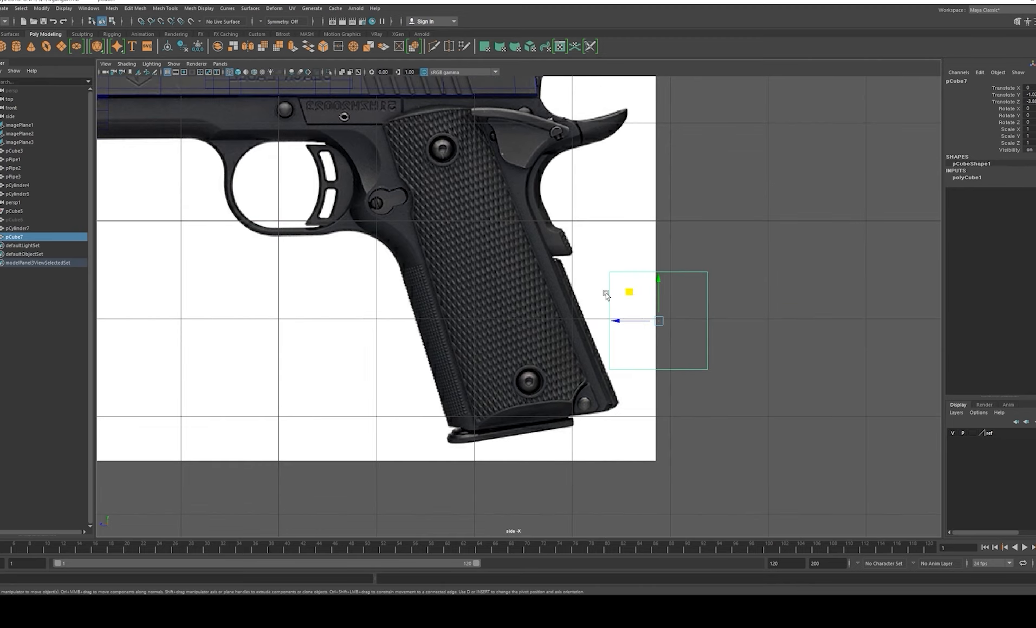
Step: Set the cube's pivot to its lower front corner and place that corner at the bottom front of the grip
{"action": "key", "text": "d"}
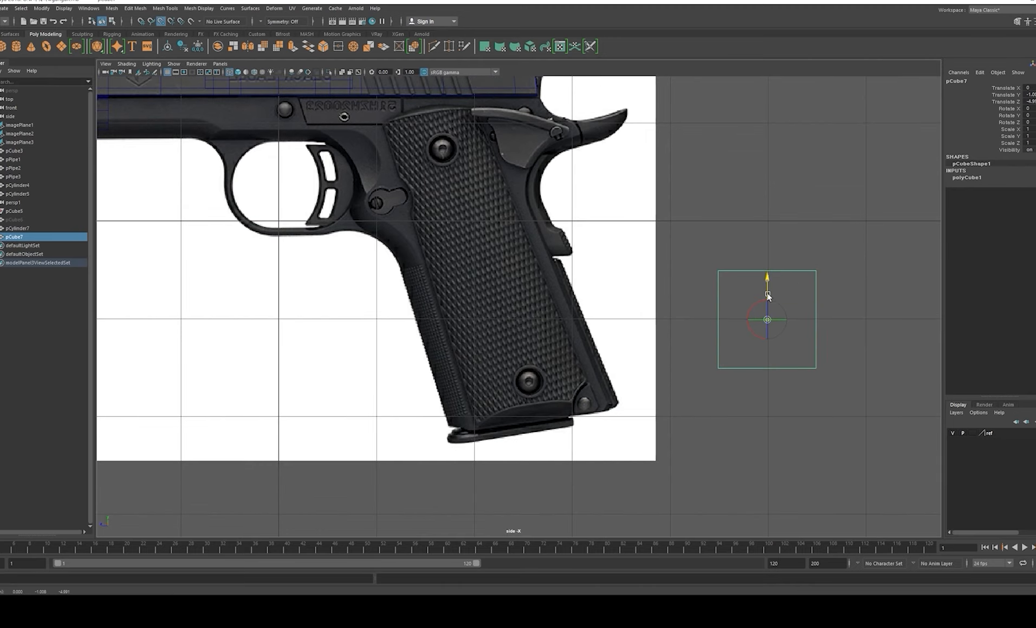
{"action": "middle_click_drag", "start_coordinate": [678, 341], "coordinate": [719, 293], "text": "alt"}
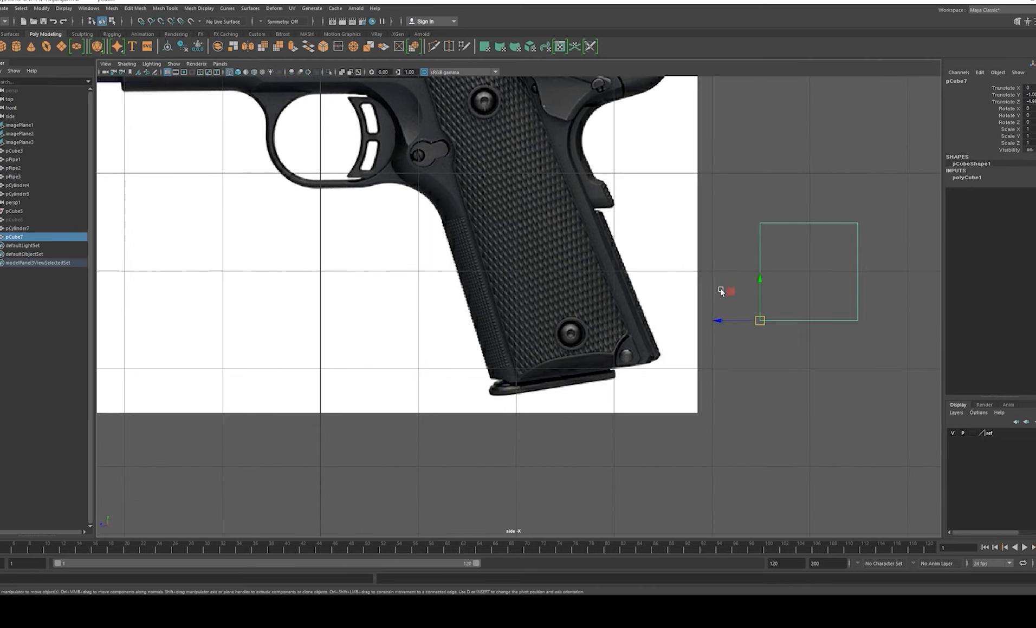
{"action": "scroll", "coordinate": [726, 294], "scroll_direction": "up", "scroll_amount": 1}
{"action": "left_click_drag", "start_coordinate": [740, 293], "coordinate": [500, 372]}
{"action": "scroll", "coordinate": [454, 363], "scroll_direction": "up", "scroll_amount": 1}
Step: Rotate the cube about 15.6° around X to follow the grip's front edge, keeping its corner at the front of the magazine base
{"action": "key", "text": "e"}
{"action": "key", "text": "w"}
{"action": "left_click_drag", "start_coordinate": [438, 411], "coordinate": [442, 411]}
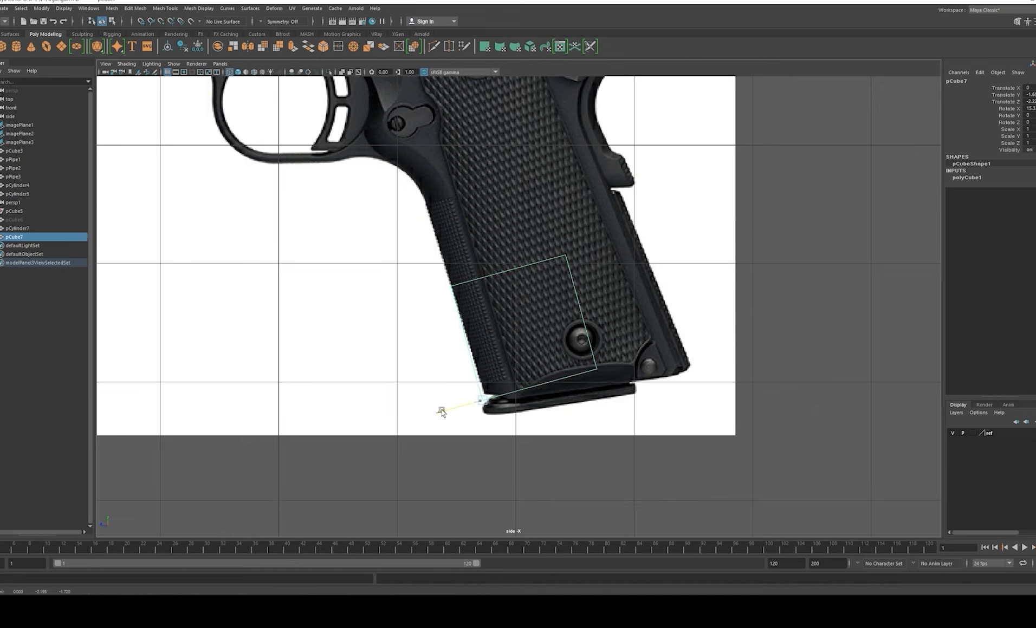
{"action": "mouse_move", "coordinate": [476, 368]}
{"action": "left_mouse_down"}
{"action": "mouse_move", "coordinate": [513, 376]}
{"action": "mouse_move", "coordinate": [480, 374]}
{"action": "left_mouse_up"}
{"action": "key", "text": "e"}
{"action": "key", "text": "w"}
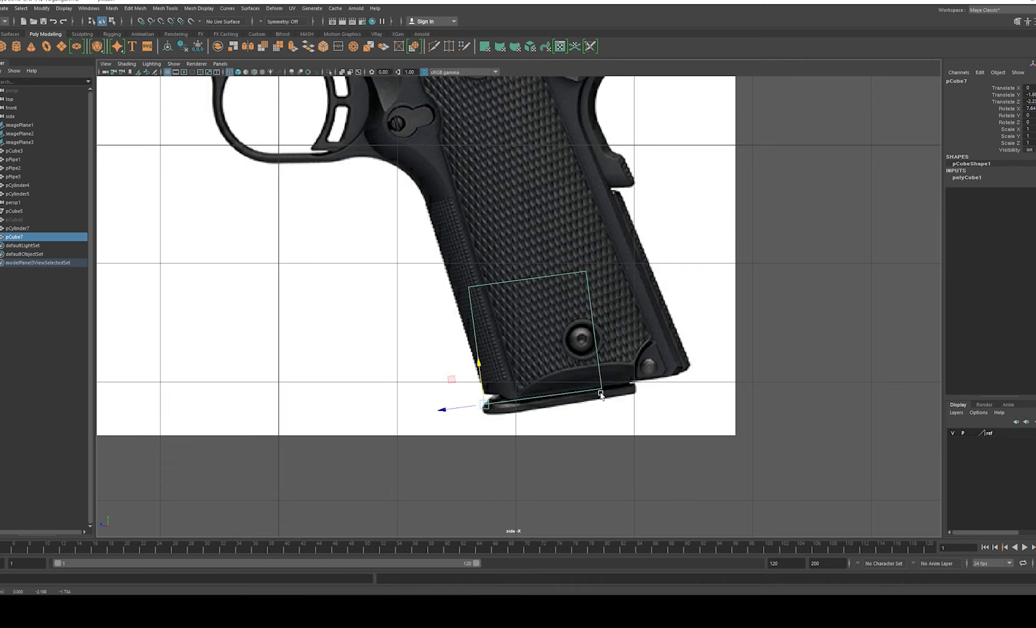
{"action": "scroll", "coordinate": [601, 395], "scroll_direction": "down", "scroll_amount": 5}
{"action": "scroll", "coordinate": [612, 379], "scroll_direction": "up", "scroll_amount": 4}
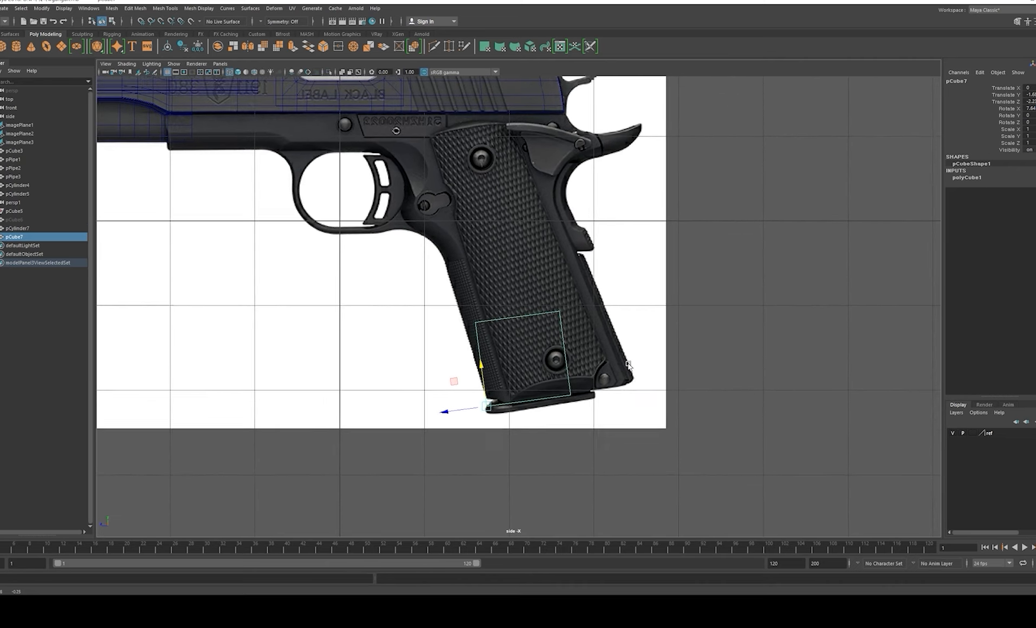
{"action": "scroll", "coordinate": [628, 365], "scroll_direction": "up", "scroll_amount": 3}
{"action": "key", "text": "e"}
{"action": "left_click_drag", "start_coordinate": [504, 383], "coordinate": [454, 306]}
Step: Scale the cube to about 3.2 in Y and 1.7 in Z to cover the grip's height and width
{"action": "key", "text": "r"}
{"action": "middle_click_drag", "start_coordinate": [503, 224], "coordinate": [502, 252], "text": "alt"}
{"action": "right_click_drag", "start_coordinate": [561, 160], "coordinate": [403, 214]}
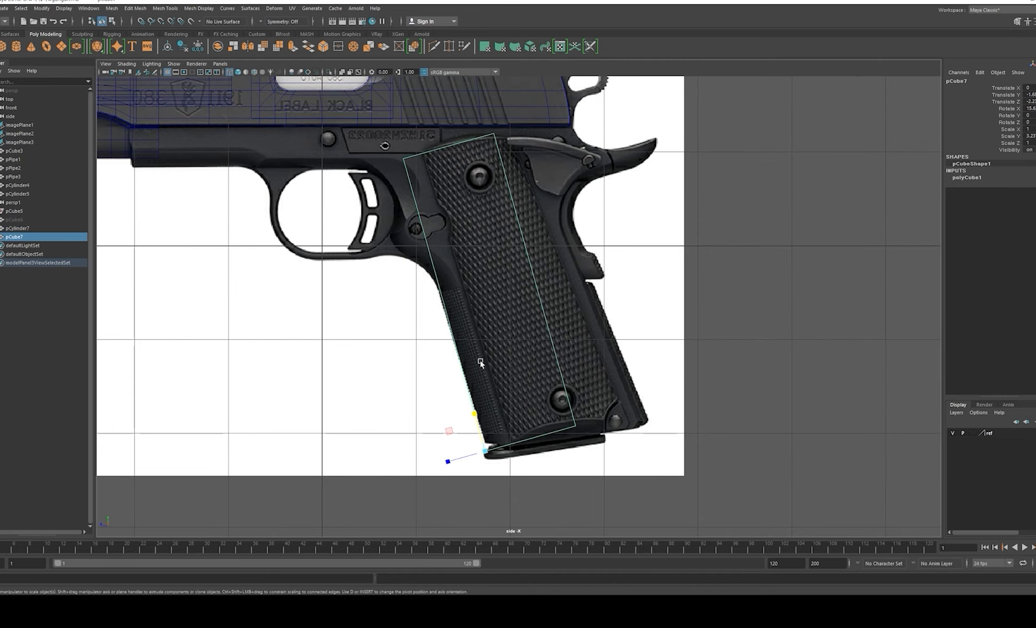
{"action": "left_click_drag", "start_coordinate": [447, 462], "coordinate": [416, 462]}
{"action": "middle_click_drag", "start_coordinate": [548, 342], "coordinate": [580, 393], "text": "alt"}
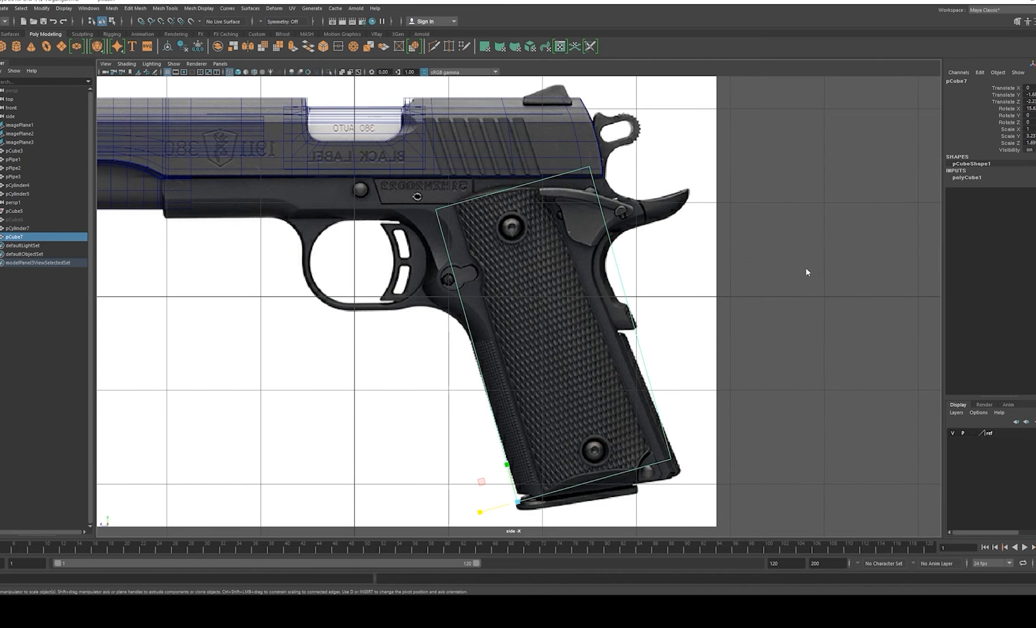
Step: Move the cube's rear vertices slightly downward so its bottom edge follows the slope of the grip base
{"action": "key", "text": "F9"}
{"action": "left_click_drag", "start_coordinate": [583, 140], "coordinate": [740, 478]}
{"action": "key", "text": "w"}
{"action": "left_click_drag", "start_coordinate": [618, 276], "coordinate": [623, 292]}
{"action": "middle_click_drag", "start_coordinate": [613, 237], "coordinate": [620, 256], "text": "alt"}
Step: Move the cube's top rear vertices forward so the rear edge follows the back of the grip
{"action": "left_click_drag", "start_coordinate": [583, 191], "coordinate": [630, 228]}
{"action": "middle_click_drag", "start_coordinate": [632, 231], "coordinate": [657, 250], "text": "alt"}
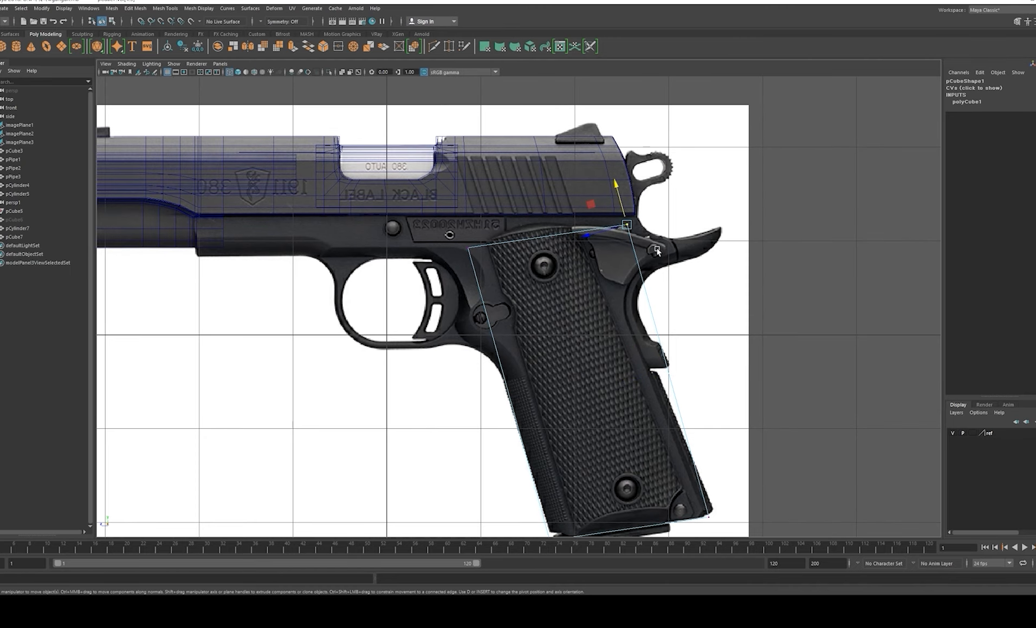
{"action": "middle_click_drag", "start_coordinate": [594, 236], "coordinate": [584, 225], "text": "alt"}
{"action": "right_click_drag", "start_coordinate": [584, 224], "coordinate": [587, 221], "text": "alt"}
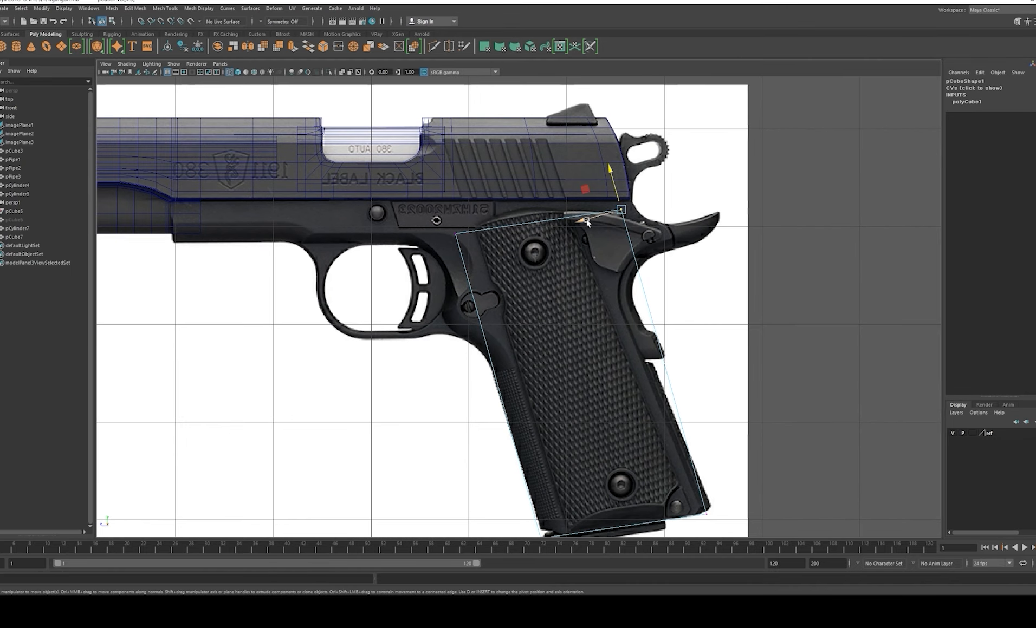
{"action": "middle_click_drag", "start_coordinate": [588, 222], "coordinate": [586, 214], "text": "alt"}
{"action": "left_click_drag", "start_coordinate": [586, 214], "coordinate": [552, 222]}
Step: Nudge the cube's bottom rear and front corner vertices onto the grip's outline in the reference image
{"action": "middle_click_drag", "start_coordinate": [700, 452], "coordinate": [687, 433], "text": "alt"}
{"action": "left_click_drag", "start_coordinate": [704, 496], "coordinate": [655, 500]}
{"action": "middle_click_drag", "start_coordinate": [635, 472], "coordinate": [646, 480], "text": "alt"}
{"action": "right_click_drag", "start_coordinate": [543, 469], "coordinate": [547, 467], "text": "alt"}
{"action": "middle_click_drag", "start_coordinate": [564, 427], "coordinate": [592, 439], "text": "alt"}
{"action": "left_click_drag", "start_coordinate": [438, 234], "coordinate": [438, 237]}
{"action": "middle_click_drag", "start_coordinate": [472, 360], "coordinate": [468, 310], "text": "alt"}
{"action": "left_click_drag", "start_coordinate": [520, 497], "coordinate": [516, 494]}
Step: Set the Scale tool's axis orientation to World and flatten the grip block's top vertices into a horizontal line
{"action": "middle_click_drag", "start_coordinate": [607, 381], "coordinate": [611, 445], "text": "alt"}
{"action": "scroll", "coordinate": [623, 347], "scroll_direction": "up", "scroll_amount": 2}
{"action": "middle_click_drag", "start_coordinate": [632, 320], "coordinate": [613, 302], "text": "alt"}
{"action": "scroll", "coordinate": [622, 301], "scroll_direction": "up", "scroll_amount": 1}
{"action": "left_click_drag", "start_coordinate": [410, 169], "coordinate": [744, 255]}
{"action": "middle_click_drag", "start_coordinate": [597, 221], "coordinate": [615, 293], "text": "alt"}
{"action": "scroll", "coordinate": [597, 303], "scroll_direction": "up", "scroll_amount": 1}
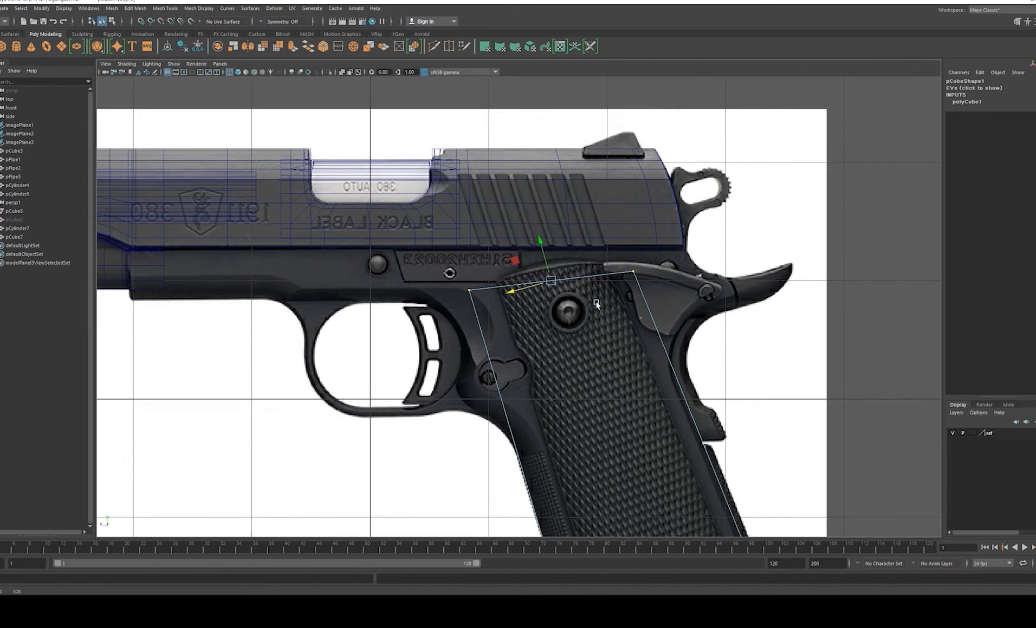
{"action": "key", "text": "r"}
{"action": "scroll", "coordinate": [562, 277], "scroll_direction": "up", "scroll_amount": 1}
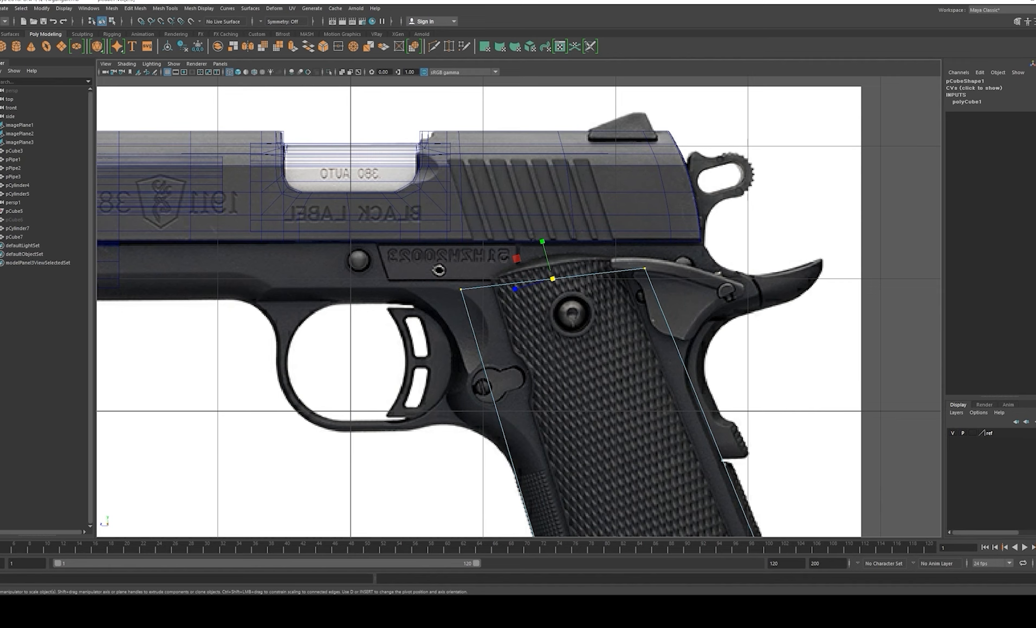
{"action": "left_click", "coordinate": [1035, 21]}
{"action": "left_click", "coordinate": [928, 90]}
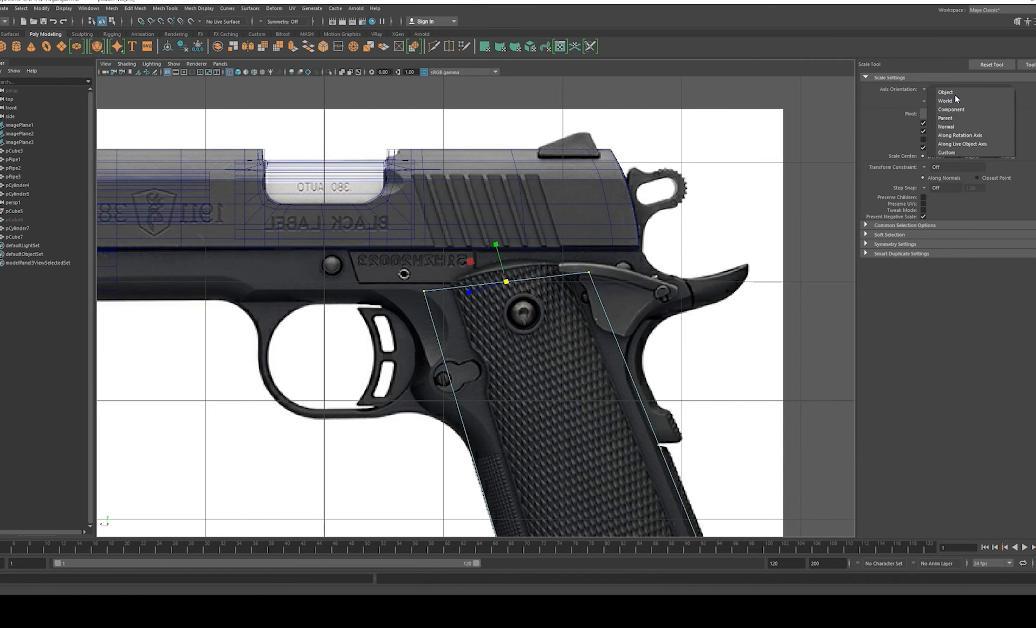
{"action": "left_click", "coordinate": [955, 94]}
{"action": "left_click_drag", "start_coordinate": [497, 243], "coordinate": [505, 228]}
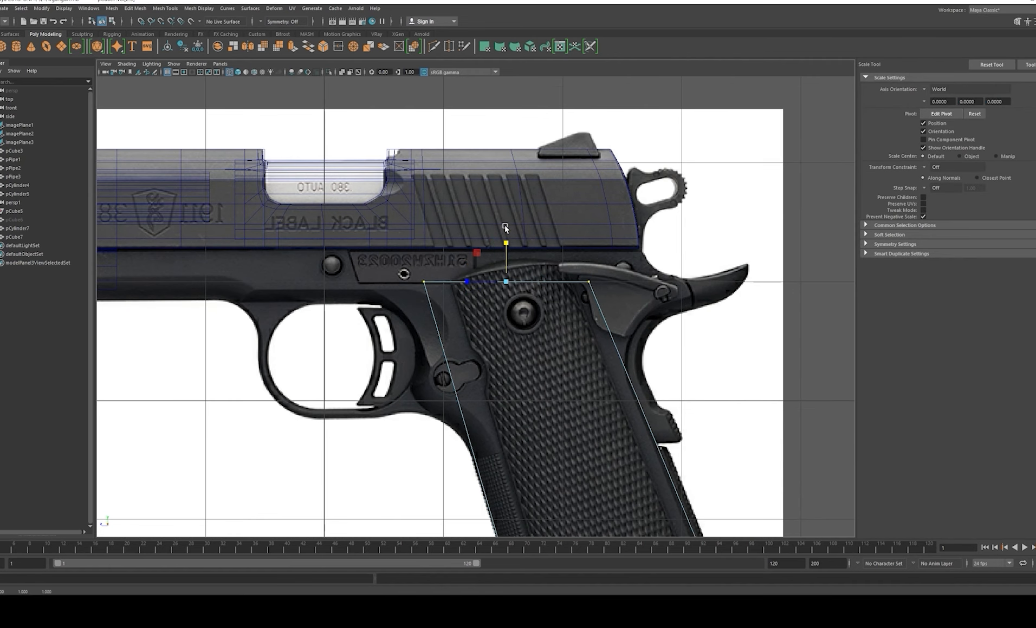
Step: Set the Move tool's axis orientation to World and raise the top vertices to the underside of the slide
{"action": "key", "text": "w"}
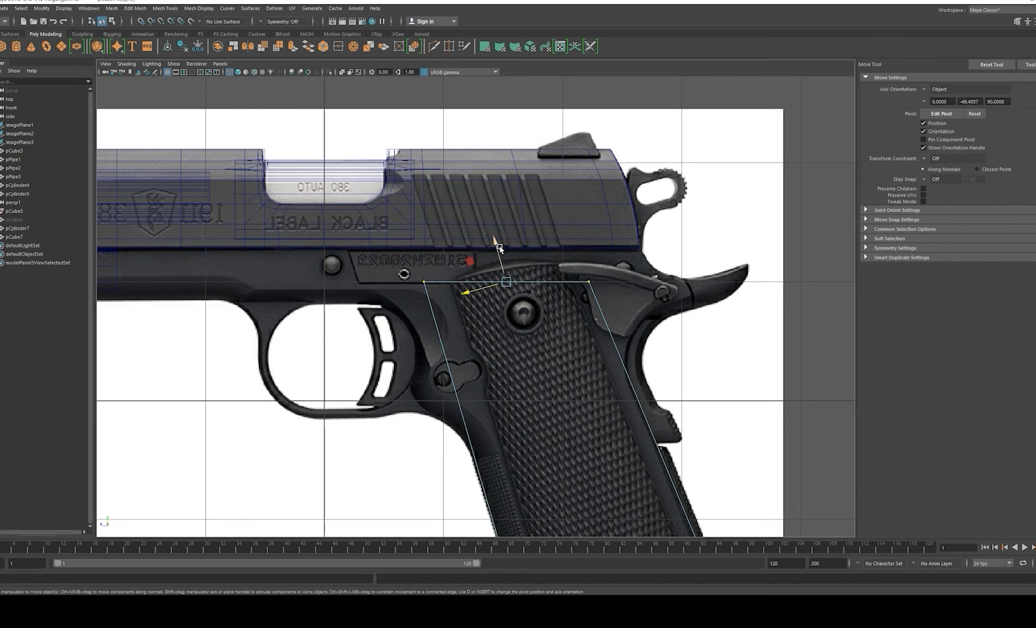
{"action": "left_click", "coordinate": [925, 87]}
{"action": "left_click", "coordinate": [952, 108]}
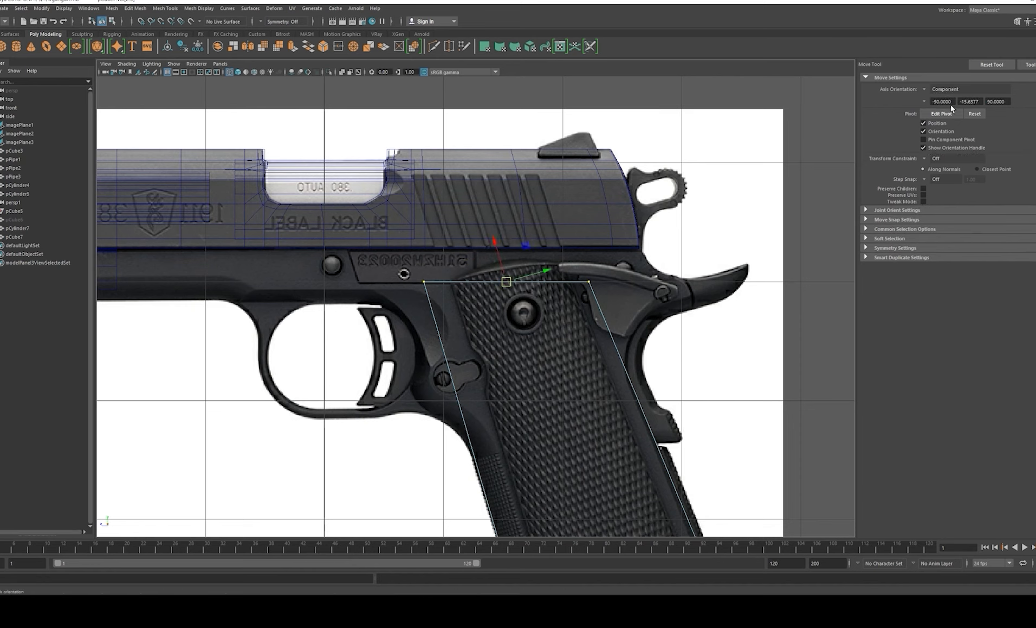
{"action": "left_click", "coordinate": [928, 90]}
{"action": "left_click", "coordinate": [948, 100]}
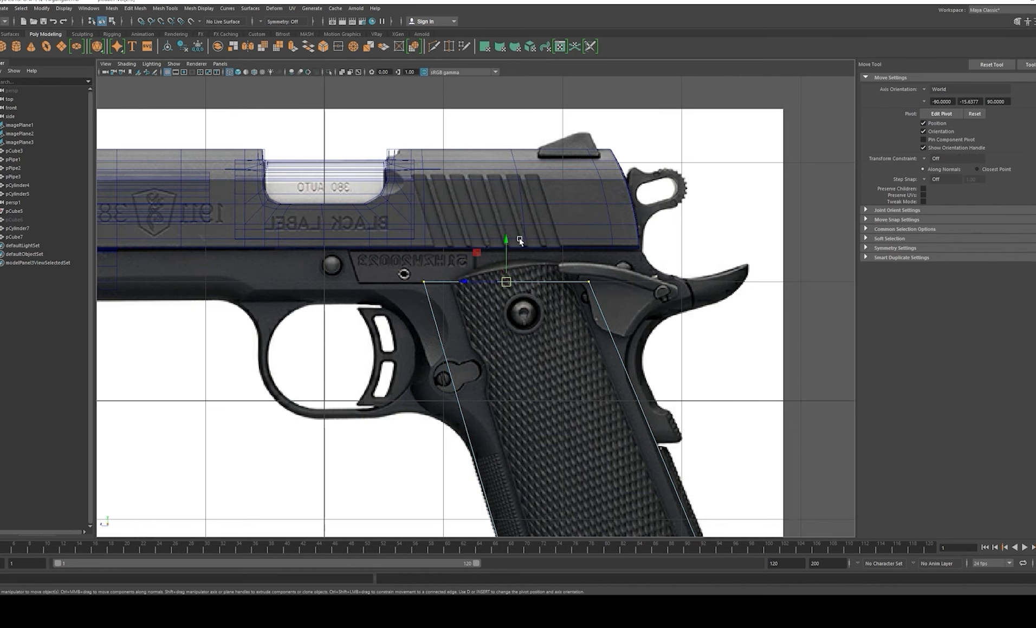
{"action": "left_click_drag", "start_coordinate": [505, 244], "coordinate": [500, 213]}
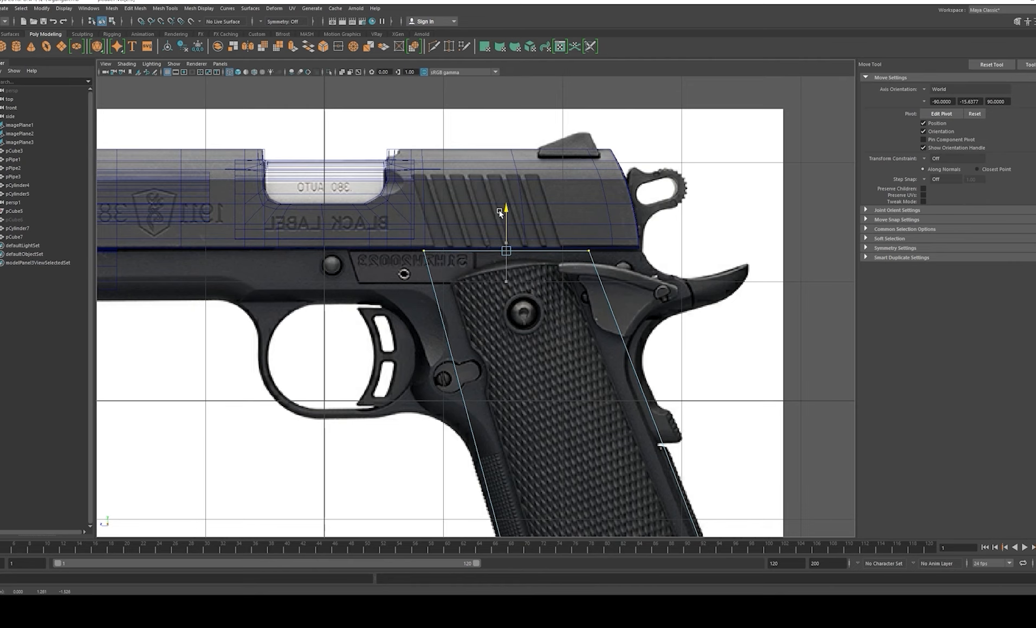
Step: Shift the top front and top rear vertices slightly forward so the block's sides keep the slope of the grip
{"action": "middle_click_drag", "start_coordinate": [499, 211], "coordinate": [551, 202], "text": "alt"}
{"action": "middle_click_drag", "start_coordinate": [506, 242], "coordinate": [621, 167], "text": "alt"}
{"action": "left_click_drag", "start_coordinate": [569, 153], "coordinate": [553, 154]}
{"action": "middle_click_drag", "start_coordinate": [728, 179], "coordinate": [548, 167], "text": "alt"}
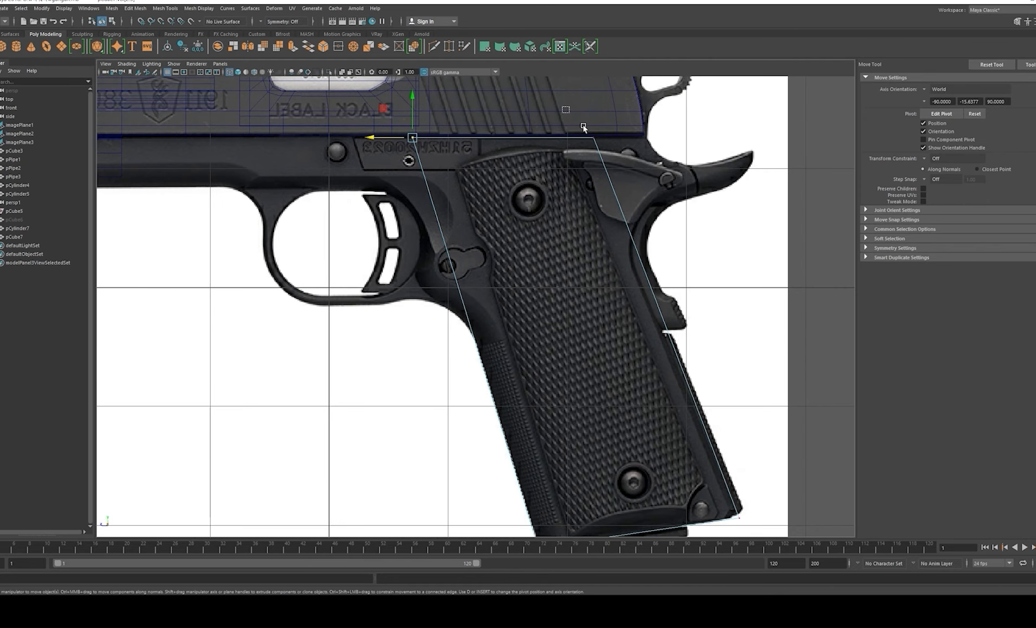
{"action": "left_click_drag", "start_coordinate": [551, 139], "coordinate": [538, 142]}
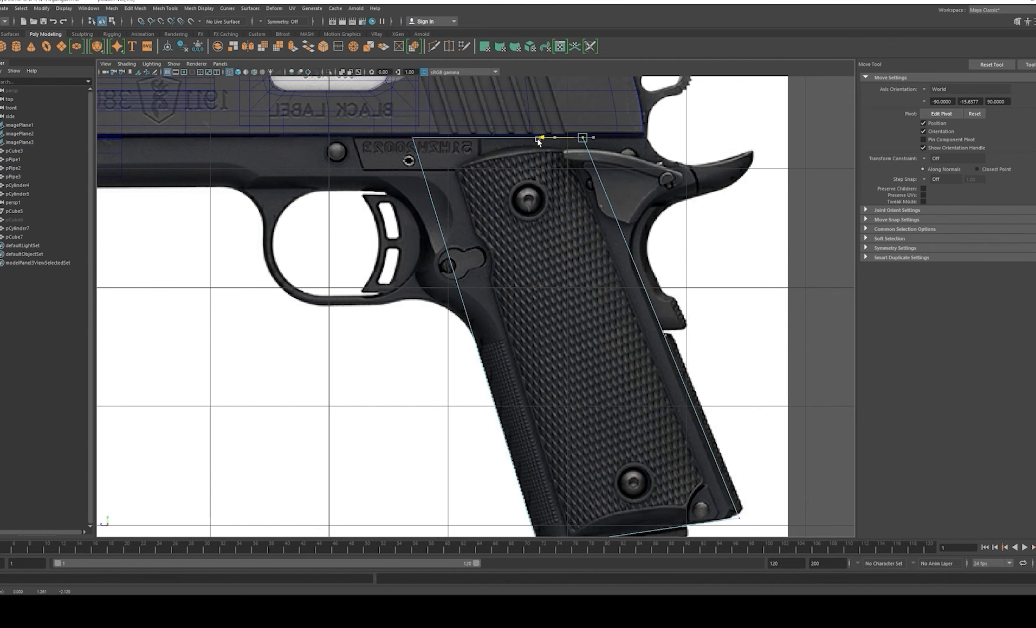
{"action": "middle_click_drag", "start_coordinate": [554, 139], "coordinate": [710, 192], "text": "alt"}
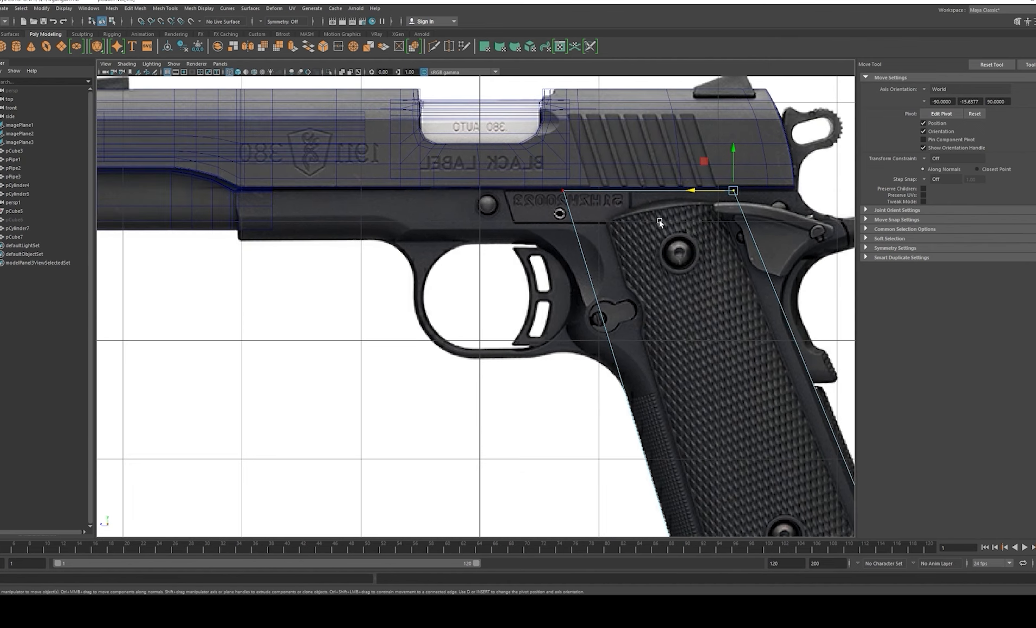
Step: Insert an edge loop with Multi-Cut across the upper part of the grip block, near the frame's lower edge
{"action": "right_click_drag", "start_coordinate": [567, 227], "coordinate": [641, 202]}
{"action": "middle_click_drag", "start_coordinate": [585, 239], "coordinate": [553, 223], "text": "alt"}
{"action": "right_click_drag", "start_coordinate": [553, 223], "coordinate": [576, 260], "text": "alt"}
{"action": "key", "text": "ctrl+shift+x"}
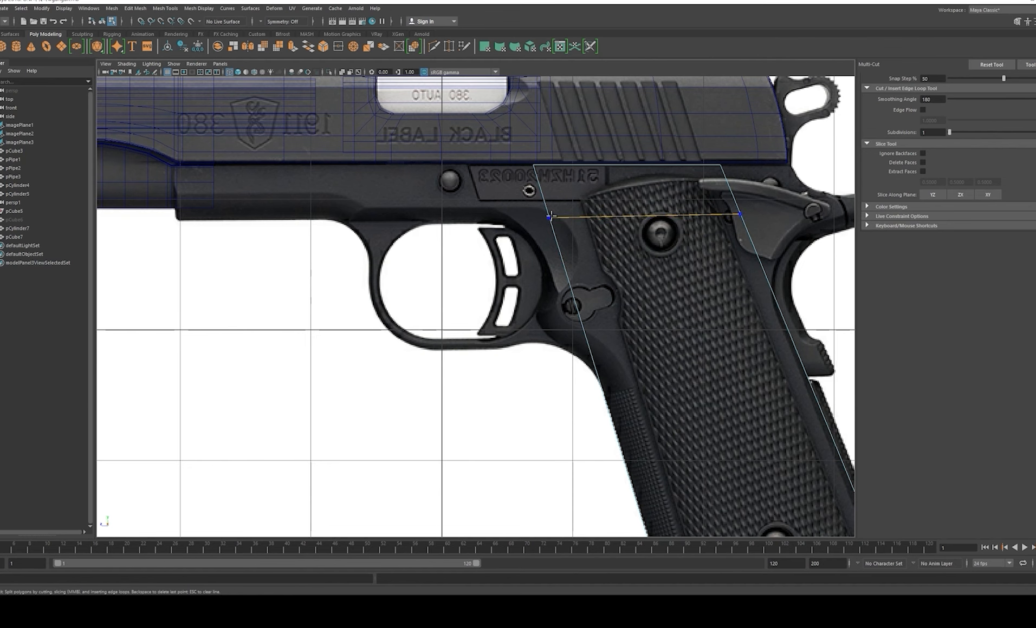
{"action": "left_click", "coordinate": [550, 215]}
{"action": "right_click", "coordinate": [550, 215]}
{"action": "middle_click_drag", "start_coordinate": [604, 207], "coordinate": [604, 209], "text": "alt"}
Step: Scale the new edge loop's vertices vertically to level the loop
{"action": "key", "text": "w"}
{"action": "left_click_drag", "start_coordinate": [511, 203], "coordinate": [805, 223]}
{"action": "key", "text": "r"}
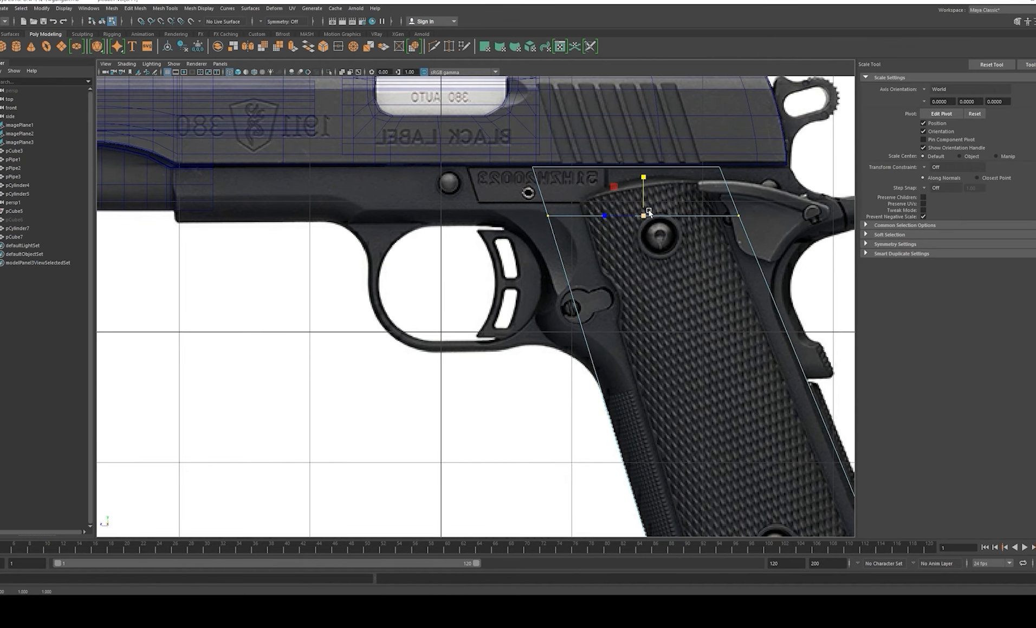
{"action": "scroll", "coordinate": [648, 212], "scroll_direction": "down", "scroll_amount": 5}
{"action": "scroll", "coordinate": [712, 232], "scroll_direction": "up", "scroll_amount": 4}
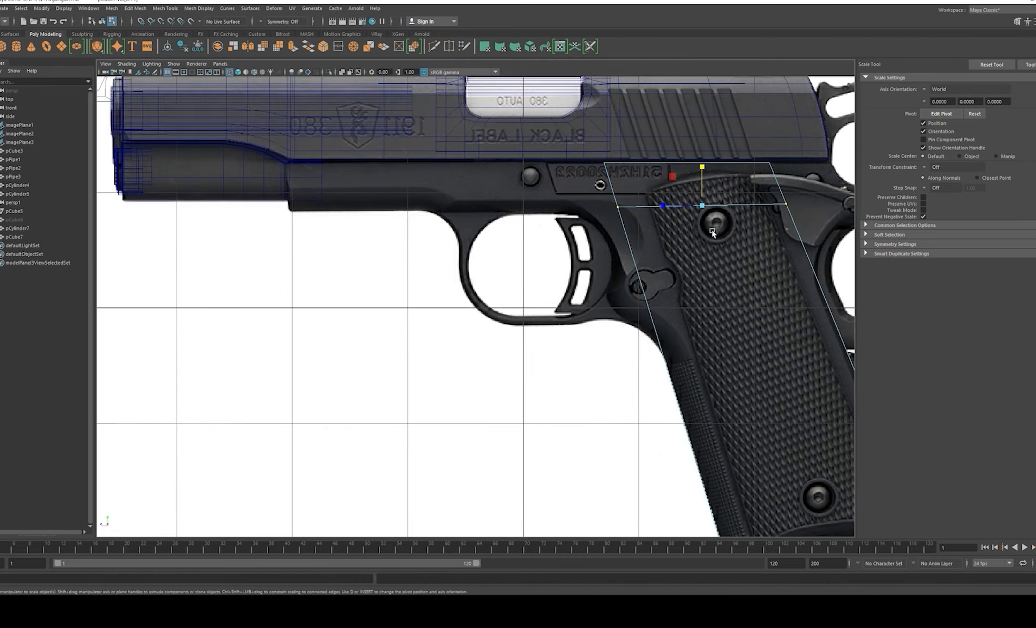
{"action": "scroll", "coordinate": [711, 232], "scroll_direction": "up", "scroll_amount": 2}
{"action": "middle_click_drag", "start_coordinate": [713, 234], "coordinate": [696, 263], "text": "alt"}
{"action": "scroll", "coordinate": [696, 263], "scroll_direction": "up", "scroll_amount": 1}
{"action": "key", "text": "w"}
Step: Extrude the grip block's upper front face and move it forward along the frame toward the dust cover's step
{"action": "middle_click_drag", "start_coordinate": [619, 195], "coordinate": [590, 248], "text": "alt"}
{"action": "right_click_drag", "start_coordinate": [590, 248], "coordinate": [689, 192]}
{"action": "key", "text": "space"}
{"action": "key", "text": "space"}
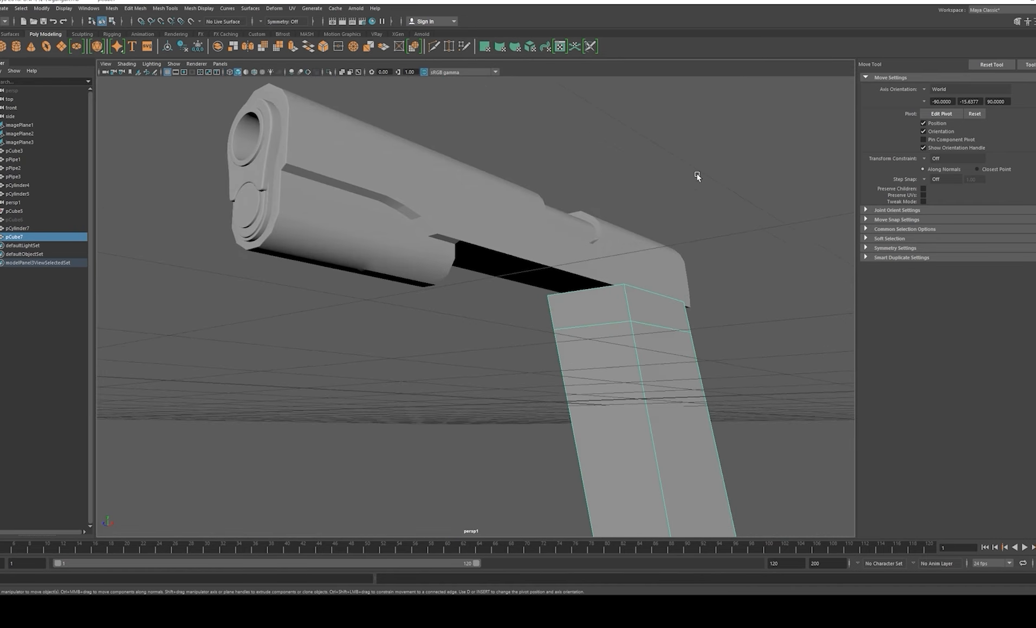
{"action": "left_click_drag", "start_coordinate": [697, 175], "coordinate": [661, 224], "text": "alt"}
{"action": "right_click_drag", "start_coordinate": [589, 244], "coordinate": [591, 263]}
{"action": "left_click", "coordinate": [600, 266]}
{"action": "key", "text": "space"}
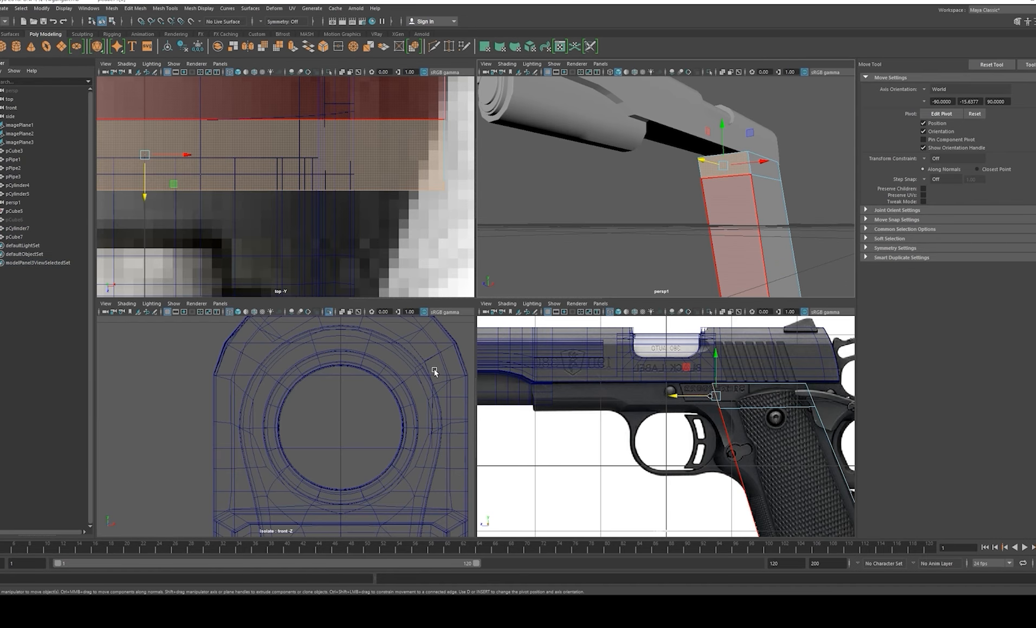
{"action": "key", "text": "space"}
{"action": "key", "text": "ctrl+e"}
{"action": "key", "text": "w"}
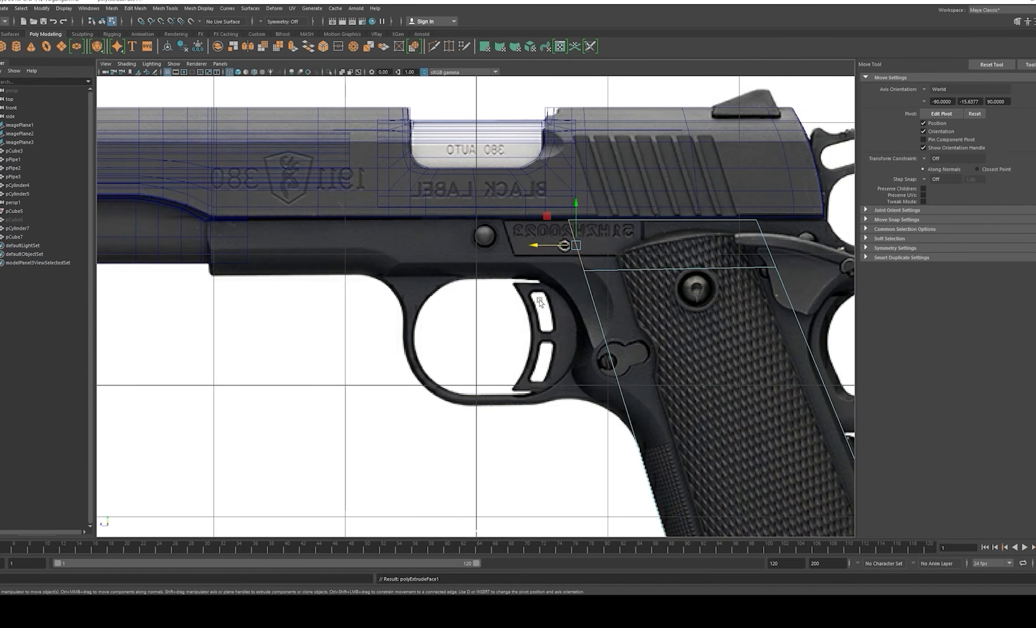
{"action": "middle_click_drag", "start_coordinate": [540, 303], "coordinate": [647, 322], "text": "alt"}
{"action": "left_click_drag", "start_coordinate": [640, 271], "coordinate": [398, 289]}
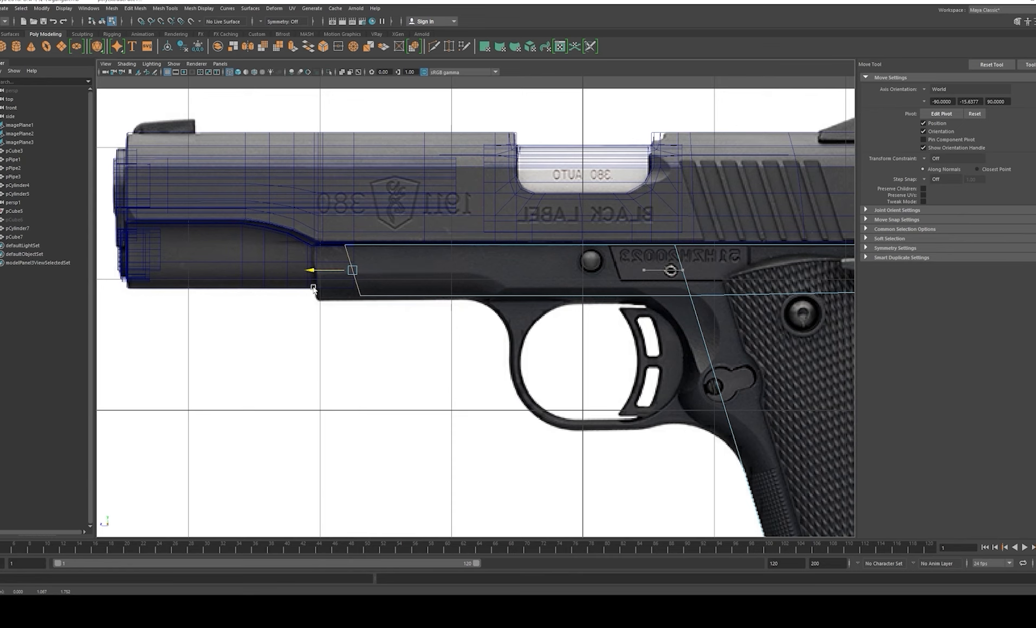
Step: Flatten the extruded end into a vertical edge and align it with the front step of the frame
{"action": "middle_click_drag", "start_coordinate": [300, 284], "coordinate": [365, 304], "text": "alt"}
{"action": "key", "text": "r"}
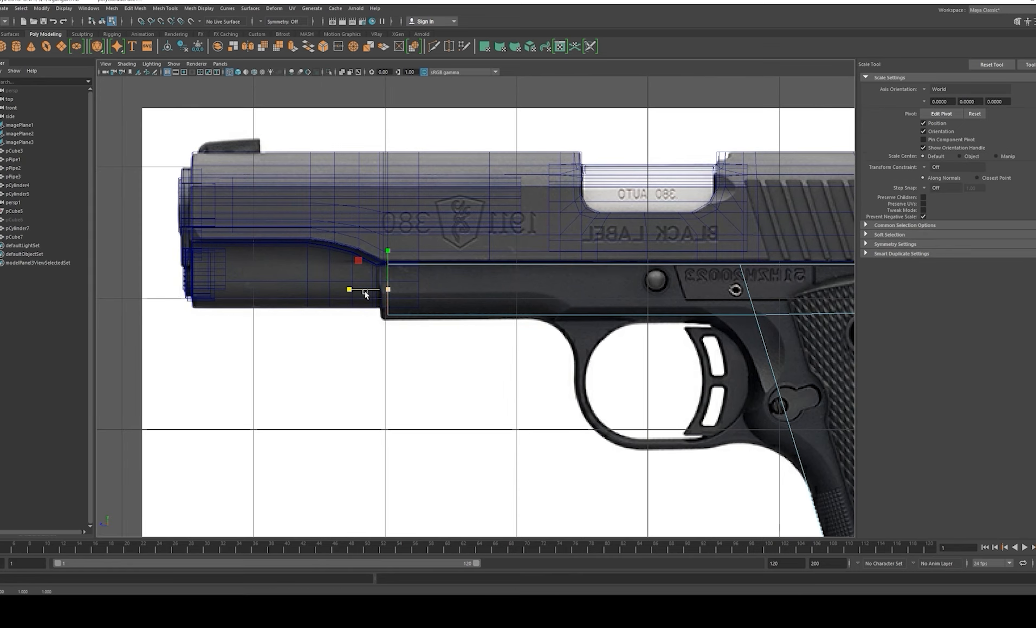
{"action": "key", "text": "w"}
{"action": "left_click_drag", "start_coordinate": [348, 291], "coordinate": [339, 291]}
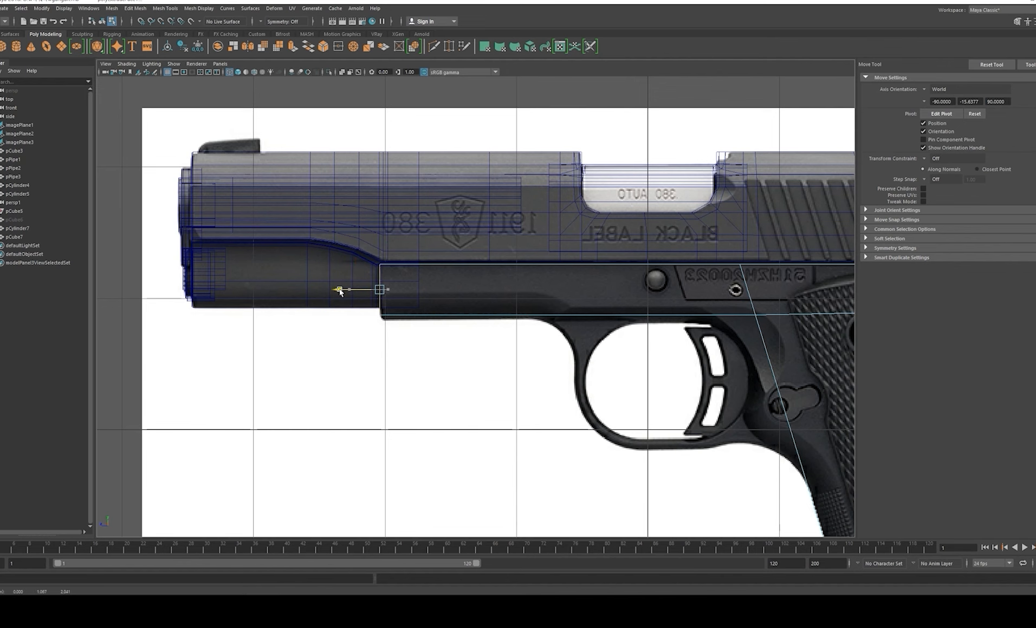
{"action": "scroll", "coordinate": [616, 341], "scroll_direction": "down", "scroll_amount": 3}
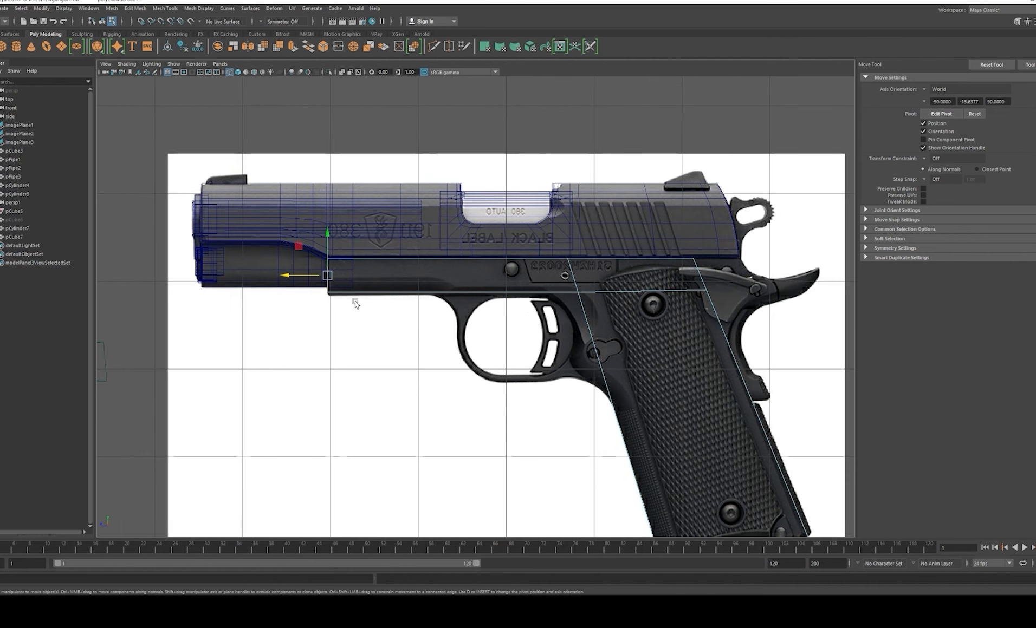
Step: Bring back the Channel Box and set the ref layer's display type to Reference
{"action": "right_click", "coordinate": [628, 291]}
{"action": "left_click", "coordinate": [546, 291]}
{"action": "scroll", "coordinate": [741, 312], "scroll_direction": "down", "scroll_amount": 4}
{"action": "key", "text": "ctrl+a"}
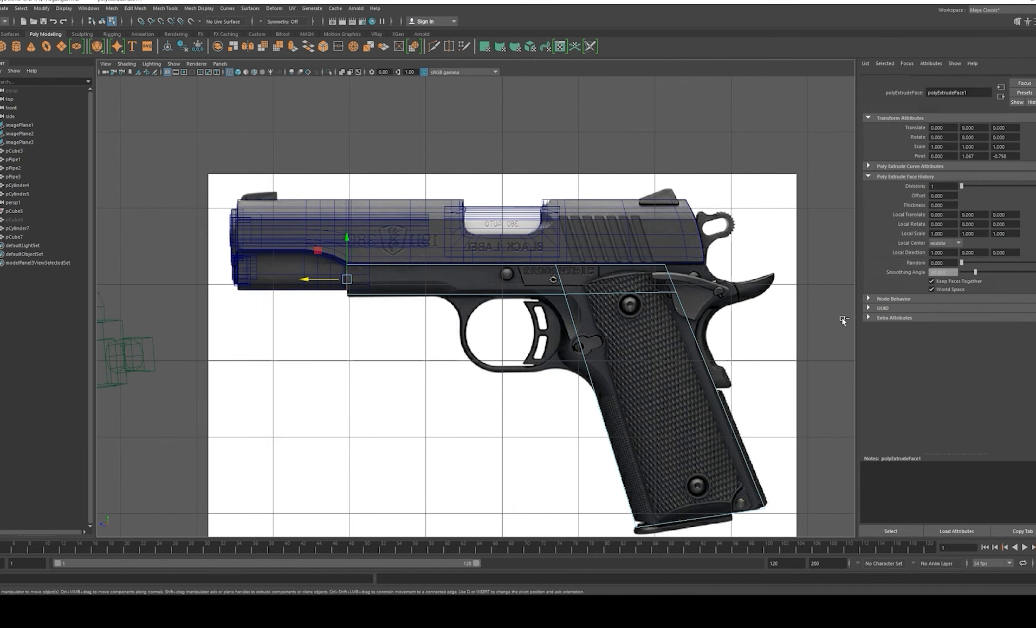
{"action": "key", "text": "ctrl+a"}
{"action": "left_click", "coordinate": [972, 433]}
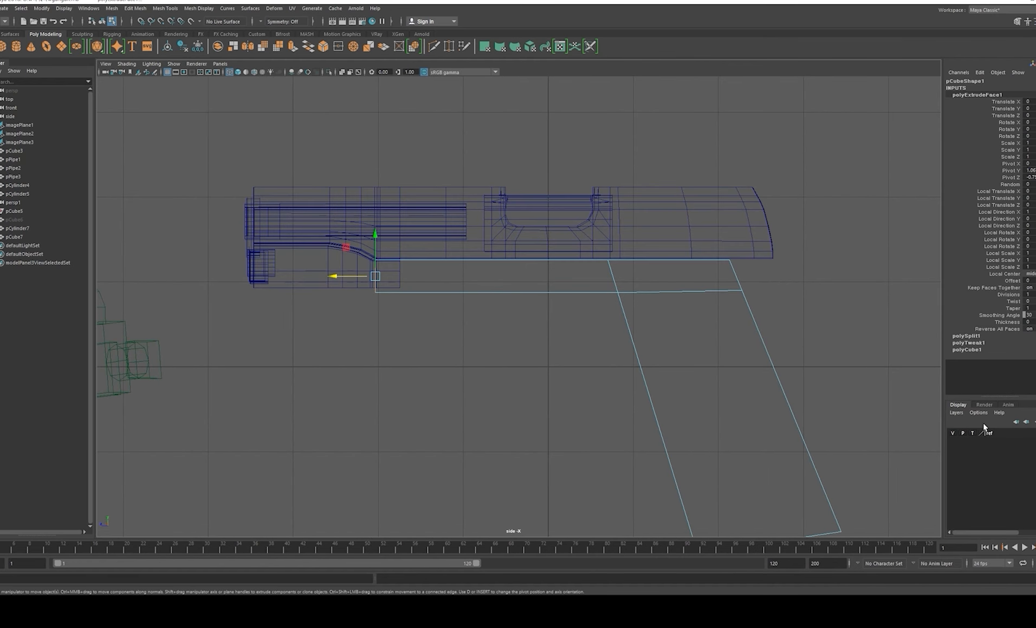
{"action": "left_click", "coordinate": [972, 434]}
Step: Lower the bottom vertices of the frame extension to the frame's lower edge in the reference image
{"action": "right_click_drag", "start_coordinate": [757, 306], "coordinate": [476, 309]}
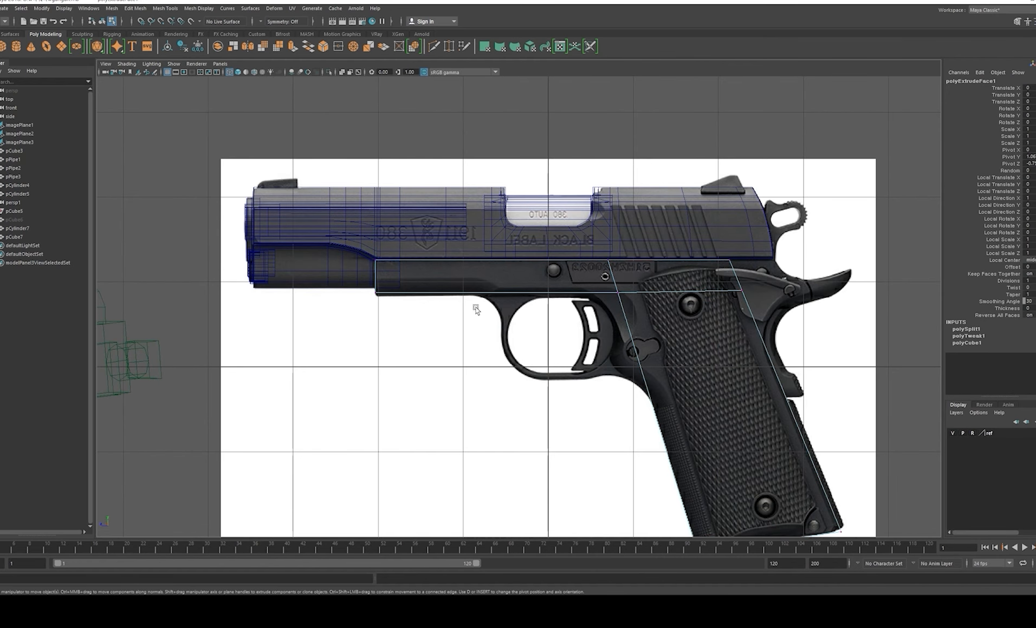
{"action": "left_click_drag", "start_coordinate": [641, 308], "coordinate": [640, 306]}
{"action": "left_click_drag", "start_coordinate": [495, 258], "coordinate": [497, 260]}
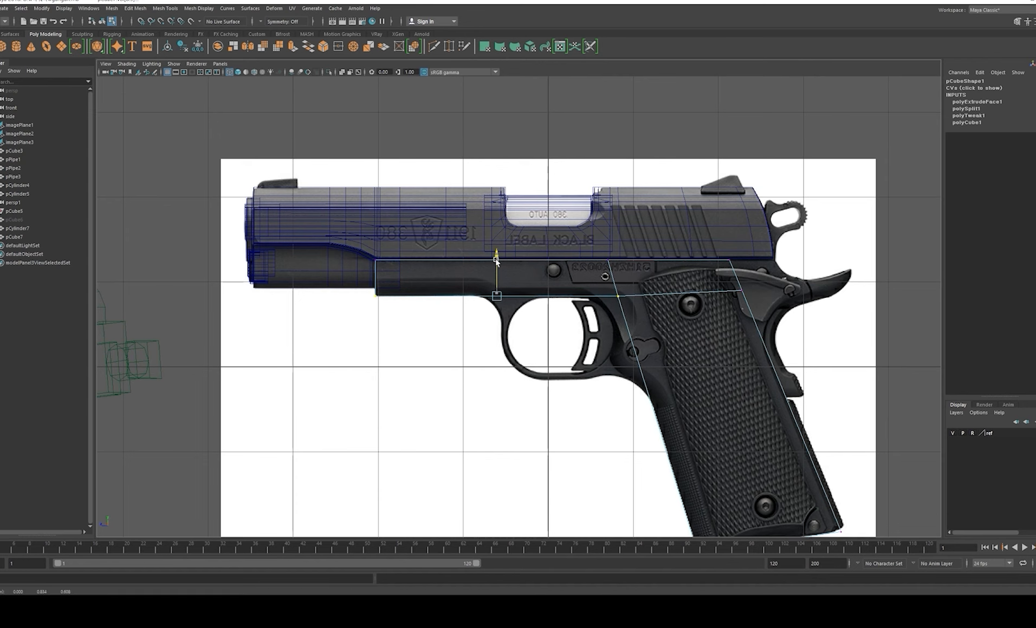
Step: Lower the edge loop's rear vertices to line up with the bottom edge of the frame extension
{"action": "middle_click_drag", "start_coordinate": [633, 279], "coordinate": [433, 262], "text": "alt"}
{"action": "scroll", "coordinate": [434, 262], "scroll_direction": "up", "scroll_amount": 2}
{"action": "left_click_drag", "start_coordinate": [524, 252], "coordinate": [564, 283]}
{"action": "middle_click_drag", "start_coordinate": [575, 280], "coordinate": [585, 256], "text": "alt"}
{"action": "scroll", "coordinate": [584, 301], "scroll_direction": "up", "scroll_amount": 1}
{"action": "mouse_move", "coordinate": [561, 183]}
{"action": "left_mouse_down"}
{"action": "mouse_move", "coordinate": [563, 203]}
{"action": "mouse_move", "coordinate": [563, 189]}
{"action": "left_mouse_up"}
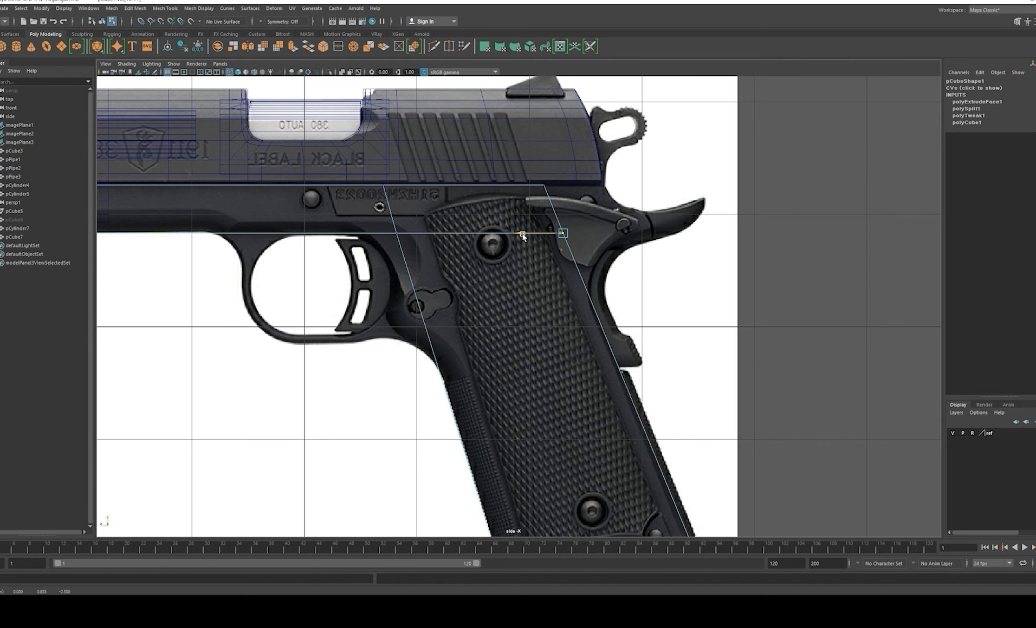
Step: Insert an edge loop across the grip below the frame with Multi-Cut, roughly level with the magazine release button
{"action": "middle_click_drag", "start_coordinate": [554, 211], "coordinate": [566, 230], "text": "alt"}
{"action": "right_click_drag", "start_coordinate": [566, 229], "coordinate": [580, 279], "text": "alt"}
{"action": "key", "text": "F8"}
{"action": "middle_click_drag", "start_coordinate": [587, 282], "coordinate": [591, 248], "text": "alt"}
{"action": "mouse_move", "coordinate": [590, 248]}
{"action": "right_mouse_down", "text": "alt"}
{"action": "mouse_move", "coordinate": [596, 234]}
{"action": "mouse_move", "coordinate": [600, 250]}
{"action": "right_mouse_up", "text": "alt"}
{"action": "middle_click_drag", "start_coordinate": [600, 250], "coordinate": [583, 236], "text": "alt"}
{"action": "right_click_drag", "start_coordinate": [583, 237], "coordinate": [589, 226], "text": "alt"}
{"action": "middle_click_drag", "start_coordinate": [590, 226], "coordinate": [571, 263], "text": "alt"}
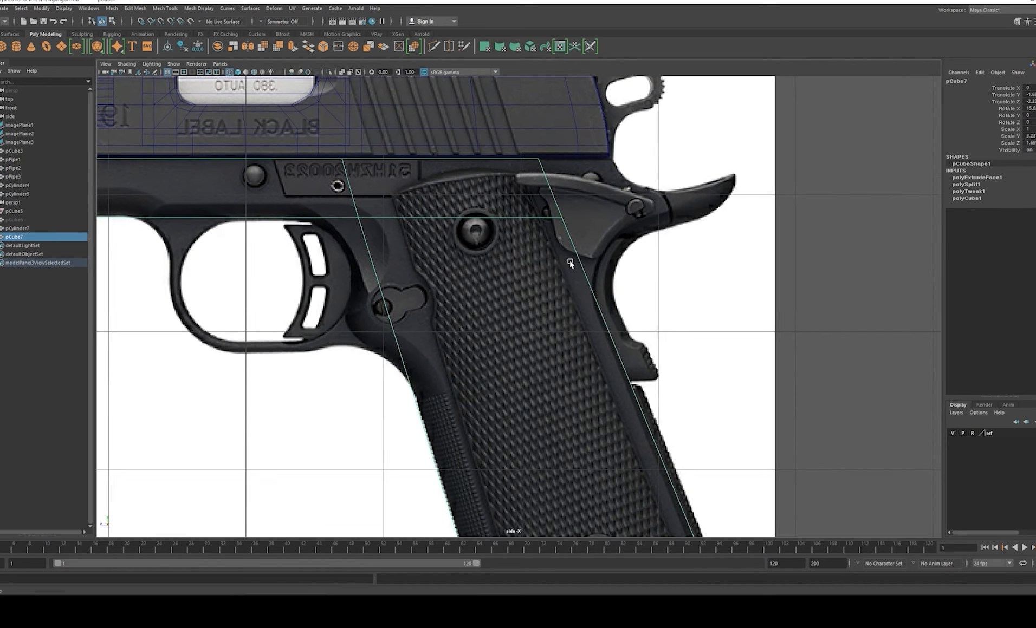
{"action": "right_click_drag", "start_coordinate": [545, 292], "coordinate": [573, 299], "text": "alt"}
{"action": "middle_click_drag", "start_coordinate": [573, 299], "coordinate": [577, 272], "text": "alt"}
{"action": "right_click_drag", "start_coordinate": [578, 272], "coordinate": [561, 247], "text": "alt"}
{"action": "middle_click_drag", "start_coordinate": [562, 247], "coordinate": [548, 226], "text": "alt"}
{"action": "right_click_drag", "start_coordinate": [549, 227], "coordinate": [549, 240], "text": "alt"}
{"action": "middle_click_drag", "start_coordinate": [548, 240], "coordinate": [558, 261], "text": "alt"}
{"action": "right_click_drag", "start_coordinate": [558, 261], "coordinate": [567, 266], "text": "alt"}
{"action": "middle_click_drag", "start_coordinate": [567, 266], "coordinate": [565, 285], "text": "alt"}
{"action": "key", "text": "ctrl+shift+x"}
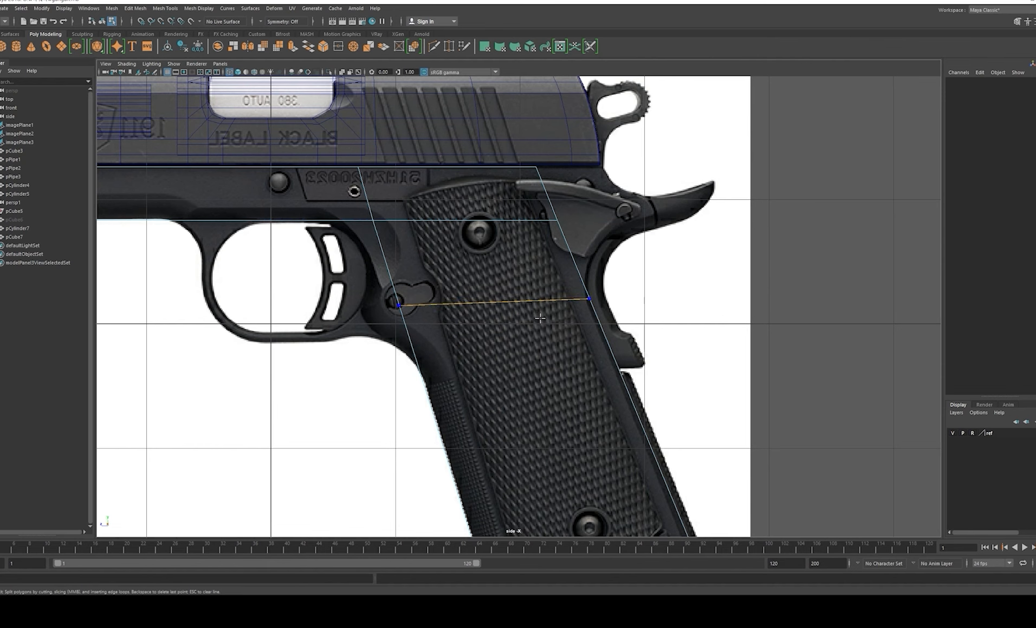
{"action": "key", "text": "Return"}
{"action": "scroll", "coordinate": [513, 259], "scroll_direction": "up", "scroll_amount": 3}
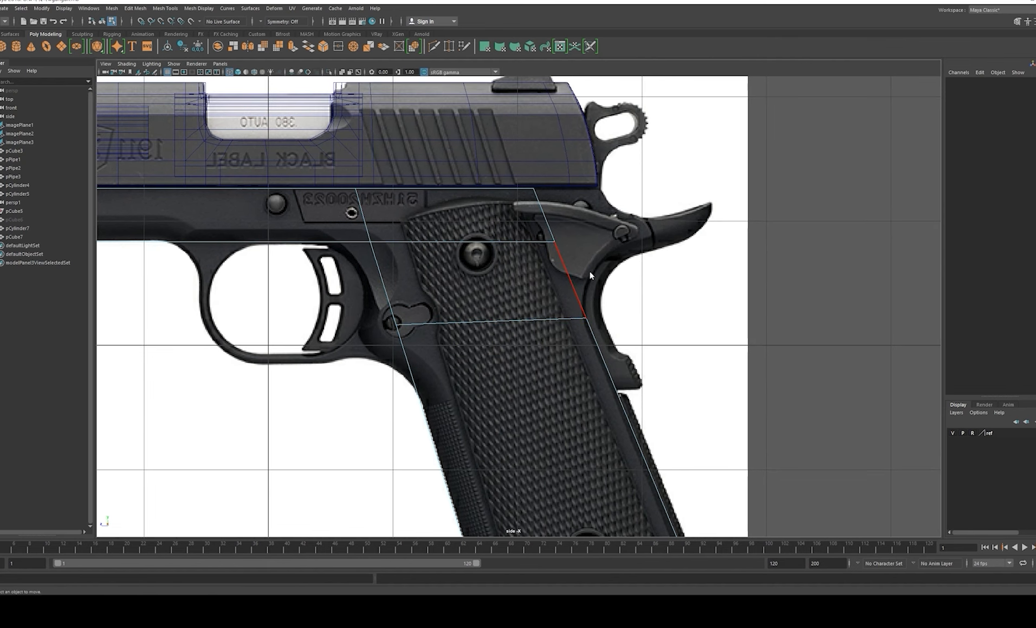
{"action": "scroll", "coordinate": [514, 258], "scroll_direction": "up", "scroll_amount": 1}
Step: Extrude the two upper rear faces of the grip backward to roughly under the base of the beavertail
{"action": "key", "text": "w"}
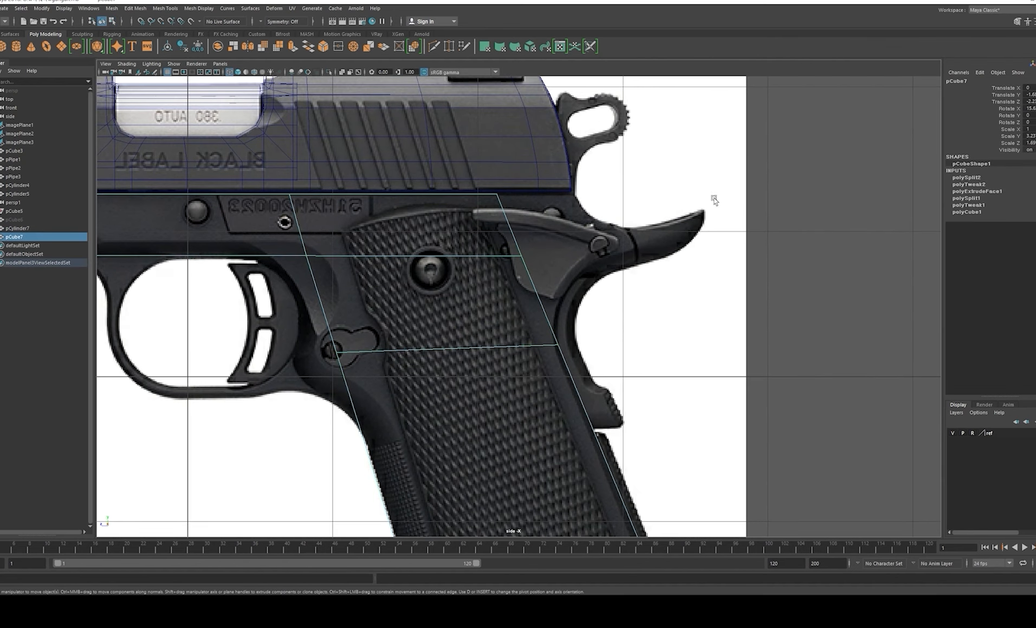
{"action": "key", "text": "space"}
{"action": "left_click_drag", "start_coordinate": [800, 208], "coordinate": [664, 236], "text": "alt"}
{"action": "right_click_drag", "start_coordinate": [733, 189], "coordinate": [729, 216]}
{"action": "left_click", "coordinate": [729, 217]}
{"action": "left_click", "coordinate": [701, 167], "text": "shift"}
{"action": "key", "text": "space"}
{"action": "key", "text": "space"}
{"action": "key", "text": "space"}
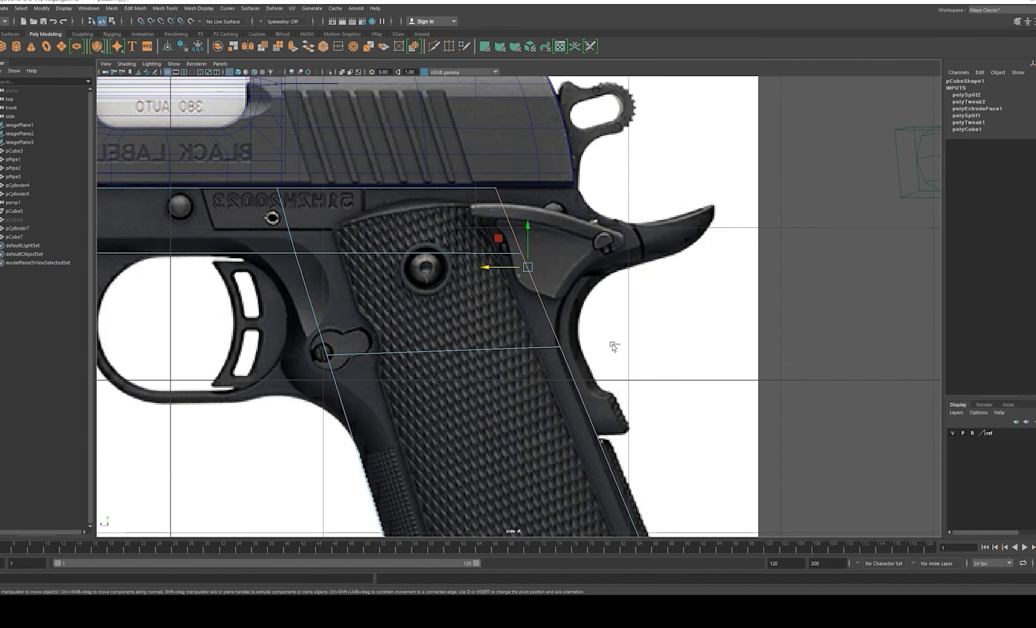
{"action": "key", "text": "ctrl+e"}
{"action": "left_click_drag", "start_coordinate": [492, 268], "coordinate": [569, 274]}
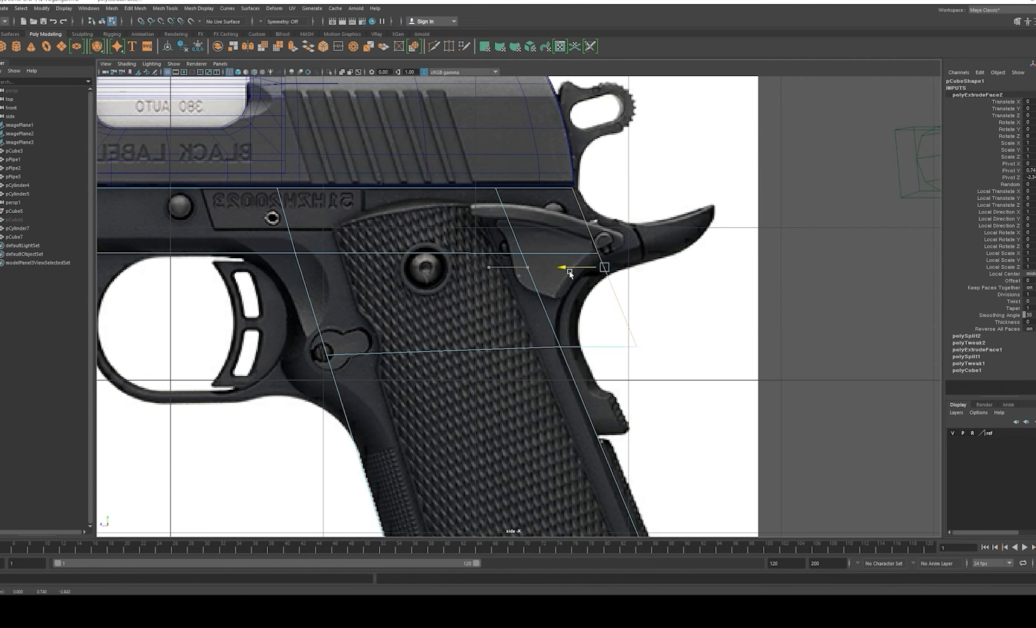
Step: Reposition the extrusion's middle and bottom vertices onto the end of the frame at the base of the beavertail
{"action": "scroll", "coordinate": [608, 237], "scroll_direction": "up", "scroll_amount": 1}
{"action": "middle_click_drag", "start_coordinate": [616, 252], "coordinate": [602, 292], "text": "alt"}
{"action": "scroll", "coordinate": [613, 295], "scroll_direction": "up", "scroll_amount": 1}
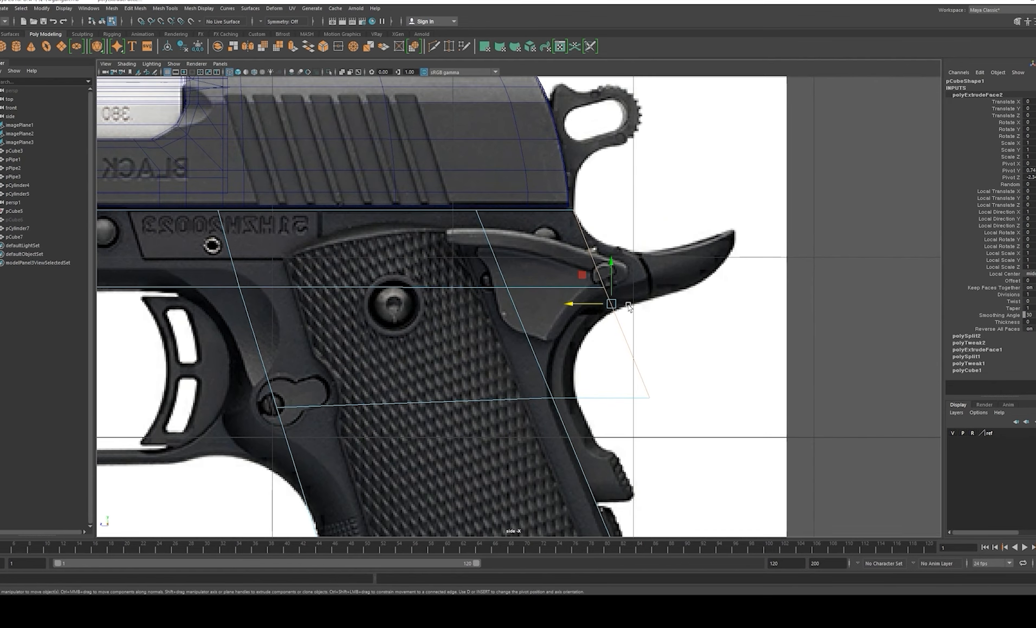
{"action": "key", "text": "space"}
{"action": "key", "text": "space"}
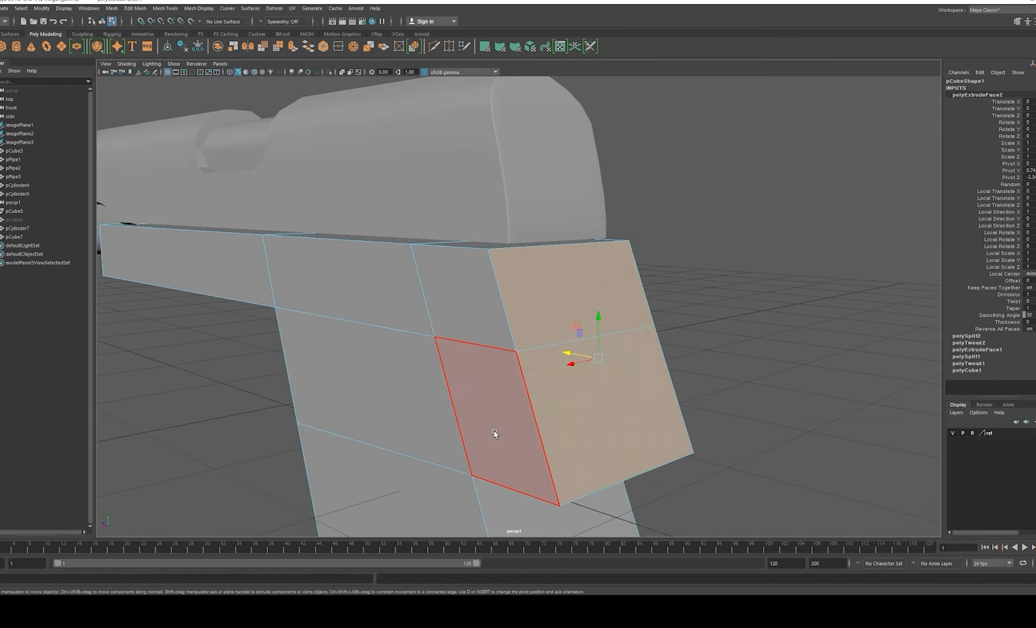
{"action": "key", "text": "space"}
{"action": "key", "text": "space"}
{"action": "scroll", "coordinate": [622, 333], "scroll_direction": "up", "scroll_amount": 2}
{"action": "middle_click_drag", "start_coordinate": [652, 374], "coordinate": [602, 354], "text": "alt"}
{"action": "scroll", "coordinate": [590, 305], "scroll_direction": "up", "scroll_amount": 2}
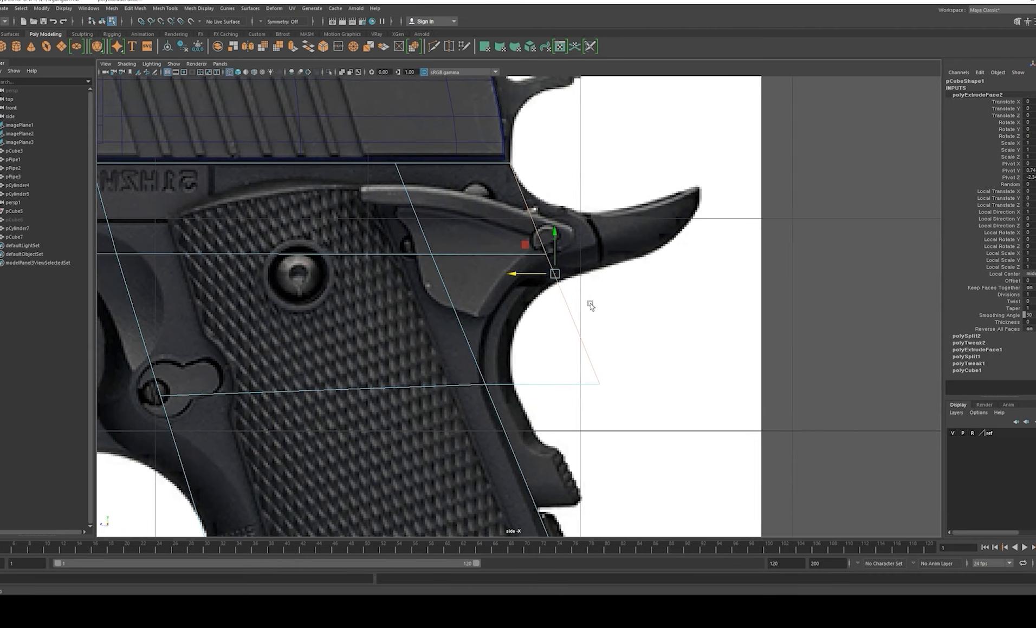
{"action": "middle_click_drag", "start_coordinate": [522, 244], "coordinate": [550, 282], "text": "alt"}
{"action": "mouse_move", "coordinate": [551, 282]}
{"action": "right_mouse_down"}
{"action": "mouse_move", "coordinate": [605, 232]}
{"action": "mouse_move", "coordinate": [571, 287]}
{"action": "mouse_move", "coordinate": [533, 287]}
{"action": "right_mouse_up"}
{"action": "left_click_drag", "start_coordinate": [540, 269], "coordinate": [594, 309]}
{"action": "left_click_drag", "start_coordinate": [547, 260], "coordinate": [595, 227]}
{"action": "left_click_drag", "start_coordinate": [626, 389], "coordinate": [641, 269]}
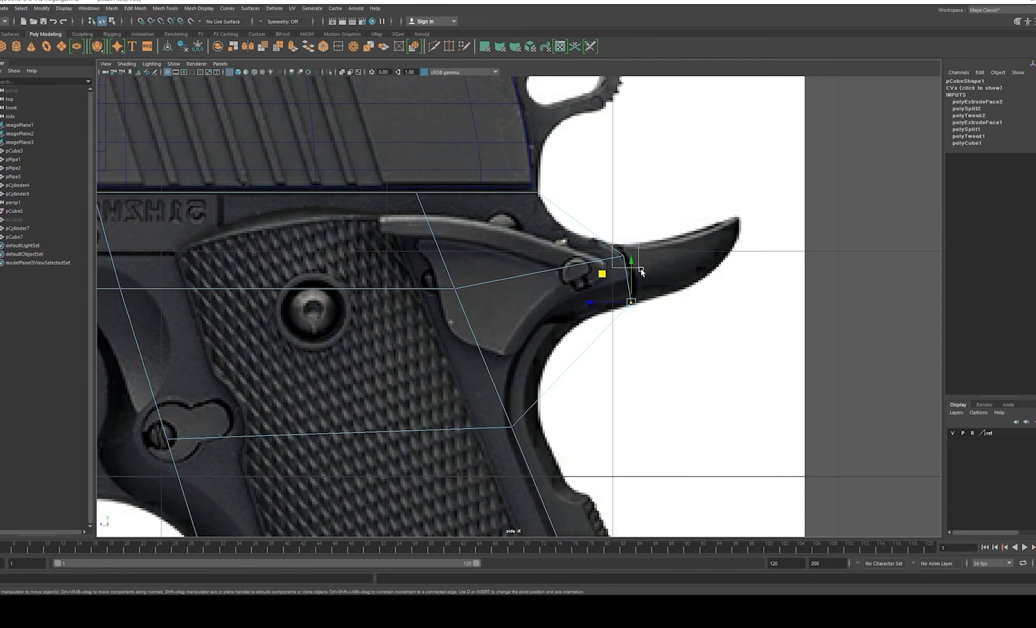
Step: Fine-tune the middle and bottom rear vertices into a short vertical edge at the base of the beavertail
{"action": "left_click_drag", "start_coordinate": [596, 226], "coordinate": [590, 225]}
{"action": "left_click", "coordinate": [633, 308]}
{"action": "left_click_drag", "start_coordinate": [599, 230], "coordinate": [602, 278]}
{"action": "left_click", "coordinate": [633, 305]}
{"action": "right_click_drag", "start_coordinate": [666, 352], "coordinate": [620, 303], "text": "alt"}
{"action": "left_click_drag", "start_coordinate": [591, 274], "coordinate": [590, 273]}
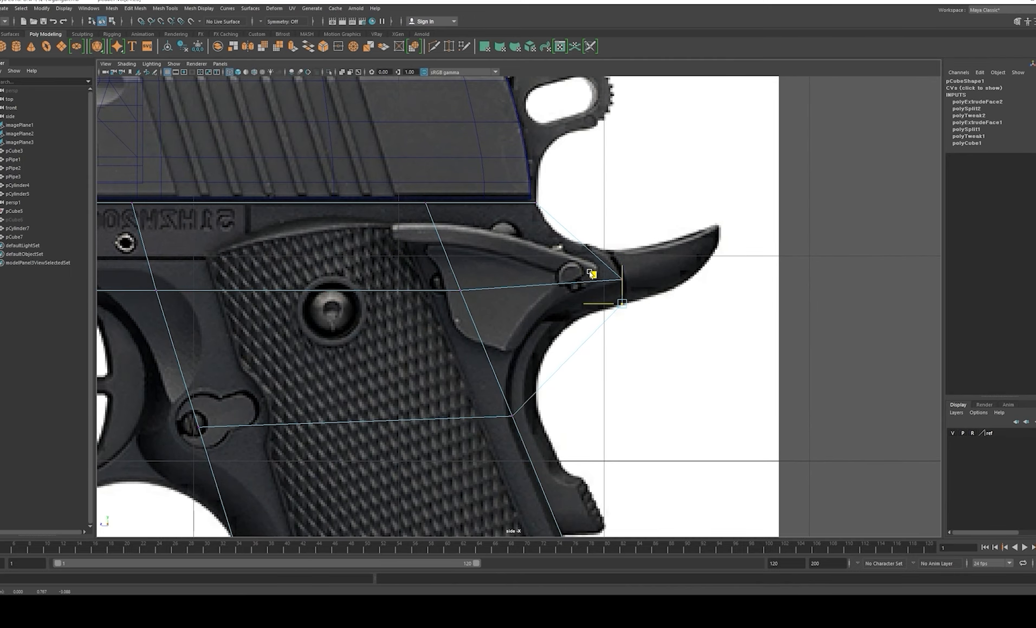
Step: Delete the loop of faces running around the narrow edges of the frame and grip, including the rear faces
{"action": "right_click_drag", "start_coordinate": [644, 339], "coordinate": [517, 325], "text": "alt"}
{"action": "middle_click_drag", "start_coordinate": [518, 325], "coordinate": [514, 291], "text": "alt"}
{"action": "right_click_drag", "start_coordinate": [510, 289], "coordinate": [523, 297], "text": "alt"}
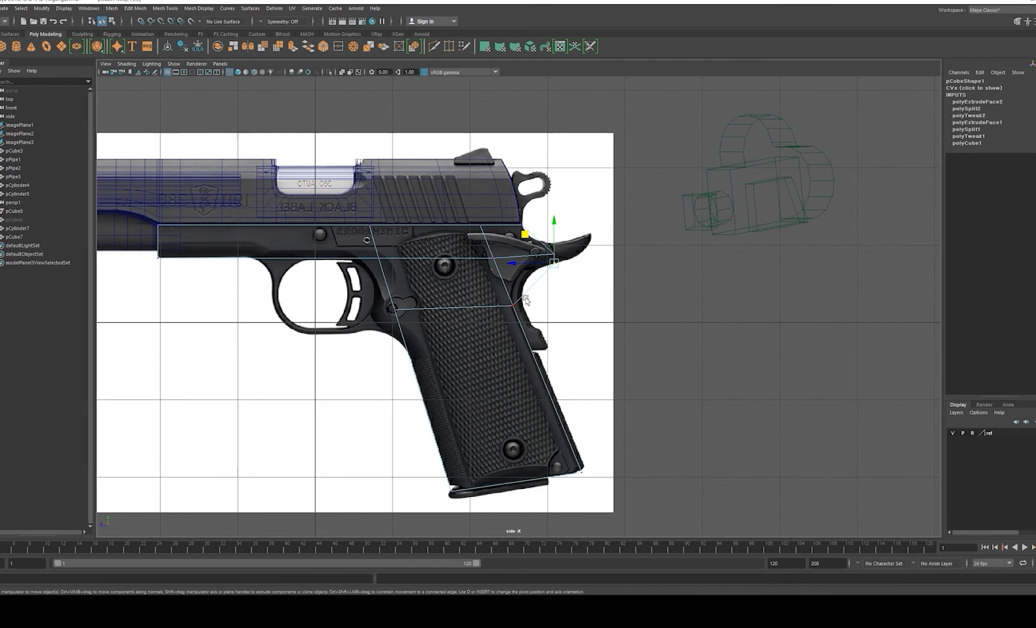
{"action": "right_click_drag", "start_coordinate": [486, 266], "coordinate": [540, 226]}
{"action": "scroll", "coordinate": [540, 228], "scroll_direction": "down", "scroll_amount": 2}
{"action": "key", "text": "space"}
{"action": "key", "text": "space"}
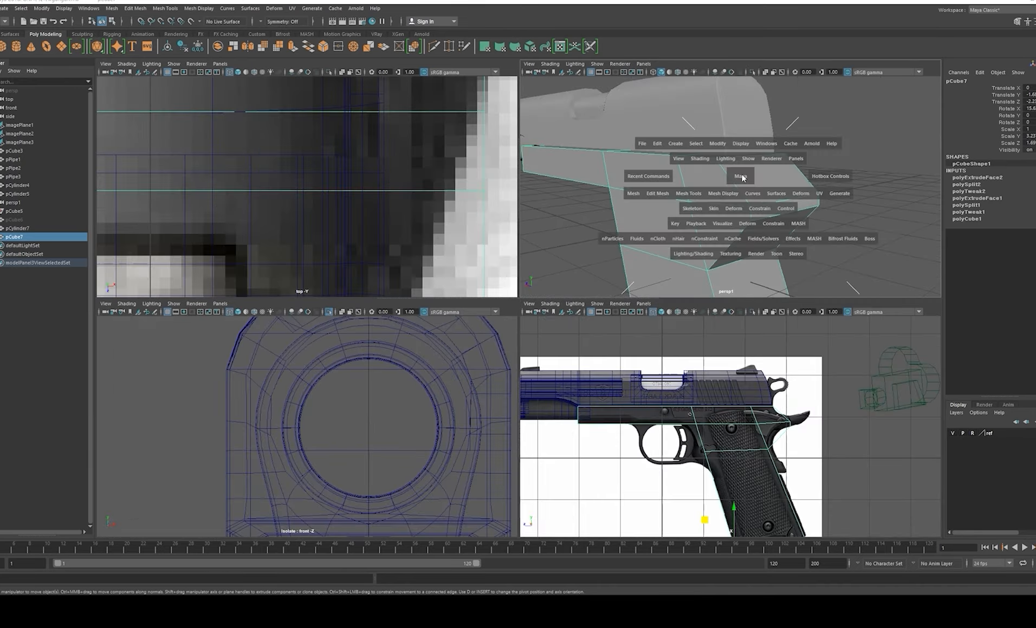
{"action": "left_click_drag", "start_coordinate": [738, 227], "coordinate": [548, 194], "text": "alt"}
{"action": "left_click_drag", "start_coordinate": [566, 235], "coordinate": [520, 243], "text": "alt"}
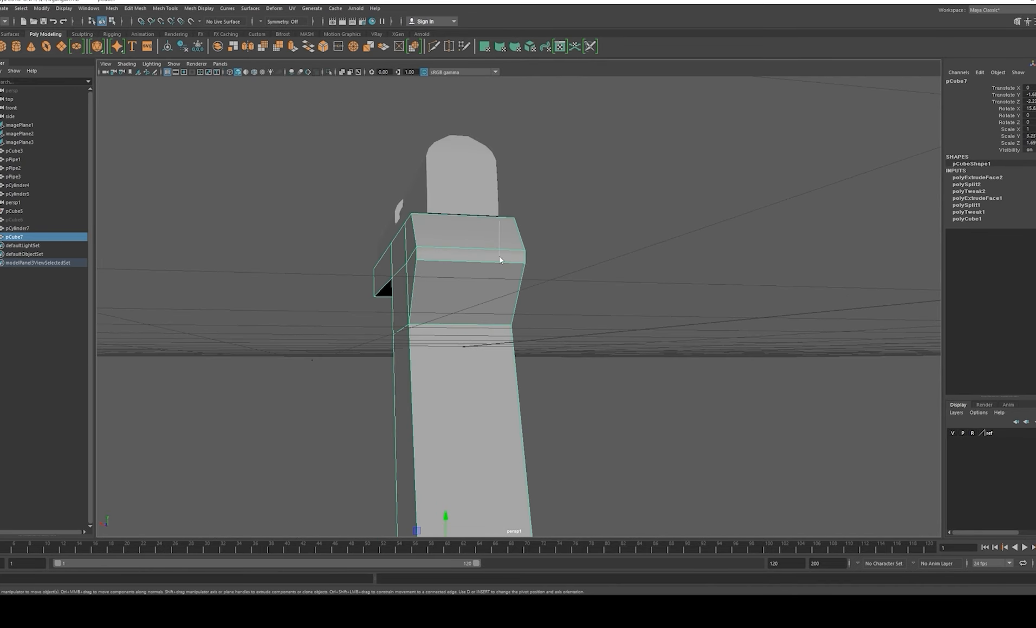
{"action": "right_click_drag", "start_coordinate": [499, 258], "coordinate": [499, 278]}
{"action": "left_click", "coordinate": [490, 241]}
{"action": "double_click", "coordinate": [489, 253], "text": "shift"}
{"action": "key", "text": "Delete"}
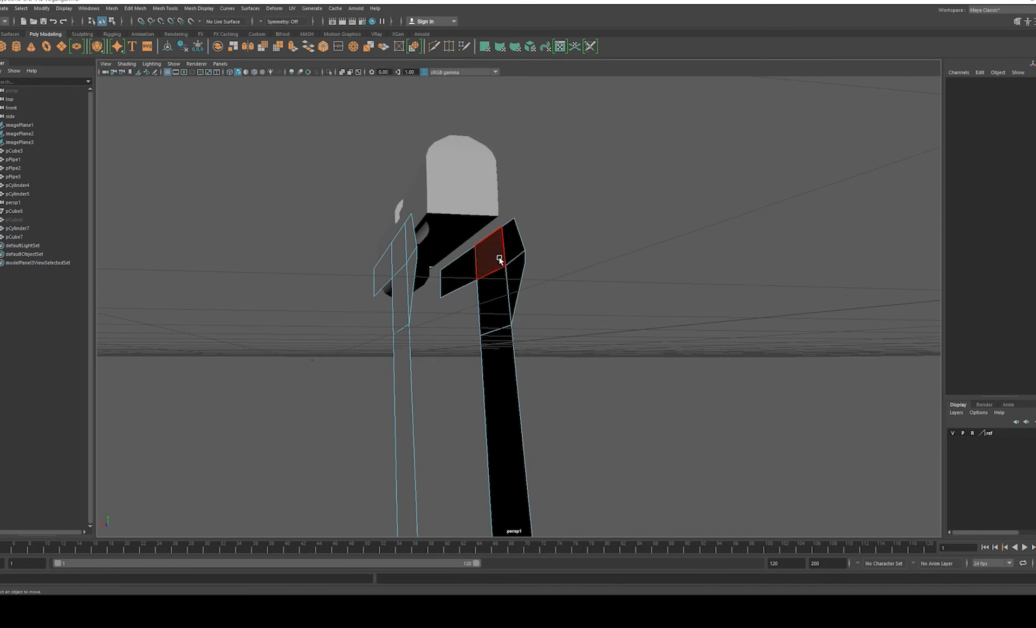
Step: Delete all faces of one side panel, keeping only the opposite side of the frame and grip
{"action": "double_click", "coordinate": [490, 253]}
{"action": "key", "text": "Delete"}
{"action": "left_click_drag", "start_coordinate": [497, 254], "coordinate": [448, 288], "text": "alt"}
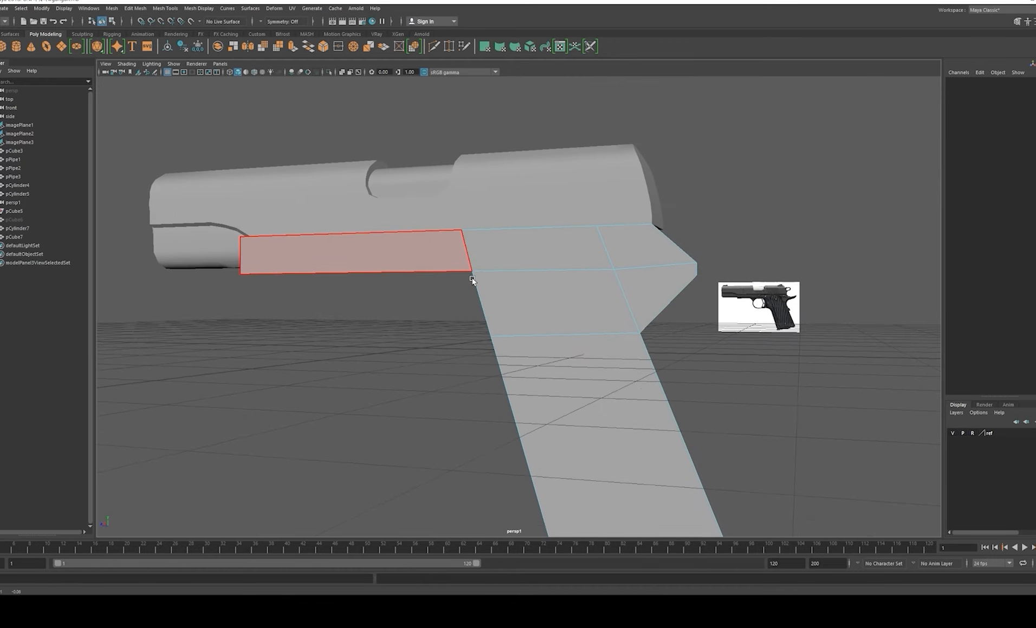
Step: Insert two horizontal edge loops along the frame, one at mid-height and one midway between it and the lower edge
{"action": "key", "text": "space"}
{"action": "key", "text": "space"}
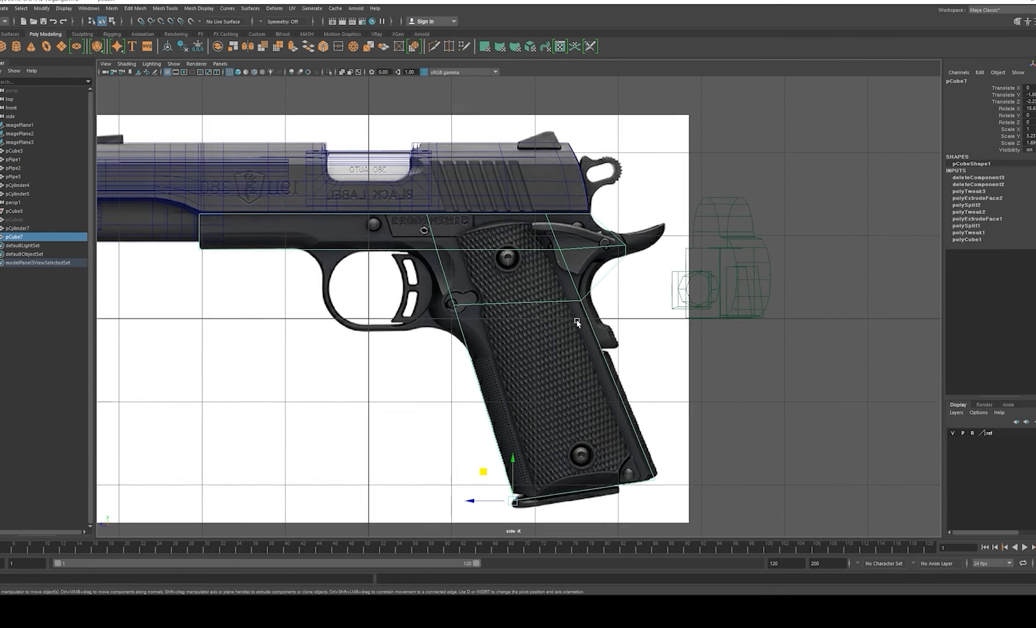
{"action": "scroll", "coordinate": [545, 347], "scroll_direction": "up", "scroll_amount": 5}
{"action": "scroll", "coordinate": [545, 352], "scroll_direction": "down", "scroll_amount": 2}
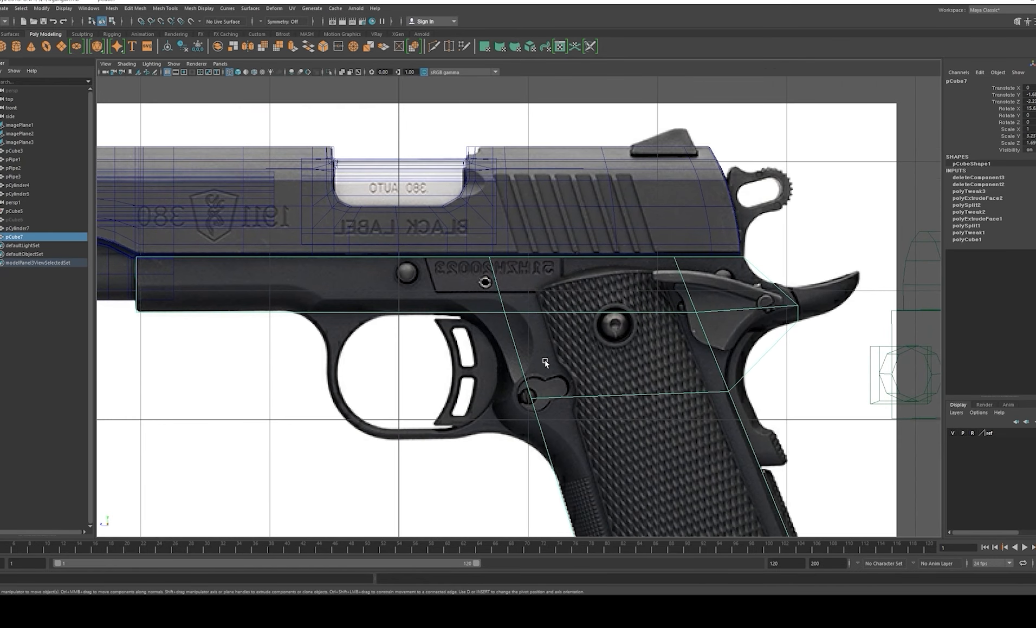
{"action": "scroll", "coordinate": [591, 352], "scroll_direction": "down", "scroll_amount": 2}
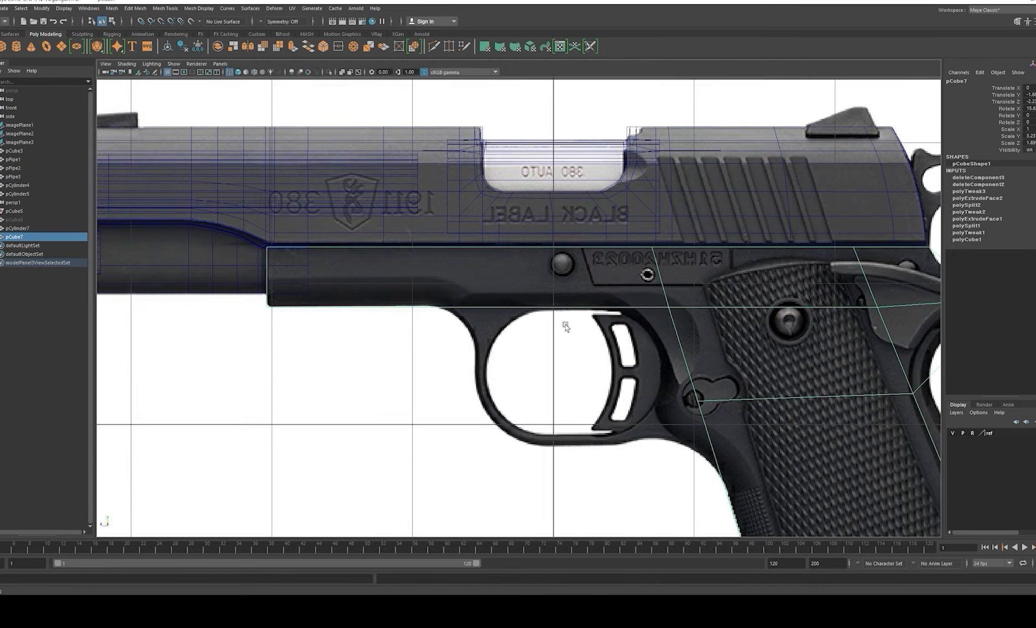
{"action": "scroll", "coordinate": [567, 326], "scroll_direction": "up", "scroll_amount": 2}
{"action": "middle_click_drag", "start_coordinate": [417, 297], "coordinate": [448, 326], "text": "alt"}
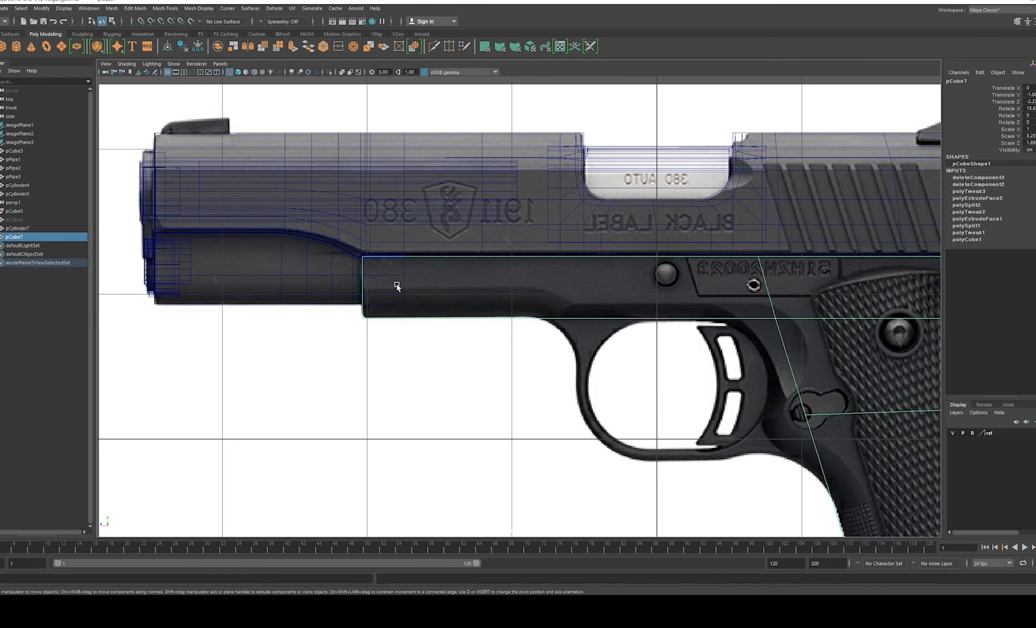
{"action": "scroll", "coordinate": [553, 291], "scroll_direction": "down", "scroll_amount": 3}
{"action": "scroll", "coordinate": [530, 303], "scroll_direction": "up", "scroll_amount": 3}
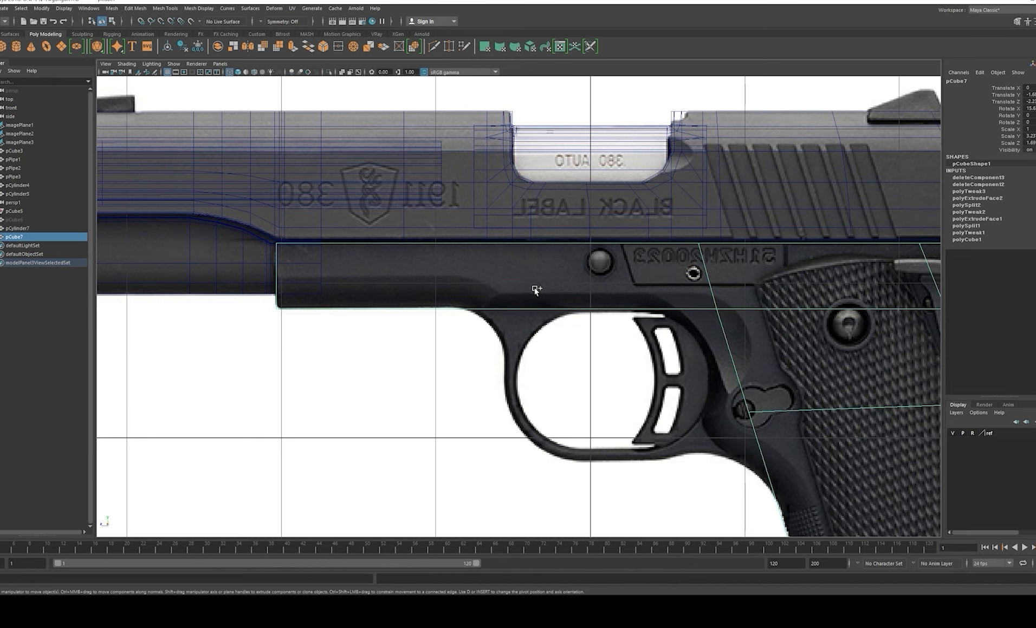
{"action": "key", "text": "ctrl+shift+x"}
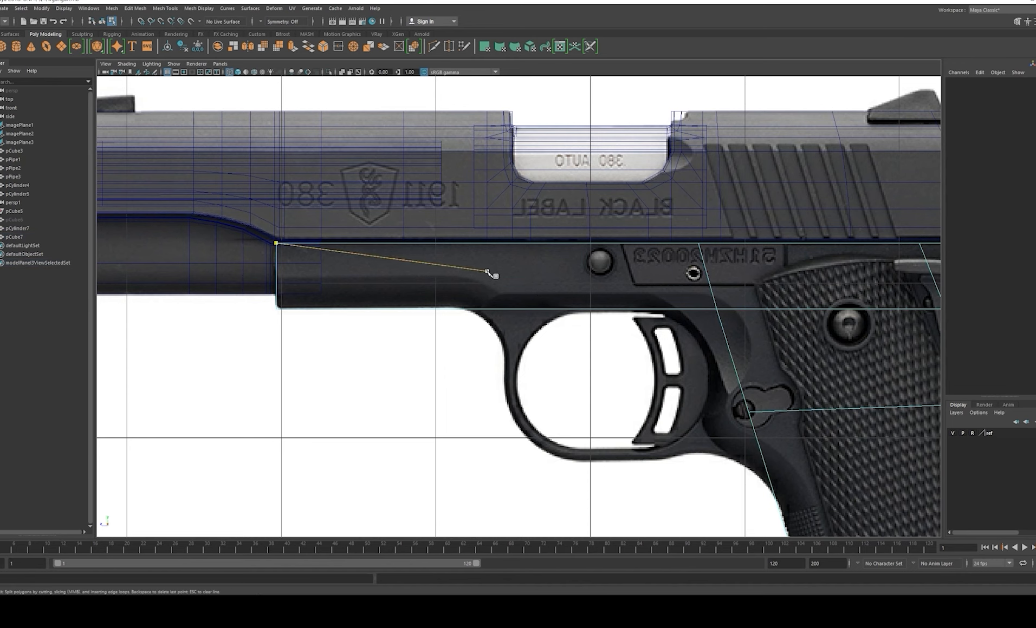
{"action": "left_click", "coordinate": [280, 277], "text": "ctrl"}
{"action": "middle_click_drag", "start_coordinate": [281, 277], "coordinate": [155, 282], "text": "alt"}
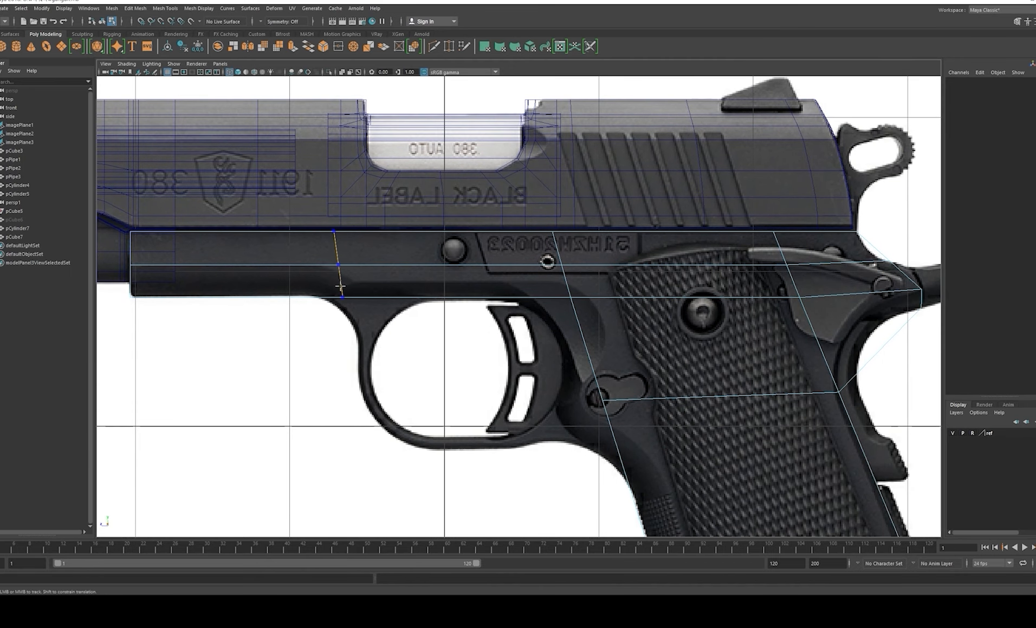
{"action": "left_click", "coordinate": [565, 281], "text": "ctrl"}
Step: Insert two vertical edge loops in the frame, either side of where the trigger guard's front curve begins
{"action": "middle_click_drag", "start_coordinate": [412, 287], "coordinate": [561, 277], "text": "alt"}
{"action": "scroll", "coordinate": [511, 279], "scroll_direction": "up", "scroll_amount": 1}
{"action": "scroll", "coordinate": [462, 241], "scroll_direction": "up", "scroll_amount": 3}
{"action": "middle_click_drag", "start_coordinate": [402, 239], "coordinate": [509, 293], "text": "alt"}
{"action": "scroll", "coordinate": [511, 294], "scroll_direction": "up", "scroll_amount": 4}
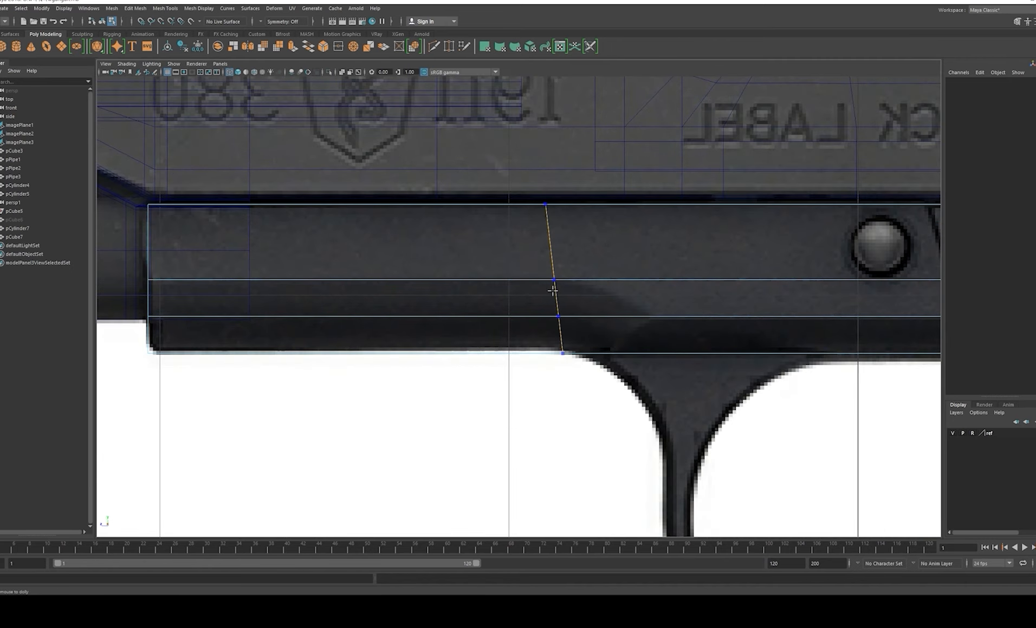
{"action": "left_click", "coordinate": [550, 287], "text": "ctrl"}
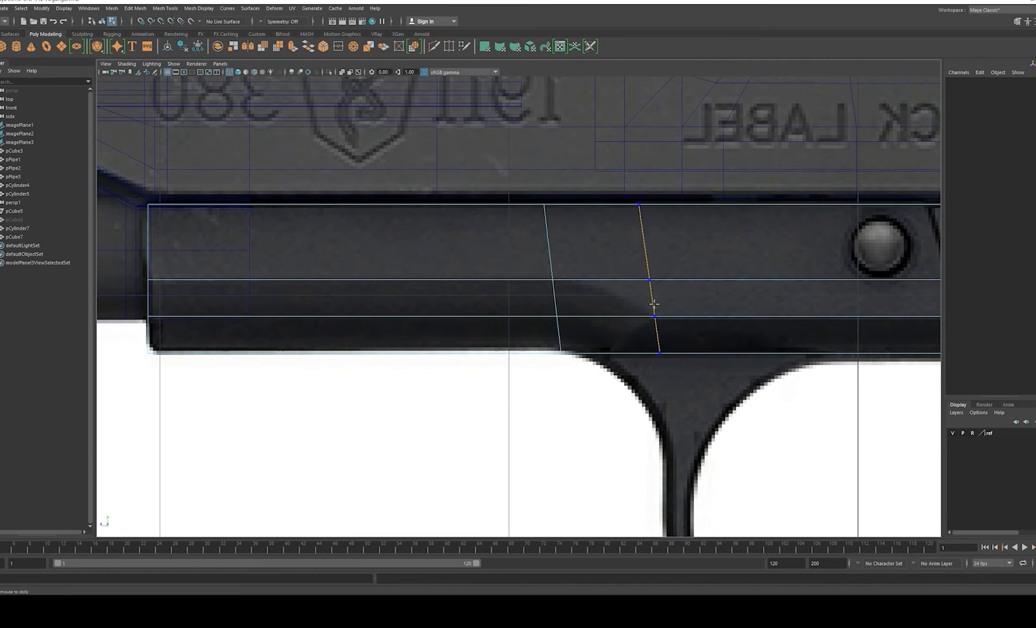
{"action": "key", "text": "r"}
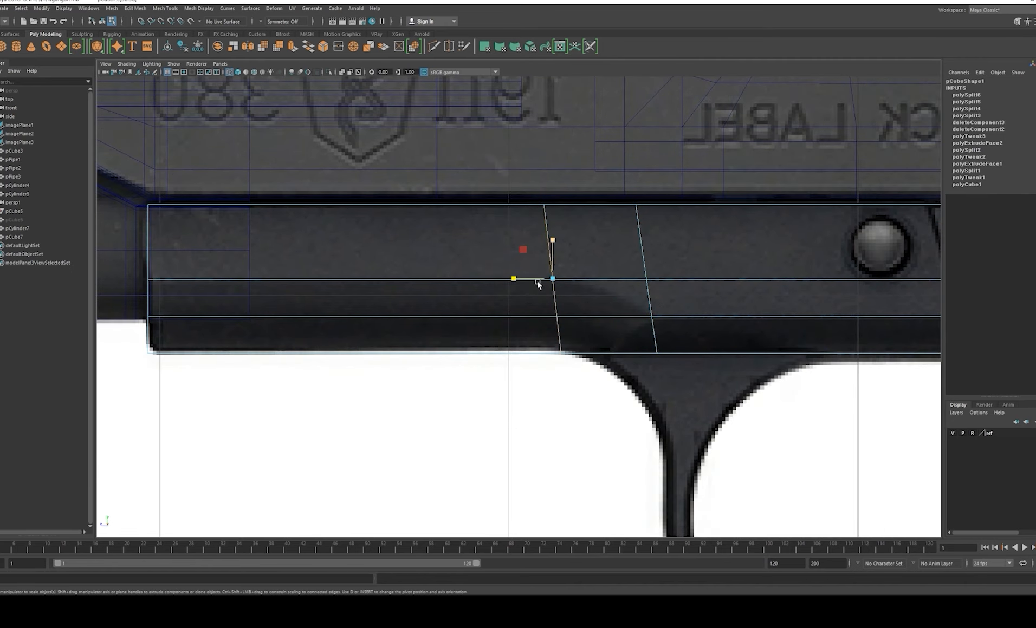
Step: Flatten both new loops into straight vertical lines and align the front one with the start of the trigger guard curve
{"action": "mouse_move", "coordinate": [511, 280]}
{"action": "left_mouse_down"}
{"action": "mouse_move", "coordinate": [566, 283]}
{"action": "mouse_move", "coordinate": [515, 280]}
{"action": "left_mouse_up"}
{"action": "double_click", "coordinate": [644, 269]}
{"action": "mouse_move", "coordinate": [606, 280]}
{"action": "left_mouse_down"}
{"action": "mouse_move", "coordinate": [667, 281]}
{"action": "mouse_move", "coordinate": [614, 281]}
{"action": "left_mouse_up"}
{"action": "key", "text": "w"}
{"action": "double_click", "coordinate": [554, 247]}
{"action": "left_click_drag", "start_coordinate": [511, 280], "coordinate": [511, 280]}
{"action": "key", "text": "F8"}
{"action": "scroll", "coordinate": [622, 310], "scroll_direction": "down", "scroll_amount": 5}
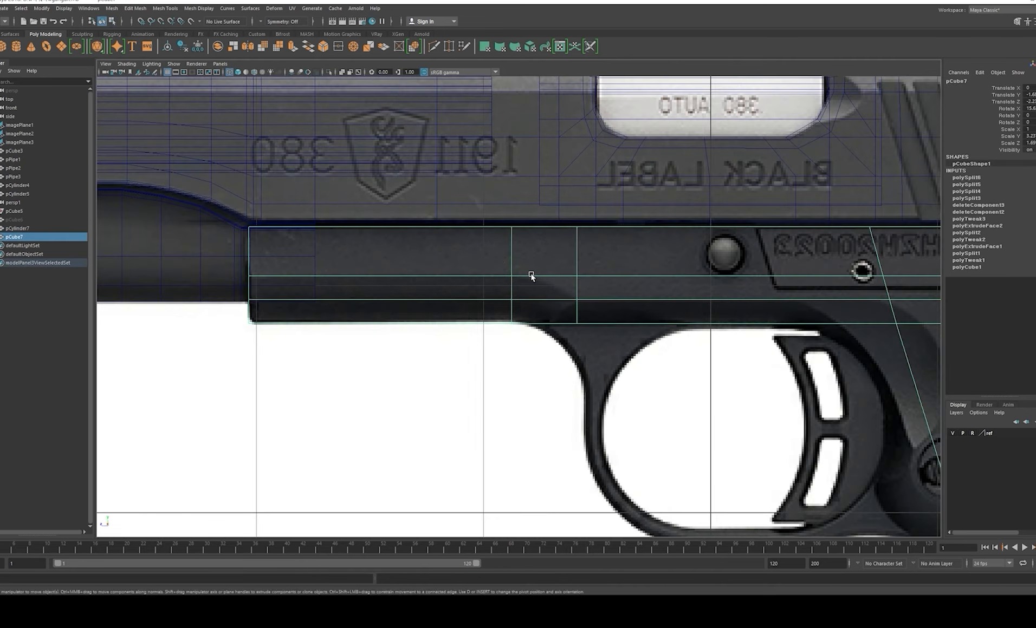
{"action": "scroll", "coordinate": [528, 303], "scroll_direction": "up", "scroll_amount": 8}
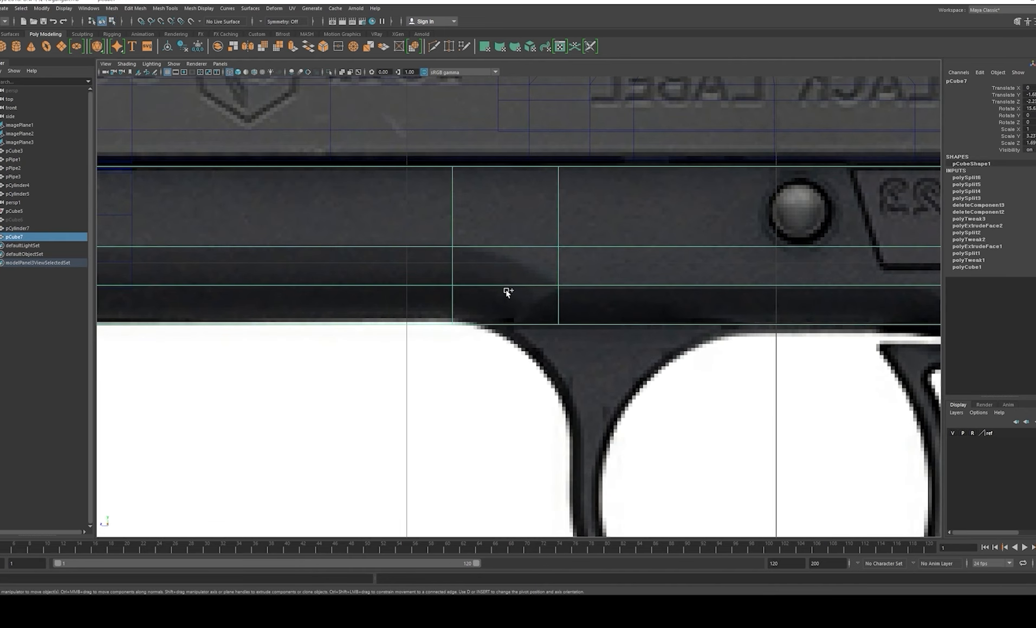
{"action": "key", "text": "ctrl+shift+x"}
{"action": "left_click", "coordinate": [535, 249]}
{"action": "key", "text": "w"}
{"action": "scroll", "coordinate": [534, 249], "scroll_direction": "down", "scroll_amount": 6}
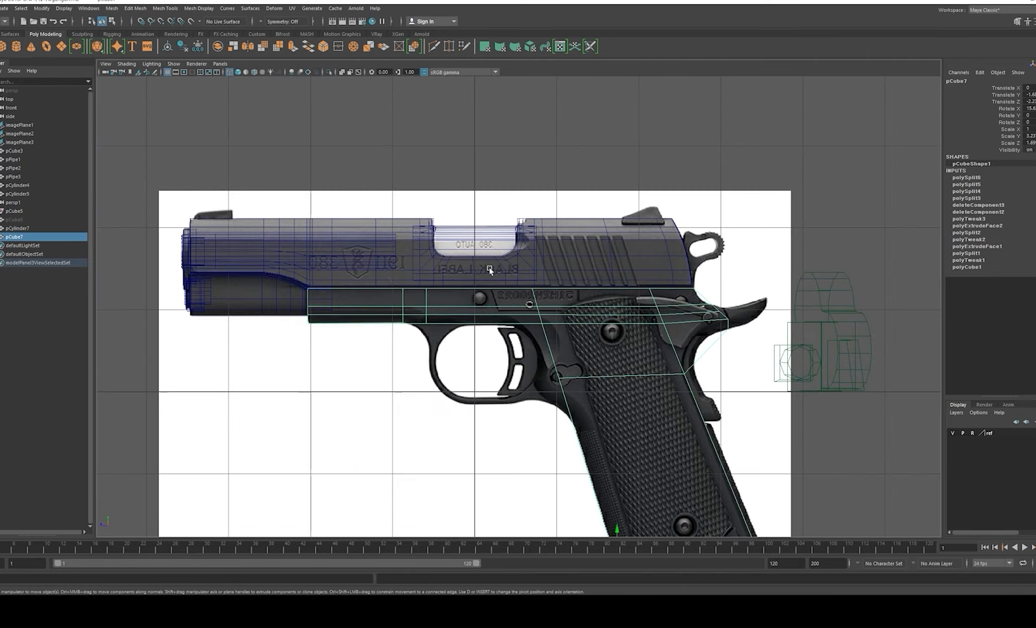
{"action": "scroll", "coordinate": [513, 305], "scroll_direction": "up", "scroll_amount": 6}
{"action": "scroll", "coordinate": [513, 305], "scroll_direction": "up", "scroll_amount": 6}
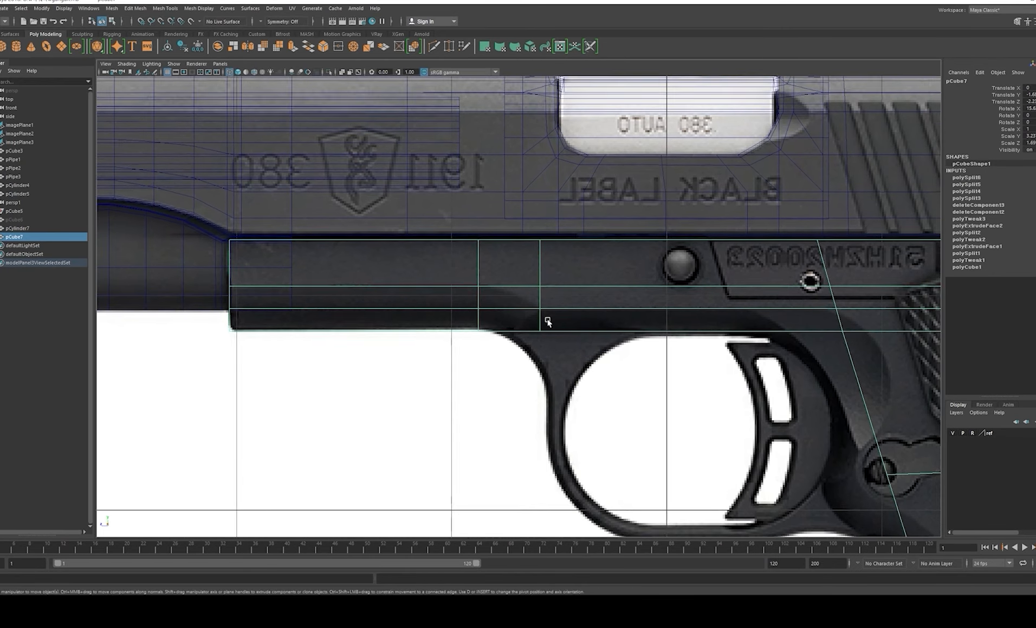
Step: Insert a third vertical edge loop midway between the two and lower its vertex on the upper horizontal loop slightly
{"action": "scroll", "coordinate": [548, 321], "scroll_direction": "up", "scroll_amount": 1}
{"action": "key", "text": "ctrl+shift+x"}
{"action": "middle_click", "coordinate": [526, 308], "text": "ctrl"}
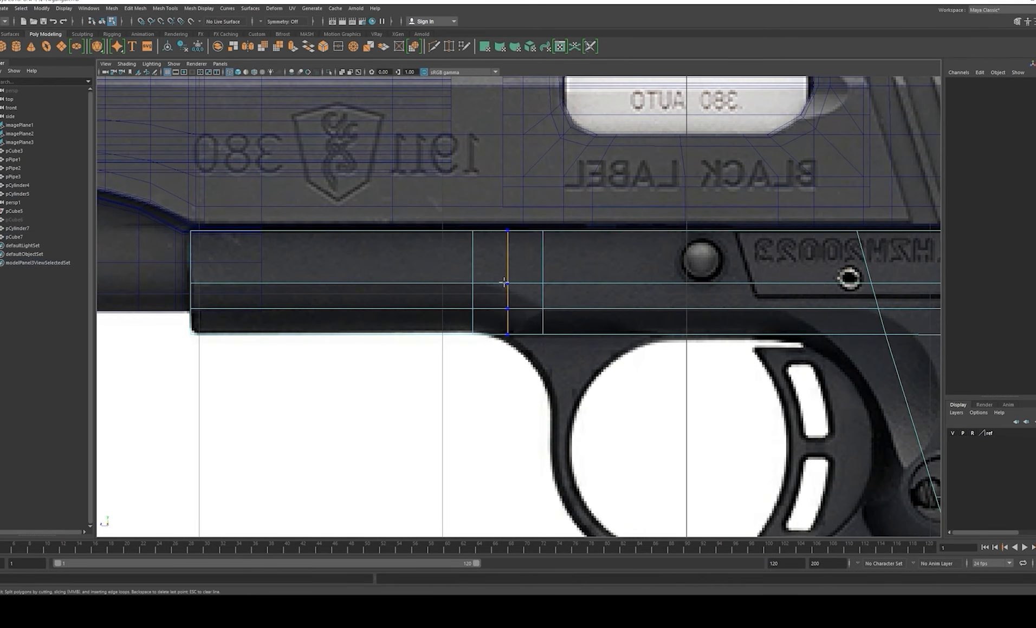
{"action": "scroll", "coordinate": [540, 308], "scroll_direction": "up", "scroll_amount": 1}
{"action": "scroll", "coordinate": [539, 307], "scroll_direction": "up", "scroll_amount": 1}
{"action": "left_click", "coordinate": [506, 280]}
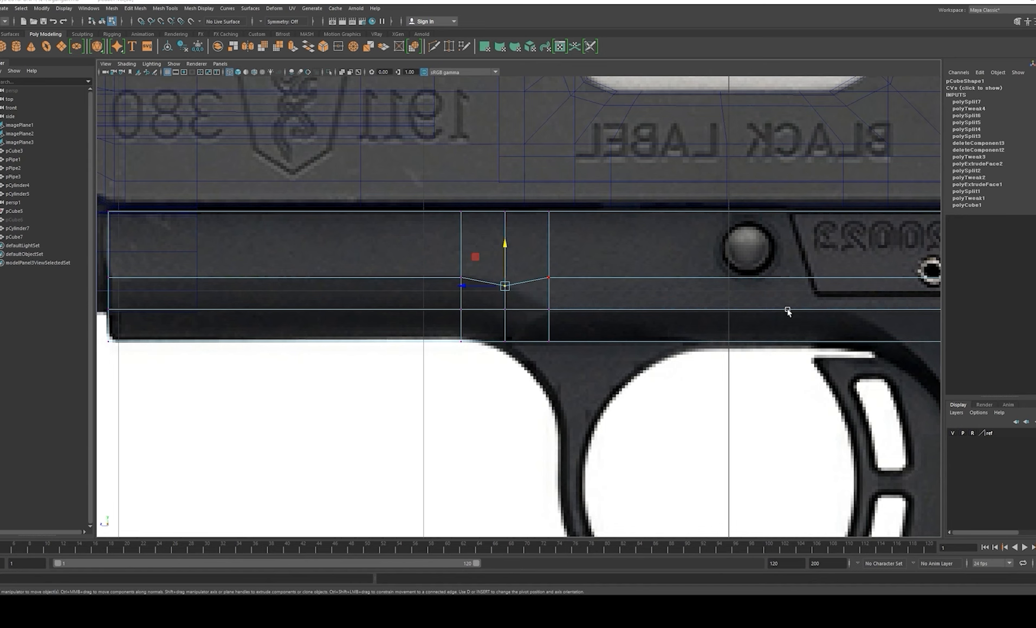
Step: Target-weld the upper horizontal loop's vertex on the rear vertical loop to the lower horizontal loop's vertex directly beneath it
{"action": "scroll", "coordinate": [580, 332], "scroll_direction": "up", "scroll_amount": 3}
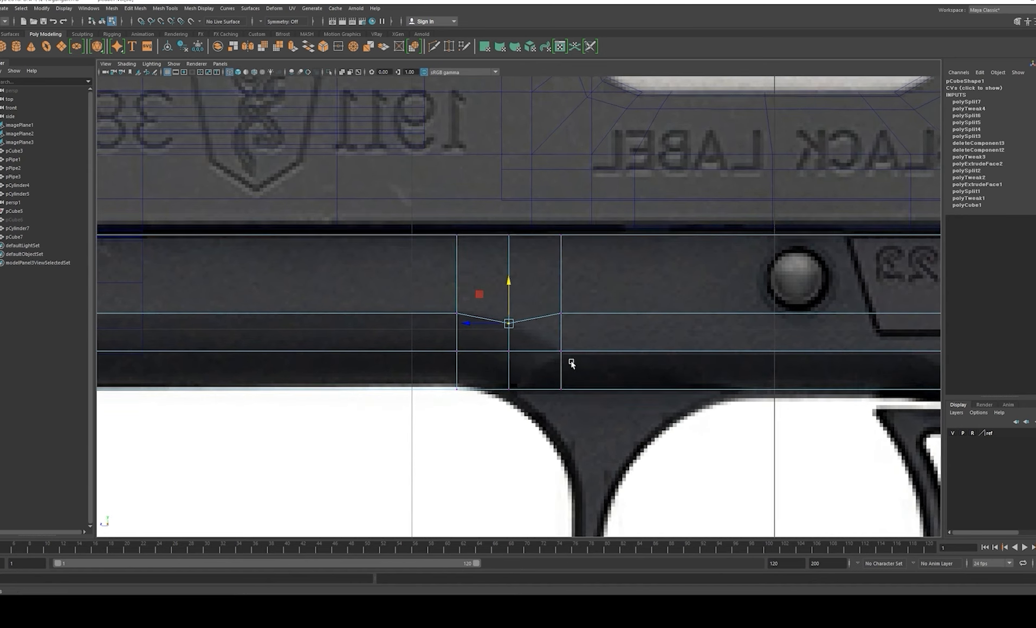
{"action": "middle_click_drag", "start_coordinate": [638, 345], "coordinate": [592, 343], "text": "alt"}
{"action": "scroll", "coordinate": [618, 345], "scroll_direction": "down", "scroll_amount": 2}
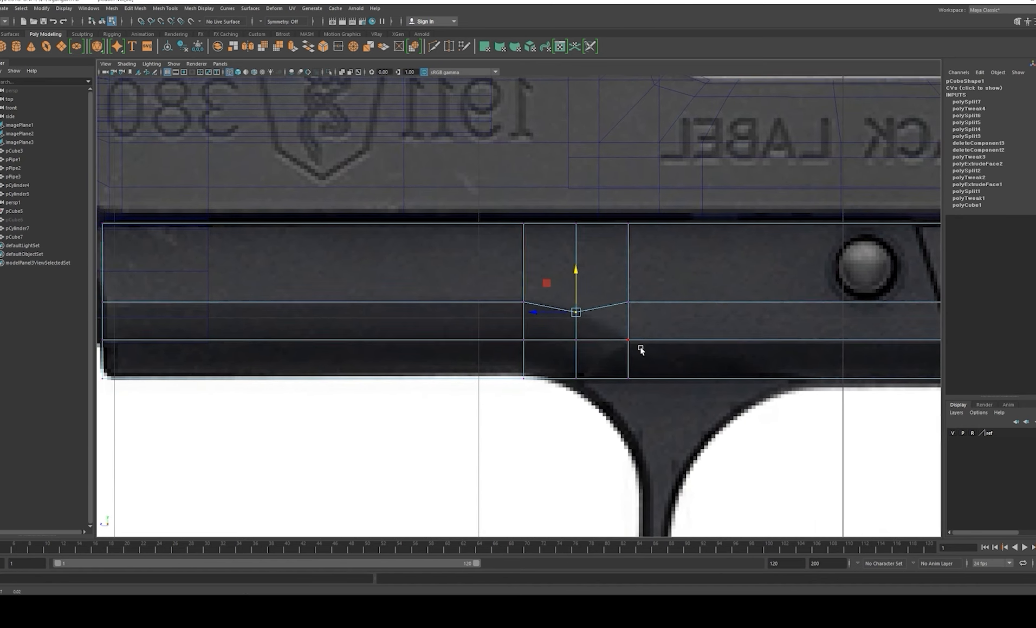
{"action": "middle_click_drag", "start_coordinate": [670, 359], "coordinate": [575, 344], "text": "alt"}
{"action": "scroll", "coordinate": [651, 382], "scroll_direction": "up", "scroll_amount": 3}
{"action": "scroll", "coordinate": [560, 340], "scroll_direction": "up", "scroll_amount": 2}
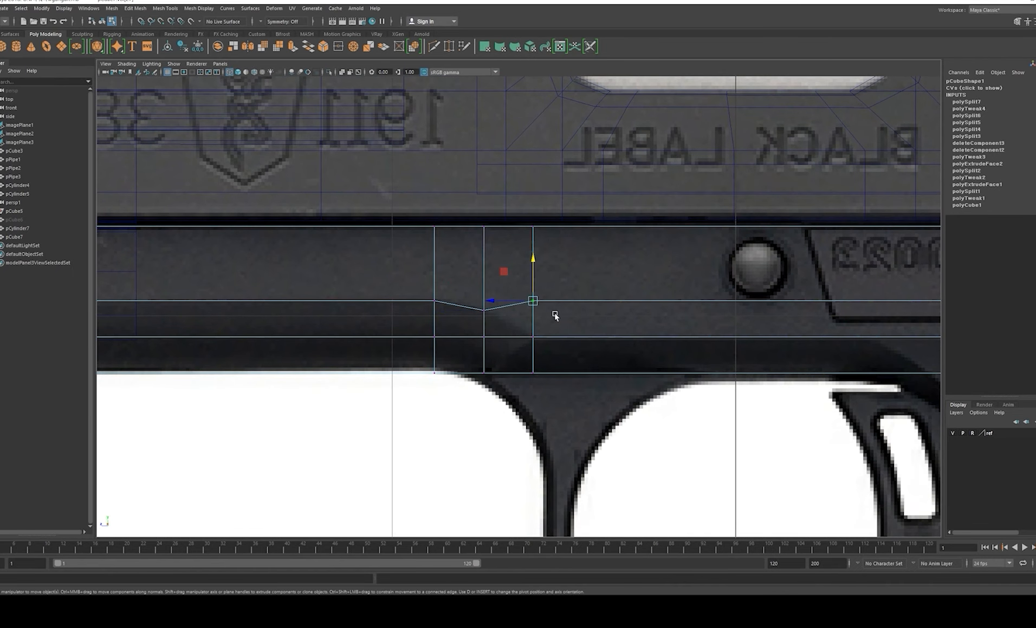
{"action": "scroll", "coordinate": [551, 287], "scroll_direction": "up", "scroll_amount": 1}
{"action": "key", "text": "F8"}
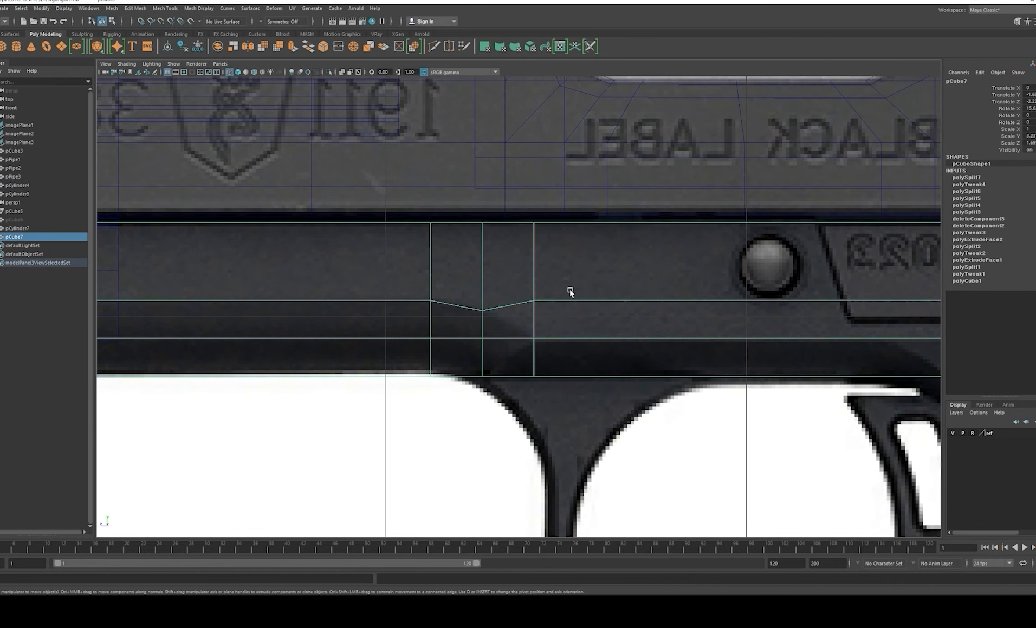
{"action": "right_click", "coordinate": [563, 296], "text": "shift"}
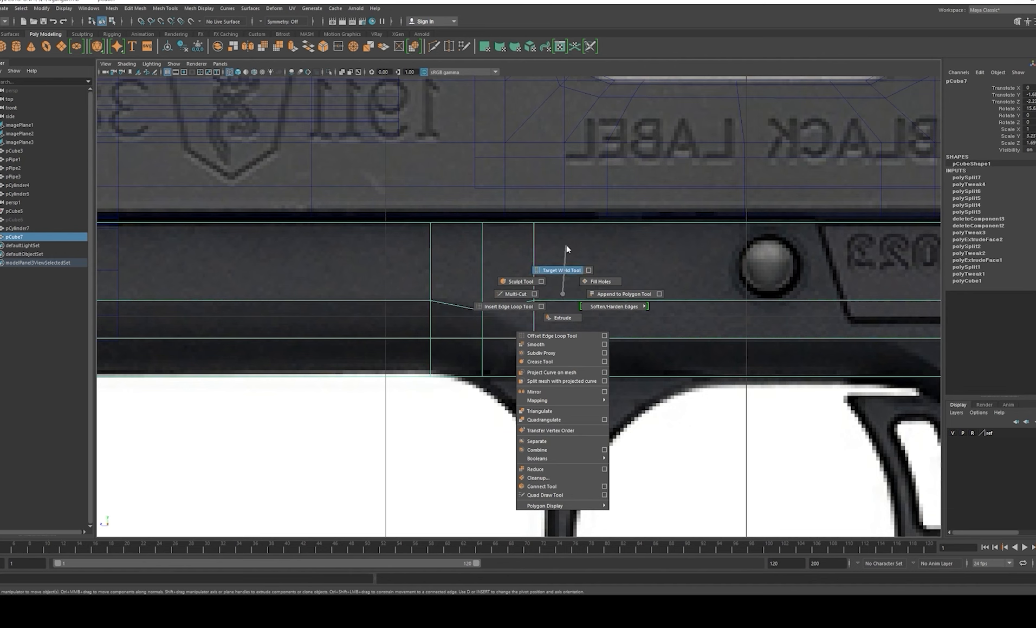
{"action": "right_click_drag", "start_coordinate": [568, 249], "coordinate": [567, 249], "text": "shift"}
{"action": "left_click_drag", "start_coordinate": [534, 301], "coordinate": [533, 338]}
{"action": "key", "text": "w"}
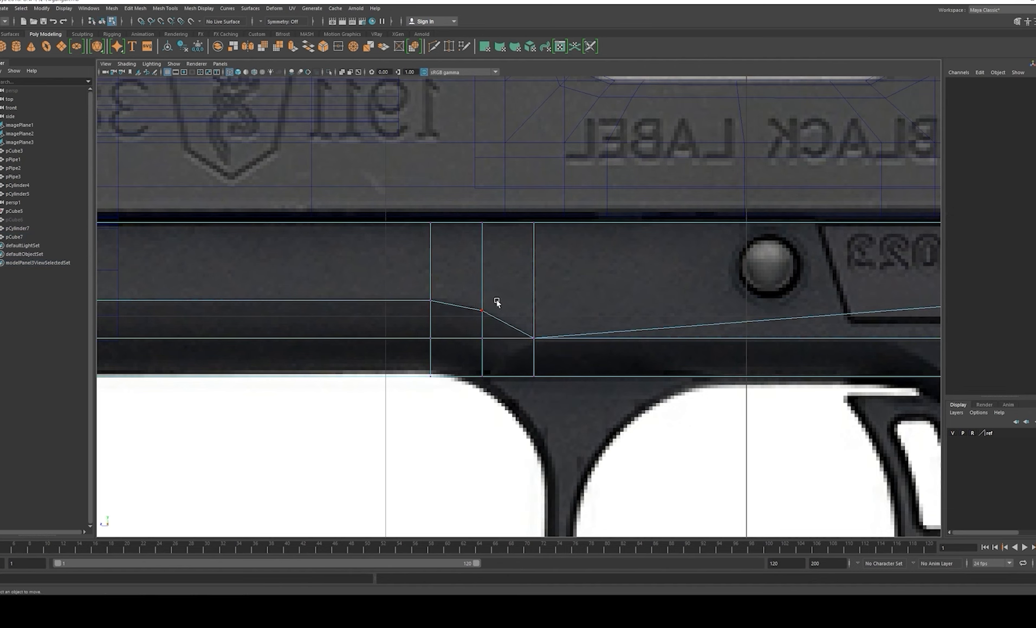
Step: Delete the upper horizontal loop's edges behind the welded vertex, back toward the grip
{"action": "left_click", "coordinate": [482, 313]}
{"action": "scroll", "coordinate": [543, 330], "scroll_direction": "down", "scroll_amount": 8}
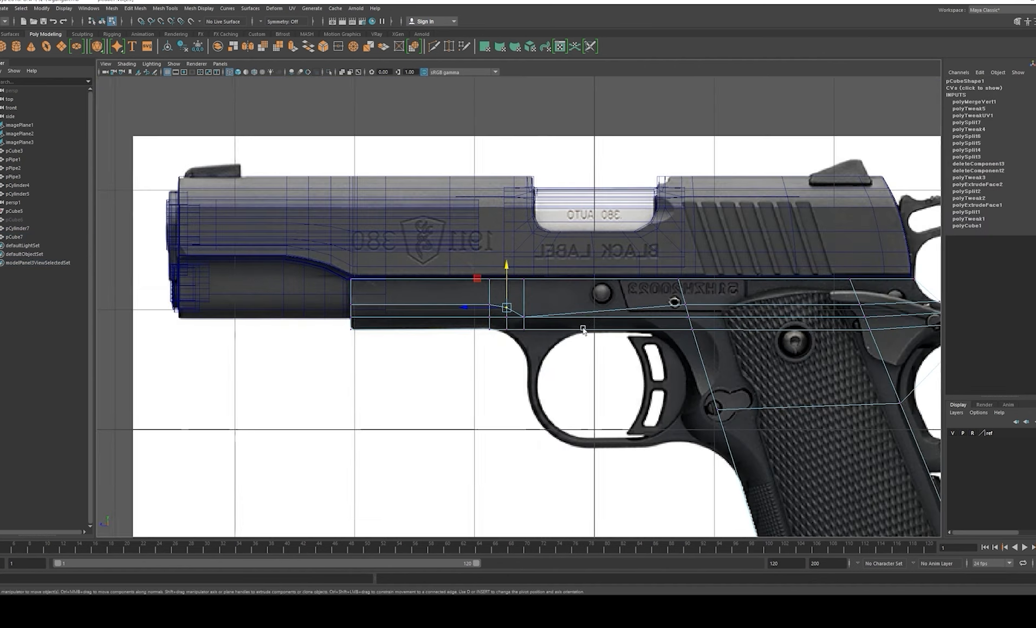
{"action": "scroll", "coordinate": [543, 330], "scroll_direction": "up", "scroll_amount": 1}
{"action": "left_click", "coordinate": [540, 302]}
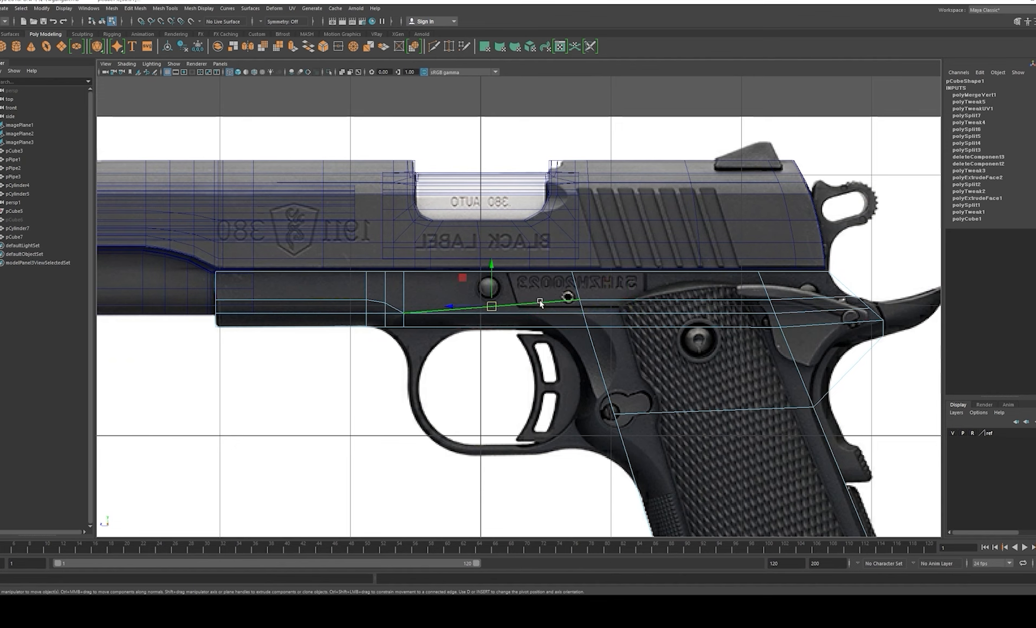
{"action": "key", "text": "Delete"}
{"action": "scroll", "coordinate": [543, 309], "scroll_direction": "down", "scroll_amount": 3}
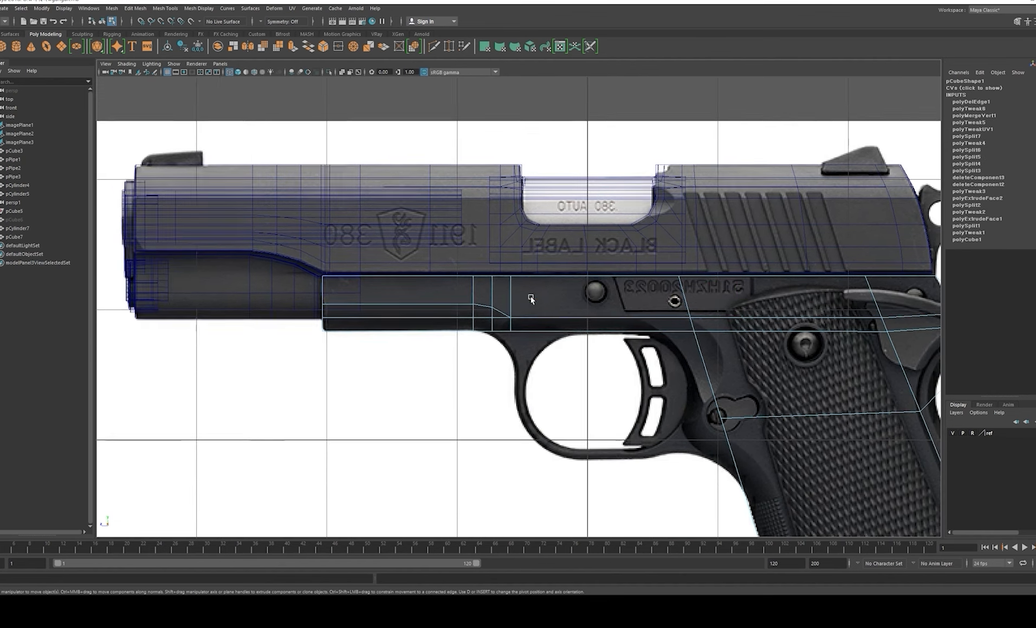
Step: Delete the lower horizontal loop's edges in front of the welded vertex, leaving one line that steps down
{"action": "scroll", "coordinate": [666, 316], "scroll_direction": "up", "scroll_amount": 8}
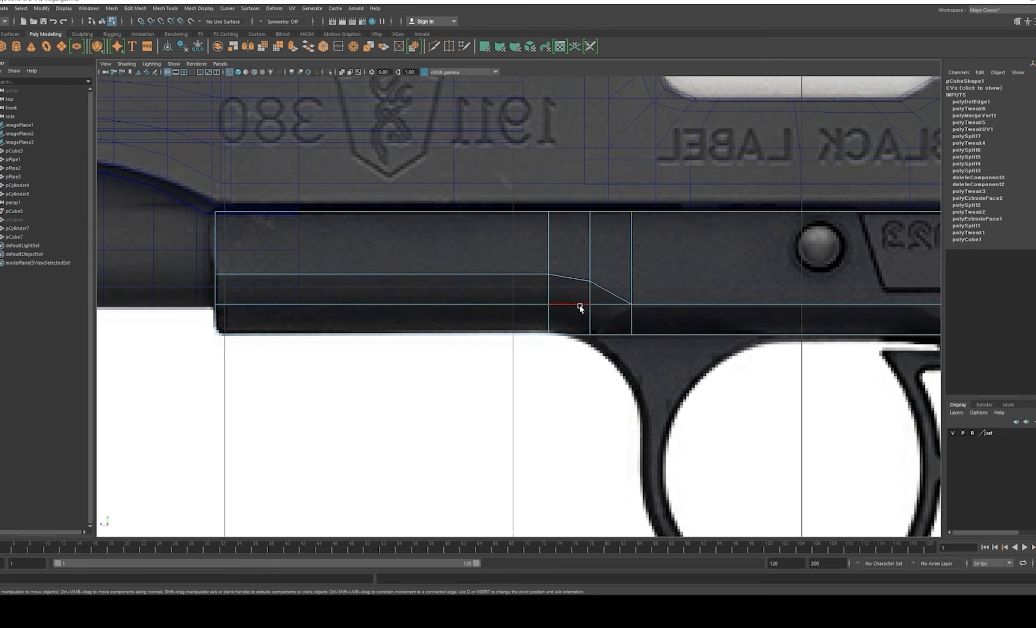
{"action": "left_click", "coordinate": [603, 307]}
{"action": "double_click", "coordinate": [392, 307], "text": "shift"}
{"action": "key", "text": "Delete"}
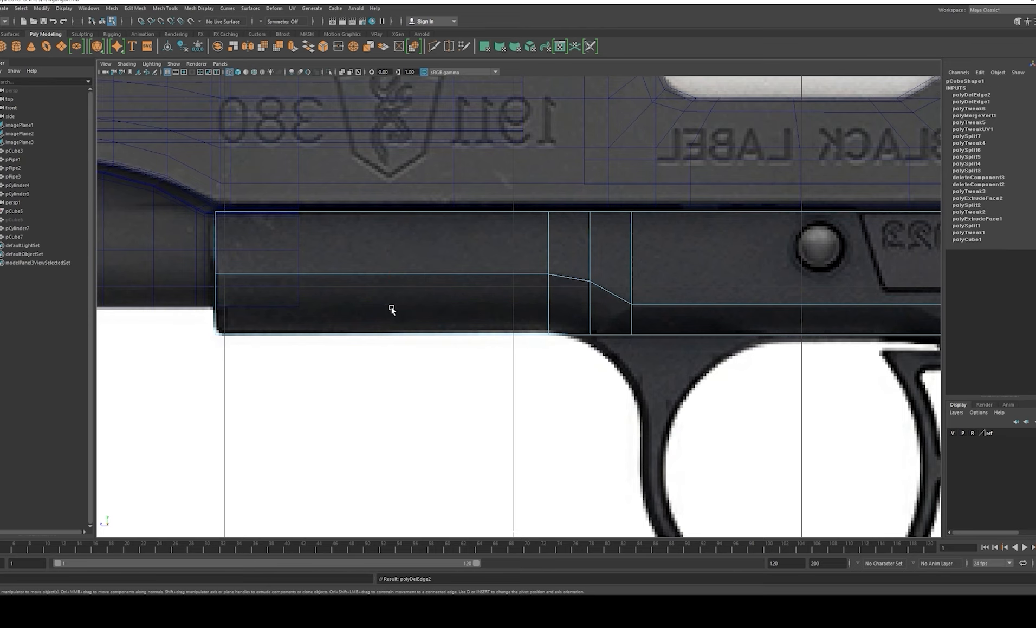
{"action": "right_click_drag", "start_coordinate": [657, 320], "coordinate": [705, 310]}
Step: Examine how the frame and grip mesh line up with the trigger guard, grip and beavertail in the side reference
{"action": "scroll", "coordinate": [705, 310], "scroll_direction": "down", "scroll_amount": 5}
{"action": "middle_click_drag", "start_coordinate": [655, 286], "coordinate": [581, 274], "text": "alt"}
{"action": "scroll", "coordinate": [631, 315], "scroll_direction": "up", "scroll_amount": 3}
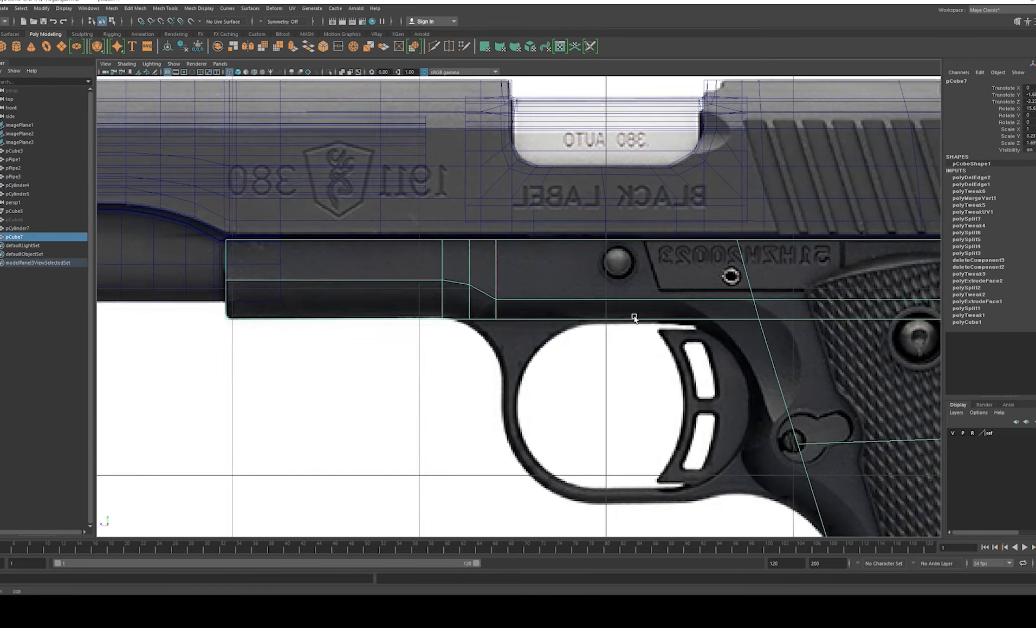
{"action": "middle_click_drag", "start_coordinate": [638, 295], "coordinate": [622, 314], "text": "alt"}
{"action": "scroll", "coordinate": [618, 317], "scroll_direction": "down", "scroll_amount": 4}
{"action": "scroll", "coordinate": [603, 327], "scroll_direction": "up", "scroll_amount": 3}
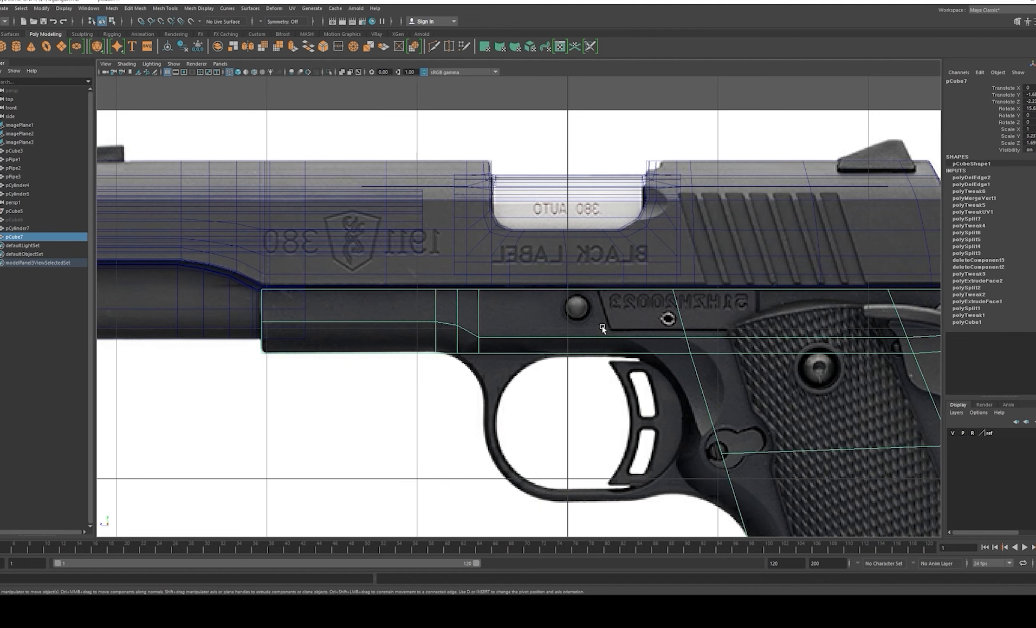
{"action": "middle_click_drag", "start_coordinate": [548, 341], "coordinate": [451, 326], "text": "alt"}
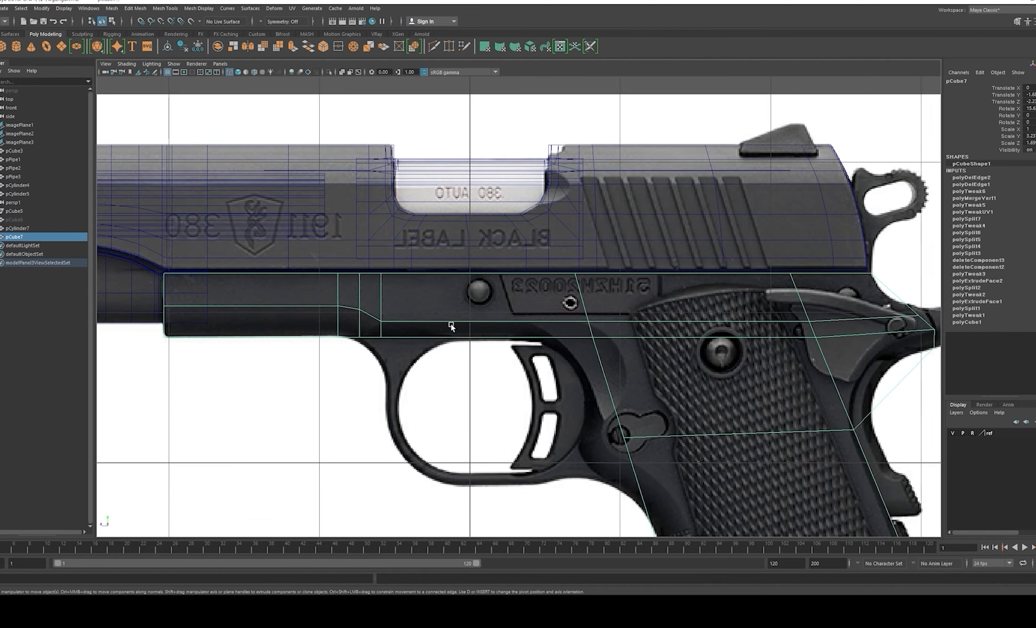
{"action": "scroll", "coordinate": [458, 323], "scroll_direction": "down", "scroll_amount": 2}
{"action": "scroll", "coordinate": [433, 313], "scroll_direction": "up", "scroll_amount": 4}
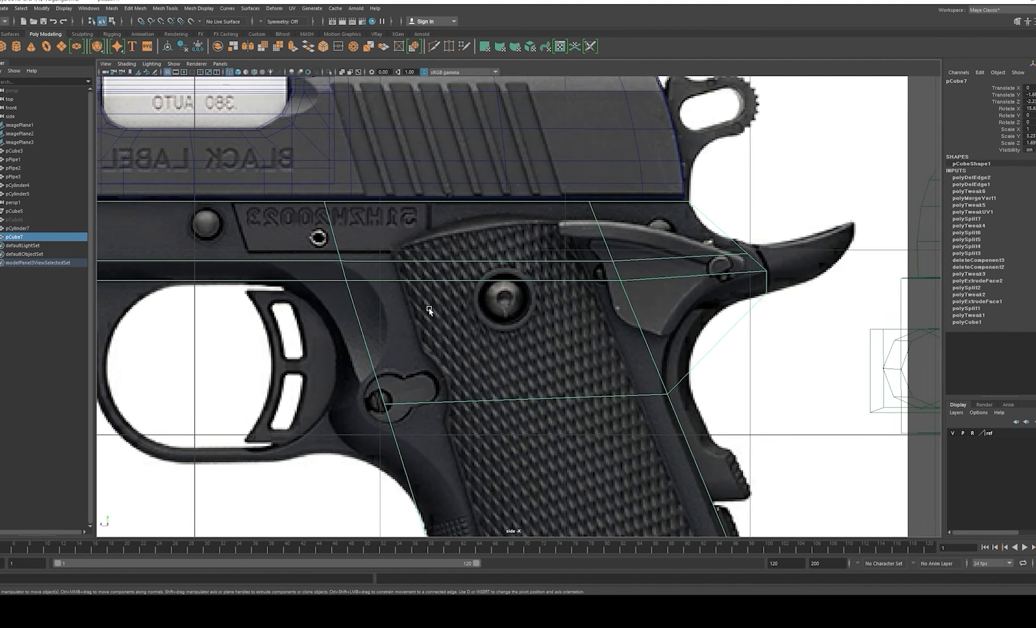
{"action": "middle_click_drag", "start_coordinate": [564, 317], "coordinate": [685, 273], "text": "alt"}
{"action": "mouse_move", "coordinate": [549, 289]}
{"action": "middle_mouse_down", "text": "alt"}
{"action": "mouse_move", "coordinate": [615, 286]}
{"action": "mouse_move", "coordinate": [592, 275]}
{"action": "middle_mouse_up", "text": "alt"}
{"action": "scroll", "coordinate": [596, 282], "scroll_direction": "up", "scroll_amount": 1}
{"action": "right_click_drag", "start_coordinate": [612, 288], "coordinate": [584, 272], "text": "alt"}
{"action": "middle_click_drag", "start_coordinate": [577, 261], "coordinate": [600, 312], "text": "alt"}
{"action": "right_click_drag", "start_coordinate": [572, 277], "coordinate": [602, 306], "text": "alt"}
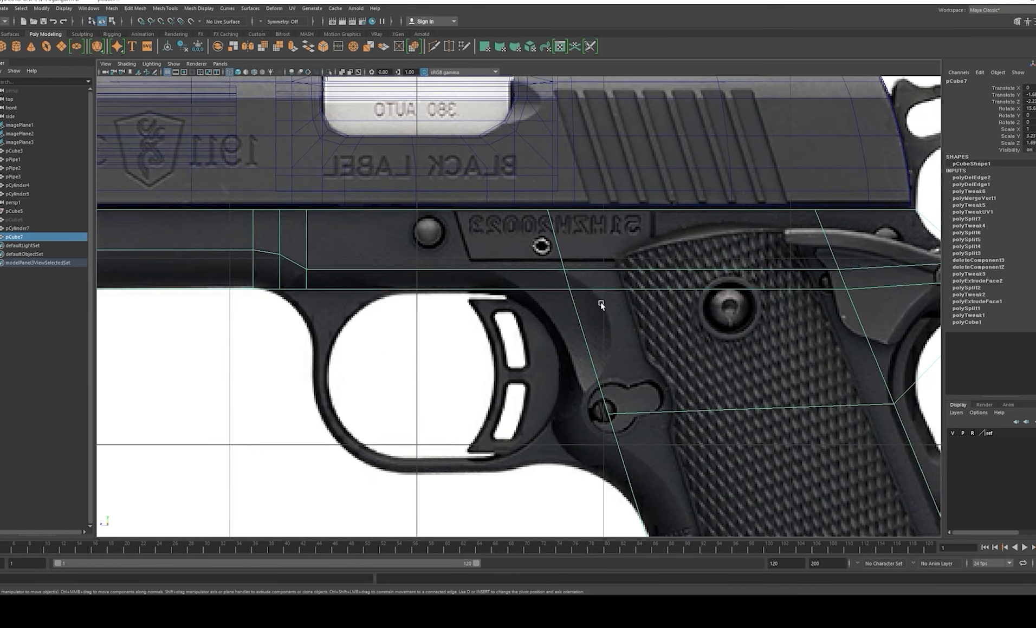
{"action": "middle_click_drag", "start_coordinate": [602, 305], "coordinate": [660, 297], "text": "alt"}
{"action": "right_click_drag", "start_coordinate": [633, 286], "coordinate": [642, 289], "text": "alt"}
{"action": "right_click_drag", "start_coordinate": [769, 357], "coordinate": [669, 332], "text": "alt"}
{"action": "middle_click_drag", "start_coordinate": [669, 332], "coordinate": [561, 271], "text": "alt"}
{"action": "right_click_drag", "start_coordinate": [536, 283], "coordinate": [577, 321], "text": "alt"}
Step: Insert an edge loop across the grip below the trigger guard and move the front vertex above it forward to the trigger's lower back edge
{"action": "key", "text": "ctrl+shift+x"}
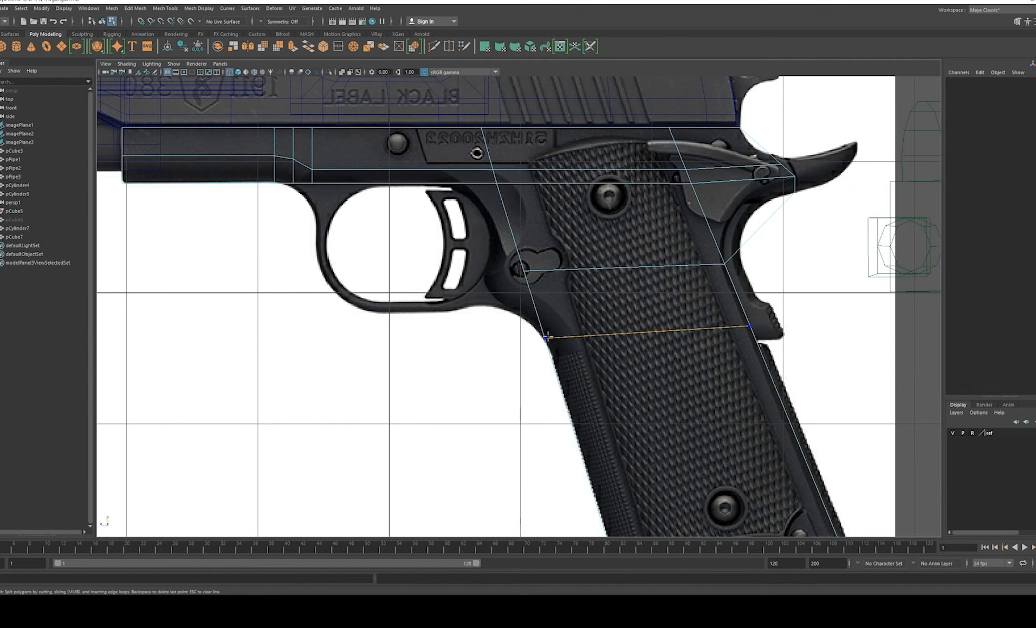
{"action": "left_click", "coordinate": [546, 339], "text": "ctrl"}
{"action": "middle_click_drag", "start_coordinate": [488, 246], "coordinate": [526, 284], "text": "alt"}
{"action": "key", "text": "w"}
{"action": "left_click", "coordinate": [561, 308]}
{"action": "left_click_drag", "start_coordinate": [527, 308], "coordinate": [496, 292]}
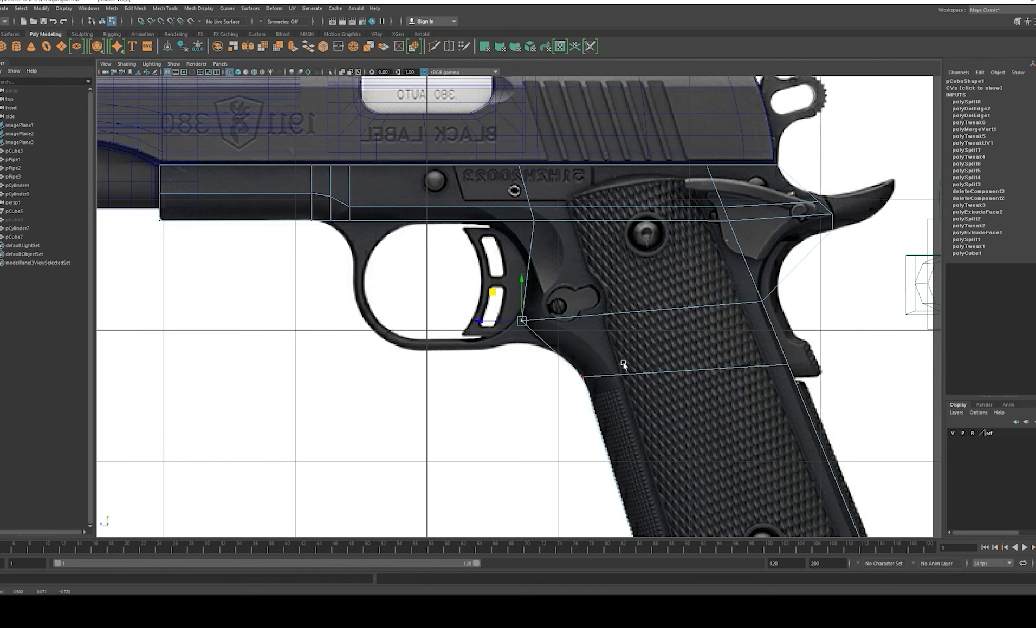
{"action": "middle_click_drag", "start_coordinate": [645, 261], "coordinate": [535, 279], "text": "alt"}
{"action": "left_click", "coordinate": [639, 282]}
{"action": "scroll", "coordinate": [545, 325], "scroll_direction": "up", "scroll_amount": 1}
{"action": "scroll", "coordinate": [545, 325], "scroll_direction": "up", "scroll_amount": 3}
{"action": "middle_click_drag", "start_coordinate": [528, 342], "coordinate": [674, 428], "text": "alt"}
{"action": "scroll", "coordinate": [524, 331], "scroll_direction": "up", "scroll_amount": 1}
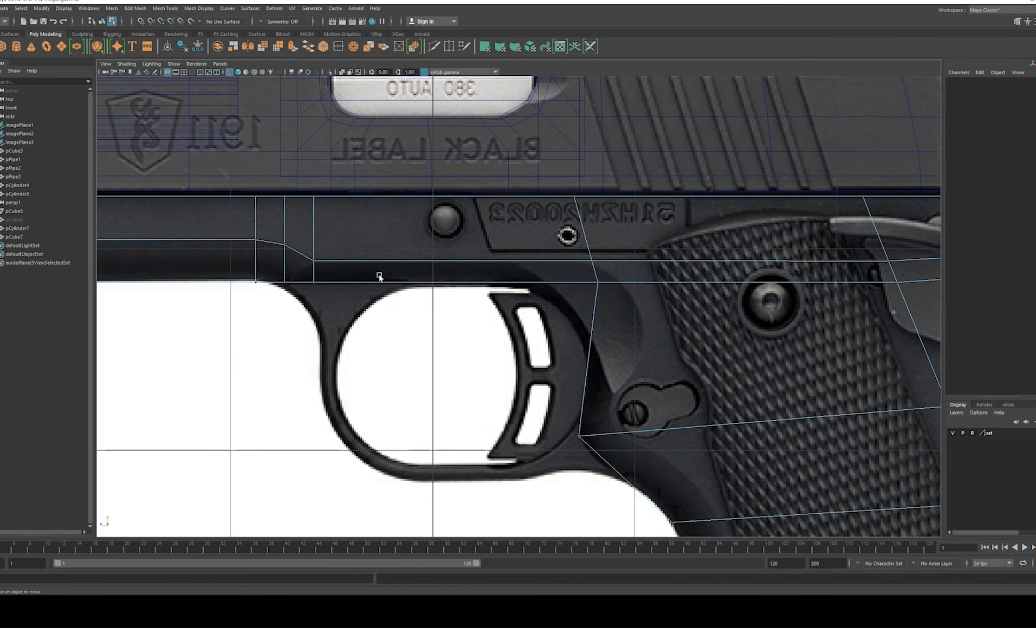
{"action": "key", "text": "F8"}
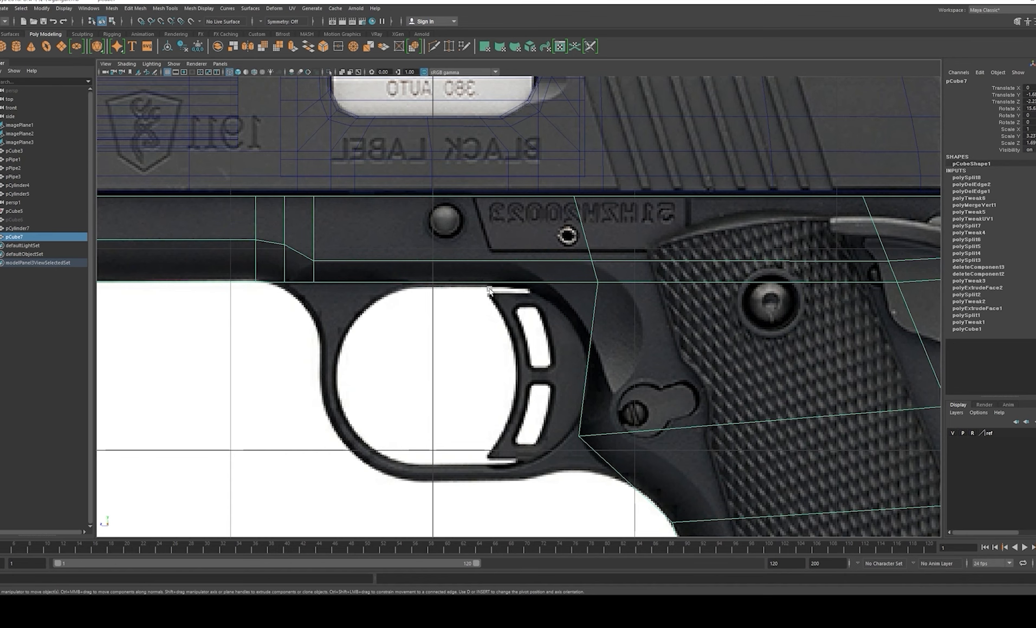
{"action": "left_click_drag", "start_coordinate": [587, 423], "coordinate": [606, 443], "text": "alt"}
{"action": "scroll", "coordinate": [605, 442], "scroll_direction": "up", "scroll_amount": 1}
{"action": "right_click_drag", "start_coordinate": [633, 310], "coordinate": [547, 310]}
{"action": "left_click_drag", "start_coordinate": [589, 250], "coordinate": [633, 323]}
{"action": "left_click_drag", "start_coordinate": [606, 265], "coordinate": [483, 289]}
{"action": "middle_click_drag", "start_coordinate": [558, 251], "coordinate": [572, 279], "text": "alt"}
{"action": "key", "text": "ctrl+z"}
Step: Flatten the frame's slanted vertical edge line above the trigger and move it forward in line with the trigger's upper front
{"action": "left_click_drag", "start_coordinate": [555, 203], "coordinate": [679, 339]}
{"action": "key", "text": "r"}
{"action": "left_click_drag", "start_coordinate": [588, 284], "coordinate": [685, 306]}
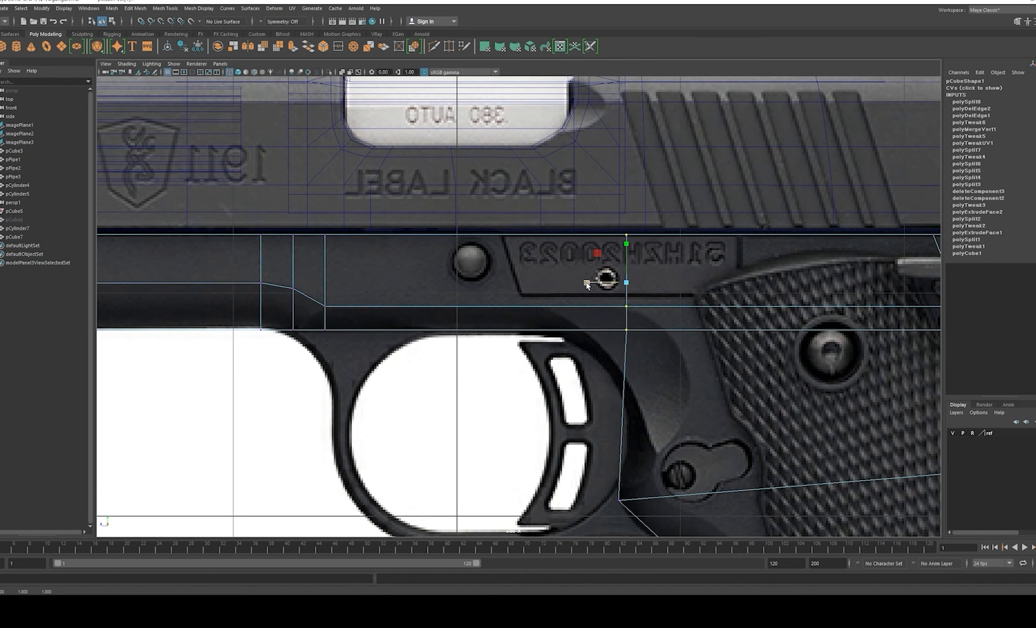
{"action": "key", "text": "w"}
{"action": "left_click_drag", "start_coordinate": [584, 282], "coordinate": [507, 290]}
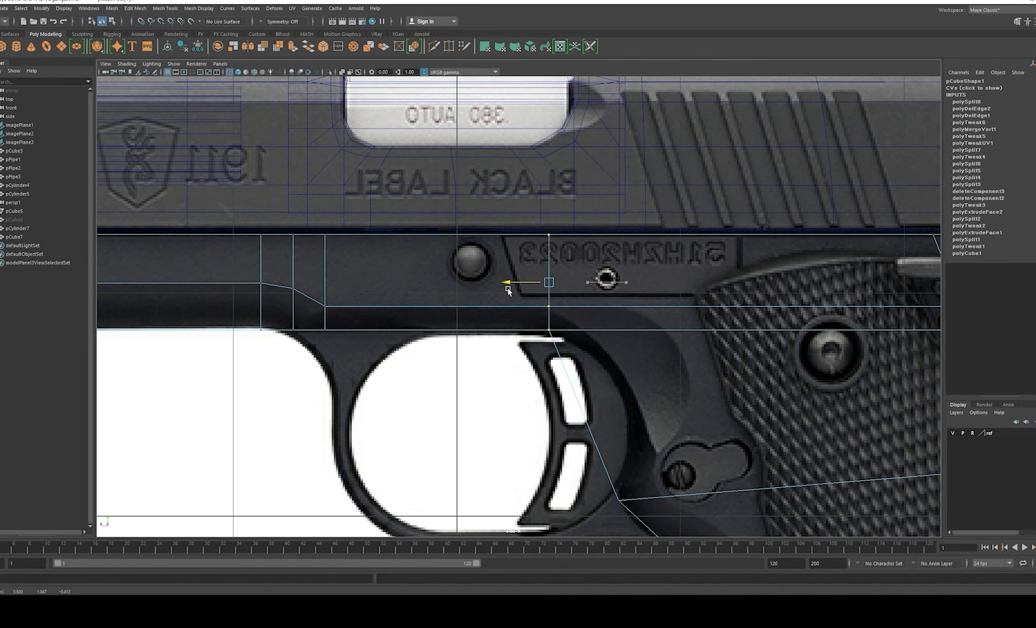
{"action": "scroll", "coordinate": [520, 295], "scroll_direction": "down", "scroll_amount": 5}
{"action": "scroll", "coordinate": [516, 321], "scroll_direction": "up", "scroll_amount": 4}
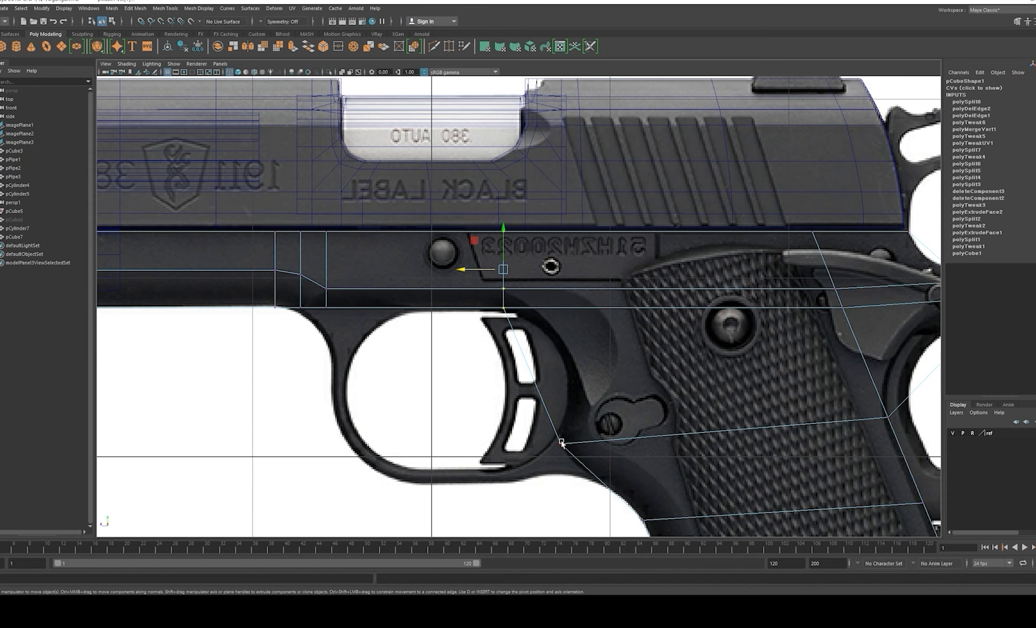
{"action": "middle_click_drag", "start_coordinate": [581, 371], "coordinate": [548, 381], "text": "alt"}
{"action": "right_click_drag", "start_coordinate": [650, 306], "coordinate": [694, 266]}
Step: Inspect the large grip section between the trigger and the beavertail for where more edge loops are needed
{"action": "scroll", "coordinate": [666, 309], "scroll_direction": "up", "scroll_amount": 1}
{"action": "middle_click_drag", "start_coordinate": [643, 355], "coordinate": [475, 276], "text": "alt"}
{"action": "scroll", "coordinate": [507, 280], "scroll_direction": "up", "scroll_amount": 1}
{"action": "middle_click_drag", "start_coordinate": [687, 298], "coordinate": [576, 279], "text": "alt"}
{"action": "middle_click_drag", "start_coordinate": [650, 296], "coordinate": [792, 317], "text": "alt"}
{"action": "middle_click_drag", "start_coordinate": [657, 329], "coordinate": [566, 313], "text": "alt"}
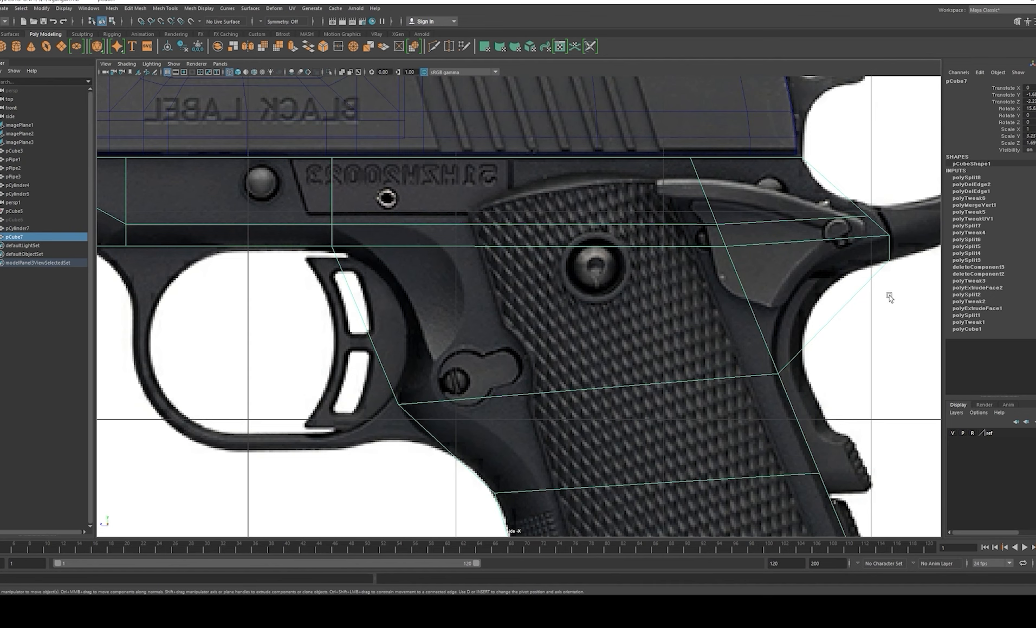
{"action": "middle_click_drag", "start_coordinate": [780, 313], "coordinate": [696, 271], "text": "alt"}
{"action": "middle_click_drag", "start_coordinate": [609, 256], "coordinate": [691, 256], "text": "alt"}
{"action": "right_click_drag", "start_coordinate": [583, 275], "coordinate": [595, 276], "text": "alt"}
{"action": "mouse_move", "coordinate": [595, 277]}
{"action": "middle_mouse_down", "text": "alt"}
{"action": "mouse_move", "coordinate": [649, 268]}
{"action": "mouse_move", "coordinate": [594, 291]}
{"action": "middle_mouse_up", "text": "alt"}
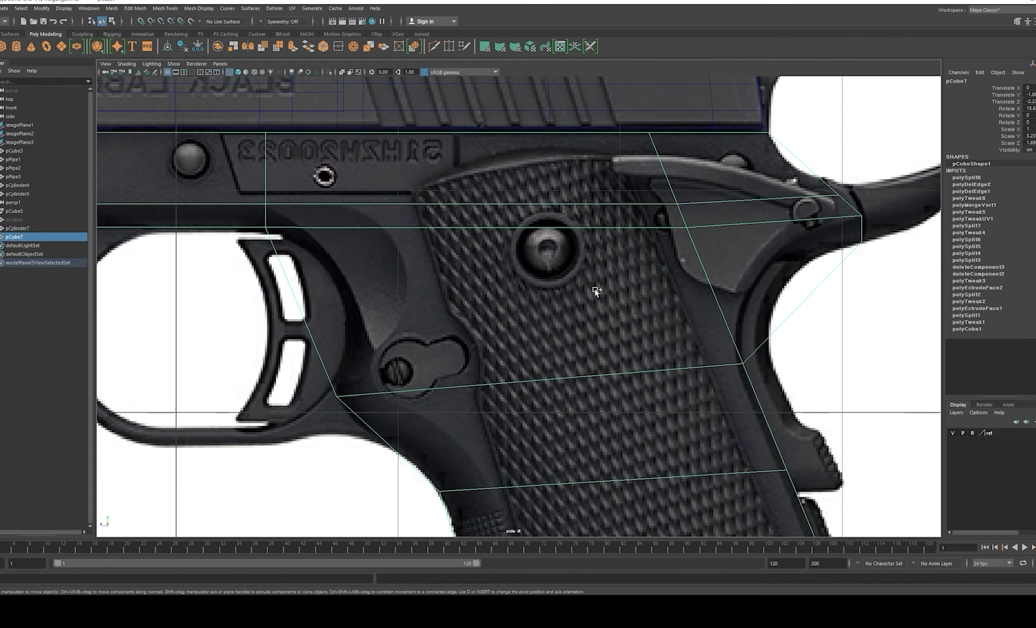
{"action": "middle_click_drag", "start_coordinate": [521, 260], "coordinate": [636, 259], "text": "alt"}
Step: Insert two evenly spaced edge loops across the upper grip section behind the trigger, using the Multiple edge loops setting
{"action": "right_click", "coordinate": [633, 252], "text": "shift"}
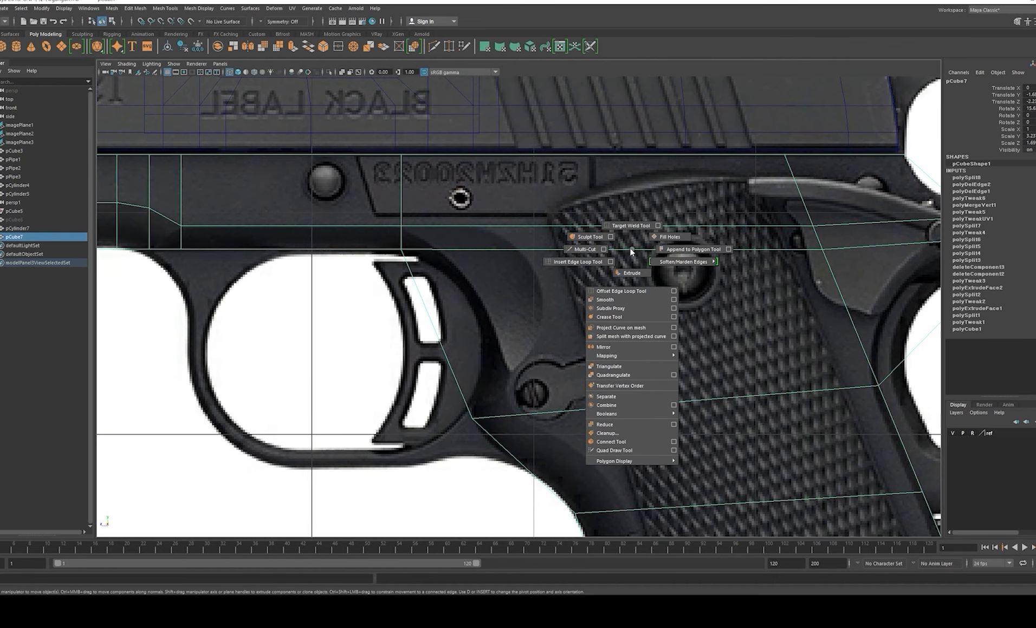
{"action": "right_click_drag", "start_coordinate": [520, 248], "coordinate": [532, 282], "text": "shift"}
{"action": "left_click", "coordinate": [1035, 22]}
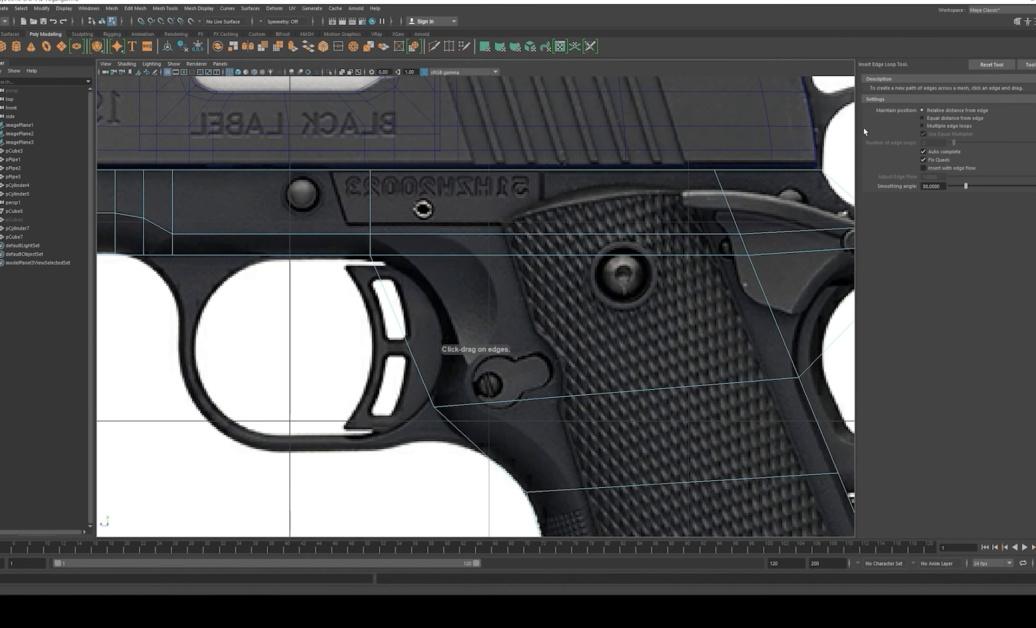
{"action": "left_click", "coordinate": [923, 126]}
{"action": "left_click", "coordinate": [394, 313]}
{"action": "middle_click_drag", "start_coordinate": [636, 277], "coordinate": [460, 278], "text": "alt"}
Step: Move the front vertices of the two new grip loops back toward the curved rear edge of the trigger
{"action": "key", "text": "w"}
{"action": "left_click", "coordinate": [544, 237]}
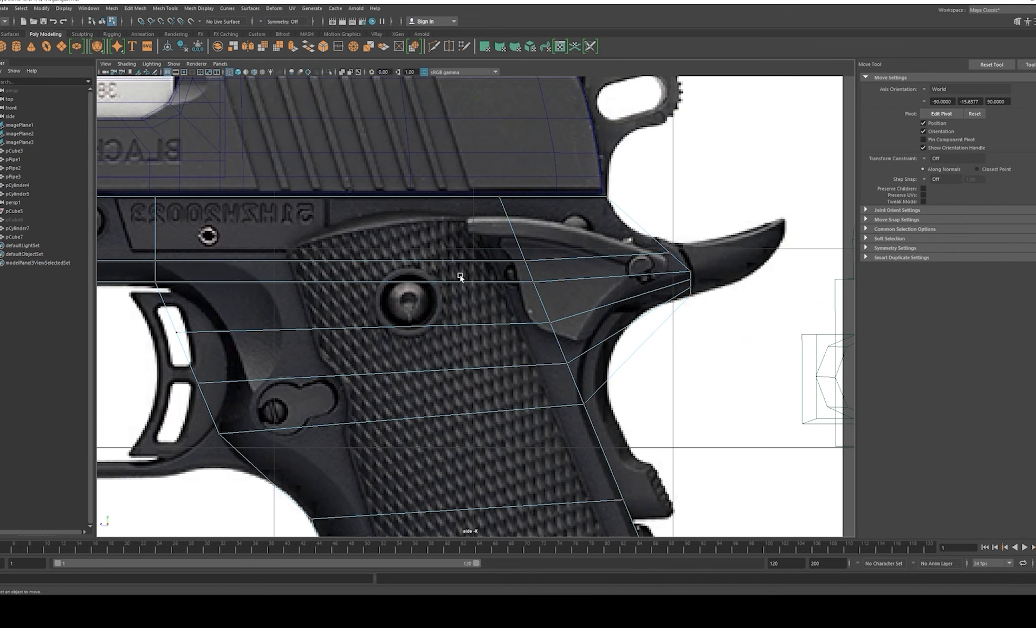
{"action": "middle_click_drag", "start_coordinate": [343, 299], "coordinate": [479, 266], "text": "alt"}
{"action": "right_click_drag", "start_coordinate": [355, 299], "coordinate": [254, 297]}
{"action": "left_click_drag", "start_coordinate": [327, 275], "coordinate": [387, 349]}
{"action": "left_click_drag", "start_coordinate": [315, 326], "coordinate": [345, 328]}
{"action": "middle_click_drag", "start_coordinate": [346, 328], "coordinate": [365, 352], "text": "alt"}
{"action": "mouse_move", "coordinate": [378, 304]}
{"action": "left_mouse_down"}
{"action": "mouse_move", "coordinate": [421, 334]}
{"action": "mouse_move", "coordinate": [371, 297]}
{"action": "mouse_move", "coordinate": [379, 286]}
{"action": "left_mouse_up"}
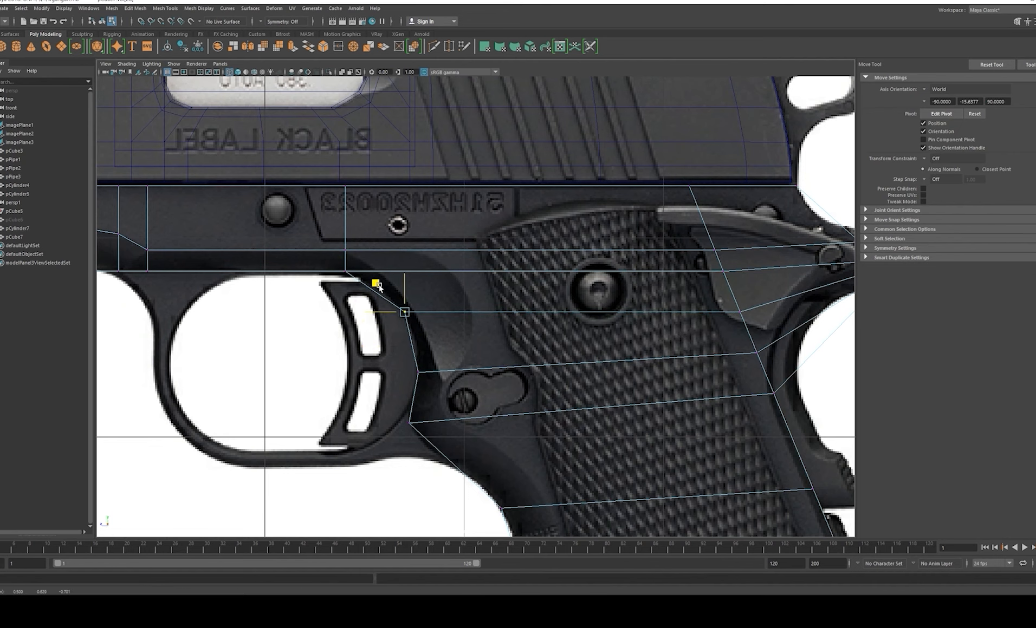
{"action": "middle_click_drag", "start_coordinate": [339, 265], "coordinate": [371, 288], "text": "alt"}
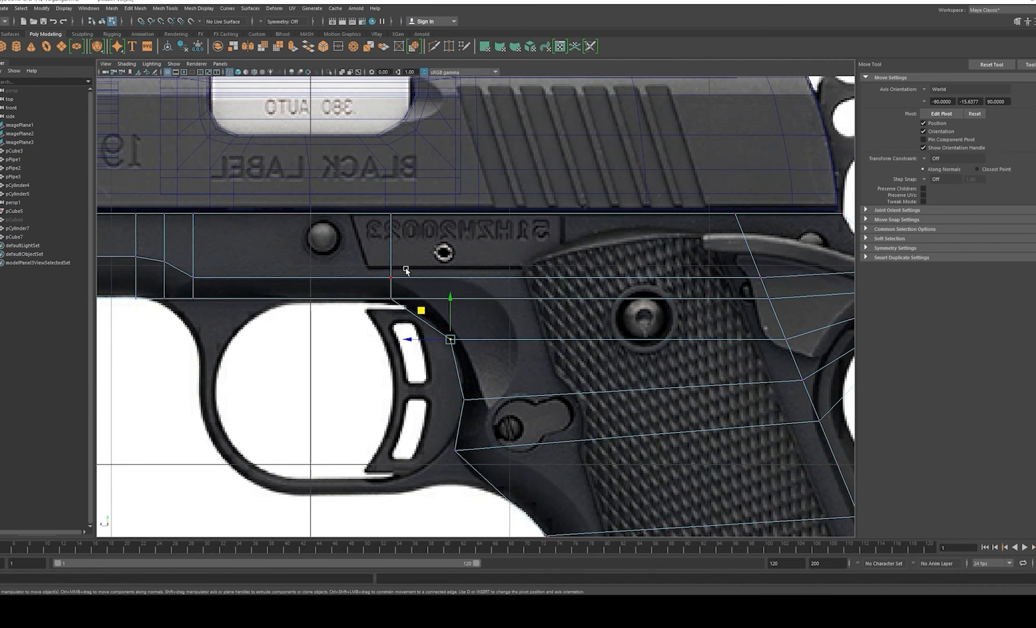
Step: Fine-tune the front grip vertices so the mesh edge follows the curve behind the trigger
{"action": "middle_click_drag", "start_coordinate": [444, 336], "coordinate": [441, 303], "text": "alt"}
{"action": "left_click_drag", "start_coordinate": [419, 278], "coordinate": [421, 277]}
{"action": "left_click_drag", "start_coordinate": [442, 353], "coordinate": [462, 365]}
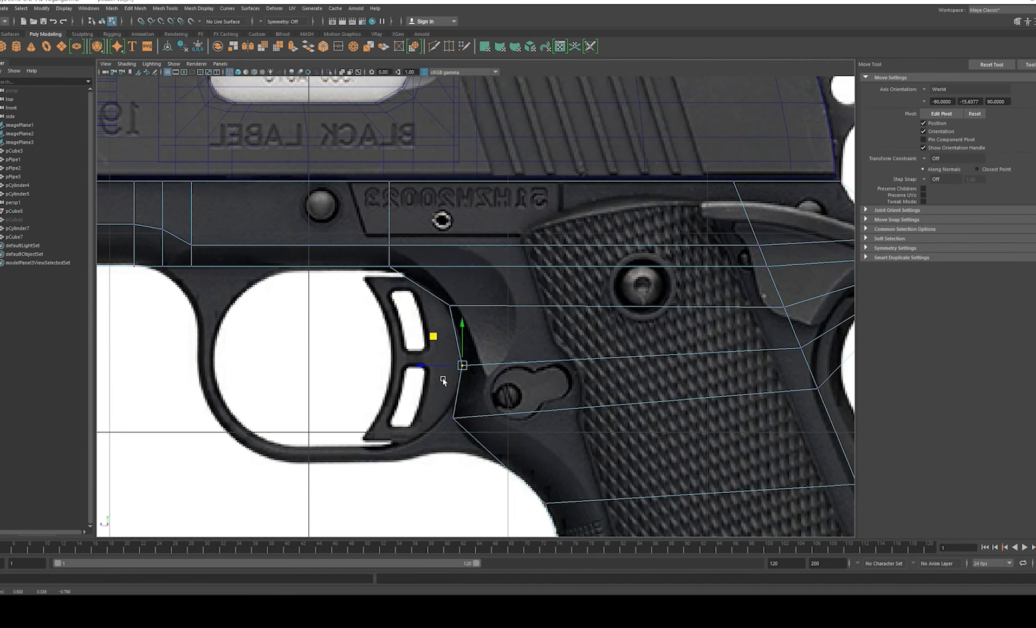
{"action": "middle_click_drag", "start_coordinate": [444, 381], "coordinate": [402, 349], "text": "alt"}
{"action": "left_click_drag", "start_coordinate": [434, 406], "coordinate": [434, 407]}
Step: Move the rear end vertex of the frame's horizontal loop up onto the curve behind the slide
{"action": "middle_click_drag", "start_coordinate": [774, 239], "coordinate": [541, 293], "text": "alt"}
{"action": "key", "text": "F8"}
{"action": "scroll", "coordinate": [541, 330], "scroll_direction": "up", "scroll_amount": 1}
{"action": "middle_click_drag", "start_coordinate": [542, 340], "coordinate": [457, 320], "text": "alt"}
{"action": "middle_click_drag", "start_coordinate": [513, 274], "coordinate": [526, 293], "text": "alt"}
{"action": "scroll", "coordinate": [527, 293], "scroll_direction": "up", "scroll_amount": 1}
{"action": "right_click_drag", "start_coordinate": [589, 282], "coordinate": [621, 264]}
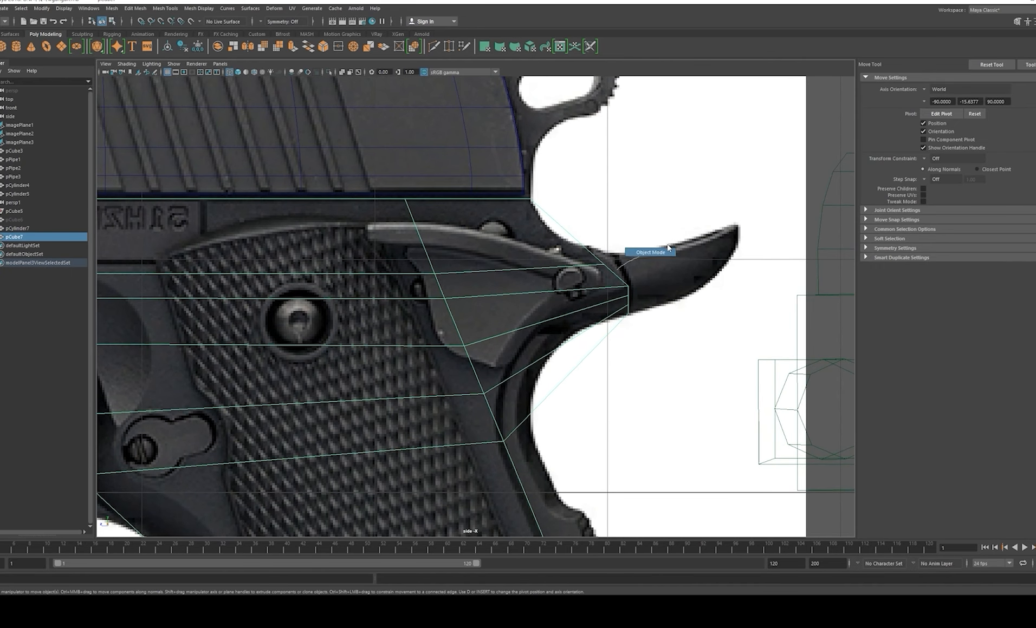
{"action": "middle_click_drag", "start_coordinate": [578, 250], "coordinate": [592, 276], "text": "alt"}
{"action": "left_click_drag", "start_coordinate": [592, 274], "coordinate": [601, 283]}
{"action": "right_click_drag", "start_coordinate": [602, 293], "coordinate": [550, 292]}
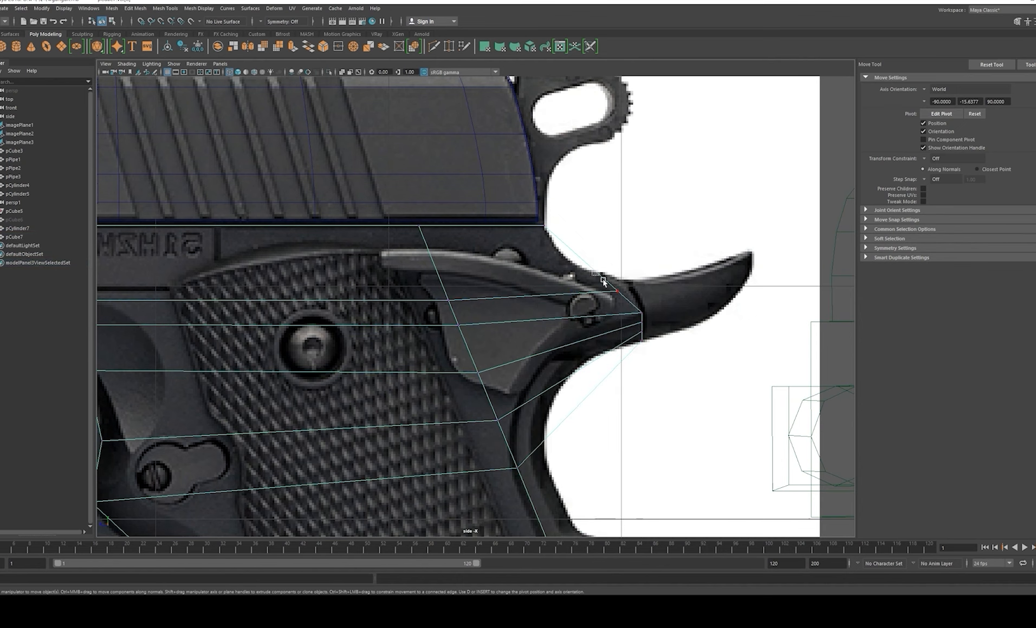
{"action": "middle_click_drag", "start_coordinate": [590, 266], "coordinate": [540, 232]}
{"action": "left_click_drag", "start_coordinate": [628, 294], "coordinate": [588, 253]}
{"action": "middle_click_drag", "start_coordinate": [588, 253], "coordinate": [541, 230]}
{"action": "key", "text": "ctrl+z"}
{"action": "left_click", "coordinate": [594, 261]}
{"action": "key", "text": "ctrl+z"}
Step: Position the next rear vertices along the upper curve where the frame meets the beavertail
{"action": "left_click_drag", "start_coordinate": [587, 253], "coordinate": [587, 250]}
{"action": "mouse_move", "coordinate": [614, 295]}
{"action": "middle_mouse_down"}
{"action": "mouse_move", "coordinate": [605, 269]}
{"action": "mouse_move", "coordinate": [615, 286]}
{"action": "middle_mouse_up"}
{"action": "right_click_drag", "start_coordinate": [615, 286], "coordinate": [625, 307], "text": "alt"}
{"action": "left_click_drag", "start_coordinate": [626, 311], "coordinate": [652, 331]}
{"action": "left_click_drag", "start_coordinate": [606, 288], "coordinate": [603, 267]}
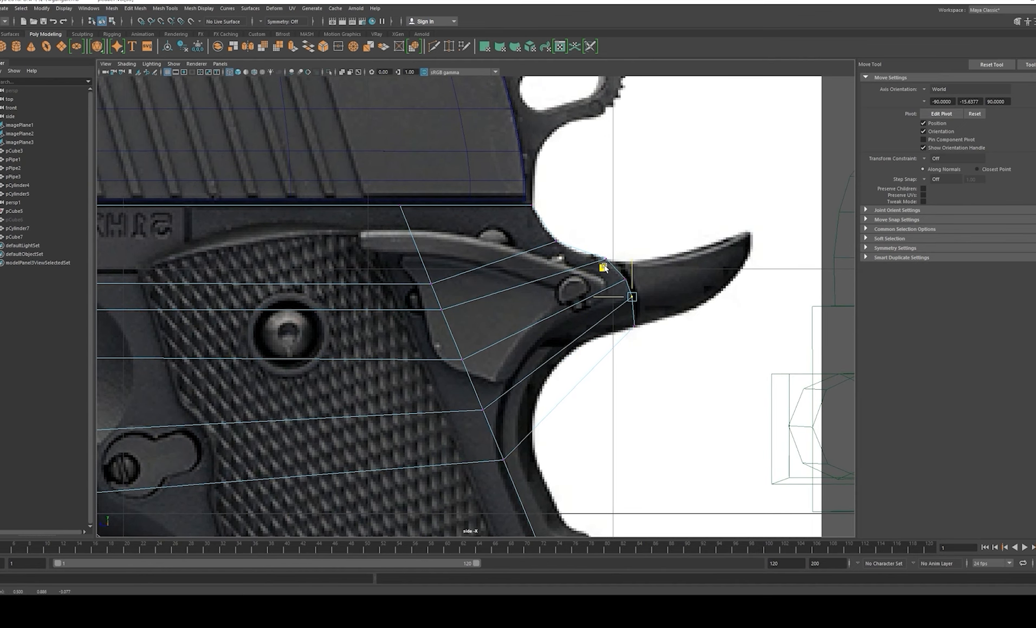
{"action": "mouse_move", "coordinate": [564, 302]}
{"action": "middle_mouse_down", "text": "alt"}
{"action": "mouse_move", "coordinate": [629, 302]}
{"action": "mouse_move", "coordinate": [582, 294]}
{"action": "middle_mouse_up", "text": "alt"}
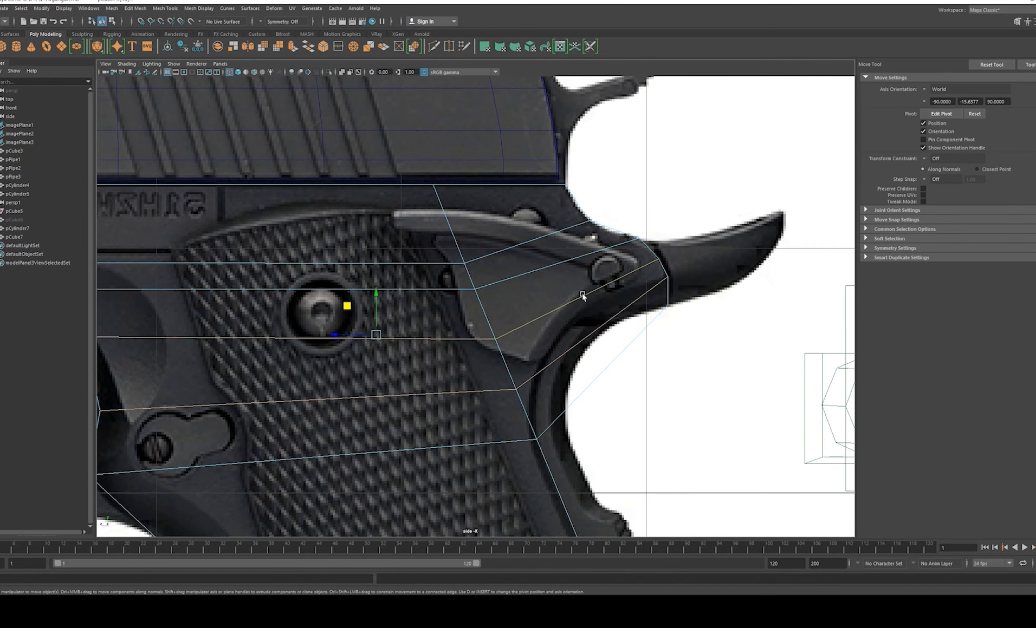
Step: Insert two evenly spaced edge loops across the frame section between the grip and the beavertail
{"action": "right_click_drag", "start_coordinate": [583, 293], "coordinate": [528, 346], "text": "alt"}
{"action": "right_click_drag", "start_coordinate": [492, 316], "coordinate": [533, 290]}
{"action": "right_click_drag", "start_coordinate": [567, 350], "coordinate": [627, 418], "text": "alt"}
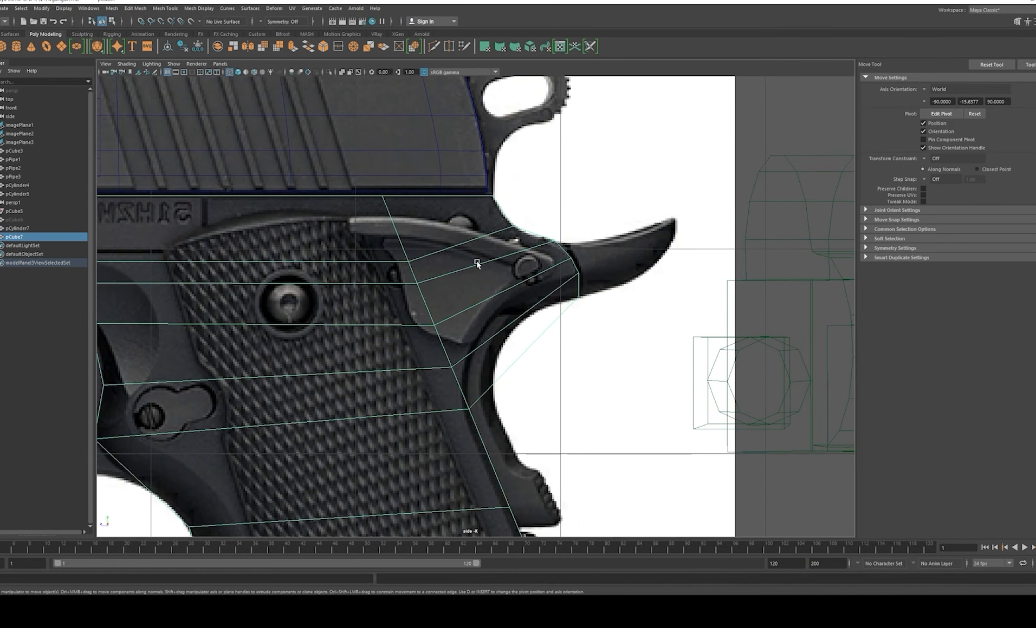
{"action": "middle_click_drag", "start_coordinate": [513, 311], "coordinate": [537, 325], "text": "alt"}
{"action": "right_click", "coordinate": [549, 283], "text": "shift"}
{"action": "right_click_drag", "start_coordinate": [446, 283], "coordinate": [451, 317], "text": "shift"}
{"action": "left_click", "coordinate": [518, 308]}
Step: Move the two lowest vertices of the front new loop inward toward the curve below the beavertail
{"action": "key", "text": "w"}
{"action": "scroll", "coordinate": [520, 301], "scroll_direction": "up", "scroll_amount": 2}
{"action": "middle_click_drag", "start_coordinate": [520, 324], "coordinate": [454, 325], "text": "alt"}
{"action": "left_click", "coordinate": [508, 393]}
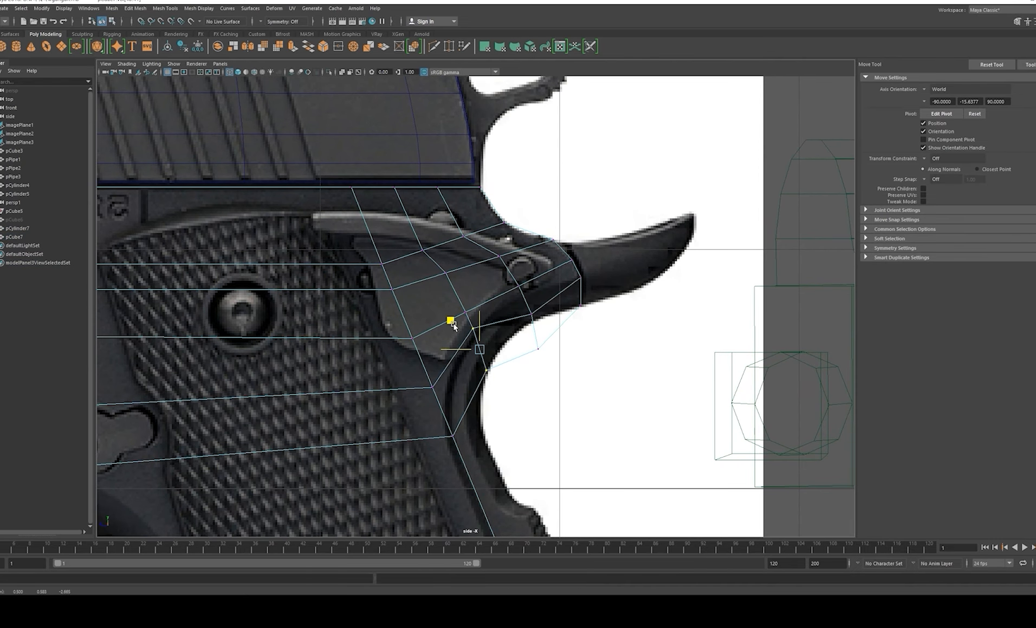
Step: Move the lowest vertices of the rear new loop up onto the underside curve of the beavertail
{"action": "left_click_drag", "start_coordinate": [517, 303], "coordinate": [579, 368]}
{"action": "mouse_move", "coordinate": [527, 331]}
{"action": "middle_mouse_down", "text": "alt"}
{"action": "mouse_move", "coordinate": [511, 312]}
{"action": "mouse_move", "coordinate": [531, 325]}
{"action": "mouse_move", "coordinate": [535, 346]}
{"action": "middle_mouse_up", "text": "alt"}
{"action": "scroll", "coordinate": [552, 353], "scroll_direction": "down", "scroll_amount": 4}
{"action": "scroll", "coordinate": [544, 352], "scroll_direction": "down", "scroll_amount": 2}
{"action": "right_click_drag", "start_coordinate": [539, 353], "coordinate": [555, 364], "text": "alt"}
{"action": "middle_click_drag", "start_coordinate": [529, 369], "coordinate": [508, 273], "text": "alt"}
{"action": "right_click_drag", "start_coordinate": [534, 336], "coordinate": [513, 333], "text": "alt"}
{"action": "scroll", "coordinate": [512, 332], "scroll_direction": "up", "scroll_amount": 3}
{"action": "scroll", "coordinate": [506, 320], "scroll_direction": "up", "scroll_amount": 1}
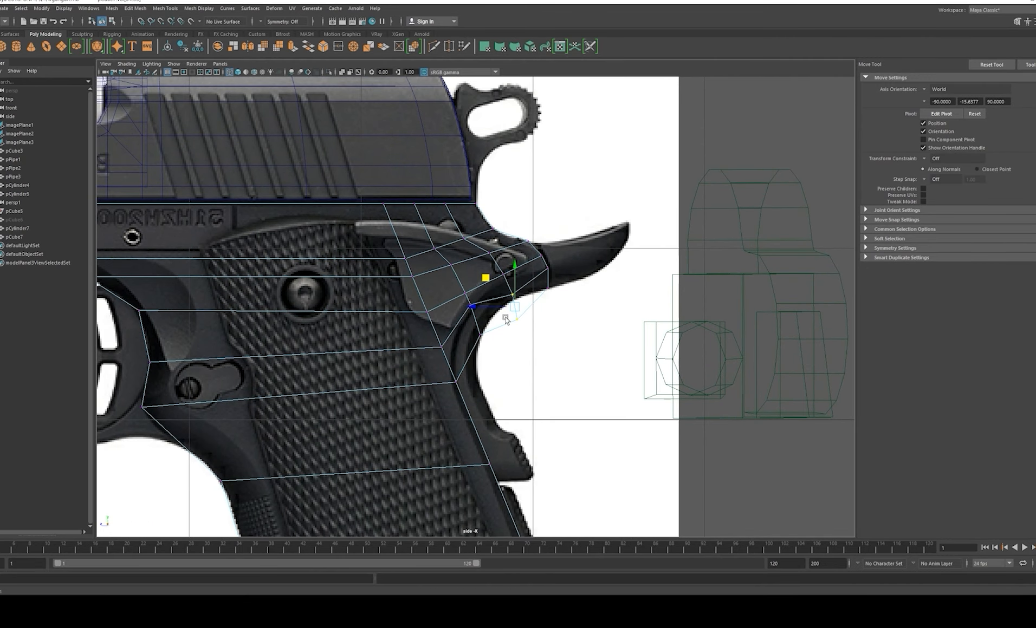
{"action": "scroll", "coordinate": [506, 320], "scroll_direction": "up", "scroll_amount": 1}
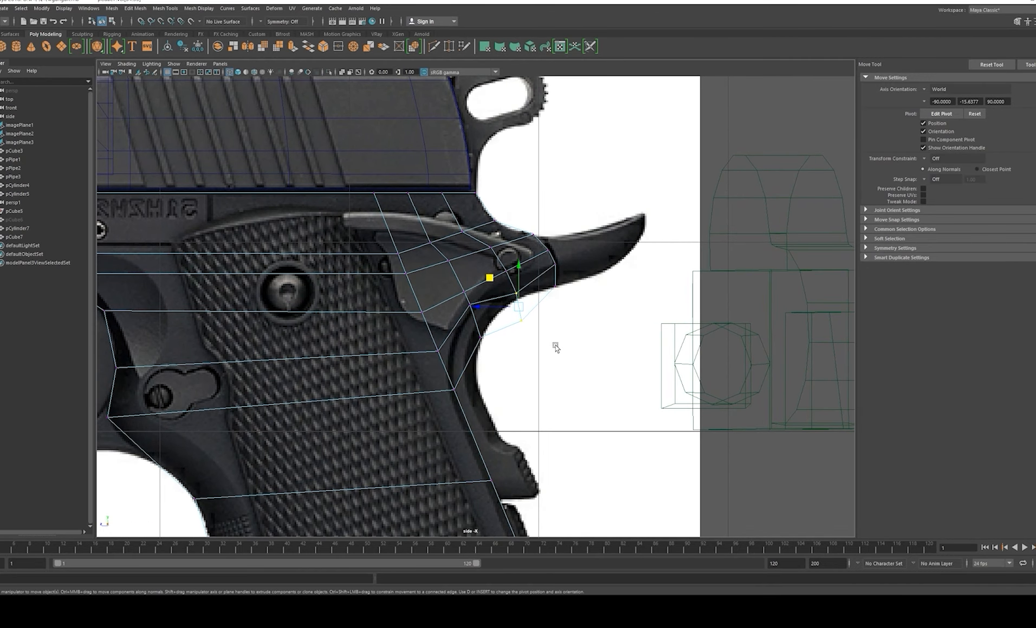
{"action": "middle_click_drag", "start_coordinate": [555, 346], "coordinate": [599, 379], "text": "alt"}
{"action": "scroll", "coordinate": [575, 356], "scroll_direction": "up", "scroll_amount": 2}
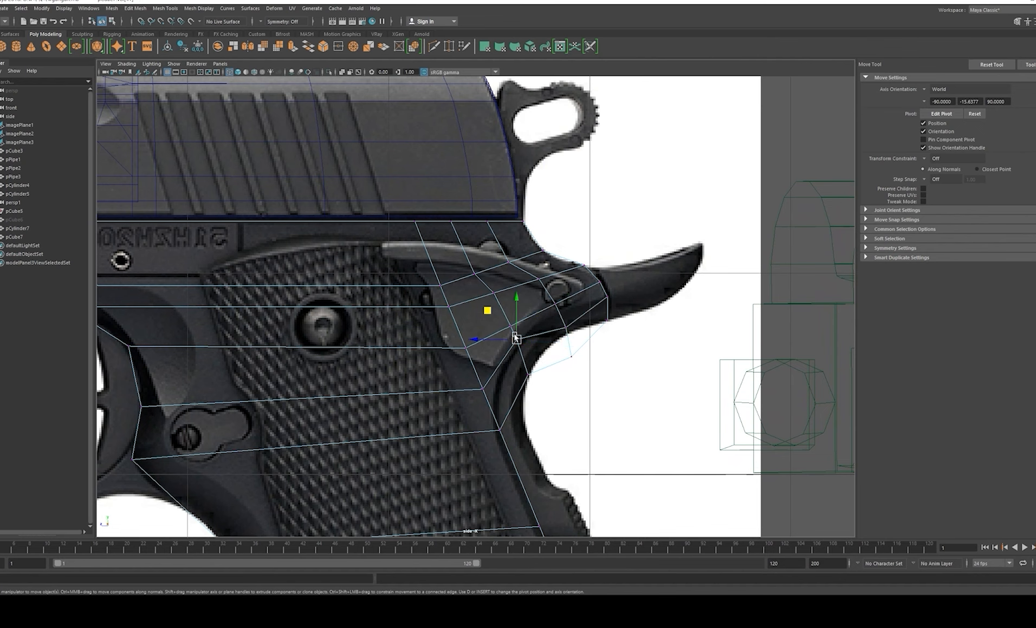
{"action": "left_click_drag", "start_coordinate": [554, 317], "coordinate": [529, 293]}
Step: Adjust the inner vertices of the two new loops over the grip safety area
{"action": "scroll", "coordinate": [529, 292], "scroll_direction": "up", "scroll_amount": 1}
{"action": "middle_click_drag", "start_coordinate": [529, 301], "coordinate": [552, 326], "text": "alt"}
{"action": "left_click", "coordinate": [519, 332]}
{"action": "left_click_drag", "start_coordinate": [511, 325], "coordinate": [501, 309]}
{"action": "left_click_drag", "start_coordinate": [573, 318], "coordinate": [590, 330]}
Step: Undo the vertex moves and the insertion of the two edge loops behind the grip
{"action": "key", "text": "ctrl+z"}
{"action": "key", "text": "ctrl+z"}
{"action": "key", "text": "ctrl+z"}
{"action": "key", "text": "ctrl+z"}
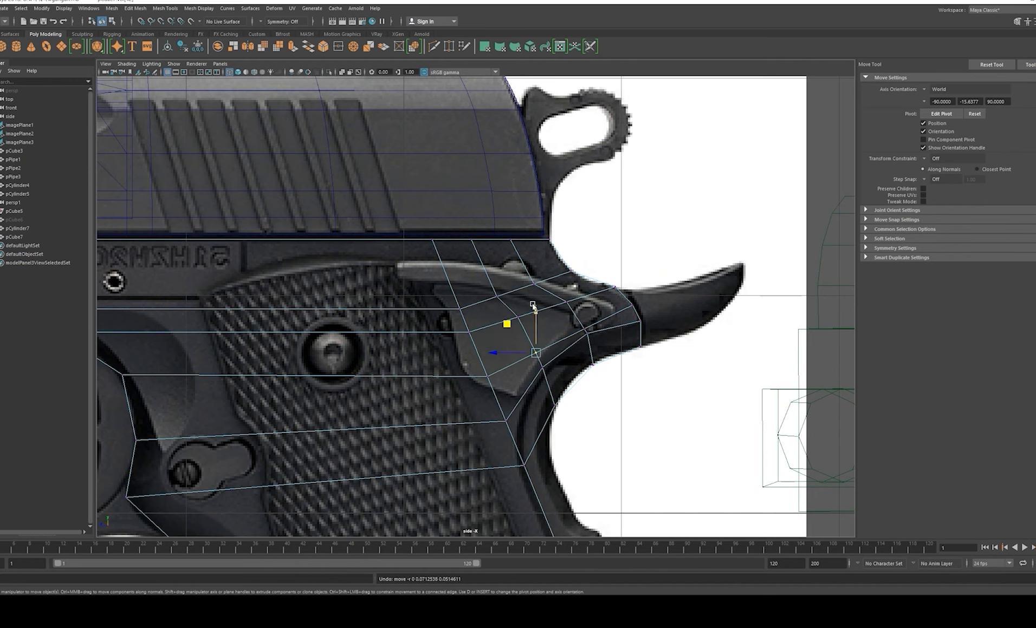
{"action": "key", "text": "ctrl+z"}
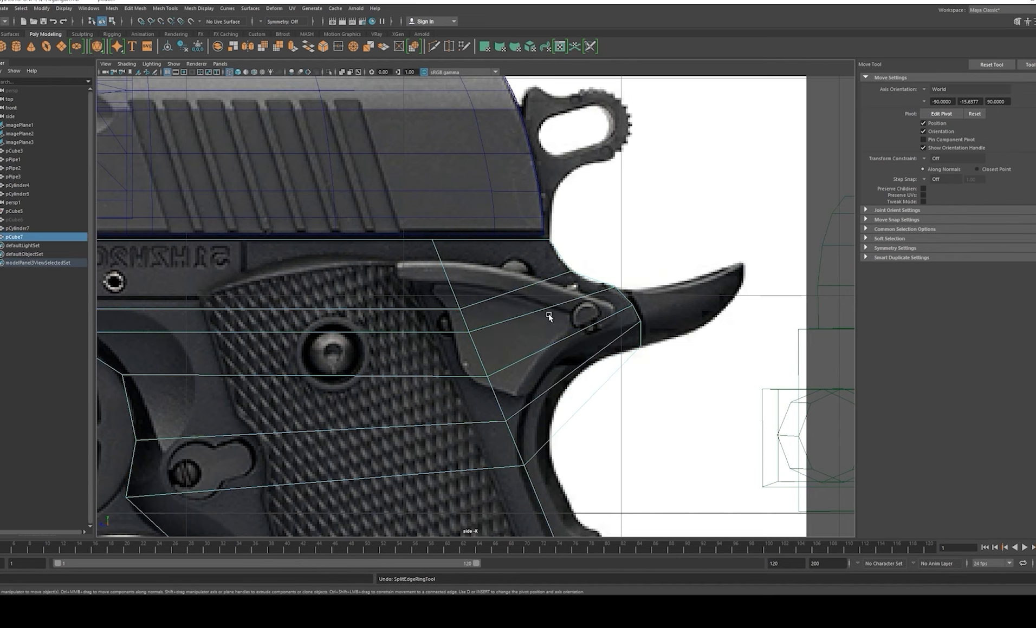
{"action": "double_click", "coordinate": [589, 355]}
{"action": "scroll", "coordinate": [533, 353], "scroll_direction": "up", "scroll_amount": 3}
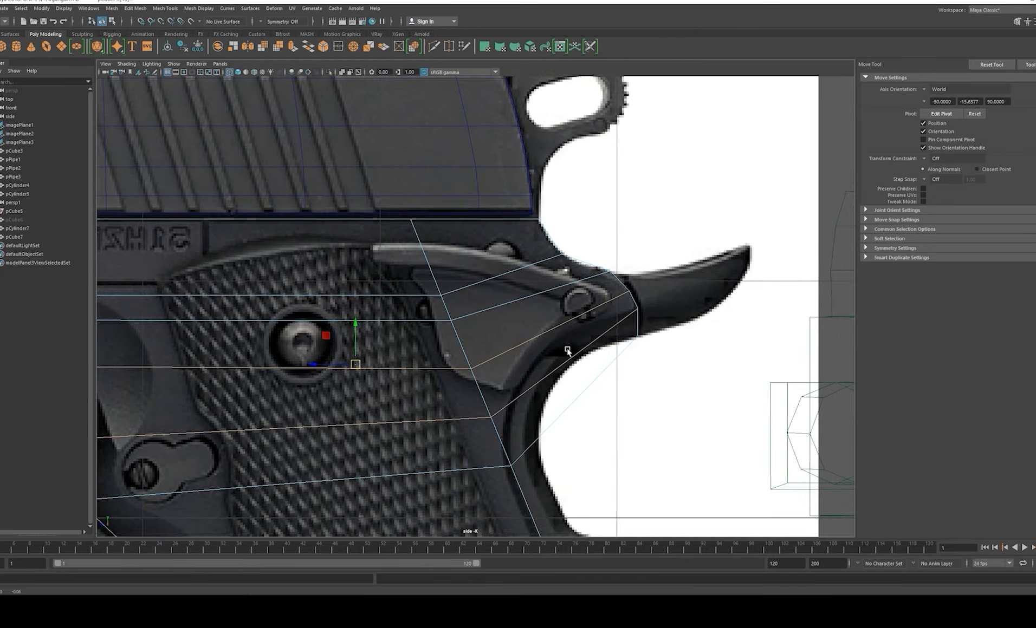
{"action": "key", "text": "F8"}
{"action": "scroll", "coordinate": [533, 353], "scroll_direction": "down", "scroll_amount": 5}
{"action": "scroll", "coordinate": [604, 338], "scroll_direction": "up", "scroll_amount": 2}
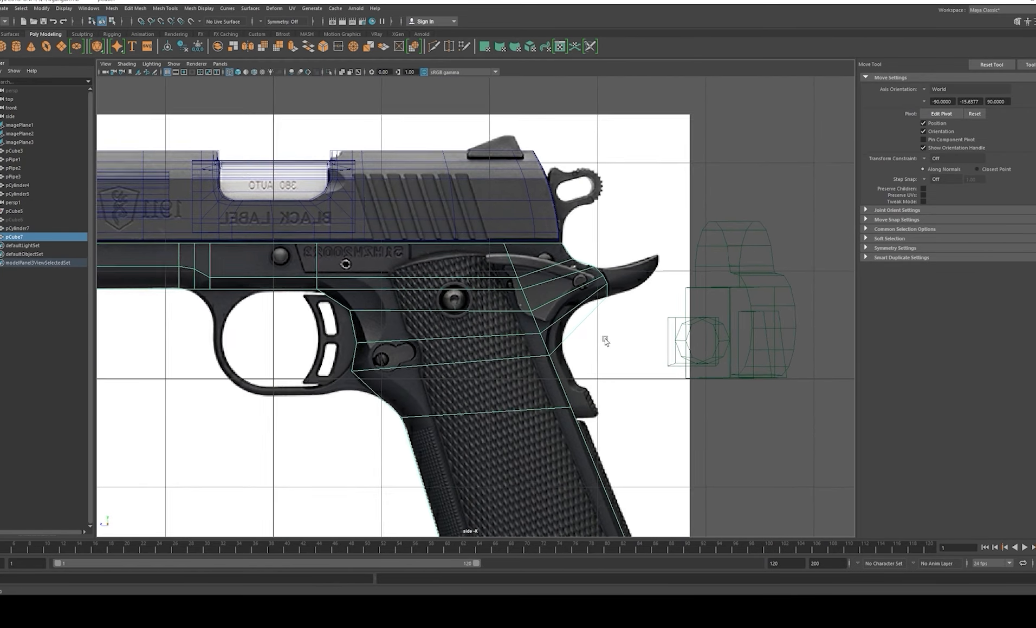
{"action": "scroll", "coordinate": [571, 372], "scroll_direction": "up", "scroll_amount": 4}
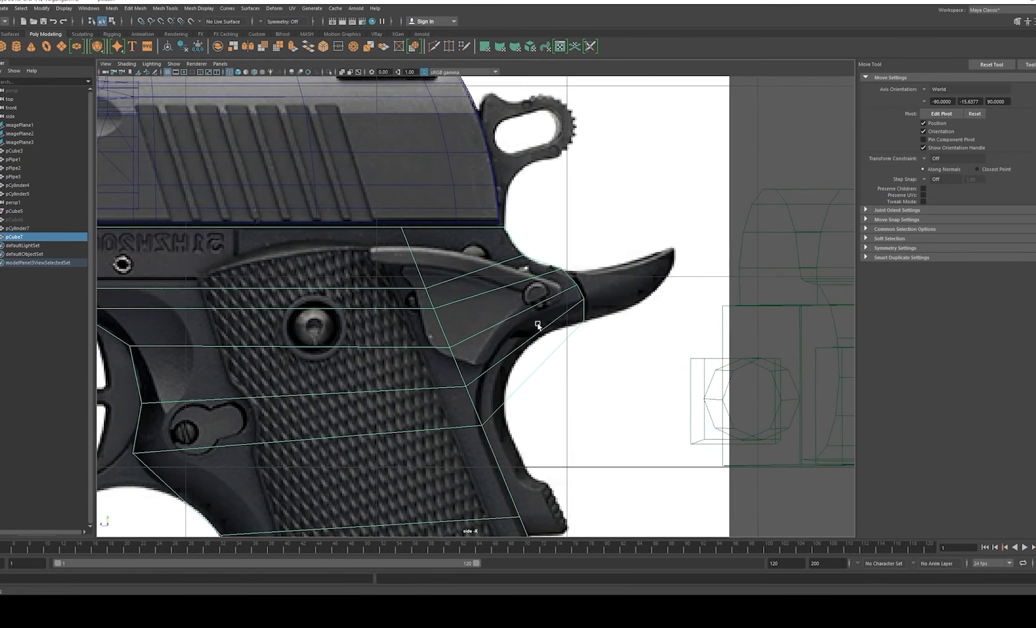
{"action": "scroll", "coordinate": [547, 347], "scroll_direction": "up", "scroll_amount": 3}
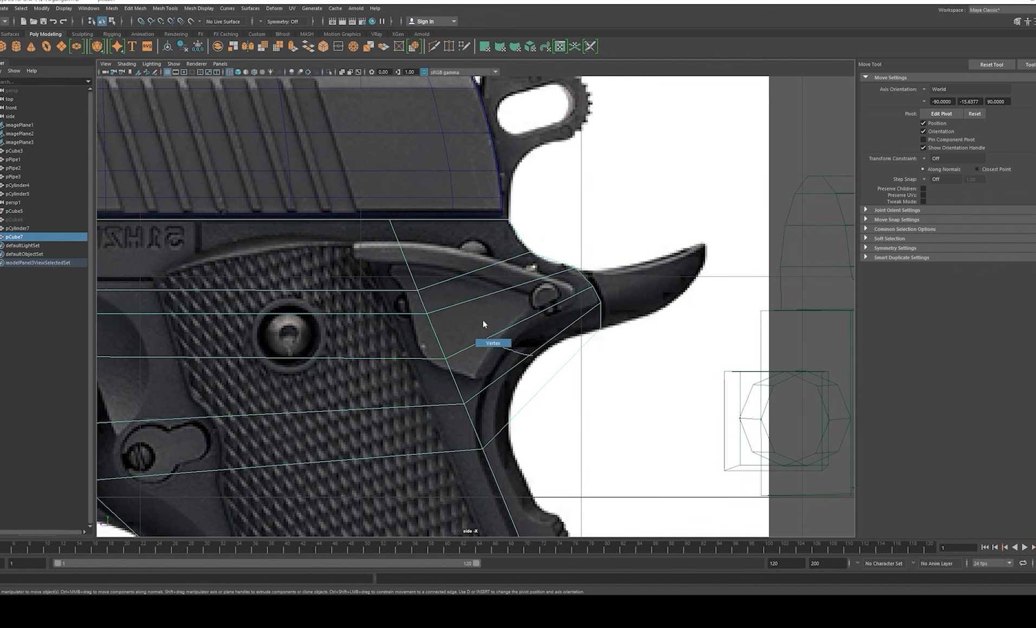
Step: Delete the interior edges that divide the frame's side face between the grip and the beavertail
{"action": "right_click_drag", "start_coordinate": [483, 320], "coordinate": [492, 341]}
{"action": "left_click", "coordinate": [468, 274]}
{"action": "left_click", "coordinate": [504, 299], "text": "shift"}
{"action": "left_click", "coordinate": [524, 331], "text": "shift"}
{"action": "left_click", "coordinate": [563, 331], "text": "shift"}
{"action": "left_click", "coordinate": [596, 302]}
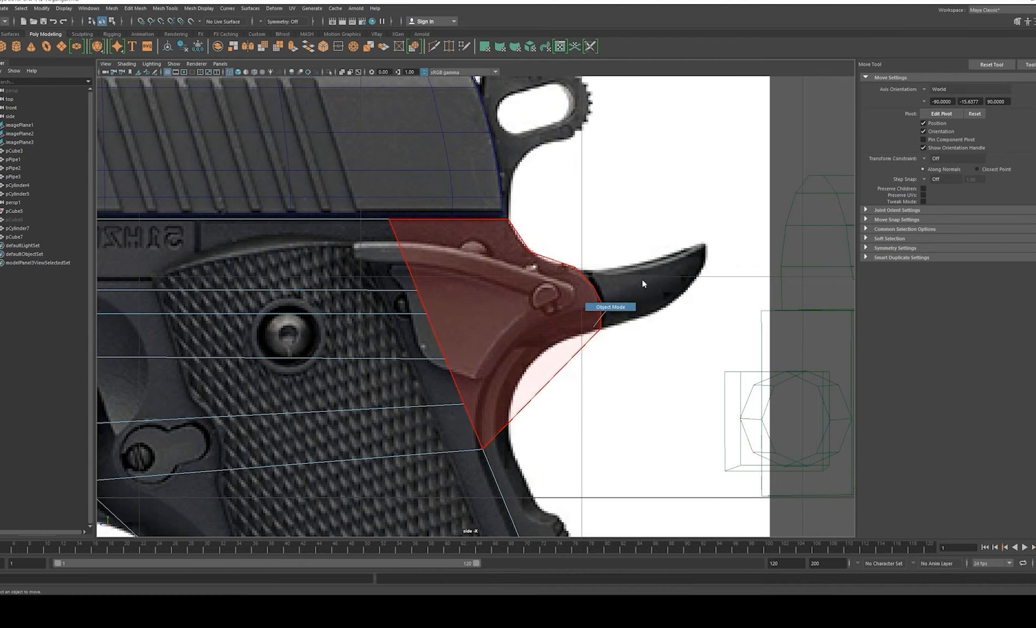
{"action": "left_click", "coordinate": [596, 303]}
{"action": "scroll", "coordinate": [574, 314], "scroll_direction": "up", "scroll_amount": 4}
{"action": "key", "text": "ctrl+shift+x"}
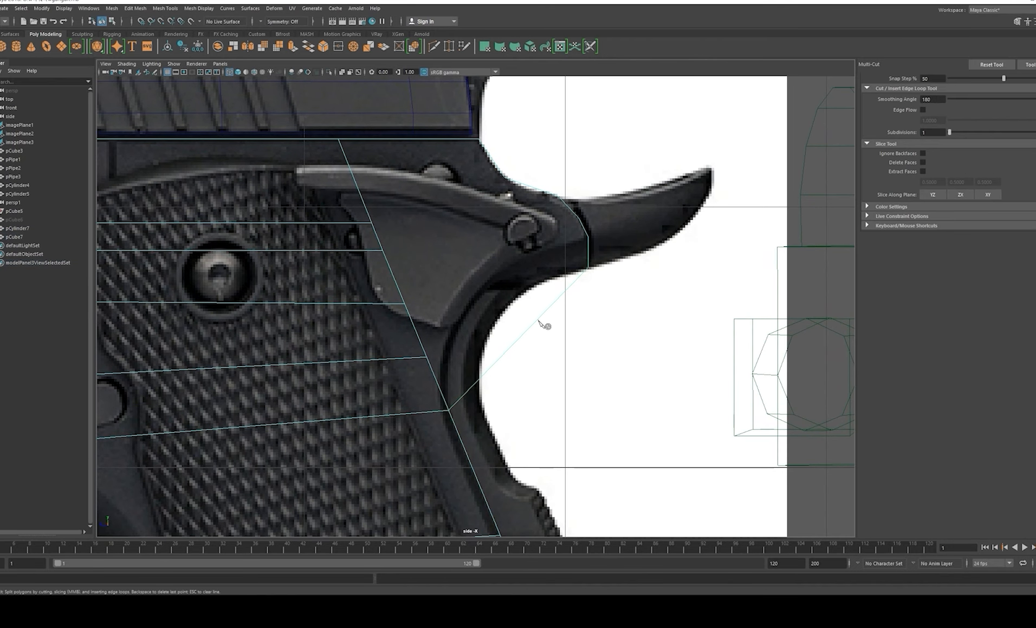
{"action": "key", "text": "w"}
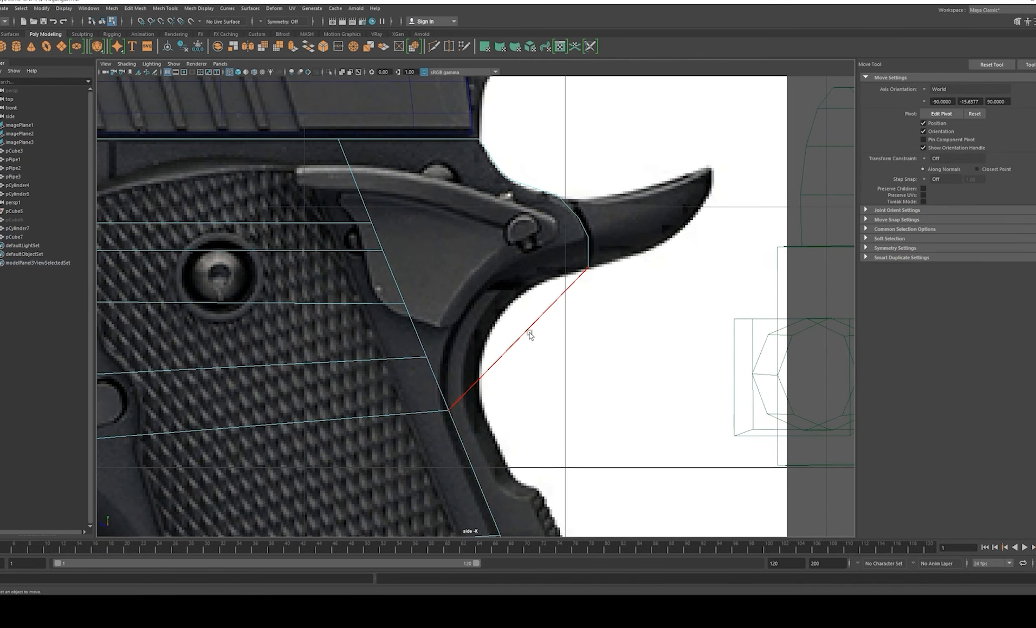
{"action": "right_click_drag", "start_coordinate": [561, 287], "coordinate": [611, 236]}
{"action": "middle_click_drag", "start_coordinate": [589, 248], "coordinate": [580, 266], "text": "alt"}
{"action": "scroll", "coordinate": [580, 266], "scroll_direction": "up", "scroll_amount": 1}
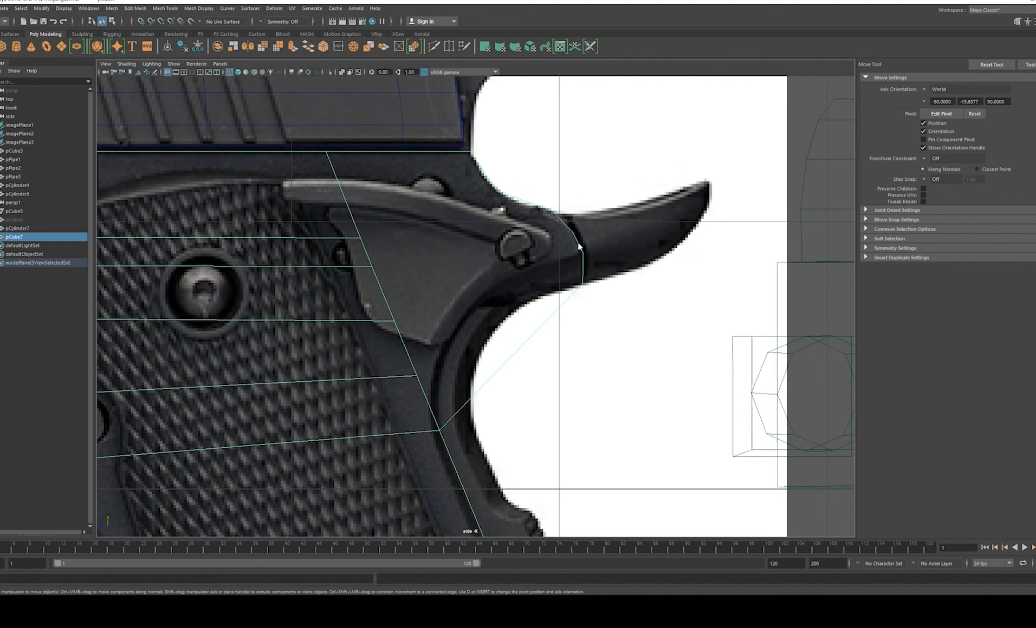
{"action": "key", "text": "ctrl+shift+x"}
{"action": "key", "text": "w"}
{"action": "right_click_drag", "start_coordinate": [575, 252], "coordinate": [621, 209]}
{"action": "right_click_drag", "start_coordinate": [484, 249], "coordinate": [384, 276], "text": "shift"}
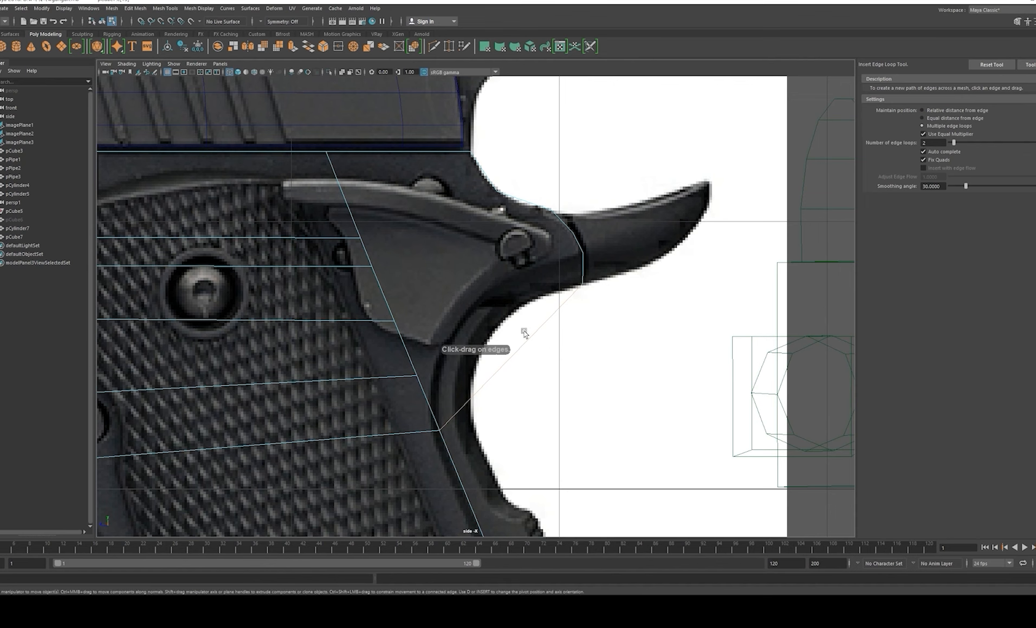
{"action": "key", "text": "w"}
{"action": "right_click_drag", "start_coordinate": [498, 375], "coordinate": [442, 352]}
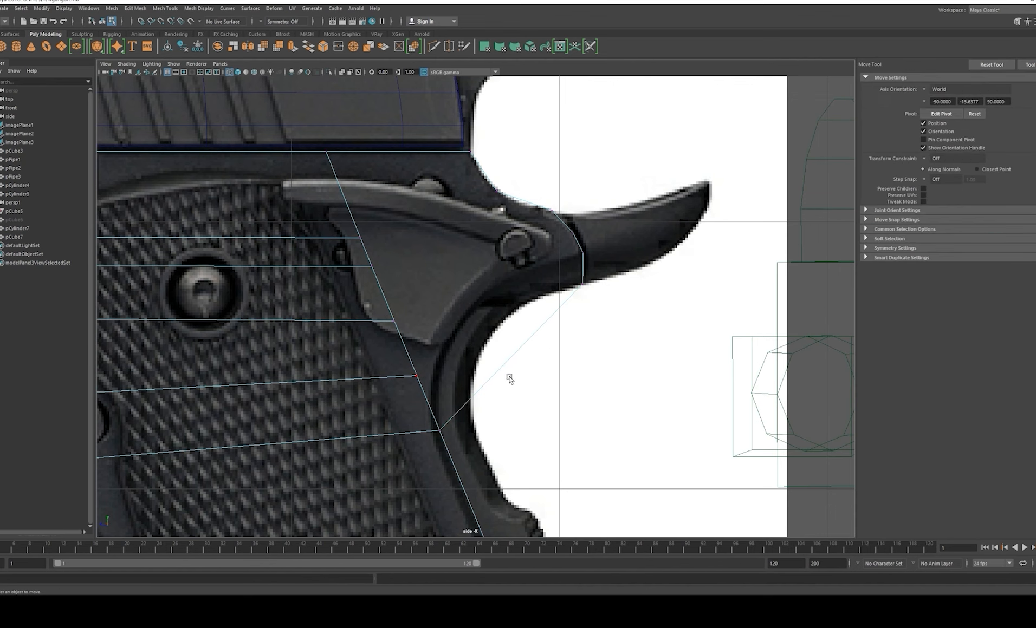
Step: Undo the deletion of the interior edges between the grip and the beavertail
{"action": "scroll", "coordinate": [525, 324], "scroll_direction": "down", "scroll_amount": 10}
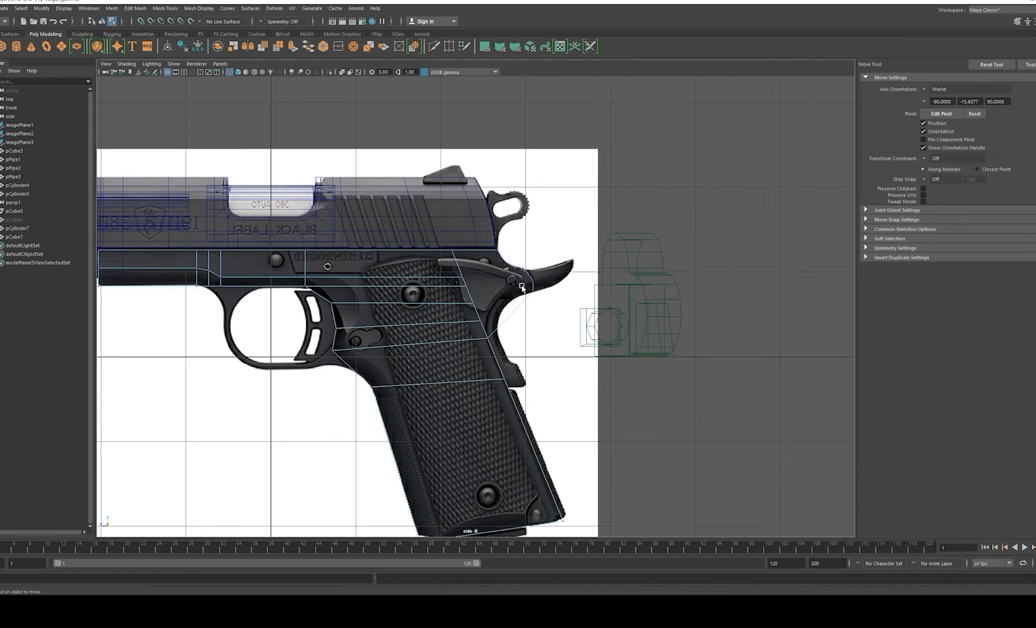
{"action": "scroll", "coordinate": [626, 359], "scroll_direction": "up", "scroll_amount": 5}
{"action": "key", "text": "ctrl+z"}
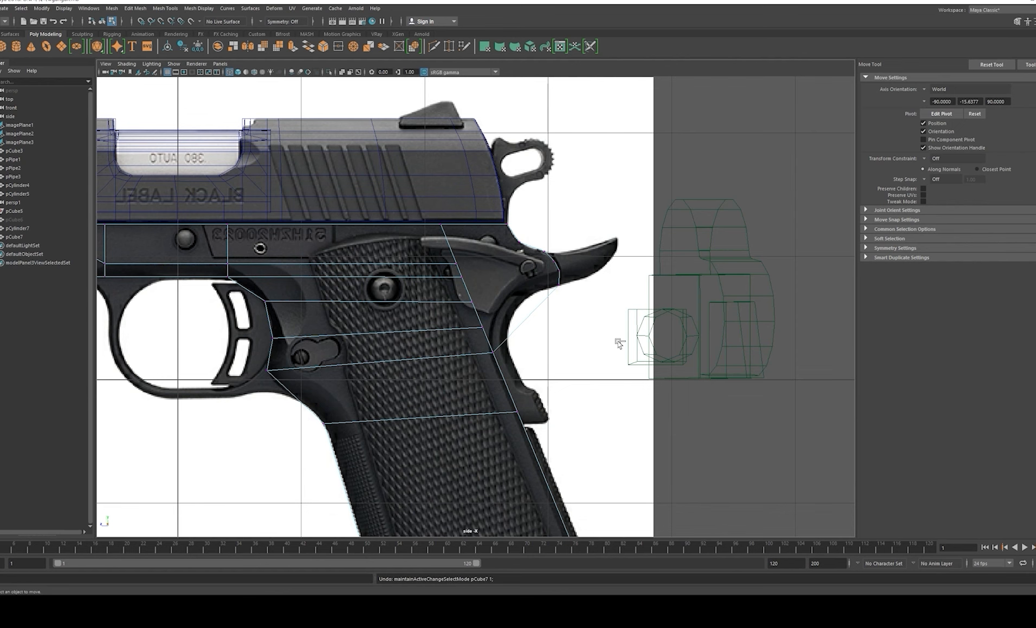
{"action": "key", "text": "ctrl+z"}
{"action": "scroll", "coordinate": [548, 325], "scroll_direction": "up", "scroll_amount": 2}
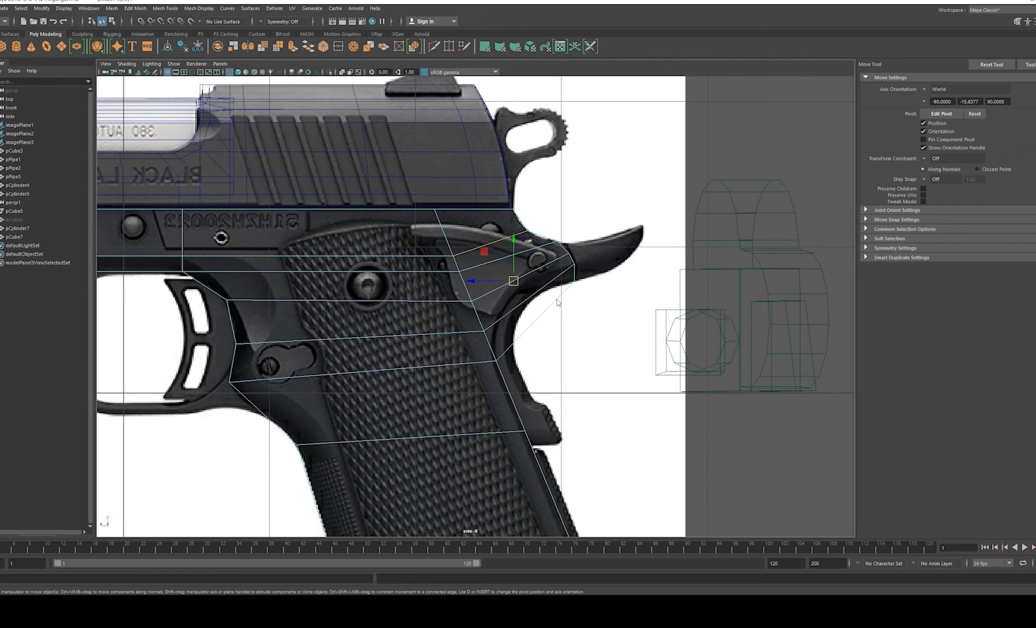
Step: Insert 2 equally spaced edge loops across the rear frame section between the grip and the beavertail
{"action": "middle_click_drag", "start_coordinate": [587, 258], "coordinate": [567, 274], "text": "alt"}
{"action": "scroll", "coordinate": [565, 275], "scroll_direction": "up", "scroll_amount": 2}
{"action": "right_click_drag", "start_coordinate": [536, 281], "coordinate": [582, 323]}
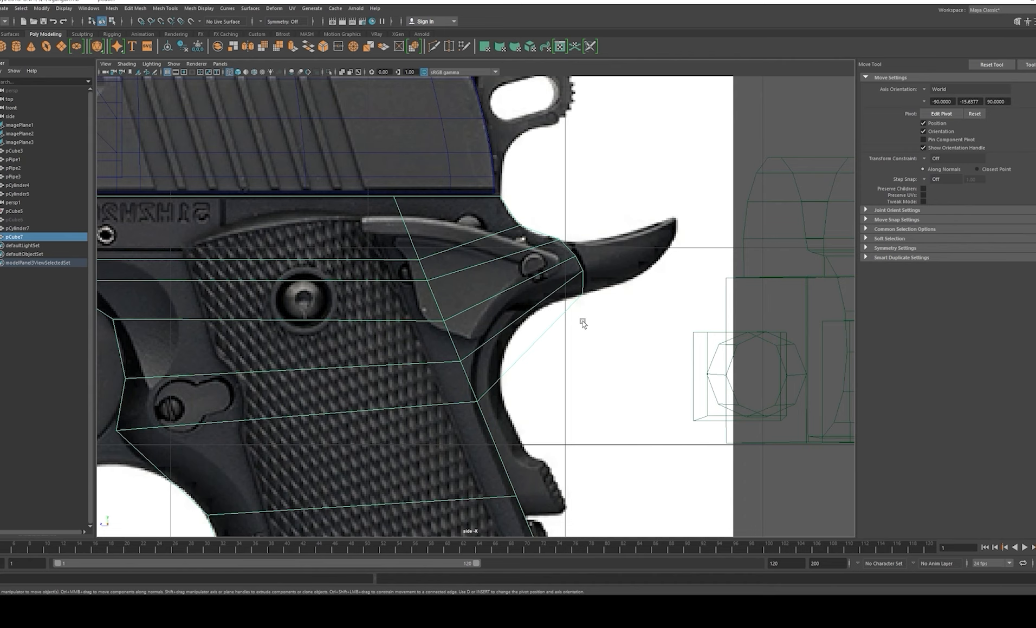
{"action": "middle_click_drag", "start_coordinate": [519, 318], "coordinate": [535, 330], "text": "alt"}
{"action": "right_click_drag", "start_coordinate": [535, 330], "coordinate": [560, 354], "text": "alt"}
{"action": "middle_click_drag", "start_coordinate": [561, 353], "coordinate": [547, 320], "text": "alt"}
{"action": "right_click_drag", "start_coordinate": [547, 323], "coordinate": [575, 277], "text": "shift"}
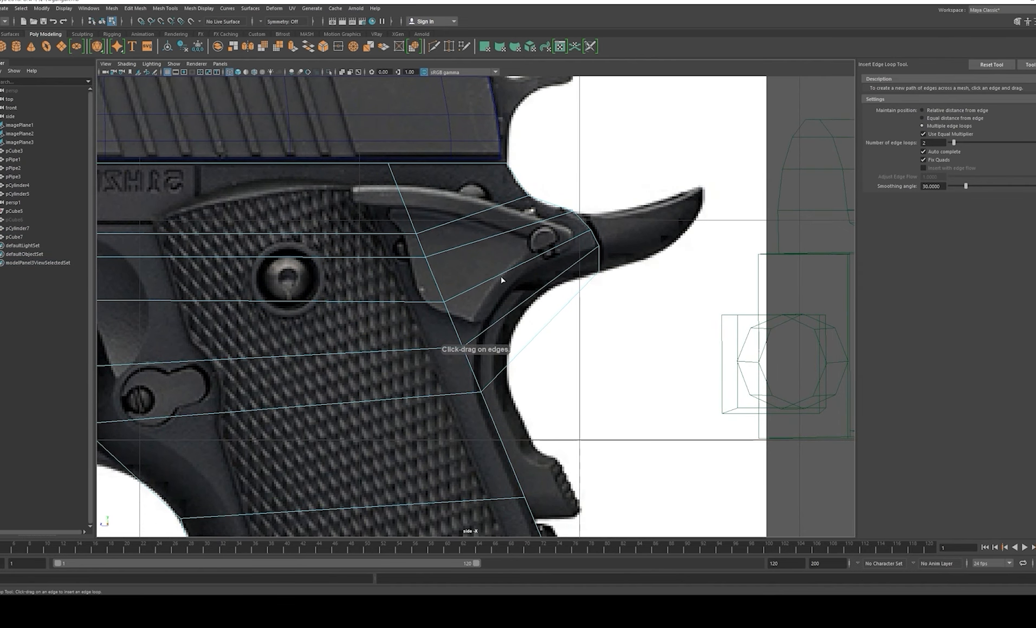
{"action": "left_click", "coordinate": [513, 309]}
{"action": "key", "text": "w"}
Step: Move the vertices of both new loops below the top edge together up and forward so the lower edge follows the beavertail curve
{"action": "right_click_drag", "start_coordinate": [516, 306], "coordinate": [580, 243]}
{"action": "middle_click_drag", "start_coordinate": [580, 242], "coordinate": [577, 273], "text": "alt"}
{"action": "right_click_drag", "start_coordinate": [577, 274], "coordinate": [583, 309], "text": "alt"}
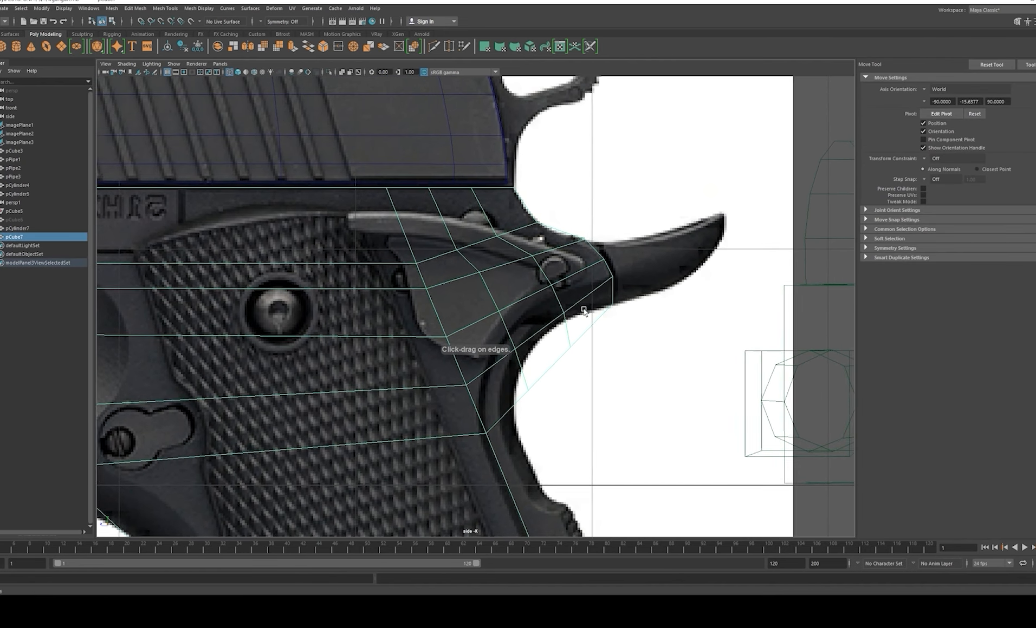
{"action": "middle_click_drag", "start_coordinate": [583, 309], "coordinate": [595, 339], "text": "alt"}
{"action": "right_click_drag", "start_coordinate": [548, 305], "coordinate": [554, 310], "text": "alt"}
{"action": "middle_click_drag", "start_coordinate": [554, 310], "coordinate": [559, 290], "text": "alt"}
{"action": "right_click_drag", "start_coordinate": [533, 284], "coordinate": [453, 275]}
{"action": "middle_click_drag", "start_coordinate": [538, 371], "coordinate": [535, 369], "text": "alt"}
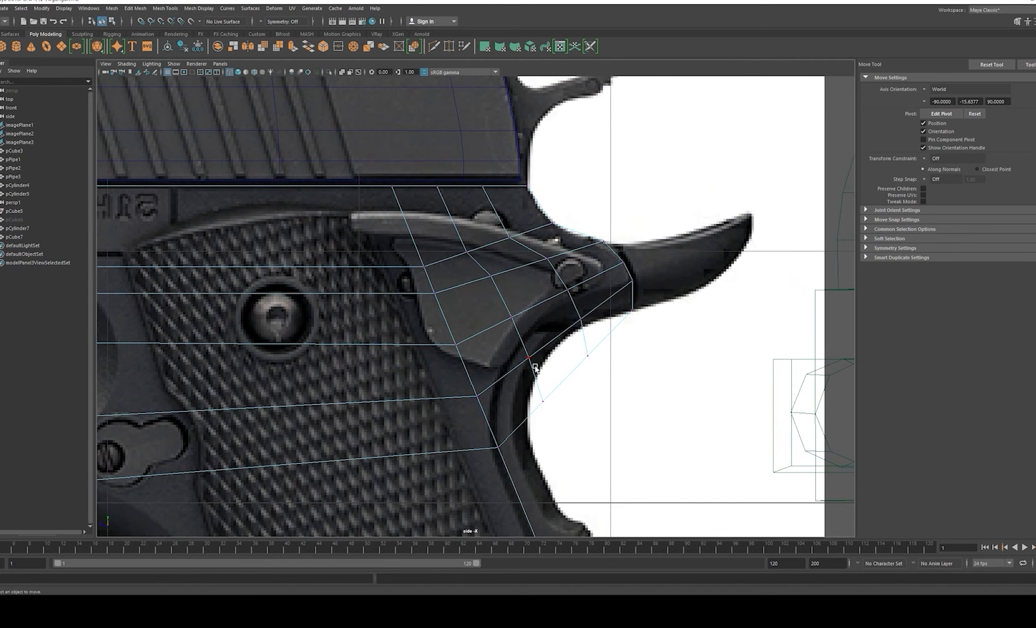
{"action": "middle_click_drag", "start_coordinate": [504, 305], "coordinate": [483, 279], "text": "alt"}
{"action": "right_click_drag", "start_coordinate": [483, 279], "coordinate": [499, 289], "text": "alt"}
{"action": "middle_click_drag", "start_coordinate": [500, 289], "coordinate": [520, 335], "text": "alt"}
{"action": "left_click_drag", "start_coordinate": [448, 255], "coordinate": [479, 287]}
{"action": "left_click_drag", "start_coordinate": [562, 450], "coordinate": [499, 344]}
{"action": "left_click_drag", "start_coordinate": [557, 295], "coordinate": [612, 379], "text": "shift"}
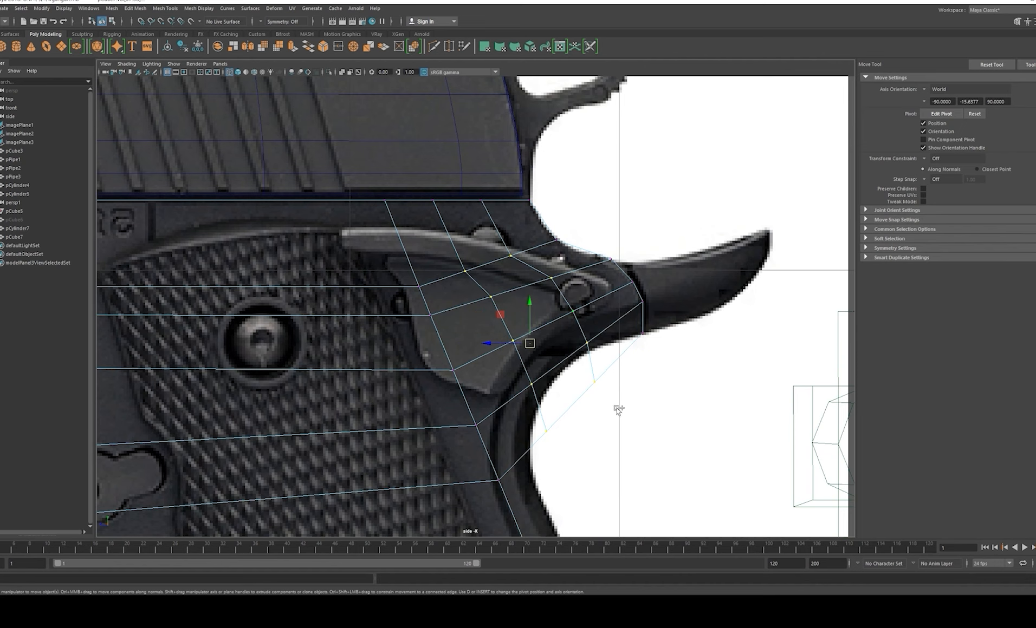
{"action": "left_click_drag", "start_coordinate": [500, 314], "coordinate": [488, 285]}
{"action": "scroll", "coordinate": [526, 338], "scroll_direction": "down", "scroll_amount": 5}
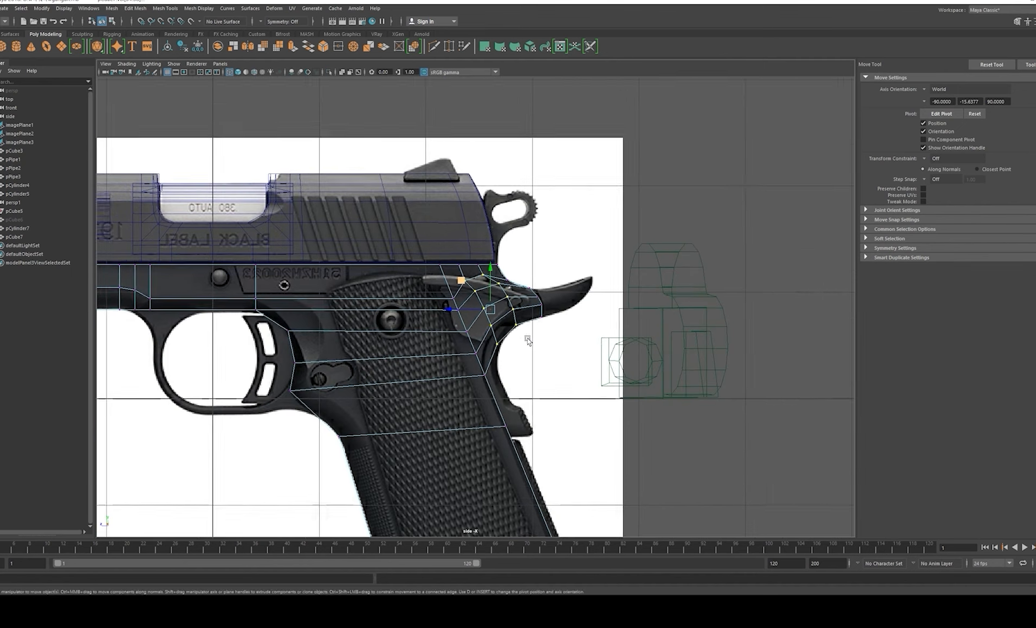
Step: Fine-tune the front new loop's vertex just above its lowest point to smooth the edges beside the rear curve
{"action": "scroll", "coordinate": [613, 401], "scroll_direction": "up", "scroll_amount": 5}
{"action": "scroll", "coordinate": [538, 354], "scroll_direction": "up", "scroll_amount": 2}
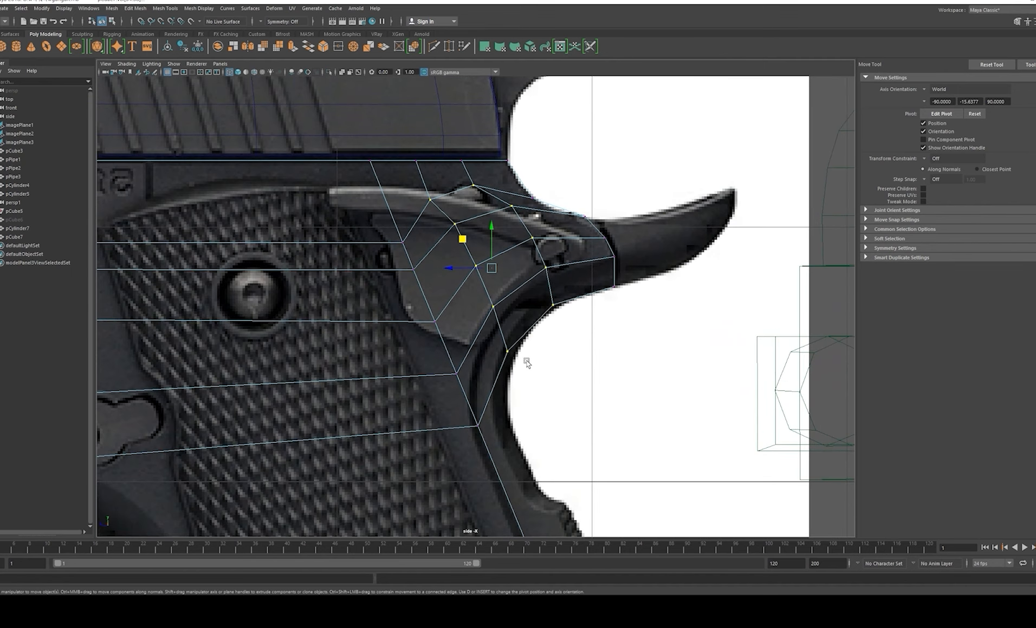
{"action": "left_click_drag", "start_coordinate": [504, 333], "coordinate": [524, 363]}
{"action": "middle_click_drag", "start_coordinate": [515, 340], "coordinate": [525, 363], "text": "alt"}
{"action": "left_click_drag", "start_coordinate": [481, 323], "coordinate": [476, 313]}
{"action": "scroll", "coordinate": [501, 325], "scroll_direction": "up", "scroll_amount": 1}
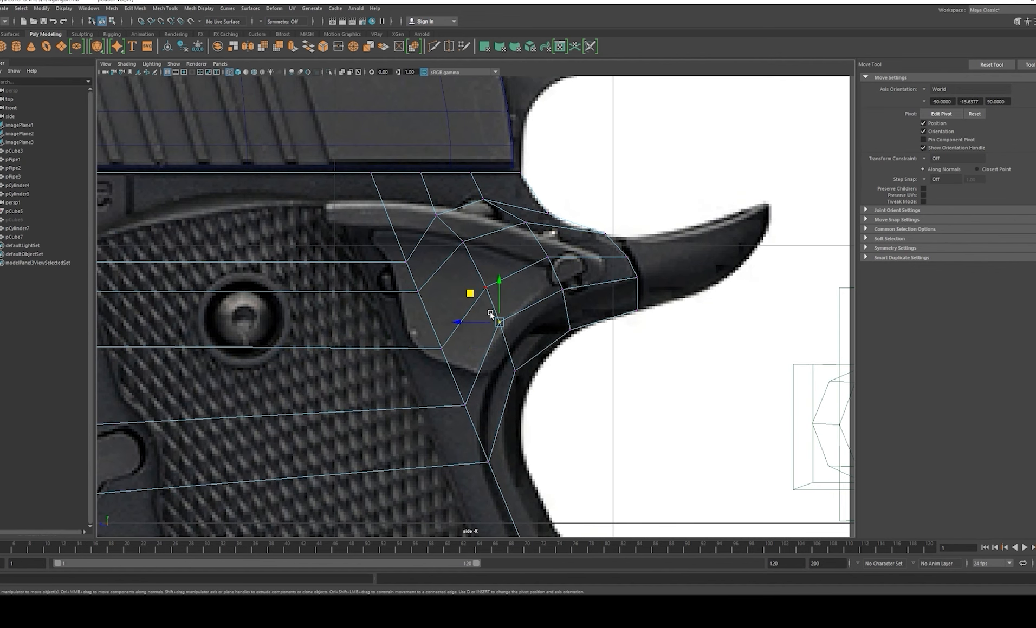
{"action": "left_click_drag", "start_coordinate": [469, 296], "coordinate": [472, 298]}
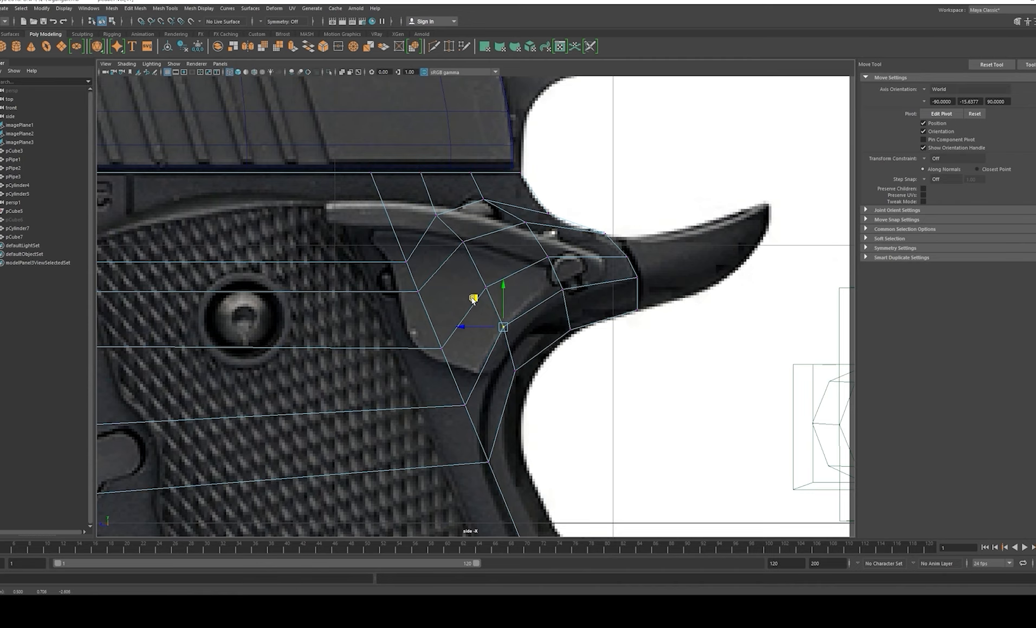
Step: Move the inner vertices of the slanted edge column ahead of the new loops up and toward the muzzle
{"action": "middle_click_drag", "start_coordinate": [570, 287], "coordinate": [582, 326], "text": "alt"}
{"action": "right_click_drag", "start_coordinate": [584, 327], "coordinate": [623, 305]}
{"action": "scroll", "coordinate": [634, 327], "scroll_direction": "down", "scroll_amount": 7}
{"action": "middle_click_drag", "start_coordinate": [570, 344], "coordinate": [555, 322], "text": "alt"}
{"action": "scroll", "coordinate": [651, 409], "scroll_direction": "up", "scroll_amount": 6}
{"action": "scroll", "coordinate": [651, 409], "scroll_direction": "up", "scroll_amount": 2}
{"action": "middle_click_drag", "start_coordinate": [500, 252], "coordinate": [568, 403], "text": "alt"}
{"action": "scroll", "coordinate": [467, 333], "scroll_direction": "up", "scroll_amount": 3}
{"action": "middle_click_drag", "start_coordinate": [467, 333], "coordinate": [561, 333], "text": "alt"}
{"action": "right_click_drag", "start_coordinate": [495, 342], "coordinate": [529, 386]}
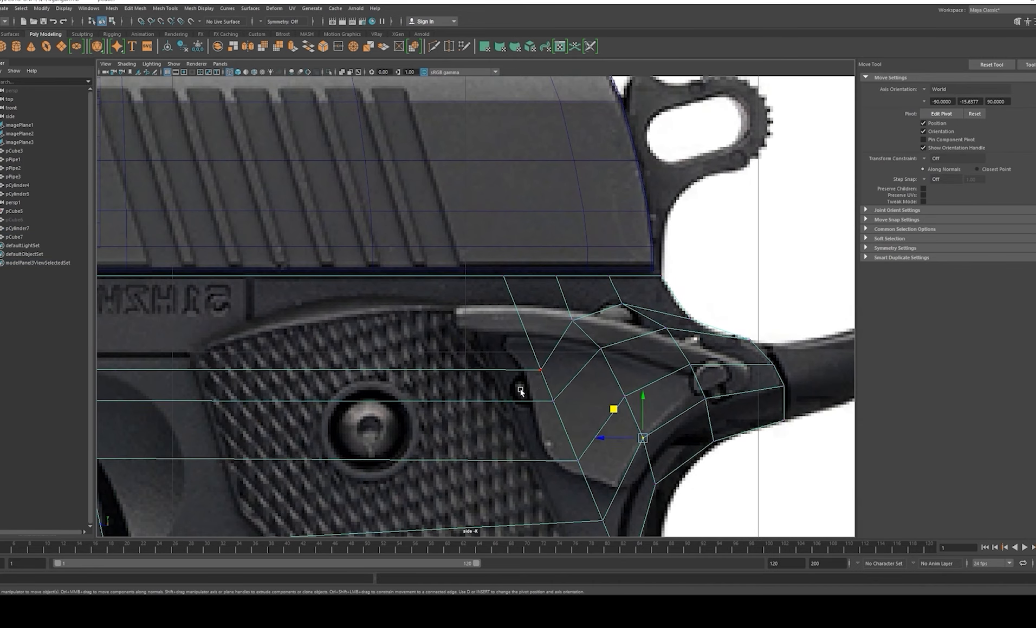
{"action": "middle_click_drag", "start_coordinate": [520, 390], "coordinate": [489, 343], "text": "alt"}
{"action": "left_click_drag", "start_coordinate": [490, 319], "coordinate": [578, 489]}
{"action": "middle_click_drag", "start_coordinate": [510, 370], "coordinate": [490, 332]}
Step: Move the upper vertices of the rear new loop slightly down and back toward the beavertail
{"action": "scroll", "coordinate": [557, 330], "scroll_direction": "down", "scroll_amount": 7}
{"action": "right_click_drag", "start_coordinate": [557, 330], "coordinate": [574, 306]}
{"action": "middle_click_drag", "start_coordinate": [737, 425], "coordinate": [725, 427], "text": "alt"}
{"action": "scroll", "coordinate": [724, 427], "scroll_direction": "up", "scroll_amount": 3}
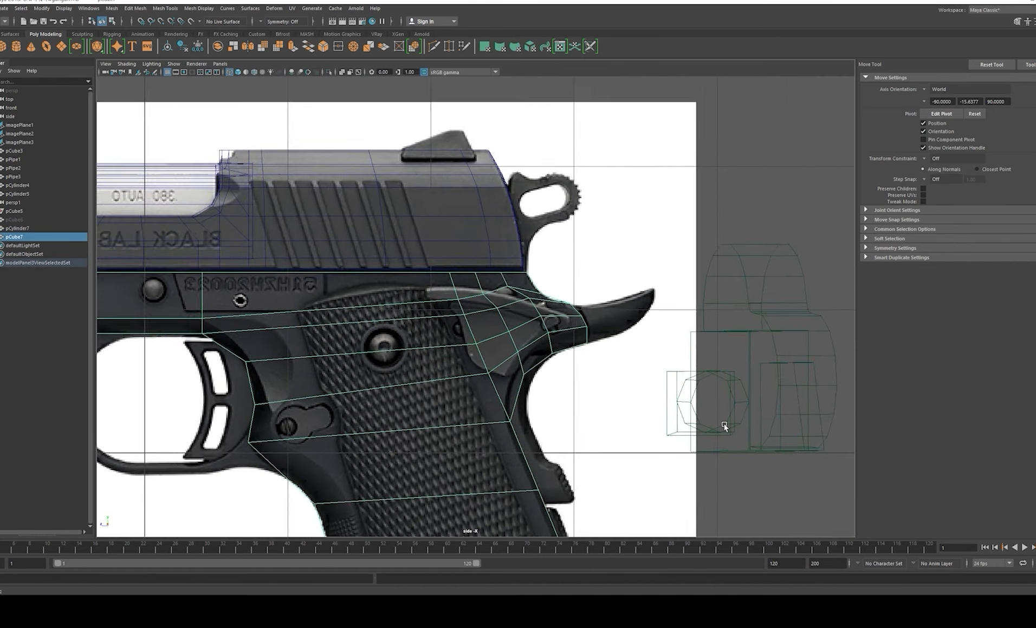
{"action": "scroll", "coordinate": [725, 427], "scroll_direction": "up", "scroll_amount": 3}
{"action": "middle_click_drag", "start_coordinate": [603, 357], "coordinate": [578, 389], "text": "alt"}
{"action": "right_click_drag", "start_coordinate": [577, 374], "coordinate": [544, 363]}
{"action": "scroll", "coordinate": [498, 313], "scroll_direction": "up", "scroll_amount": 1}
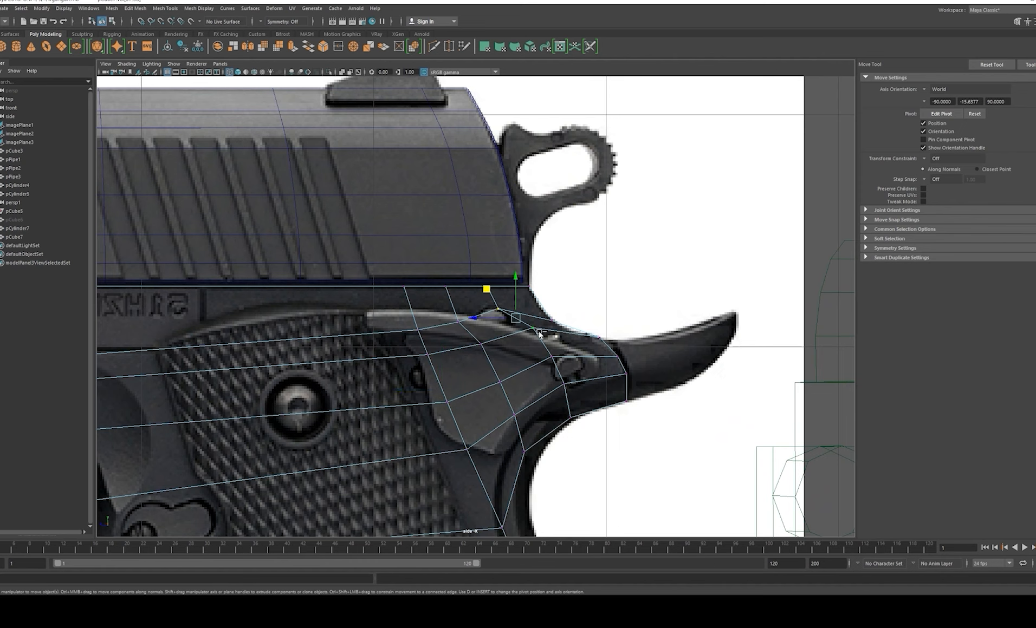
{"action": "middle_click_drag", "start_coordinate": [485, 300], "coordinate": [496, 300]}
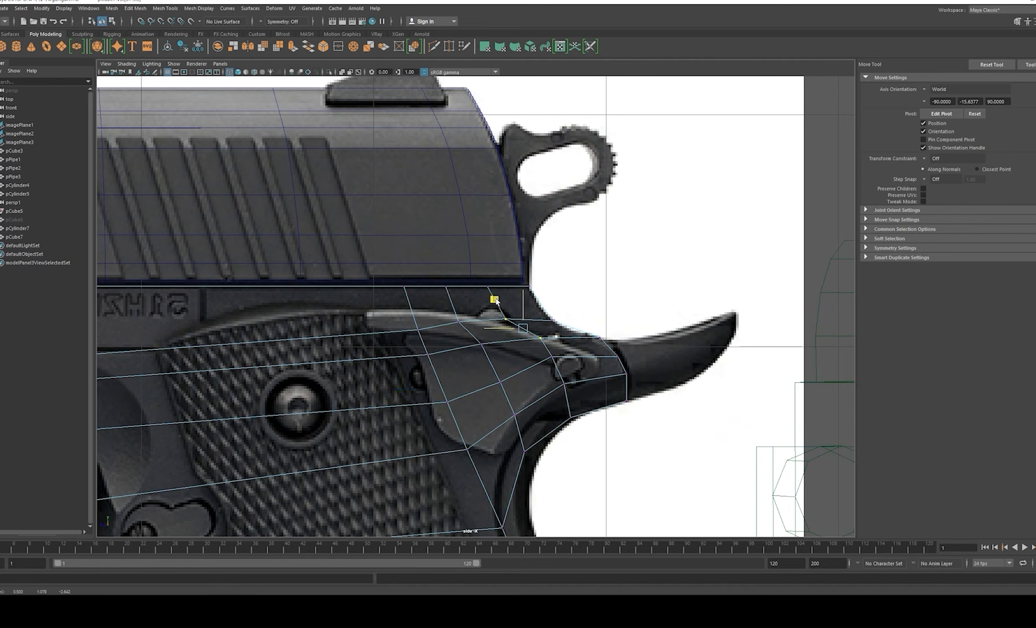
Step: Nudge the rear loop's vertex toward the pin and even out the neighbouring inner vertices, then return to object selection
{"action": "left_click", "coordinate": [549, 357]}
{"action": "left_click_drag", "start_coordinate": [521, 329], "coordinate": [527, 334]}
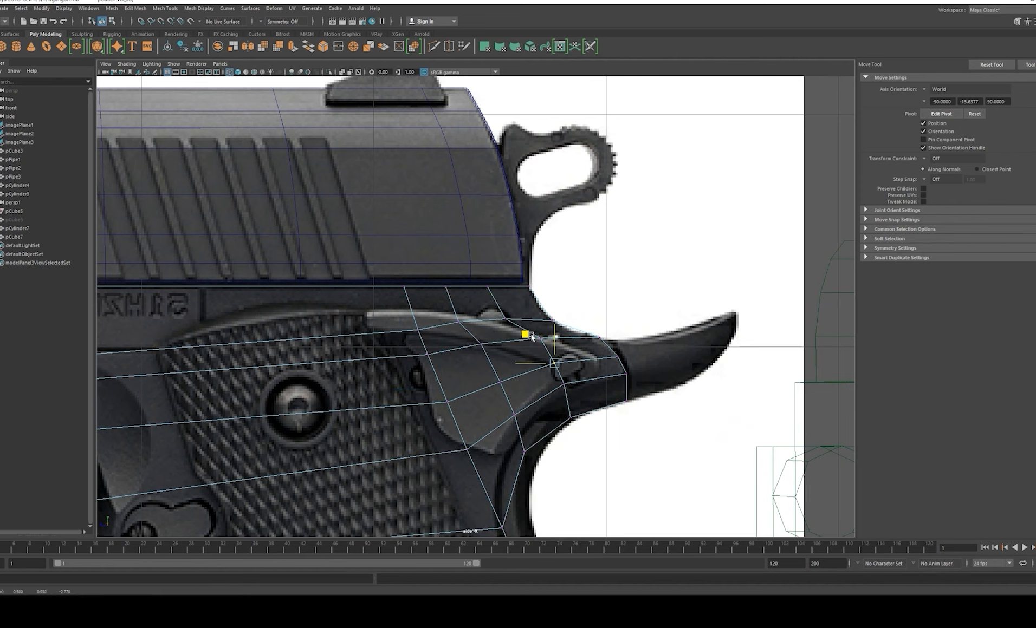
{"action": "middle_click_drag", "start_coordinate": [517, 332], "coordinate": [523, 328], "text": "alt"}
{"action": "left_click_drag", "start_coordinate": [490, 350], "coordinate": [491, 350]}
{"action": "left_click_drag", "start_coordinate": [447, 301], "coordinate": [449, 303]}
{"action": "middle_click_drag", "start_coordinate": [496, 351], "coordinate": [481, 322], "text": "alt"}
{"action": "right_click_drag", "start_coordinate": [531, 373], "coordinate": [657, 347]}
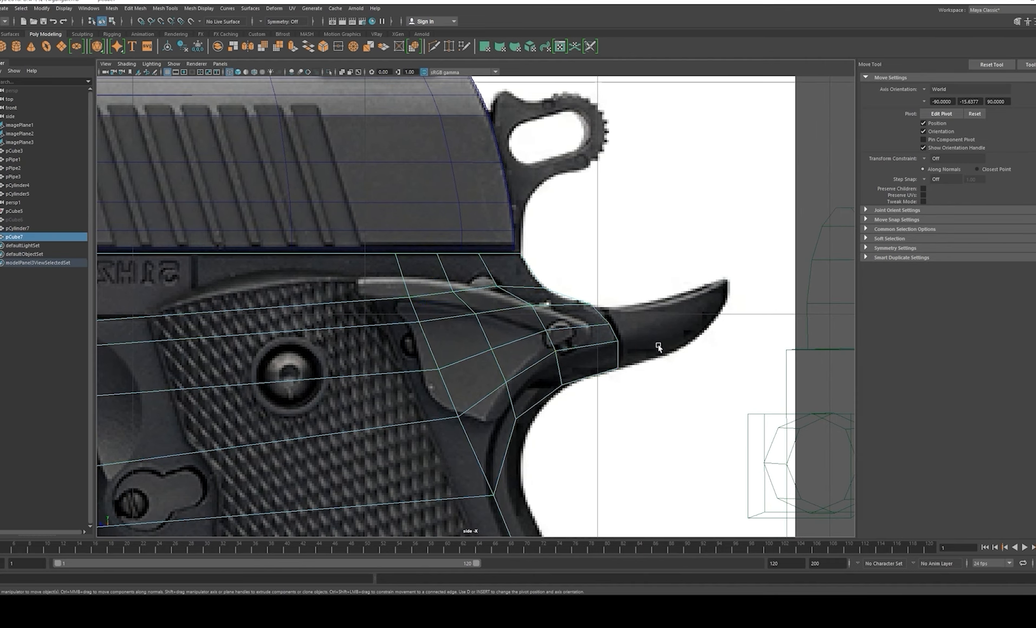
Step: Check the frame and grip block-out's overall shape from the side and in the shaded perspective view
{"action": "middle_click_drag", "start_coordinate": [553, 338], "coordinate": [541, 301], "text": "alt"}
{"action": "scroll", "coordinate": [546, 330], "scroll_direction": "down", "scroll_amount": 3}
{"action": "scroll", "coordinate": [546, 330], "scroll_direction": "up", "scroll_amount": 1}
{"action": "middle_click_drag", "start_coordinate": [532, 363], "coordinate": [577, 332], "text": "alt"}
{"action": "middle_click_drag", "start_coordinate": [499, 366], "coordinate": [523, 362], "text": "alt"}
{"action": "scroll", "coordinate": [575, 373], "scroll_direction": "down", "scroll_amount": 5}
{"action": "scroll", "coordinate": [480, 340], "scroll_direction": "up", "scroll_amount": 3}
{"action": "key", "text": "space"}
{"action": "key", "text": "space"}
{"action": "left_click_drag", "start_coordinate": [719, 282], "coordinate": [752, 287], "text": "alt"}
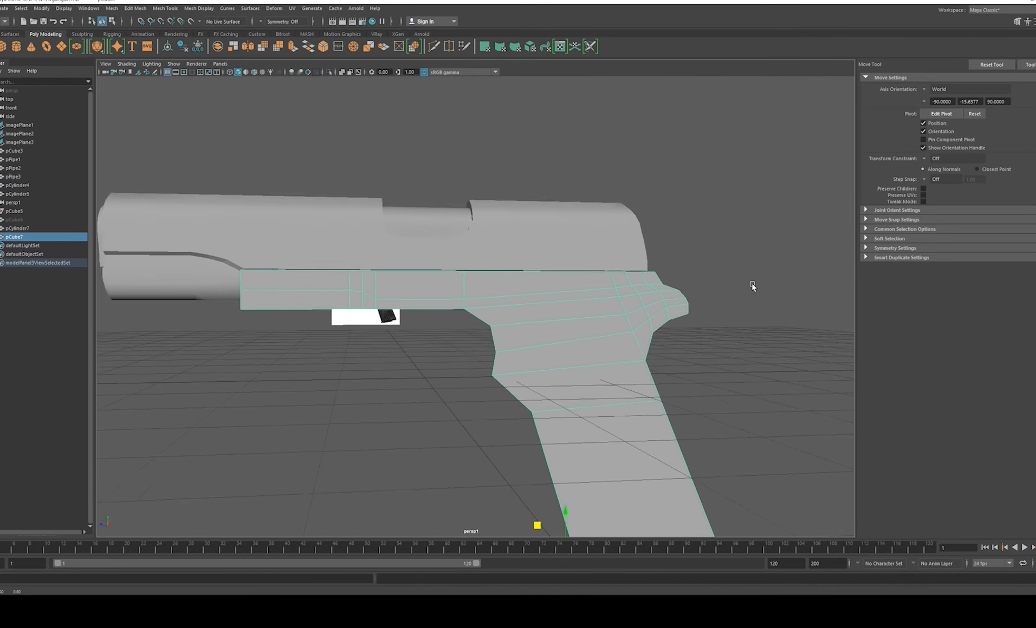
{"action": "scroll", "coordinate": [686, 330], "scroll_direction": "up", "scroll_amount": 2}
{"action": "left_click_drag", "start_coordinate": [687, 331], "coordinate": [715, 308], "text": "alt"}
{"action": "key", "text": "space"}
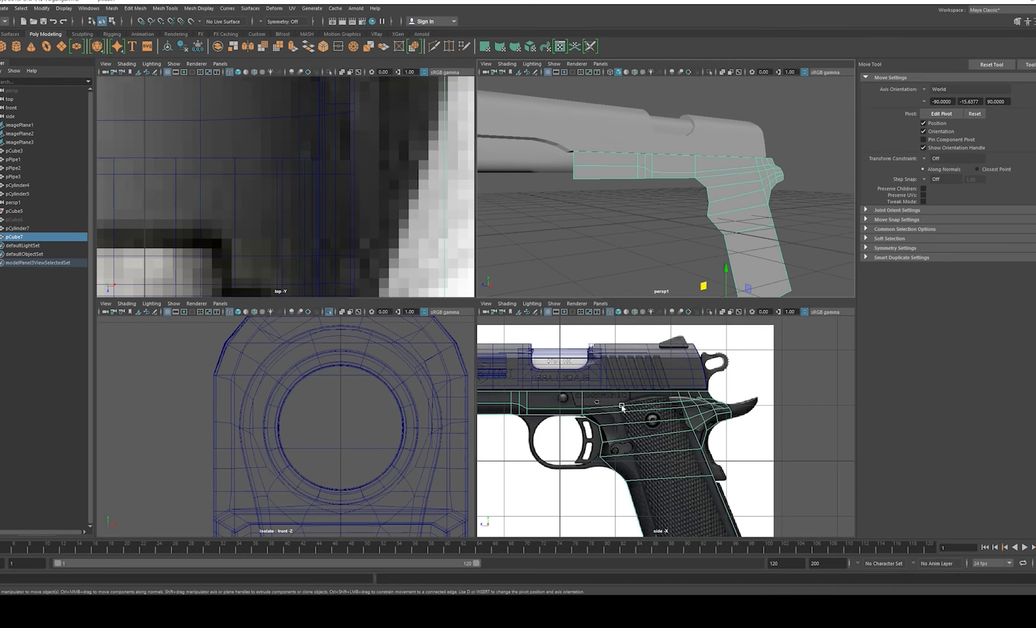
Step: Examine the wireframe's fit to the side reference along the rear curve and down the grip
{"action": "key", "text": "space"}
{"action": "scroll", "coordinate": [546, 446], "scroll_direction": "up", "scroll_amount": 2}
{"action": "mouse_move", "coordinate": [536, 459]}
{"action": "middle_mouse_down", "text": "alt"}
{"action": "mouse_move", "coordinate": [549, 391]}
{"action": "mouse_move", "coordinate": [564, 405]}
{"action": "middle_mouse_up", "text": "alt"}
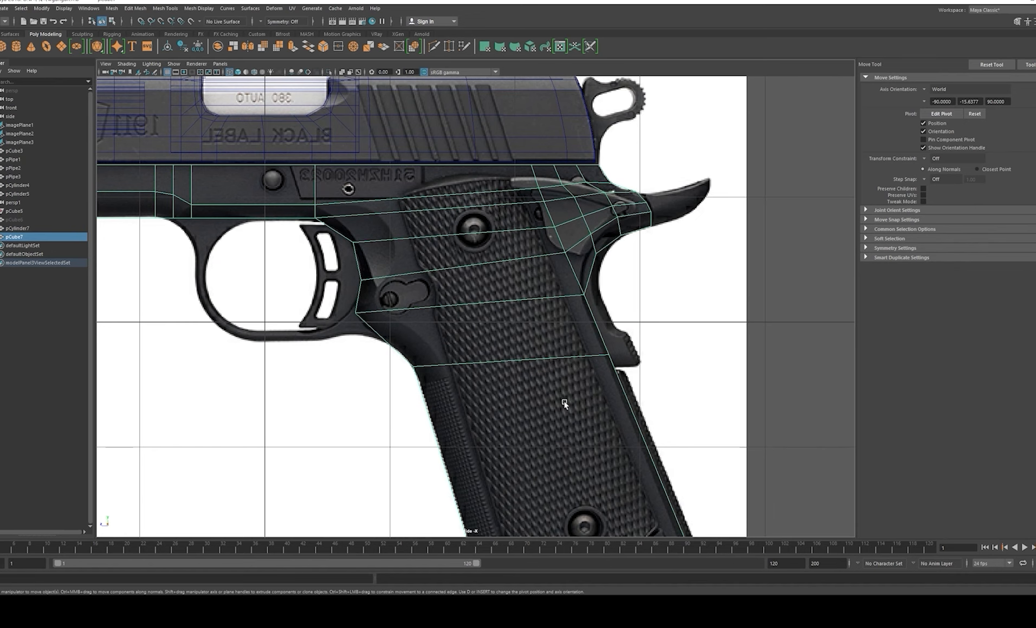
{"action": "middle_click_drag", "start_coordinate": [606, 308], "coordinate": [528, 387], "text": "alt"}
{"action": "scroll", "coordinate": [639, 375], "scroll_direction": "up", "scroll_amount": 3}
{"action": "middle_click_drag", "start_coordinate": [639, 375], "coordinate": [610, 369], "text": "alt"}
{"action": "scroll", "coordinate": [541, 381], "scroll_direction": "up", "scroll_amount": 1}
{"action": "middle_click_drag", "start_coordinate": [541, 382], "coordinate": [554, 340], "text": "alt"}
{"action": "right_click_drag", "start_coordinate": [586, 337], "coordinate": [505, 379], "text": "alt"}
{"action": "middle_click_drag", "start_coordinate": [505, 379], "coordinate": [447, 237], "text": "alt"}
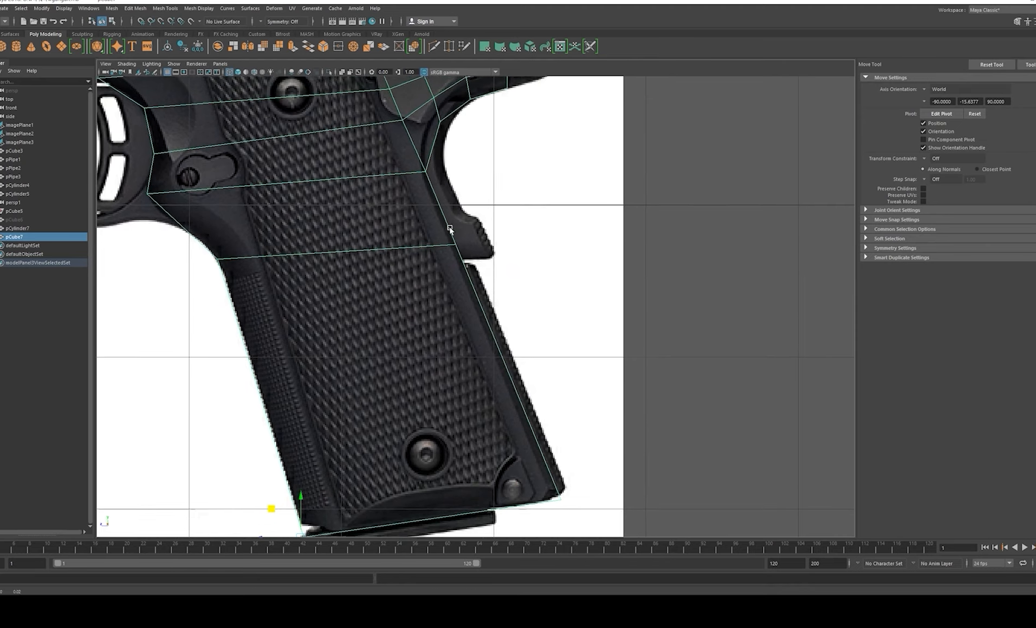
Step: Nudge the vertex on the grip's rear edge below the beavertail curve, then return to object selection
{"action": "right_click_drag", "start_coordinate": [448, 233], "coordinate": [465, 184], "text": "alt"}
{"action": "middle_click_drag", "start_coordinate": [465, 184], "coordinate": [458, 255], "text": "alt"}
{"action": "right_click_drag", "start_coordinate": [458, 255], "coordinate": [509, 266], "text": "alt"}
{"action": "middle_click_drag", "start_coordinate": [509, 266], "coordinate": [508, 350], "text": "alt"}
{"action": "key", "text": "F9"}
{"action": "left_click_drag", "start_coordinate": [361, 278], "coordinate": [425, 314]}
{"action": "left_click_drag", "start_coordinate": [366, 270], "coordinate": [369, 271]}
{"action": "right_click_drag", "start_coordinate": [433, 293], "coordinate": [393, 300], "text": "alt"}
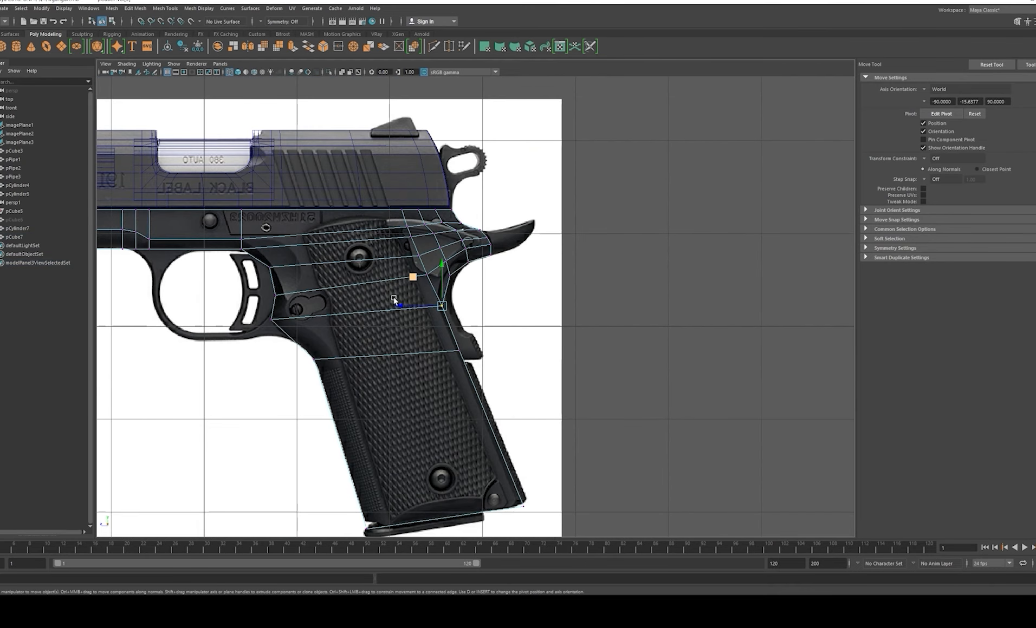
{"action": "key", "text": "F8"}
Step: Compare the edge flow from the trigger area to the beavertail with the side reference
{"action": "middle_click_drag", "start_coordinate": [392, 284], "coordinate": [532, 280], "text": "alt"}
{"action": "right_click_drag", "start_coordinate": [455, 290], "coordinate": [481, 301], "text": "alt"}
{"action": "middle_click_drag", "start_coordinate": [482, 301], "coordinate": [540, 317], "text": "alt"}
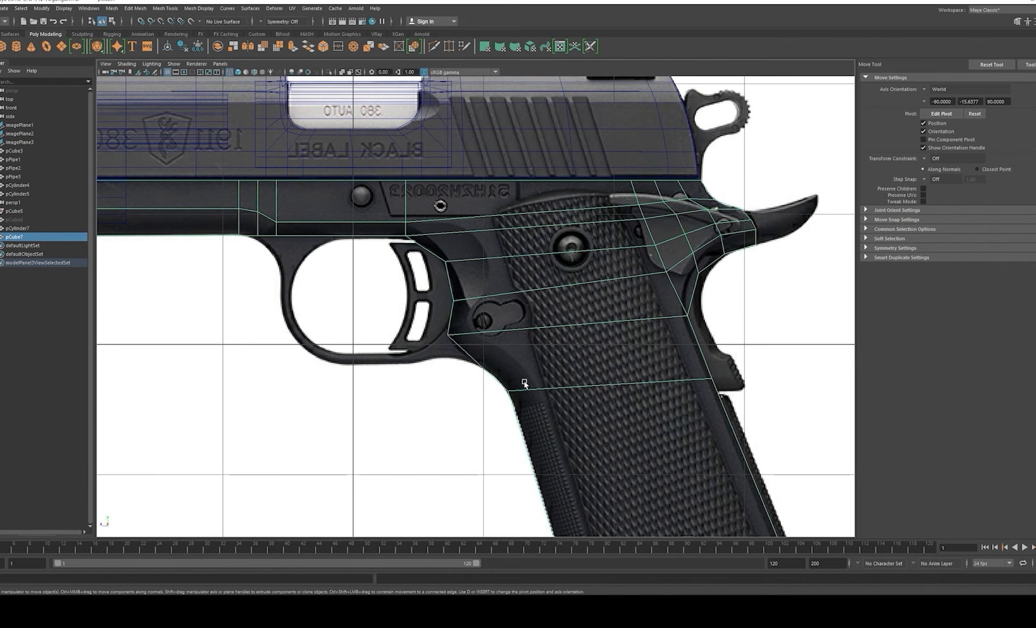
{"action": "middle_click_drag", "start_coordinate": [667, 283], "coordinate": [517, 309], "text": "alt"}
{"action": "right_click_drag", "start_coordinate": [517, 309], "coordinate": [590, 305], "text": "alt"}
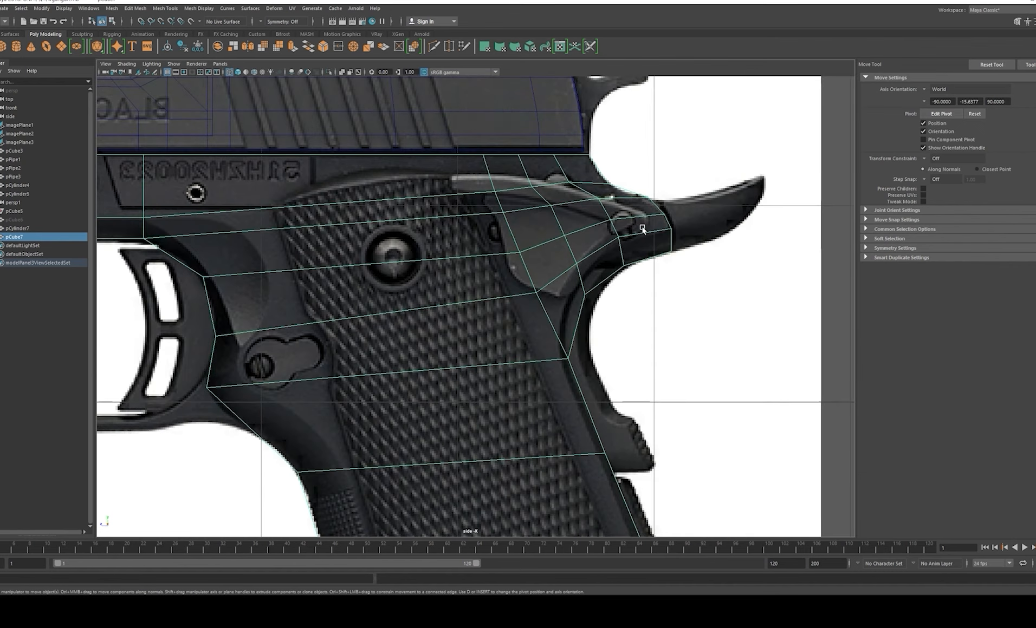
{"action": "middle_click_drag", "start_coordinate": [571, 348], "coordinate": [459, 344], "text": "alt"}
{"action": "right_click_drag", "start_coordinate": [459, 336], "coordinate": [523, 308], "text": "alt"}
{"action": "middle_click_drag", "start_coordinate": [539, 298], "coordinate": [523, 317], "text": "alt"}
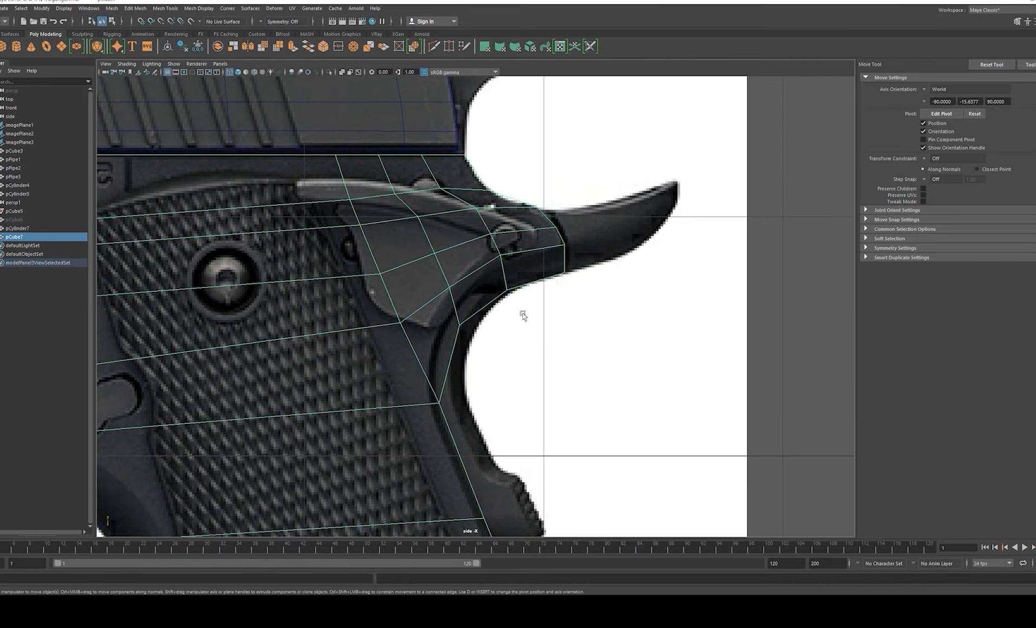
Step: Reposition the vertex just below the beavertail pin slightly down and back, undoing the first attempt
{"action": "right_click_drag", "start_coordinate": [523, 317], "coordinate": [578, 343], "text": "alt"}
{"action": "key", "text": "F9"}
{"action": "left_click_drag", "start_coordinate": [492, 232], "coordinate": [521, 261]}
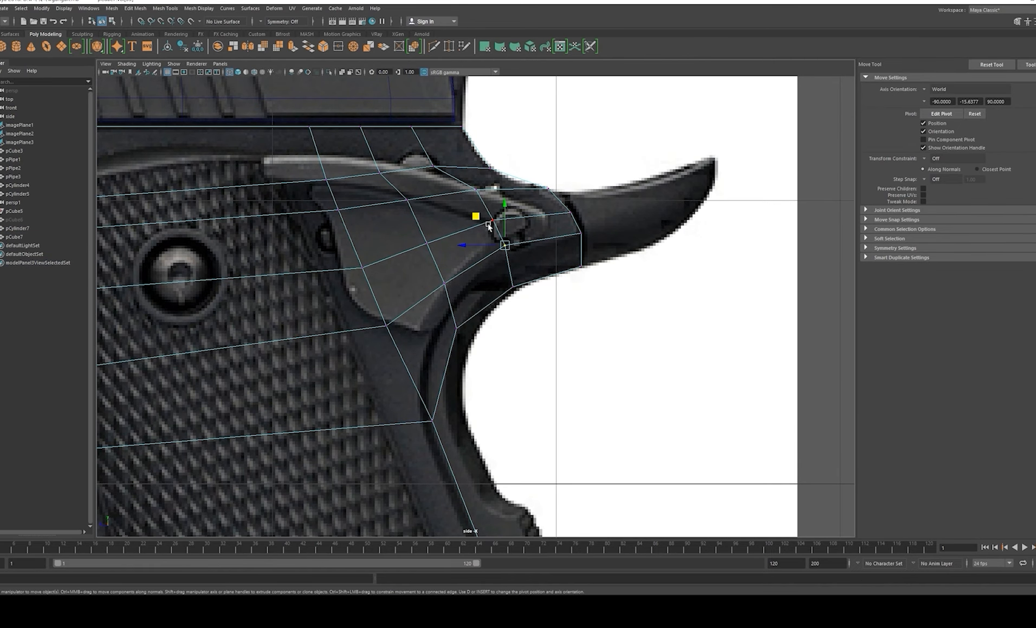
{"action": "key", "text": "ctrl+z"}
{"action": "left_click_drag", "start_coordinate": [469, 225], "coordinate": [479, 225]}
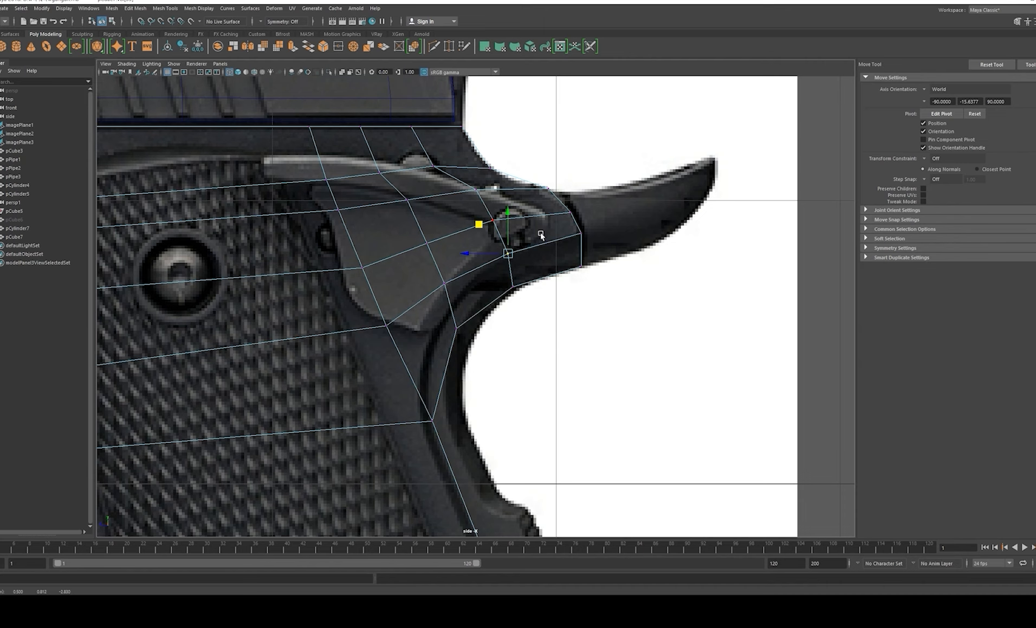
Step: Nudge the middle vertex of the beavertail's end edge slightly down and reselect the vertex below the pin
{"action": "middle_click_drag", "start_coordinate": [540, 234], "coordinate": [534, 238], "text": "alt"}
{"action": "scroll", "coordinate": [530, 246], "scroll_direction": "up", "scroll_amount": 1}
{"action": "mouse_move", "coordinate": [494, 259]}
{"action": "left_mouse_down"}
{"action": "mouse_move", "coordinate": [493, 248]}
{"action": "mouse_move", "coordinate": [479, 250]}
{"action": "left_mouse_up"}
{"action": "left_click_drag", "start_coordinate": [572, 226], "coordinate": [595, 246]}
{"action": "middle_click_drag", "start_coordinate": [554, 204], "coordinate": [553, 207]}
{"action": "left_click", "coordinate": [584, 270]}
{"action": "left_click", "coordinate": [508, 248]}
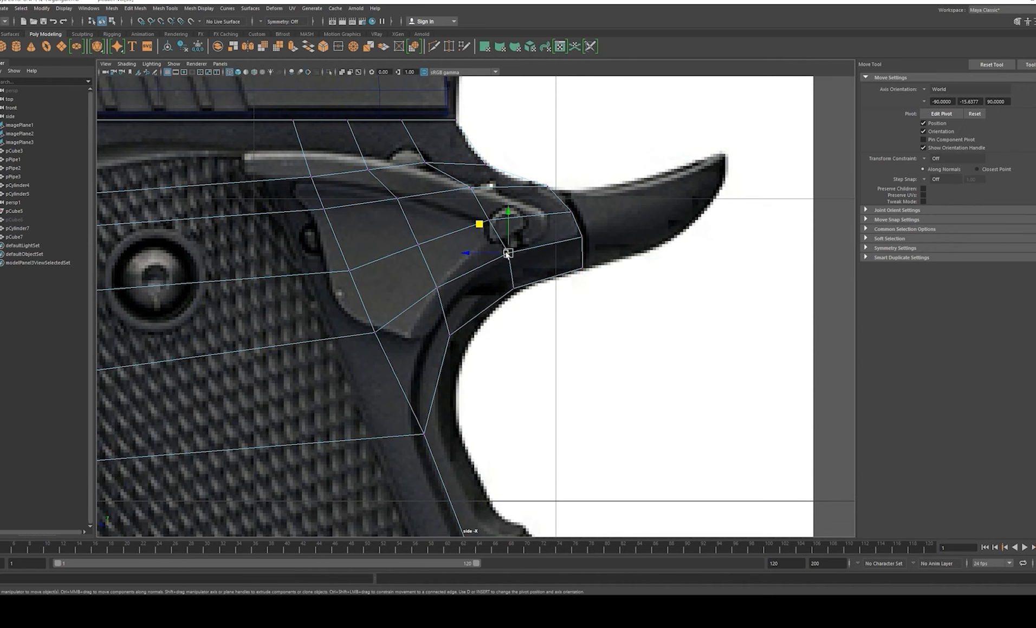
Step: Move the inner vertex beside the rear curve down toward the frame's concave outline
{"action": "middle_click_drag", "start_coordinate": [493, 257], "coordinate": [533, 213], "text": "alt"}
{"action": "middle_click_drag", "start_coordinate": [477, 266], "coordinate": [506, 288], "text": "alt"}
{"action": "mouse_move", "coordinate": [506, 288]}
{"action": "right_mouse_down"}
{"action": "mouse_move", "coordinate": [528, 266]}
{"action": "mouse_move", "coordinate": [501, 282]}
{"action": "right_mouse_up"}
{"action": "middle_click_drag", "start_coordinate": [521, 278], "coordinate": [512, 260], "text": "alt"}
{"action": "left_click_drag", "start_coordinate": [470, 217], "coordinate": [474, 229]}
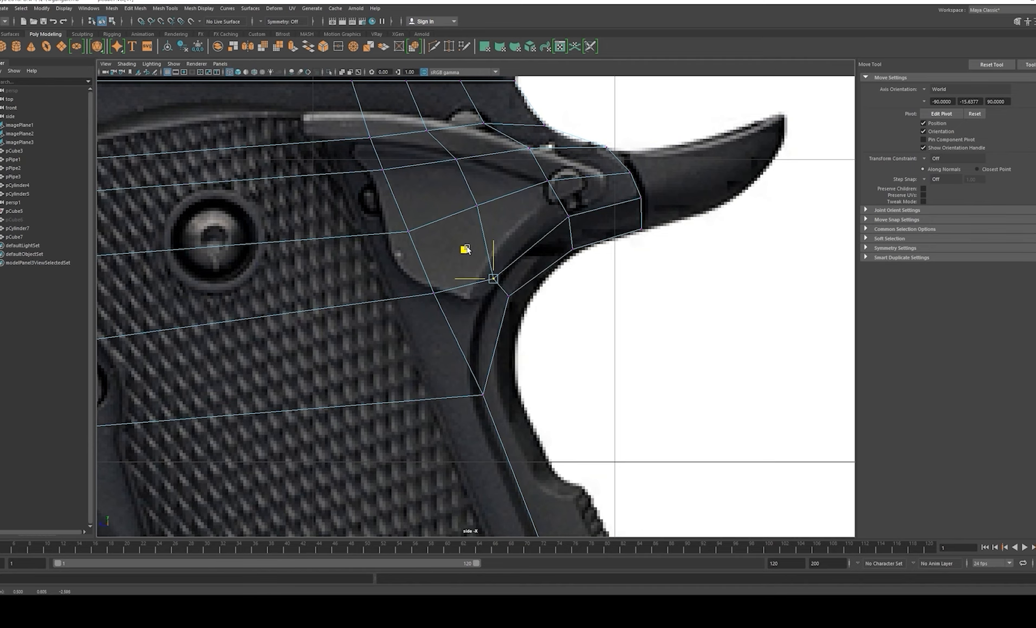
Step: Shift a vertex higher in the same inner column slightly toward the muzzle, then return to object selection
{"action": "middle_click_drag", "start_coordinate": [442, 153], "coordinate": [456, 209], "text": "alt"}
{"action": "left_click_drag", "start_coordinate": [453, 210], "coordinate": [442, 215]}
{"action": "middle_click_drag", "start_coordinate": [505, 333], "coordinate": [500, 224], "text": "alt"}
{"action": "key", "text": "F8"}
{"action": "right_click_drag", "start_coordinate": [500, 225], "coordinate": [499, 252], "text": "alt"}
{"action": "middle_click_drag", "start_coordinate": [499, 251], "coordinate": [491, 229], "text": "alt"}
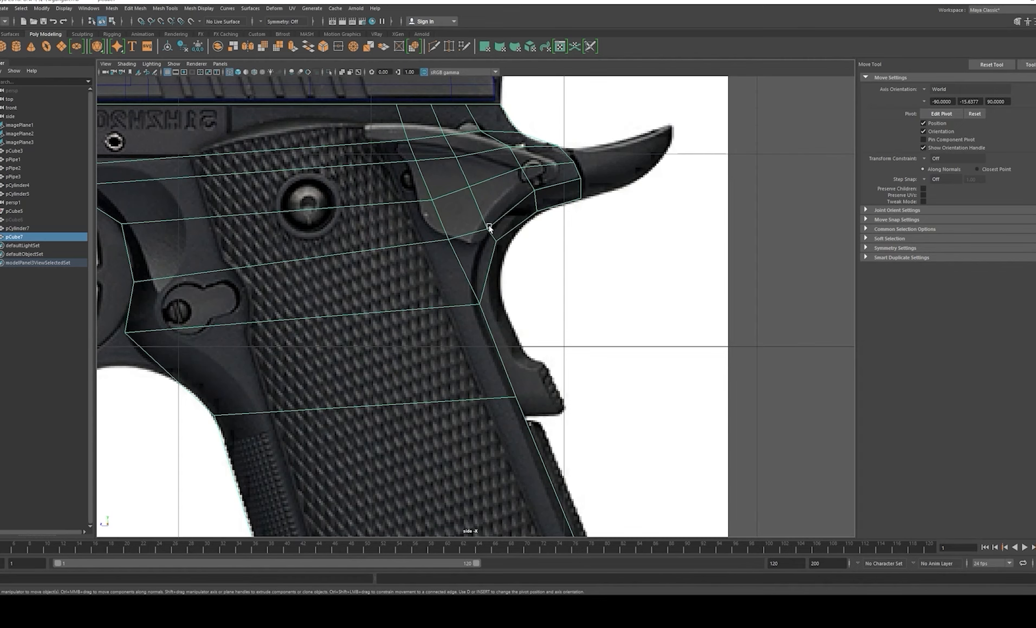
Step: Use Multi-Cut to cut from the inner rear-curve vertex down along the grip's back edge to its bottom
{"action": "mouse_move", "coordinate": [484, 337]}
{"action": "middle_mouse_down", "text": "alt"}
{"action": "mouse_move", "coordinate": [481, 309]}
{"action": "mouse_move", "coordinate": [486, 326]}
{"action": "middle_mouse_up", "text": "alt"}
{"action": "right_click_drag", "start_coordinate": [486, 327], "coordinate": [511, 272], "text": "alt"}
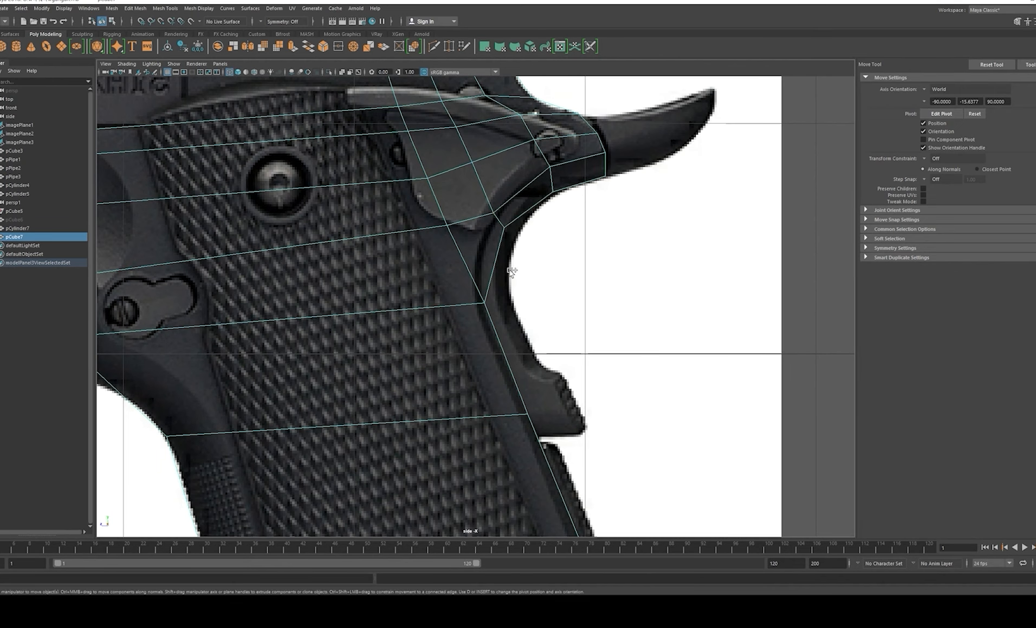
{"action": "key", "text": "ctrl+shift+x"}
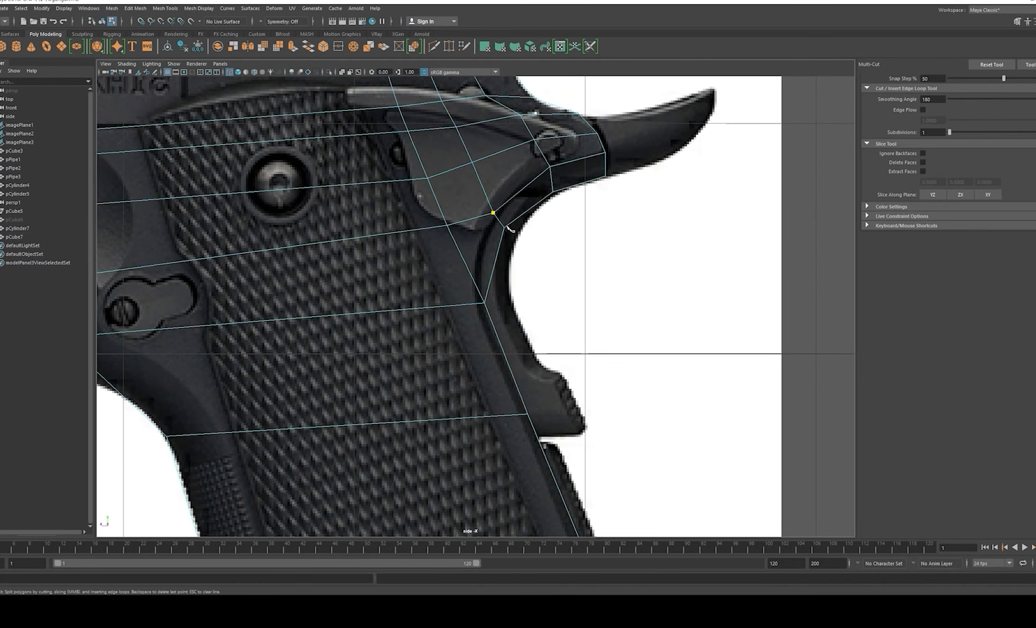
{"action": "scroll", "coordinate": [460, 257], "scroll_direction": "up", "scroll_amount": 1}
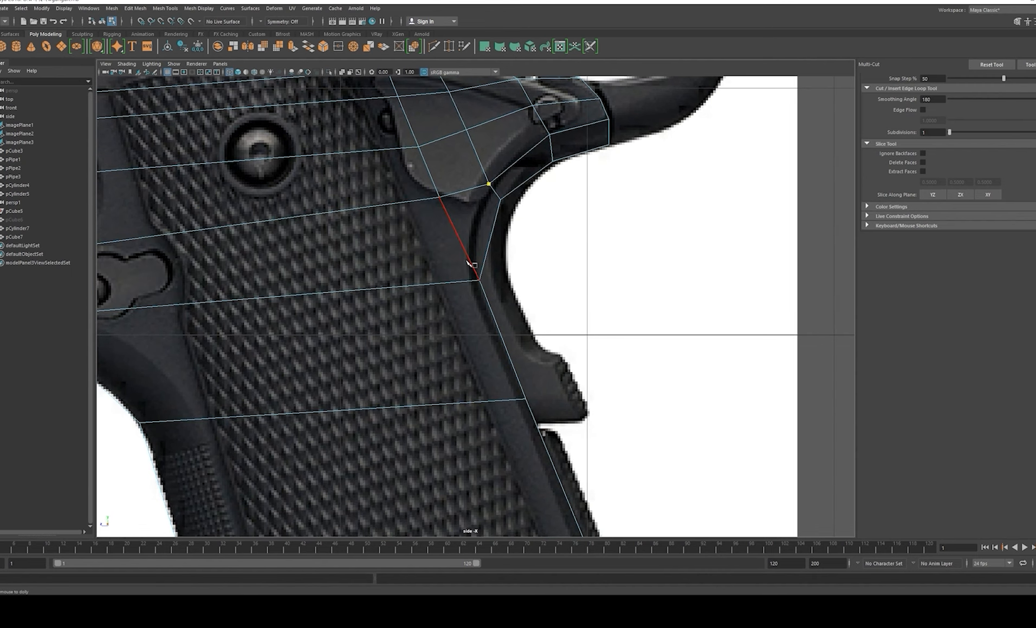
{"action": "middle_click_drag", "start_coordinate": [460, 287], "coordinate": [452, 273], "text": "alt"}
{"action": "scroll", "coordinate": [465, 274], "scroll_direction": "up", "scroll_amount": 1}
{"action": "left_click", "coordinate": [453, 253]}
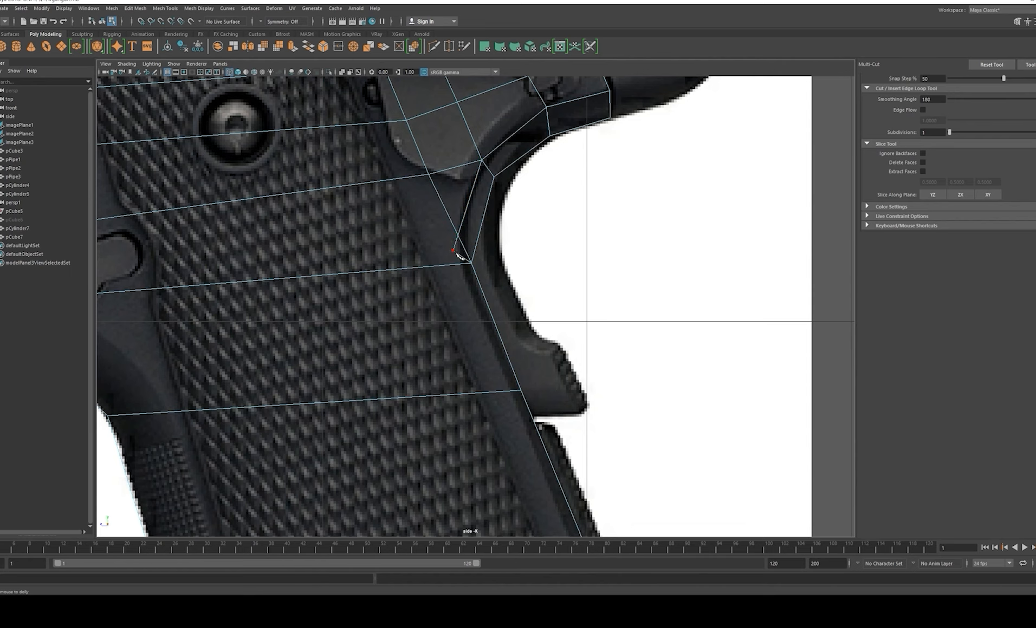
{"action": "scroll", "coordinate": [465, 305], "scroll_direction": "down", "scroll_amount": 5}
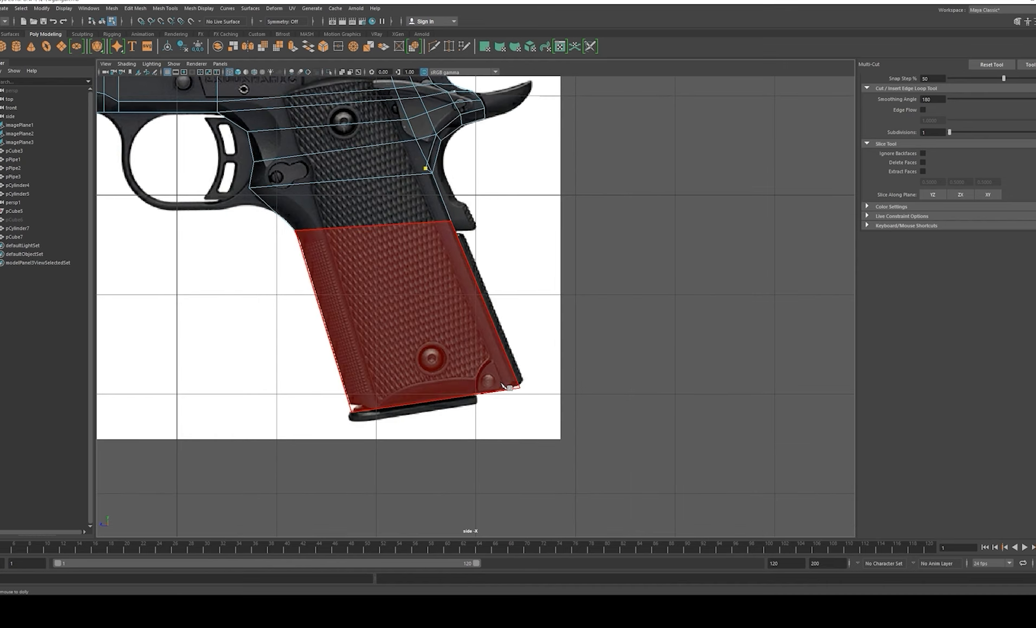
{"action": "left_click", "coordinate": [512, 389]}
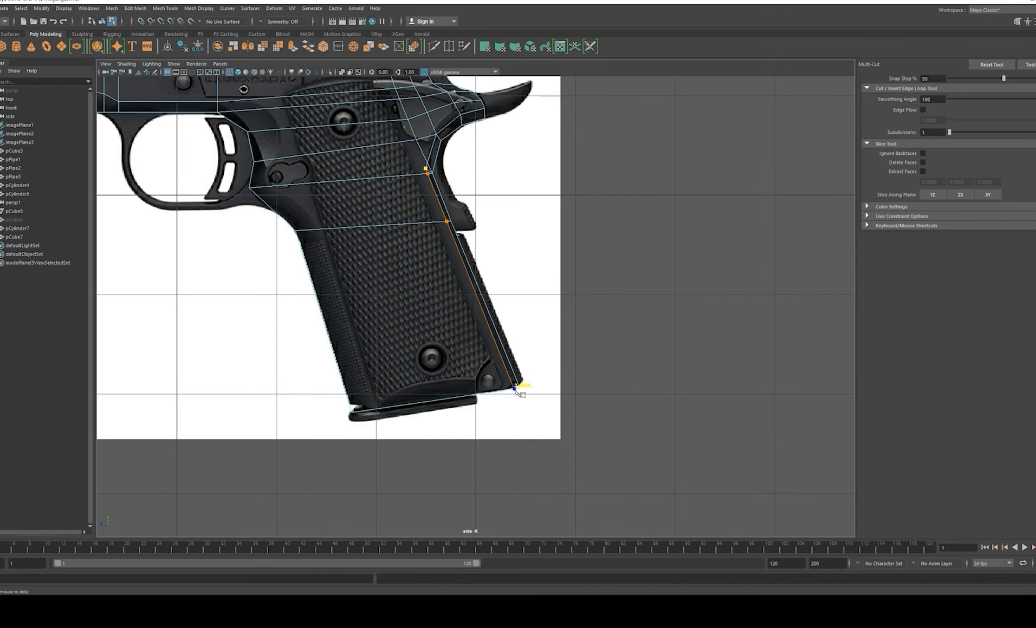
{"action": "scroll", "coordinate": [582, 294], "scroll_direction": "down", "scroll_amount": 2}
{"action": "scroll", "coordinate": [574, 304], "scroll_direction": "up", "scroll_amount": 8}
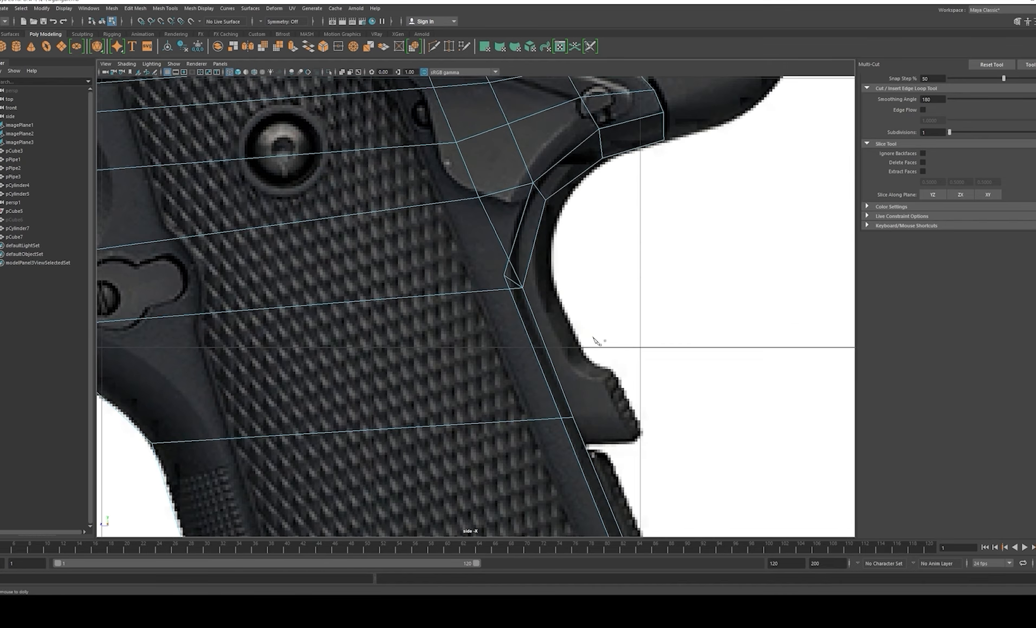
{"action": "key", "text": "w"}
Step: Cut an edge across the grip from the front corner vertex behind the trigger to the new rear cut's vertex
{"action": "right_click_drag", "start_coordinate": [578, 299], "coordinate": [601, 282]}
{"action": "middle_click_drag", "start_coordinate": [424, 312], "coordinate": [498, 301], "text": "alt"}
{"action": "right_click_drag", "start_coordinate": [496, 301], "coordinate": [455, 303], "text": "shift"}
{"action": "left_click_drag", "start_coordinate": [348, 326], "coordinate": [108, 343]}
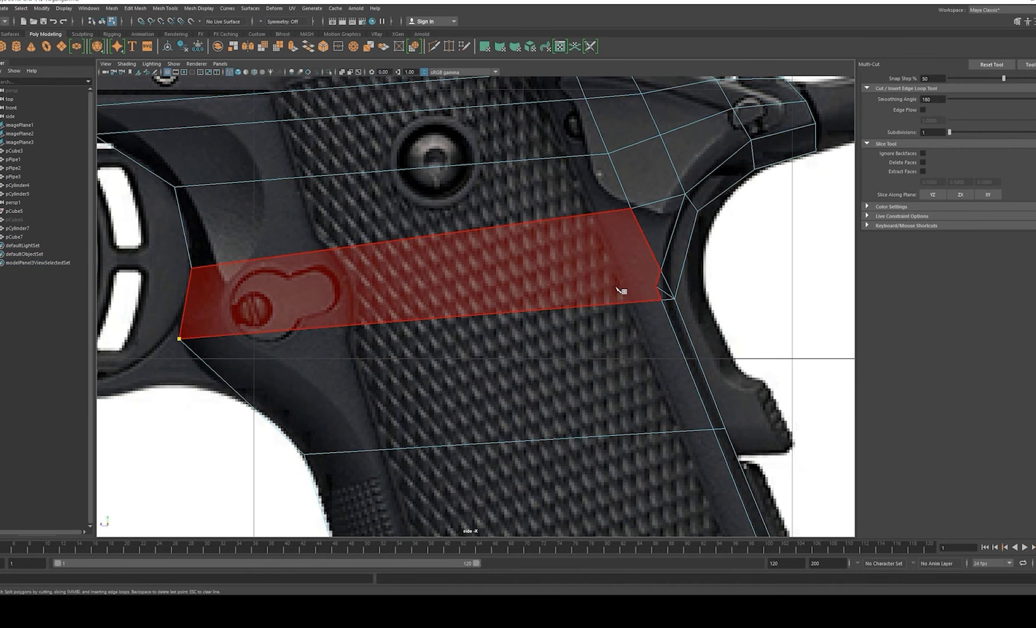
{"action": "left_click", "coordinate": [656, 287]}
{"action": "left_click", "coordinate": [631, 208]}
{"action": "key", "text": "Return"}
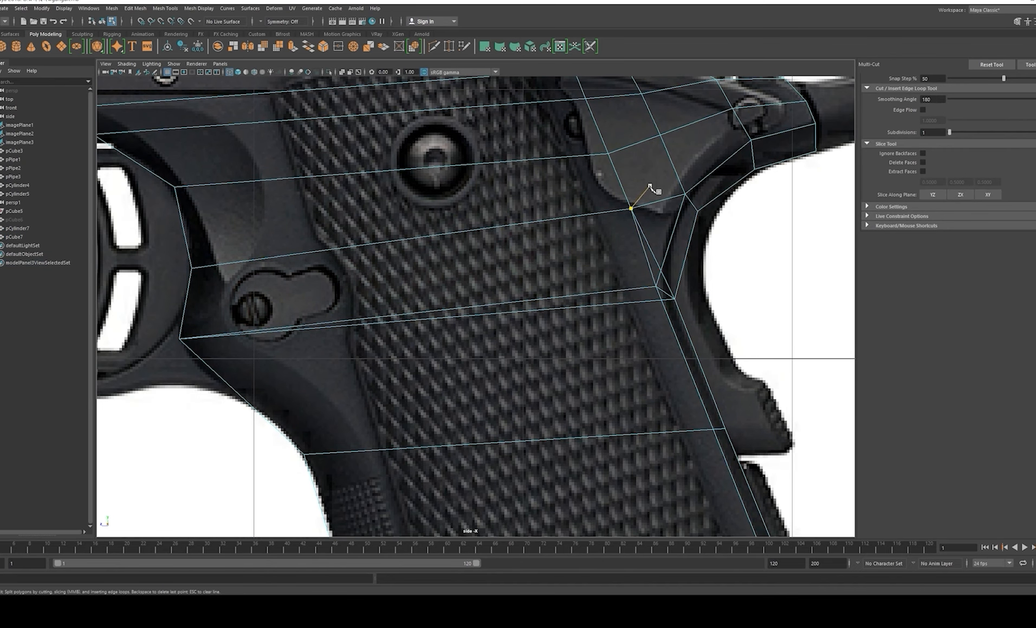
Step: Delete the redundant old cross edge just below the new cut across the grip
{"action": "key", "text": "w"}
{"action": "left_click", "coordinate": [655, 231]}
{"action": "left_click", "coordinate": [632, 295]}
{"action": "key", "text": "Delete"}
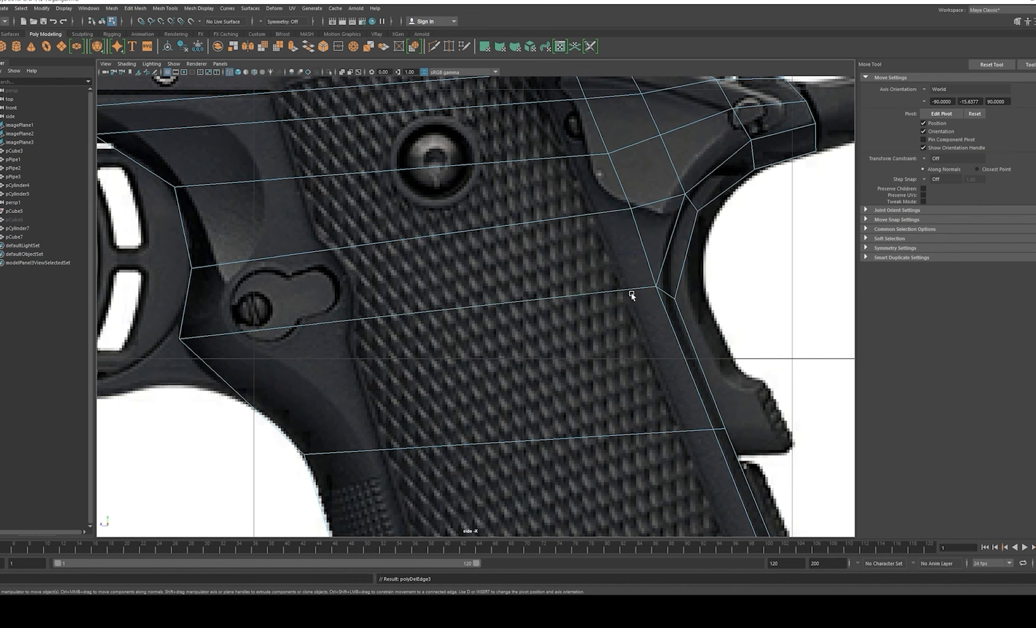
Step: Lower the new cut's rear junction vertex slightly and adjust the inner vertices along the rear curve
{"action": "middle_click_drag", "start_coordinate": [628, 262], "coordinate": [587, 286]}
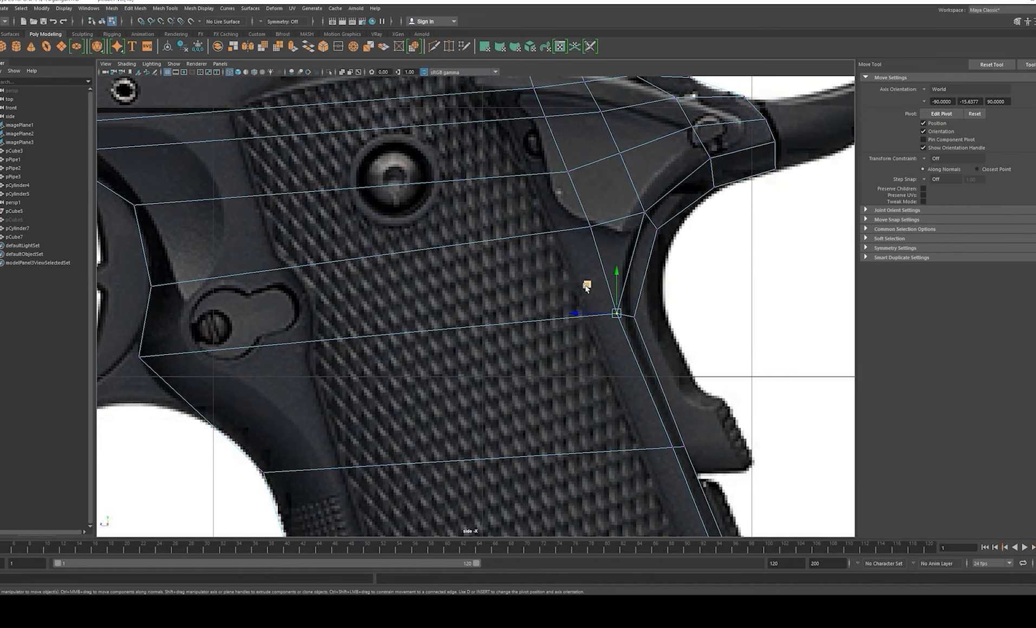
{"action": "middle_click_drag", "start_coordinate": [625, 240], "coordinate": [598, 291], "text": "alt"}
{"action": "mouse_move", "coordinate": [603, 240]}
{"action": "left_mouse_down"}
{"action": "mouse_move", "coordinate": [647, 288]}
{"action": "mouse_move", "coordinate": [594, 255]}
{"action": "left_mouse_up"}
{"action": "middle_click_drag", "start_coordinate": [653, 233], "coordinate": [627, 259], "text": "alt"}
{"action": "mouse_move", "coordinate": [641, 223]}
{"action": "left_mouse_down"}
{"action": "mouse_move", "coordinate": [671, 281]}
{"action": "mouse_move", "coordinate": [627, 226]}
{"action": "left_mouse_up"}
Step: Move the vertex below the beavertail pin down to even out the strip along the lower outline
{"action": "right_click_drag", "start_coordinate": [659, 246], "coordinate": [674, 251], "text": "alt"}
{"action": "left_click_drag", "start_coordinate": [644, 224], "coordinate": [670, 253]}
{"action": "mouse_move", "coordinate": [632, 206]}
{"action": "left_mouse_down"}
{"action": "mouse_move", "coordinate": [619, 215]}
{"action": "mouse_move", "coordinate": [633, 222]}
{"action": "left_mouse_up"}
{"action": "middle_click_drag", "start_coordinate": [640, 272], "coordinate": [624, 278], "text": "alt"}
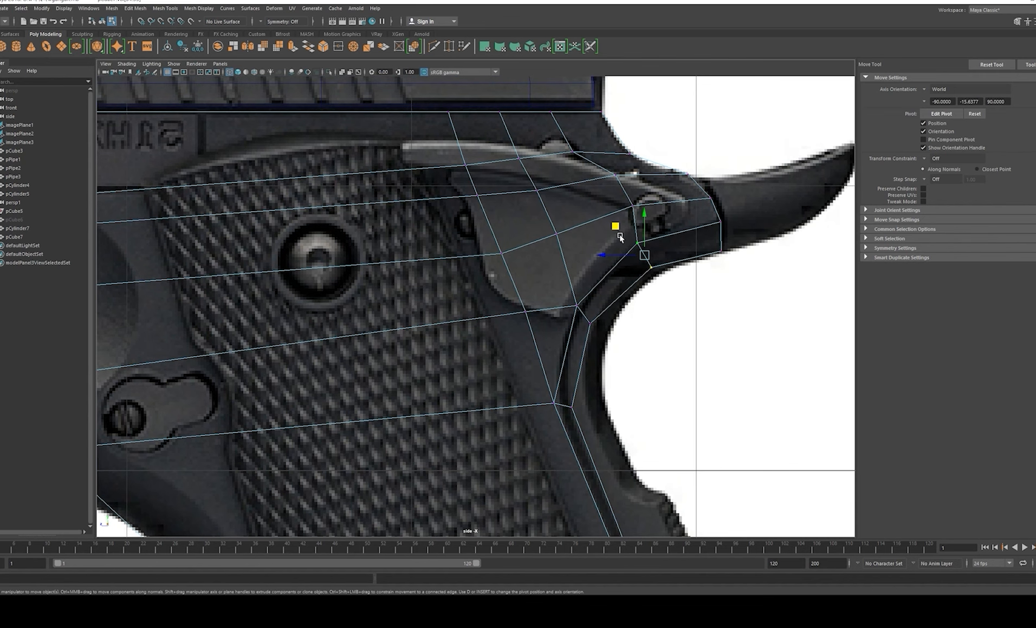
{"action": "key", "text": "ctrl+z"}
{"action": "key", "text": "ctrl+y"}
{"action": "left_click_drag", "start_coordinate": [615, 224], "coordinate": [614, 222]}
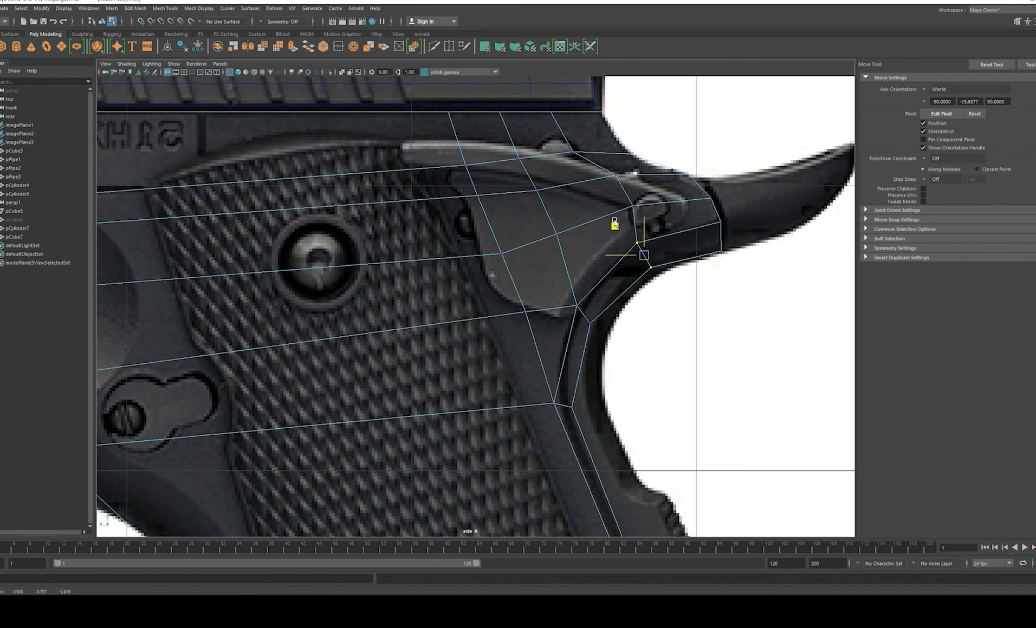
Step: Fine-tune the inner rear-curve vertex slightly down and toward the muzzle to smooth the strip around the curve
{"action": "left_click", "coordinate": [577, 307]}
{"action": "scroll", "coordinate": [659, 296], "scroll_direction": "down", "scroll_amount": 4}
{"action": "scroll", "coordinate": [683, 331], "scroll_direction": "up", "scroll_amount": 2}
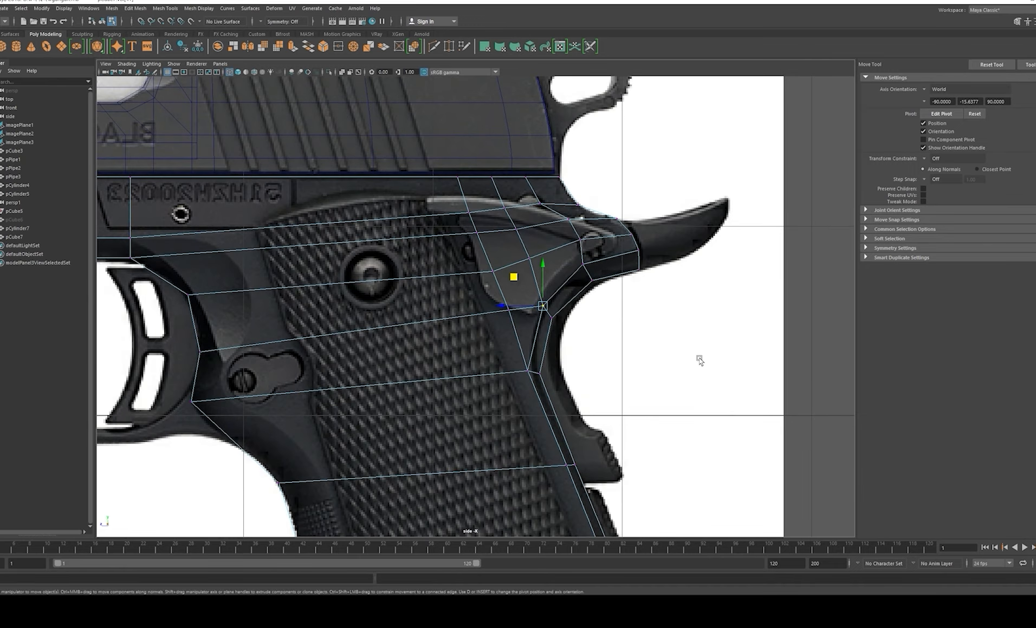
{"action": "scroll", "coordinate": [700, 360], "scroll_direction": "up", "scroll_amount": 2}
{"action": "left_click", "coordinate": [553, 271]}
{"action": "middle_click_drag", "start_coordinate": [540, 274], "coordinate": [562, 277], "text": "alt"}
{"action": "left_click", "coordinate": [538, 245]}
{"action": "left_click_drag", "start_coordinate": [488, 322], "coordinate": [520, 336]}
{"action": "left_click_drag", "start_coordinate": [485, 298], "coordinate": [477, 304]}
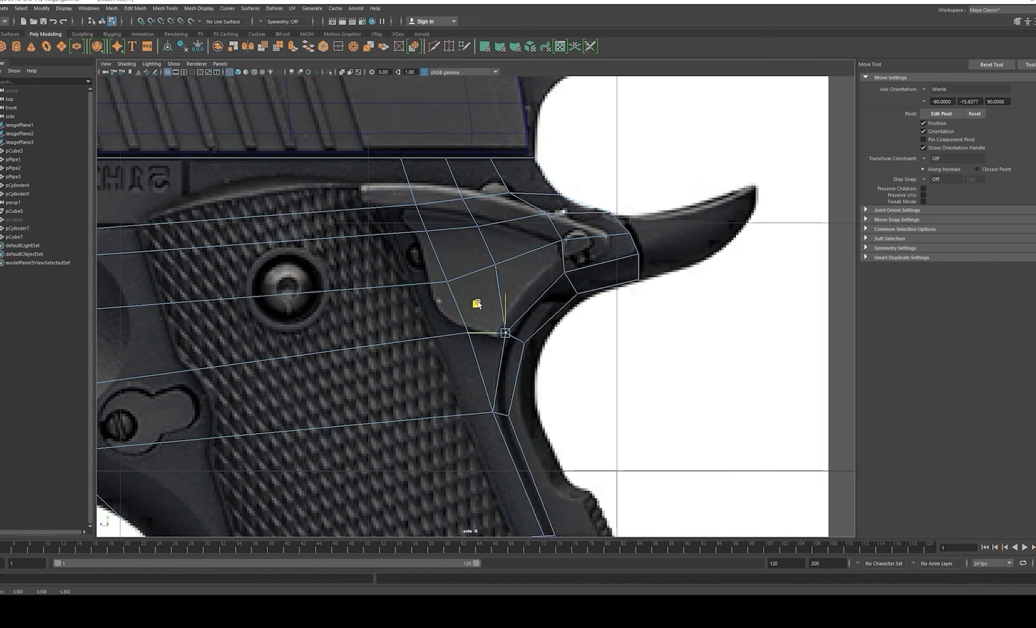
{"action": "middle_click_drag", "start_coordinate": [481, 308], "coordinate": [472, 298], "text": "alt"}
{"action": "right_click_drag", "start_coordinate": [493, 303], "coordinate": [505, 307], "text": "alt"}
{"action": "left_click_drag", "start_coordinate": [469, 294], "coordinate": [473, 293]}
{"action": "middle_click_drag", "start_coordinate": [473, 303], "coordinate": [472, 284], "text": "alt"}
Step: Shift the inner vertex above the beavertail pin slightly up and toward the muzzle, then return to object selection
{"action": "left_click", "coordinate": [480, 385]}
{"action": "middle_click_drag", "start_coordinate": [498, 230], "coordinate": [481, 283], "text": "alt"}
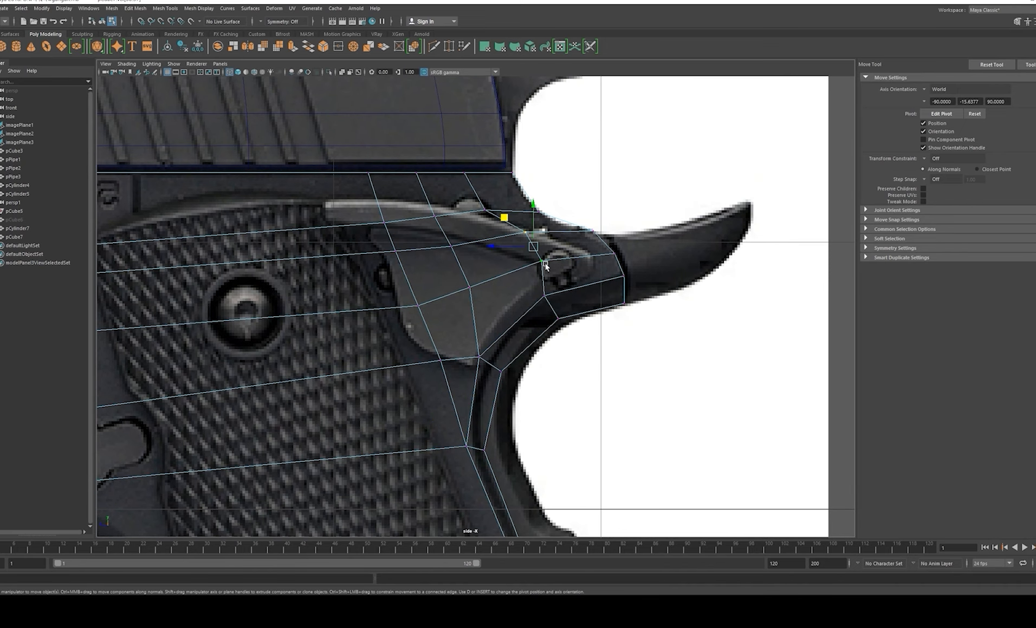
{"action": "left_click_drag", "start_coordinate": [509, 223], "coordinate": [500, 218]}
{"action": "scroll", "coordinate": [499, 219], "scroll_direction": "down", "scroll_amount": 4}
{"action": "scroll", "coordinate": [477, 228], "scroll_direction": "up", "scroll_amount": 3}
{"action": "left_click_drag", "start_coordinate": [477, 228], "coordinate": [458, 208]}
{"action": "scroll", "coordinate": [527, 267], "scroll_direction": "down", "scroll_amount": 1}
{"action": "key", "text": "F8"}
Step: Use Multi-Cut to cut an inner edge from the frame corner above the trigger down along the grip's front outline
{"action": "scroll", "coordinate": [617, 282], "scroll_direction": "down", "scroll_amount": 5}
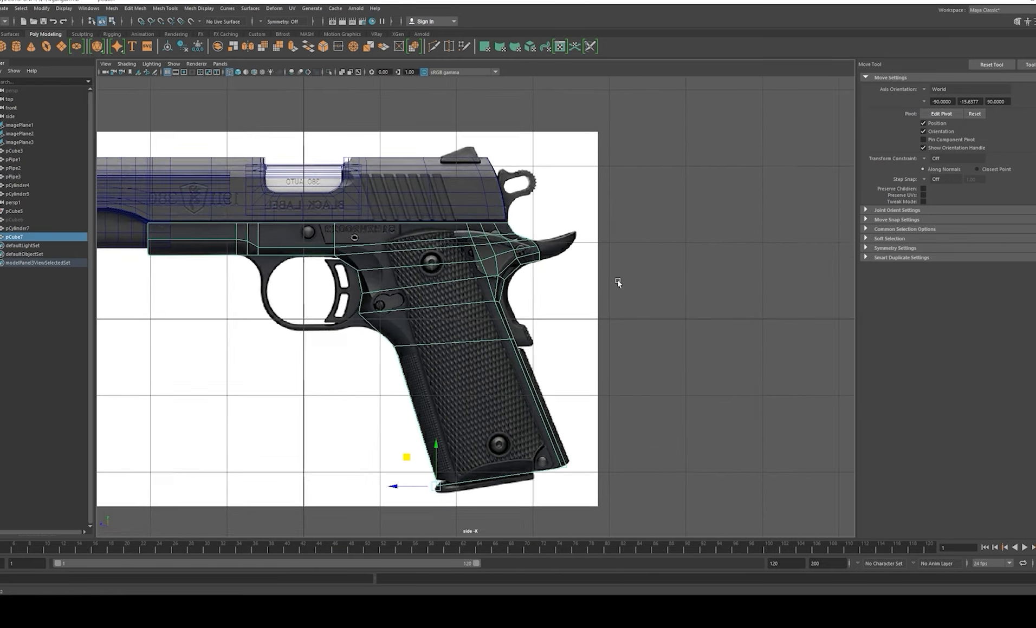
{"action": "scroll", "coordinate": [617, 282], "scroll_direction": "up", "scroll_amount": 6}
{"action": "scroll", "coordinate": [618, 275], "scroll_direction": "down", "scroll_amount": 2}
{"action": "scroll", "coordinate": [477, 260], "scroll_direction": "up", "scroll_amount": 3}
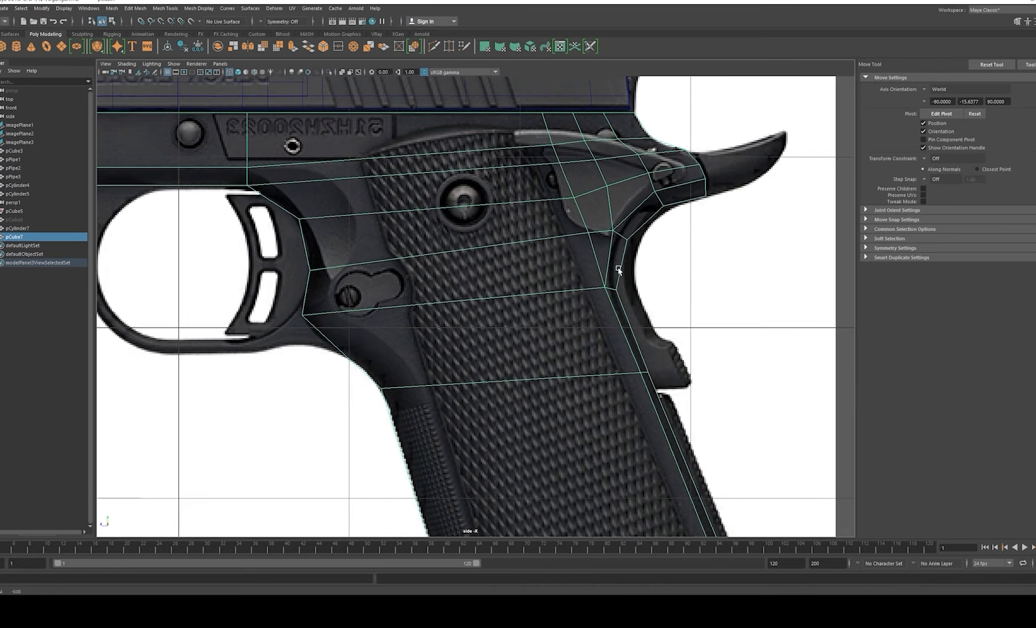
{"action": "scroll", "coordinate": [476, 268], "scroll_direction": "down", "scroll_amount": 2}
{"action": "scroll", "coordinate": [564, 307], "scroll_direction": "up", "scroll_amount": 5}
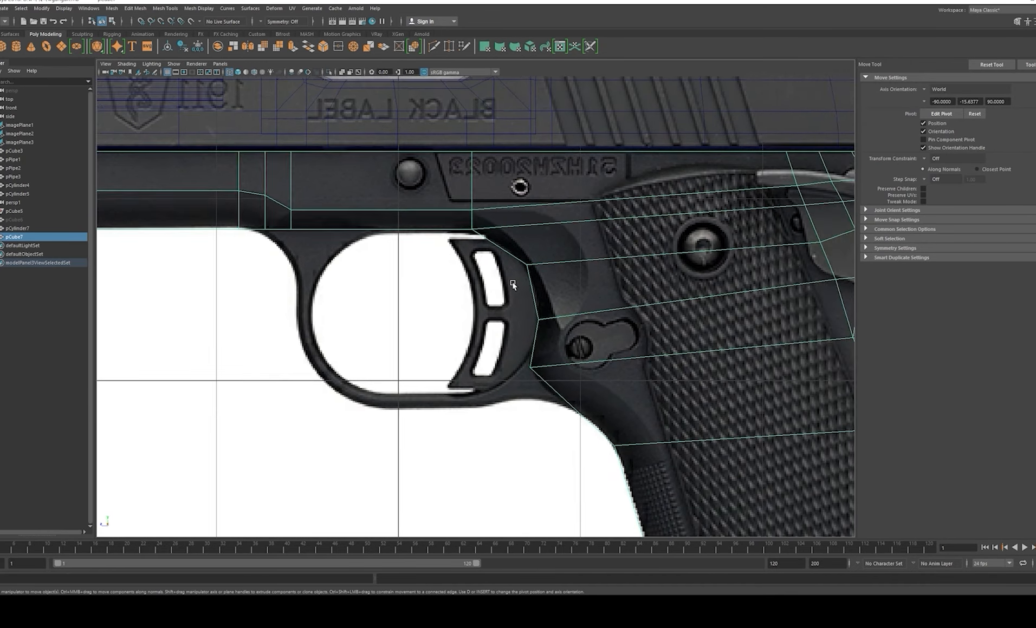
{"action": "middle_click_drag", "start_coordinate": [553, 324], "coordinate": [551, 320], "text": "alt"}
{"action": "key", "text": "ctrl+shift+x"}
{"action": "left_click", "coordinate": [416, 158]}
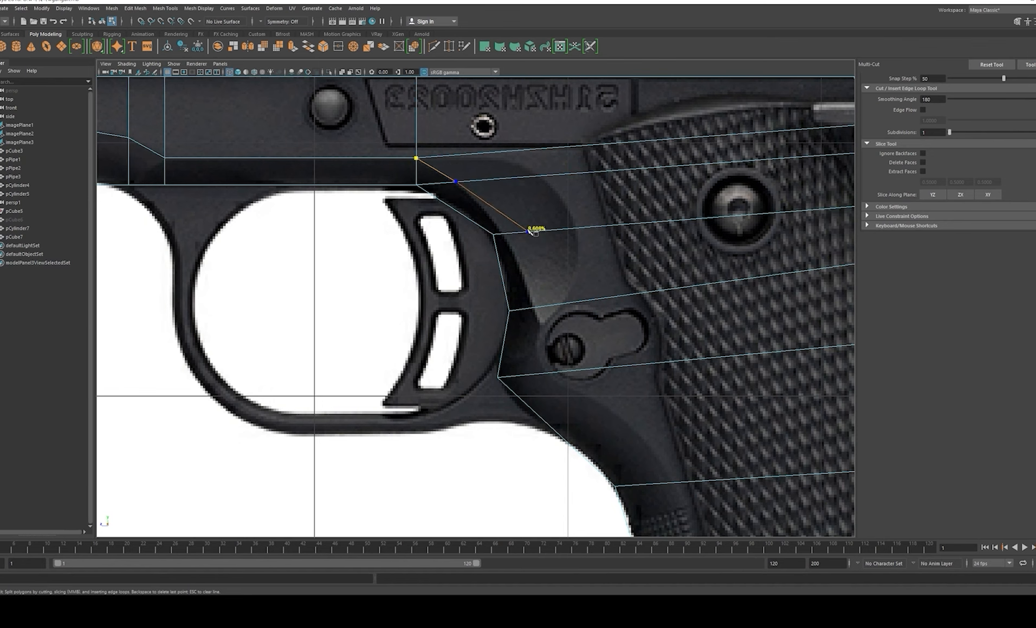
{"action": "middle_click_drag", "start_coordinate": [556, 311], "coordinate": [517, 296], "text": "alt"}
{"action": "left_click", "coordinate": [529, 274]}
{"action": "scroll", "coordinate": [546, 292], "scroll_direction": "up", "scroll_amount": 1}
{"action": "middle_click_drag", "start_coordinate": [550, 233], "coordinate": [537, 269], "text": "alt"}
{"action": "right_click", "coordinate": [536, 269]}
Step: Use Multi-Cut to cut the outer curve of the recess behind the trigger, from the frame corner around to the front strip's lower tip
{"action": "middle_click_drag", "start_coordinate": [402, 169], "coordinate": [530, 243], "text": "alt"}
{"action": "left_click", "coordinate": [493, 247]}
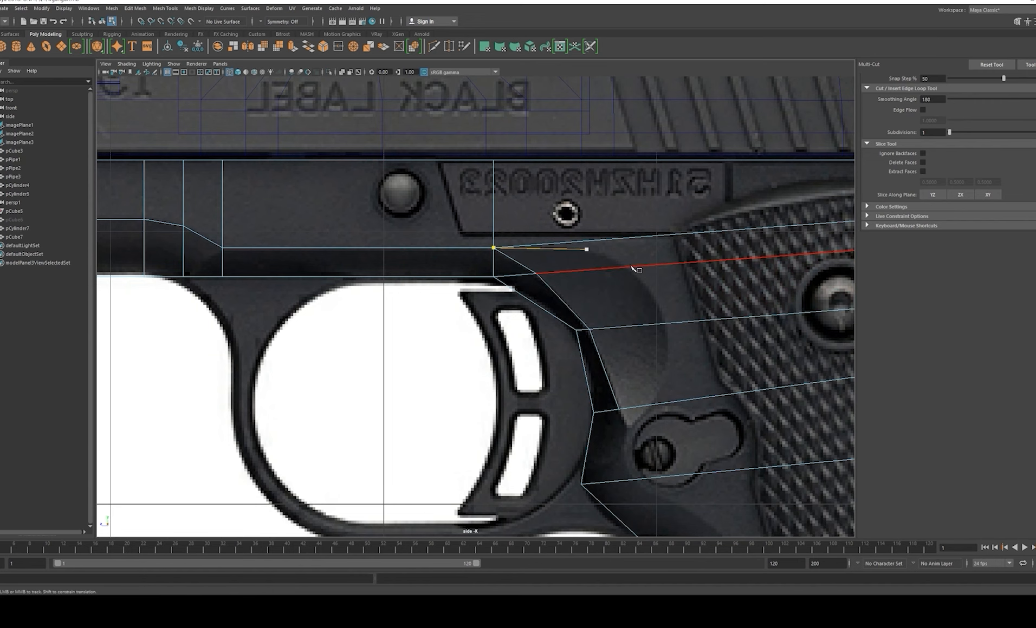
{"action": "middle_click_drag", "start_coordinate": [648, 303], "coordinate": [646, 252], "text": "alt"}
{"action": "left_click", "coordinate": [649, 290]}
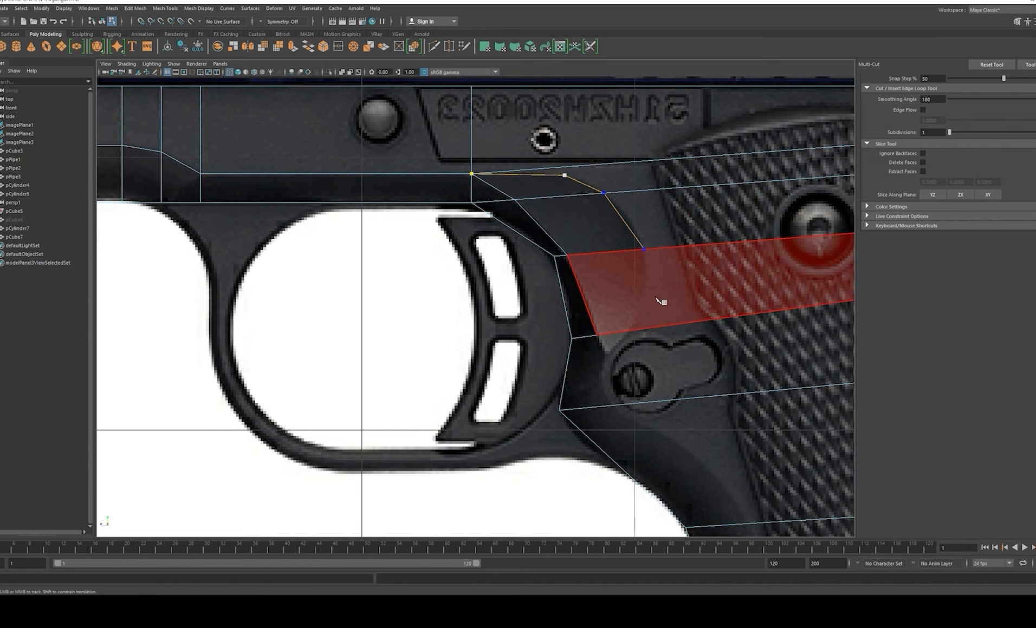
{"action": "left_click", "coordinate": [628, 329]}
{"action": "scroll", "coordinate": [629, 333], "scroll_direction": "down", "scroll_amount": 2}
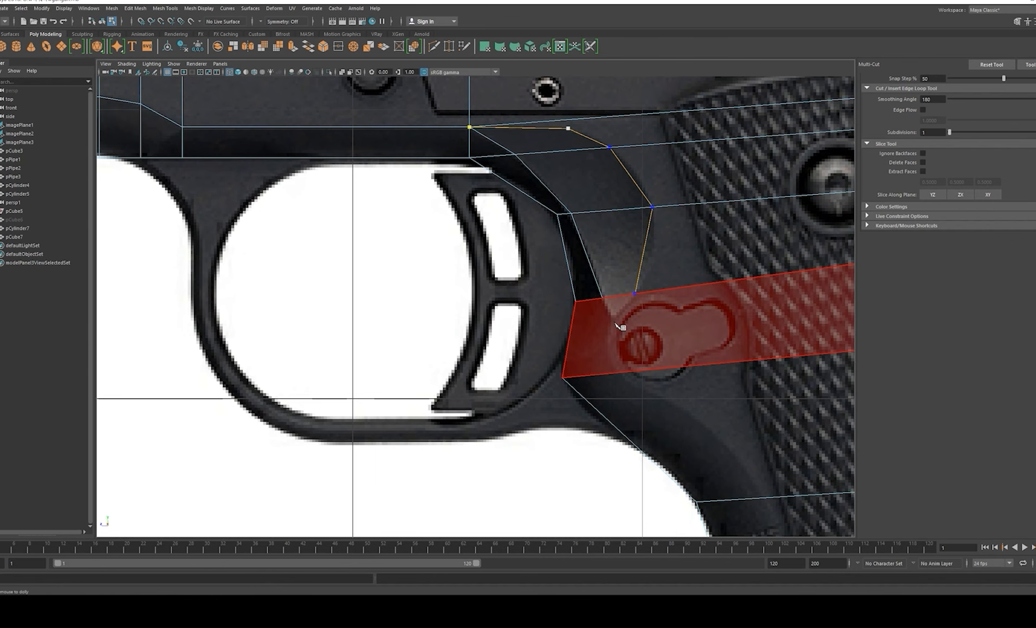
{"action": "scroll", "coordinate": [623, 333], "scroll_direction": "up", "scroll_amount": 2}
{"action": "right_click", "coordinate": [601, 299]}
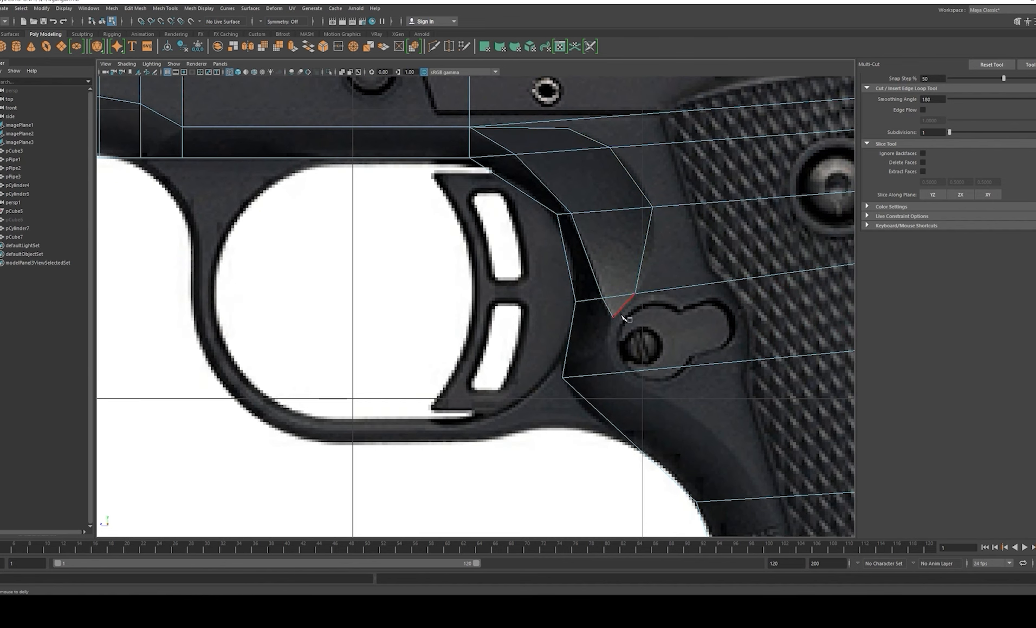
Step: Continue the inner front edge with Multi-Cut from the recess's lower tip down the grip to its bottom edge, parallel to the front outline
{"action": "left_click", "coordinate": [613, 318]}
{"action": "left_click", "coordinate": [609, 373]}
{"action": "middle_click_drag", "start_coordinate": [609, 372], "coordinate": [544, 285], "text": "alt"}
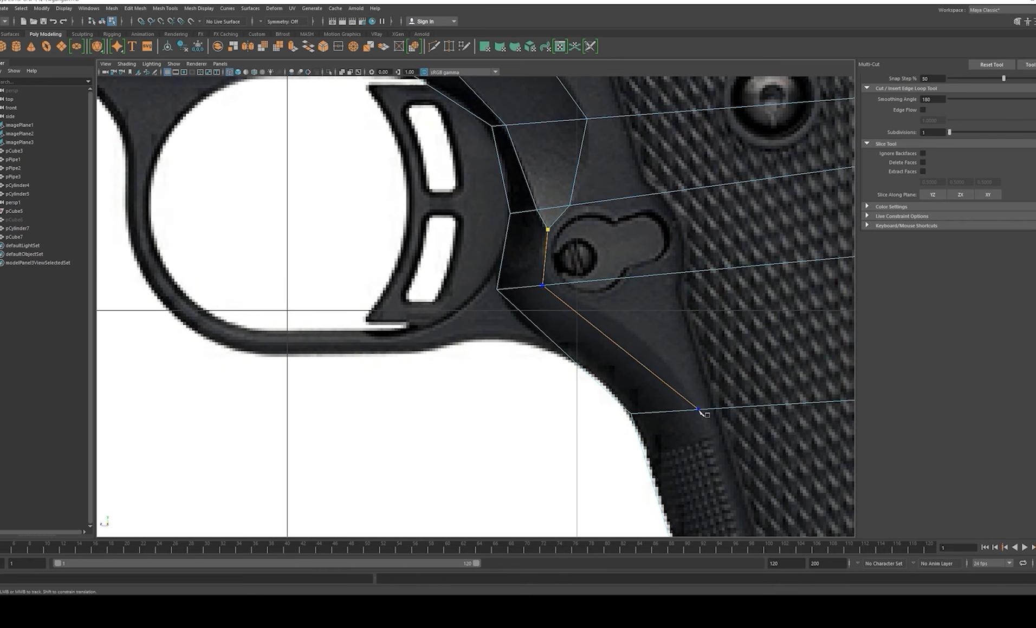
{"action": "scroll", "coordinate": [698, 410], "scroll_direction": "down", "scroll_amount": 10}
{"action": "middle_click_drag", "start_coordinate": [671, 402], "coordinate": [619, 345], "text": "alt"}
{"action": "scroll", "coordinate": [619, 410], "scroll_direction": "up", "scroll_amount": 4}
{"action": "middle_click_drag", "start_coordinate": [562, 453], "coordinate": [571, 422], "text": "alt"}
{"action": "scroll", "coordinate": [616, 459], "scroll_direction": "up", "scroll_amount": 2}
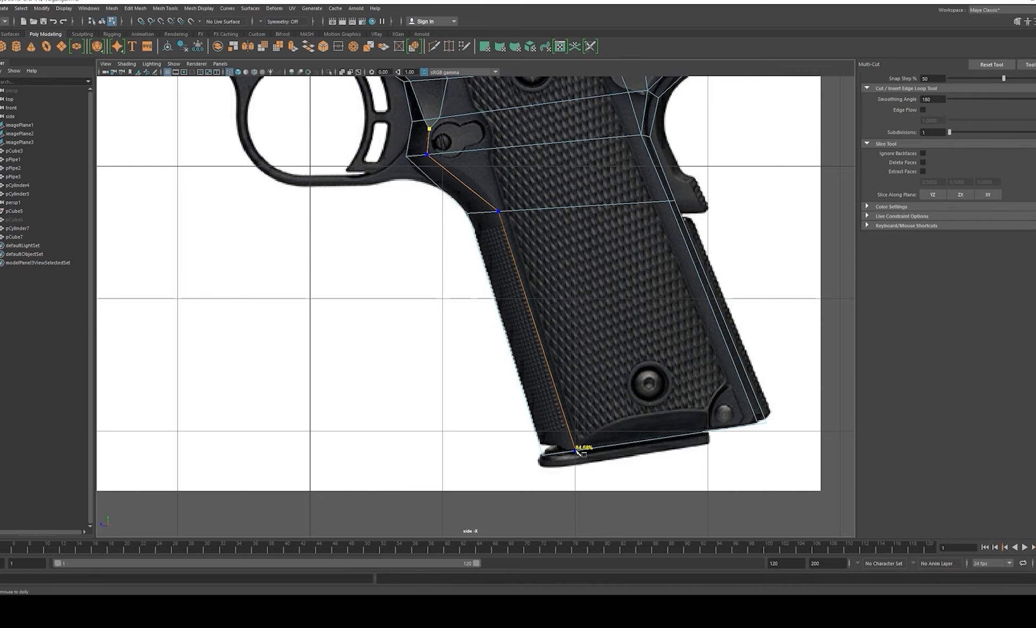
{"action": "right_click", "coordinate": [612, 366]}
{"action": "middle_click_drag", "start_coordinate": [569, 313], "coordinate": [659, 491], "text": "alt"}
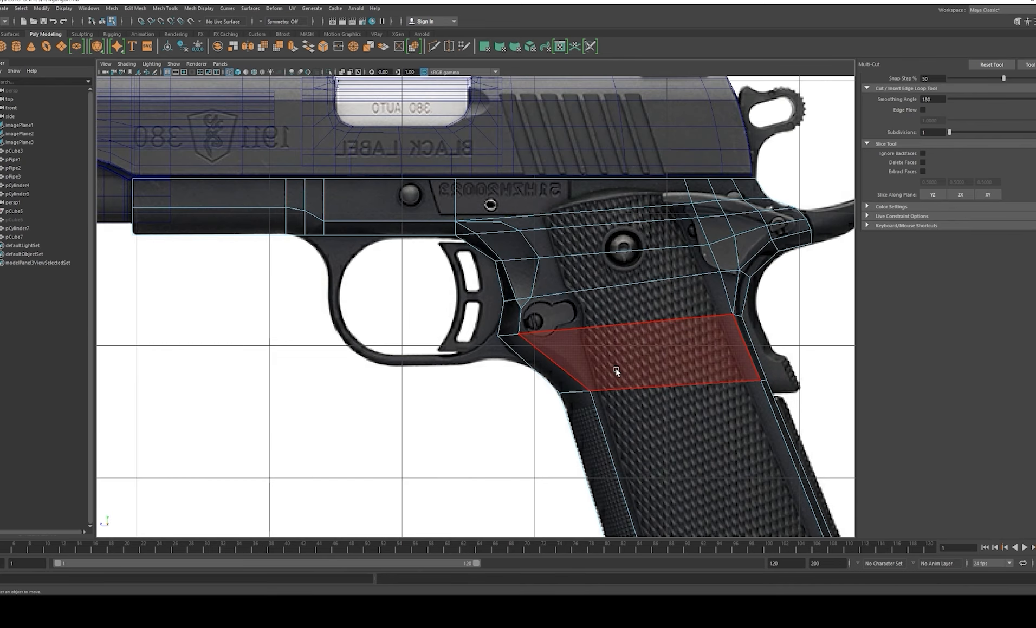
{"action": "key", "text": "w"}
Step: Level the recess's upper vertex with the two frame vertices above the trigger guard by scaling them flat vertically
{"action": "middle_click_drag", "start_coordinate": [516, 245], "coordinate": [567, 326], "text": "alt"}
{"action": "scroll", "coordinate": [574, 352], "scroll_direction": "up", "scroll_amount": 3}
{"action": "middle_click_drag", "start_coordinate": [596, 389], "coordinate": [606, 412], "text": "alt"}
{"action": "scroll", "coordinate": [606, 412], "scroll_direction": "up", "scroll_amount": 5}
{"action": "middle_click_drag", "start_coordinate": [592, 343], "coordinate": [621, 359], "text": "alt"}
{"action": "left_click", "coordinate": [607, 356]}
{"action": "scroll", "coordinate": [629, 358], "scroll_direction": "up", "scroll_amount": 1}
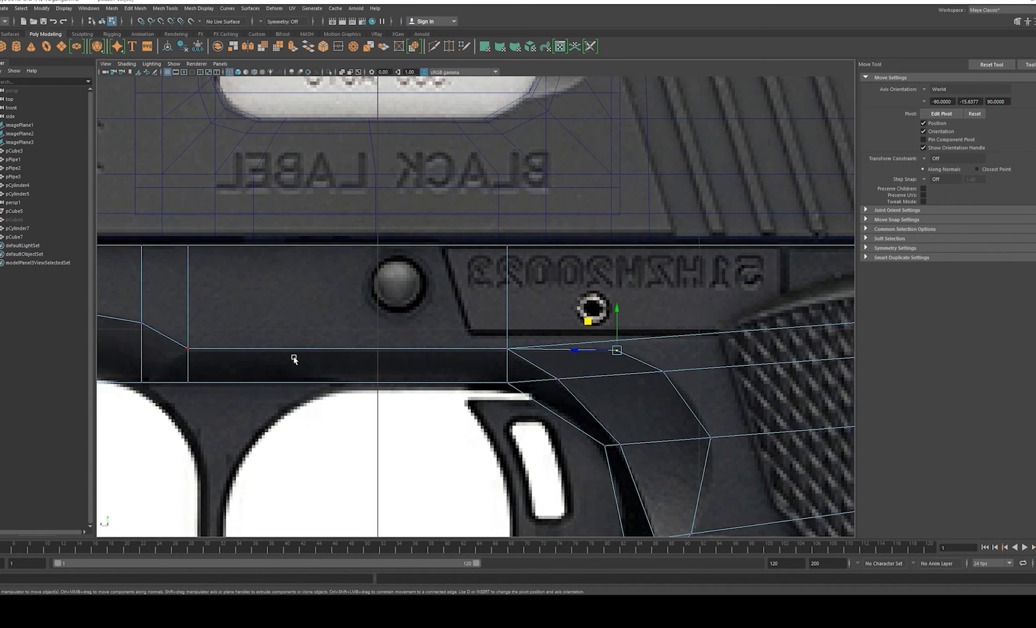
{"action": "scroll", "coordinate": [640, 343], "scroll_direction": "up", "scroll_amount": 1}
{"action": "middle_click_drag", "start_coordinate": [628, 344], "coordinate": [559, 337], "text": "alt"}
{"action": "middle_click_drag", "start_coordinate": [288, 342], "coordinate": [465, 320], "text": "alt"}
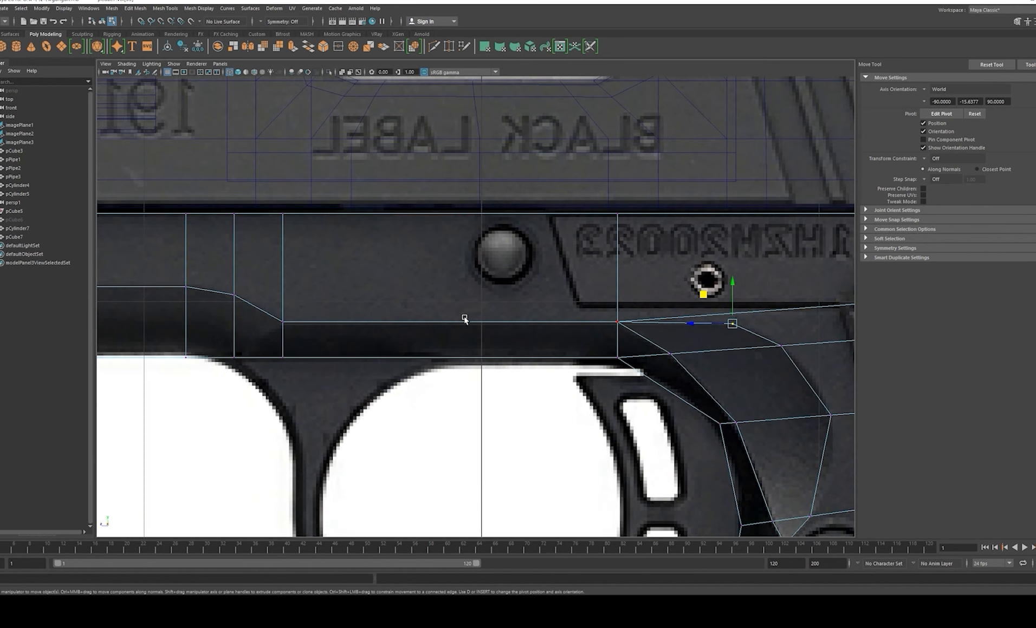
{"action": "left_click", "coordinate": [301, 324]}
{"action": "left_click", "coordinate": [615, 323], "text": "shift"}
{"action": "key", "text": "r"}
{"action": "left_click_drag", "start_coordinate": [508, 285], "coordinate": [515, 357]}
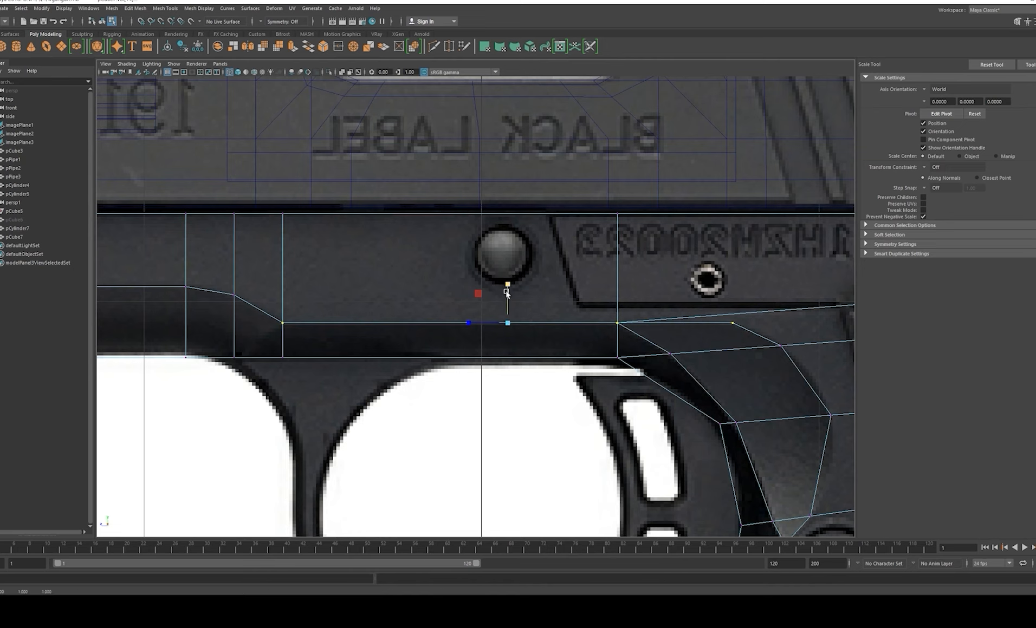
{"action": "key", "text": "w"}
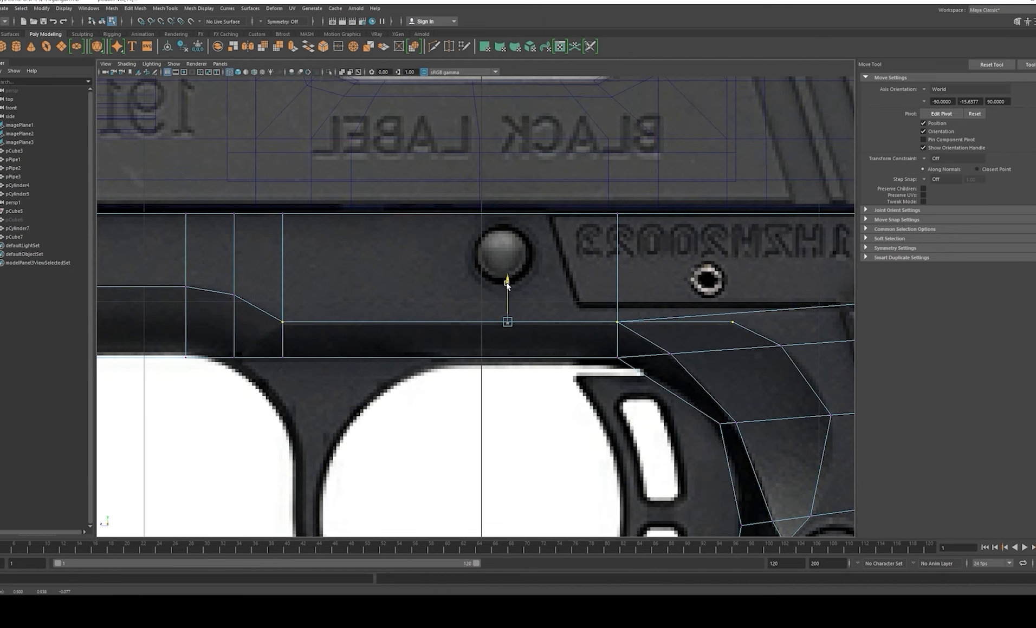
{"action": "middle_click_drag", "start_coordinate": [681, 328], "coordinate": [459, 284], "text": "alt"}
{"action": "right_click_drag", "start_coordinate": [566, 309], "coordinate": [606, 278]}
Step: Fit the recess's outer-curve vertices to the reference, moving the lowest one up and toward the grip
{"action": "scroll", "coordinate": [599, 281], "scroll_direction": "down", "scroll_amount": 6}
{"action": "mouse_move", "coordinate": [538, 296]}
{"action": "middle_mouse_down", "text": "alt"}
{"action": "mouse_move", "coordinate": [516, 267]}
{"action": "mouse_move", "coordinate": [527, 291]}
{"action": "middle_mouse_up", "text": "alt"}
{"action": "scroll", "coordinate": [531, 277], "scroll_direction": "up", "scroll_amount": 4}
{"action": "scroll", "coordinate": [531, 277], "scroll_direction": "up", "scroll_amount": 4}
{"action": "scroll", "coordinate": [528, 293], "scroll_direction": "up", "scroll_amount": 2}
{"action": "right_click_drag", "start_coordinate": [582, 326], "coordinate": [515, 309]}
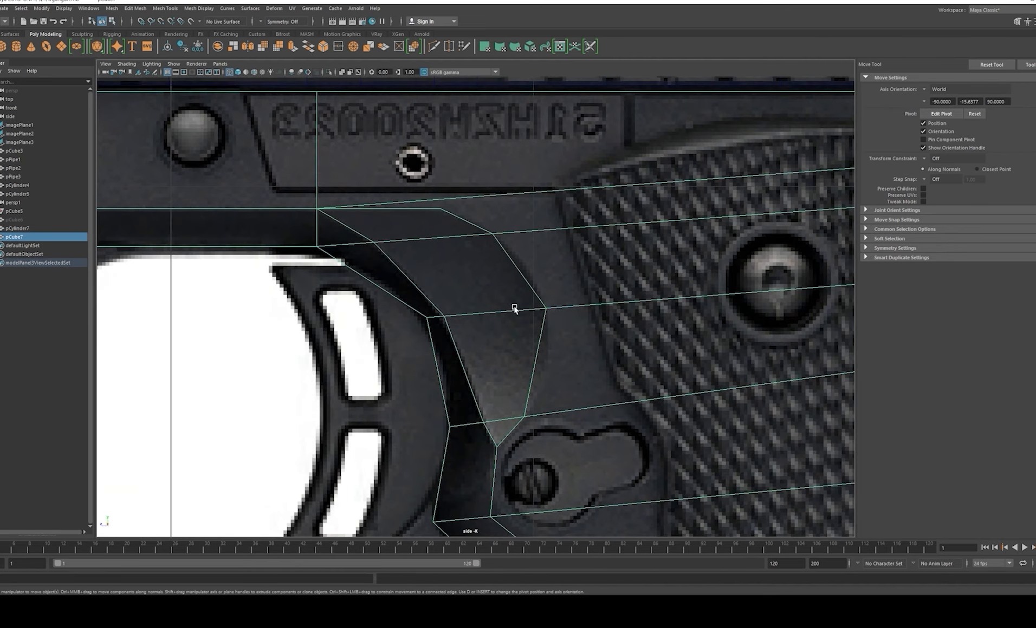
{"action": "left_click_drag", "start_coordinate": [518, 290], "coordinate": [577, 328]}
{"action": "left_click_drag", "start_coordinate": [517, 279], "coordinate": [513, 278]}
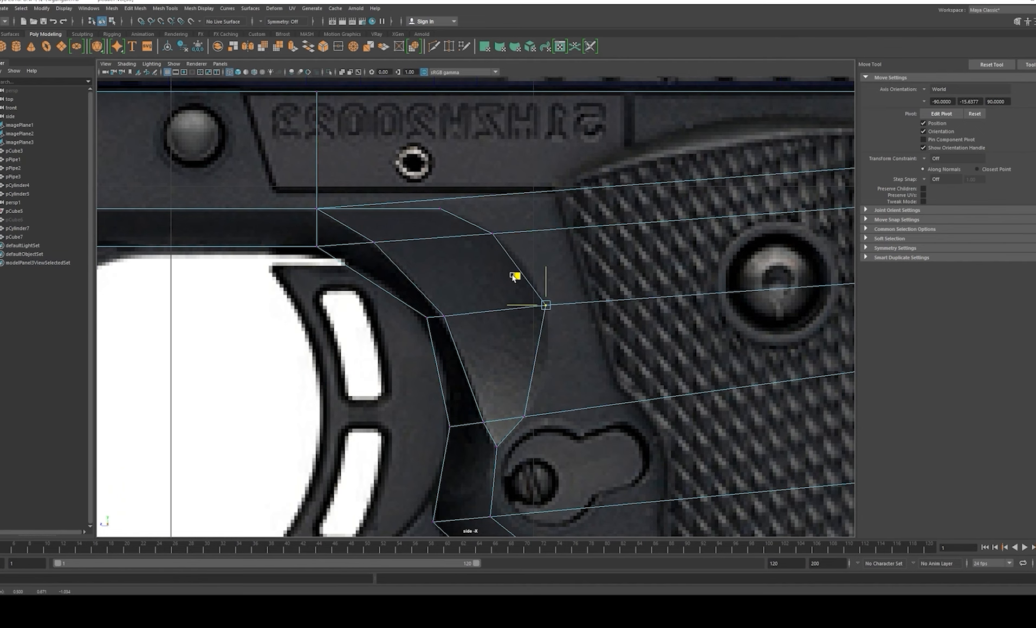
{"action": "middle_click_drag", "start_coordinate": [514, 278], "coordinate": [519, 293], "text": "alt"}
{"action": "mouse_move", "coordinate": [484, 227]}
{"action": "left_mouse_down"}
{"action": "mouse_move", "coordinate": [513, 266]}
{"action": "mouse_move", "coordinate": [476, 225]}
{"action": "left_mouse_up"}
{"action": "middle_click_drag", "start_coordinate": [514, 374], "coordinate": [492, 324], "text": "alt"}
{"action": "left_click_drag", "start_coordinate": [527, 389], "coordinate": [496, 332]}
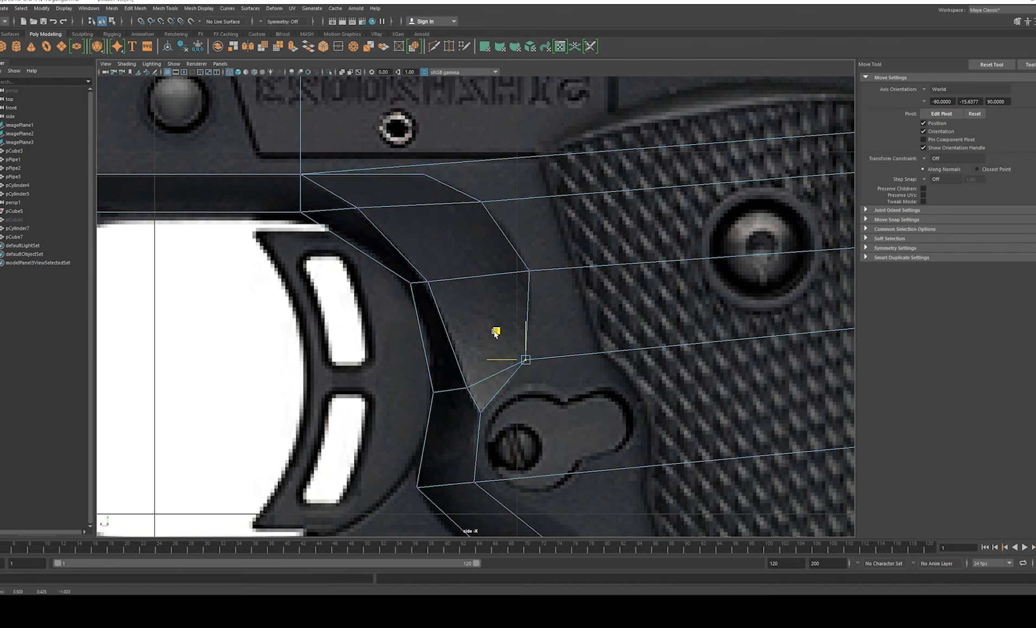
Step: Use Multi-Cut to connect the recess's upper corner vertex to the vertex at the grip's upper rear
{"action": "middle_click_drag", "start_coordinate": [491, 299], "coordinate": [523, 328], "text": "alt"}
{"action": "scroll", "coordinate": [523, 324], "scroll_direction": "up", "scroll_amount": 1}
{"action": "scroll", "coordinate": [543, 306], "scroll_direction": "down", "scroll_amount": 3}
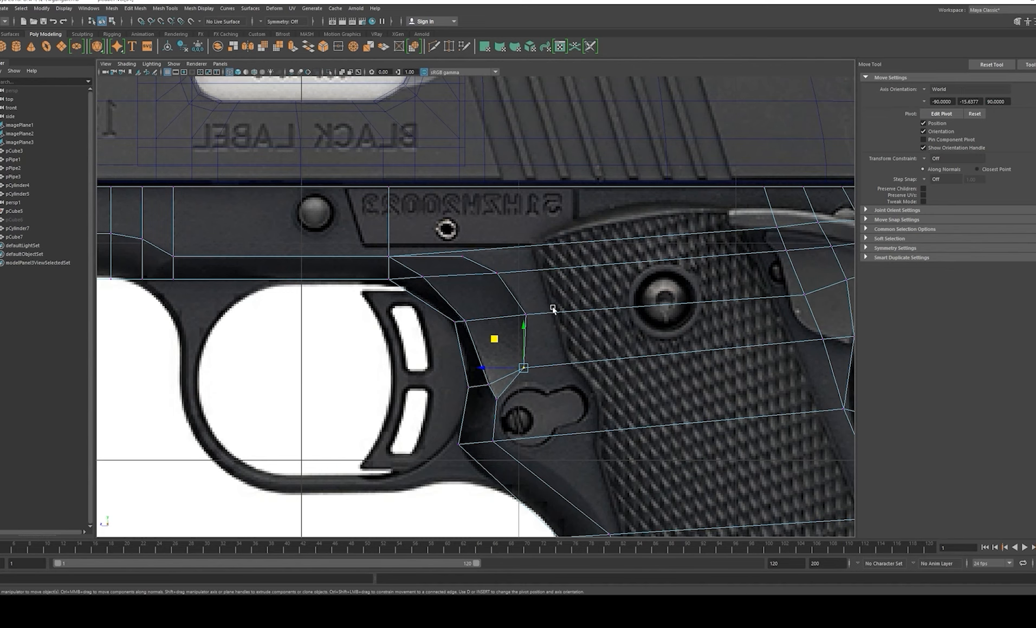
{"action": "right_click_drag", "start_coordinate": [552, 307], "coordinate": [588, 308], "text": "alt"}
{"action": "middle_click_drag", "start_coordinate": [542, 266], "coordinate": [533, 302], "text": "alt"}
{"action": "right_click_drag", "start_coordinate": [534, 309], "coordinate": [564, 337], "text": "alt"}
{"action": "right_click_drag", "start_coordinate": [518, 316], "coordinate": [579, 268]}
{"action": "key", "text": "ctrl+shift+x"}
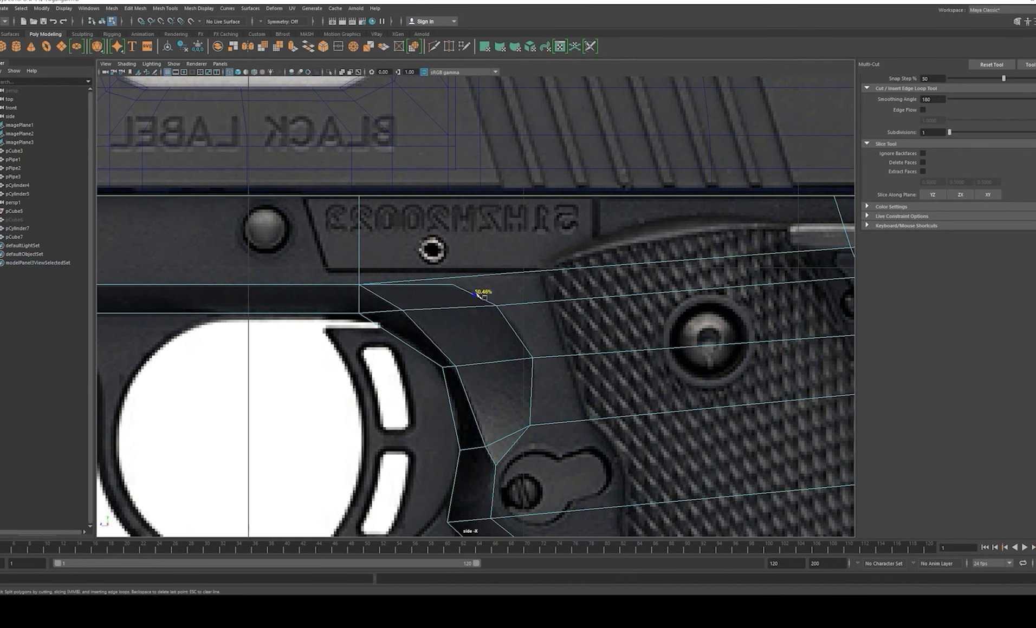
{"action": "left_click", "coordinate": [454, 285]}
{"action": "middle_click_drag", "start_coordinate": [717, 277], "coordinate": [611, 274], "text": "alt"}
{"action": "left_click", "coordinate": [733, 254]}
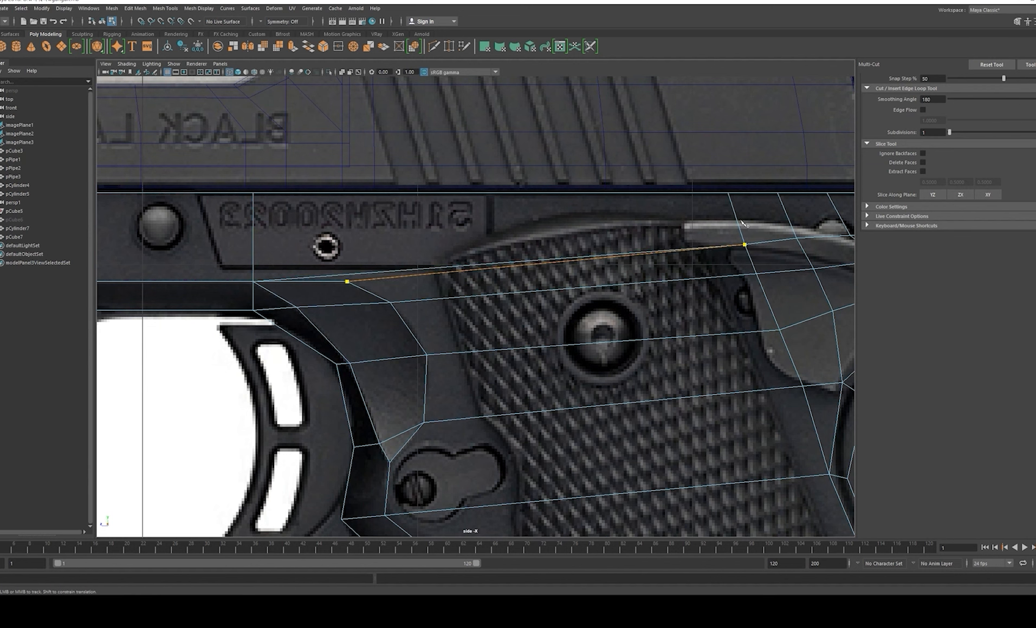
{"action": "key", "text": "w"}
Step: Delete the old edge running from the frame corner above the trigger toward the grip's upper rear
{"action": "left_click", "coordinate": [388, 271]}
{"action": "key", "text": "Delete"}
{"action": "middle_click_drag", "start_coordinate": [482, 253], "coordinate": [590, 268], "text": "alt"}
Step: Use Multi-Cut to cut a vertical edge from the recess's upper corner vertex up to the frame's top edge
{"action": "key", "text": "ctrl+shift+x"}
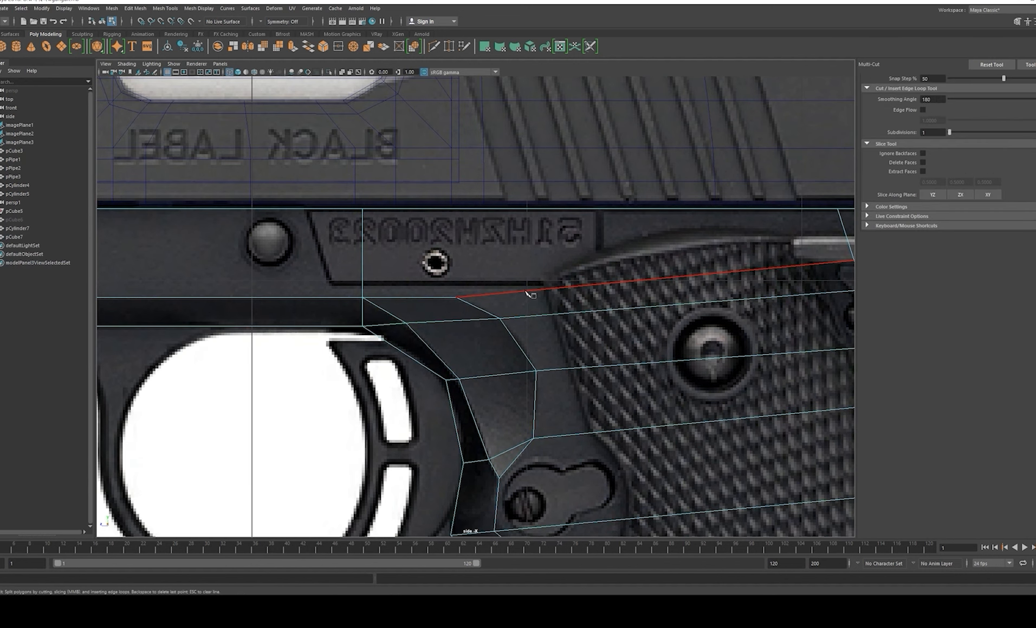
{"action": "left_click", "coordinate": [456, 297]}
{"action": "left_click", "coordinate": [481, 209]}
{"action": "key", "text": "w"}
Step: Isolate the frame and align the new edge's top vertex vertically above the recess corner, then restore the full view
{"action": "left_click", "coordinate": [481, 210]}
{"action": "mouse_move", "coordinate": [461, 209]}
{"action": "left_mouse_down"}
{"action": "mouse_move", "coordinate": [426, 214]}
{"action": "mouse_move", "coordinate": [479, 220]}
{"action": "mouse_move", "coordinate": [467, 221]}
{"action": "left_mouse_up"}
{"action": "key", "text": "space"}
{"action": "key", "text": "space"}
{"action": "scroll", "coordinate": [603, 401], "scroll_direction": "up", "scroll_amount": 1}
{"action": "right_click_drag", "start_coordinate": [495, 305], "coordinate": [442, 240]}
{"action": "key", "text": "ctrl+1"}
{"action": "left_click_drag", "start_coordinate": [403, 204], "coordinate": [516, 206]}
{"action": "key", "text": "space"}
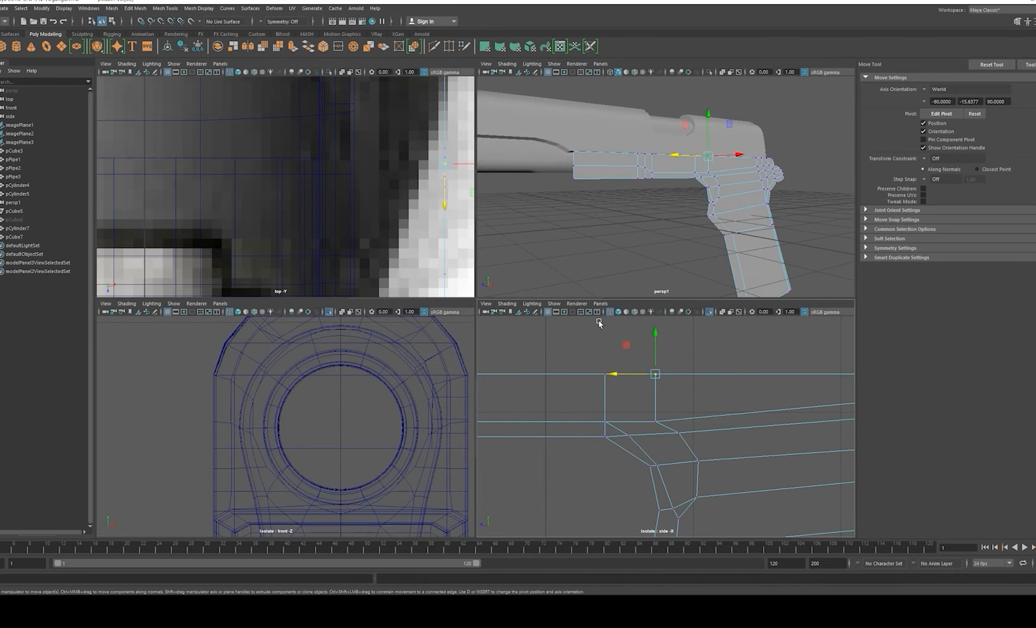
{"action": "key", "text": "space"}
{"action": "left_click", "coordinate": [649, 217]}
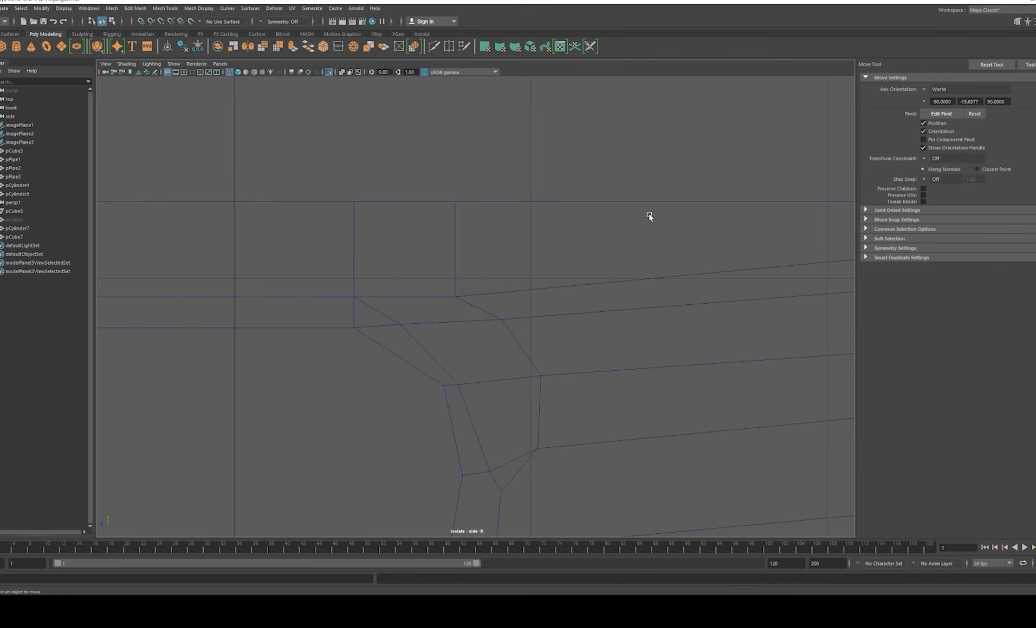
{"action": "key", "text": "ctrl+1"}
Step: Move the recess's upper outer vertex slightly down and rearward, lower the vertex beneath it slightly, and return to object selection
{"action": "scroll", "coordinate": [566, 310], "scroll_direction": "down", "scroll_amount": 8}
{"action": "left_click", "coordinate": [555, 328]}
{"action": "middle_click_drag", "start_coordinate": [555, 329], "coordinate": [571, 300], "text": "alt"}
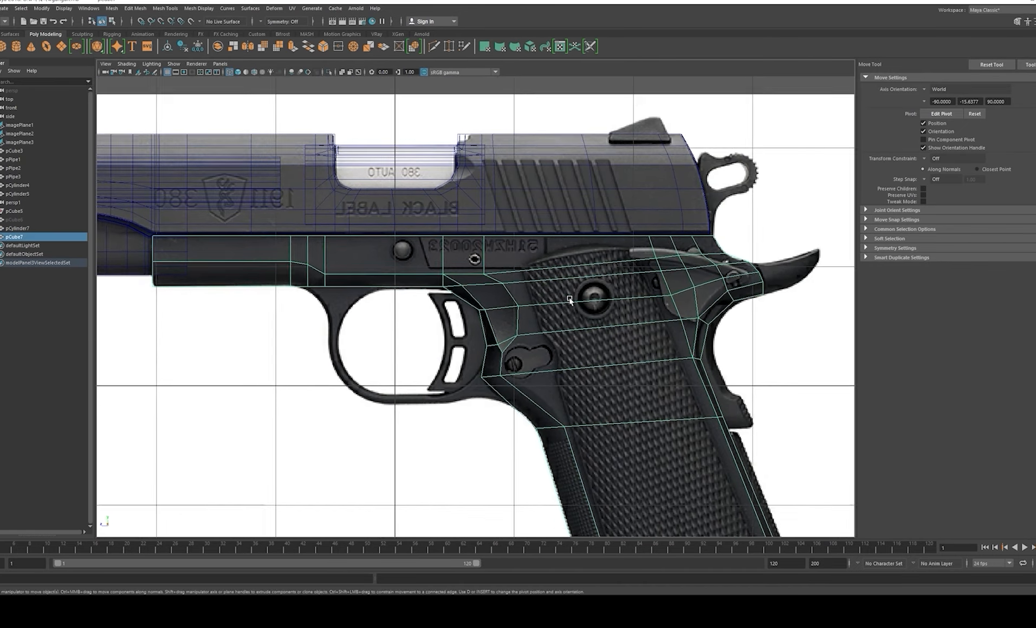
{"action": "scroll", "coordinate": [578, 338], "scroll_direction": "up", "scroll_amount": 6}
{"action": "middle_click_drag", "start_coordinate": [655, 364], "coordinate": [662, 358], "text": "alt"}
{"action": "middle_click_drag", "start_coordinate": [587, 317], "coordinate": [618, 277], "text": "alt"}
{"action": "scroll", "coordinate": [652, 310], "scroll_direction": "up", "scroll_amount": 2}
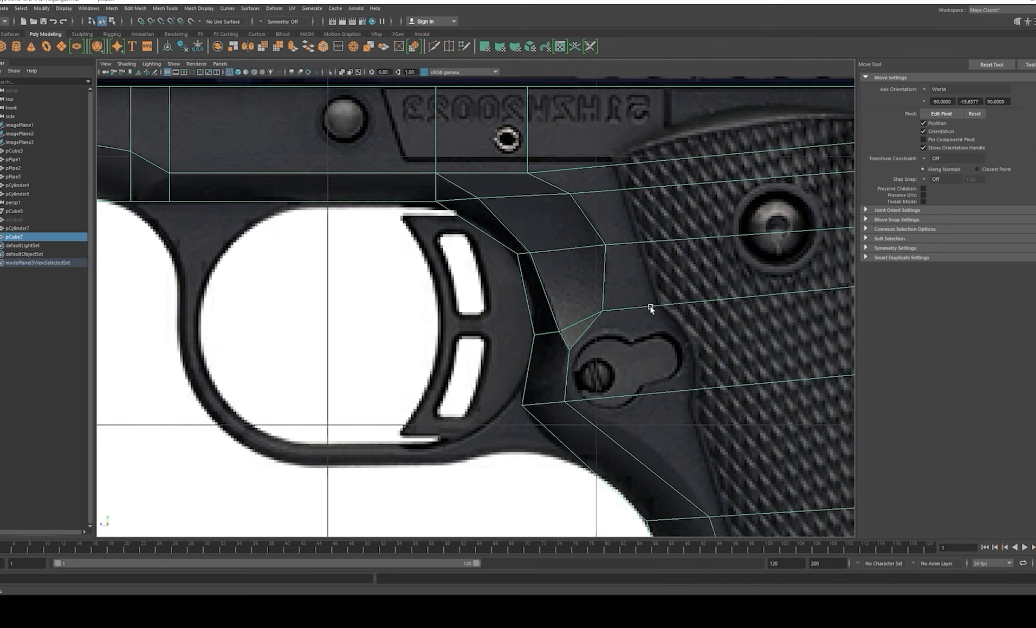
{"action": "middle_click_drag", "start_coordinate": [652, 310], "coordinate": [620, 387], "text": "alt"}
{"action": "scroll", "coordinate": [594, 326], "scroll_direction": "up", "scroll_amount": 1}
{"action": "right_click_drag", "start_coordinate": [594, 302], "coordinate": [538, 301]}
{"action": "left_click_drag", "start_coordinate": [526, 260], "coordinate": [551, 280]}
{"action": "middle_click_drag", "start_coordinate": [511, 243], "coordinate": [519, 251]}
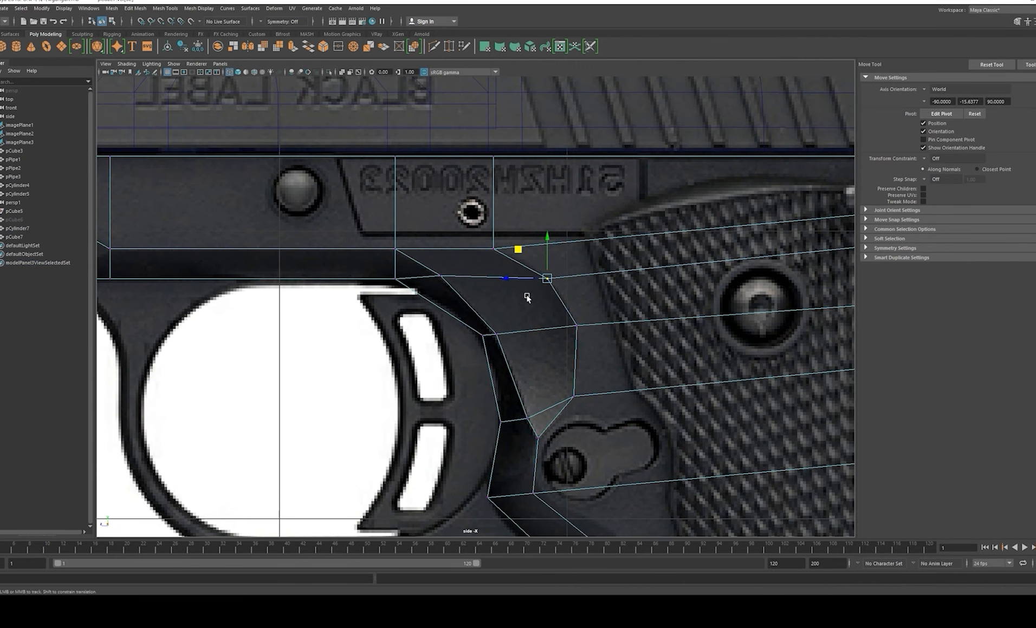
{"action": "middle_click_drag", "start_coordinate": [526, 297], "coordinate": [520, 284], "text": "alt"}
{"action": "left_click_drag", "start_coordinate": [559, 302], "coordinate": [584, 327]}
{"action": "left_click_drag", "start_coordinate": [541, 286], "coordinate": [542, 296]}
{"action": "right_click_drag", "start_coordinate": [611, 335], "coordinate": [638, 312]}
{"action": "right_click_drag", "start_coordinate": [638, 312], "coordinate": [530, 277], "text": "alt"}
{"action": "right_click_drag", "start_coordinate": [629, 343], "coordinate": [744, 389], "text": "alt"}
{"action": "middle_click_drag", "start_coordinate": [542, 321], "coordinate": [534, 302], "text": "alt"}
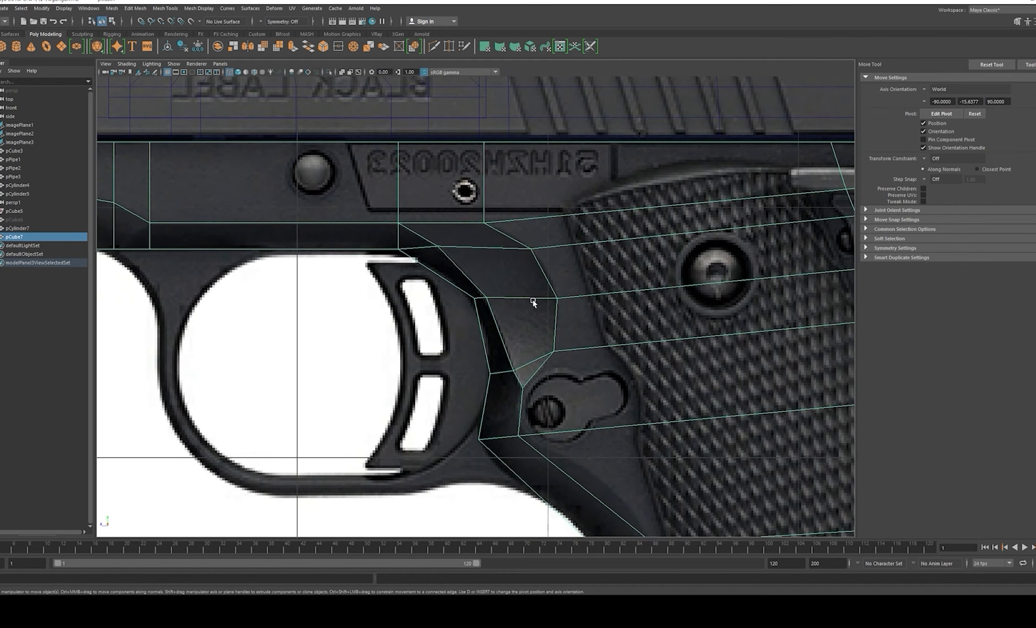
{"action": "middle_click_drag", "start_coordinate": [564, 344], "coordinate": [547, 355], "text": "alt"}
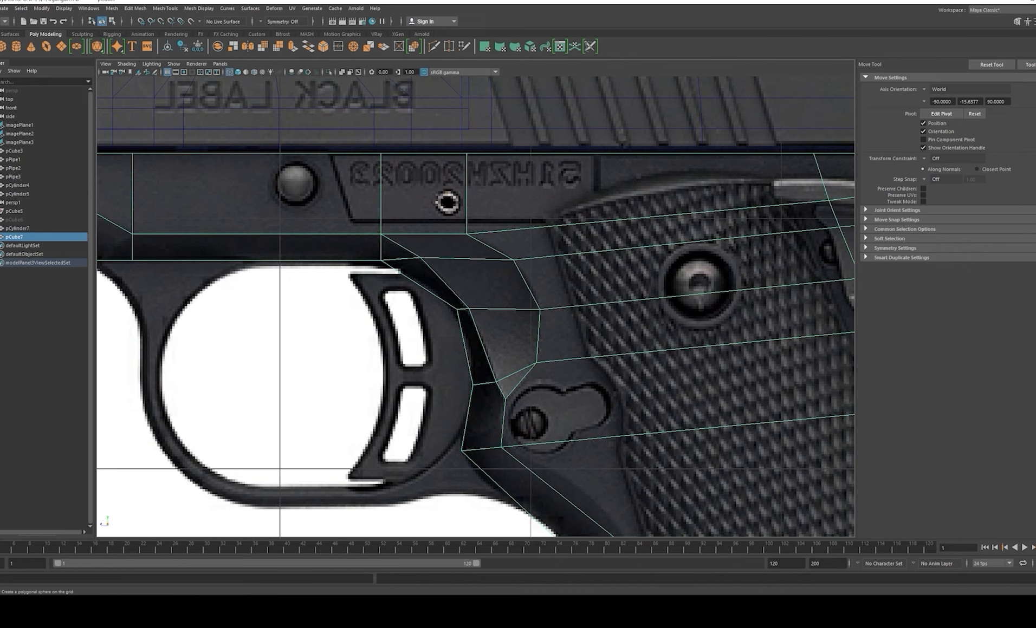
Step: Create a polygon sphere and set its Z rotation to 90 so a pole faces the side view
{"action": "left_click", "coordinate": [0, 47]}
{"action": "mouse_move", "coordinate": [251, 439]}
{"action": "right_mouse_down", "text": "alt"}
{"action": "mouse_move", "coordinate": [141, 396]}
{"action": "mouse_move", "coordinate": [244, 428]}
{"action": "right_mouse_up", "text": "alt"}
{"action": "right_click_drag", "start_coordinate": [304, 352], "coordinate": [342, 368], "text": "alt"}
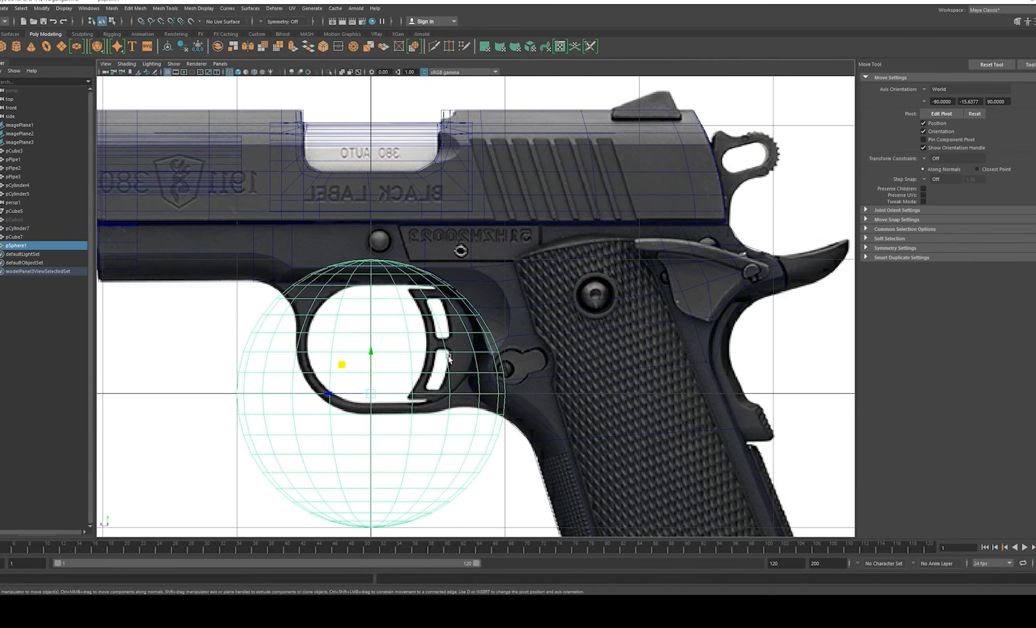
{"action": "key", "text": "e"}
{"action": "left_click_drag", "start_coordinate": [371, 372], "coordinate": [374, 408]}
{"action": "key", "text": "ctrl+a"}
{"action": "key", "text": "space"}
{"action": "key", "text": "ctrl+a"}
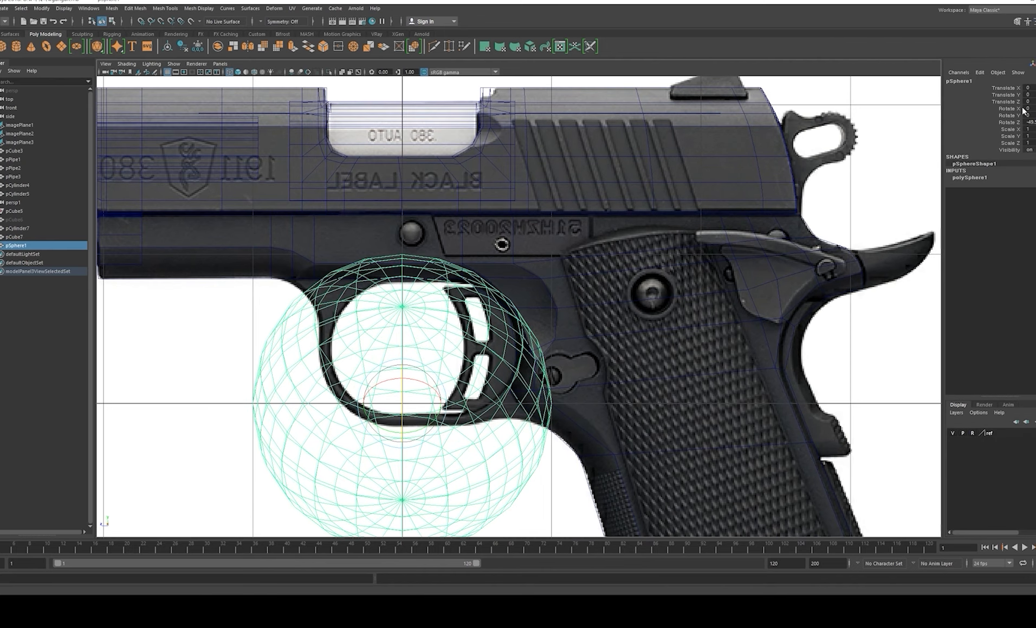
{"action": "type", "text": "90"}
{"action": "key", "text": "Return"}
Step: Scale the sphere down to about 0.43 and position it over the rounded recess behind the trigger
{"action": "middle_click_drag", "start_coordinate": [526, 304], "coordinate": [577, 267], "text": "alt"}
{"action": "key", "text": "r"}
{"action": "left_click_drag", "start_coordinate": [454, 370], "coordinate": [528, 287]}
{"action": "key", "text": "w"}
{"action": "right_click_drag", "start_coordinate": [528, 286], "coordinate": [748, 303], "text": "alt"}
{"action": "middle_click_drag", "start_coordinate": [686, 256], "coordinate": [599, 326], "text": "alt"}
{"action": "key", "text": "r"}
{"action": "left_click_drag", "start_coordinate": [442, 339], "coordinate": [387, 349]}
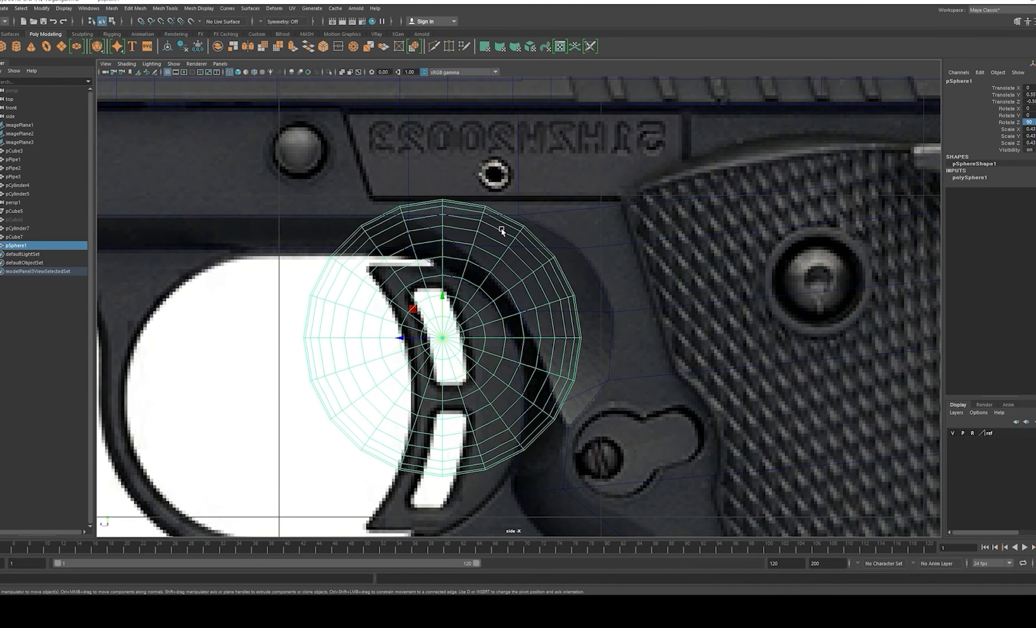
{"action": "middle_click_drag", "start_coordinate": [502, 231], "coordinate": [508, 240], "text": "alt"}
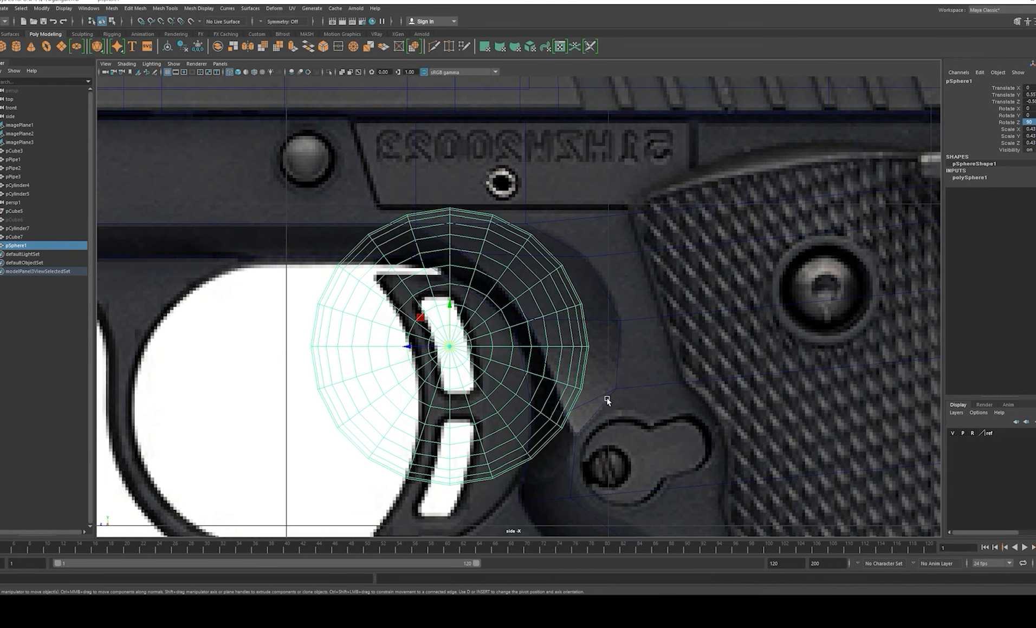
{"action": "left_click_drag", "start_coordinate": [449, 347], "coordinate": [484, 358]}
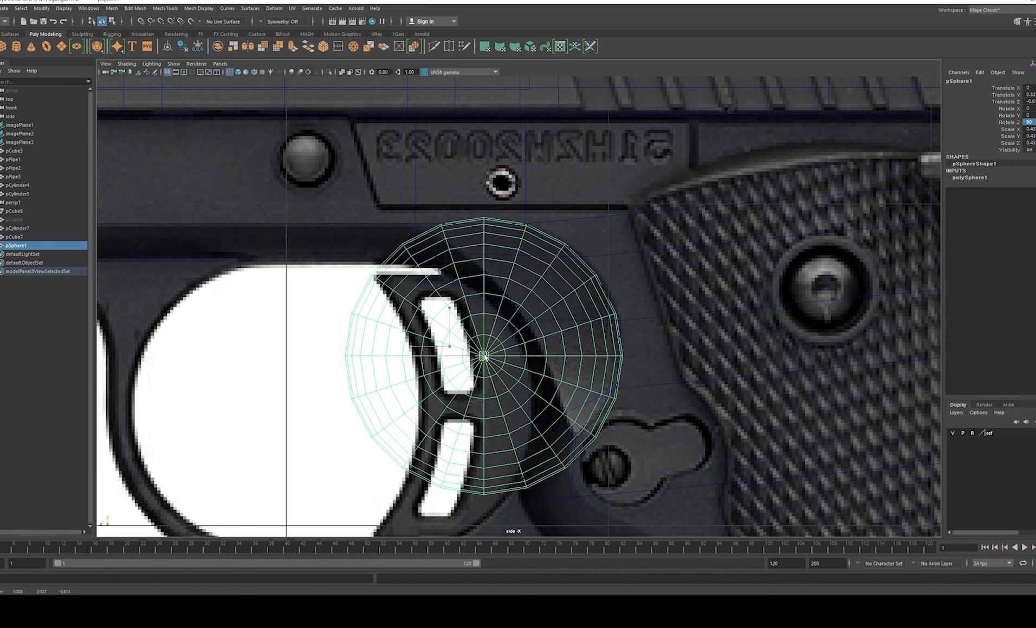
Step: Set both the axis and height subdivisions of the sphere to 12
{"action": "left_click", "coordinate": [960, 178]}
{"action": "left_click", "coordinate": [1004, 191]}
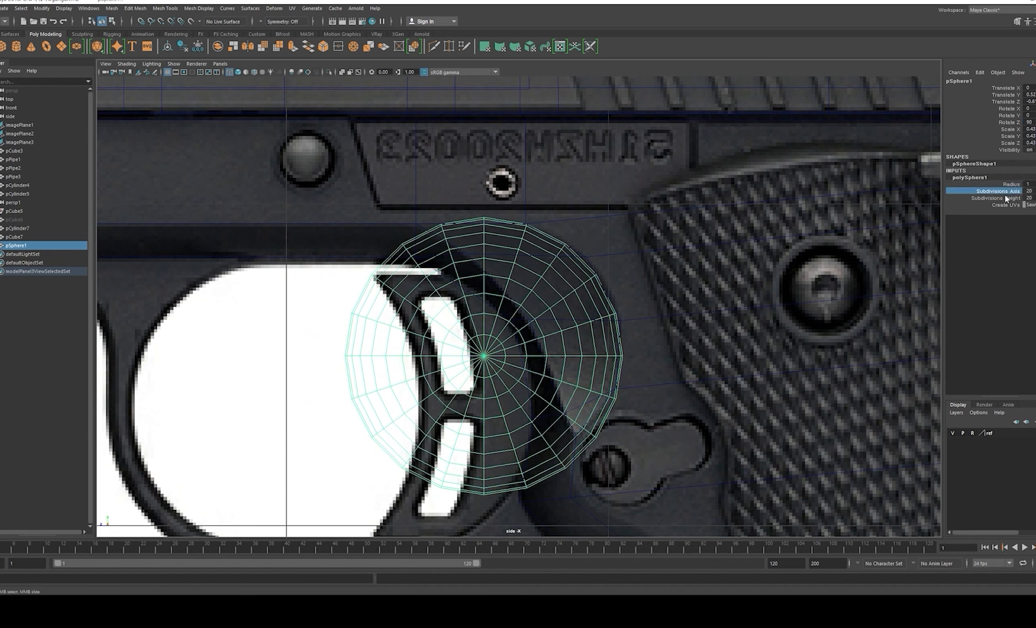
{"action": "middle_click_drag", "start_coordinate": [785, 249], "coordinate": [744, 257]}
{"action": "key", "text": "e"}
{"action": "left_click_drag", "start_coordinate": [492, 302], "coordinate": [503, 325]}
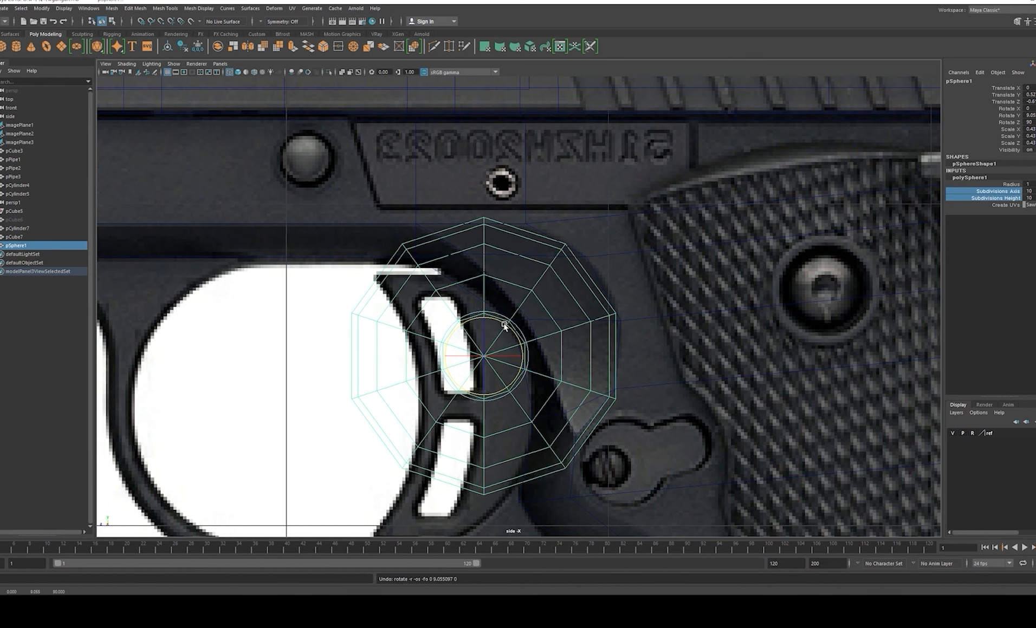
{"action": "middle_click_drag", "start_coordinate": [770, 244], "coordinate": [826, 230]}
{"action": "left_click_drag", "start_coordinate": [1006, 193], "coordinate": [997, 198]}
{"action": "mouse_move", "coordinate": [748, 244]}
{"action": "middle_mouse_down"}
{"action": "mouse_move", "coordinate": [736, 244]}
{"action": "mouse_move", "coordinate": [771, 255]}
{"action": "mouse_move", "coordinate": [751, 255]}
{"action": "middle_mouse_up"}
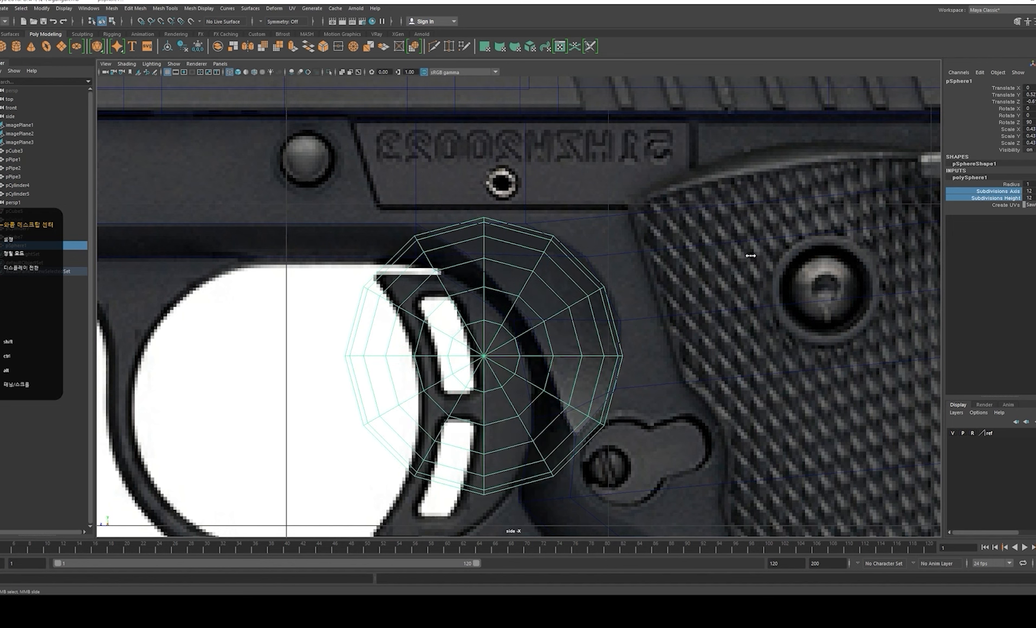
Step: Nudge the sphere slightly toward the grip and set its Y rotation to 15
{"action": "key", "text": "e"}
{"action": "left_click_drag", "start_coordinate": [512, 306], "coordinate": [515, 337]}
{"action": "key", "text": "w"}
{"action": "left_click_drag", "start_coordinate": [454, 327], "coordinate": [460, 327]}
{"action": "key", "text": "r"}
{"action": "double_click", "coordinate": [1029, 116]}
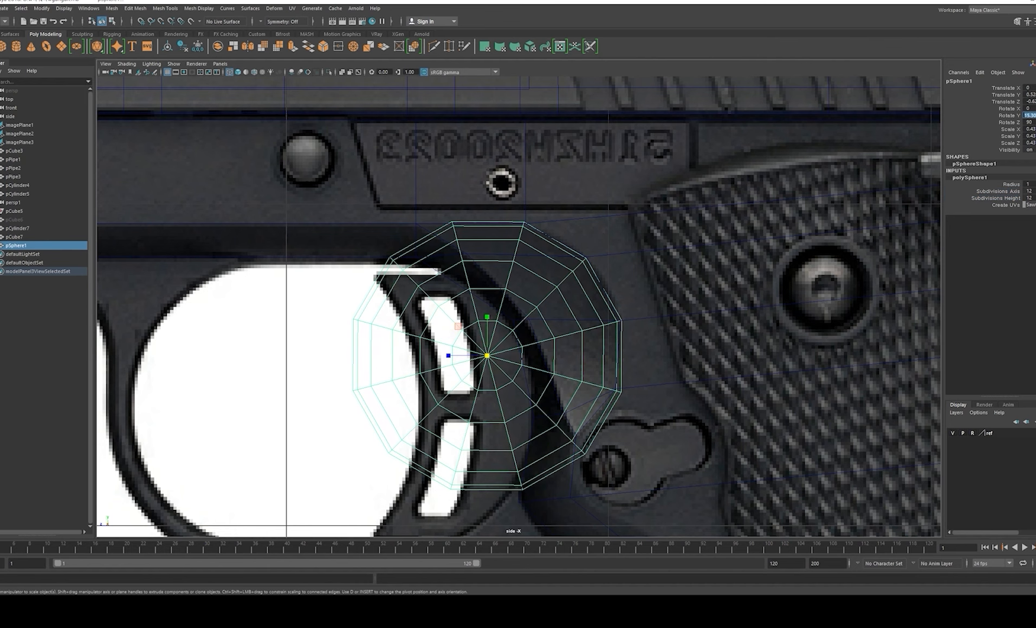
{"action": "type", "text": "15"}
{"action": "key", "text": "Return"}
Step: Scale the sphere down slightly to about 0.42 to match the recess's curve in the reference
{"action": "right_click_drag", "start_coordinate": [608, 221], "coordinate": [654, 349], "text": "alt"}
{"action": "left_click_drag", "start_coordinate": [521, 358], "coordinate": [527, 355]}
{"action": "key", "text": "w"}
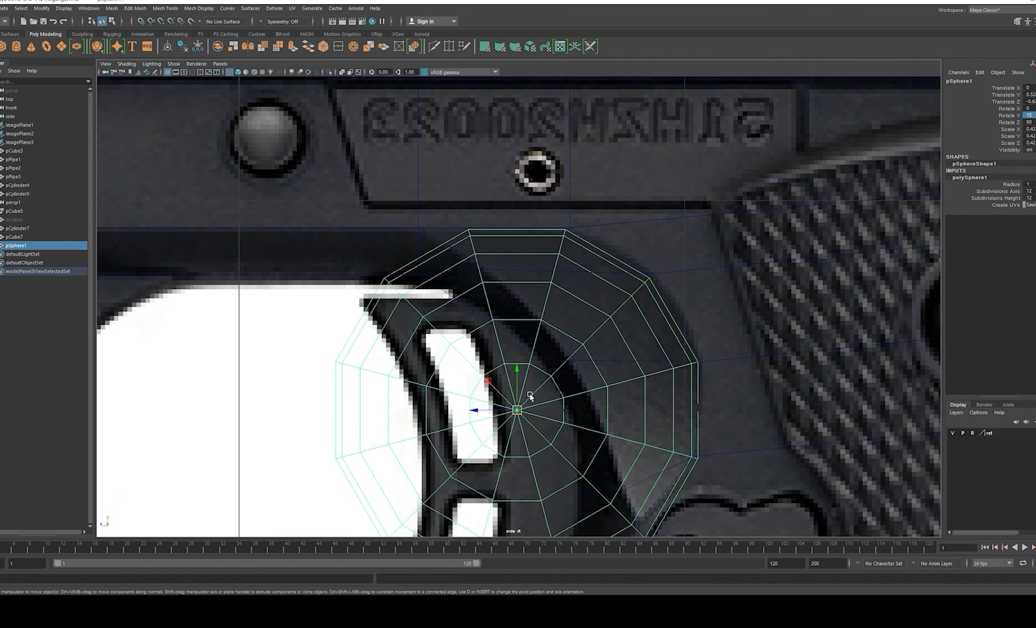
Step: Move the sphere's pivot to its upper rim vertex and snap the sphere onto the frame's corner vertex above the recess
{"action": "key", "text": "d"}
{"action": "key", "text": "v"}
{"action": "middle_click", "coordinate": [532, 390]}
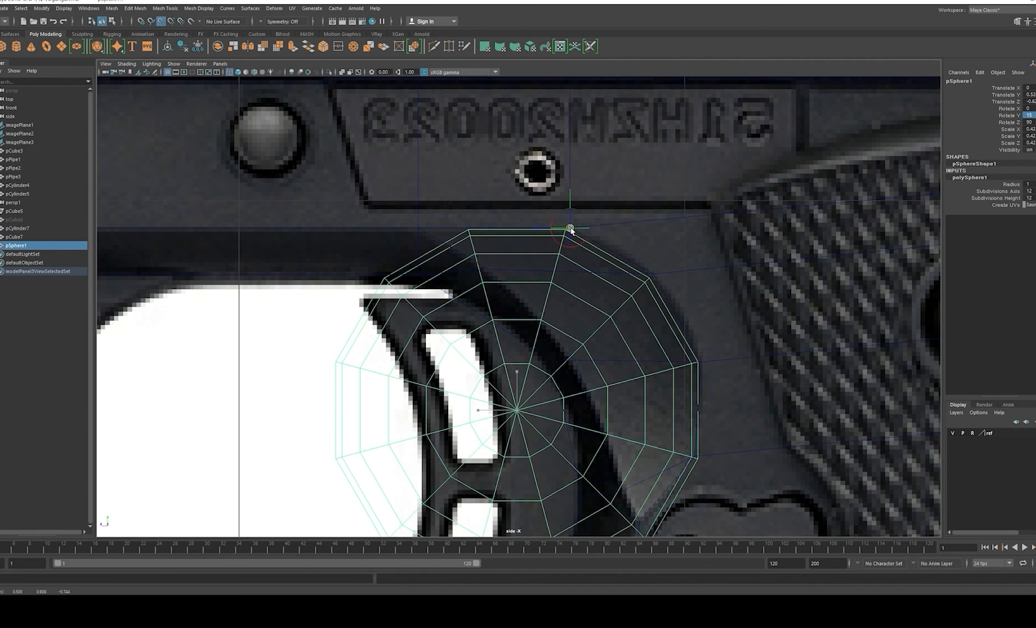
{"action": "scroll", "coordinate": [565, 232], "scroll_direction": "up", "scroll_amount": 8}
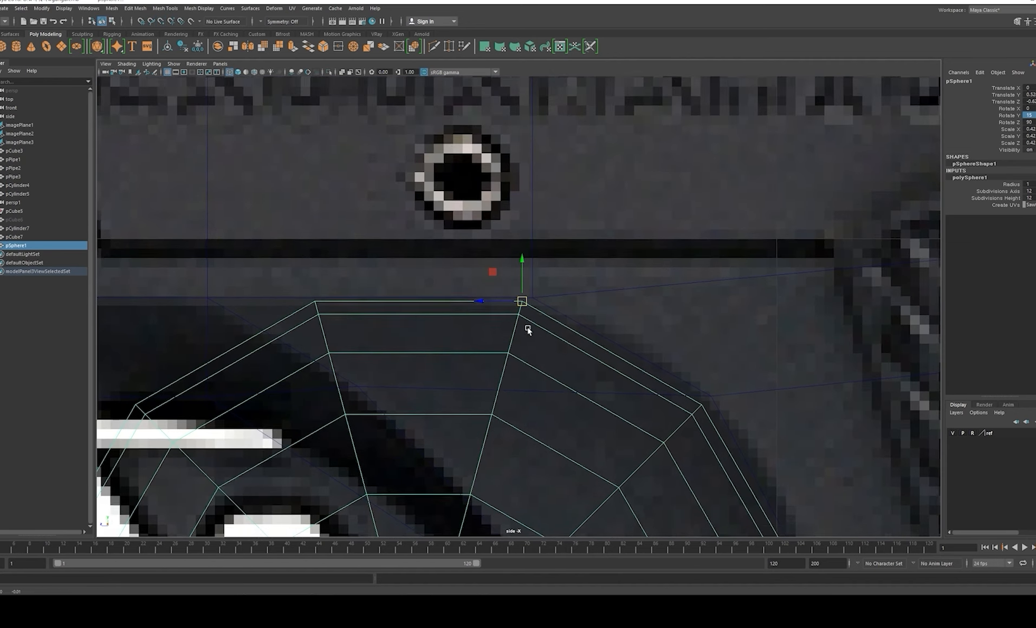
{"action": "left_click_drag", "start_coordinate": [520, 255], "coordinate": [532, 253]}
Step: Select the frame mesh and move its upper rear recess vertices onto the sphere's rim
{"action": "right_click_drag", "start_coordinate": [753, 398], "coordinate": [780, 415], "text": "alt"}
{"action": "middle_click_drag", "start_coordinate": [780, 415], "coordinate": [696, 359], "text": "alt"}
{"action": "left_click", "coordinate": [652, 293]}
{"action": "scroll", "coordinate": [659, 291], "scroll_direction": "up", "scroll_amount": 1}
{"action": "right_click_drag", "start_coordinate": [665, 286], "coordinate": [591, 284]}
{"action": "left_click_drag", "start_coordinate": [583, 270], "coordinate": [618, 308]}
{"action": "key", "text": "ctrl+z"}
{"action": "middle_click_drag", "start_coordinate": [706, 485], "coordinate": [592, 311], "text": "alt"}
{"action": "scroll", "coordinate": [592, 311], "scroll_direction": "up", "scroll_amount": 1}
{"action": "left_click_drag", "start_coordinate": [625, 334], "coordinate": [628, 328]}
Step: Move the recess's lower rear vertex onto the sphere's rim, directly below the vertex above it
{"action": "scroll", "coordinate": [634, 349], "scroll_direction": "down", "scroll_amount": 5}
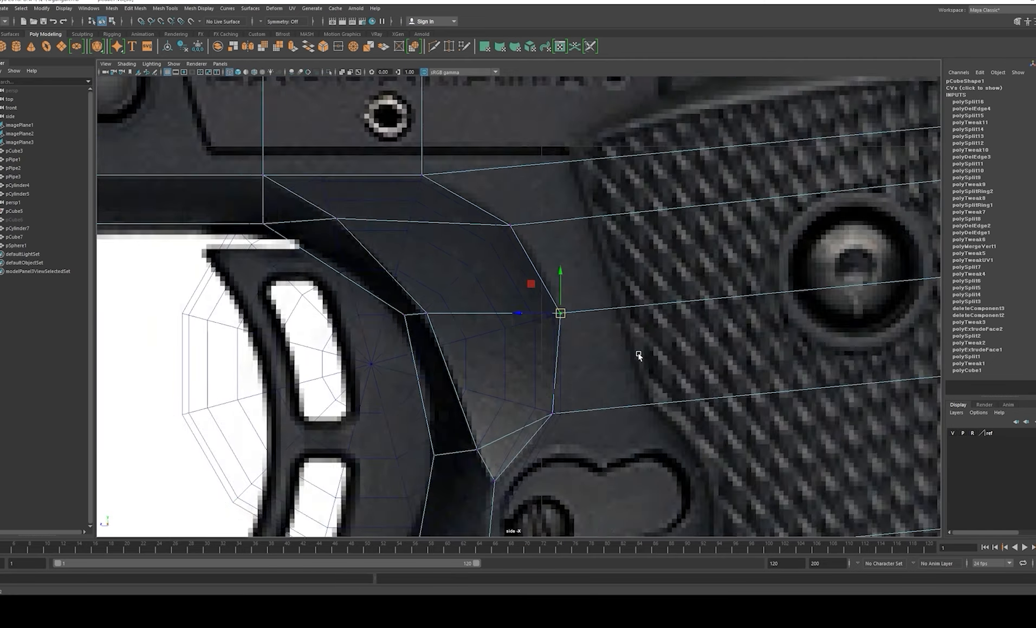
{"action": "scroll", "coordinate": [619, 377], "scroll_direction": "up", "scroll_amount": 2}
{"action": "scroll", "coordinate": [615, 363], "scroll_direction": "up", "scroll_amount": 2}
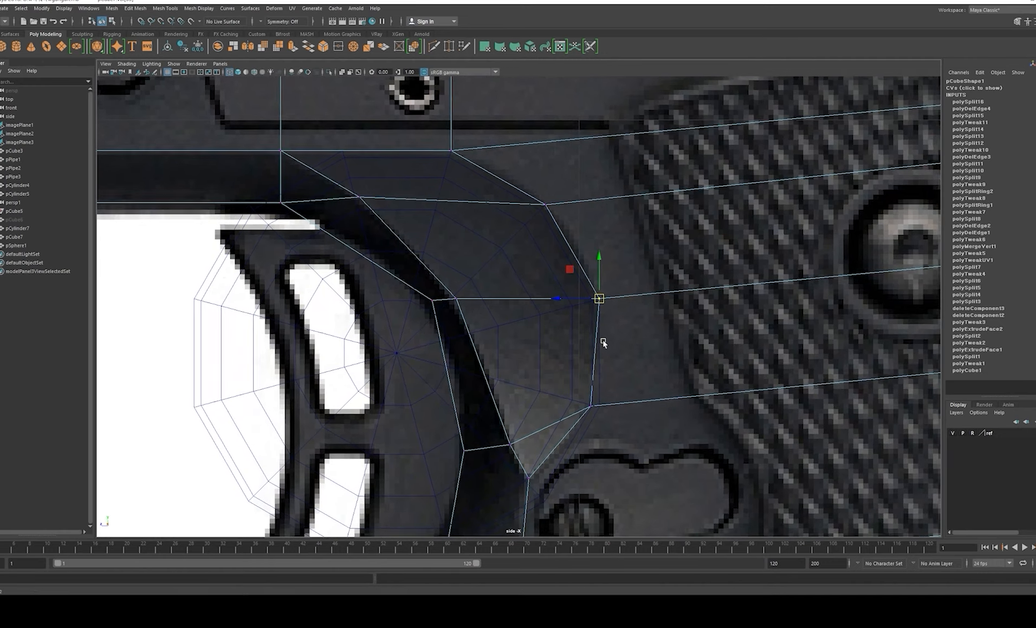
{"action": "scroll", "coordinate": [636, 365], "scroll_direction": "up", "scroll_amount": 2}
{"action": "scroll", "coordinate": [594, 317], "scroll_direction": "up", "scroll_amount": 2}
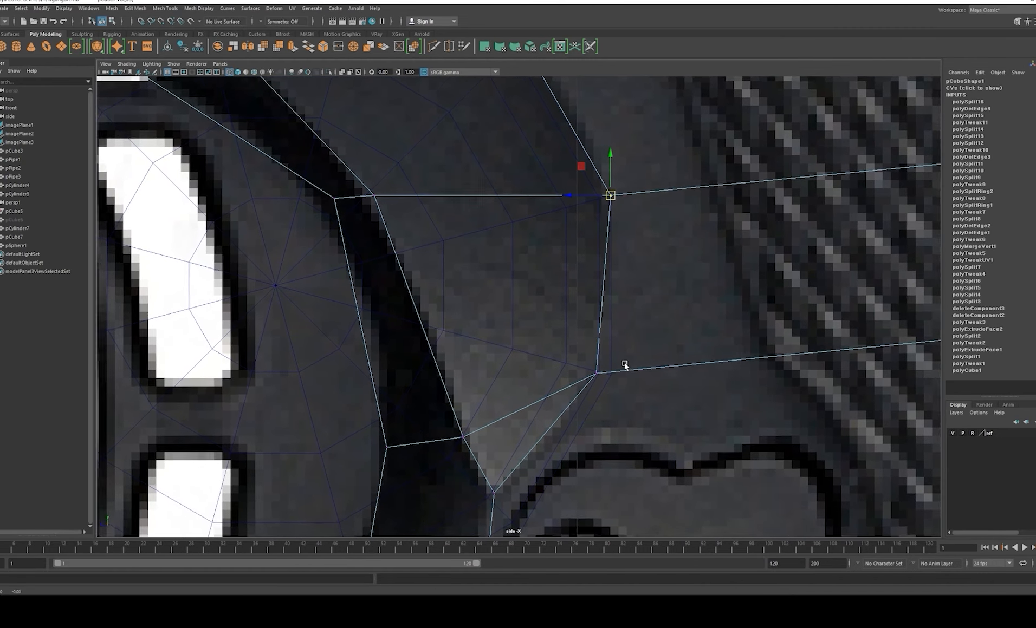
{"action": "left_click_drag", "start_coordinate": [583, 368], "coordinate": [600, 368]}
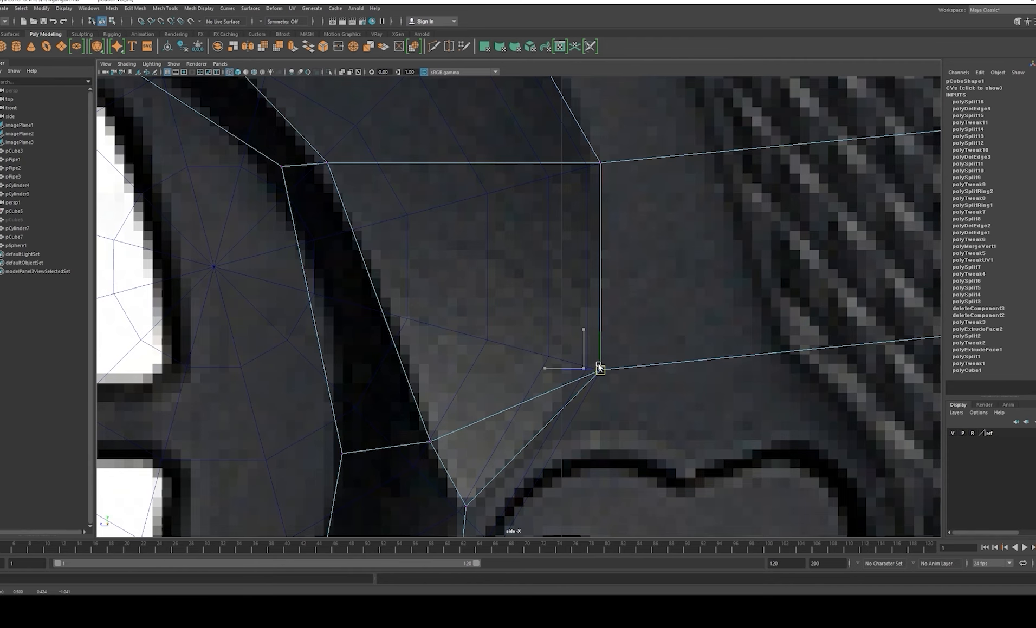
{"action": "scroll", "coordinate": [607, 376], "scroll_direction": "down", "scroll_amount": 5}
{"action": "middle_click_drag", "start_coordinate": [615, 383], "coordinate": [608, 363], "text": "alt"}
{"action": "scroll", "coordinate": [645, 398], "scroll_direction": "up", "scroll_amount": 2}
{"action": "middle_click_drag", "start_coordinate": [651, 402], "coordinate": [661, 425], "text": "alt"}
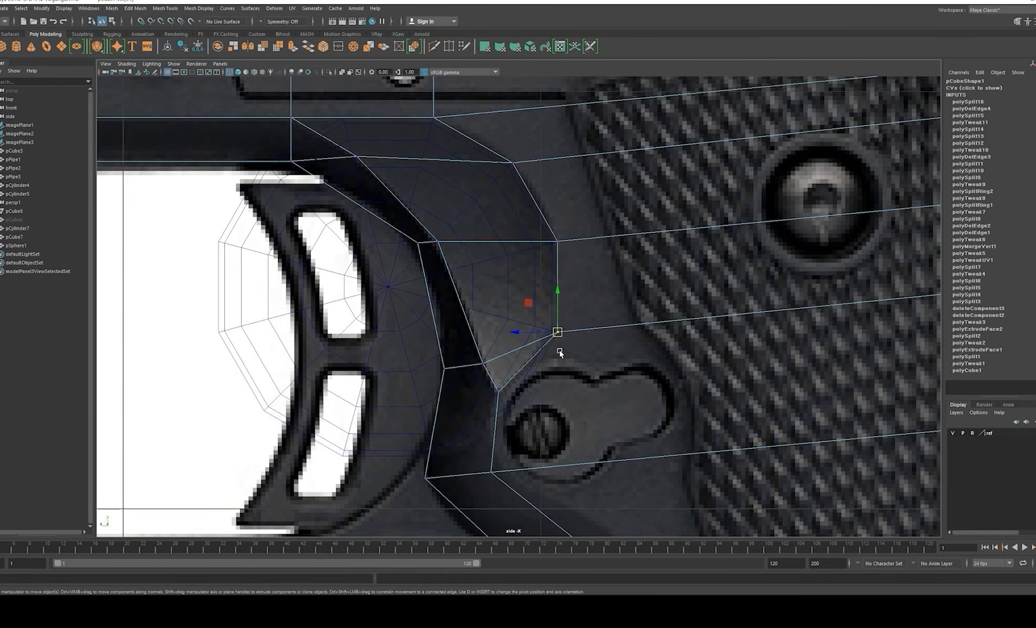
Step: Delete the guide sphere and reselect the frame mesh
{"action": "scroll", "coordinate": [587, 382], "scroll_direction": "up", "scroll_amount": 1}
{"action": "middle_click_drag", "start_coordinate": [556, 336], "coordinate": [589, 389], "text": "alt"}
{"action": "right_click_drag", "start_coordinate": [525, 325], "coordinate": [549, 308]}
{"action": "left_click", "coordinate": [521, 303]}
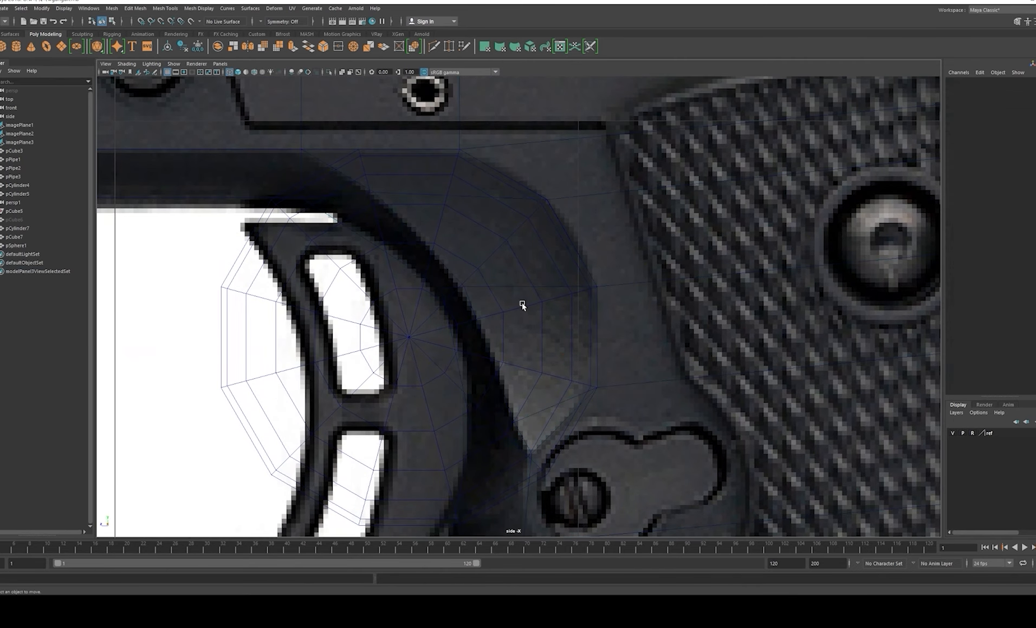
{"action": "scroll", "coordinate": [526, 307], "scroll_direction": "down", "scroll_amount": 5}
{"action": "left_click", "coordinate": [527, 305]}
{"action": "scroll", "coordinate": [569, 301], "scroll_direction": "up", "scroll_amount": 5}
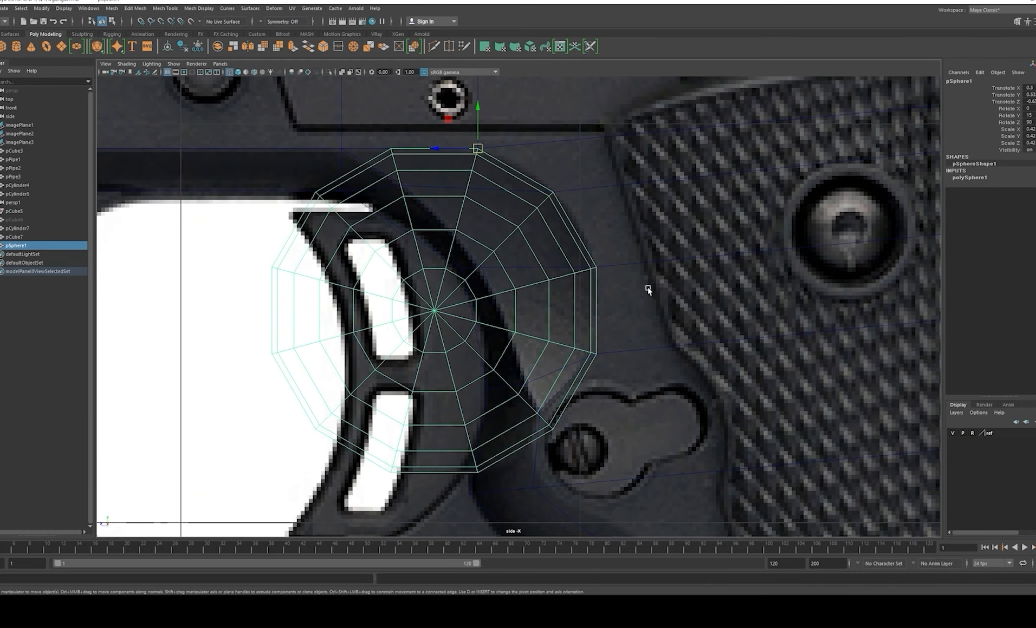
{"action": "left_click", "coordinate": [654, 290], "text": "shift"}
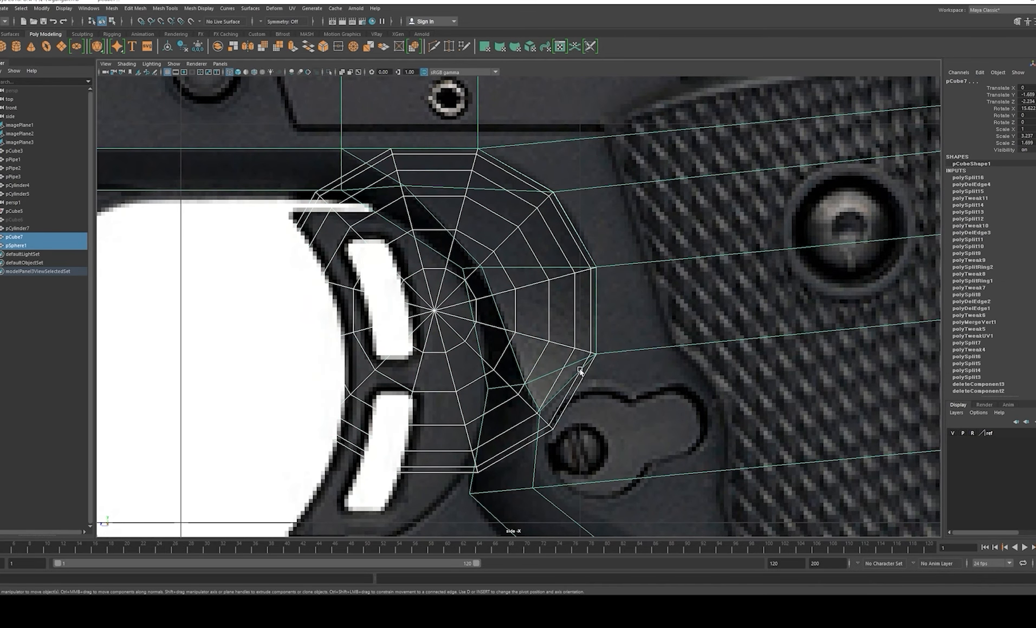
{"action": "scroll", "coordinate": [563, 360], "scroll_direction": "up", "scroll_amount": 2}
{"action": "left_click", "coordinate": [562, 347]}
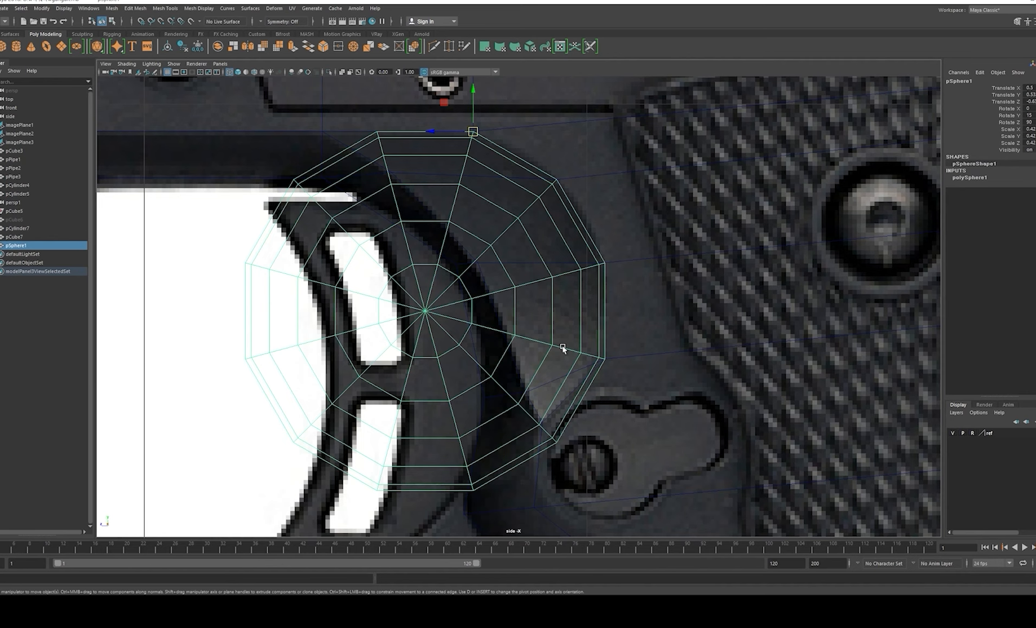
{"action": "key", "text": "Delete"}
{"action": "left_click", "coordinate": [604, 345]}
{"action": "scroll", "coordinate": [613, 347], "scroll_direction": "up", "scroll_amount": 4}
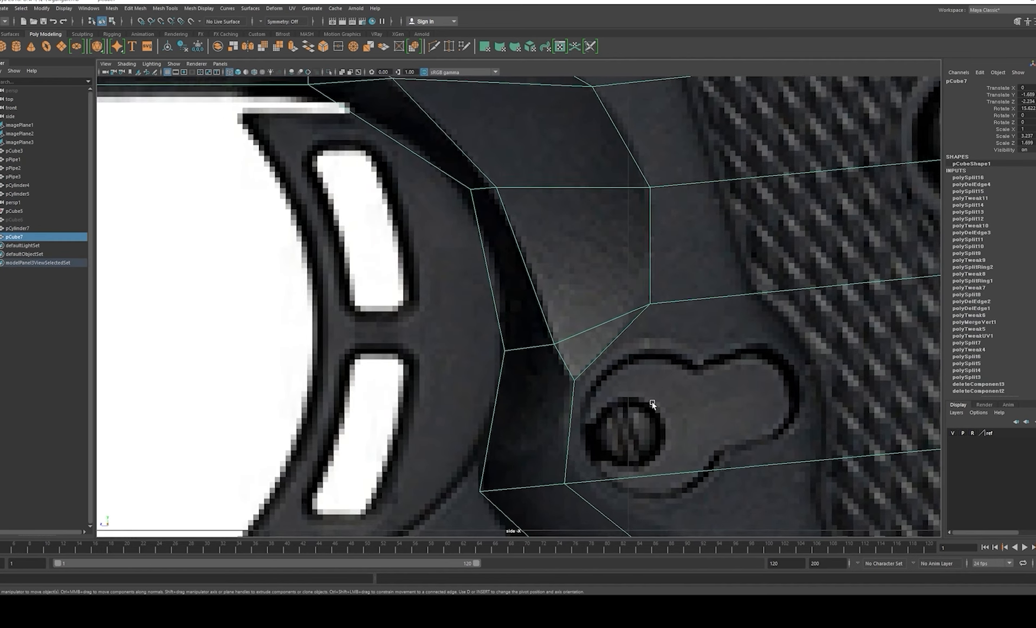
Step: Move the vertex at the recess's lower tip and the front edge vertex behind the trigger to match the reference
{"action": "scroll", "coordinate": [652, 403], "scroll_direction": "down", "scroll_amount": 8}
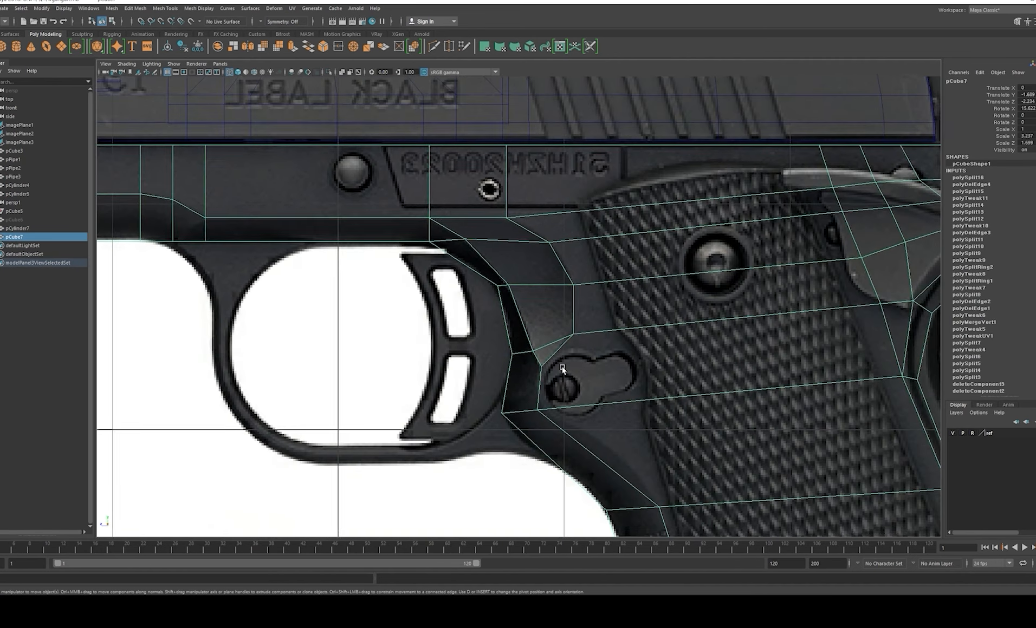
{"action": "scroll", "coordinate": [528, 378], "scroll_direction": "up", "scroll_amount": 3}
{"action": "right_click_drag", "start_coordinate": [594, 382], "coordinate": [576, 371]}
{"action": "middle_click_drag", "start_coordinate": [575, 371], "coordinate": [577, 389], "text": "alt"}
{"action": "left_click", "coordinate": [546, 407]}
{"action": "middle_click_drag", "start_coordinate": [516, 375], "coordinate": [529, 396]}
{"action": "key", "text": "ctrl+z"}
{"action": "middle_click_drag", "start_coordinate": [539, 328], "coordinate": [539, 310], "text": "alt"}
{"action": "left_click_drag", "start_coordinate": [562, 430], "coordinate": [583, 451]}
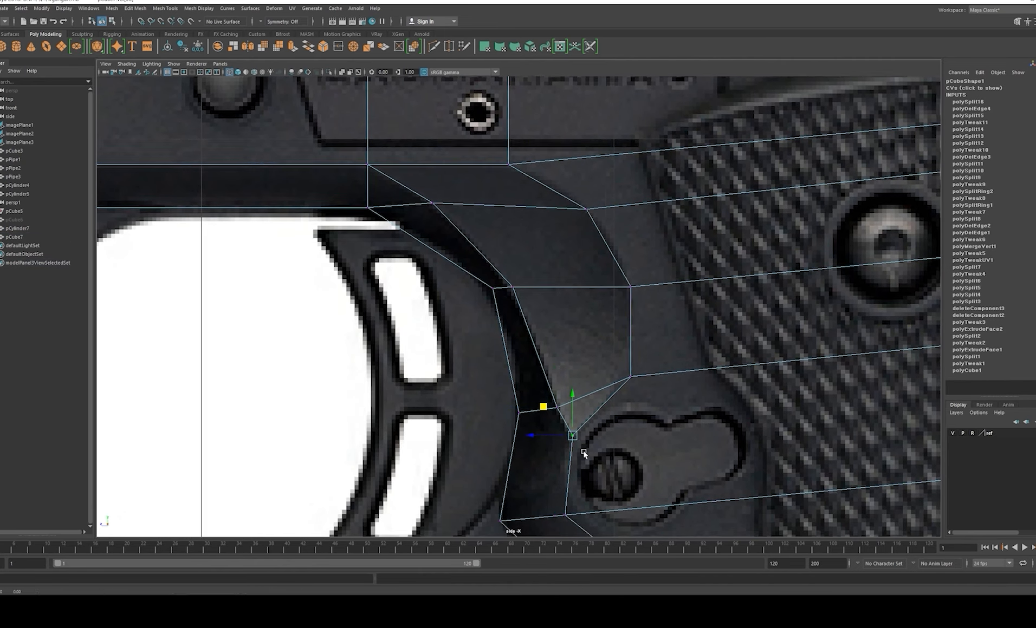
{"action": "middle_click_drag", "start_coordinate": [584, 452], "coordinate": [591, 388], "text": "alt"}
{"action": "left_click_drag", "start_coordinate": [537, 373], "coordinate": [535, 373]}
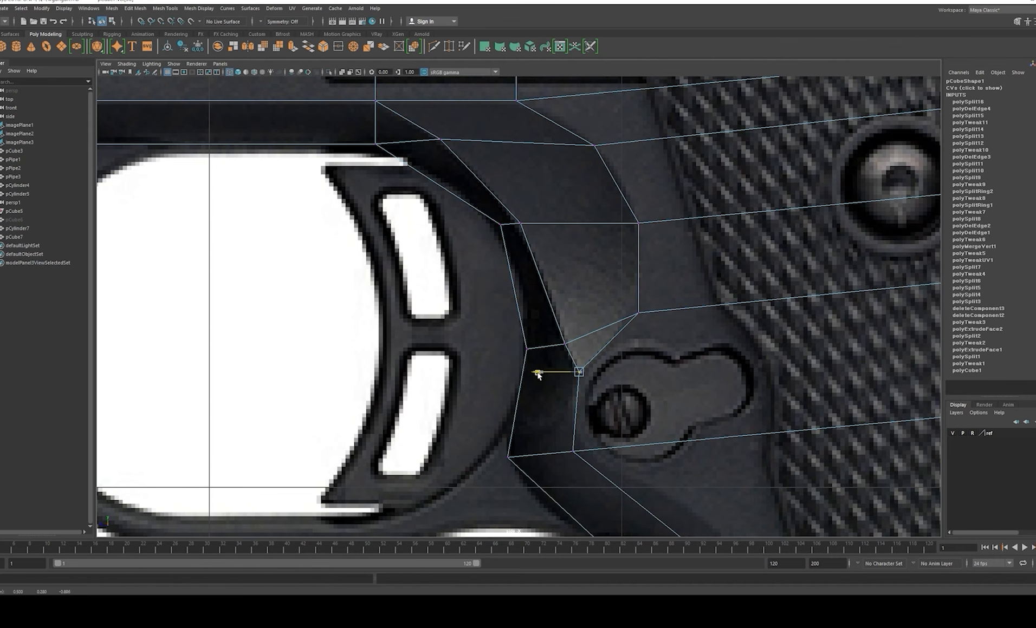
{"action": "middle_click_drag", "start_coordinate": [542, 223], "coordinate": [568, 363], "text": "alt"}
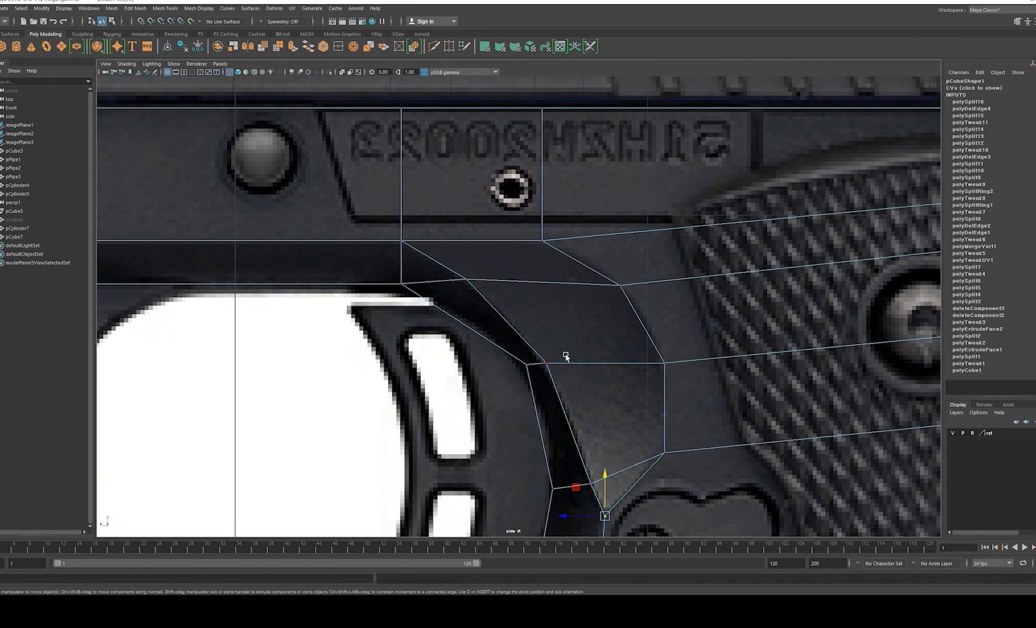
{"action": "left_click_drag", "start_coordinate": [493, 372], "coordinate": [484, 366]}
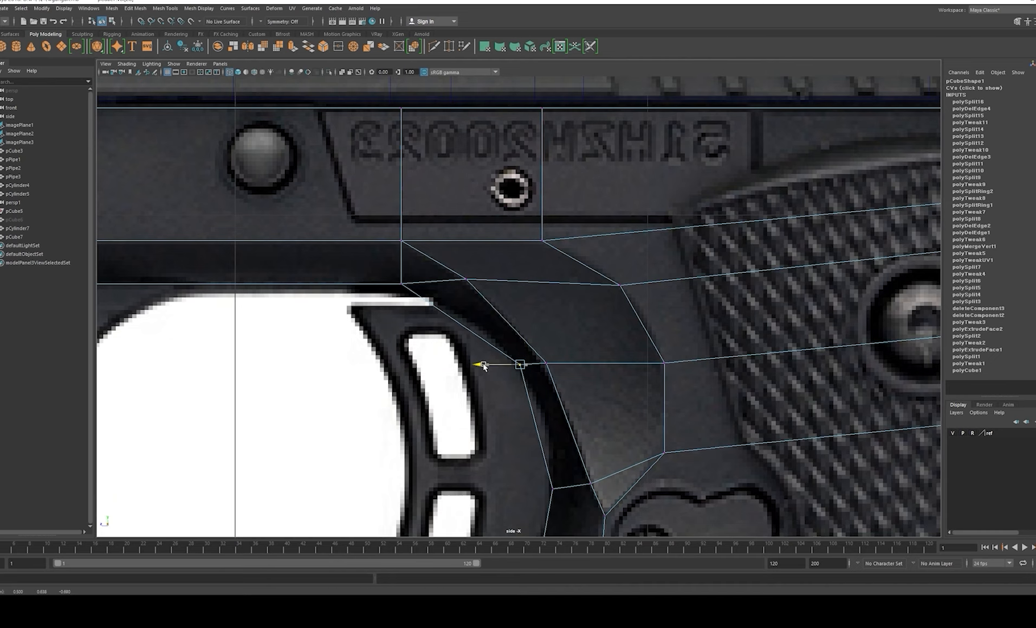
Step: Insert an edge loop across the grip just below the trigger guard's rear end with Multi-Cut
{"action": "right_click_drag", "start_coordinate": [612, 472], "coordinate": [534, 343], "text": "alt"}
{"action": "middle_click_drag", "start_coordinate": [535, 342], "coordinate": [520, 234], "text": "alt"}
{"action": "right_click_drag", "start_coordinate": [520, 234], "coordinate": [572, 374], "text": "alt"}
{"action": "middle_click_drag", "start_coordinate": [573, 374], "coordinate": [512, 365], "text": "alt"}
{"action": "right_click_drag", "start_coordinate": [512, 366], "coordinate": [546, 386], "text": "alt"}
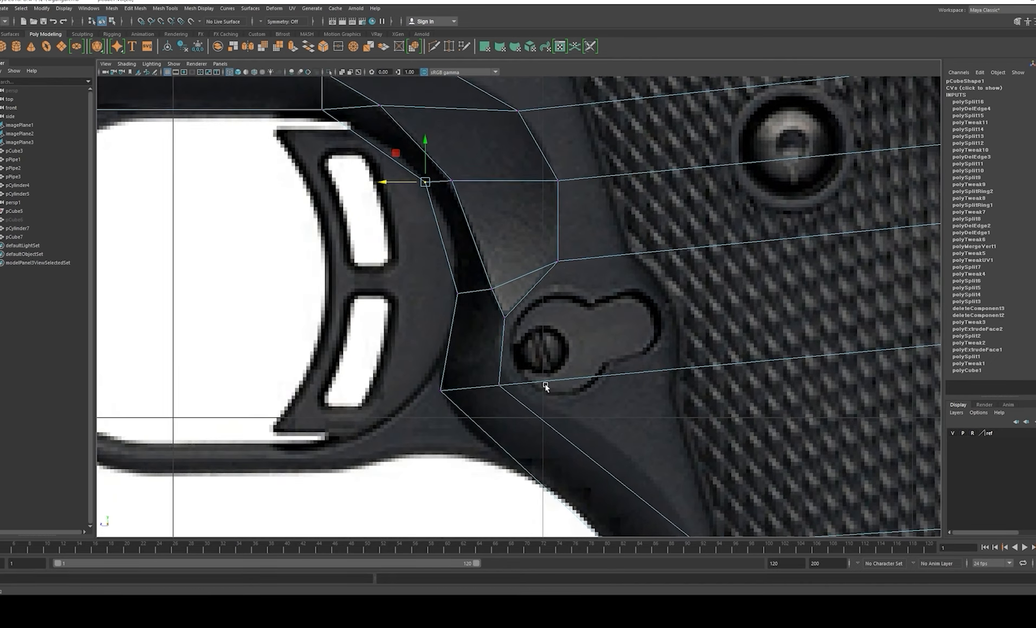
{"action": "right_click_drag", "start_coordinate": [539, 322], "coordinate": [573, 266]}
{"action": "right_click_drag", "start_coordinate": [631, 428], "coordinate": [590, 322], "text": "alt"}
{"action": "middle_click_drag", "start_coordinate": [590, 322], "coordinate": [550, 327], "text": "alt"}
{"action": "right_click_drag", "start_coordinate": [539, 366], "coordinate": [560, 409], "text": "alt"}
{"action": "mouse_move", "coordinate": [497, 328]}
{"action": "middle_mouse_down", "text": "alt"}
{"action": "mouse_move", "coordinate": [447, 343]}
{"action": "mouse_move", "coordinate": [480, 328]}
{"action": "middle_mouse_up", "text": "alt"}
{"action": "right_click_drag", "start_coordinate": [487, 333], "coordinate": [541, 398], "text": "alt"}
{"action": "middle_click_drag", "start_coordinate": [534, 386], "coordinate": [509, 363], "text": "alt"}
{"action": "right_click_drag", "start_coordinate": [509, 325], "coordinate": [544, 395], "text": "alt"}
{"action": "middle_click_drag", "start_coordinate": [493, 369], "coordinate": [571, 390], "text": "alt"}
{"action": "right_click_drag", "start_coordinate": [571, 390], "coordinate": [562, 386], "text": "shift"}
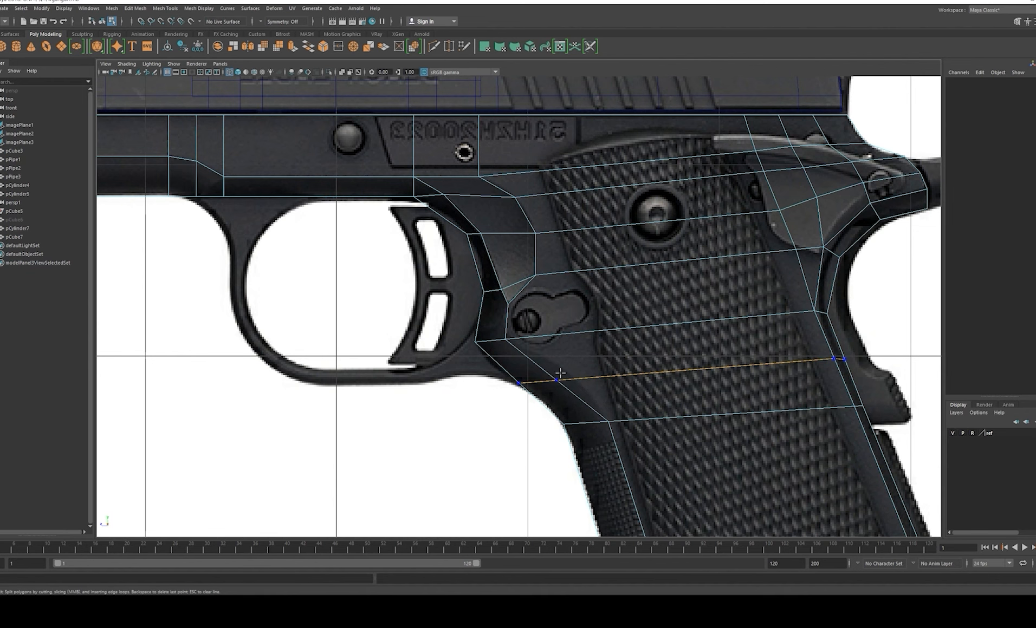
Step: Move the new loop's front vertices so they follow the curve where the trigger guard meets the grip
{"action": "left_click_drag", "start_coordinate": [504, 382], "coordinate": [595, 405]}
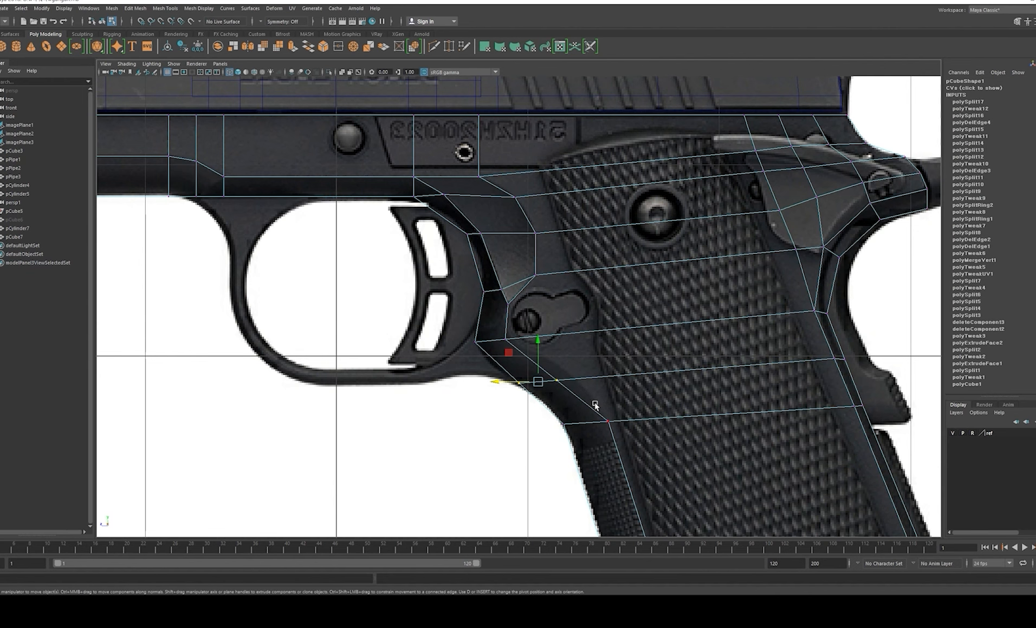
{"action": "right_click_drag", "start_coordinate": [524, 387], "coordinate": [597, 422], "text": "alt"}
{"action": "left_click_drag", "start_coordinate": [519, 387], "coordinate": [531, 366]}
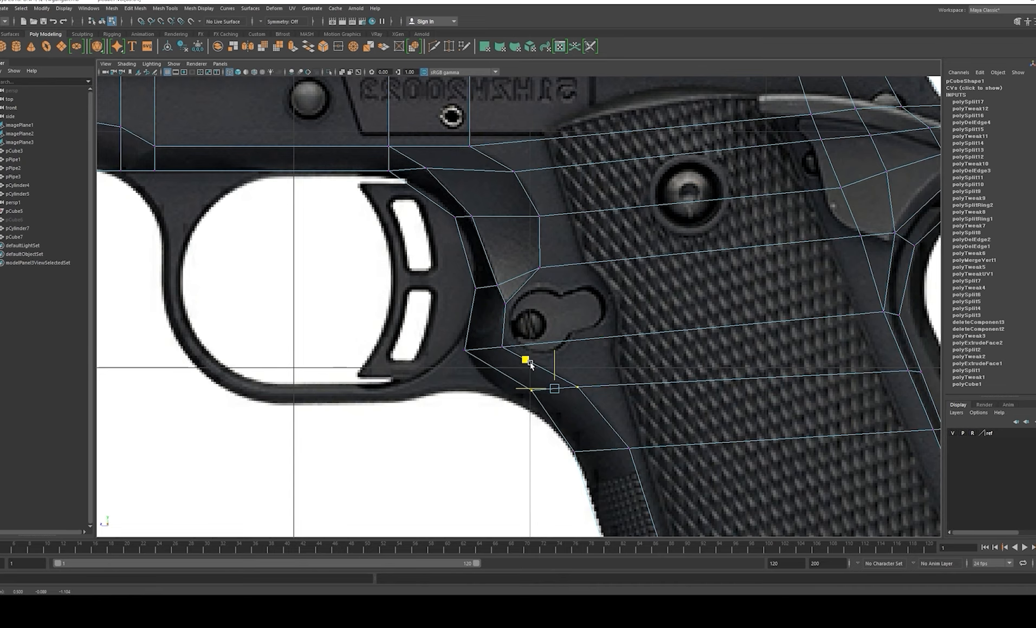
{"action": "middle_click_drag", "start_coordinate": [498, 379], "coordinate": [587, 342], "text": "alt"}
{"action": "right_click_drag", "start_coordinate": [587, 342], "coordinate": [619, 383], "text": "alt"}
{"action": "left_click_drag", "start_coordinate": [596, 347], "coordinate": [577, 365]}
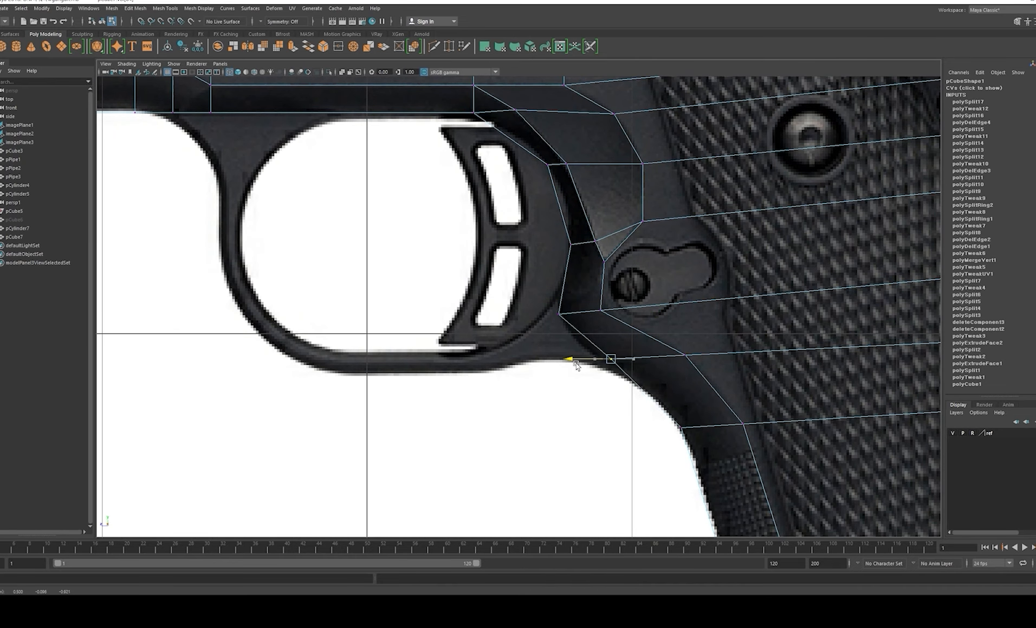
{"action": "left_click_drag", "start_coordinate": [573, 328], "coordinate": [580, 344]}
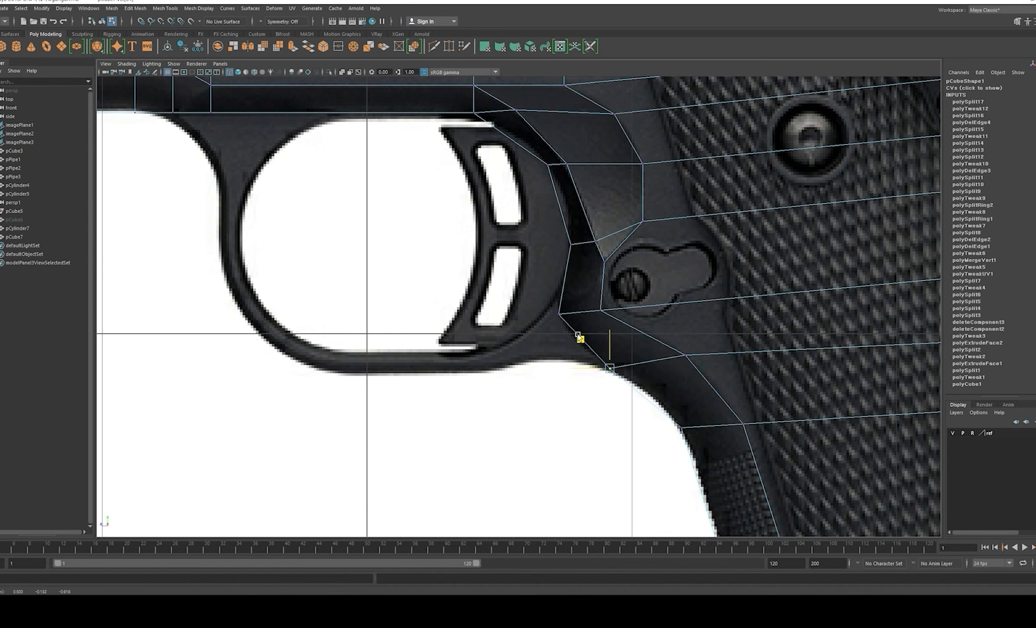
Step: Insert another edge loop just below the previous one and move its front vertices onto the grip's front curve
{"action": "middle_click_drag", "start_coordinate": [654, 369], "coordinate": [526, 308], "text": "alt"}
{"action": "right_click_drag", "start_coordinate": [525, 308], "coordinate": [645, 305], "text": "alt"}
{"action": "middle_click_drag", "start_coordinate": [617, 342], "coordinate": [563, 335], "text": "alt"}
{"action": "right_click_drag", "start_coordinate": [564, 335], "coordinate": [544, 327], "text": "shift"}
{"action": "left_click", "coordinate": [535, 324], "text": "ctrl"}
{"action": "left_click", "coordinate": [456, 333]}
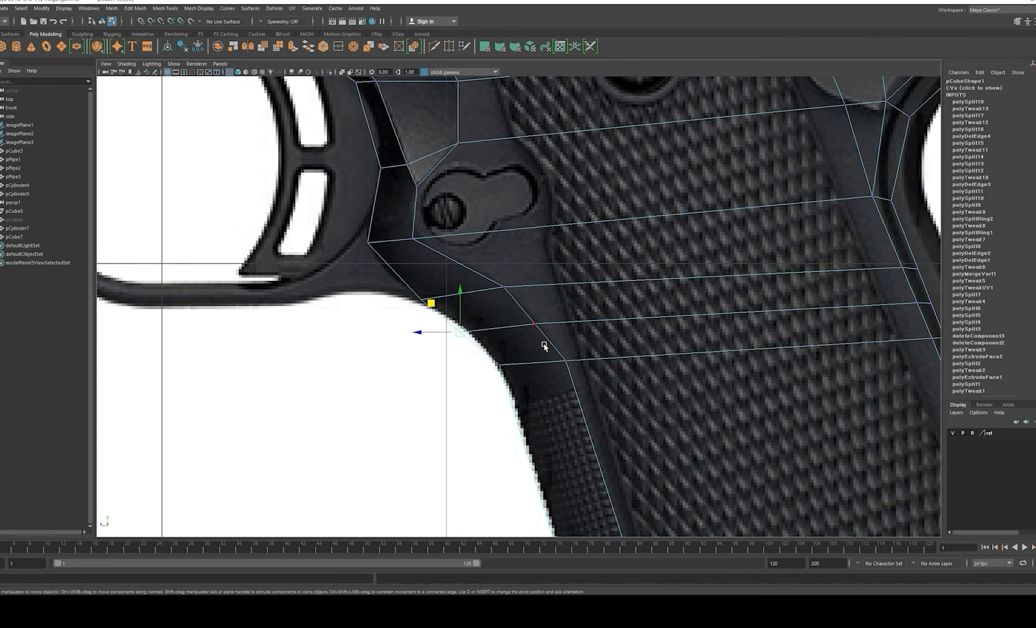
{"action": "left_click_drag", "start_coordinate": [446, 317], "coordinate": [445, 318], "text": "shift"}
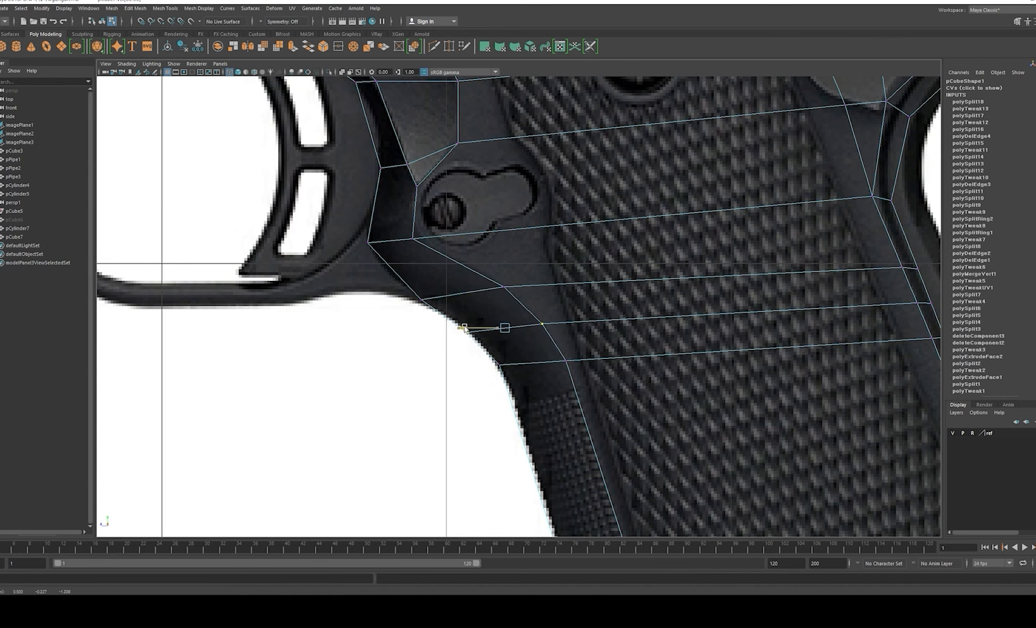
Step: Examine how the frame and grip wireframe fits the whole pistol reference in the side view
{"action": "key", "text": "F8"}
{"action": "scroll", "coordinate": [666, 328], "scroll_direction": "down", "scroll_amount": 10}
{"action": "middle_click_drag", "start_coordinate": [600, 321], "coordinate": [662, 365], "text": "alt"}
{"action": "scroll", "coordinate": [532, 328], "scroll_direction": "up", "scroll_amount": 7}
{"action": "scroll", "coordinate": [662, 365], "scroll_direction": "up", "scroll_amount": 3}
{"action": "middle_click_drag", "start_coordinate": [683, 296], "coordinate": [680, 312], "text": "alt"}
{"action": "scroll", "coordinate": [681, 312], "scroll_direction": "down", "scroll_amount": 3}
{"action": "scroll", "coordinate": [674, 312], "scroll_direction": "down", "scroll_amount": 3}
{"action": "scroll", "coordinate": [596, 292], "scroll_direction": "up", "scroll_amount": 4}
{"action": "middle_click_drag", "start_coordinate": [575, 281], "coordinate": [579, 323], "text": "alt"}
{"action": "scroll", "coordinate": [580, 277], "scroll_direction": "up", "scroll_amount": 1}
{"action": "scroll", "coordinate": [611, 309], "scroll_direction": "up", "scroll_amount": 1}
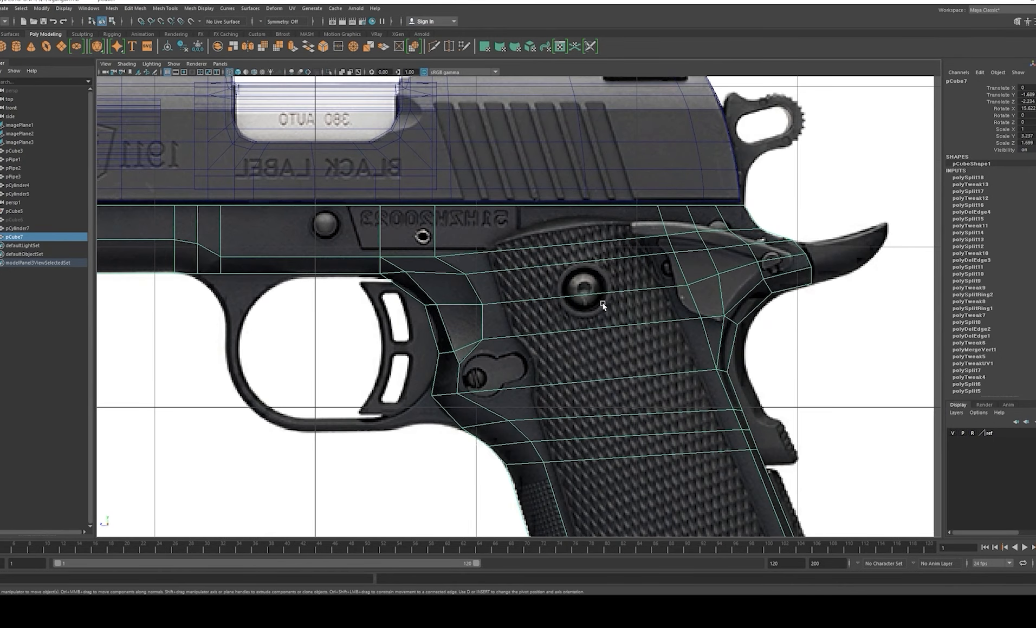
{"action": "scroll", "coordinate": [596, 303], "scroll_direction": "up", "scroll_amount": 1}
{"action": "middle_click_drag", "start_coordinate": [555, 288], "coordinate": [534, 328], "text": "alt"}
{"action": "middle_click_drag", "start_coordinate": [590, 306], "coordinate": [804, 222], "text": "alt"}
{"action": "scroll", "coordinate": [788, 274], "scroll_direction": "down", "scroll_amount": 1}
{"action": "scroll", "coordinate": [788, 274], "scroll_direction": "down", "scroll_amount": 4}
{"action": "middle_click_drag", "start_coordinate": [725, 309], "coordinate": [604, 222], "text": "alt"}
Step: Nudge the frame vertex below the recess, beside the screw of the keyhole-shaped catch, to refine the contour
{"action": "middle_click_drag", "start_coordinate": [661, 299], "coordinate": [689, 330], "text": "alt"}
{"action": "right_click_drag", "start_coordinate": [550, 287], "coordinate": [657, 365], "text": "alt"}
{"action": "middle_click_drag", "start_coordinate": [658, 365], "coordinate": [633, 392], "text": "alt"}
{"action": "middle_click_drag", "start_coordinate": [512, 296], "coordinate": [541, 290], "text": "alt"}
{"action": "right_click_drag", "start_coordinate": [540, 291], "coordinate": [568, 322], "text": "alt"}
{"action": "right_click_drag", "start_coordinate": [577, 346], "coordinate": [543, 351]}
{"action": "middle_click_drag", "start_coordinate": [495, 316], "coordinate": [494, 313]}
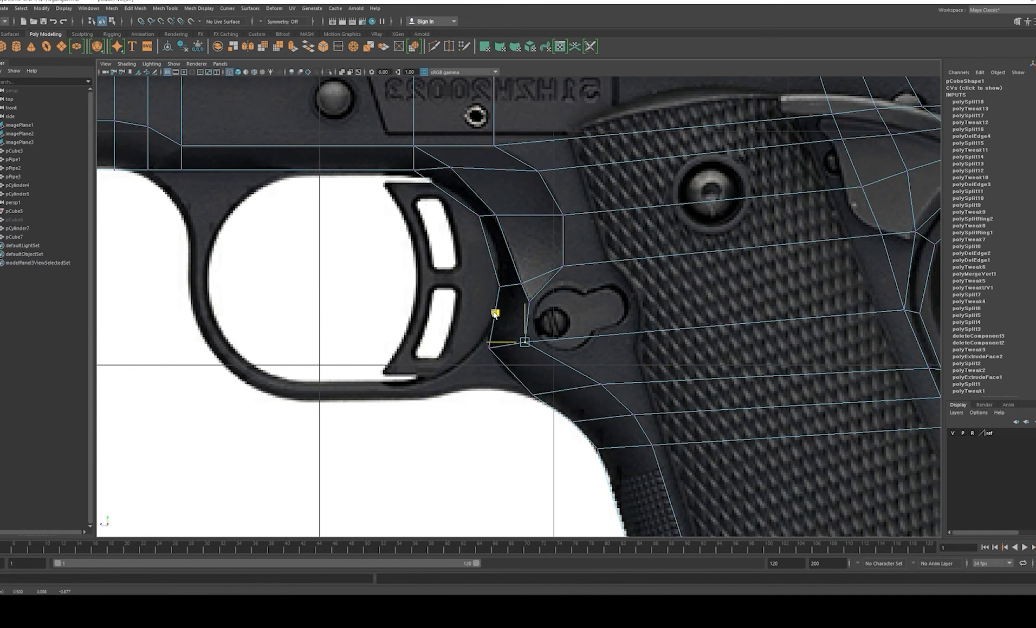
{"action": "key", "text": "F8"}
{"action": "scroll", "coordinate": [566, 267], "scroll_direction": "up", "scroll_amount": 2}
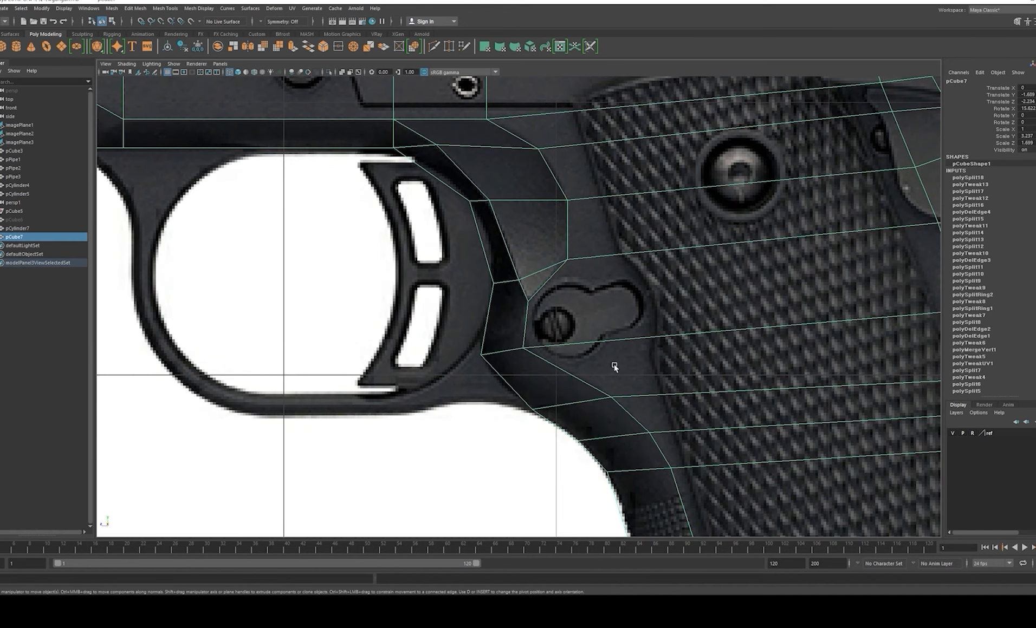
{"action": "middle_click_drag", "start_coordinate": [613, 367], "coordinate": [558, 337], "text": "alt"}
{"action": "scroll", "coordinate": [553, 342], "scroll_direction": "up", "scroll_amount": 1}
{"action": "key", "text": "F8"}
{"action": "middle_click_drag", "start_coordinate": [455, 302], "coordinate": [449, 294]}
{"action": "key", "text": "F8"}
Step: Insert an edge loop down the front part of the grip and connect its upper end to the recess's lower rear vertex
{"action": "scroll", "coordinate": [699, 284], "scroll_direction": "down", "scroll_amount": 8}
{"action": "middle_click_drag", "start_coordinate": [792, 392], "coordinate": [724, 377], "text": "alt"}
{"action": "scroll", "coordinate": [724, 377], "scroll_direction": "up", "scroll_amount": 3}
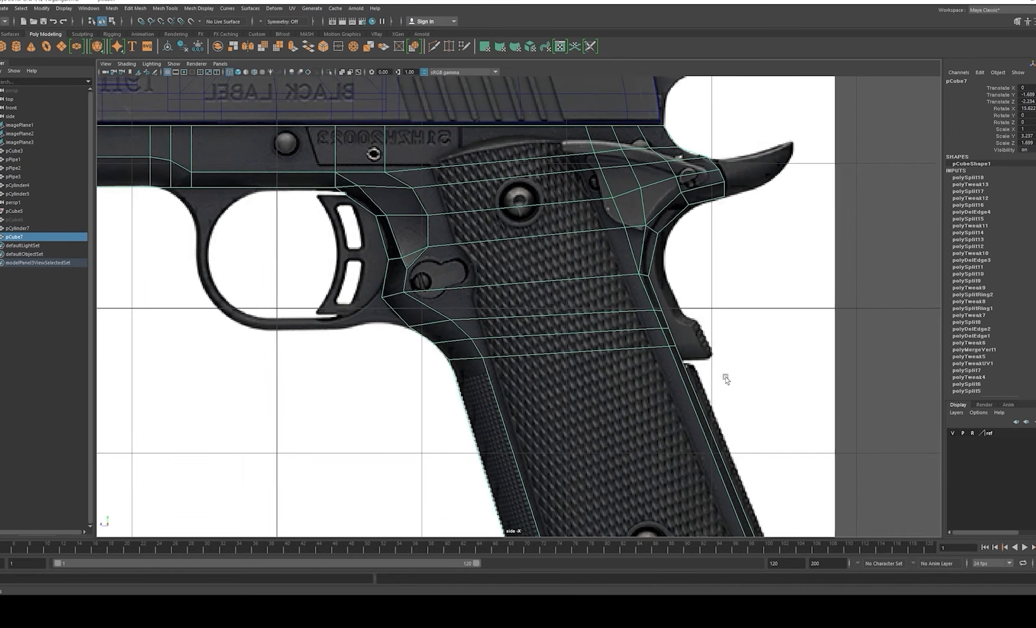
{"action": "middle_click_drag", "start_coordinate": [693, 332], "coordinate": [705, 349], "text": "alt"}
{"action": "middle_click_drag", "start_coordinate": [507, 292], "coordinate": [528, 284], "text": "alt"}
{"action": "scroll", "coordinate": [504, 286], "scroll_direction": "up", "scroll_amount": 2}
{"action": "key", "text": "ctrl+shift+x"}
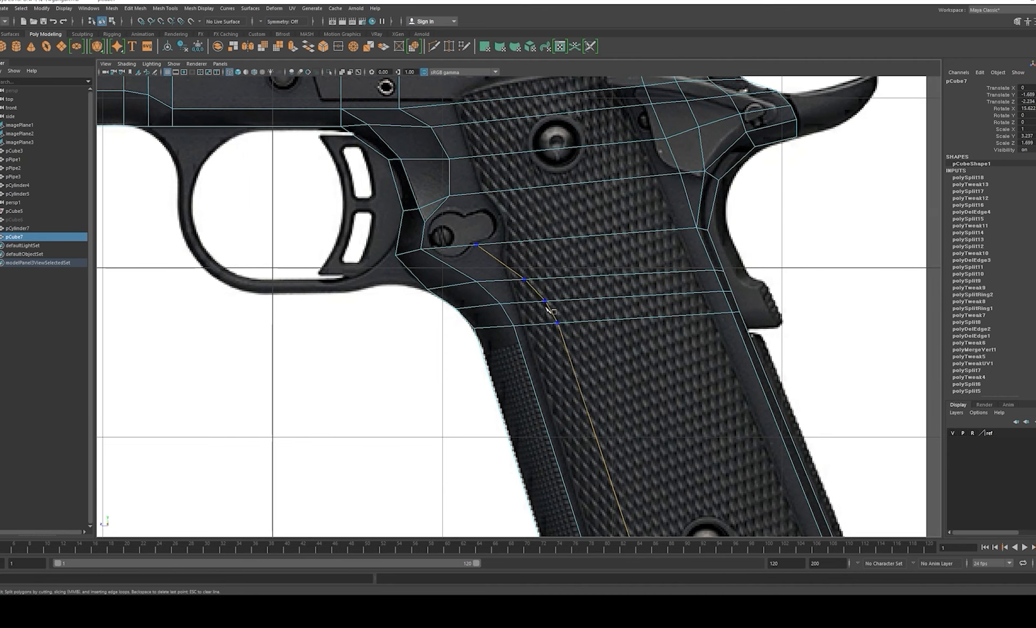
{"action": "middle_click_drag", "start_coordinate": [540, 324], "coordinate": [526, 227], "text": "alt"}
{"action": "left_click", "coordinate": [508, 190], "text": "ctrl"}
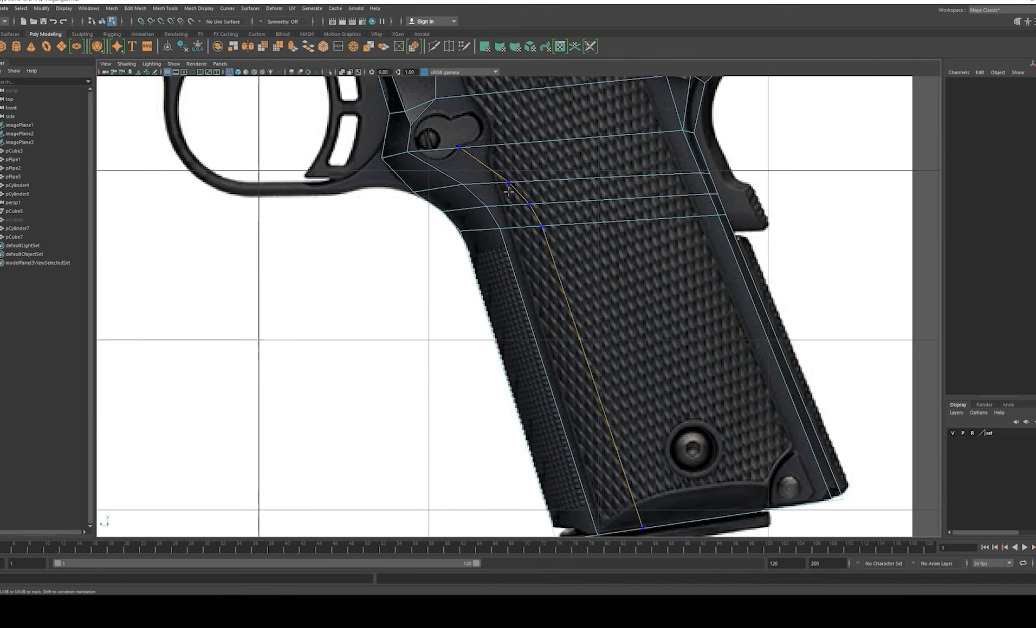
{"action": "middle_click_drag", "start_coordinate": [508, 189], "coordinate": [561, 283], "text": "alt"}
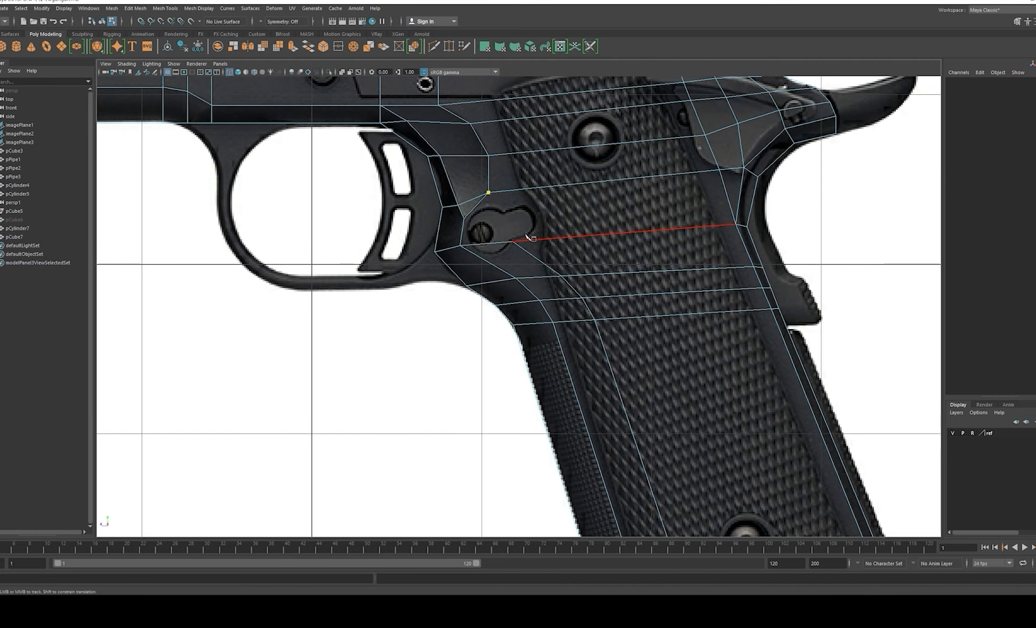
{"action": "key", "text": "w"}
Step: Select the new lengthwise edges down the grip and move them slightly toward the grip's front edge
{"action": "right_click_drag", "start_coordinate": [564, 205], "coordinate": [562, 189]}
{"action": "left_click", "coordinate": [547, 265]}
{"action": "scroll", "coordinate": [551, 266], "scroll_direction": "down", "scroll_amount": 6}
{"action": "middle_click_drag", "start_coordinate": [584, 298], "coordinate": [550, 228], "text": "alt"}
{"action": "scroll", "coordinate": [550, 229], "scroll_direction": "up", "scroll_amount": 1}
{"action": "left_click", "coordinate": [562, 339]}
{"action": "middle_click_drag", "start_coordinate": [546, 287], "coordinate": [556, 315], "text": "alt"}
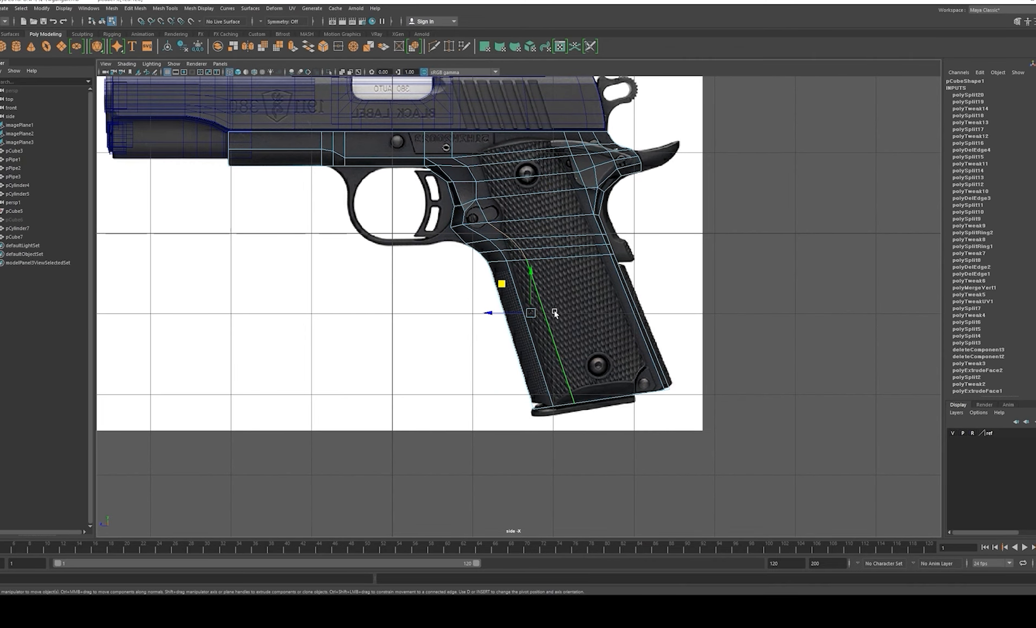
{"action": "right_click_drag", "start_coordinate": [502, 303], "coordinate": [684, 344], "text": "alt"}
{"action": "middle_click_drag", "start_coordinate": [580, 285], "coordinate": [593, 356], "text": "alt"}
{"action": "right_click_drag", "start_coordinate": [592, 356], "coordinate": [593, 406], "text": "alt"}
{"action": "left_click_drag", "start_coordinate": [523, 400], "coordinate": [513, 402]}
Step: Move the top vertex of the lengthwise grip loop toward the trigger so it sits directly below the recess's rear vertex
{"action": "middle_click_drag", "start_coordinate": [442, 190], "coordinate": [495, 312], "text": "alt"}
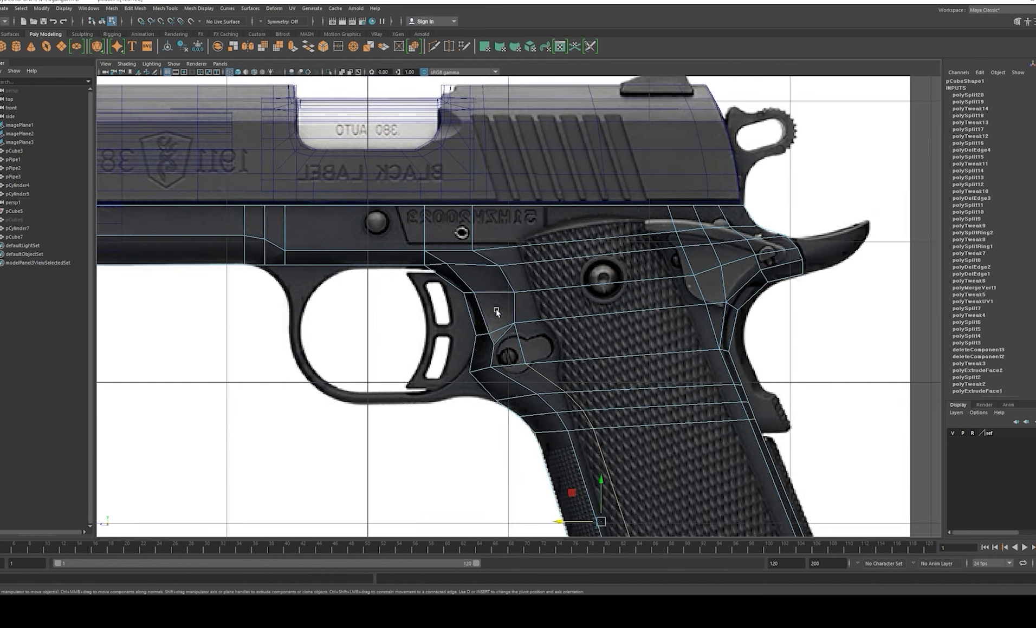
{"action": "right_click_drag", "start_coordinate": [494, 312], "coordinate": [522, 368], "text": "alt"}
{"action": "key", "text": "F9"}
{"action": "left_click_drag", "start_coordinate": [547, 390], "coordinate": [489, 342]}
{"action": "key", "text": "F8"}
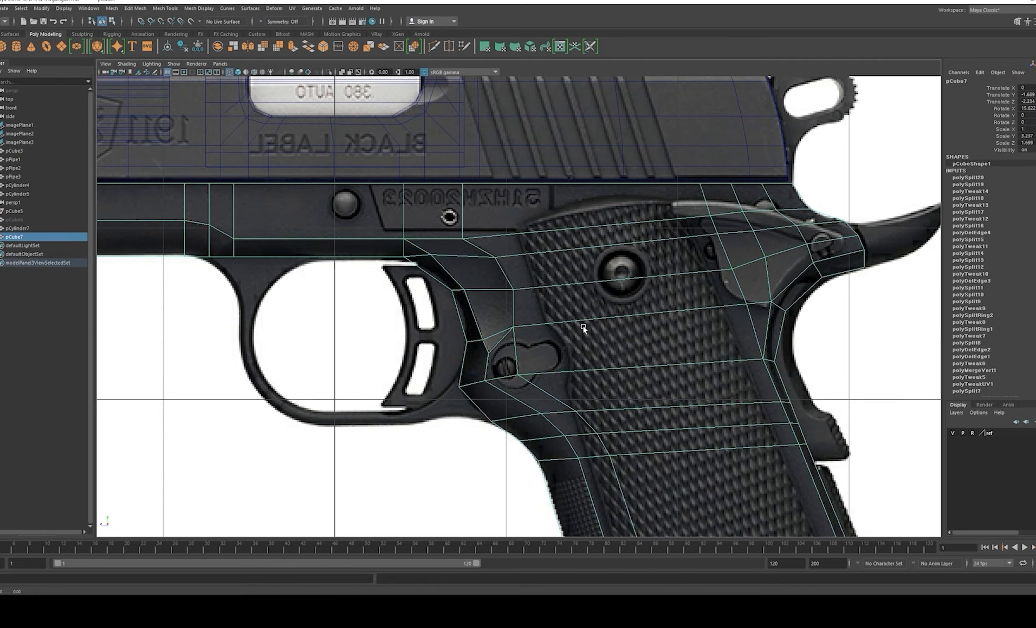
Step: Delete the construction history of the frame and grip mesh
{"action": "middle_click_drag", "start_coordinate": [583, 325], "coordinate": [589, 332], "text": "alt"}
{"action": "right_click_drag", "start_coordinate": [589, 331], "coordinate": [633, 294], "text": "alt"}
{"action": "key", "text": "space"}
{"action": "key", "text": "space"}
{"action": "left_click", "coordinate": [794, 333]}
{"action": "key", "text": "ctrl+z"}
{"action": "right_click_drag", "start_coordinate": [793, 333], "coordinate": [677, 328], "text": "alt"}
{"action": "left_click_drag", "start_coordinate": [677, 328], "coordinate": [576, 272], "text": "alt"}
{"action": "right_click_drag", "start_coordinate": [575, 272], "coordinate": [600, 365], "text": "alt"}
{"action": "left_click_drag", "start_coordinate": [600, 365], "coordinate": [588, 332], "text": "alt"}
{"action": "key", "text": "alt+shift+d"}
{"action": "right_click_drag", "start_coordinate": [588, 332], "coordinate": [625, 343], "text": "alt"}
{"action": "left_click_drag", "start_coordinate": [624, 343], "coordinate": [591, 303], "text": "alt"}
{"action": "key", "text": "w"}
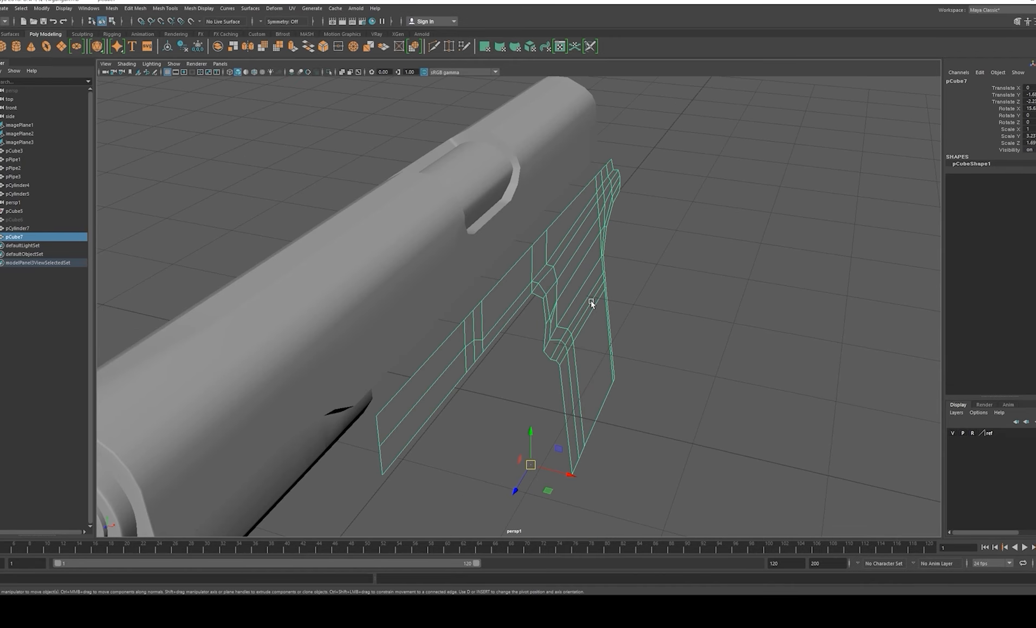
Step: Turn off selection isolation in the front view to show the whole front reference image with the model
{"action": "left_click_drag", "start_coordinate": [550, 257], "coordinate": [588, 254], "text": "alt"}
{"action": "key", "text": "space"}
{"action": "key", "text": "space"}
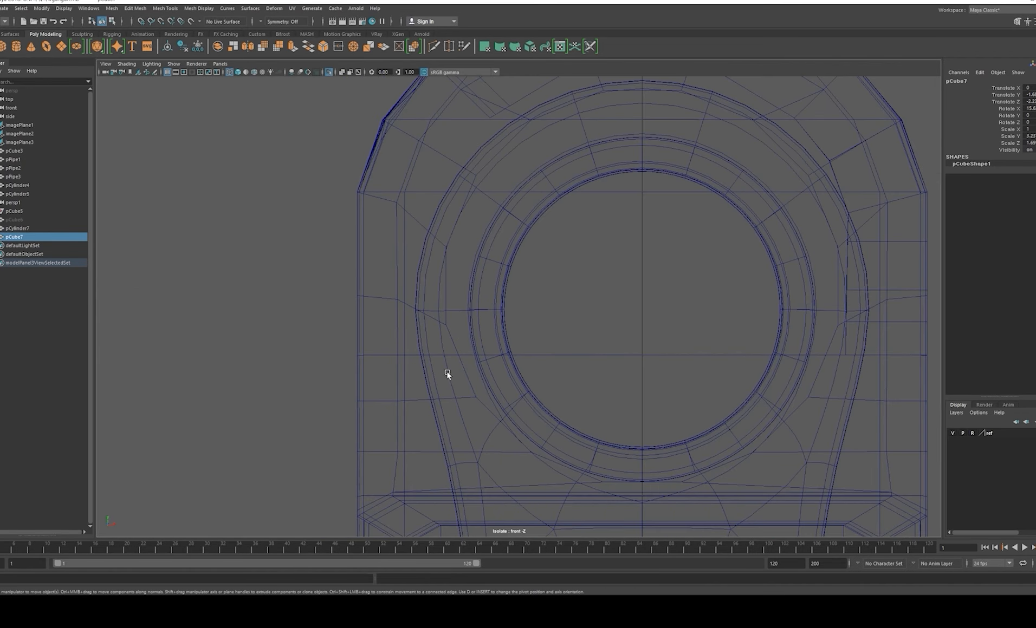
{"action": "left_click", "coordinate": [615, 286]}
{"action": "key", "text": "ctrl+1"}
{"action": "right_click_drag", "start_coordinate": [669, 324], "coordinate": [594, 309], "text": "alt"}
{"action": "middle_click_drag", "start_coordinate": [594, 310], "coordinate": [574, 278], "text": "alt"}
{"action": "right_click_drag", "start_coordinate": [574, 277], "coordinate": [704, 446], "text": "alt"}
{"action": "left_click", "coordinate": [538, 364]}
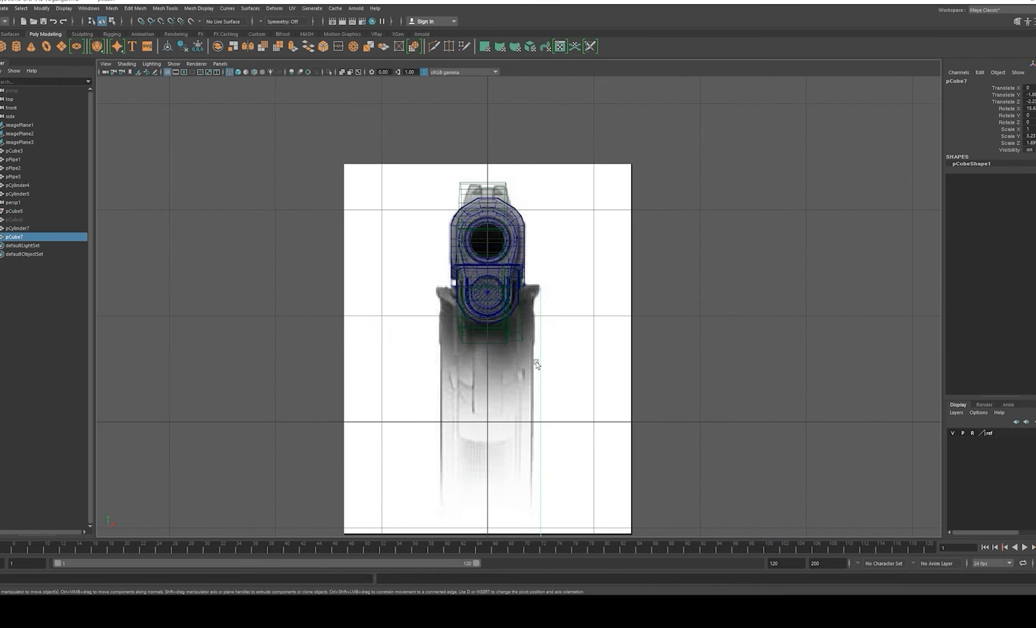
Step: Compare the frame mesh's sideways position with the slide and grip outline on the front reference
{"action": "key", "text": "space"}
{"action": "key", "text": "space"}
{"action": "right_click_drag", "start_coordinate": [734, 234], "coordinate": [479, 248], "text": "alt"}
{"action": "left_click_drag", "start_coordinate": [479, 248], "coordinate": [417, 361], "text": "alt"}
{"action": "key", "text": "space"}
{"action": "key", "text": "space"}
{"action": "key", "text": "space"}
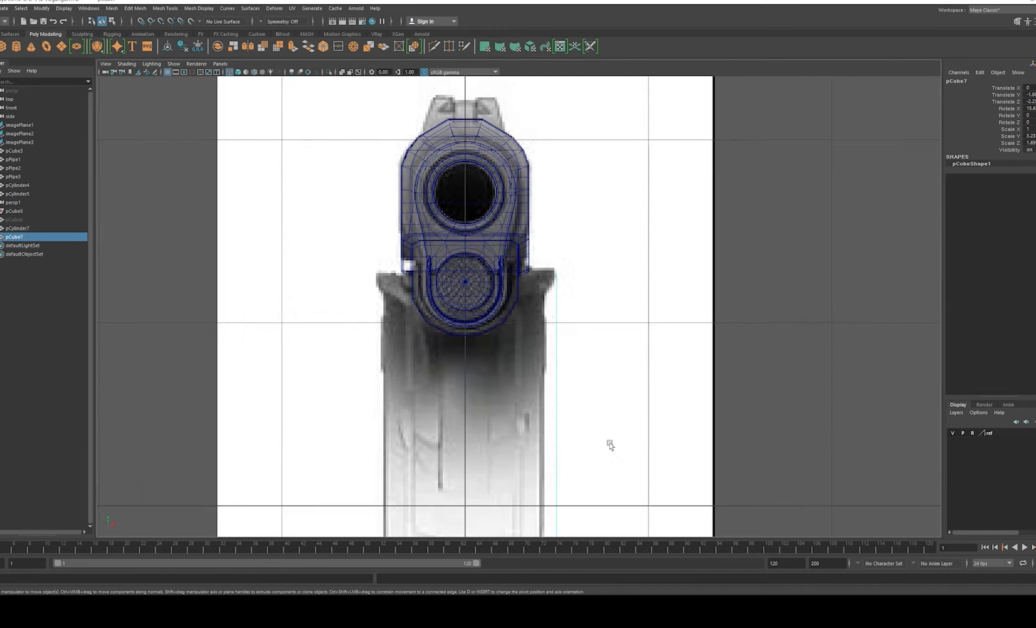
{"action": "middle_click_drag", "start_coordinate": [561, 391], "coordinate": [622, 305], "text": "alt"}
{"action": "scroll", "coordinate": [593, 329], "scroll_direction": "down", "scroll_amount": 8}
{"action": "right_click_drag", "start_coordinate": [619, 340], "coordinate": [621, 378], "text": "alt"}
{"action": "middle_click_drag", "start_coordinate": [581, 356], "coordinate": [556, 332], "text": "alt"}
{"action": "right_click_drag", "start_coordinate": [556, 332], "coordinate": [597, 416], "text": "alt"}
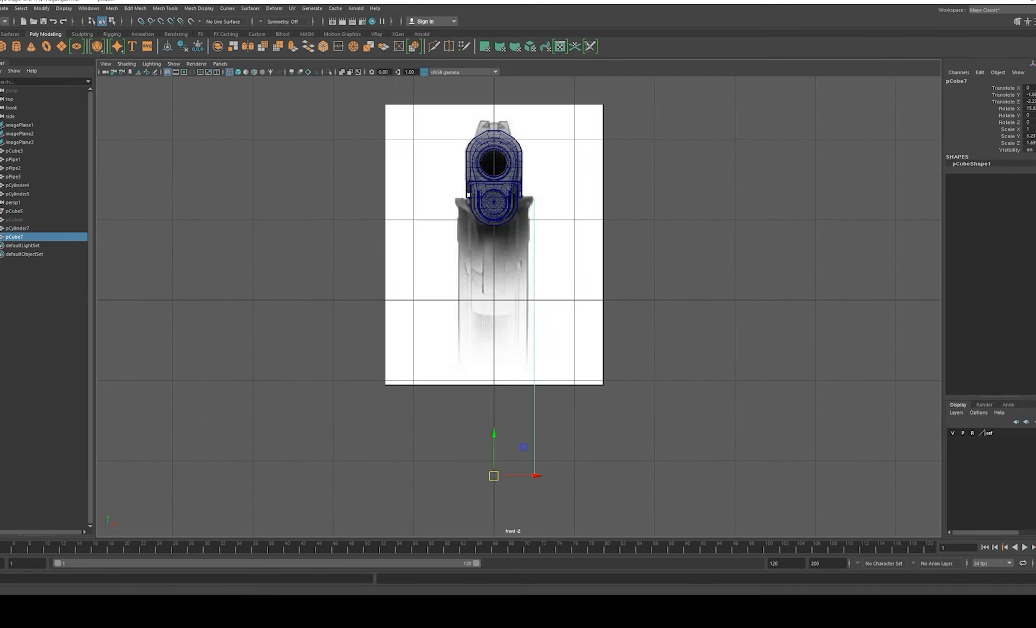
Step: Center the frame mesh's pivot and move the mesh inward along X, roughly in line with the slide's side
{"action": "left_click", "coordinate": [21, 9]}
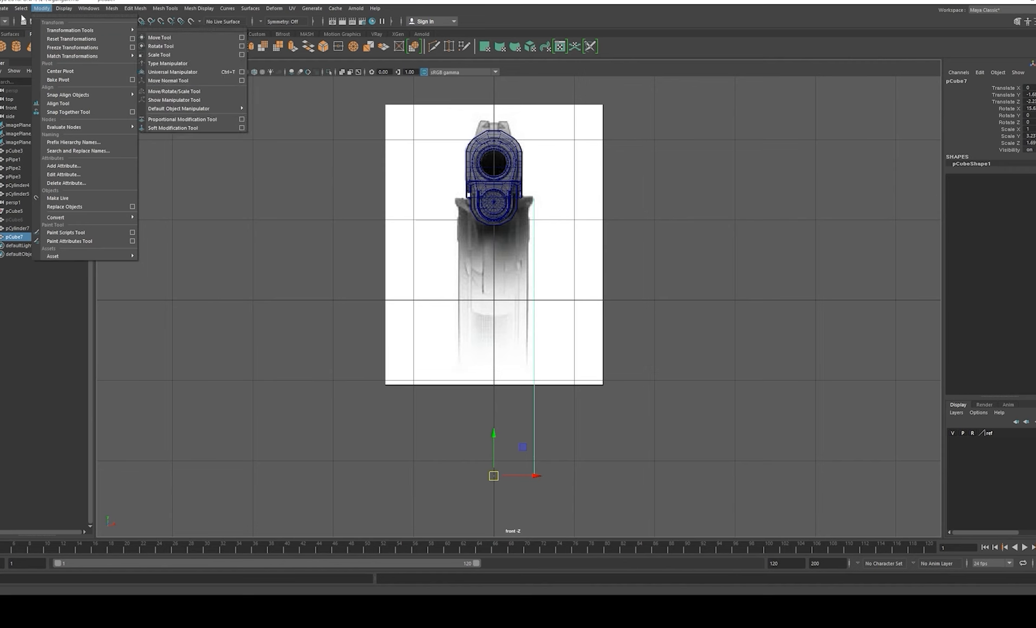
{"action": "left_click", "coordinate": [75, 70]}
{"action": "right_click_drag", "start_coordinate": [425, 317], "coordinate": [603, 339], "text": "alt"}
{"action": "middle_click_drag", "start_coordinate": [603, 339], "coordinate": [616, 449], "text": "alt"}
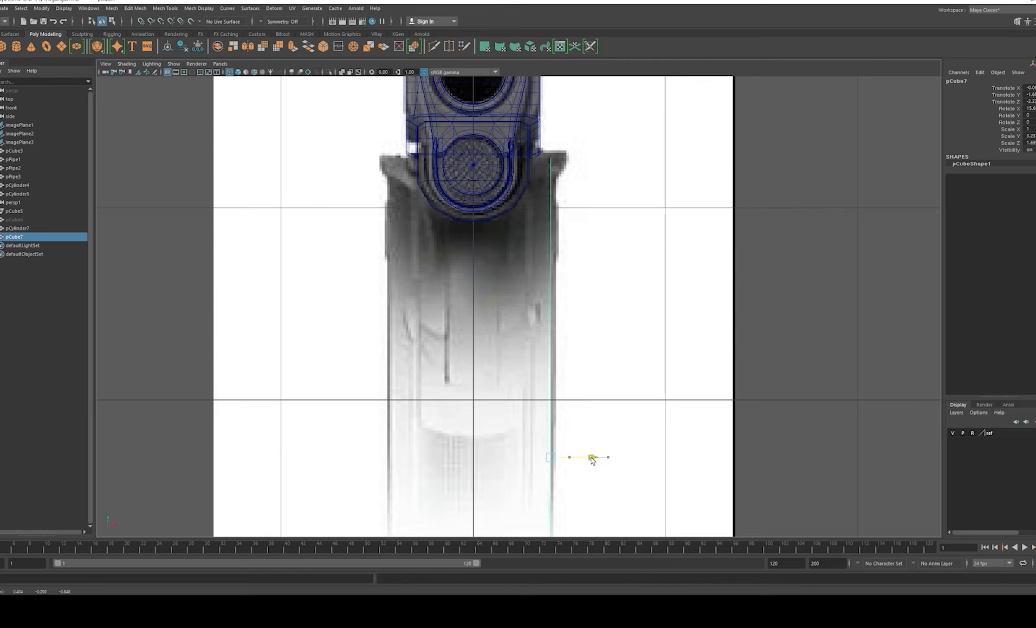
{"action": "scroll", "coordinate": [592, 458], "scroll_direction": "down", "scroll_amount": 5}
{"action": "scroll", "coordinate": [569, 359], "scroll_direction": "up", "scroll_amount": 4}
{"action": "scroll", "coordinate": [624, 413], "scroll_direction": "up", "scroll_amount": 1}
{"action": "left_click_drag", "start_coordinate": [594, 402], "coordinate": [581, 404]}
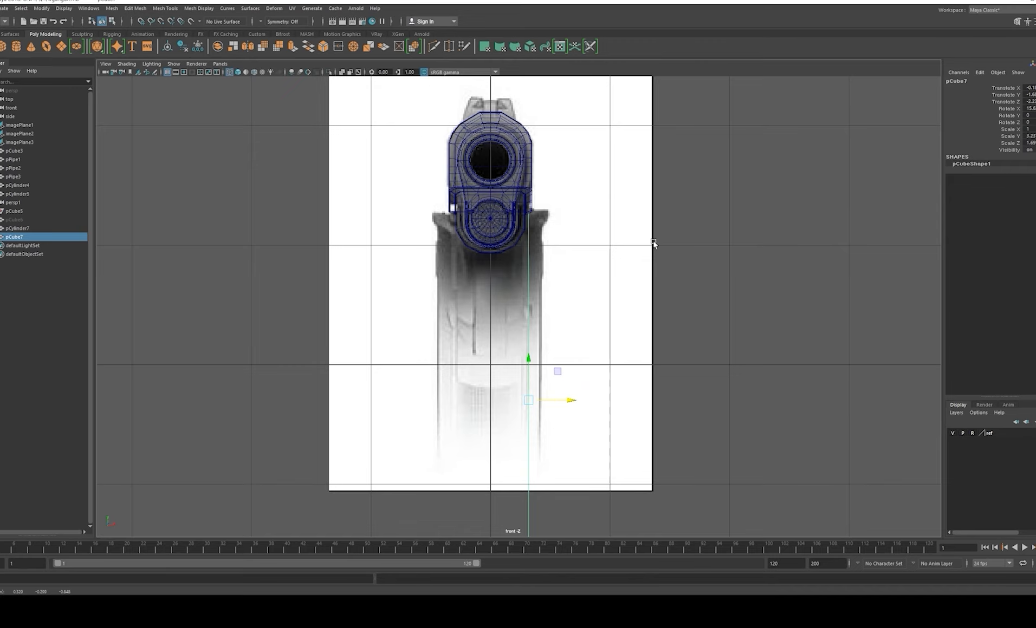
Step: Try moving the boundary edges along the frame's underside and grip front inward toward the centreline, and undo the move
{"action": "key", "text": "space"}
{"action": "key", "text": "space"}
{"action": "scroll", "coordinate": [689, 222], "scroll_direction": "up", "scroll_amount": 4}
{"action": "left_click_drag", "start_coordinate": [689, 222], "coordinate": [581, 303], "text": "alt"}
{"action": "scroll", "coordinate": [555, 382], "scroll_direction": "up", "scroll_amount": 3}
{"action": "middle_click_drag", "start_coordinate": [555, 381], "coordinate": [596, 296], "text": "alt"}
{"action": "key", "text": "F10"}
{"action": "left_click", "coordinate": [455, 290]}
{"action": "left_click_drag", "start_coordinate": [685, 369], "coordinate": [538, 217], "text": "alt"}
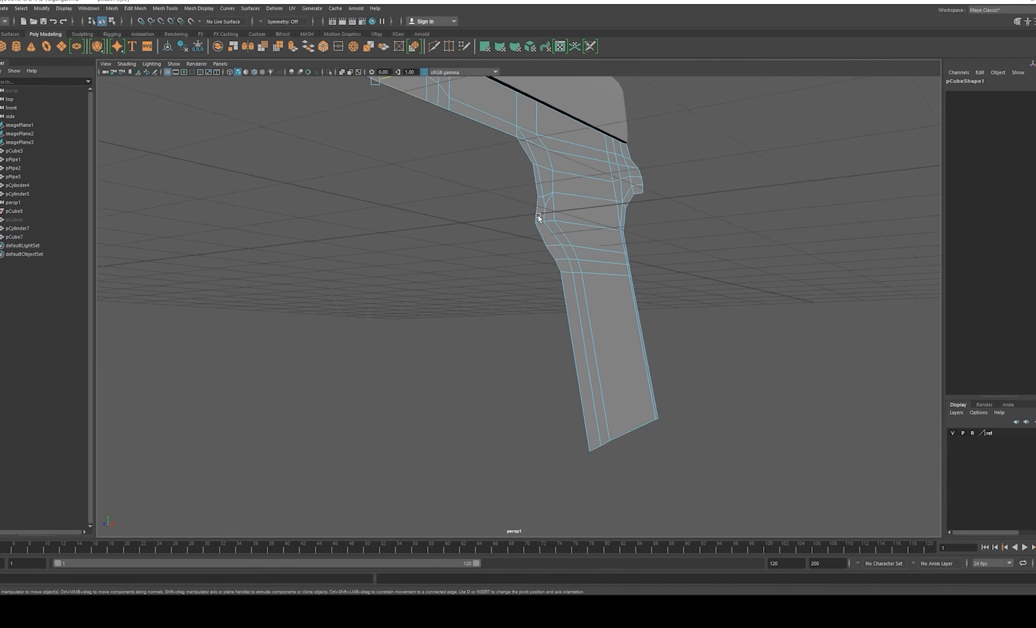
{"action": "scroll", "coordinate": [538, 217], "scroll_direction": "up", "scroll_amount": 1}
{"action": "left_click_drag", "start_coordinate": [583, 297], "coordinate": [661, 286], "text": "alt"}
{"action": "scroll", "coordinate": [646, 263], "scroll_direction": "up", "scroll_amount": 3}
{"action": "key", "text": "space"}
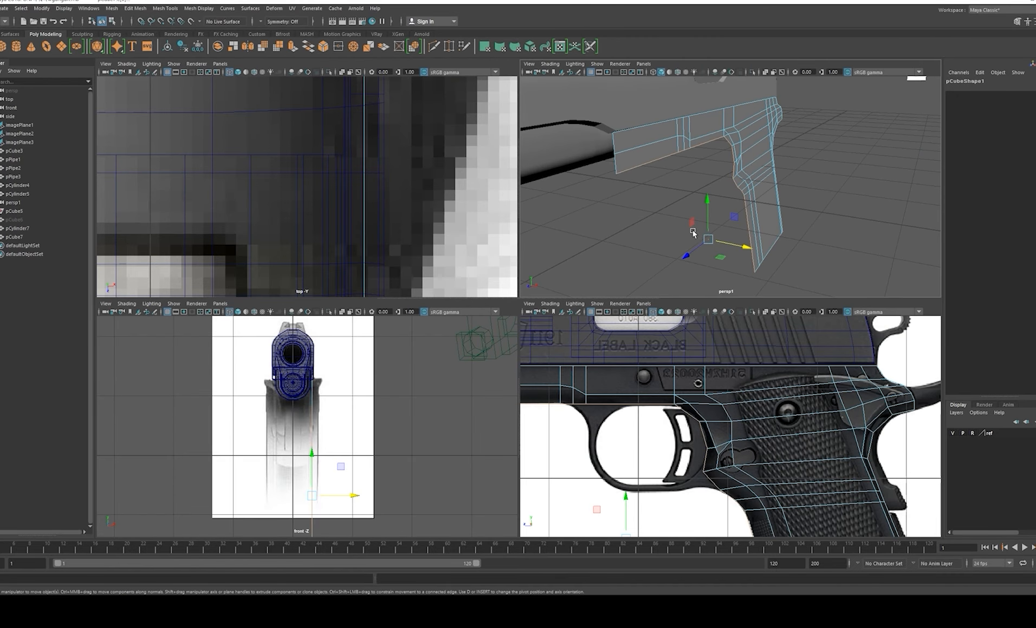
{"action": "key", "text": "space"}
{"action": "key", "text": "space"}
{"action": "key", "text": "space"}
{"action": "left_click_drag", "start_coordinate": [596, 397], "coordinate": [533, 323]}
{"action": "key", "text": "space"}
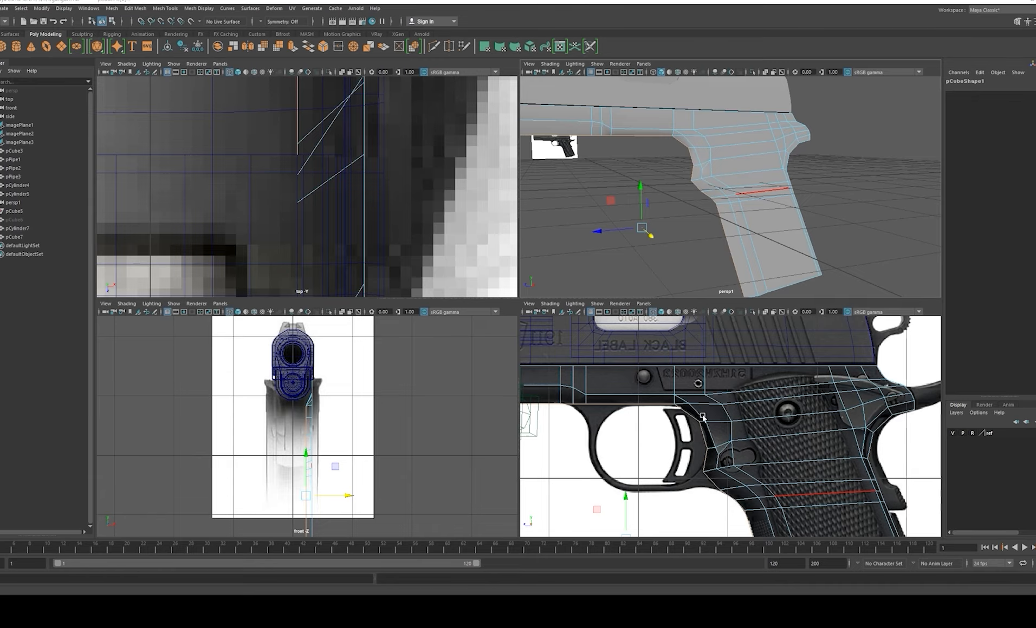
{"action": "key", "text": "space"}
{"action": "scroll", "coordinate": [699, 423], "scroll_direction": "up", "scroll_amount": 5}
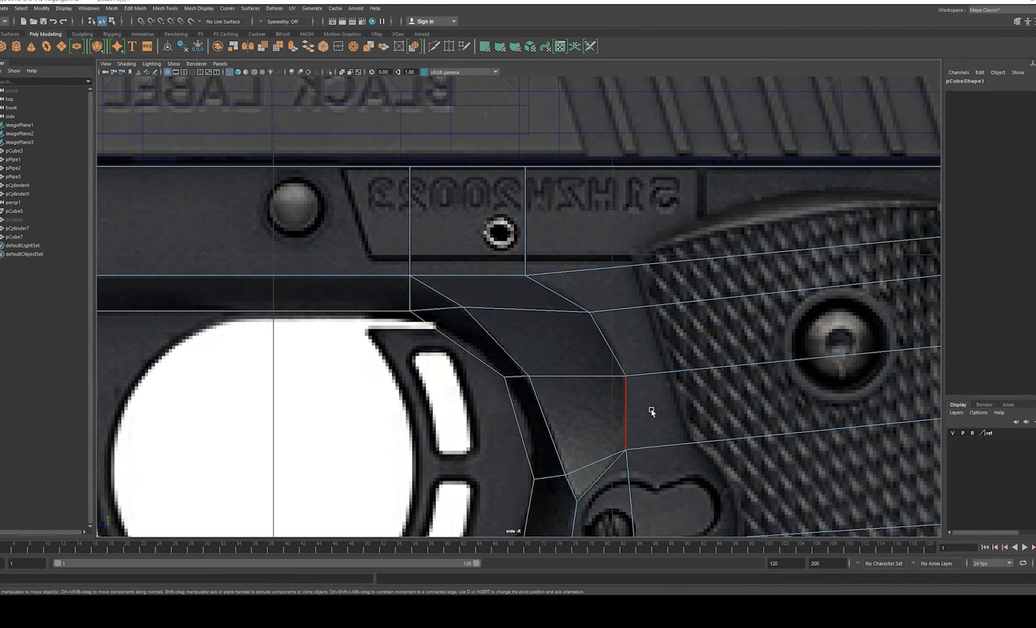
{"action": "middle_click_drag", "start_coordinate": [507, 353], "coordinate": [532, 348], "text": "alt"}
{"action": "scroll", "coordinate": [533, 348], "scroll_direction": "up", "scroll_amount": 1}
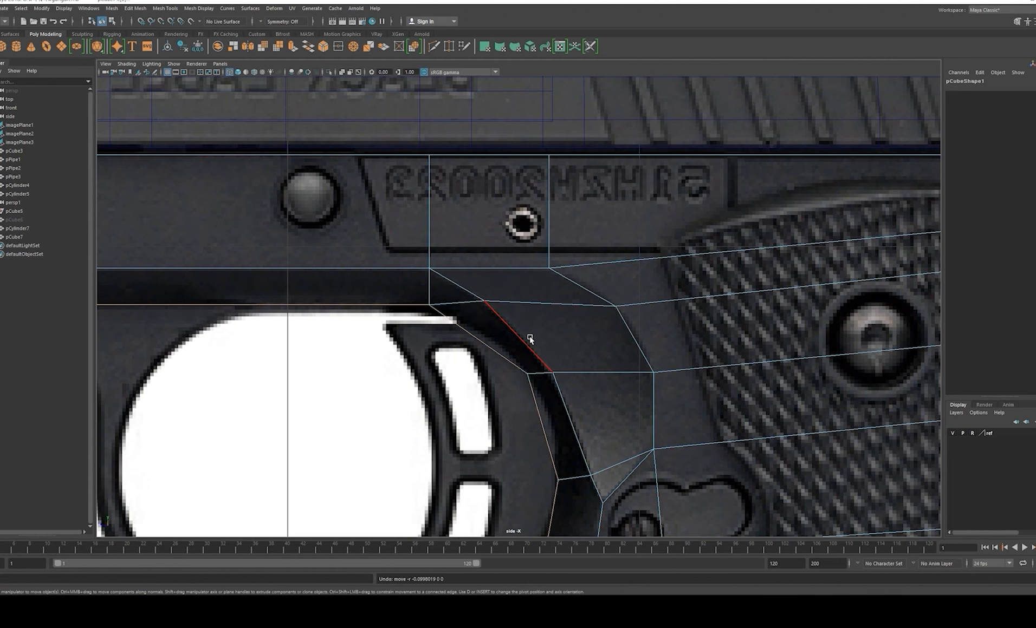
Step: Cut an edge from the recess's upper front vertex to the frame's lower contour and delete the older edge beside it
{"action": "key", "text": "space"}
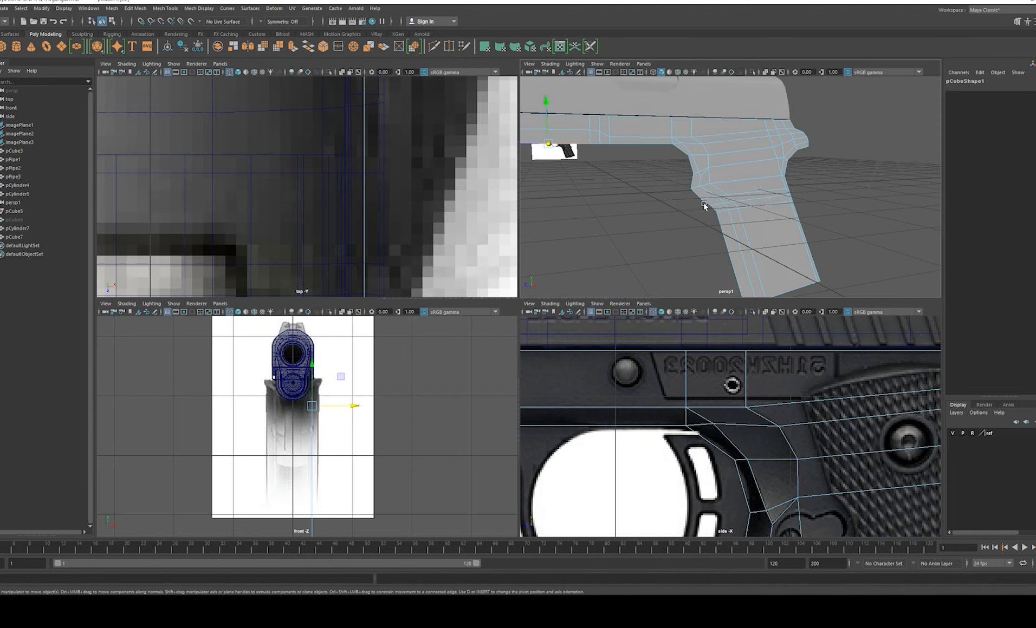
{"action": "left_click", "coordinate": [730, 174]}
{"action": "key", "text": "space"}
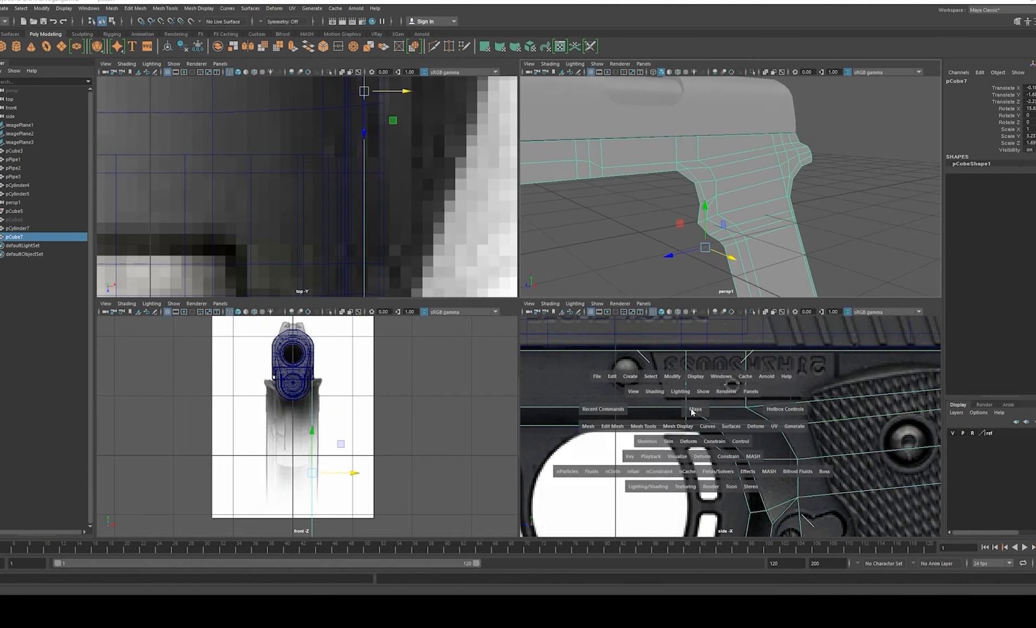
{"action": "scroll", "coordinate": [592, 372], "scroll_direction": "up", "scroll_amount": 2}
{"action": "right_click_drag", "start_coordinate": [425, 266], "coordinate": [432, 285]}
{"action": "left_click", "coordinate": [433, 286]}
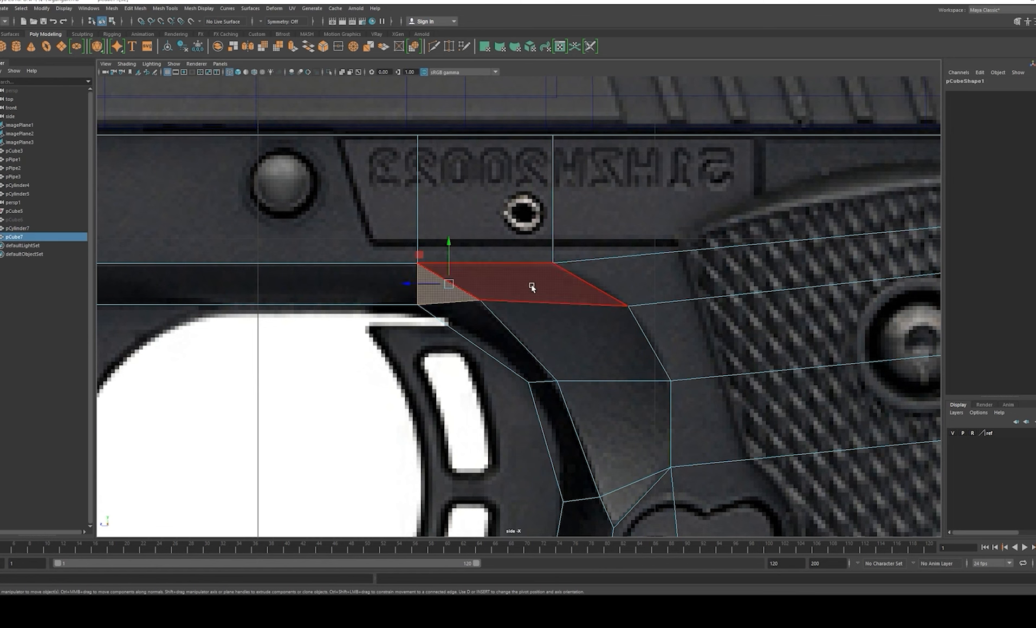
{"action": "key", "text": "ctrl+shift+x"}
{"action": "left_click_drag", "start_coordinate": [511, 315], "coordinate": [511, 317], "text": "alt"}
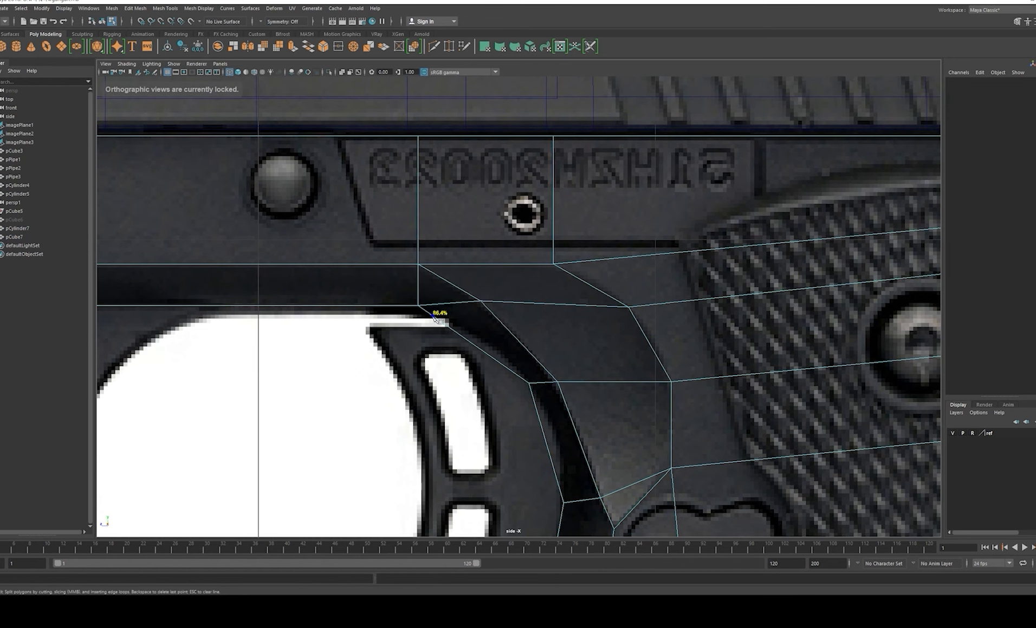
{"action": "left_click", "coordinate": [490, 309]}
{"action": "key", "text": "w"}
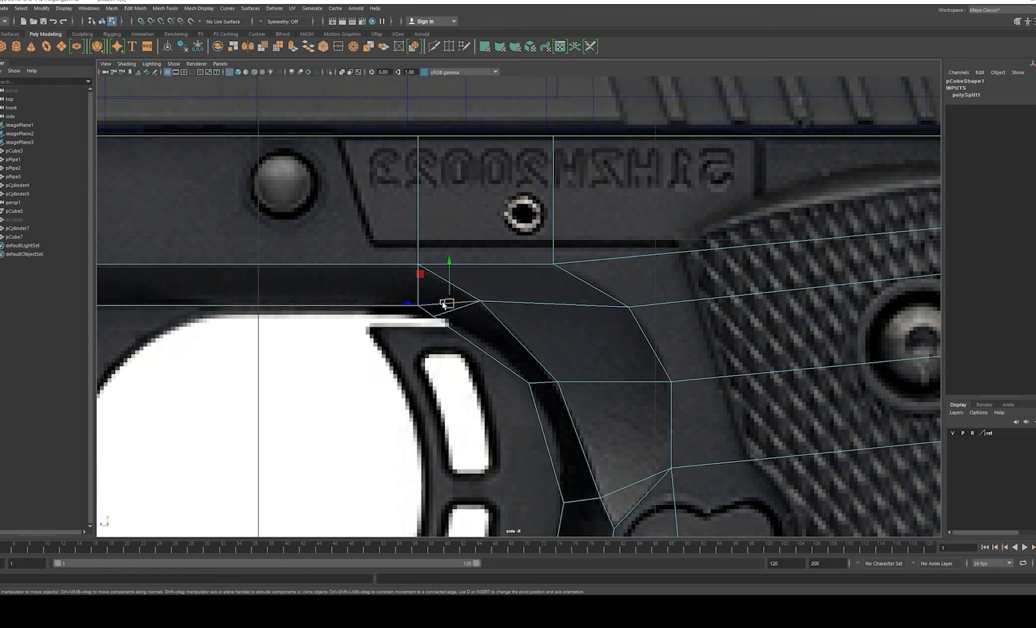
Step: Move the new contour vertex slightly toward the grip so it sits at the upper rear corner of the trigger opening
{"action": "left_click", "coordinate": [432, 316]}
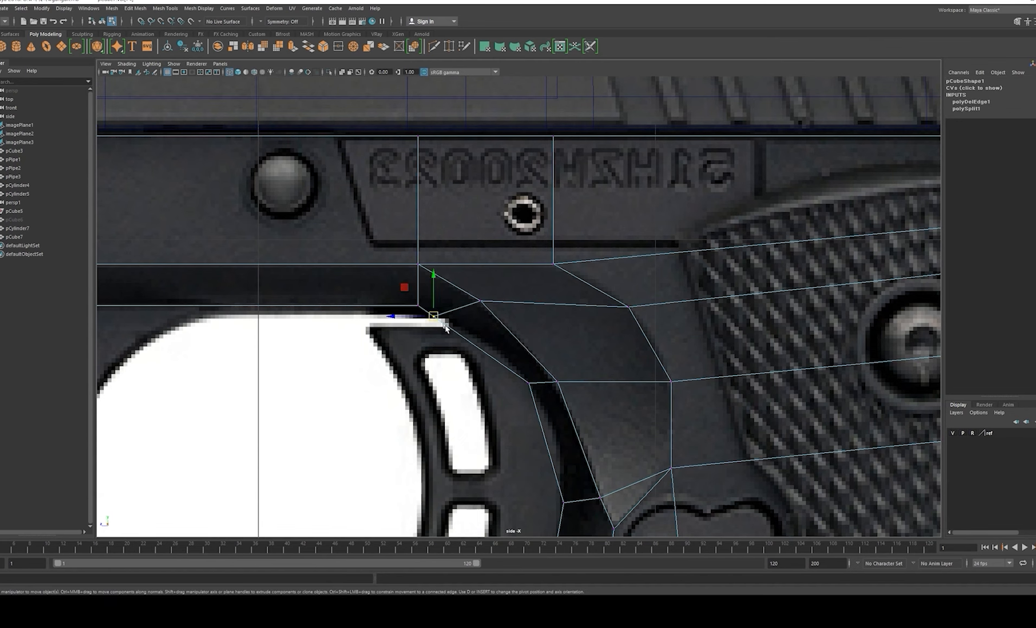
{"action": "left_click_drag", "start_coordinate": [408, 293], "coordinate": [417, 289]}
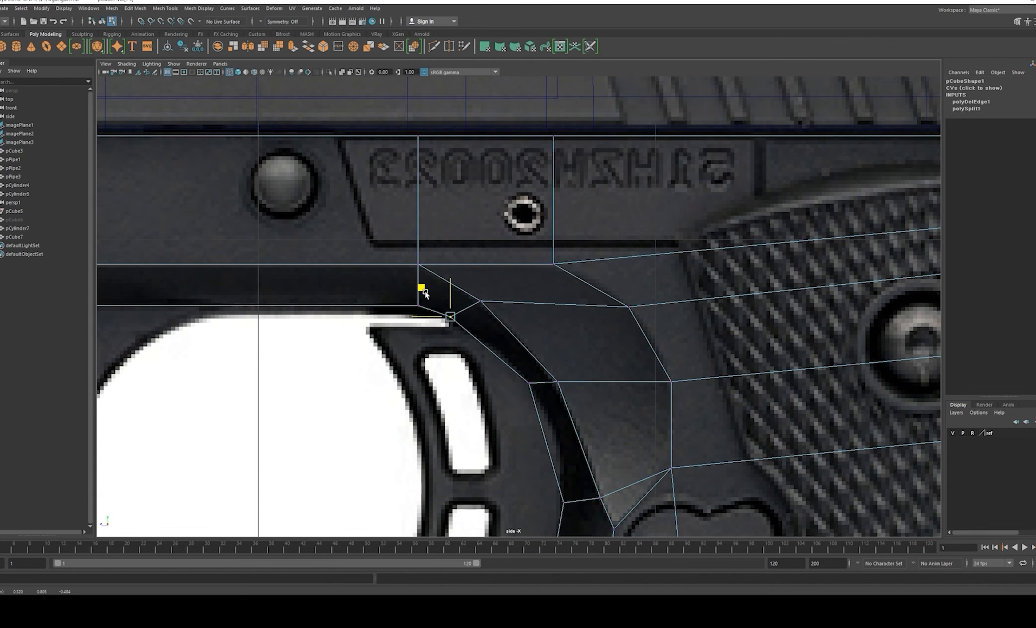
{"action": "scroll", "coordinate": [417, 288], "scroll_direction": "down", "scroll_amount": 6}
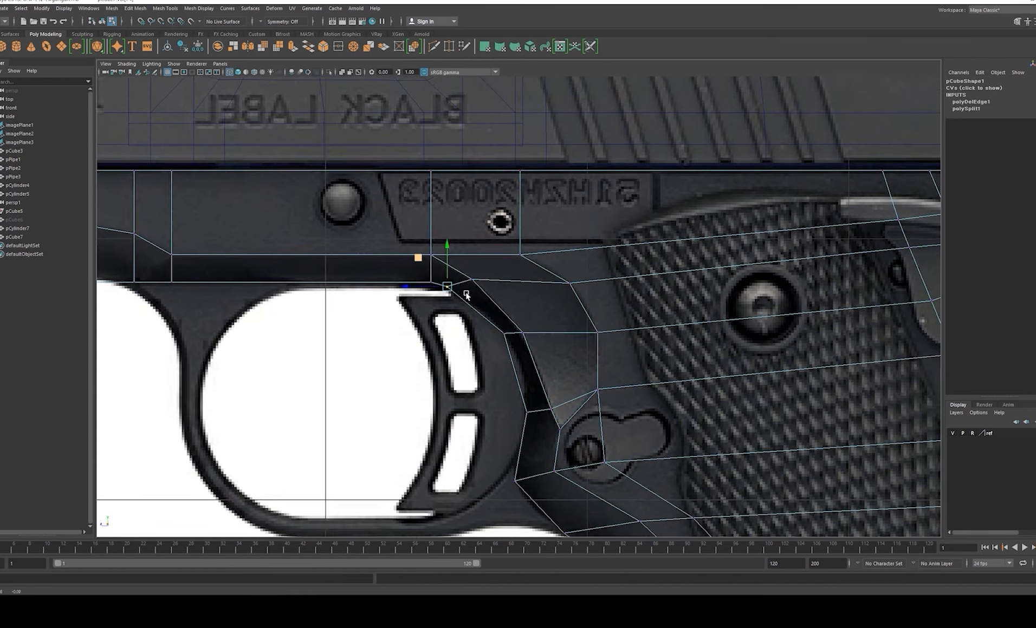
{"action": "key", "text": "F8"}
{"action": "scroll", "coordinate": [552, 299], "scroll_direction": "up", "scroll_amount": 4}
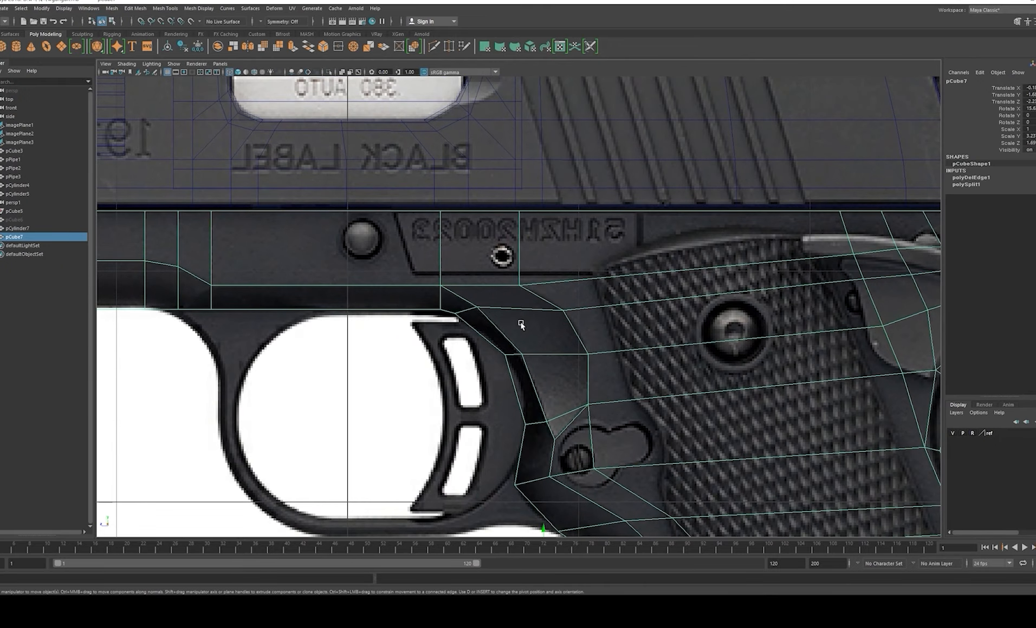
{"action": "scroll", "coordinate": [468, 296], "scroll_direction": "down", "scroll_amount": 3}
{"action": "scroll", "coordinate": [542, 336], "scroll_direction": "up", "scroll_amount": 3}
Step: Select both vertices of the vertical frame edge beside the small ring pin and shift them slightly toward the muzzle
{"action": "key", "text": "F8"}
{"action": "left_click_drag", "start_coordinate": [481, 326], "coordinate": [479, 327]}
{"action": "scroll", "coordinate": [628, 282], "scroll_direction": "down", "scroll_amount": 5}
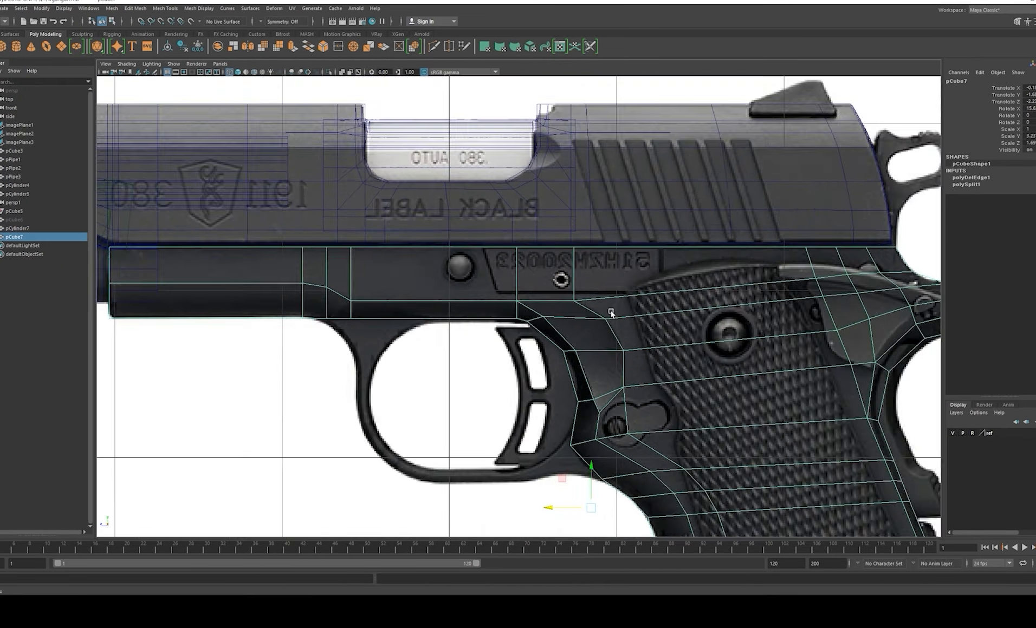
{"action": "scroll", "coordinate": [614, 317], "scroll_direction": "up", "scroll_amount": 5}
{"action": "scroll", "coordinate": [614, 317], "scroll_direction": "down", "scroll_amount": 4}
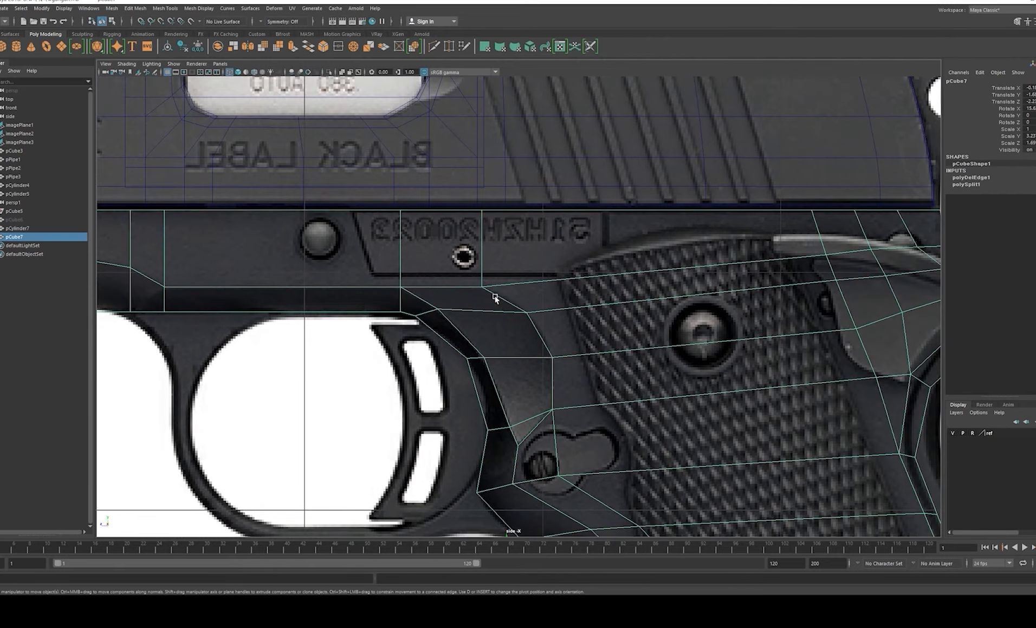
{"action": "key", "text": "F8"}
{"action": "scroll", "coordinate": [541, 280], "scroll_direction": "up", "scroll_amount": 3}
{"action": "scroll", "coordinate": [541, 280], "scroll_direction": "up", "scroll_amount": 2}
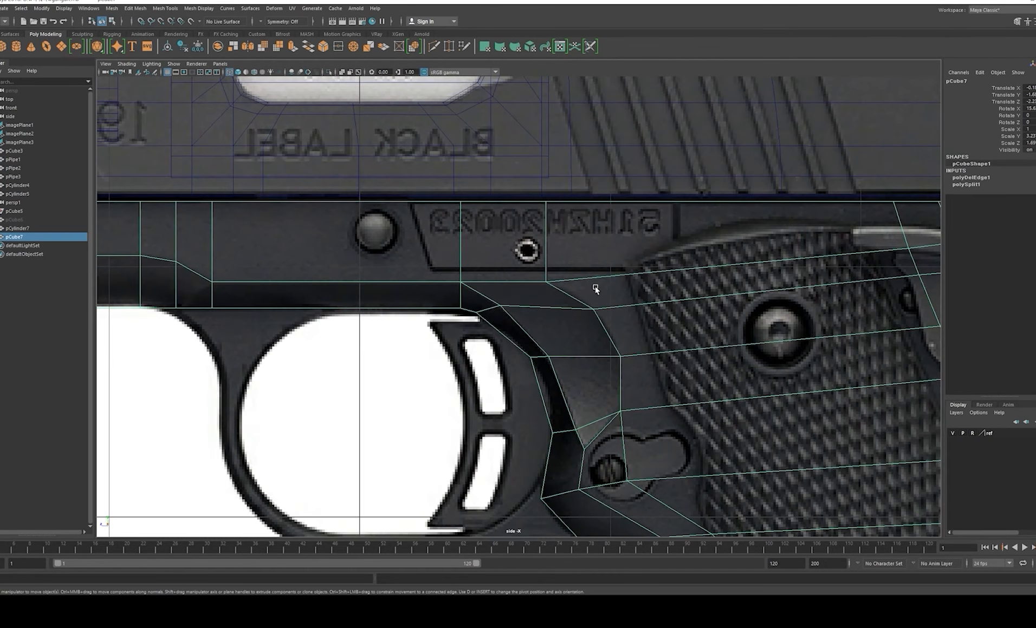
{"action": "left_click", "coordinate": [460, 308]}
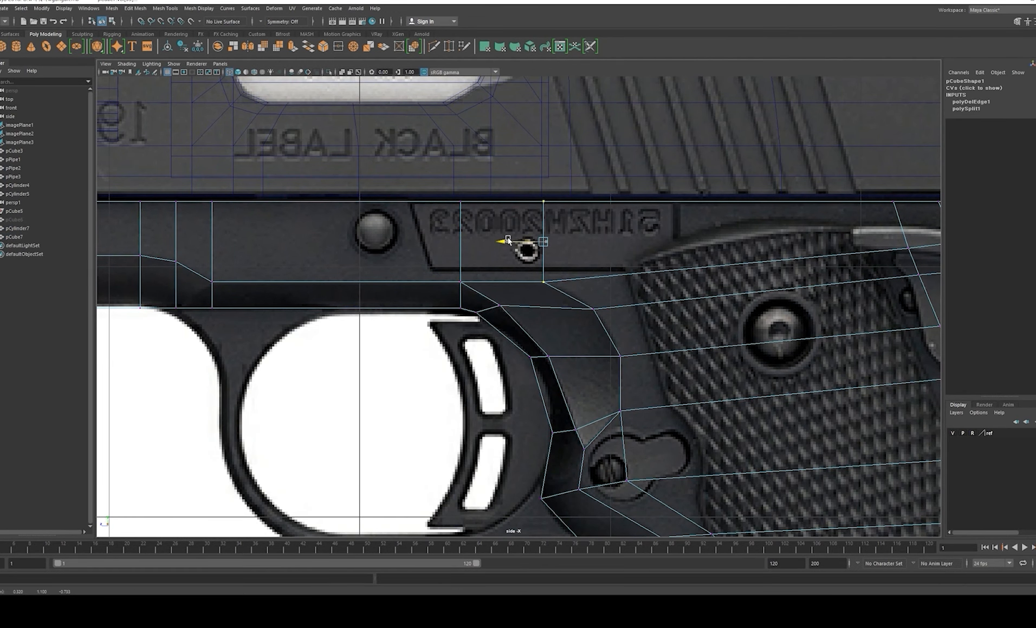
Step: Select the frame's lower and front border edges, from the dust cover down the grip, and move them inward along X
{"action": "key", "text": "F8"}
{"action": "key", "text": "space"}
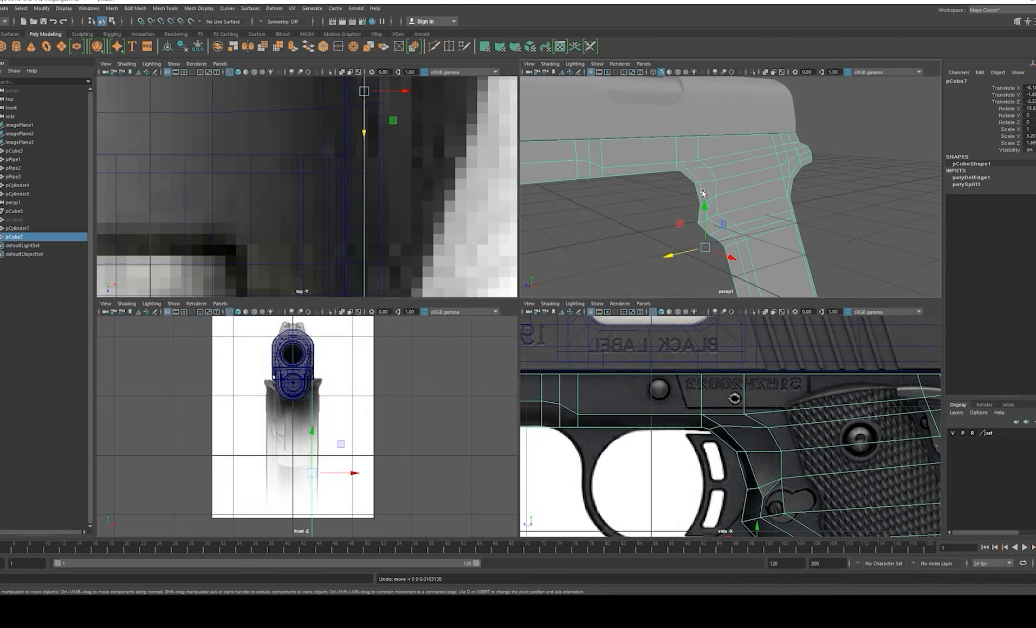
{"action": "key", "text": "space"}
{"action": "left_click", "coordinate": [730, 223]}
{"action": "left_click", "coordinate": [577, 277]}
{"action": "left_click_drag", "start_coordinate": [569, 285], "coordinate": [578, 256], "text": "alt"}
{"action": "right_click_drag", "start_coordinate": [575, 256], "coordinate": [573, 233]}
{"action": "left_click", "coordinate": [342, 296]}
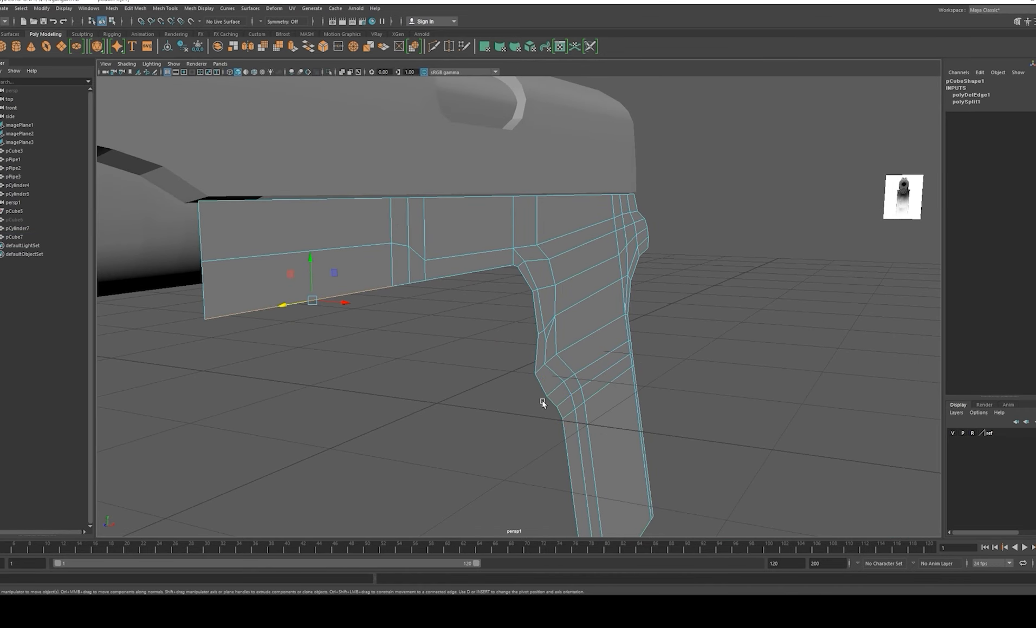
{"action": "left_click_drag", "start_coordinate": [542, 404], "coordinate": [589, 340], "text": "alt"}
{"action": "right_click_drag", "start_coordinate": [594, 356], "coordinate": [582, 323], "text": "alt"}
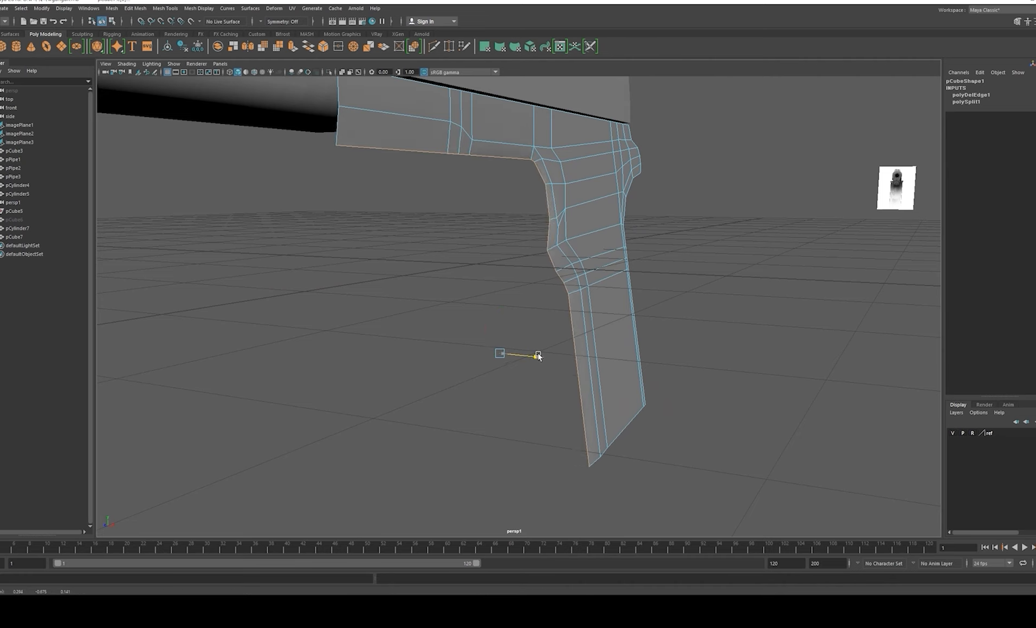
{"action": "left_click_drag", "start_coordinate": [538, 356], "coordinate": [515, 299], "text": "alt"}
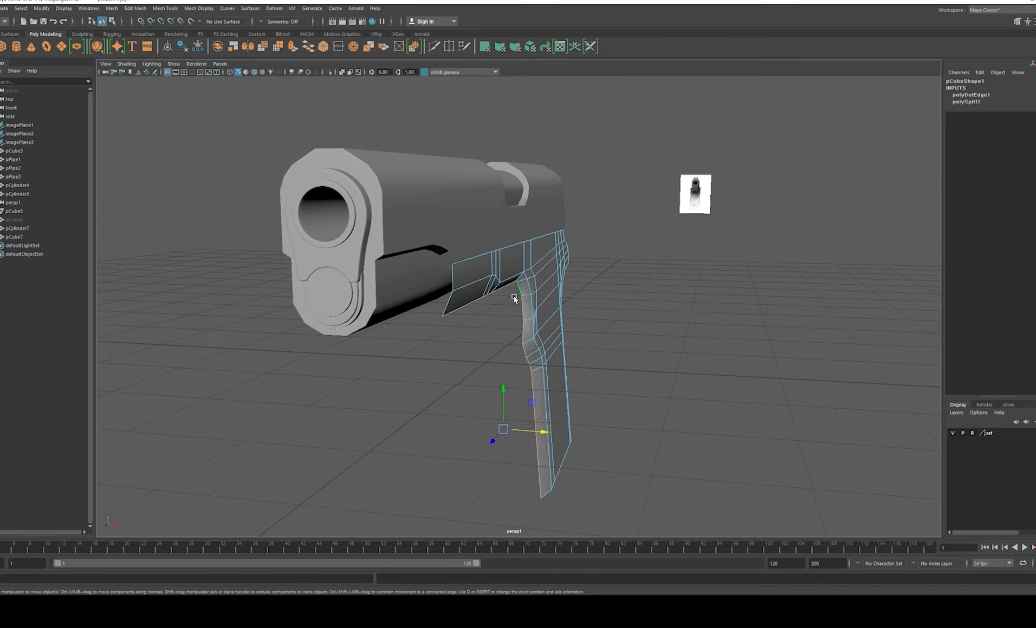
Step: Move the selected border edges further toward the gun's centre using the front view as a guide
{"action": "key", "text": "space"}
{"action": "key", "text": "space"}
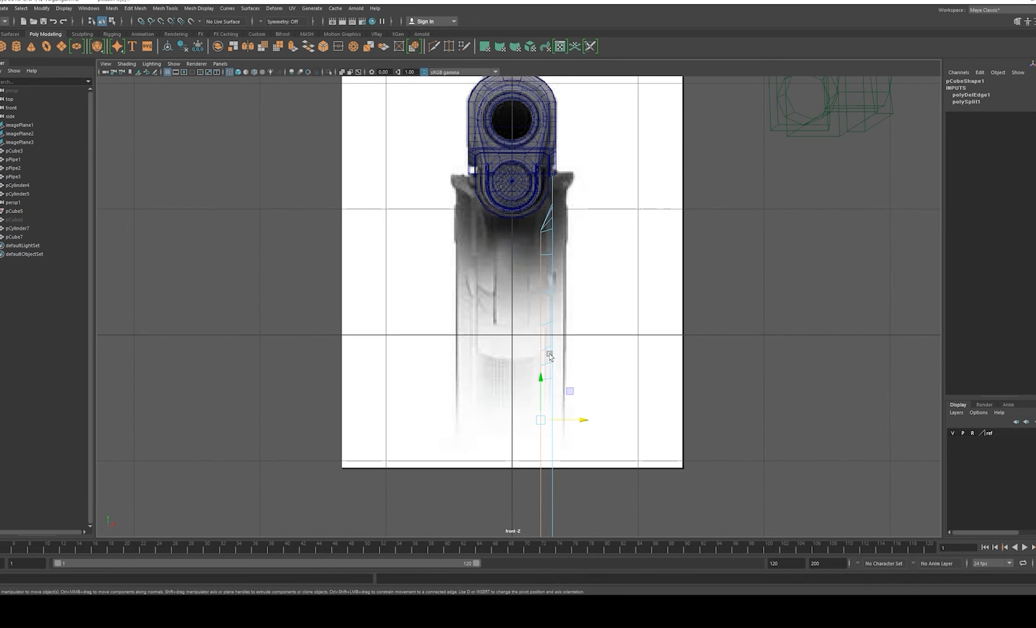
{"action": "left_click_drag", "start_coordinate": [585, 421], "coordinate": [579, 420]}
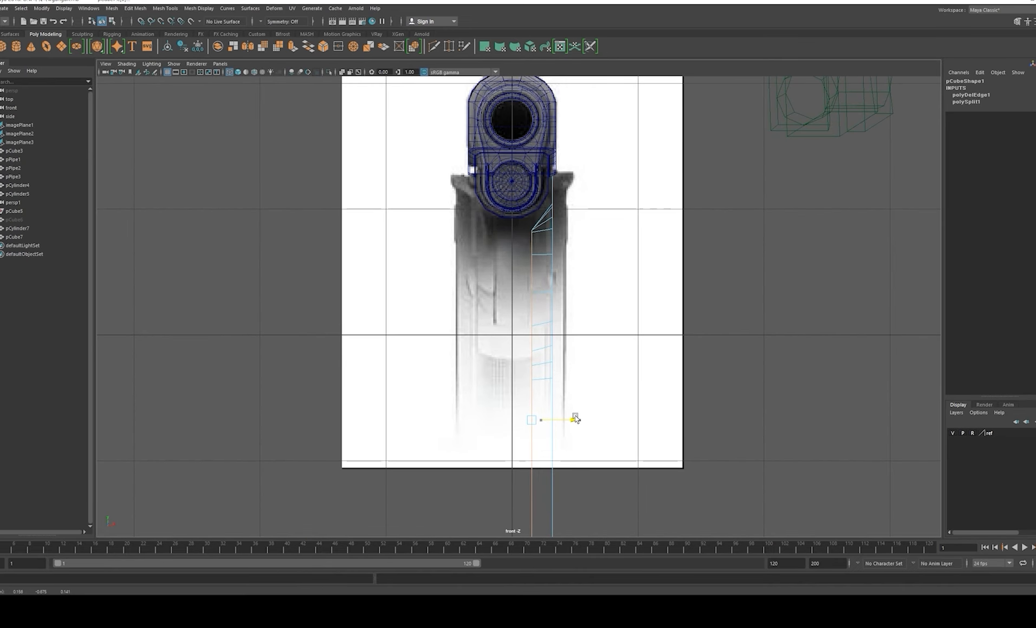
{"action": "key", "text": "space"}
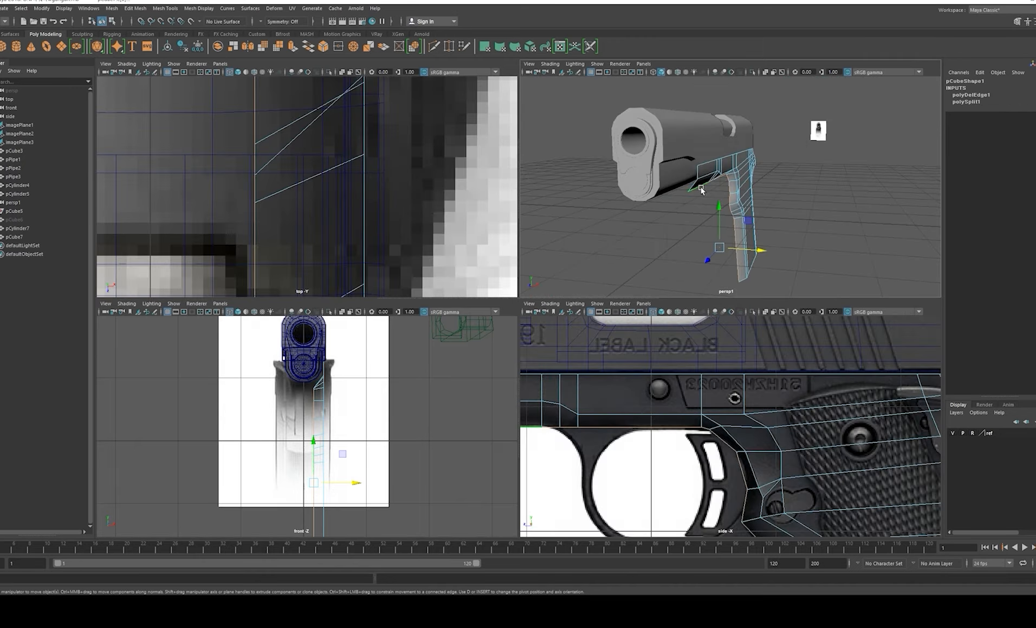
{"action": "key", "text": "space"}
{"action": "key", "text": "F8"}
{"action": "left_click_drag", "start_coordinate": [596, 255], "coordinate": [539, 310], "text": "alt"}
{"action": "right_click_drag", "start_coordinate": [535, 309], "coordinate": [511, 307], "text": "shift"}
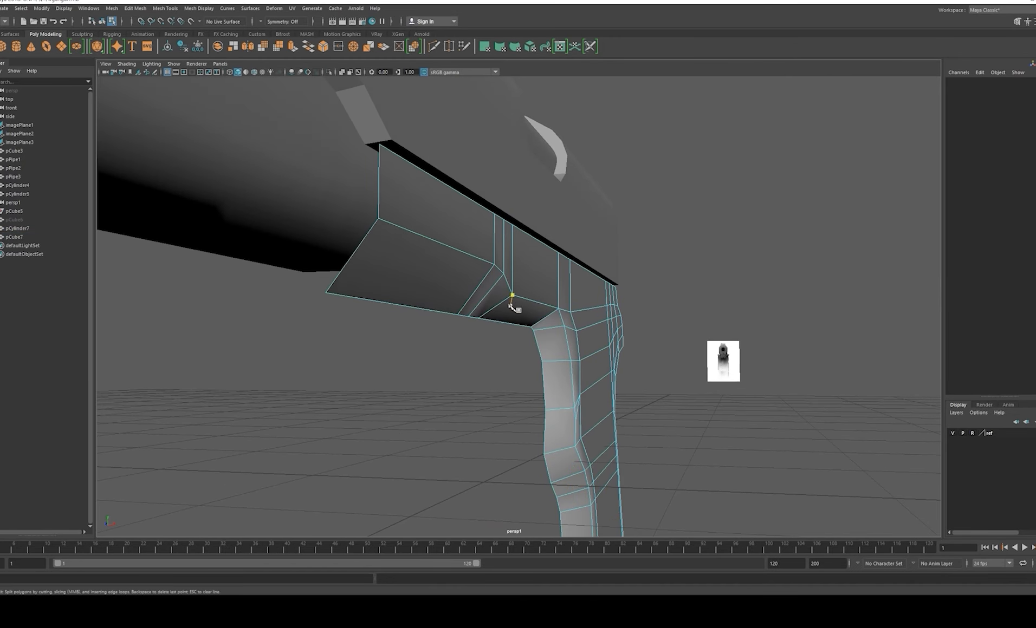
{"action": "key", "text": "Return"}
{"action": "left_click_drag", "start_coordinate": [506, 304], "coordinate": [566, 342], "text": "alt"}
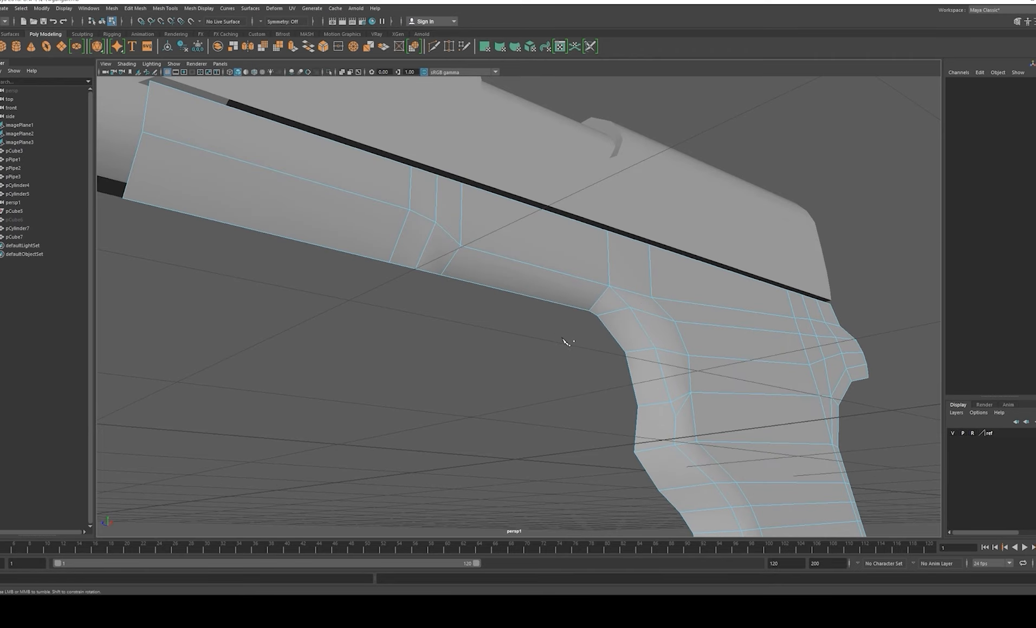
{"action": "right_click_drag", "start_coordinate": [691, 400], "coordinate": [718, 374]}
{"action": "left_click_drag", "start_coordinate": [712, 404], "coordinate": [654, 332], "text": "alt"}
Step: Cut a new edge from the frame's front border behind the trigger to the inner corner vertex near the magazine release
{"action": "key", "text": "space"}
{"action": "key", "text": "space"}
{"action": "scroll", "coordinate": [687, 363], "scroll_direction": "up", "scroll_amount": 5}
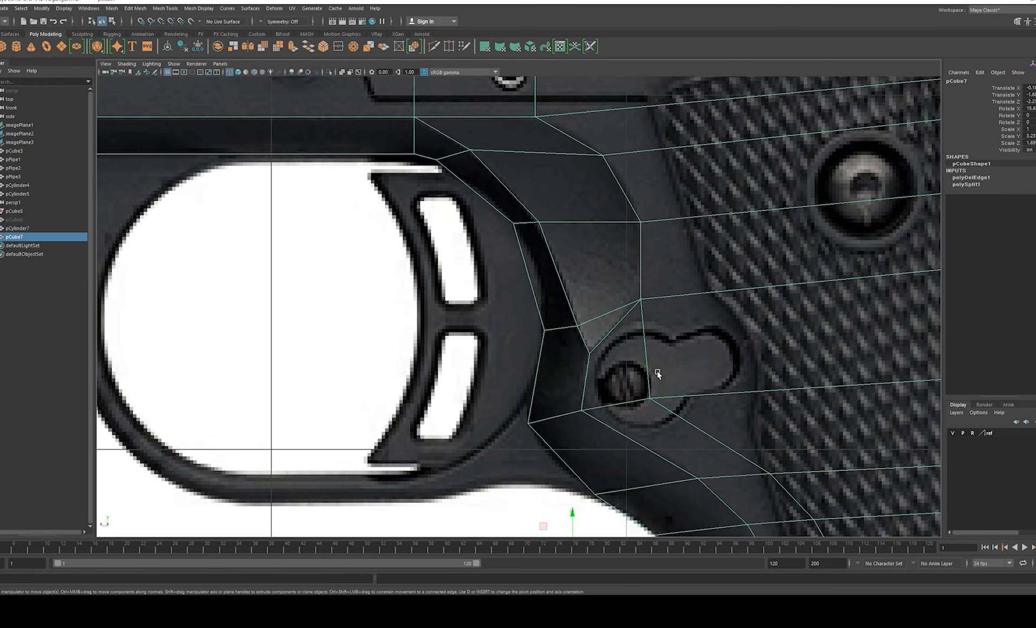
{"action": "scroll", "coordinate": [648, 384], "scroll_direction": "down", "scroll_amount": 5}
{"action": "scroll", "coordinate": [677, 390], "scroll_direction": "up", "scroll_amount": 6}
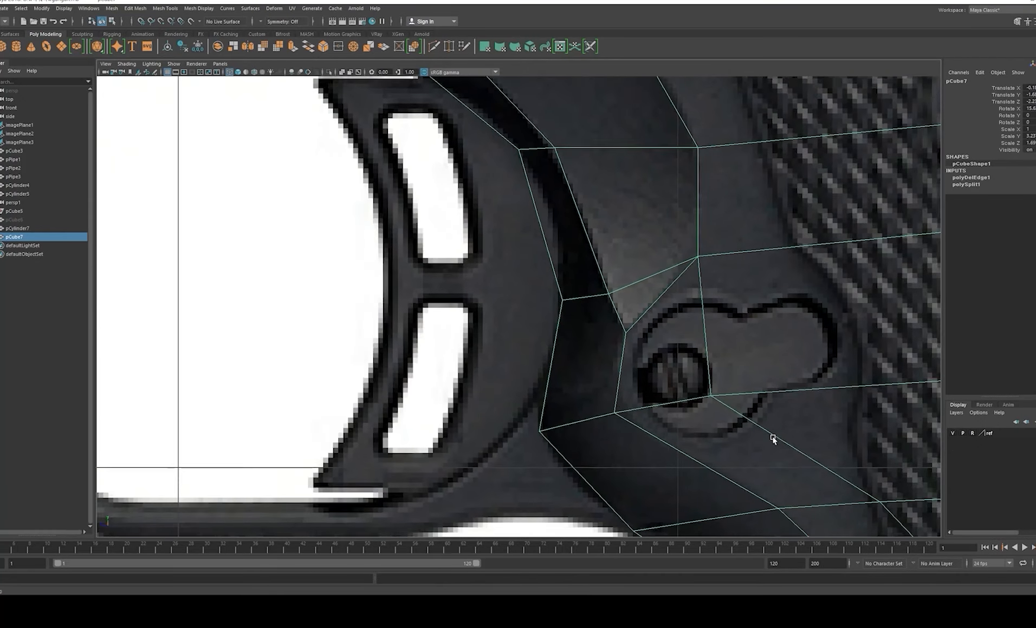
{"action": "middle_click_drag", "start_coordinate": [694, 412], "coordinate": [652, 386], "text": "alt"}
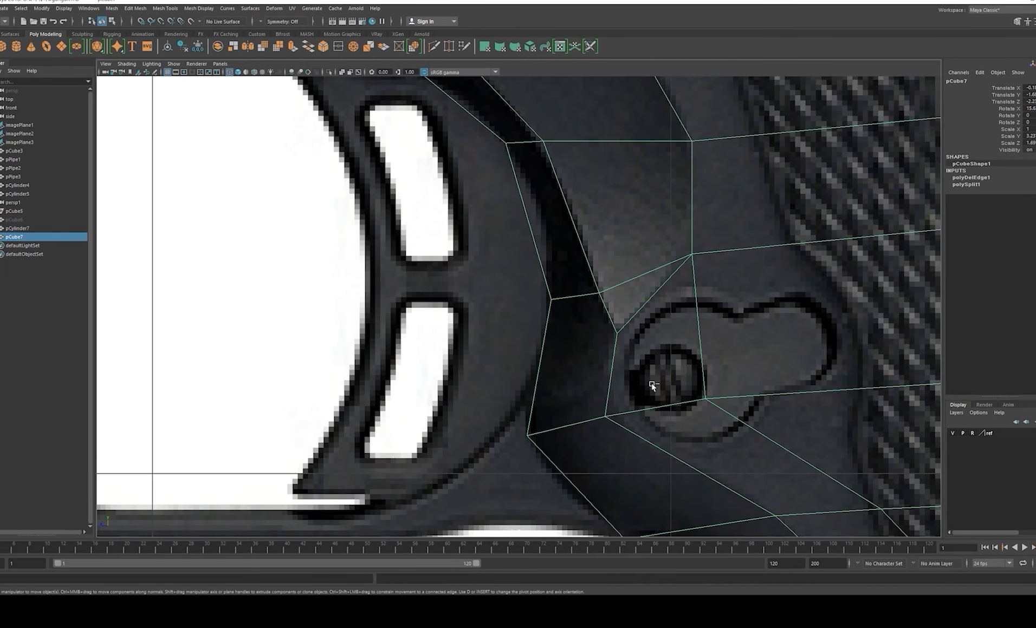
{"action": "key", "text": "Escape"}
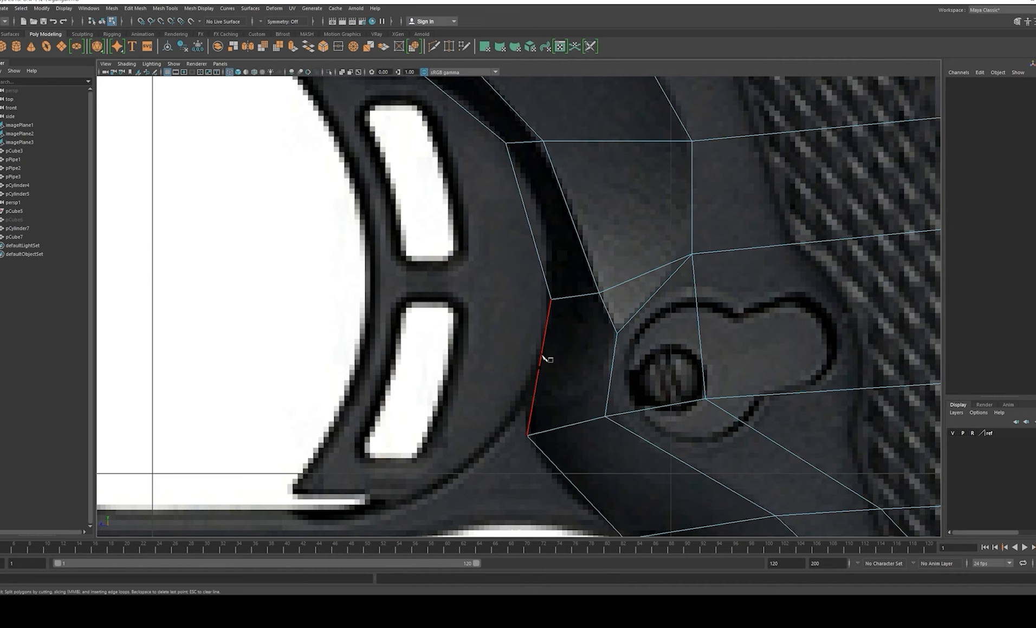
{"action": "left_click", "coordinate": [616, 332]}
Step: Move the new border vertex and the corner vertex below it to follow the reference curve behind the trigger
{"action": "key", "text": "w"}
{"action": "left_click_drag", "start_coordinate": [514, 338], "coordinate": [518, 337]}
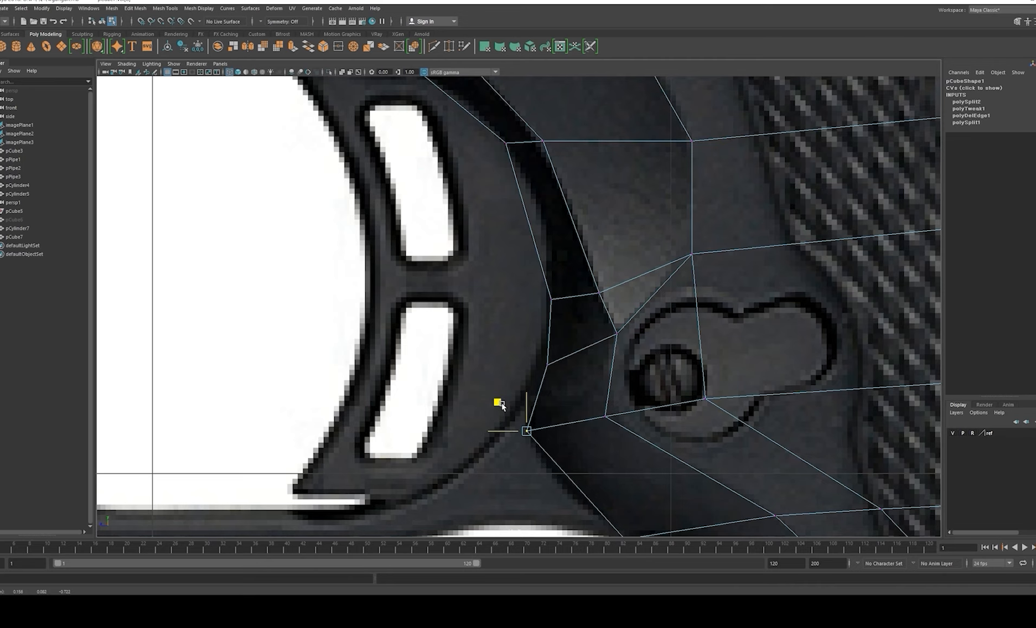
{"action": "scroll", "coordinate": [502, 408], "scroll_direction": "down", "scroll_amount": 5}
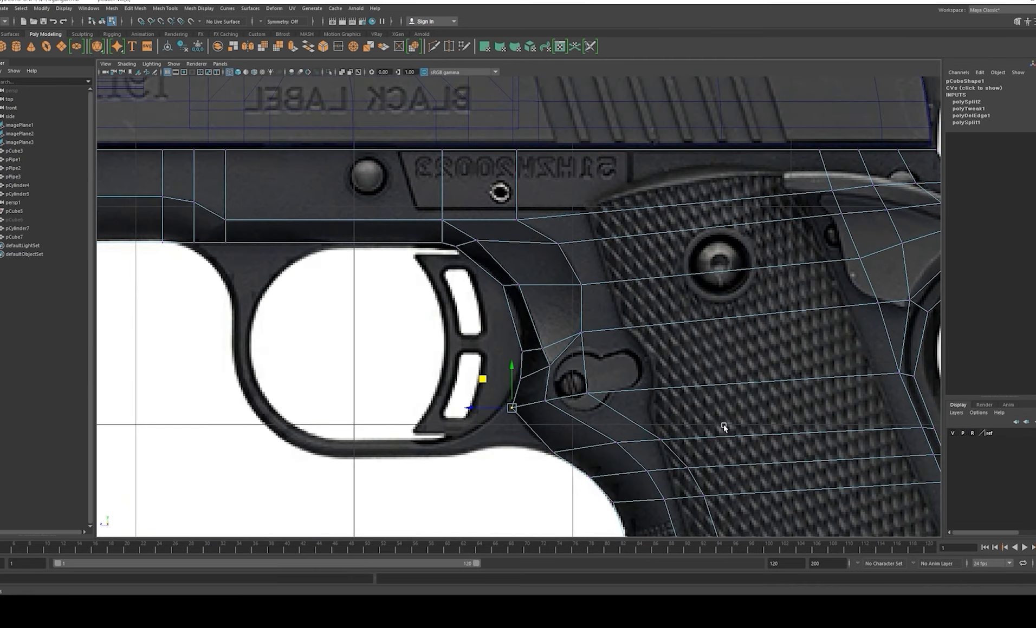
{"action": "scroll", "coordinate": [610, 381], "scroll_direction": "up", "scroll_amount": 1}
{"action": "key", "text": "F8"}
Step: Delete the construction history of the frame mesh and clear the selection
{"action": "key", "text": "space"}
{"action": "key", "text": "space"}
{"action": "left_click_drag", "start_coordinate": [707, 245], "coordinate": [666, 284], "text": "alt"}
{"action": "right_click_drag", "start_coordinate": [773, 233], "coordinate": [661, 267], "text": "alt"}
{"action": "key", "text": "alt+shift+d"}
{"action": "mouse_move", "coordinate": [660, 267]}
{"action": "left_mouse_down", "text": "alt"}
{"action": "mouse_move", "coordinate": [620, 310]}
{"action": "mouse_move", "coordinate": [652, 287]}
{"action": "left_mouse_up", "text": "alt"}
{"action": "key", "text": "alt+d"}
{"action": "right_click_drag", "start_coordinate": [623, 288], "coordinate": [623, 255]}
{"action": "left_click", "coordinate": [384, 275]}
{"action": "left_click", "coordinate": [523, 266]}
{"action": "left_click_drag", "start_coordinate": [523, 266], "coordinate": [497, 285], "text": "alt"}
{"action": "double_click", "coordinate": [440, 263]}
{"action": "left_click", "coordinate": [425, 285]}
{"action": "middle_click_drag", "start_coordinate": [426, 287], "coordinate": [427, 224], "text": "alt"}
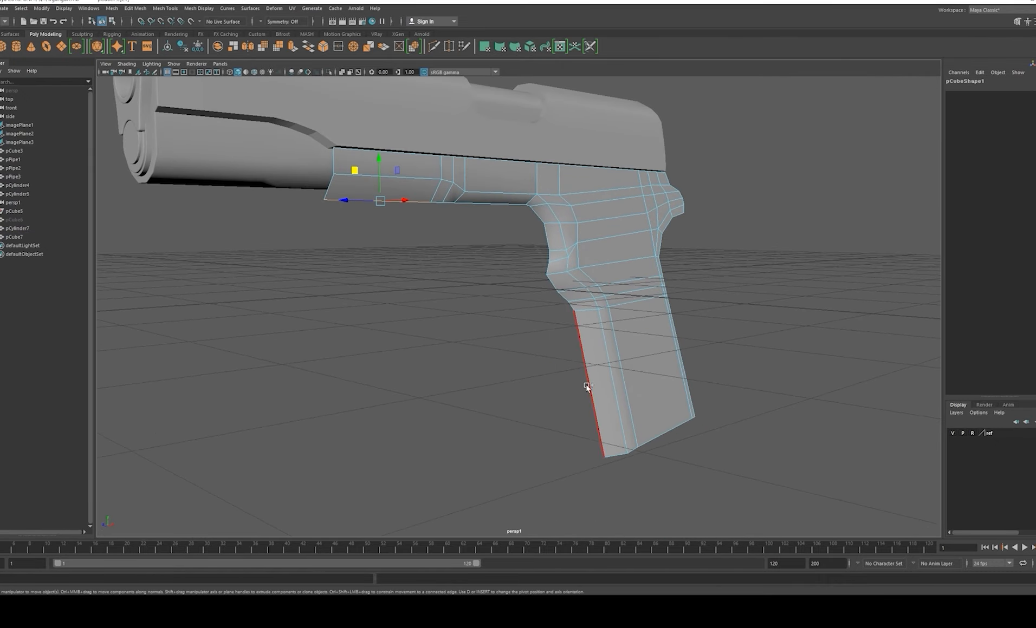
{"action": "middle_click_drag", "start_coordinate": [589, 347], "coordinate": [591, 417], "text": "alt"}
{"action": "right_click_drag", "start_coordinate": [641, 326], "coordinate": [669, 301]}
{"action": "middle_click_drag", "start_coordinate": [591, 301], "coordinate": [594, 335], "text": "alt"}
{"action": "left_click_drag", "start_coordinate": [594, 336], "coordinate": [598, 346], "text": "alt"}
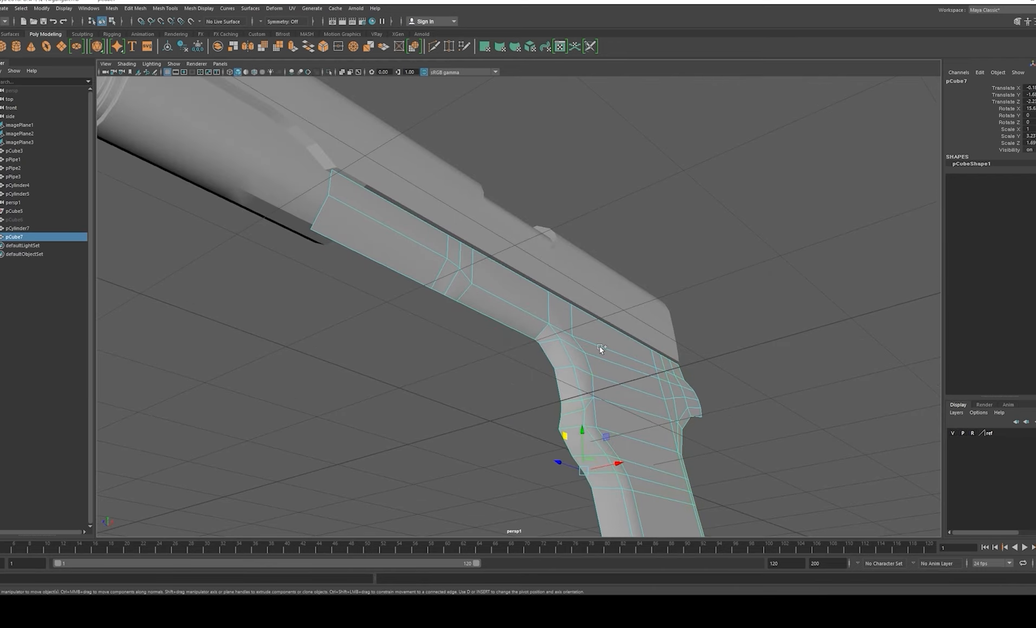
Step: Try a cut on the frame mesh with the Multi-Cut tool and undo it
{"action": "right_click_drag", "start_coordinate": [599, 346], "coordinate": [555, 341], "text": "shift"}
{"action": "left_click_drag", "start_coordinate": [539, 290], "coordinate": [555, 313], "text": "alt"}
{"action": "right_click_drag", "start_coordinate": [544, 355], "coordinate": [560, 343]}
{"action": "left_click_drag", "start_coordinate": [560, 343], "coordinate": [559, 306], "text": "alt"}
{"action": "right_click_drag", "start_coordinate": [559, 306], "coordinate": [616, 333], "text": "alt"}
{"action": "key", "text": "ctrl+z"}
{"action": "middle_click_drag", "start_coordinate": [615, 333], "coordinate": [669, 332], "text": "alt"}
{"action": "key", "text": "ctrl+z"}
{"action": "left_click_drag", "start_coordinate": [678, 327], "coordinate": [705, 320], "text": "alt"}
{"action": "right_click_drag", "start_coordinate": [706, 321], "coordinate": [710, 287]}
{"action": "left_click_drag", "start_coordinate": [709, 287], "coordinate": [725, 292], "text": "alt"}
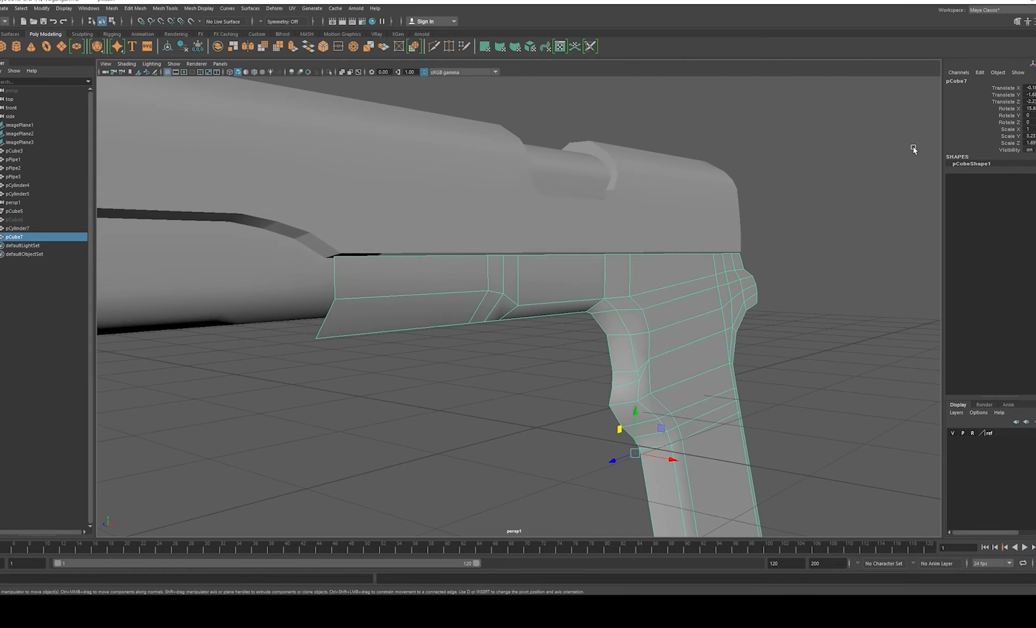
Step: Enable Edge Flow in the Multi-Cut tool settings for the frame mesh
{"action": "double_click", "coordinate": [0, 127]}
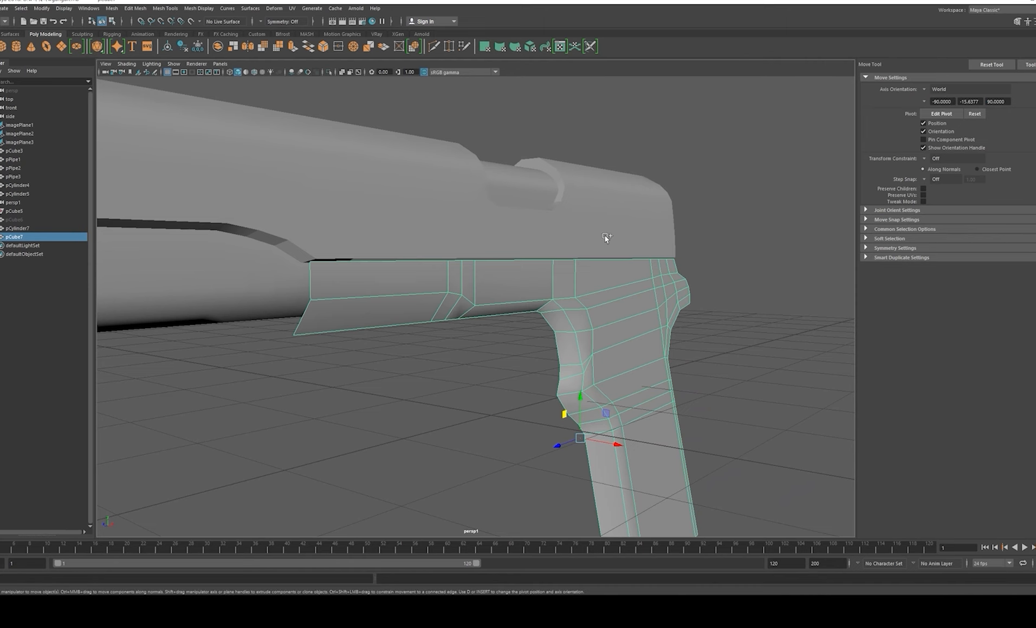
{"action": "right_click_drag", "start_coordinate": [696, 250], "coordinate": [737, 248], "text": "shift"}
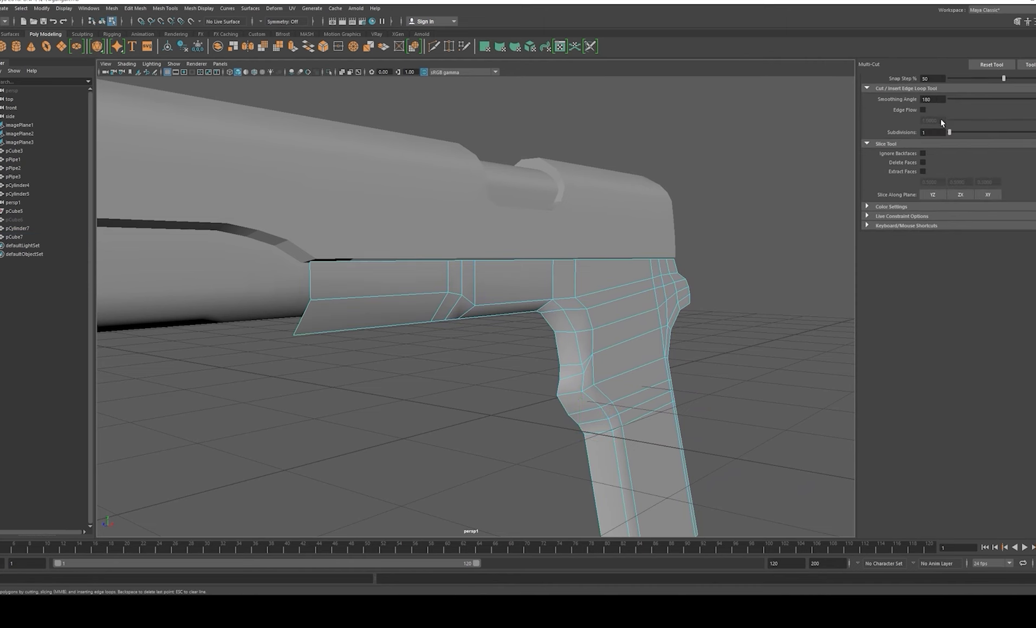
{"action": "left_click", "coordinate": [924, 110]}
Step: Insert an edge loop along the frame's sloped strip, from under the dust cover down the front of the grip
{"action": "left_click_drag", "start_coordinate": [728, 206], "coordinate": [469, 297], "text": "alt"}
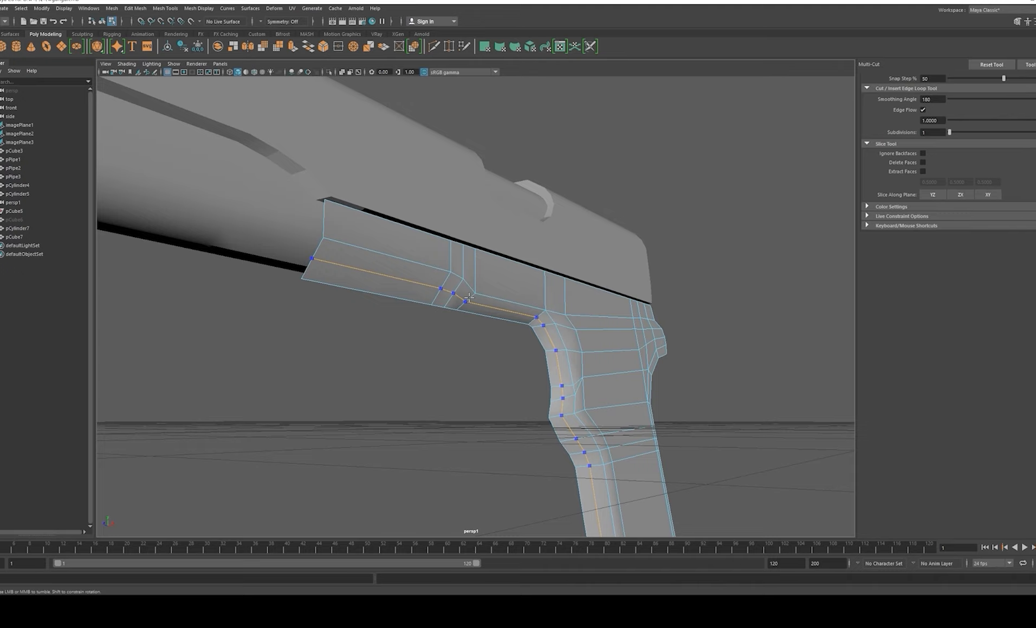
{"action": "left_click", "coordinate": [475, 300], "text": "ctrl"}
{"action": "left_click_drag", "start_coordinate": [476, 300], "coordinate": [559, 296], "text": "alt"}
{"action": "key", "text": "w"}
{"action": "left_click_drag", "start_coordinate": [648, 372], "coordinate": [623, 308], "text": "alt"}
{"action": "left_click", "coordinate": [712, 321]}
{"action": "left_click_drag", "start_coordinate": [699, 320], "coordinate": [541, 294], "text": "alt"}
{"action": "left_click", "coordinate": [522, 291]}
{"action": "middle_click_drag", "start_coordinate": [503, 292], "coordinate": [514, 299]}
{"action": "key", "text": "ctrl+z"}
{"action": "left_click_drag", "start_coordinate": [513, 299], "coordinate": [526, 338], "text": "alt"}
Step: Compare the frame's lower edge and new loop with the side reference image around the trigger guard and dust cover
{"action": "key", "text": "space"}
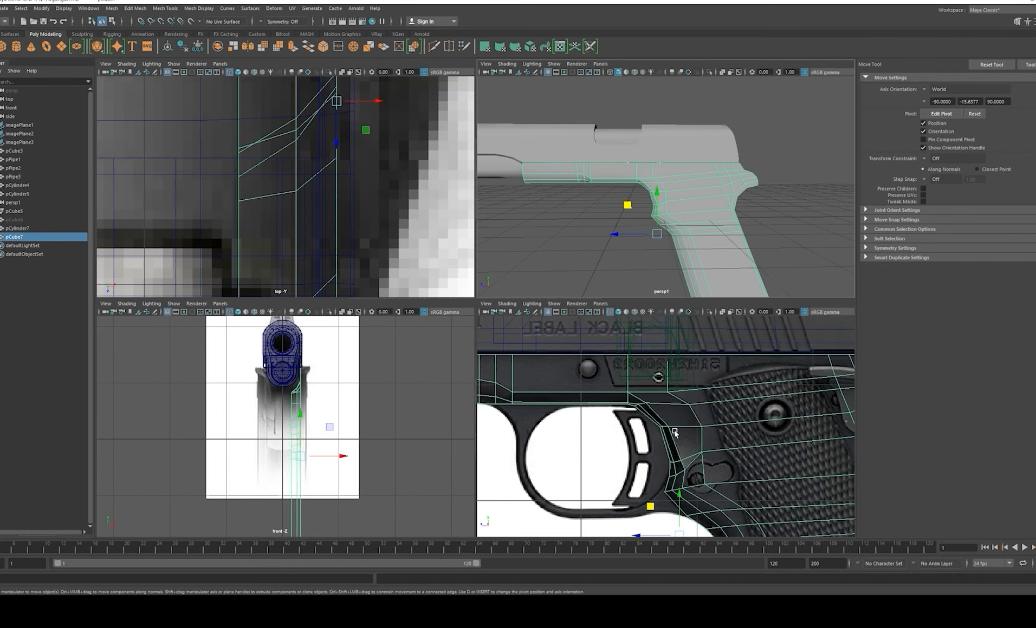
{"action": "key", "text": "space"}
{"action": "left_click_drag", "start_coordinate": [601, 423], "coordinate": [664, 422], "text": "alt"}
{"action": "middle_click_drag", "start_coordinate": [451, 332], "coordinate": [767, 324], "text": "alt"}
{"action": "middle_click_drag", "start_coordinate": [620, 299], "coordinate": [606, 365], "text": "alt"}
{"action": "scroll", "coordinate": [596, 341], "scroll_direction": "up", "scroll_amount": 2}
{"action": "scroll", "coordinate": [607, 364], "scroll_direction": "up", "scroll_amount": 2}
{"action": "middle_click_drag", "start_coordinate": [458, 341], "coordinate": [515, 351], "text": "alt"}
{"action": "scroll", "coordinate": [576, 336], "scroll_direction": "up", "scroll_amount": 3}
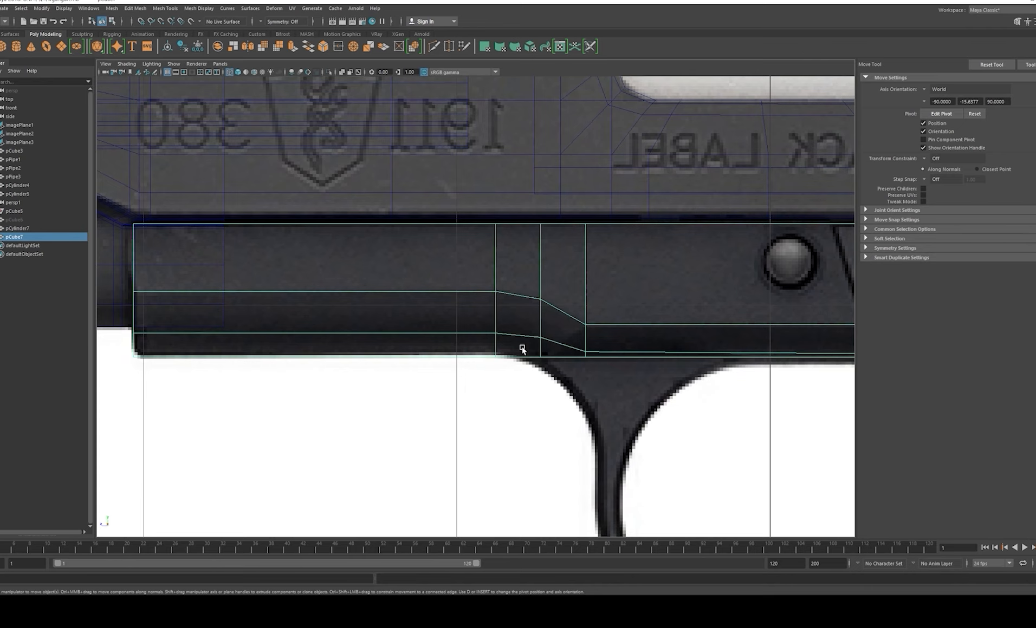
Step: Select the grip's rear border edges up to the beavertail and move them inward along X
{"action": "key", "text": "space"}
{"action": "key", "text": "space"}
{"action": "left_click_drag", "start_coordinate": [639, 259], "coordinate": [567, 251], "text": "alt"}
{"action": "left_click", "coordinate": [567, 250]}
{"action": "left_click", "coordinate": [547, 254]}
{"action": "left_click_drag", "start_coordinate": [537, 333], "coordinate": [527, 308], "text": "alt"}
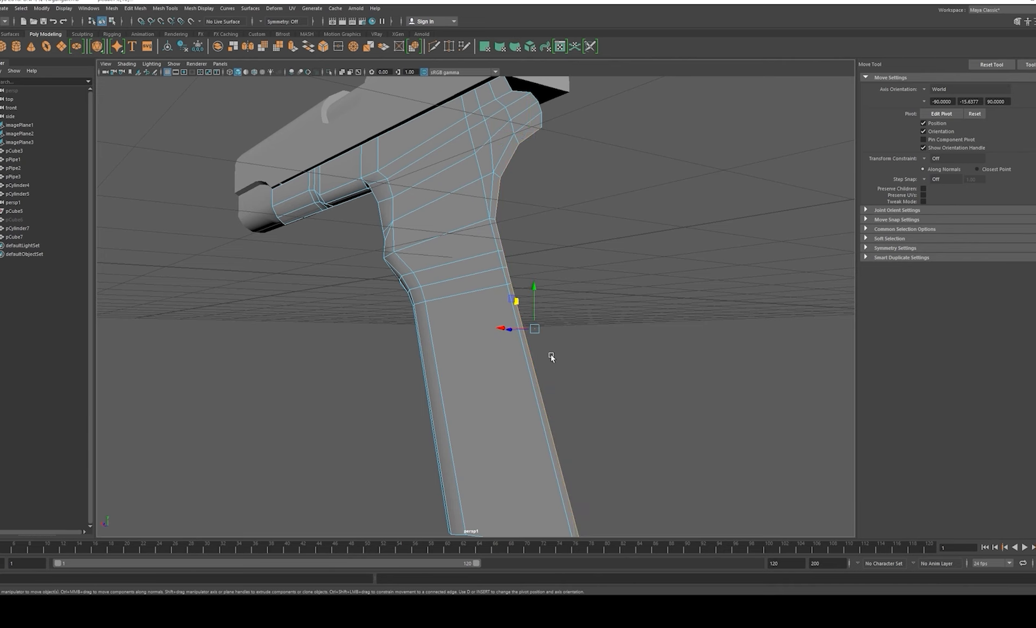
{"action": "key", "text": "space"}
{"action": "key", "text": "space"}
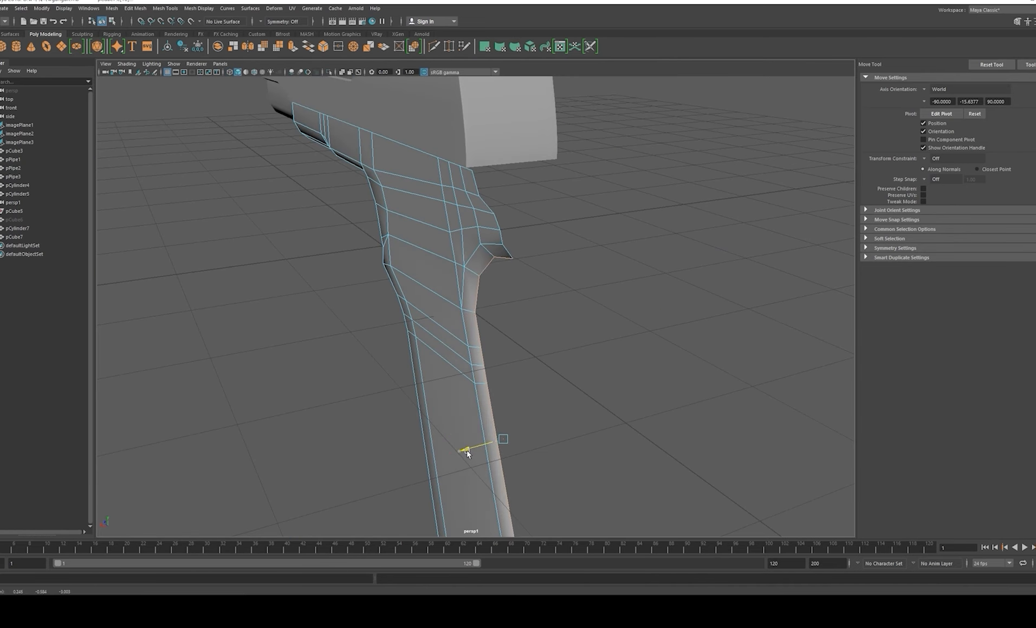
{"action": "left_click_drag", "start_coordinate": [466, 454], "coordinate": [492, 297], "text": "alt"}
{"action": "left_click_drag", "start_coordinate": [457, 371], "coordinate": [462, 369]}
Step: Select the edges beside the grip's rear border and nudge them slightly along X
{"action": "left_click", "coordinate": [382, 206]}
{"action": "left_click_drag", "start_coordinate": [382, 205], "coordinate": [506, 275], "text": "alt"}
{"action": "middle_click_drag", "start_coordinate": [513, 332], "coordinate": [503, 277], "text": "alt"}
{"action": "double_click", "coordinate": [518, 365]}
{"action": "left_click_drag", "start_coordinate": [518, 366], "coordinate": [559, 185], "text": "alt"}
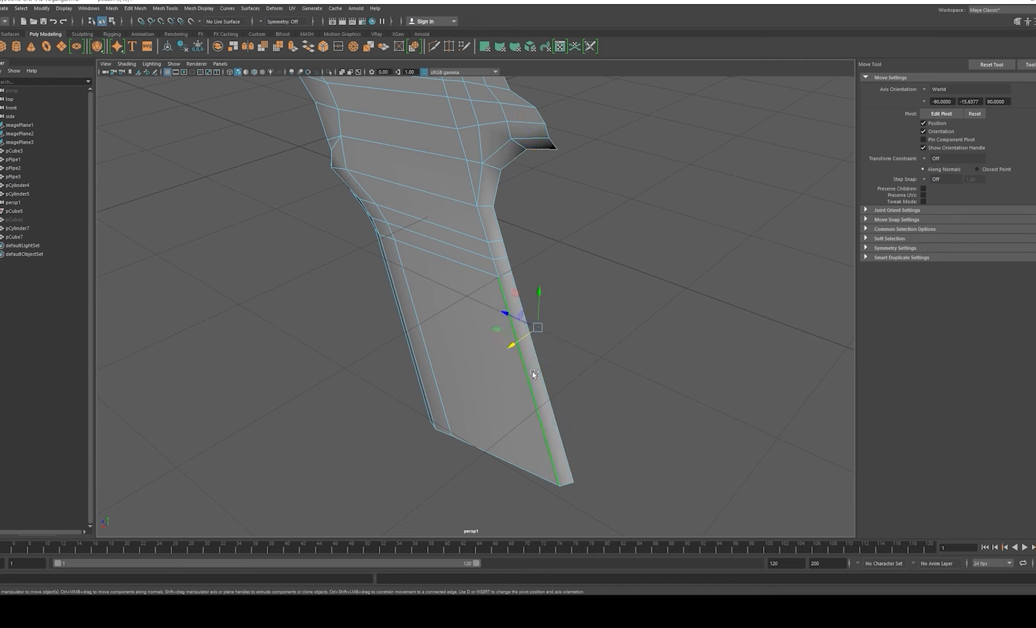
{"action": "left_click_drag", "start_coordinate": [542, 149], "coordinate": [466, 237], "text": "alt"}
{"action": "left_click_drag", "start_coordinate": [475, 335], "coordinate": [478, 335]}
{"action": "left_click_drag", "start_coordinate": [477, 334], "coordinate": [534, 239], "text": "alt"}
{"action": "right_click_drag", "start_coordinate": [534, 239], "coordinate": [588, 209]}
{"action": "left_click_drag", "start_coordinate": [588, 208], "coordinate": [548, 259], "text": "alt"}
Step: Examine the frame's edge layout around the trigger against the side reference image and in the perspective view
{"action": "key", "text": "space"}
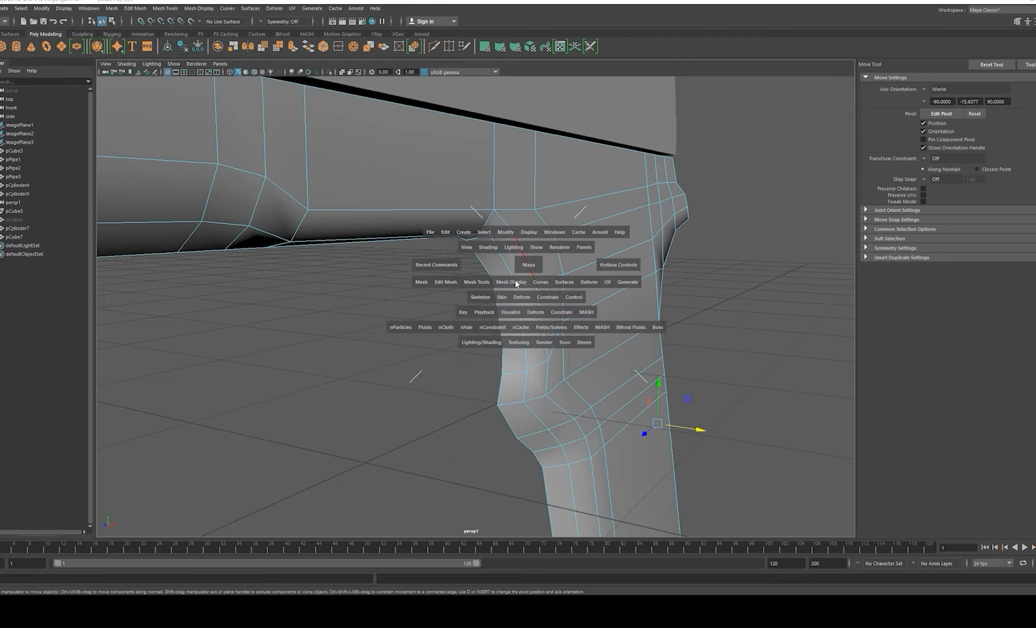
{"action": "key", "text": "space"}
{"action": "scroll", "coordinate": [674, 431], "scroll_direction": "down", "scroll_amount": 5}
{"action": "scroll", "coordinate": [607, 366], "scroll_direction": "up", "scroll_amount": 5}
{"action": "scroll", "coordinate": [607, 366], "scroll_direction": "up", "scroll_amount": 10}
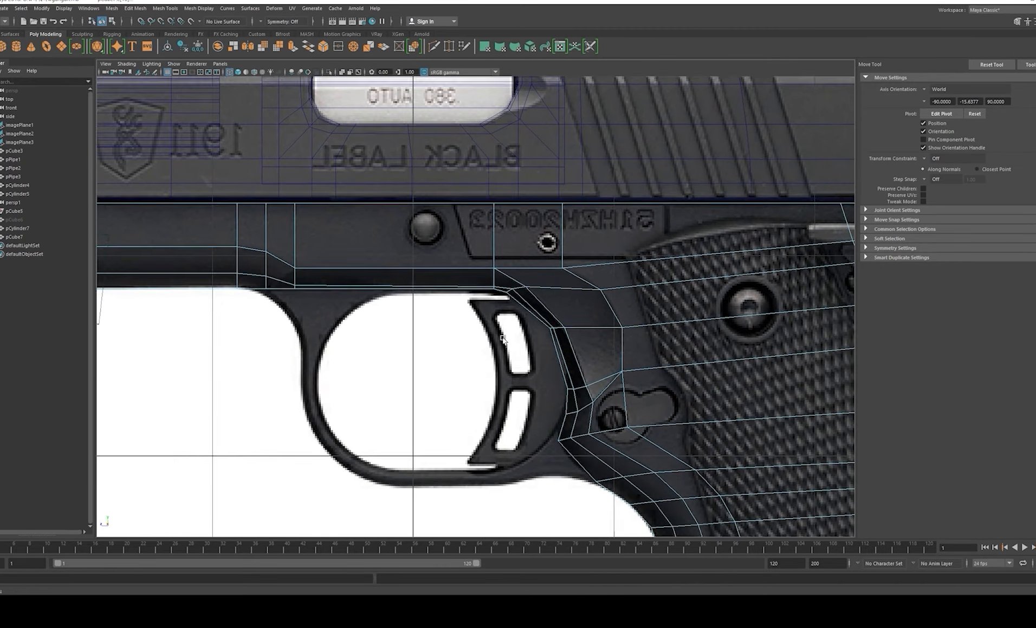
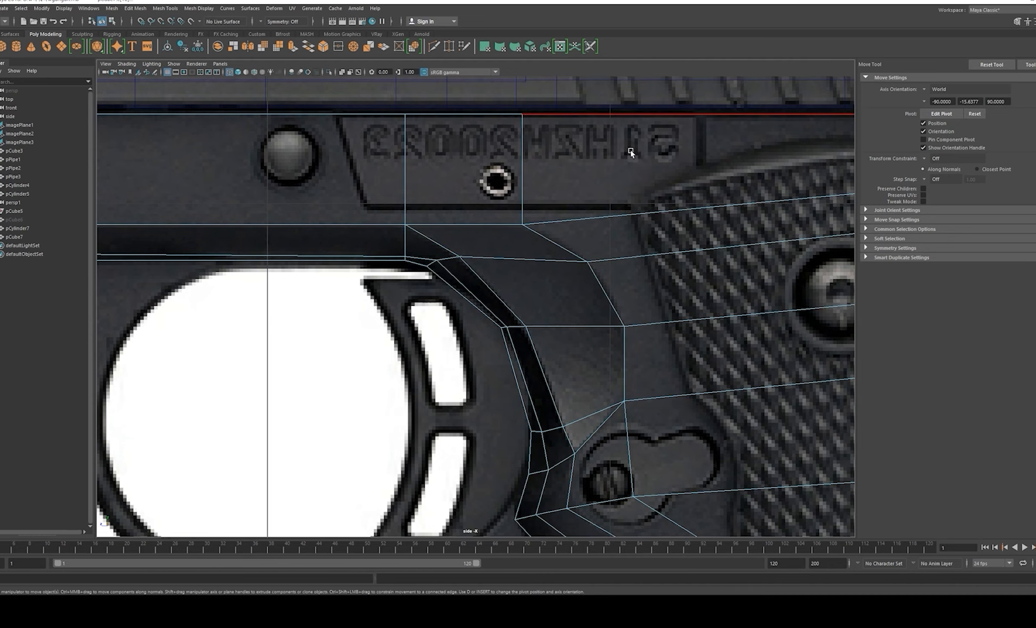
{"action": "key", "text": "space"}
{"action": "key", "text": "space"}
{"action": "scroll", "coordinate": [601, 289], "scroll_direction": "up", "scroll_amount": 5}
{"action": "middle_click_drag", "start_coordinate": [556, 216], "coordinate": [560, 231], "text": "alt"}
{"action": "middle_click_drag", "start_coordinate": [551, 361], "coordinate": [754, 300], "text": "alt"}
Step: Switch to the reference board and examine the side photo of the pistol around the grip and trigger
{"action": "left_click", "coordinate": [589, 610]}
{"action": "scroll", "coordinate": [602, 309], "scroll_direction": "down", "scroll_amount": 5}
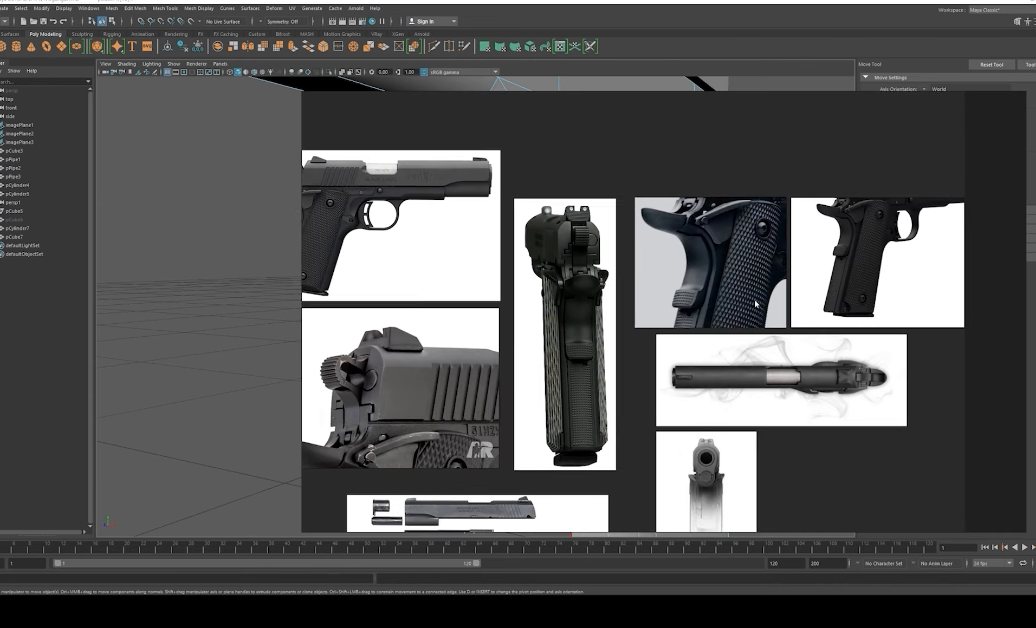
{"action": "scroll", "coordinate": [754, 299], "scroll_direction": "down", "scroll_amount": 3}
{"action": "scroll", "coordinate": [563, 291], "scroll_direction": "up", "scroll_amount": 8}
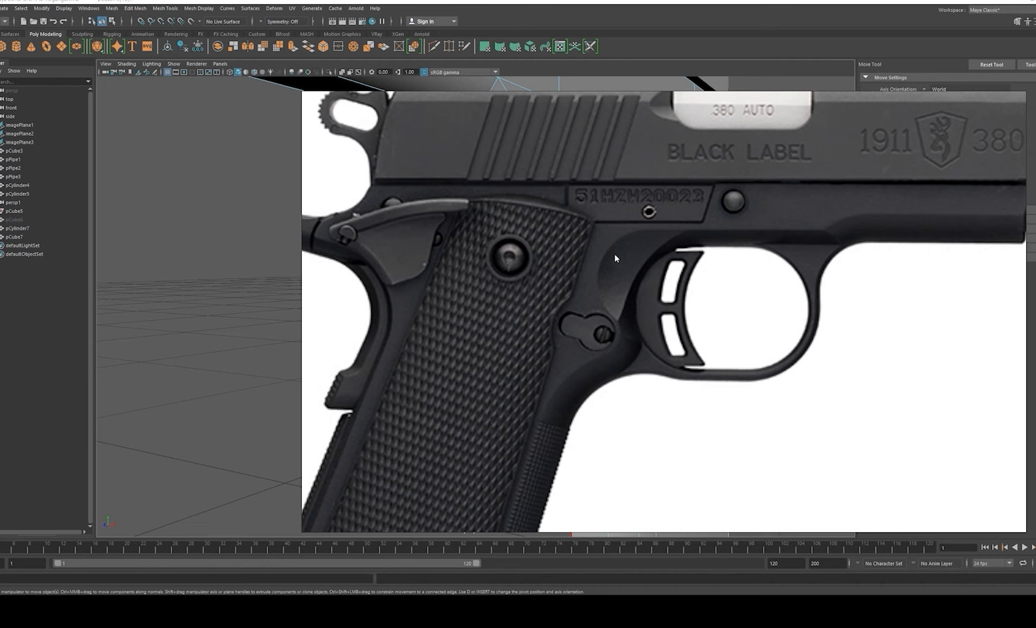
{"action": "left_click", "coordinate": [673, 28]}
Step: Move the edge on the frame's upper curve behind the trigger slightly along X
{"action": "left_click_drag", "start_coordinate": [650, 271], "coordinate": [506, 201], "text": "alt"}
{"action": "left_click_drag", "start_coordinate": [535, 273], "coordinate": [679, 269], "text": "alt"}
{"action": "left_click_drag", "start_coordinate": [653, 170], "coordinate": [646, 163]}
{"action": "left_click_drag", "start_coordinate": [624, 205], "coordinate": [488, 280], "text": "alt"}
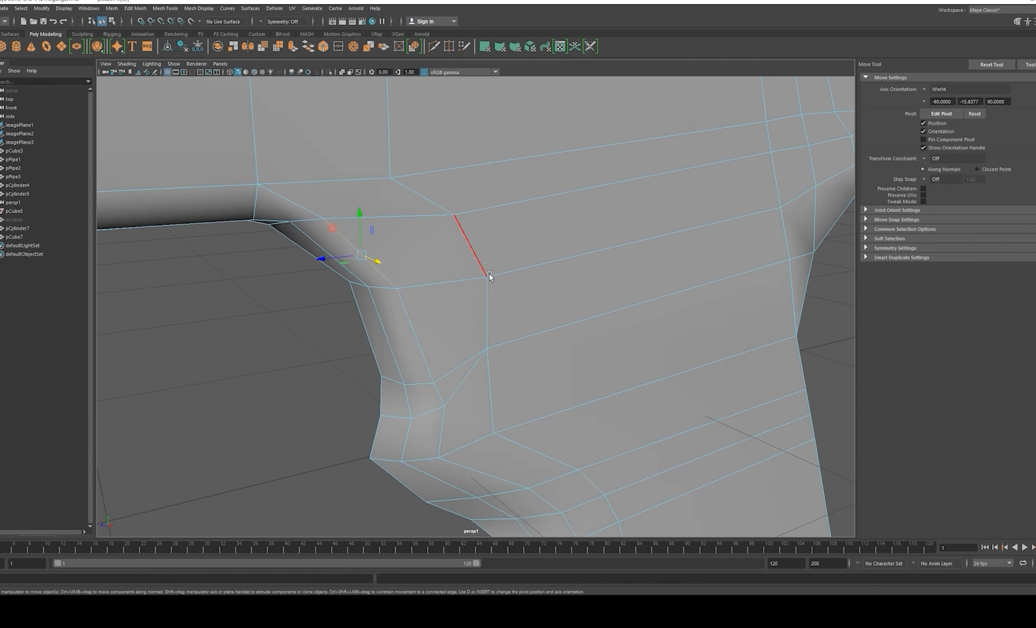
Step: Reposition the vertex on the frame's upper curve behind the trigger to follow the outline in the side reference
{"action": "key", "text": "space"}
{"action": "key", "text": "space"}
{"action": "middle_click_drag", "start_coordinate": [585, 403], "coordinate": [569, 373], "text": "alt"}
{"action": "right_click_drag", "start_coordinate": [569, 373], "coordinate": [620, 418], "text": "alt"}
{"action": "middle_click_drag", "start_coordinate": [565, 352], "coordinate": [540, 373], "text": "alt"}
{"action": "left_click", "coordinate": [540, 373], "text": "alt"}
{"action": "scroll", "coordinate": [555, 381], "scroll_direction": "down", "scroll_amount": 3}
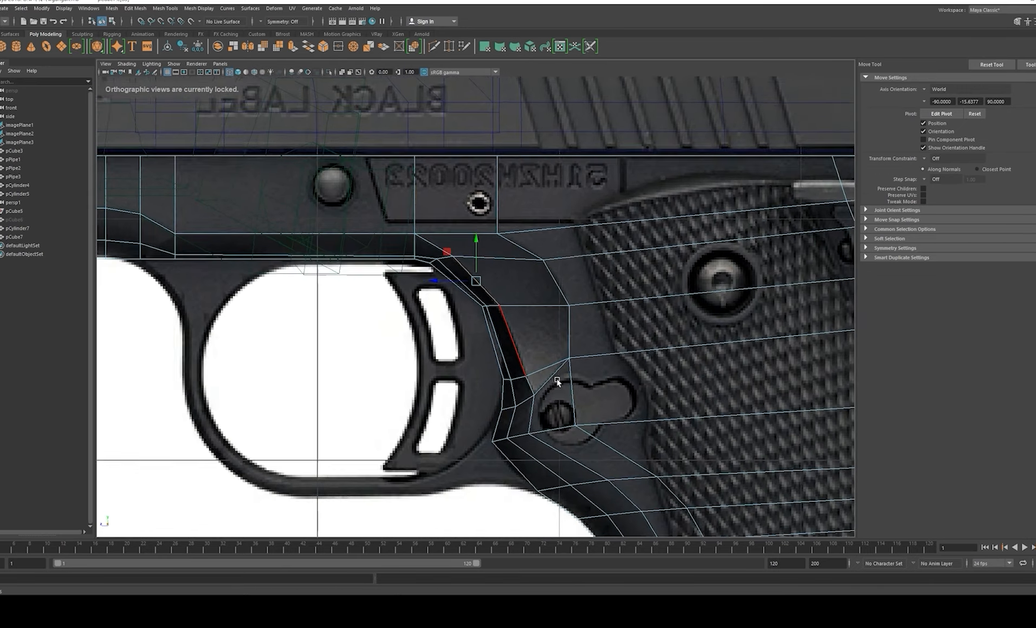
{"action": "scroll", "coordinate": [557, 381], "scroll_direction": "up", "scroll_amount": 3}
{"action": "right_click_drag", "start_coordinate": [557, 341], "coordinate": [482, 326]}
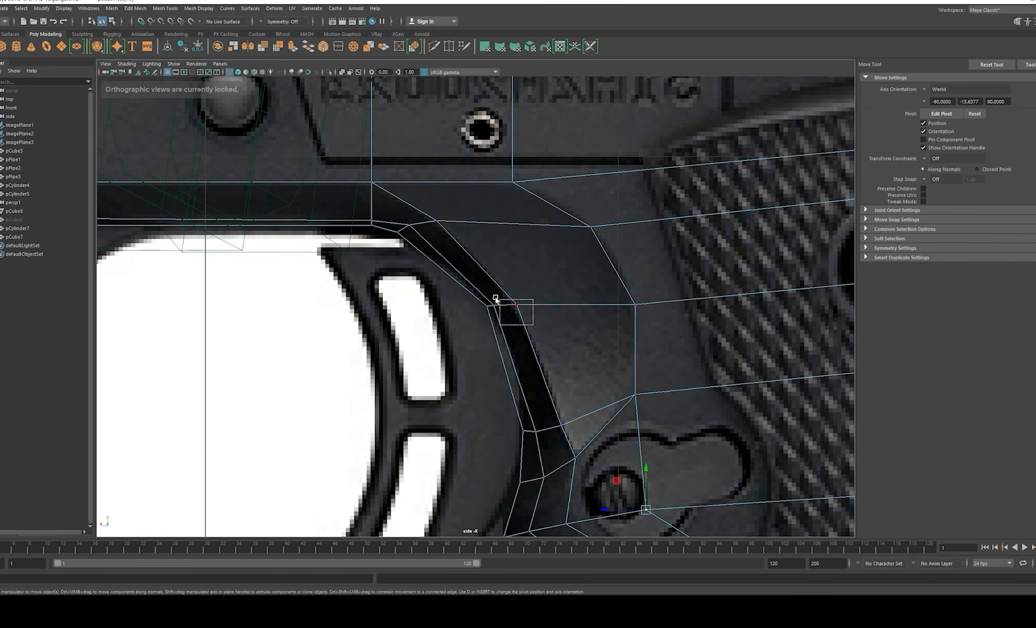
{"action": "scroll", "coordinate": [532, 310], "scroll_direction": "down", "scroll_amount": 4}
{"action": "scroll", "coordinate": [458, 310], "scroll_direction": "up", "scroll_amount": 4}
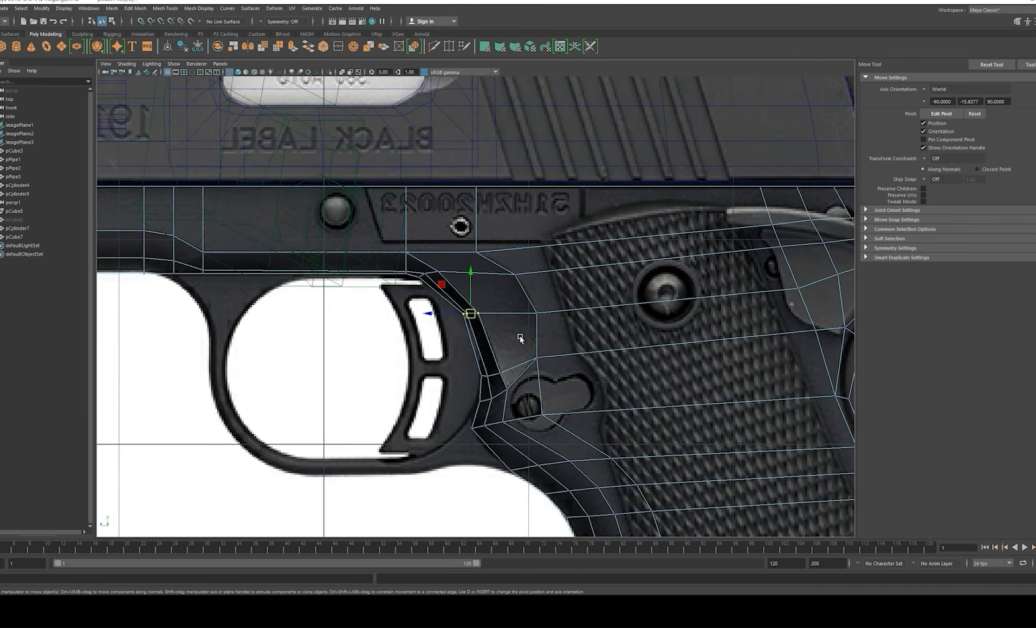
{"action": "left_click_drag", "start_coordinate": [458, 310], "coordinate": [442, 298]}
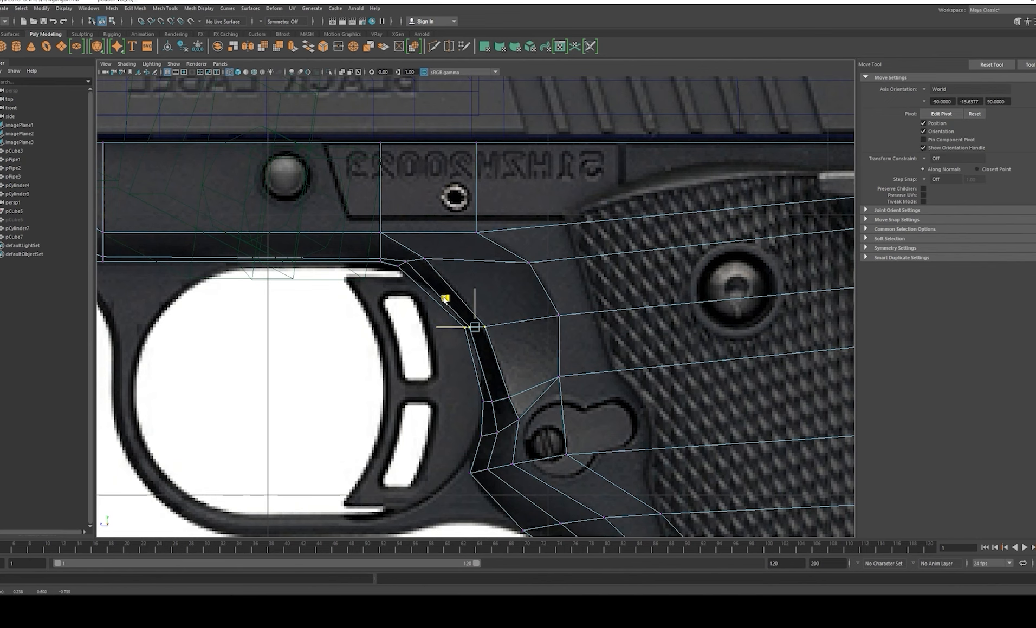
{"action": "middle_click_drag", "start_coordinate": [444, 300], "coordinate": [444, 300]}
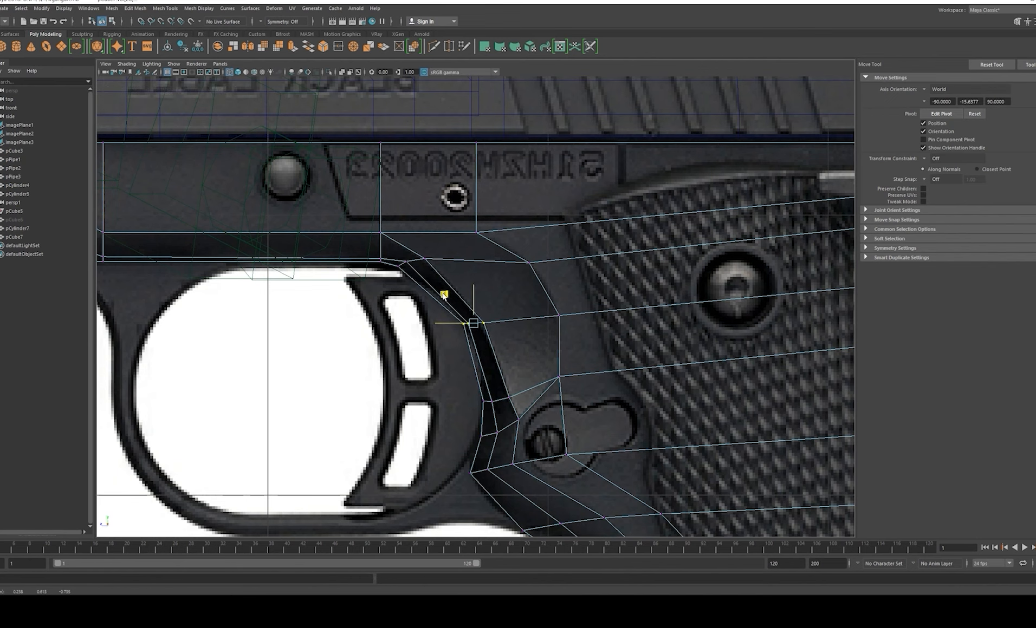
Step: Select the two upper vertices on the curve behind the trigger and try to nudge them slightly along X
{"action": "key", "text": "space"}
{"action": "key", "text": "space"}
{"action": "left_click_drag", "start_coordinate": [643, 241], "coordinate": [593, 233], "text": "alt"}
{"action": "left_click", "coordinate": [558, 289], "text": "shift"}
{"action": "left_click_drag", "start_coordinate": [558, 289], "coordinate": [627, 274], "text": "alt"}
{"action": "left_click_drag", "start_coordinate": [702, 247], "coordinate": [632, 304]}
{"action": "key", "text": "space"}
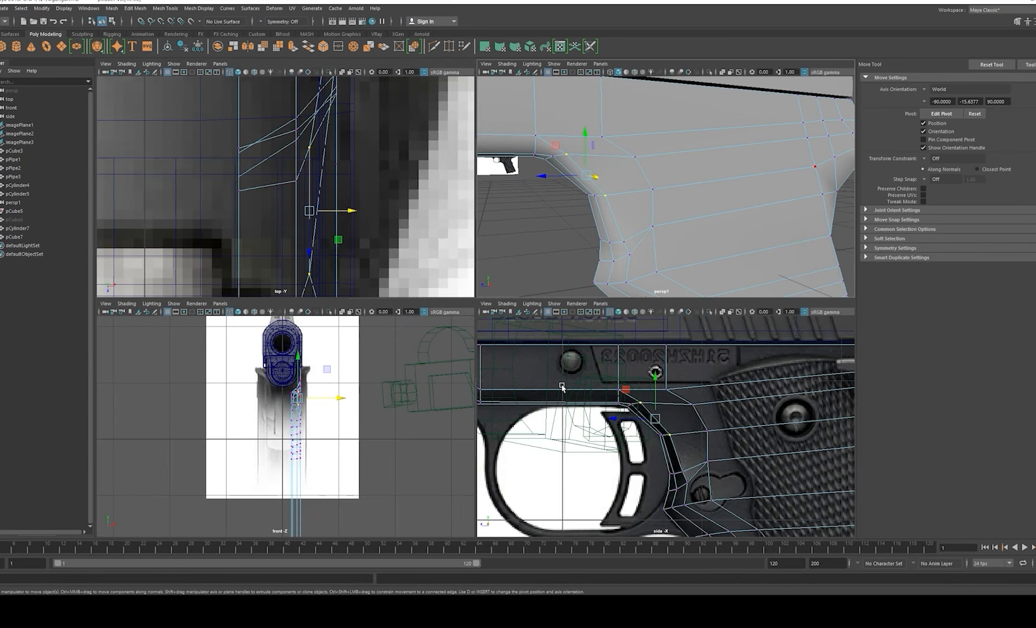
{"action": "key", "text": "space"}
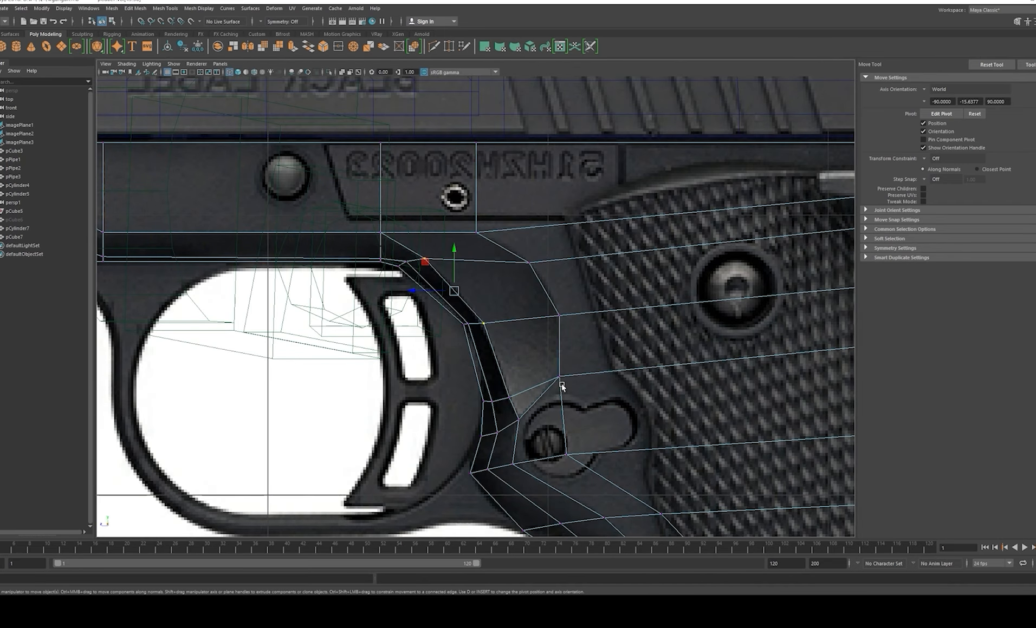
{"action": "scroll", "coordinate": [585, 377], "scroll_direction": "up", "scroll_amount": 3}
{"action": "scroll", "coordinate": [591, 377], "scroll_direction": "up", "scroll_amount": 3}
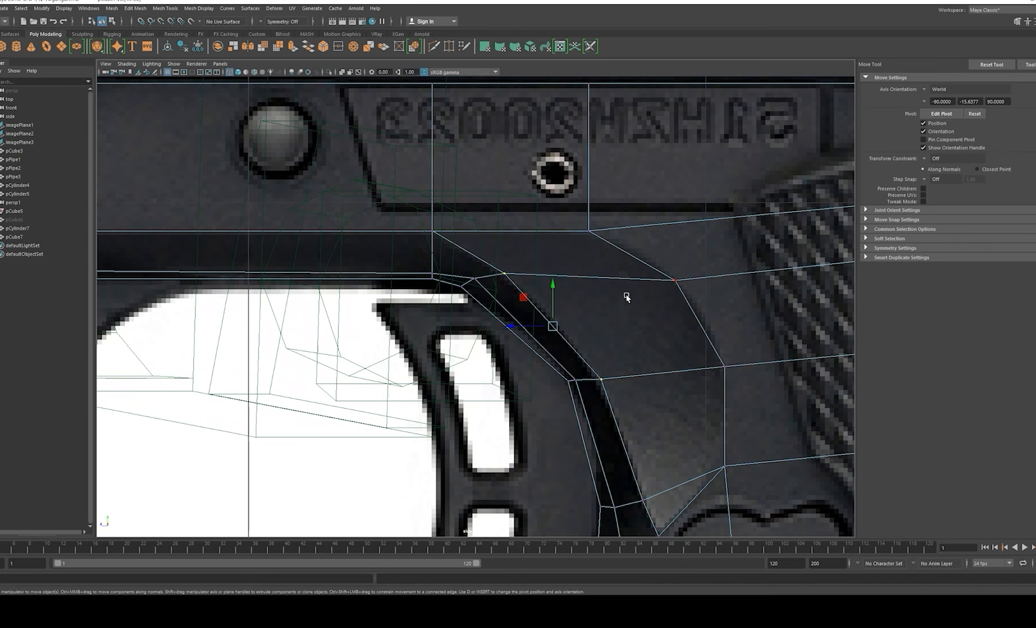
{"action": "key", "text": "space"}
{"action": "key", "text": "space"}
{"action": "left_click_drag", "start_coordinate": [696, 281], "coordinate": [678, 227], "text": "alt"}
{"action": "left_click_drag", "start_coordinate": [668, 262], "coordinate": [496, 312], "text": "alt"}
{"action": "scroll", "coordinate": [496, 310], "scroll_direction": "down", "scroll_amount": 5}
{"action": "key", "text": "space"}
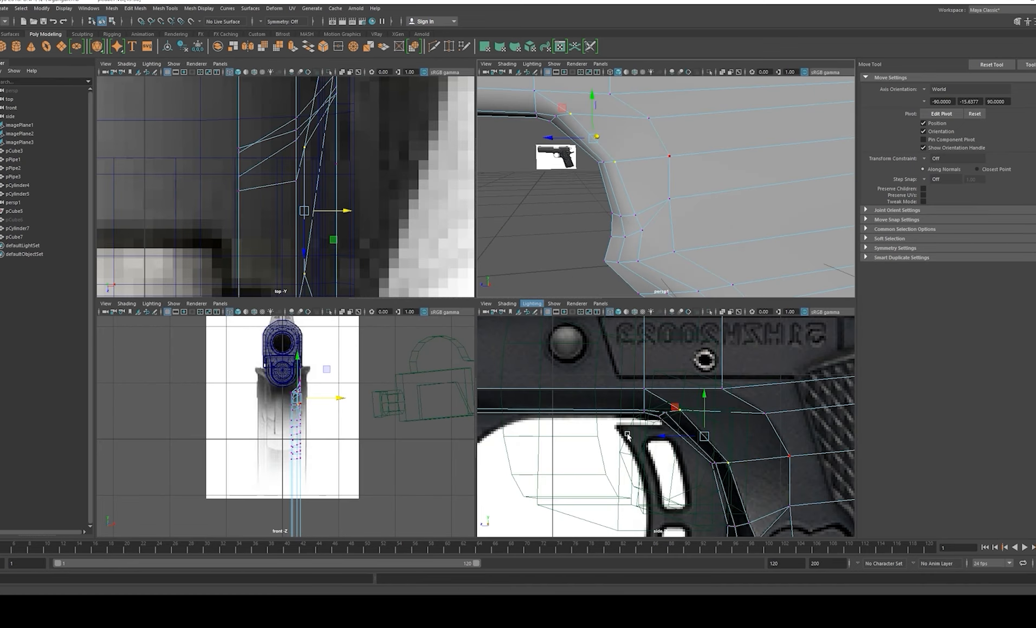
{"action": "key", "text": "space"}
{"action": "scroll", "coordinate": [670, 418], "scroll_direction": "up", "scroll_amount": 5}
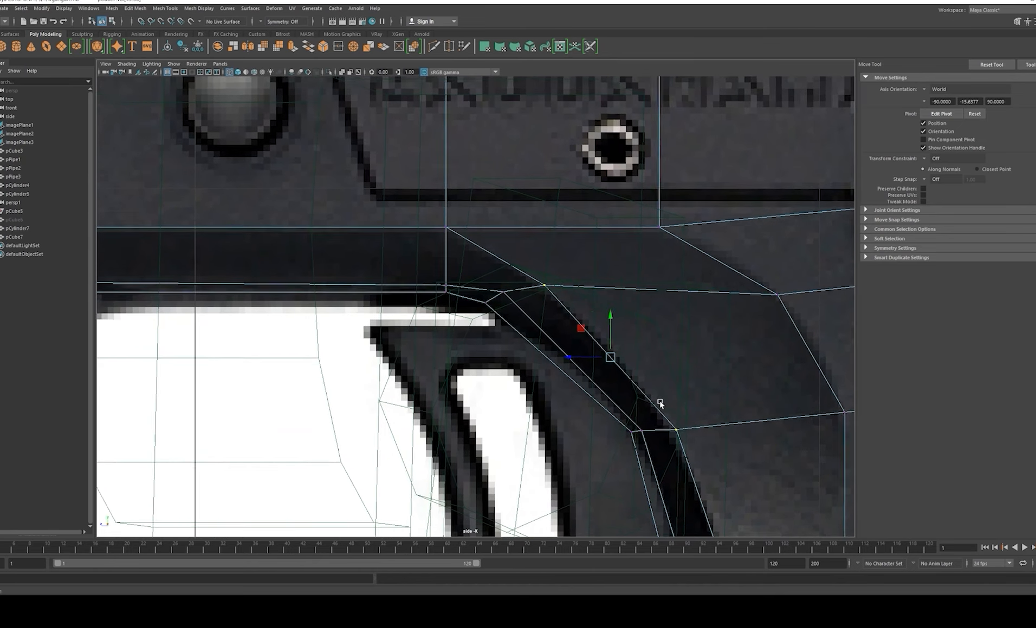
{"action": "key", "text": "ctrl+shift+x"}
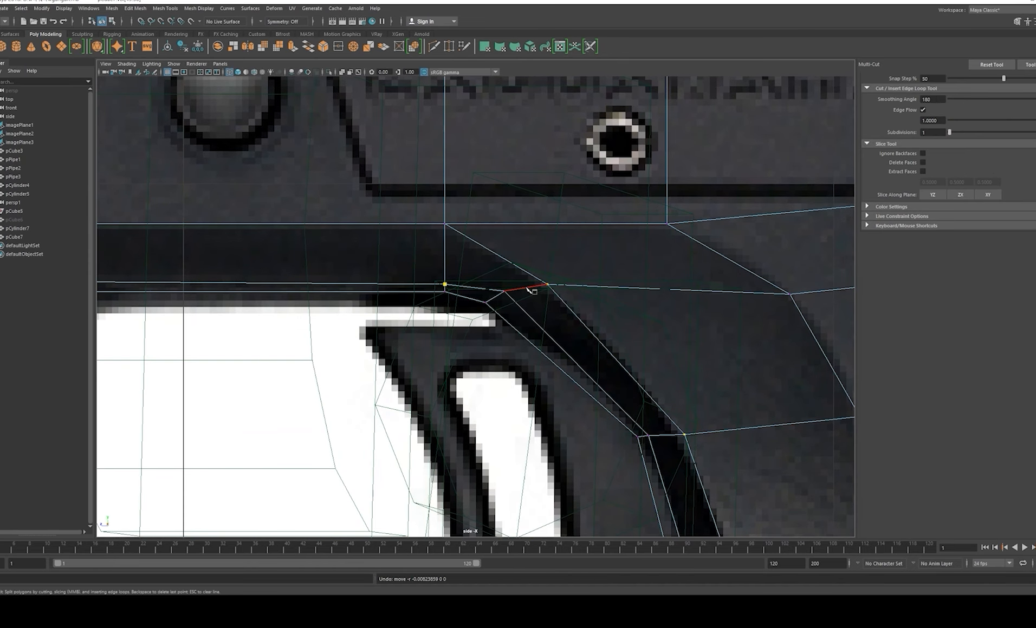
{"action": "key", "text": "w"}
{"action": "right_click_drag", "start_coordinate": [589, 273], "coordinate": [606, 255]}
{"action": "middle_click_drag", "start_coordinate": [569, 282], "coordinate": [528, 277], "text": "alt"}
{"action": "scroll", "coordinate": [543, 243], "scroll_direction": "up", "scroll_amount": 1}
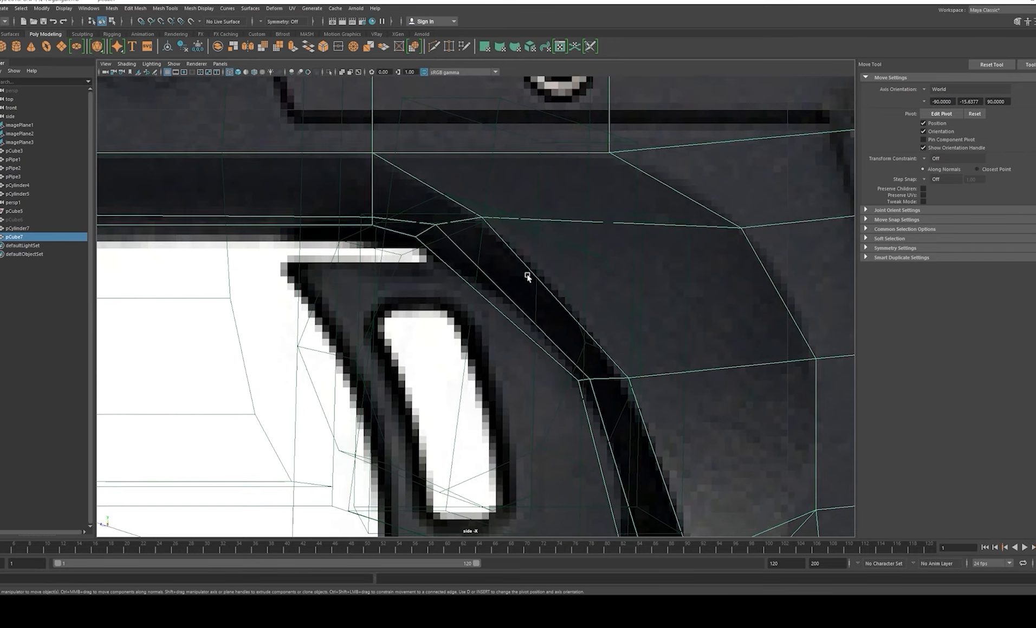
{"action": "scroll", "coordinate": [527, 277], "scroll_direction": "up", "scroll_amount": 1}
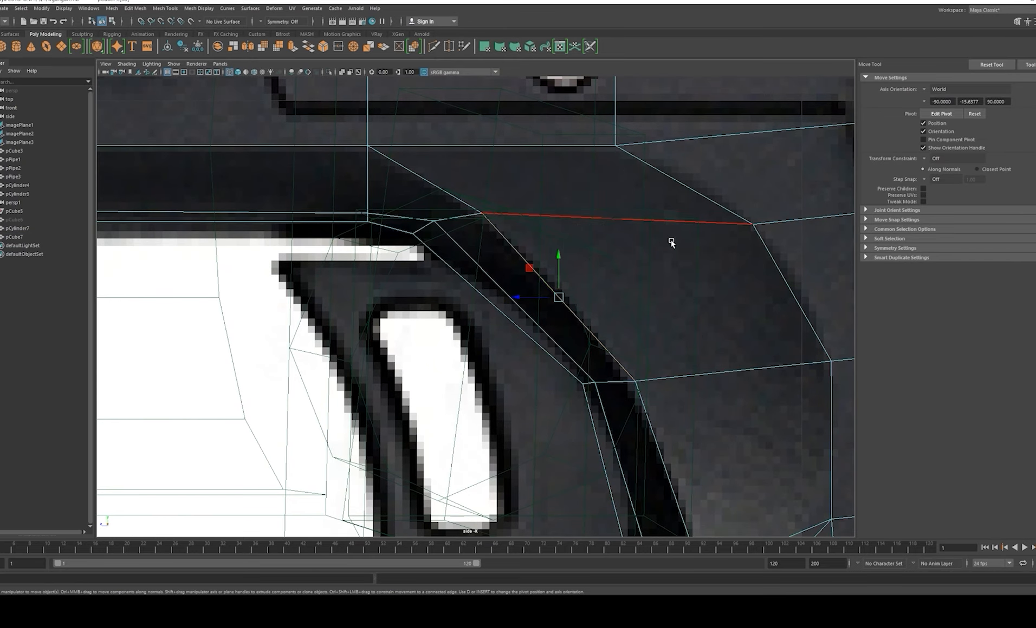
Step: Inspect the frame around the trigger curve in the perspective view, with and without the smoothed preview
{"action": "key", "text": "space"}
{"action": "key", "text": "space"}
{"action": "left_click_drag", "start_coordinate": [663, 214], "coordinate": [722, 210], "text": "alt"}
{"action": "left_click_drag", "start_coordinate": [721, 212], "coordinate": [622, 282], "text": "alt"}
{"action": "right_click_drag", "start_coordinate": [622, 282], "coordinate": [569, 290], "text": "alt"}
{"action": "right_click_drag", "start_coordinate": [569, 289], "coordinate": [497, 280]}
{"action": "left_click_drag", "start_coordinate": [497, 281], "coordinate": [515, 303], "text": "alt"}
{"action": "right_click_drag", "start_coordinate": [515, 303], "coordinate": [518, 303], "text": "alt"}
{"action": "key", "text": "3"}
{"action": "key", "text": "1"}
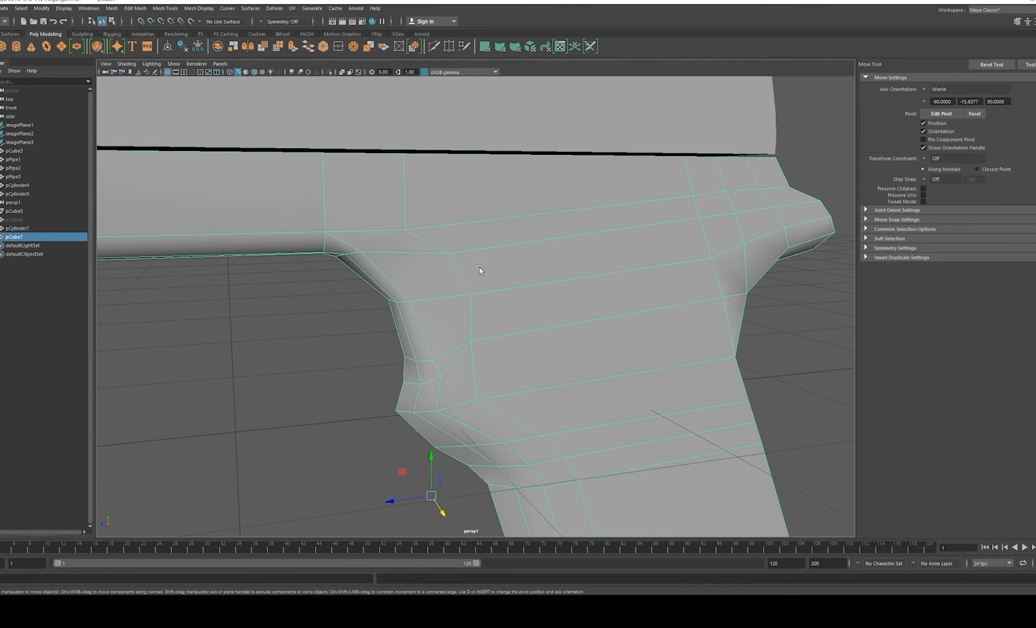
{"action": "key", "text": "ctrl+shift+x"}
{"action": "key", "text": "w"}
{"action": "key", "text": "3"}
{"action": "right_click_drag", "start_coordinate": [493, 247], "coordinate": [704, 243]}
{"action": "key", "text": "1"}
Step: Insert two evenly spaced edge loops along the band that follows the frame's curve behind the trigger
{"action": "right_click", "coordinate": [573, 216], "text": "shift"}
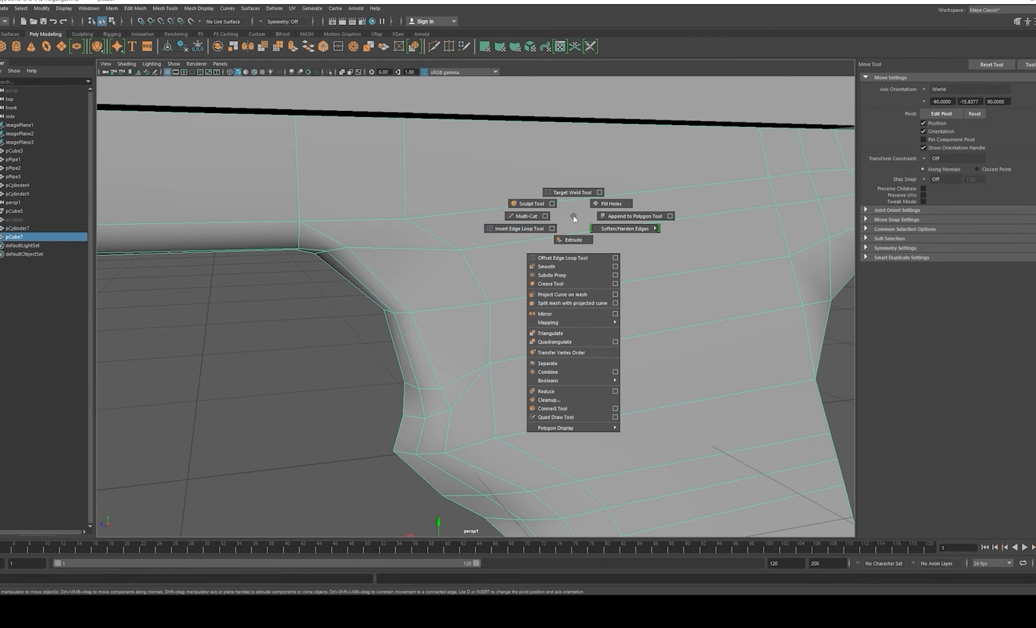
{"action": "left_click", "coordinate": [377, 291]}
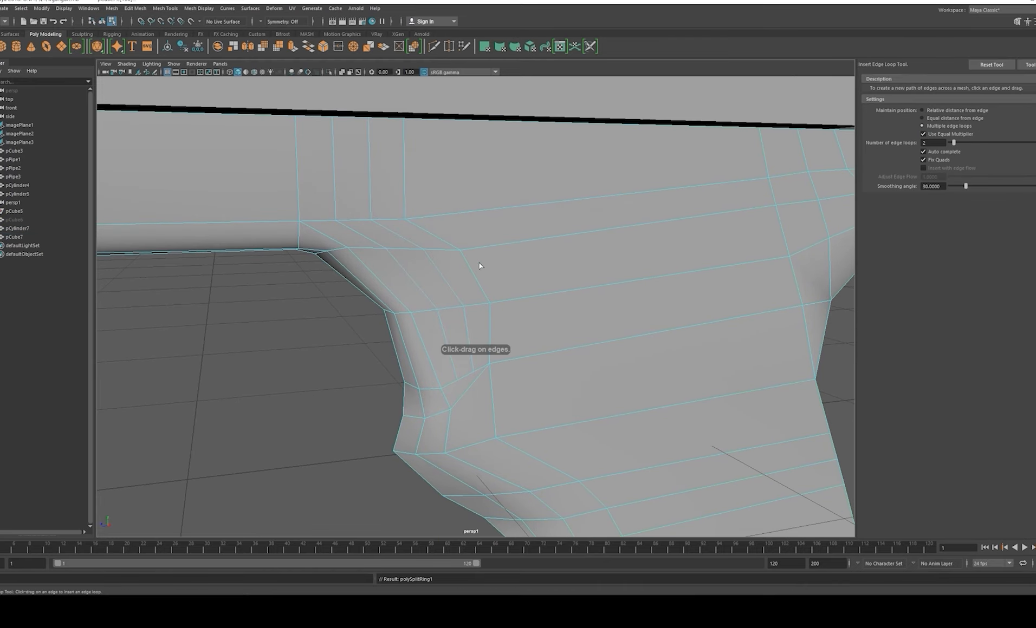
{"action": "key", "text": "w"}
Step: Examine the new edge loops behind the trigger from several angles, with and without the smoothed preview
{"action": "right_click_drag", "start_coordinate": [479, 266], "coordinate": [500, 258]}
{"action": "key", "text": "3"}
{"action": "key", "text": "1"}
{"action": "left_click_drag", "start_coordinate": [492, 287], "coordinate": [533, 269], "text": "alt"}
{"action": "right_click_drag", "start_coordinate": [533, 268], "coordinate": [534, 292]}
{"action": "left_click", "coordinate": [536, 265]}
{"action": "key", "text": "f"}
{"action": "scroll", "coordinate": [557, 277], "scroll_direction": "down", "scroll_amount": 5}
{"action": "left_click_drag", "start_coordinate": [558, 277], "coordinate": [594, 261], "text": "alt"}
{"action": "scroll", "coordinate": [590, 265], "scroll_direction": "up", "scroll_amount": 1}
{"action": "left_click_drag", "start_coordinate": [519, 307], "coordinate": [510, 308]}
{"action": "left_click_drag", "start_coordinate": [504, 314], "coordinate": [461, 331], "text": "alt"}
{"action": "right_click_drag", "start_coordinate": [481, 303], "coordinate": [487, 269]}
{"action": "left_click", "coordinate": [490, 267]}
{"action": "mouse_move", "coordinate": [491, 274]}
{"action": "left_mouse_down", "text": "alt"}
{"action": "mouse_move", "coordinate": [525, 279]}
{"action": "mouse_move", "coordinate": [490, 266]}
{"action": "left_mouse_up", "text": "alt"}
Step: Harden all edges of the frame mesh to give it faceted shading
{"action": "right_click_drag", "start_coordinate": [532, 240], "coordinate": [616, 199]}
{"action": "left_click_drag", "start_coordinate": [616, 199], "coordinate": [623, 259], "text": "alt"}
{"action": "right_click_drag", "start_coordinate": [623, 259], "coordinate": [351, 216], "text": "alt"}
{"action": "left_click", "coordinate": [249, 8]}
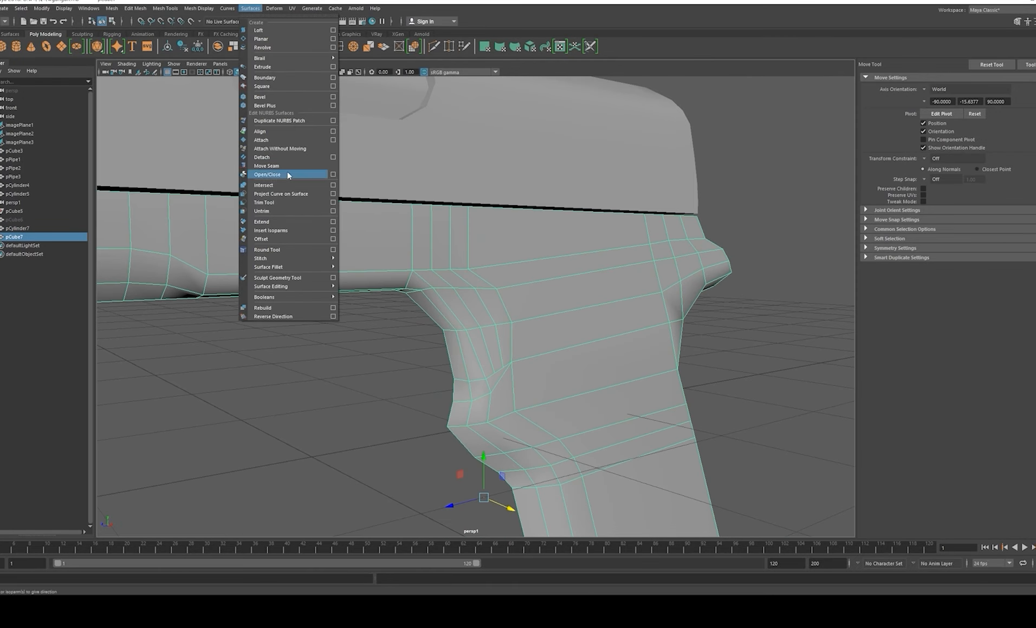
{"action": "left_click", "coordinate": [198, 8]}
{"action": "left_click", "coordinate": [218, 76]}
{"action": "mouse_move", "coordinate": [326, 238]}
{"action": "left_mouse_down", "text": "alt"}
{"action": "mouse_move", "coordinate": [470, 289]}
{"action": "mouse_move", "coordinate": [447, 247]}
{"action": "mouse_move", "coordinate": [511, 300]}
{"action": "mouse_move", "coordinate": [467, 292]}
{"action": "mouse_move", "coordinate": [437, 265]}
{"action": "mouse_move", "coordinate": [472, 318]}
{"action": "mouse_move", "coordinate": [385, 290]}
{"action": "mouse_move", "coordinate": [472, 294]}
{"action": "mouse_move", "coordinate": [507, 310]}
{"action": "mouse_move", "coordinate": [361, 321]}
{"action": "mouse_move", "coordinate": [463, 335]}
{"action": "left_mouse_up", "text": "alt"}
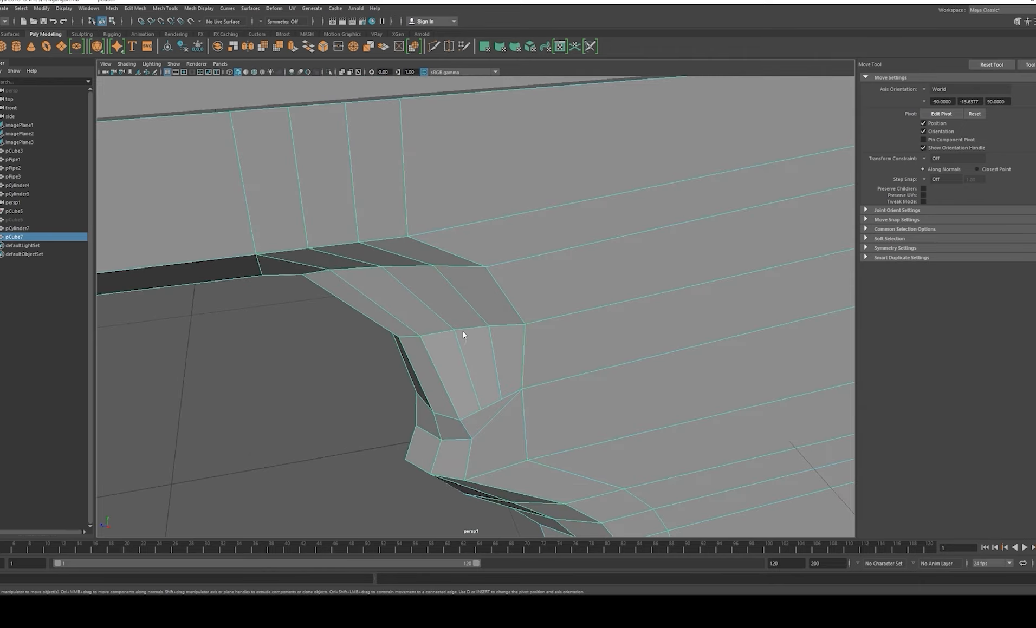
Step: Examine the faceted surfaces around the trigger curve and the upper grip
{"action": "right_click_drag", "start_coordinate": [463, 334], "coordinate": [462, 306]}
{"action": "left_click", "coordinate": [442, 313]}
{"action": "left_click_drag", "start_coordinate": [443, 313], "coordinate": [477, 300], "text": "alt"}
{"action": "mouse_move", "coordinate": [439, 346]}
{"action": "left_mouse_down", "text": "alt"}
{"action": "mouse_move", "coordinate": [456, 342]}
{"action": "mouse_move", "coordinate": [482, 298]}
{"action": "mouse_move", "coordinate": [498, 300]}
{"action": "mouse_move", "coordinate": [445, 331]}
{"action": "mouse_move", "coordinate": [428, 324]}
{"action": "mouse_move", "coordinate": [433, 340]}
{"action": "mouse_move", "coordinate": [446, 327]}
{"action": "left_mouse_up", "text": "alt"}
{"action": "left_click", "coordinate": [457, 275]}
{"action": "right_click_drag", "start_coordinate": [504, 347], "coordinate": [562, 288]}
{"action": "left_click_drag", "start_coordinate": [561, 288], "coordinate": [514, 328], "text": "alt"}
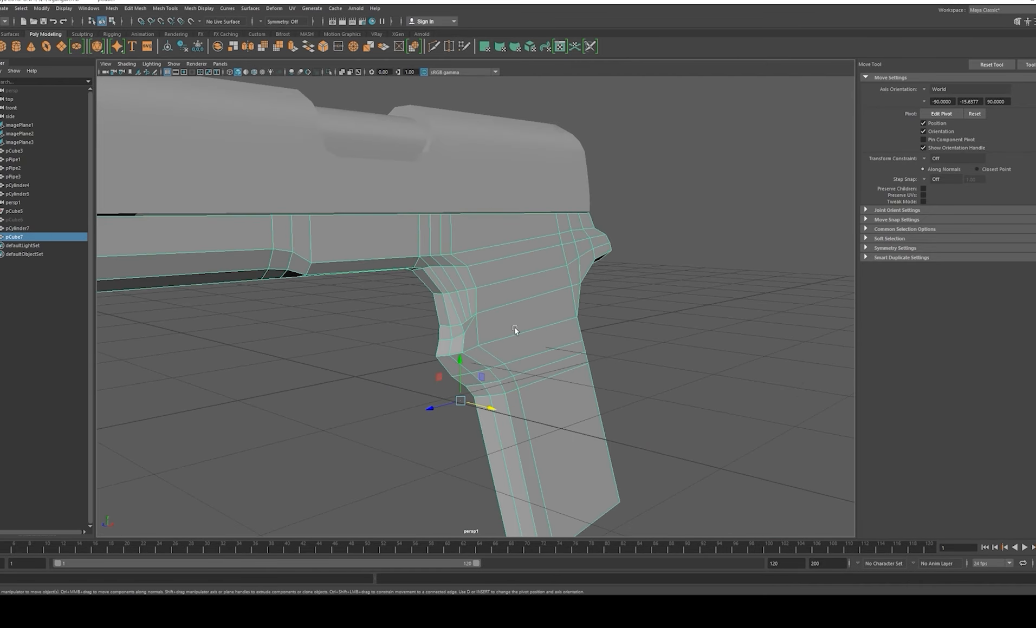
Step: Compare the frame mesh with the side reference from the grip to the front of the trigger guard
{"action": "key", "text": "space"}
{"action": "key", "text": "space"}
{"action": "right_click_drag", "start_coordinate": [698, 395], "coordinate": [915, 471], "text": "alt"}
{"action": "right_click_drag", "start_coordinate": [542, 352], "coordinate": [626, 373], "text": "alt"}
{"action": "scroll", "coordinate": [625, 372], "scroll_direction": "up", "scroll_amount": 2}
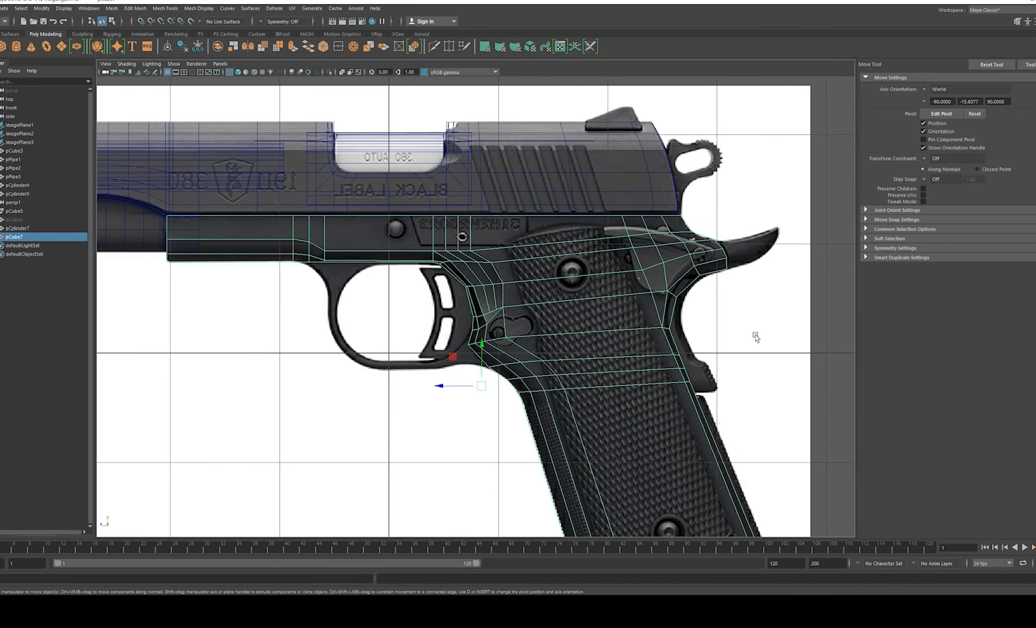
{"action": "middle_click_drag", "start_coordinate": [416, 332], "coordinate": [592, 399], "text": "alt"}
{"action": "scroll", "coordinate": [543, 388], "scroll_direction": "up", "scroll_amount": 2}
{"action": "scroll", "coordinate": [576, 383], "scroll_direction": "up", "scroll_amount": 3}
{"action": "scroll", "coordinate": [592, 396], "scroll_direction": "up", "scroll_amount": 1}
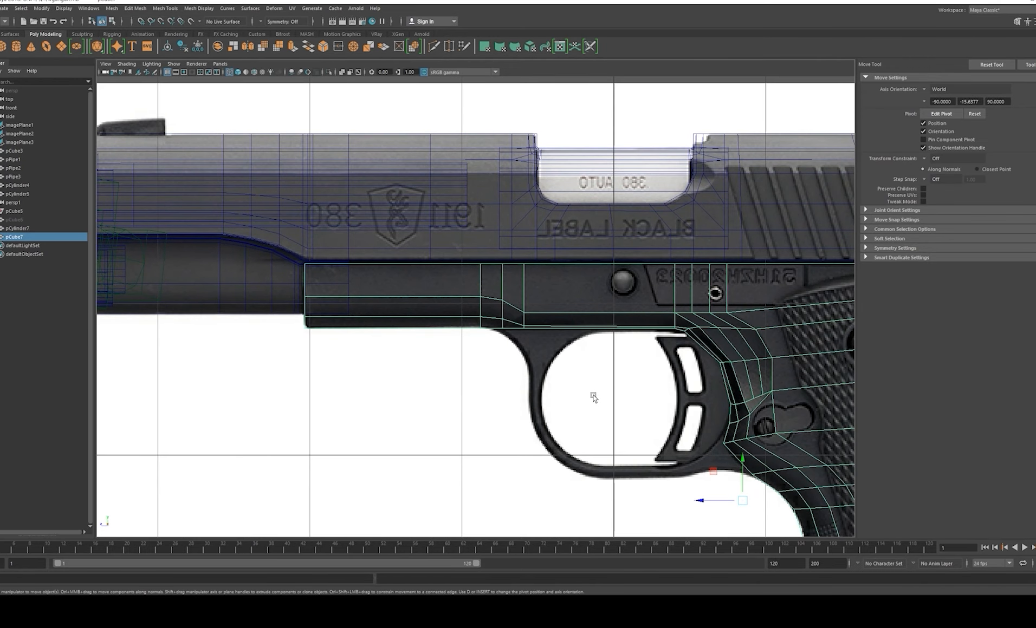
{"action": "scroll", "coordinate": [490, 363], "scroll_direction": "up", "scroll_amount": 6}
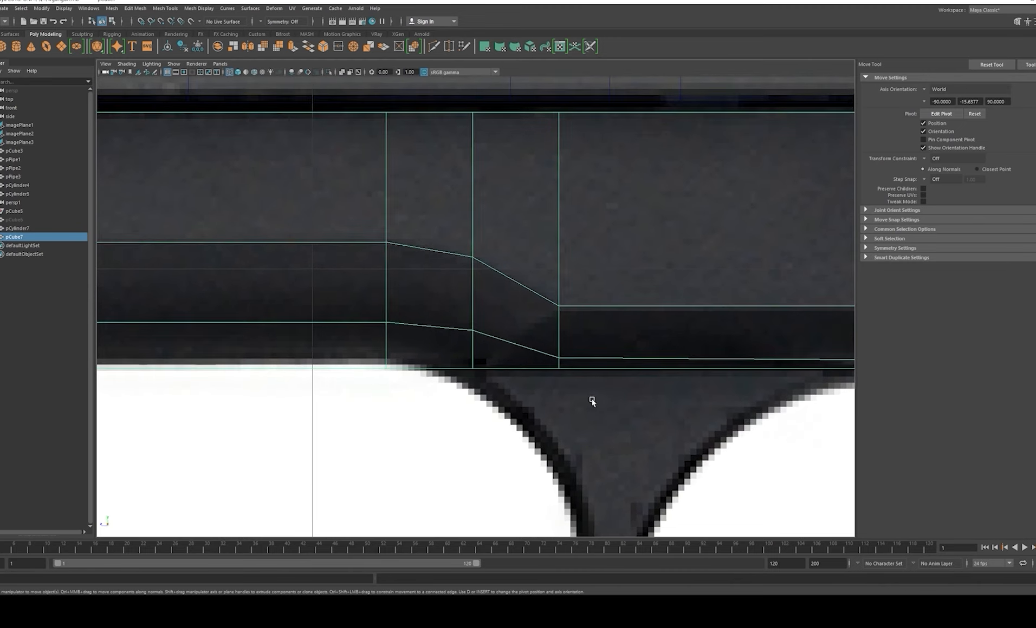
{"action": "middle_click_drag", "start_coordinate": [592, 401], "coordinate": [568, 346], "text": "alt"}
Step: Try a diagonal multi-cut with Edge Flow on, from the lower border to the corner vertex above the trigger guard's front
{"action": "key", "text": "ctrl+shift+x"}
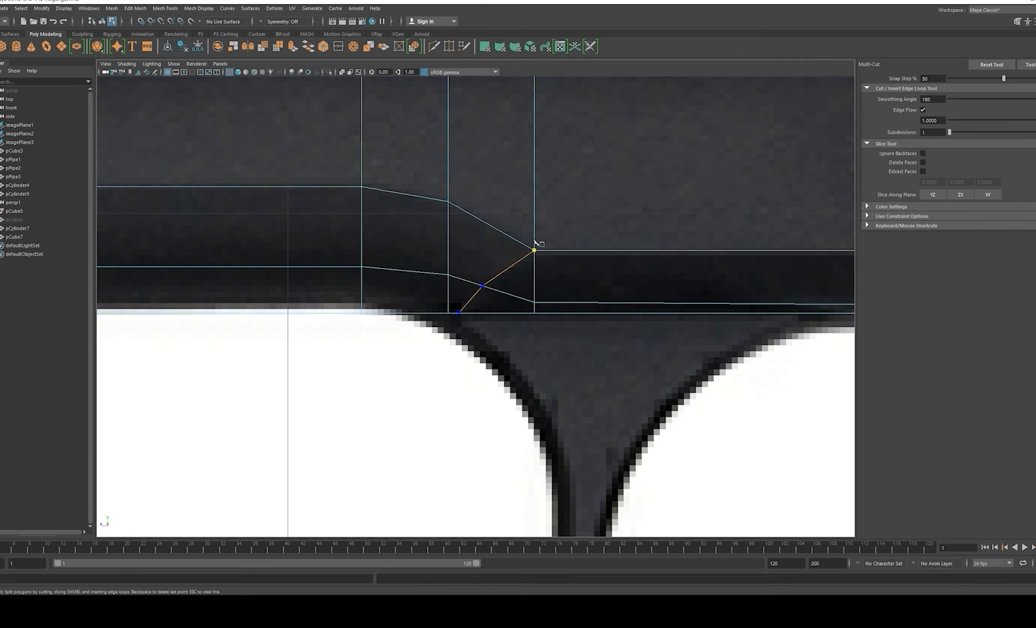
{"action": "key", "text": "w"}
{"action": "key", "text": "F9"}
{"action": "key", "text": "ctrl+z"}
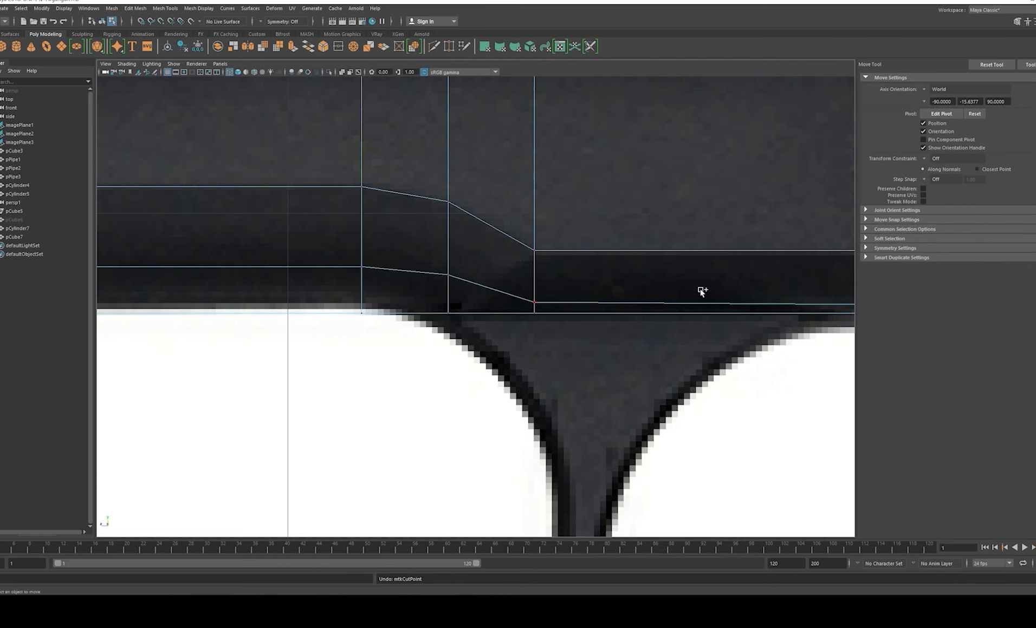
Step: With Edge Flow off, cut a diagonal edge from the lower border to the corner vertex above the trigger guard's front
{"action": "key", "text": "g"}
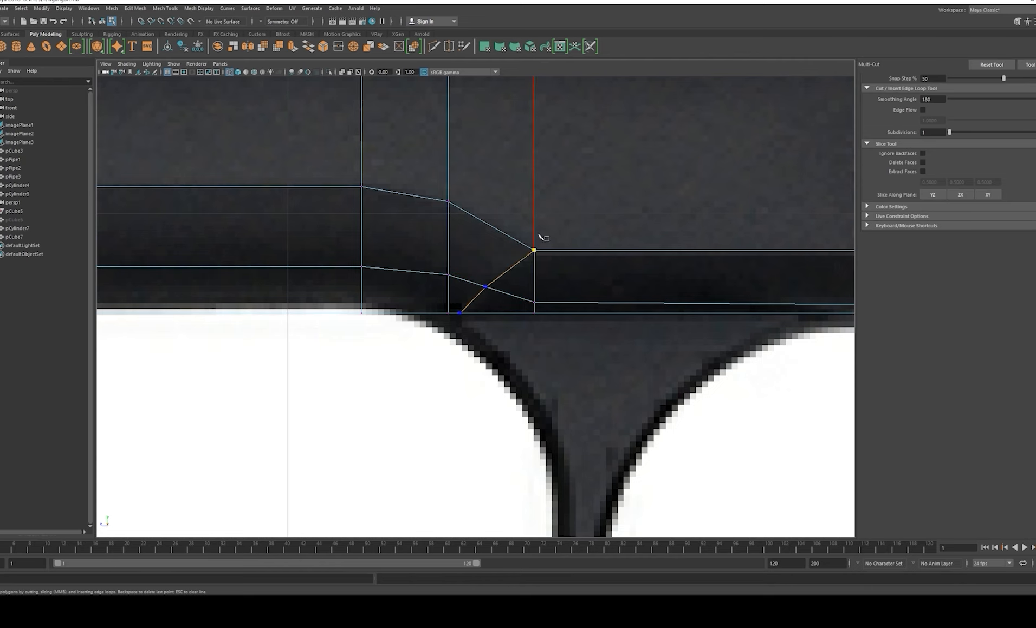
{"action": "key", "text": "w"}
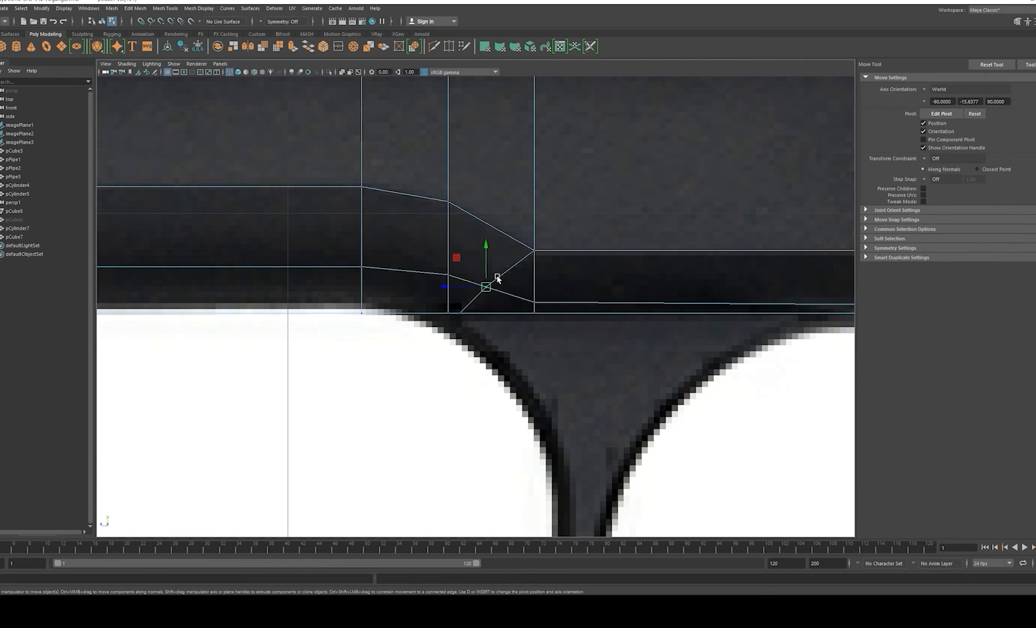
{"action": "key", "text": "space"}
{"action": "key", "text": "space"}
{"action": "key", "text": "f"}
{"action": "left_click_drag", "start_coordinate": [602, 265], "coordinate": [522, 300], "text": "alt"}
{"action": "key", "text": "F8"}
Step: Check the whole frame and grip mesh against the side reference photo
{"action": "key", "text": "space"}
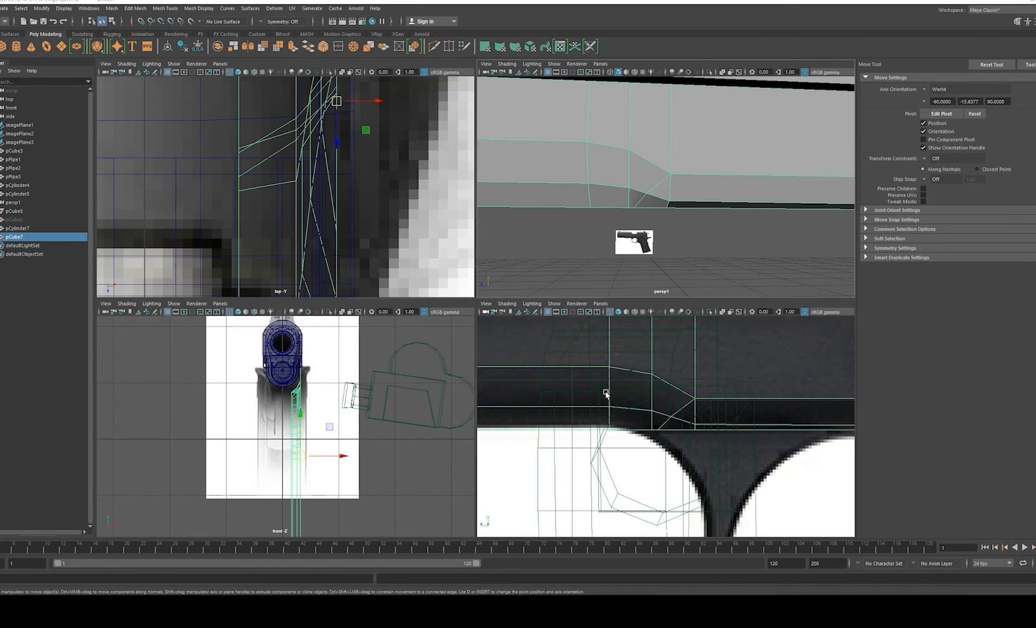
{"action": "key", "text": "space"}
{"action": "scroll", "coordinate": [583, 363], "scroll_direction": "up", "scroll_amount": 1}
{"action": "middle_click_drag", "start_coordinate": [572, 345], "coordinate": [569, 356], "text": "alt"}
{"action": "middle_click_drag", "start_coordinate": [567, 318], "coordinate": [316, 312], "text": "alt"}
{"action": "scroll", "coordinate": [373, 323], "scroll_direction": "down", "scroll_amount": 8}
{"action": "scroll", "coordinate": [390, 325], "scroll_direction": "up", "scroll_amount": 6}
{"action": "middle_click_drag", "start_coordinate": [405, 327], "coordinate": [541, 333], "text": "alt"}
{"action": "key", "text": "q"}
{"action": "scroll", "coordinate": [541, 329], "scroll_direction": "down", "scroll_amount": 8}
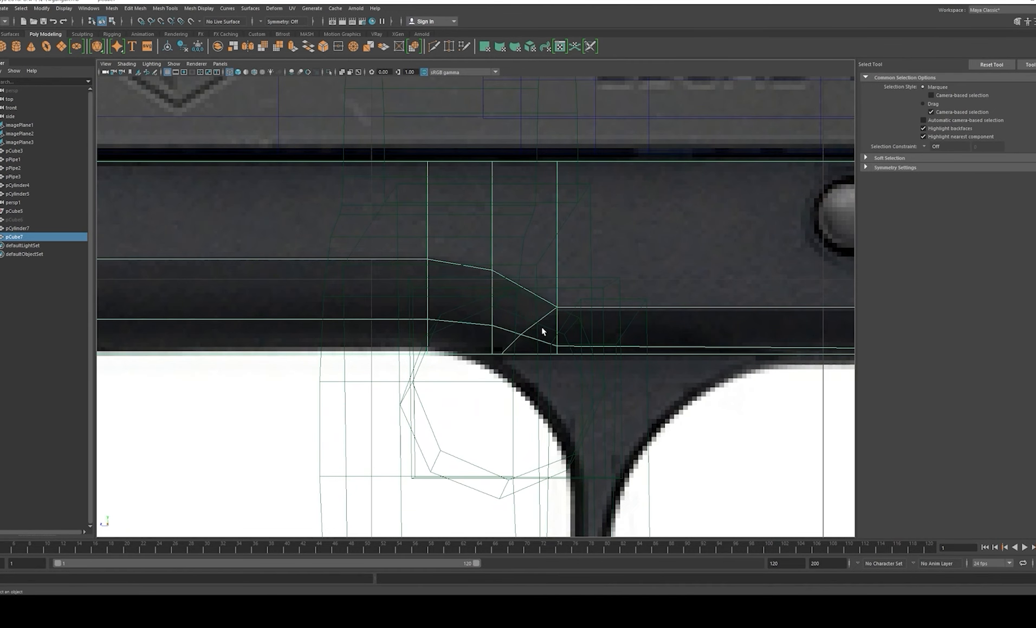
{"action": "scroll", "coordinate": [689, 360], "scroll_direction": "up", "scroll_amount": 4}
{"action": "scroll", "coordinate": [636, 318], "scroll_direction": "up", "scroll_amount": 3}
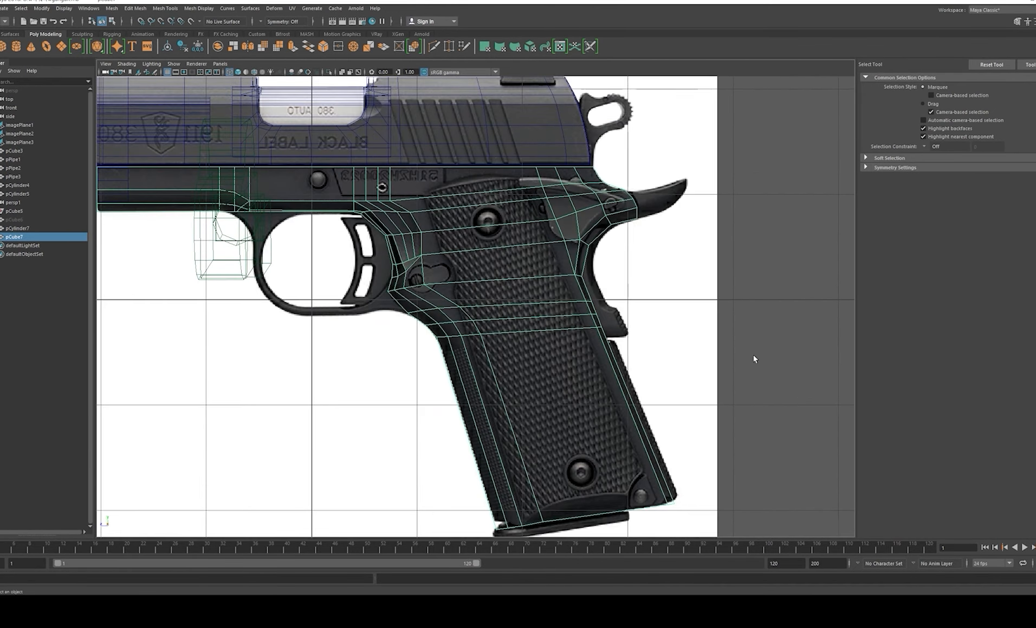
{"action": "middle_click_drag", "start_coordinate": [615, 281], "coordinate": [629, 245], "text": "alt"}
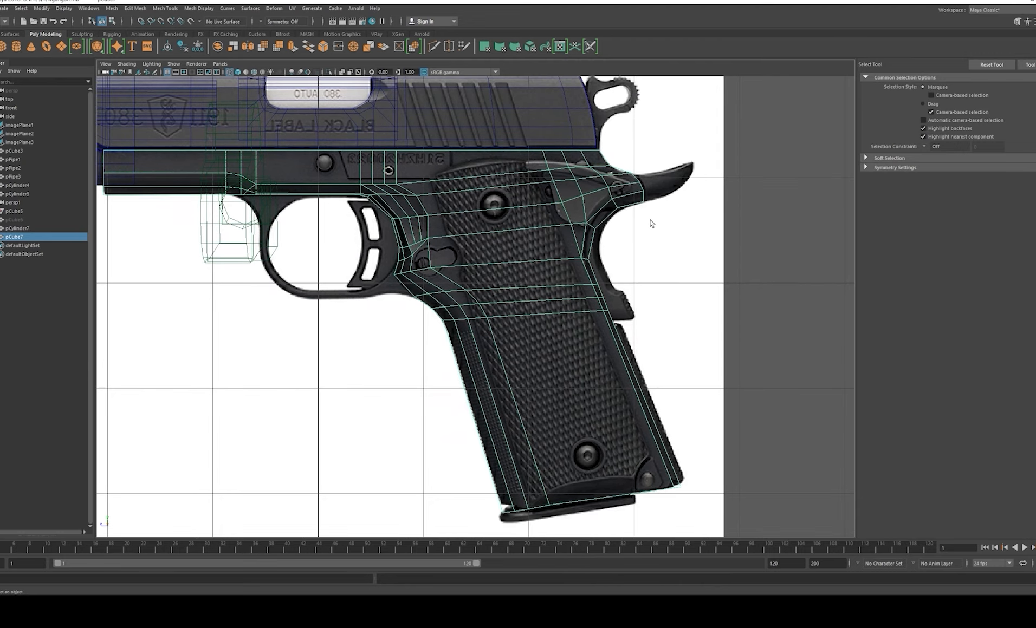
Step: Move the frame's pivot along X onto the pistol's centre line in the front view, snapping it to the grid
{"action": "key", "text": "space"}
{"action": "key", "text": "space"}
{"action": "scroll", "coordinate": [681, 217], "scroll_direction": "down", "scroll_amount": 6}
{"action": "left_click_drag", "start_coordinate": [494, 250], "coordinate": [525, 296], "text": "alt"}
{"action": "key", "text": "w"}
{"action": "key", "text": "space"}
{"action": "key", "text": "space"}
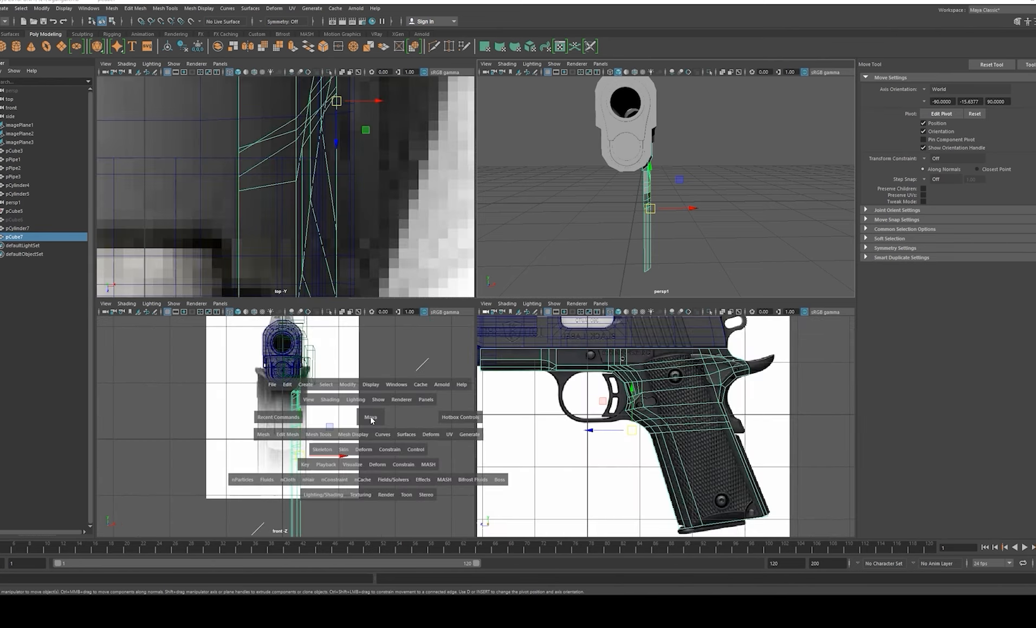
{"action": "key", "text": "d"}
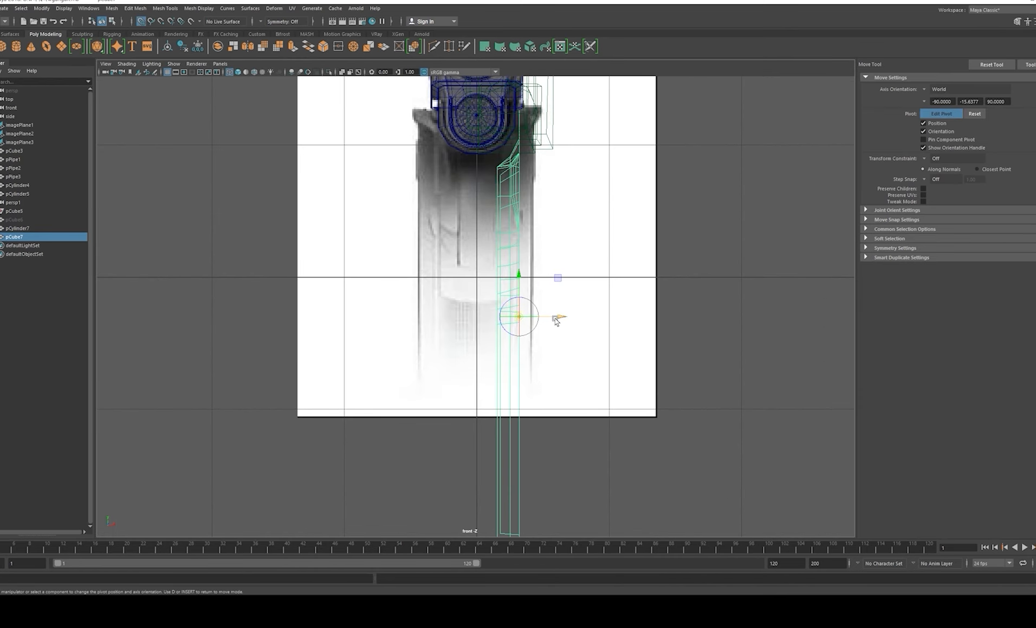
{"action": "key", "text": "d"}
{"action": "middle_click_drag", "start_coordinate": [565, 264], "coordinate": [567, 293], "text": "alt"}
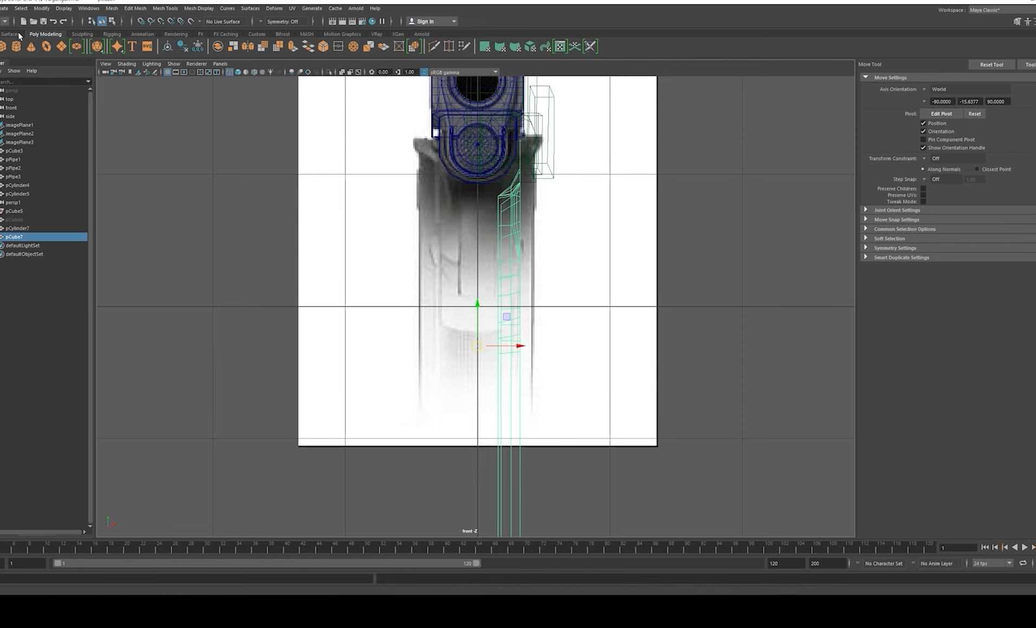
Step: Duplicate the frame half with Duplicate Special, using default settings and a scale X of -1, to mirror it across the centre line
{"action": "left_click", "coordinate": [0, 8]}
{"action": "left_click", "coordinate": [93, 142]}
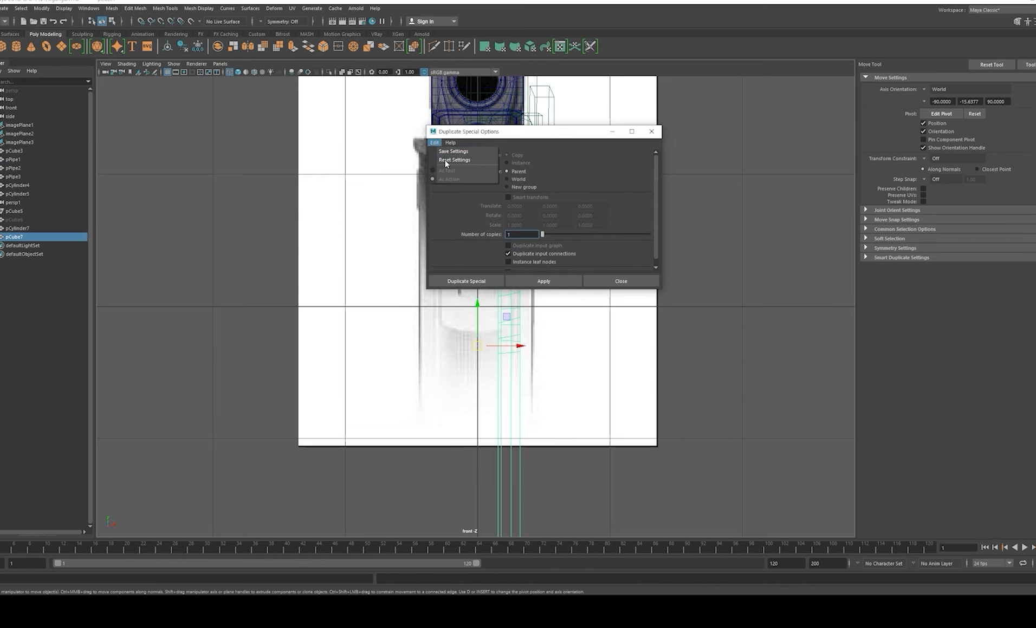
{"action": "left_click", "coordinate": [446, 160]}
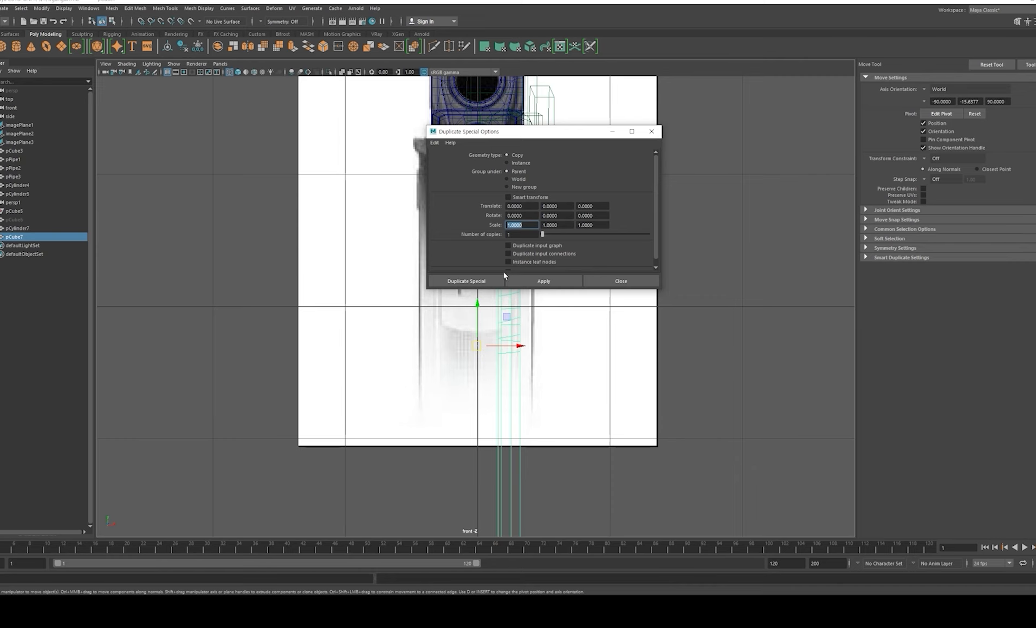
{"action": "type", "text": "-1"}
{"action": "key", "text": "Return"}
{"action": "left_click", "coordinate": [533, 282]}
{"action": "left_click", "coordinate": [611, 276]}
Step: Combine the original frame half and its mirrored copy into one mesh
{"action": "key", "text": "space"}
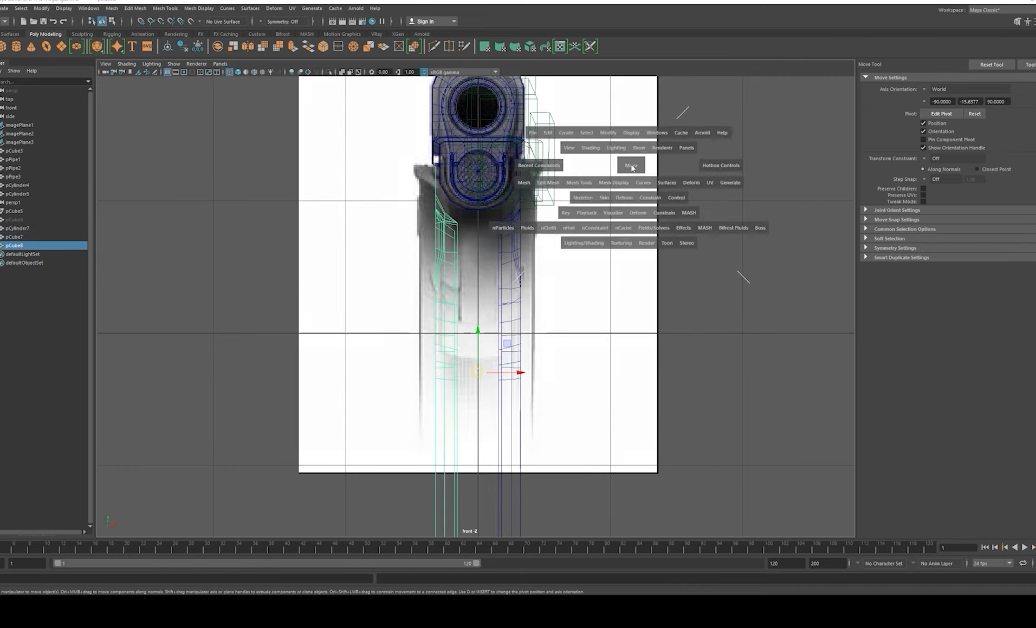
{"action": "key", "text": "space"}
{"action": "mouse_move", "coordinate": [535, 211]}
{"action": "left_mouse_down", "text": "alt"}
{"action": "mouse_move", "coordinate": [474, 212]}
{"action": "mouse_move", "coordinate": [531, 216]}
{"action": "left_mouse_up", "text": "alt"}
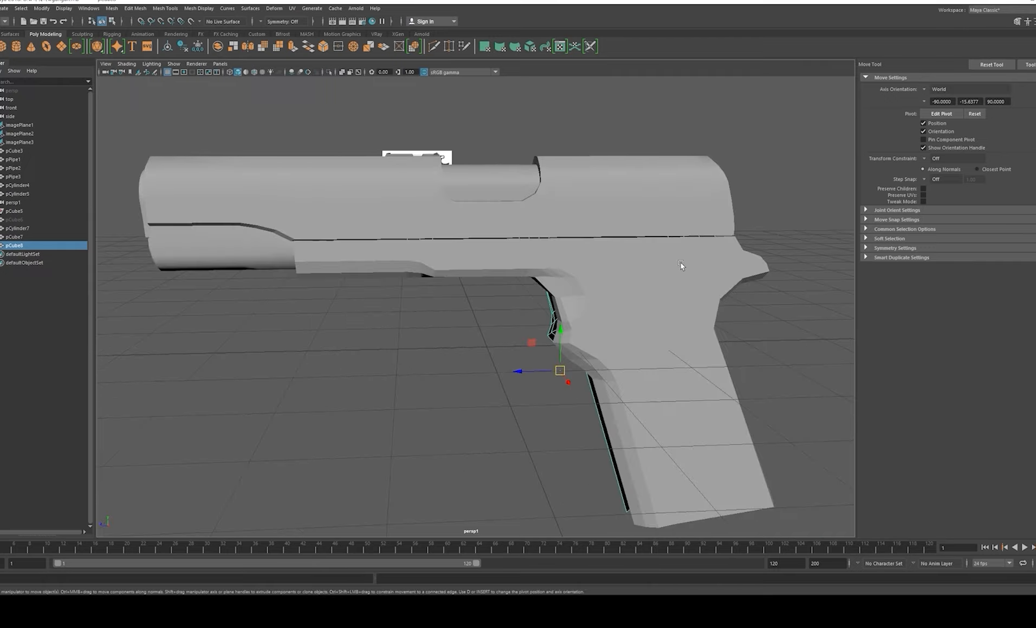
{"action": "middle_click_drag", "start_coordinate": [682, 266], "coordinate": [476, 265], "text": "alt"}
{"action": "left_click", "coordinate": [476, 266], "text": "shift"}
{"action": "left_click_drag", "start_coordinate": [502, 281], "coordinate": [711, 185], "text": "alt"}
{"action": "right_click_drag", "start_coordinate": [711, 185], "coordinate": [715, 339], "text": "shift"}
Step: Select the open inner border edges of both frame halves, leaving out the upper edges along the slide
{"action": "left_click_drag", "start_coordinate": [676, 323], "coordinate": [530, 301], "text": "alt"}
{"action": "left_click_drag", "start_coordinate": [520, 226], "coordinate": [471, 262], "text": "alt"}
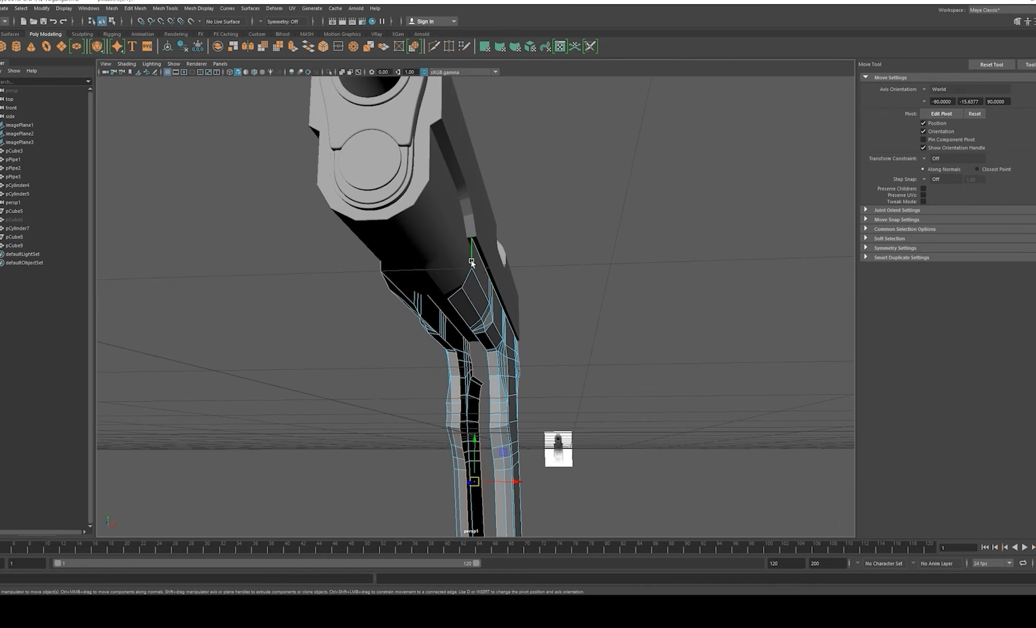
{"action": "left_click_drag", "start_coordinate": [385, 264], "coordinate": [464, 293], "text": "alt"}
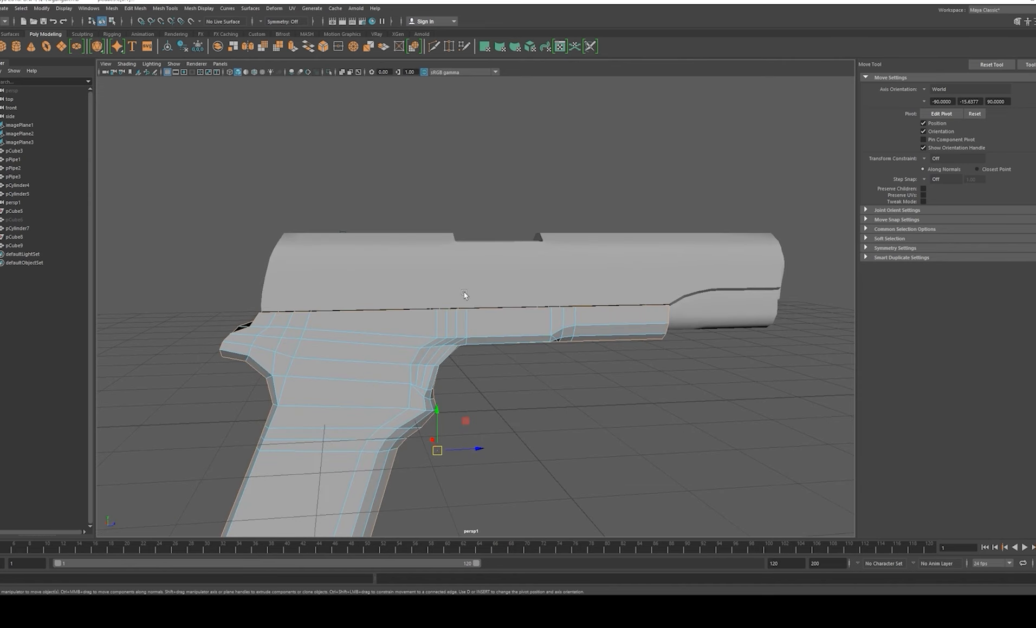
{"action": "key", "text": "4"}
{"action": "key", "text": "space"}
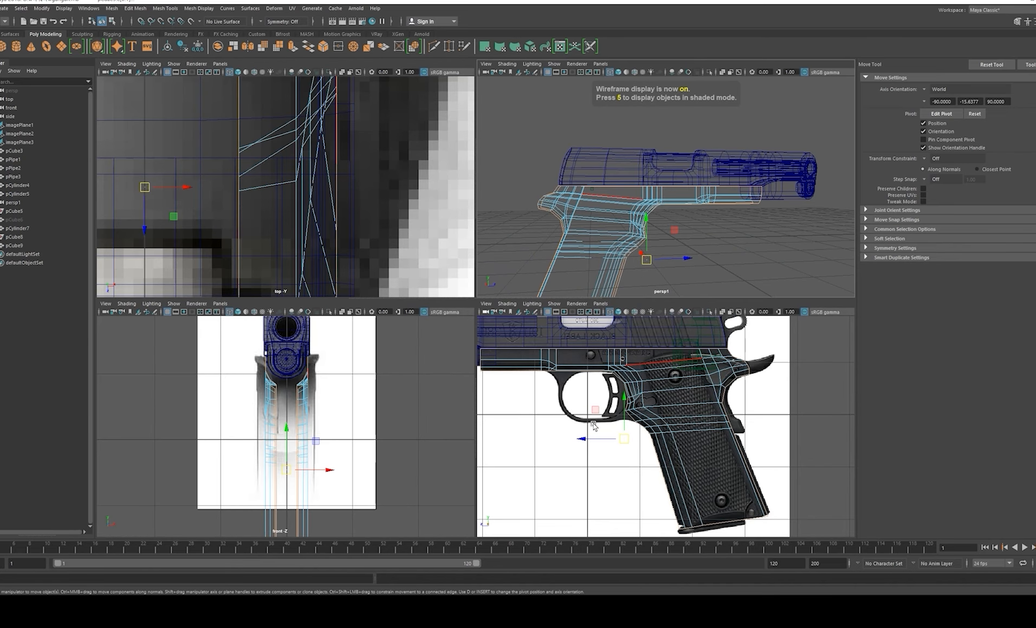
{"action": "key", "text": "space"}
{"action": "scroll", "coordinate": [545, 366], "scroll_direction": "down", "scroll_amount": 3}
{"action": "left_click_drag", "start_coordinate": [297, 276], "coordinate": [655, 295]}
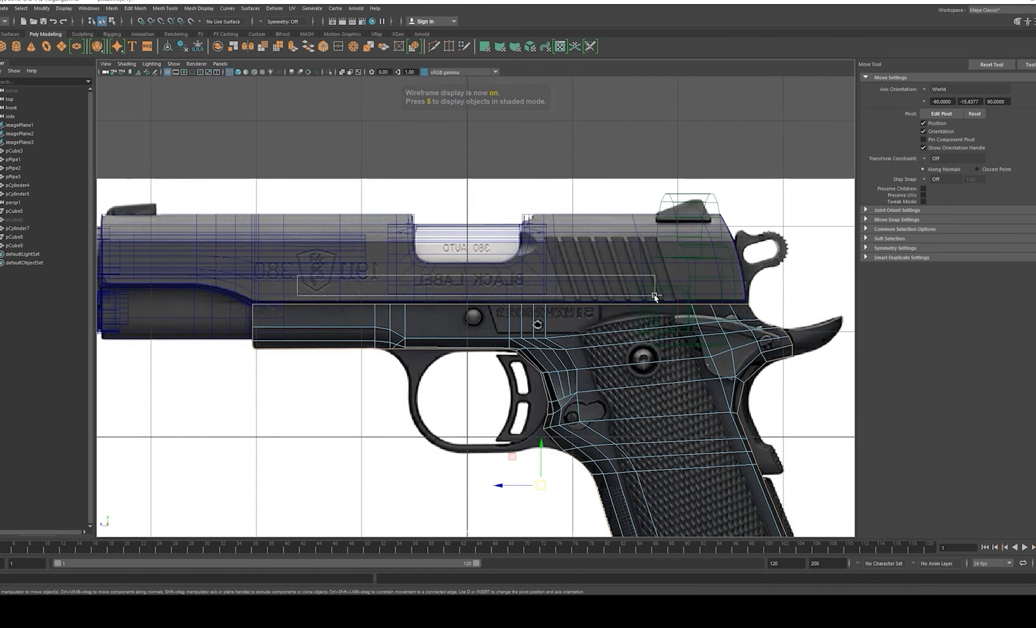
Step: Bridge the selected border edges of the two halves to close the gap between them
{"action": "key", "text": "space"}
{"action": "key", "text": "space"}
{"action": "mouse_move", "coordinate": [684, 249]}
{"action": "left_mouse_down", "text": "alt"}
{"action": "mouse_move", "coordinate": [487, 265]}
{"action": "mouse_move", "coordinate": [513, 281]}
{"action": "mouse_move", "coordinate": [580, 264]}
{"action": "mouse_move", "coordinate": [580, 282]}
{"action": "mouse_move", "coordinate": [515, 271]}
{"action": "mouse_move", "coordinate": [531, 298]}
{"action": "mouse_move", "coordinate": [531, 272]}
{"action": "mouse_move", "coordinate": [578, 237]}
{"action": "left_mouse_up", "text": "alt"}
{"action": "key", "text": "5"}
{"action": "right_click", "coordinate": [585, 224], "text": "shift"}
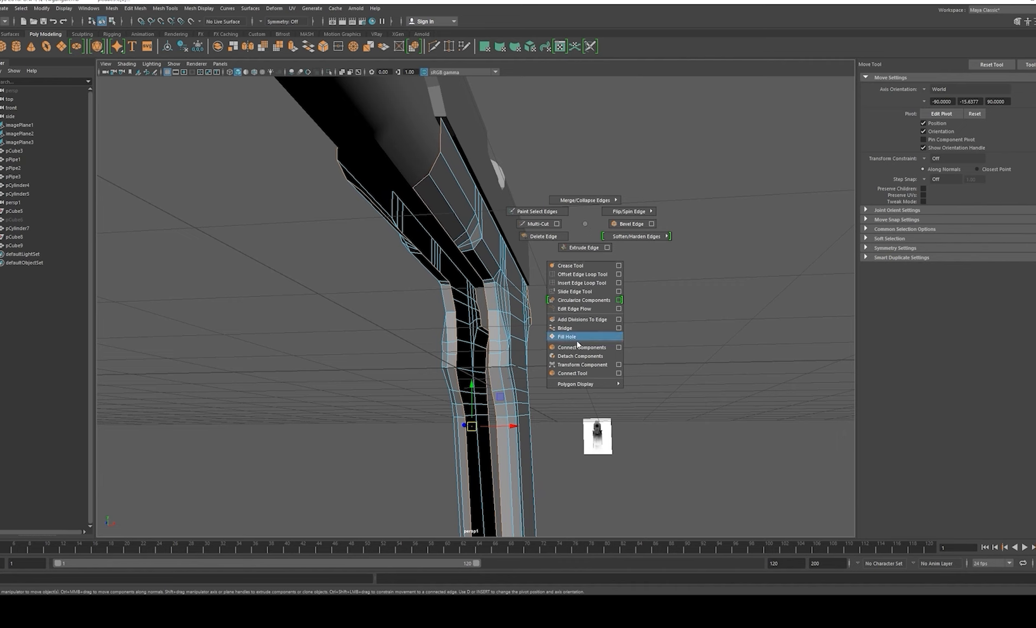
{"action": "left_click", "coordinate": [564, 329]}
{"action": "left_click_drag", "start_coordinate": [576, 333], "coordinate": [594, 351], "text": "alt"}
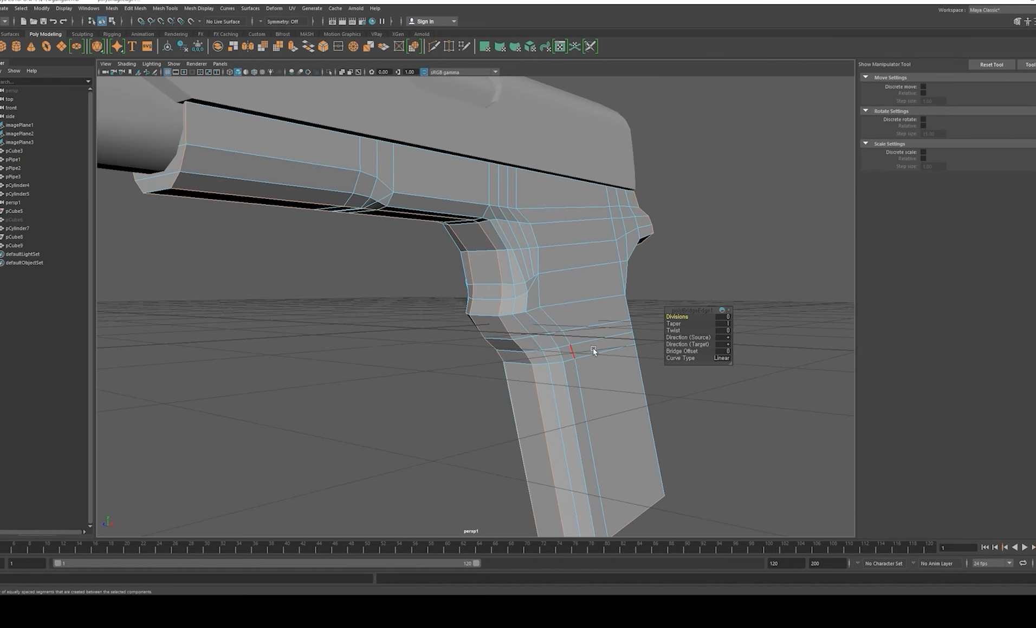
{"action": "left_click_drag", "start_coordinate": [684, 316], "coordinate": [653, 310], "text": "alt"}
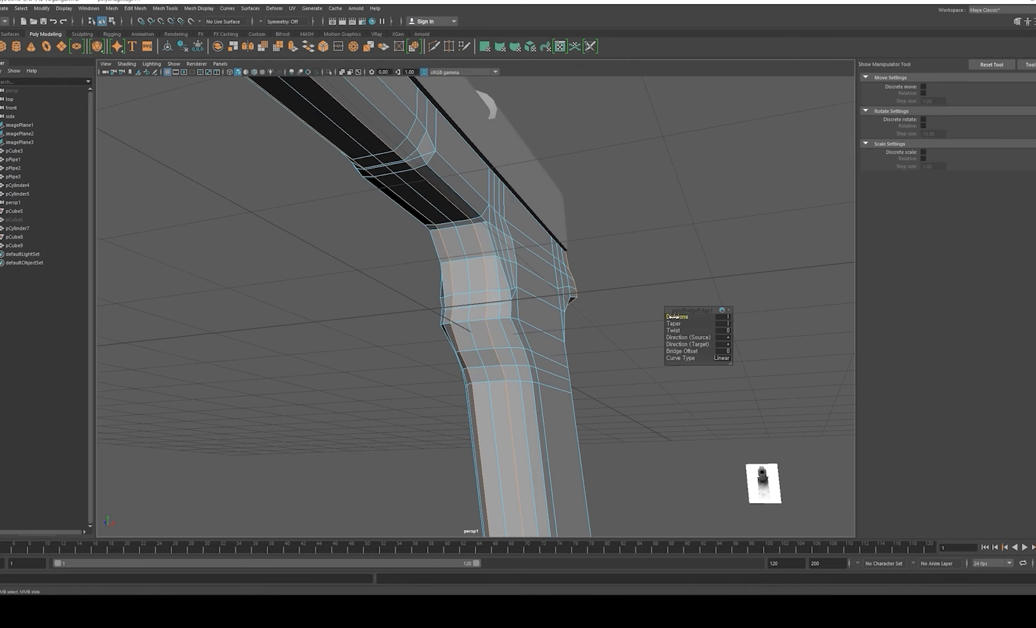
{"action": "left_click_drag", "start_coordinate": [673, 317], "coordinate": [495, 239], "text": "alt"}
{"action": "right_click_drag", "start_coordinate": [496, 239], "coordinate": [550, 217]}
Step: Preview the bridged frame with mesh smoothing on, and return it to the unsmoothed display
{"action": "left_click_drag", "start_coordinate": [551, 217], "coordinate": [488, 280], "text": "alt"}
{"action": "key", "text": "w"}
{"action": "left_click_drag", "start_coordinate": [580, 245], "coordinate": [460, 287], "text": "alt"}
{"action": "key", "text": "r"}
{"action": "key", "text": "3"}
{"action": "left_click", "coordinate": [476, 216]}
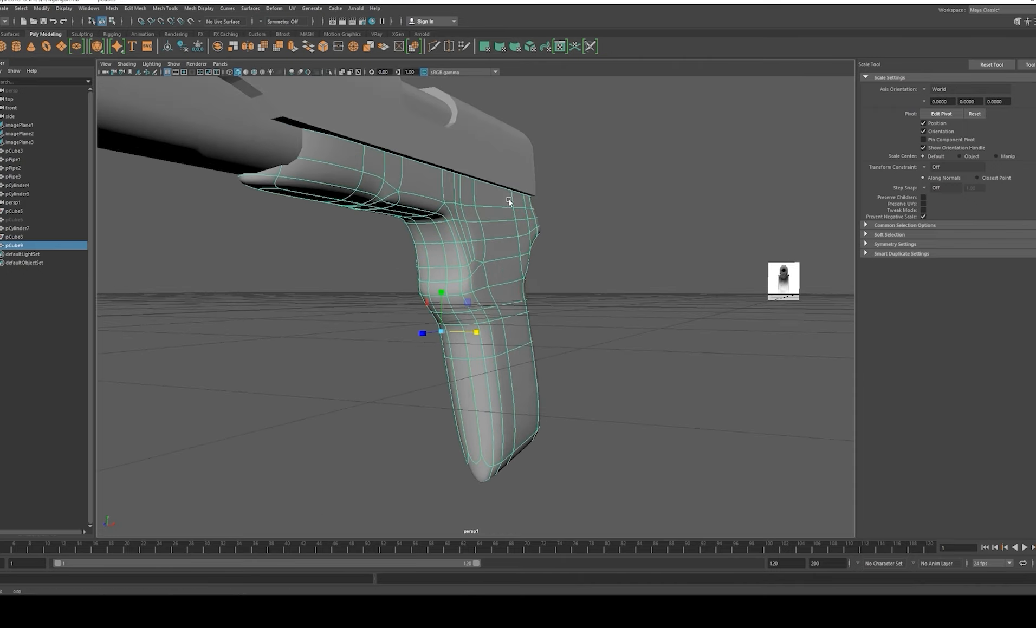
{"action": "key", "text": "1"}
Step: Scale the two edge loops flanking the centre line apart along X to widen the grip's flat middle strip
{"action": "left_click_drag", "start_coordinate": [476, 215], "coordinate": [328, 256], "text": "alt"}
{"action": "left_click_drag", "start_coordinate": [430, 259], "coordinate": [504, 233], "text": "alt"}
{"action": "right_click_drag", "start_coordinate": [504, 234], "coordinate": [510, 257], "text": "alt"}
{"action": "left_click_drag", "start_coordinate": [607, 247], "coordinate": [475, 306], "text": "alt"}
{"action": "left_click", "coordinate": [585, 282]}
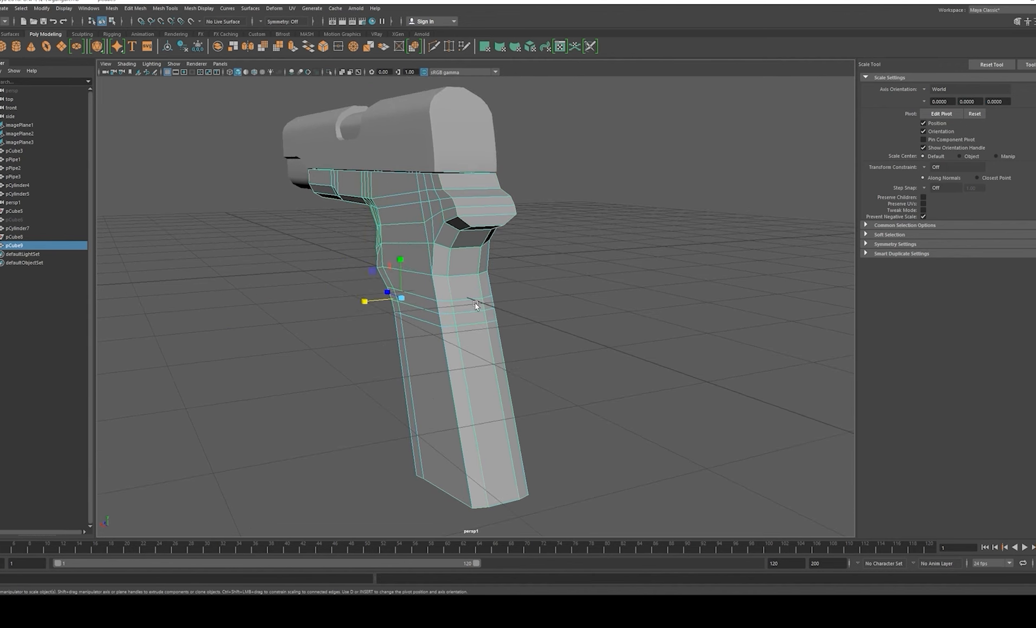
{"action": "left_click_drag", "start_coordinate": [460, 253], "coordinate": [475, 253], "text": "alt"}
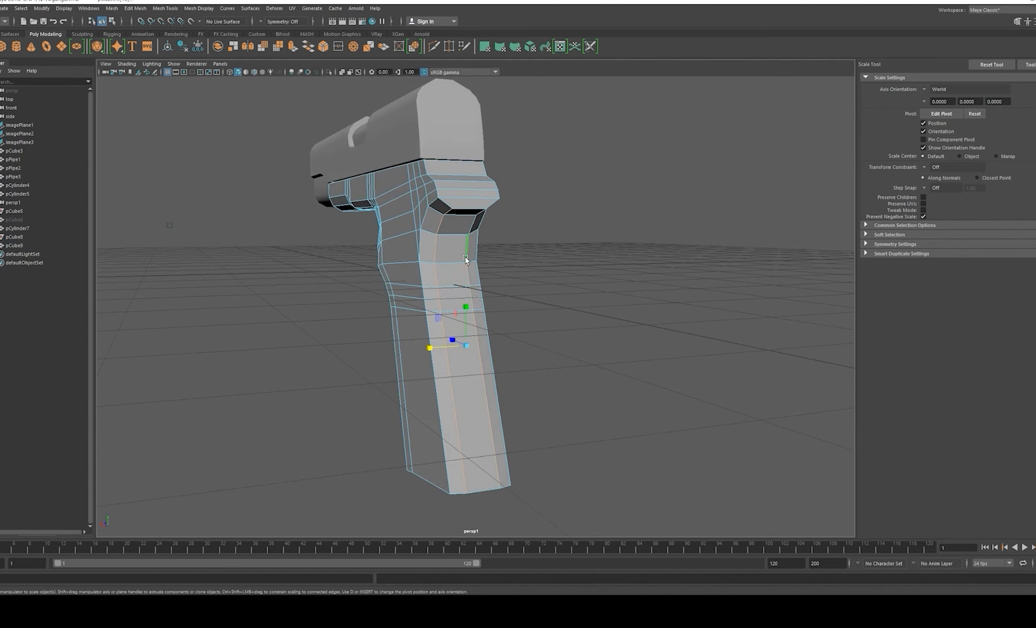
{"action": "left_click_drag", "start_coordinate": [434, 347], "coordinate": [368, 360]}
{"action": "left_click_drag", "start_coordinate": [368, 361], "coordinate": [412, 338], "text": "alt"}
{"action": "right_click_drag", "start_coordinate": [412, 337], "coordinate": [455, 292]}
Step: Examine the bridged frame and grip from several angles, especially the area behind the trigger opening
{"action": "left_click_drag", "start_coordinate": [458, 279], "coordinate": [511, 264], "text": "alt"}
{"action": "key", "text": "space"}
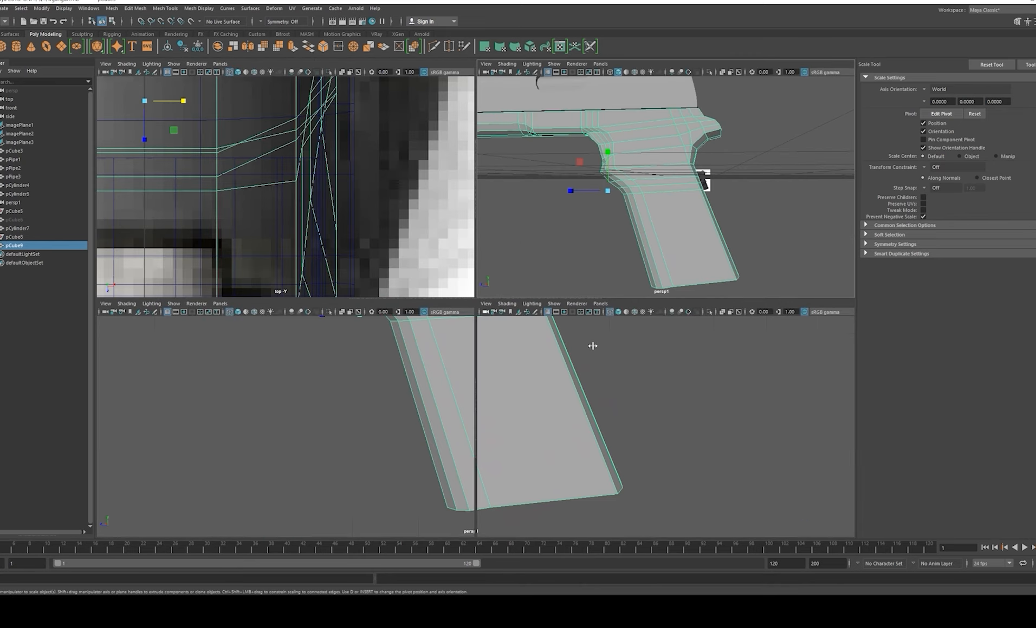
{"action": "key", "text": "space"}
{"action": "left_click_drag", "start_coordinate": [661, 239], "coordinate": [682, 261], "text": "alt"}
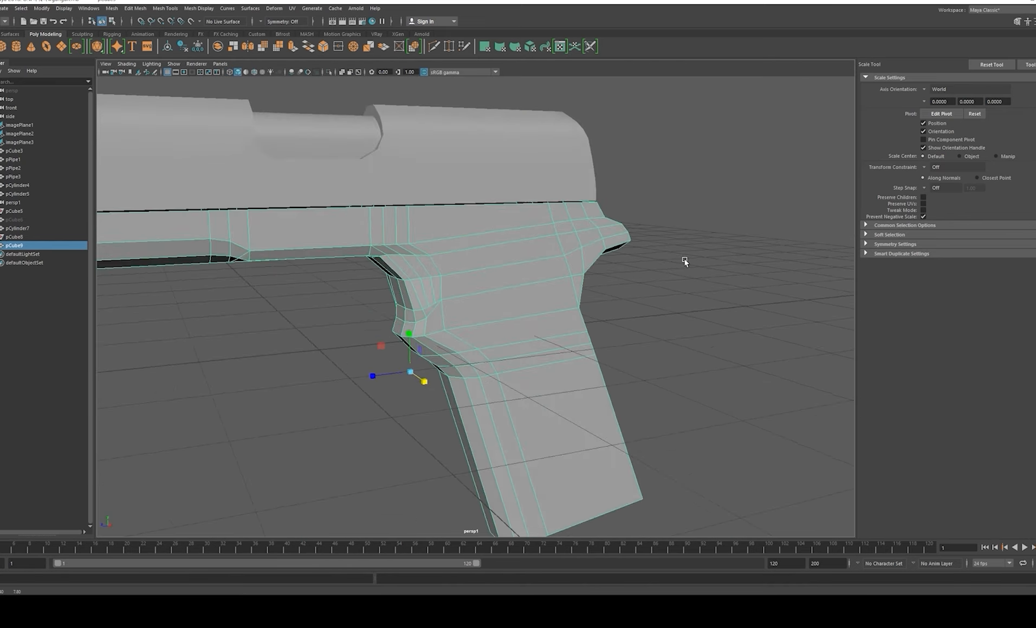
{"action": "right_click_drag", "start_coordinate": [682, 262], "coordinate": [603, 237], "text": "alt"}
{"action": "left_click_drag", "start_coordinate": [604, 238], "coordinate": [594, 233], "text": "alt"}
{"action": "left_click", "coordinate": [593, 239]}
{"action": "middle_click_drag", "start_coordinate": [534, 252], "coordinate": [577, 283], "text": "alt"}
{"action": "left_click", "coordinate": [577, 284]}
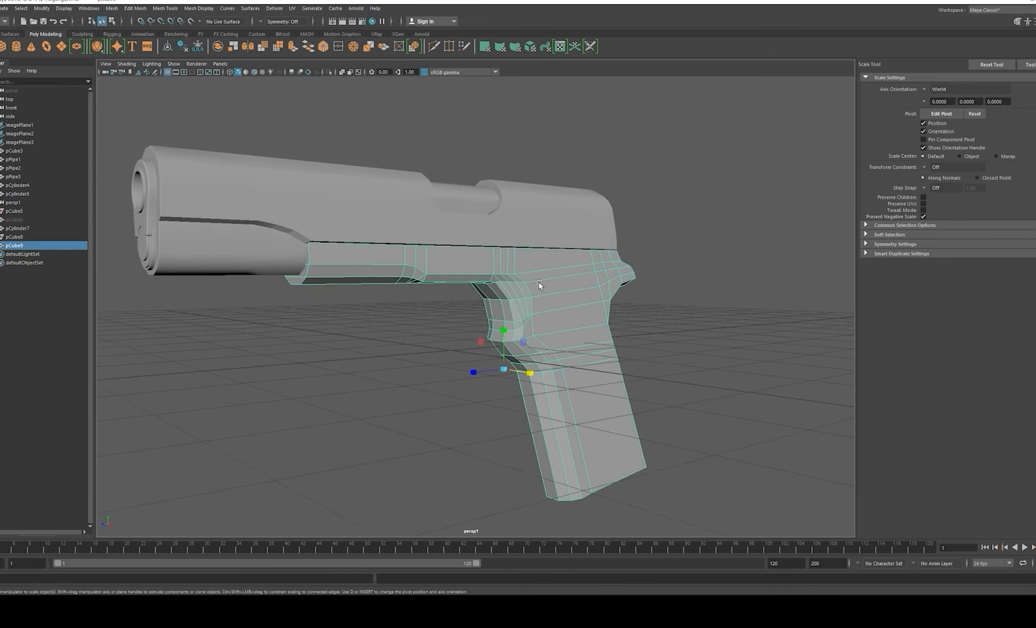
{"action": "right_click_drag", "start_coordinate": [546, 279], "coordinate": [560, 351], "text": "alt"}
{"action": "left_click_drag", "start_coordinate": [560, 351], "coordinate": [555, 327], "text": "alt"}
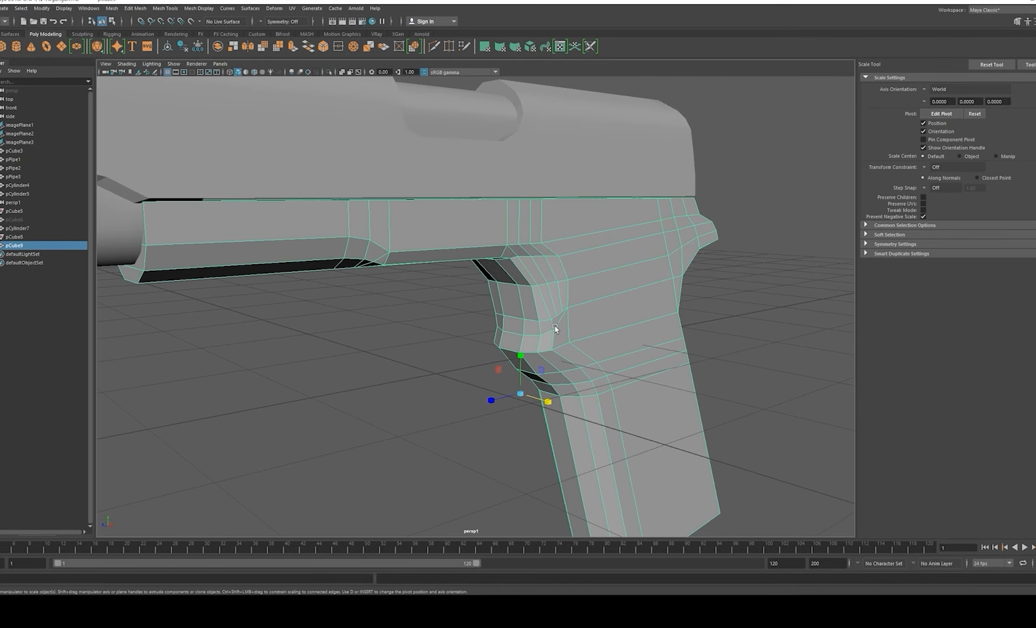
{"action": "right_click_drag", "start_coordinate": [555, 326], "coordinate": [569, 390], "text": "alt"}
{"action": "left_click_drag", "start_coordinate": [569, 391], "coordinate": [545, 344], "text": "alt"}
{"action": "right_click_drag", "start_coordinate": [545, 344], "coordinate": [595, 369], "text": "alt"}
{"action": "left_click_drag", "start_coordinate": [595, 369], "coordinate": [583, 358], "text": "alt"}
{"action": "middle_click_drag", "start_coordinate": [583, 359], "coordinate": [581, 359], "text": "alt"}
{"action": "left_click_drag", "start_coordinate": [582, 359], "coordinate": [550, 344], "text": "alt"}
Step: In the side view, raise the two middle vertices at the lower end of the recess behind the trigger to round that edge line
{"action": "key", "text": "space"}
{"action": "key", "text": "space"}
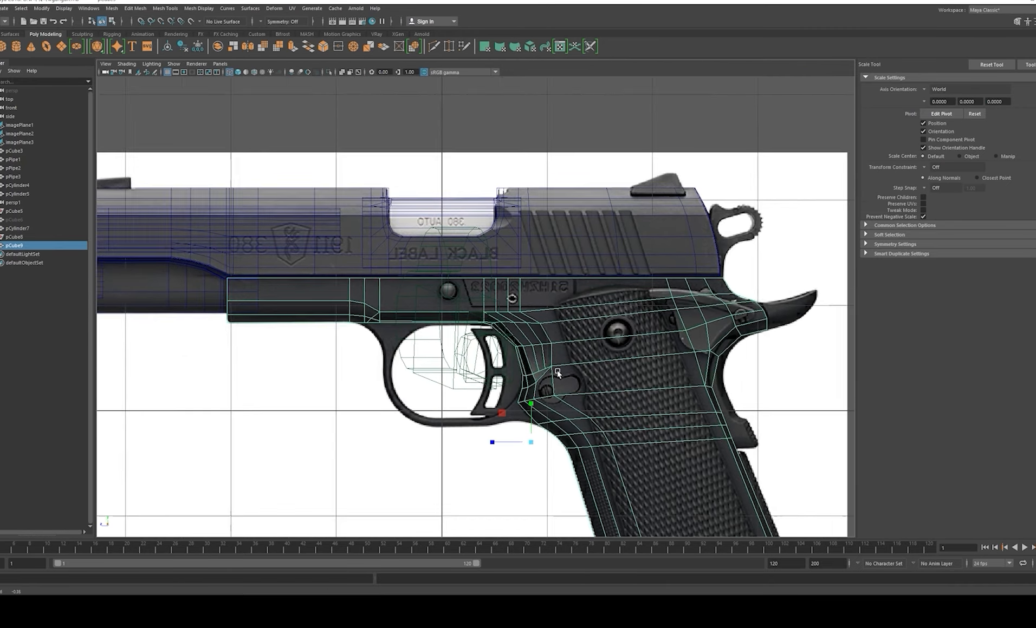
{"action": "scroll", "coordinate": [622, 429], "scroll_direction": "up", "scroll_amount": 10}
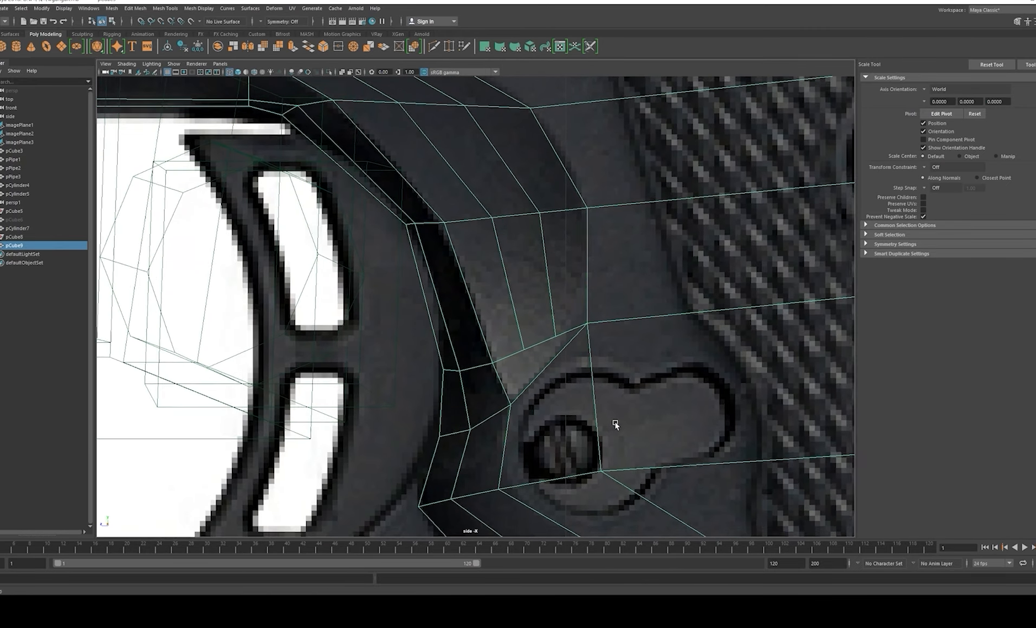
{"action": "left_click", "coordinate": [534, 355]}
{"action": "key", "text": "w"}
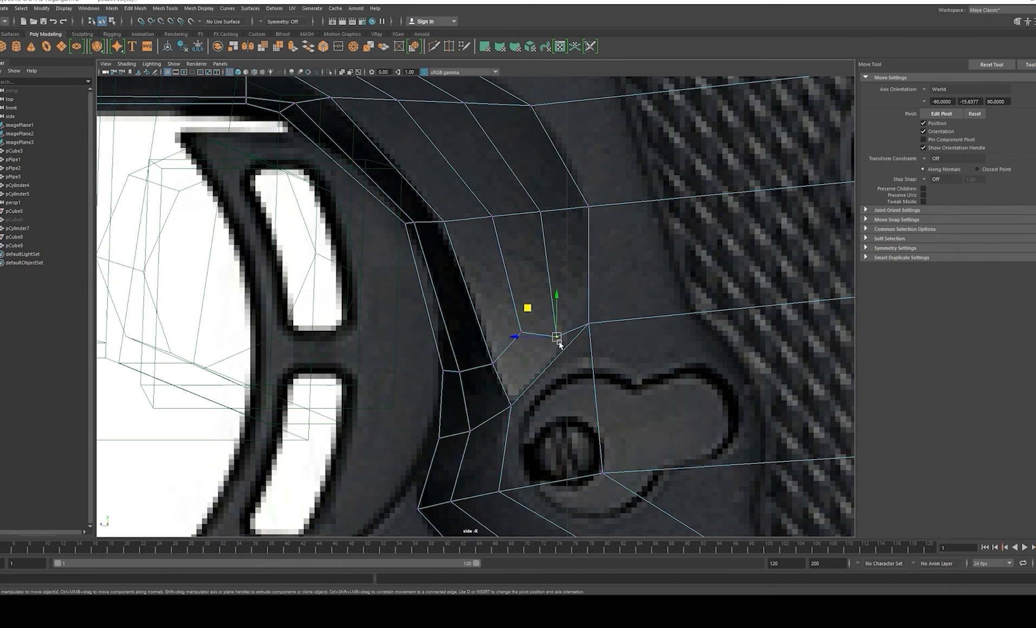
{"action": "middle_click_drag", "start_coordinate": [528, 306], "coordinate": [517, 287], "text": "alt"}
{"action": "right_click_drag", "start_coordinate": [518, 288], "coordinate": [517, 289], "text": "alt"}
{"action": "middle_click_drag", "start_coordinate": [517, 289], "coordinate": [502, 301], "text": "alt"}
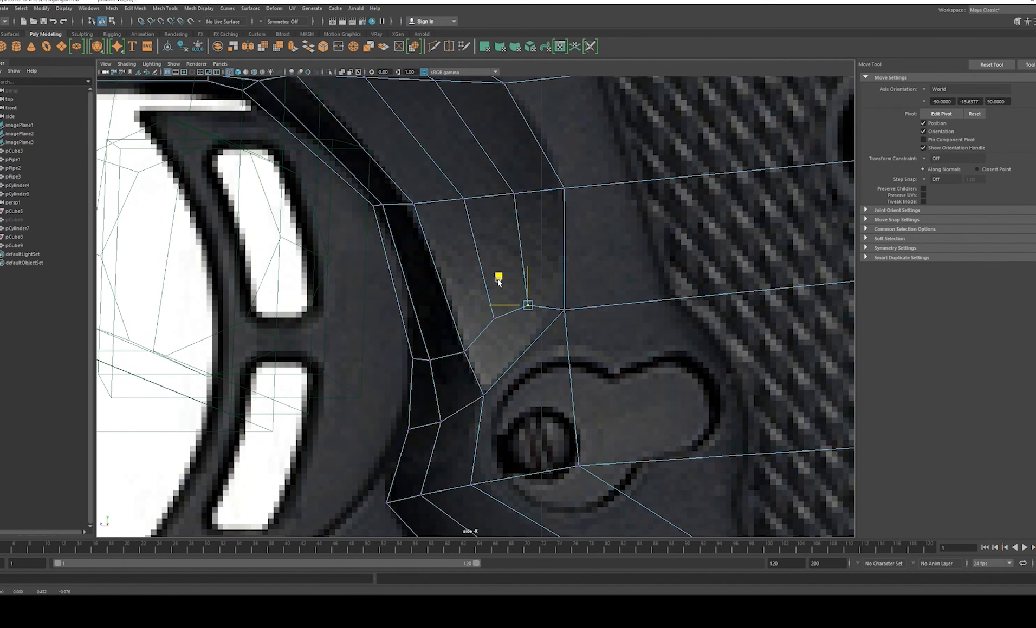
{"action": "middle_click_drag", "start_coordinate": [469, 292], "coordinate": [505, 298]}
{"action": "scroll", "coordinate": [496, 279], "scroll_direction": "down", "scroll_amount": 2}
Step: Select the raised recess vertices on both sides of the frame and scale them along X about the centre line
{"action": "key", "text": "space"}
{"action": "key", "text": "space"}
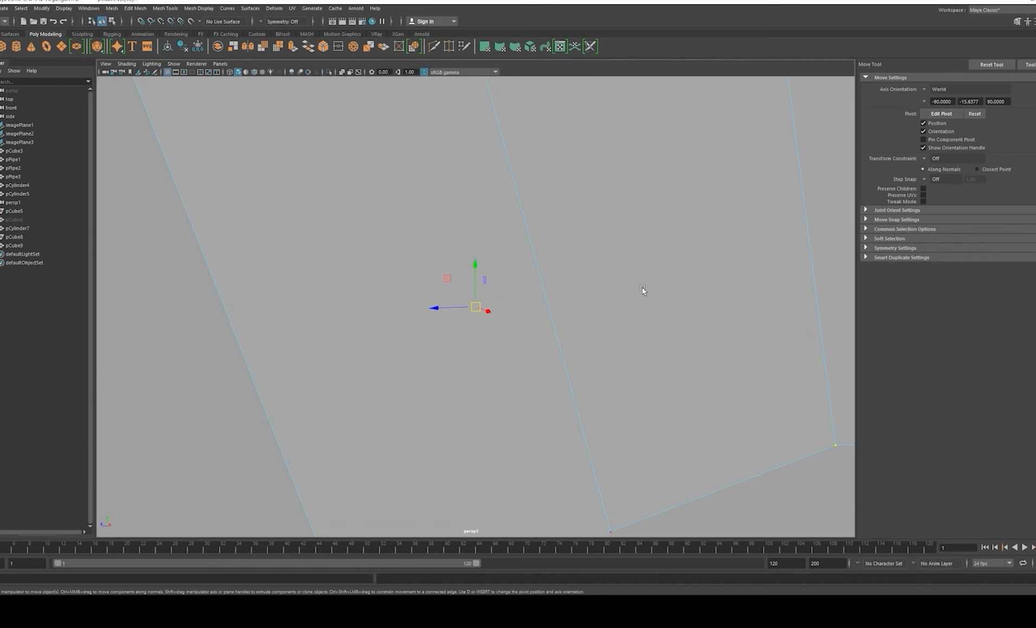
{"action": "right_click_drag", "start_coordinate": [642, 291], "coordinate": [565, 290], "text": "alt"}
{"action": "left_click_drag", "start_coordinate": [565, 290], "coordinate": [609, 293], "text": "alt"}
{"action": "middle_click_drag", "start_coordinate": [726, 325], "coordinate": [585, 293], "text": "alt"}
{"action": "left_click_drag", "start_coordinate": [585, 294], "coordinate": [579, 300], "text": "alt"}
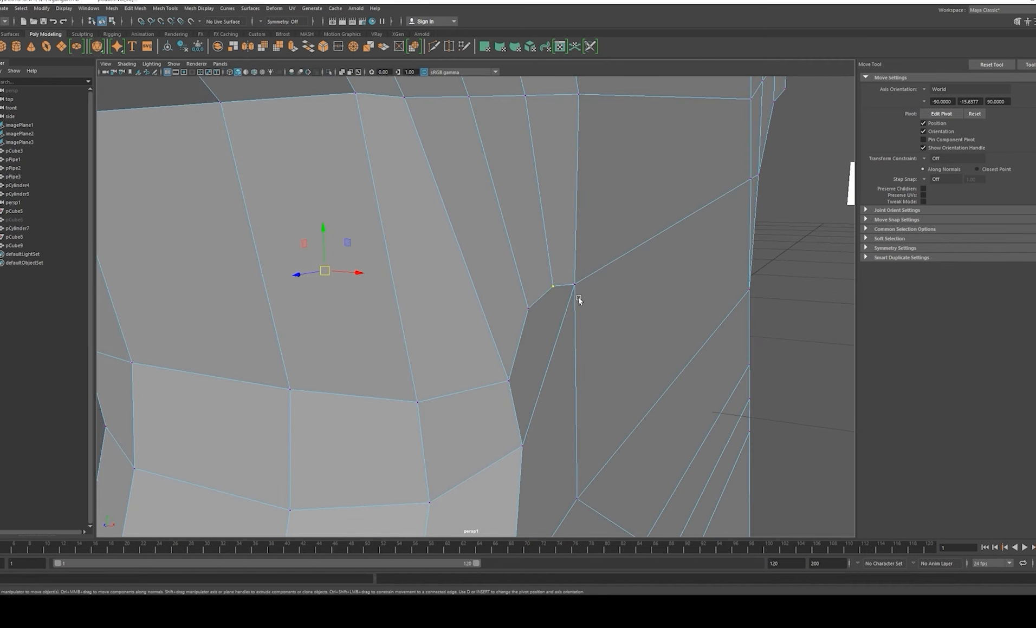
{"action": "left_click", "coordinate": [529, 314], "text": "shift"}
{"action": "right_click_drag", "start_coordinate": [528, 314], "coordinate": [466, 312], "text": "alt"}
{"action": "left_click_drag", "start_coordinate": [465, 312], "coordinate": [574, 317], "text": "alt"}
{"action": "left_click_drag", "start_coordinate": [469, 318], "coordinate": [458, 294], "text": "alt"}
{"action": "key", "text": "r"}
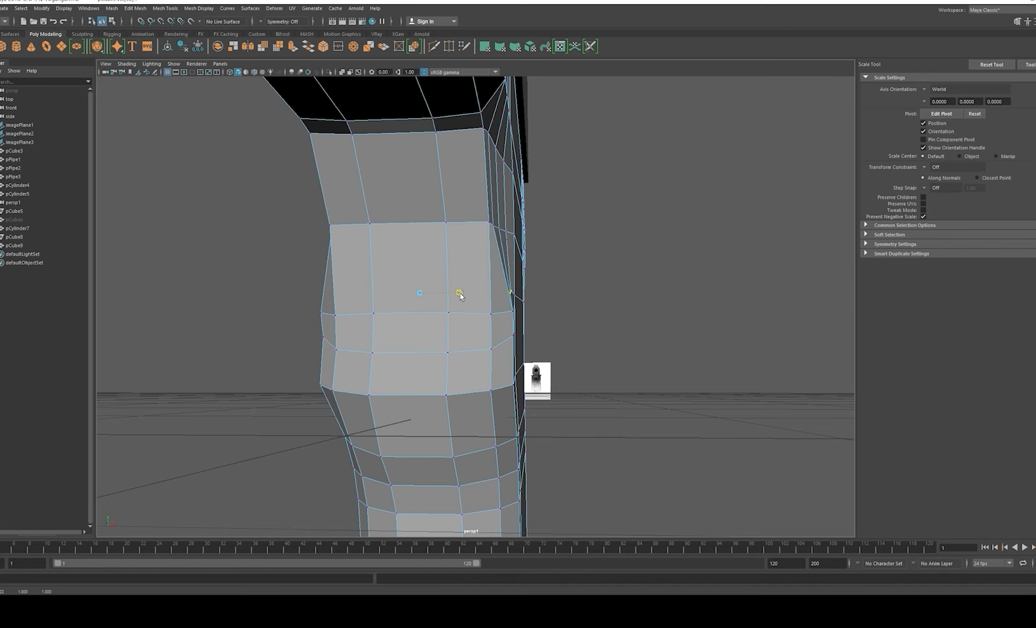
{"action": "left_click_drag", "start_coordinate": [470, 288], "coordinate": [516, 302], "text": "alt"}
{"action": "right_click_drag", "start_coordinate": [515, 303], "coordinate": [542, 277]}
Step: In the side view, cut support edge loops just inside the recess's front and rear borders with Multi-Cut, joining them around its lower corner
{"action": "left_click_drag", "start_coordinate": [542, 277], "coordinate": [524, 307], "text": "alt"}
{"action": "key", "text": "space"}
{"action": "key", "text": "space"}
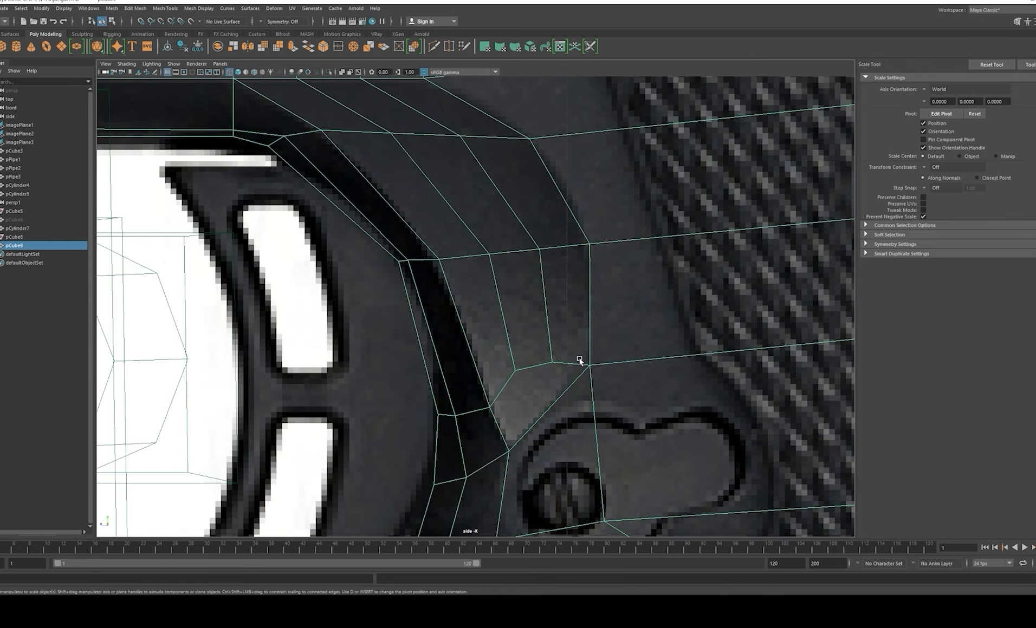
{"action": "scroll", "coordinate": [548, 398], "scroll_direction": "down", "scroll_amount": 5}
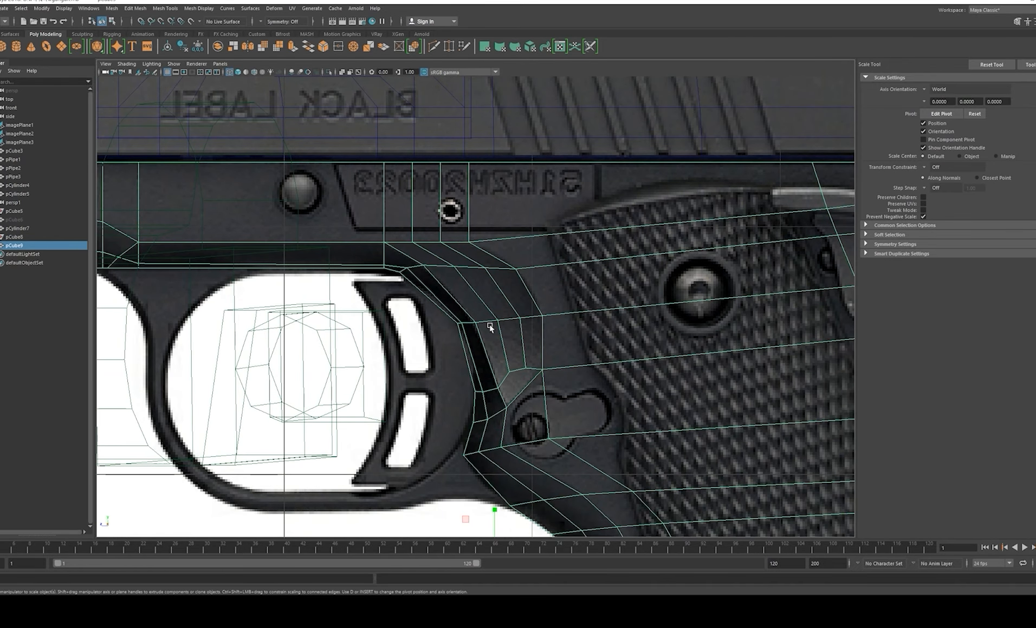
{"action": "scroll", "coordinate": [513, 280], "scroll_direction": "up", "scroll_amount": 2}
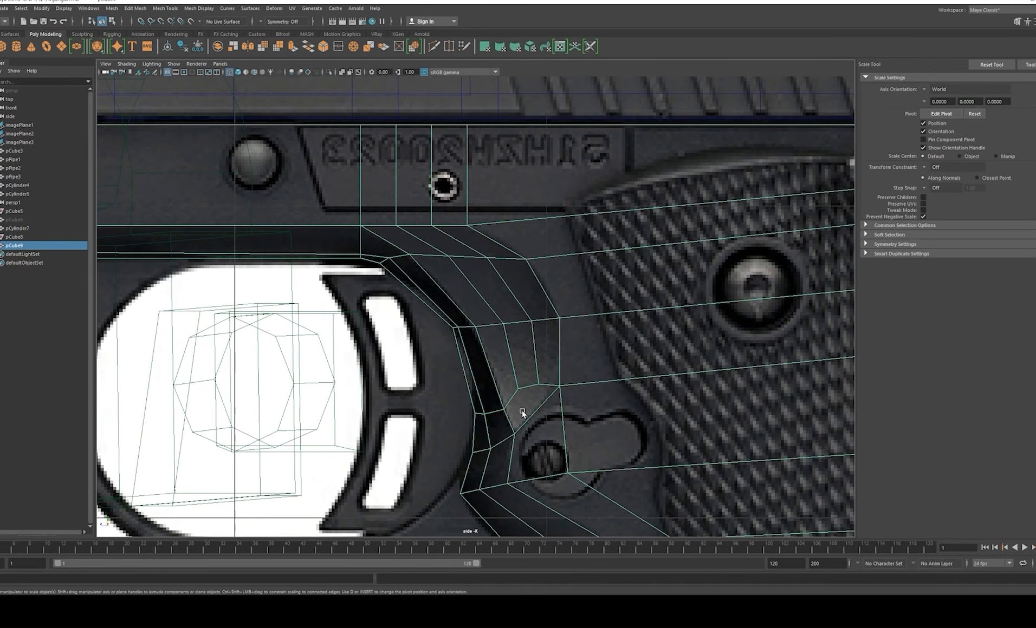
{"action": "middle_click_drag", "start_coordinate": [501, 342], "coordinate": [503, 380], "text": "alt"}
{"action": "scroll", "coordinate": [510, 379], "scroll_direction": "up", "scroll_amount": 1}
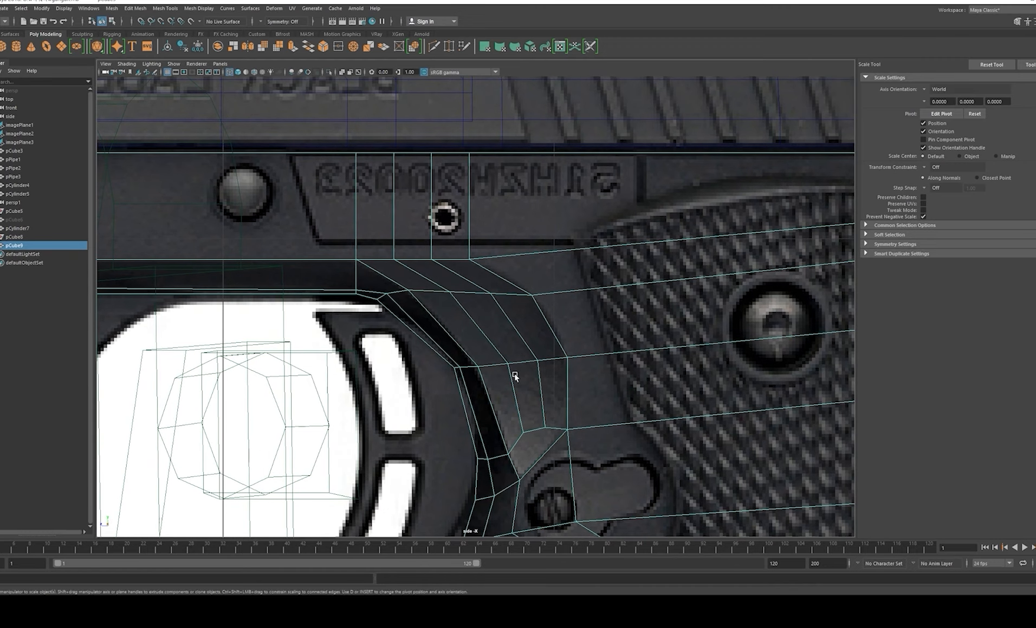
{"action": "key", "text": "ctrl+shift+x"}
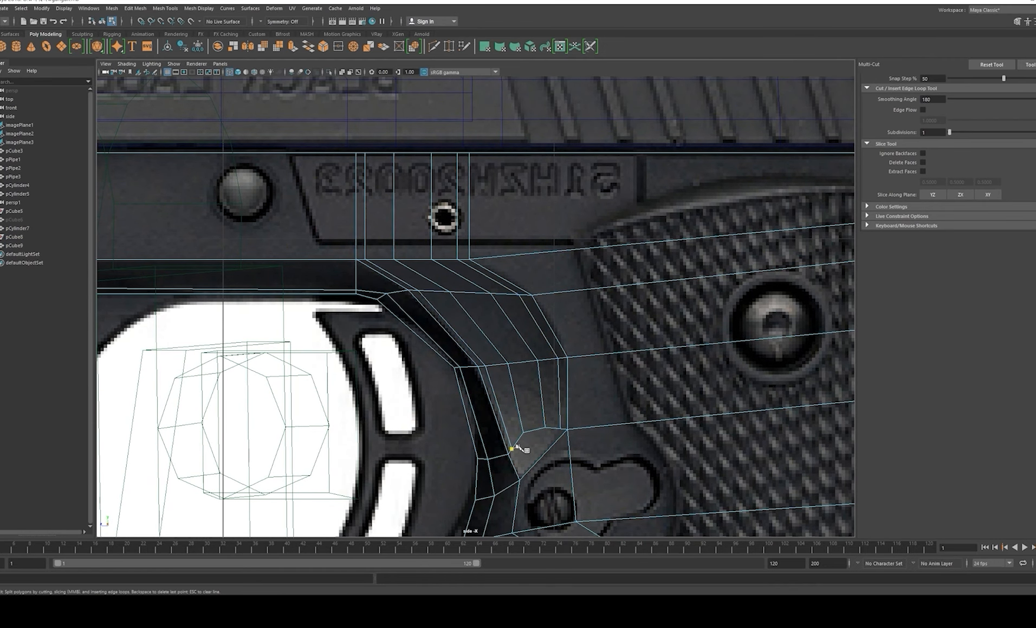
{"action": "middle_click_drag", "start_coordinate": [512, 454], "coordinate": [507, 342], "text": "alt"}
{"action": "scroll", "coordinate": [515, 379], "scroll_direction": "up", "scroll_amount": 1}
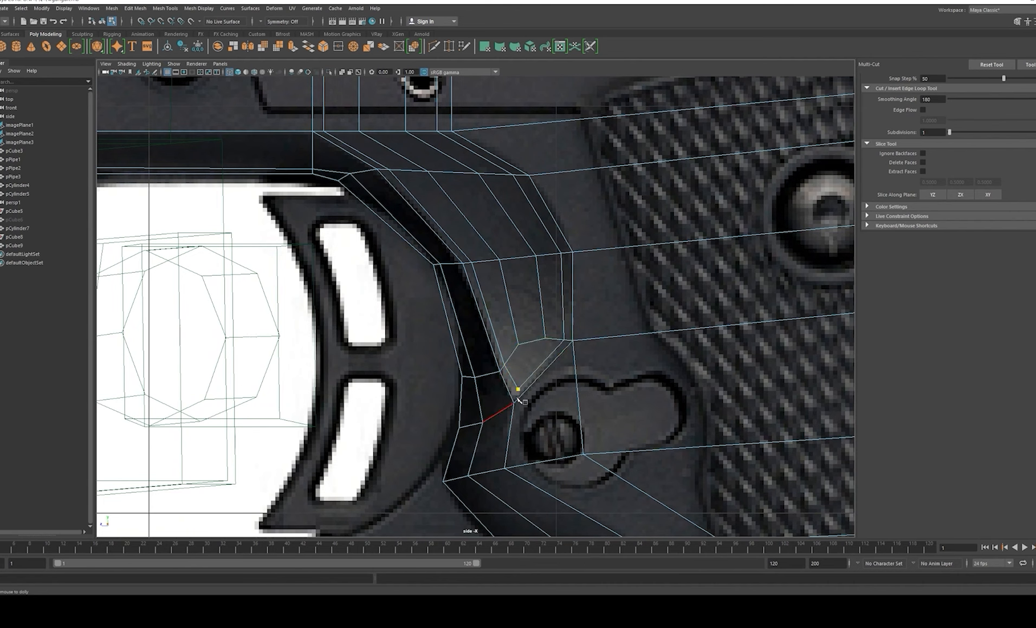
{"action": "key", "text": "w"}
Step: Highlight the narrow face strips between the recess borders and their support loops, and examine the lower corner up close
{"action": "scroll", "coordinate": [563, 325], "scroll_direction": "down", "scroll_amount": 3}
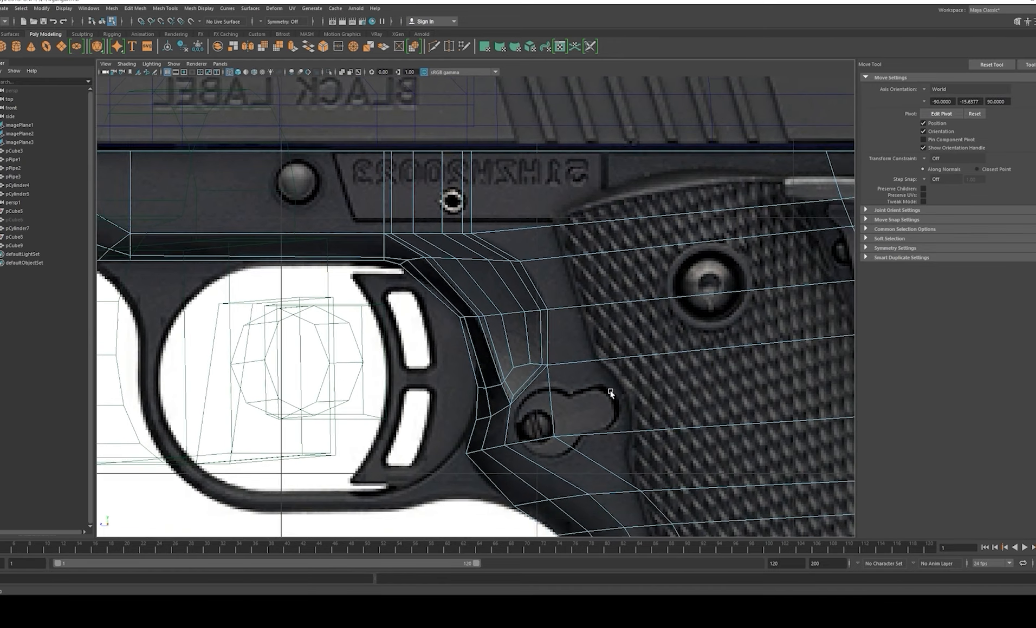
{"action": "scroll", "coordinate": [572, 322], "scroll_direction": "up", "scroll_amount": 3}
{"action": "scroll", "coordinate": [493, 309], "scroll_direction": "up", "scroll_amount": 1}
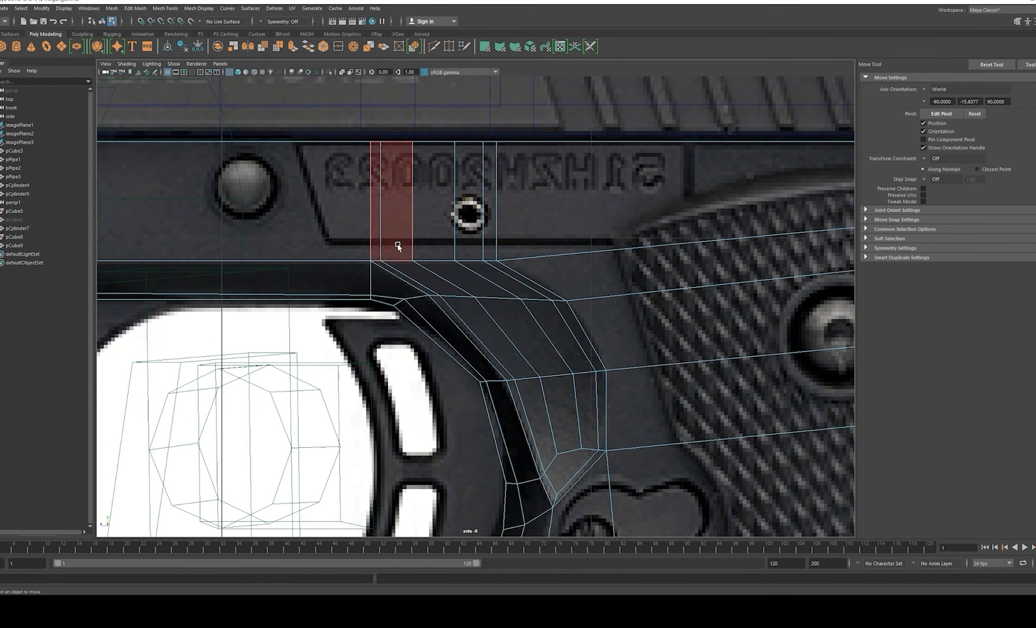
{"action": "left_click", "coordinate": [372, 249]}
{"action": "double_click", "coordinate": [391, 270], "text": "shift"}
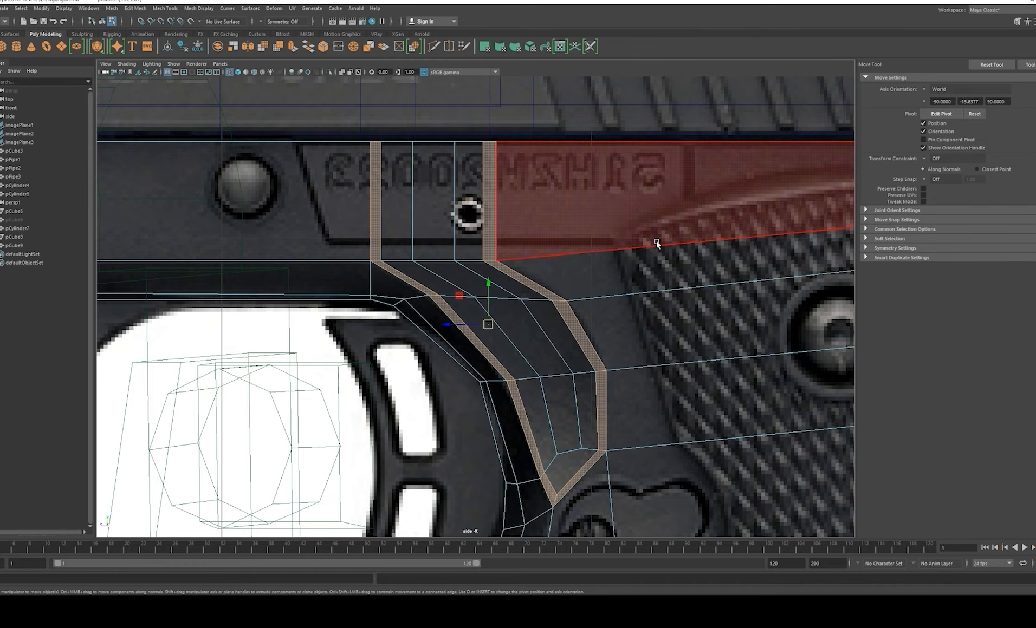
{"action": "scroll", "coordinate": [656, 242], "scroll_direction": "down", "scroll_amount": 4}
{"action": "scroll", "coordinate": [678, 390], "scroll_direction": "up", "scroll_amount": 4}
{"action": "right_click_drag", "start_coordinate": [662, 411], "coordinate": [620, 300], "text": "alt"}
{"action": "right_click_drag", "start_coordinate": [545, 270], "coordinate": [664, 402], "text": "alt"}
{"action": "key", "text": "F8"}
{"action": "middle_click_drag", "start_coordinate": [568, 318], "coordinate": [535, 282], "text": "alt"}
{"action": "scroll", "coordinate": [548, 343], "scroll_direction": "up", "scroll_amount": 6}
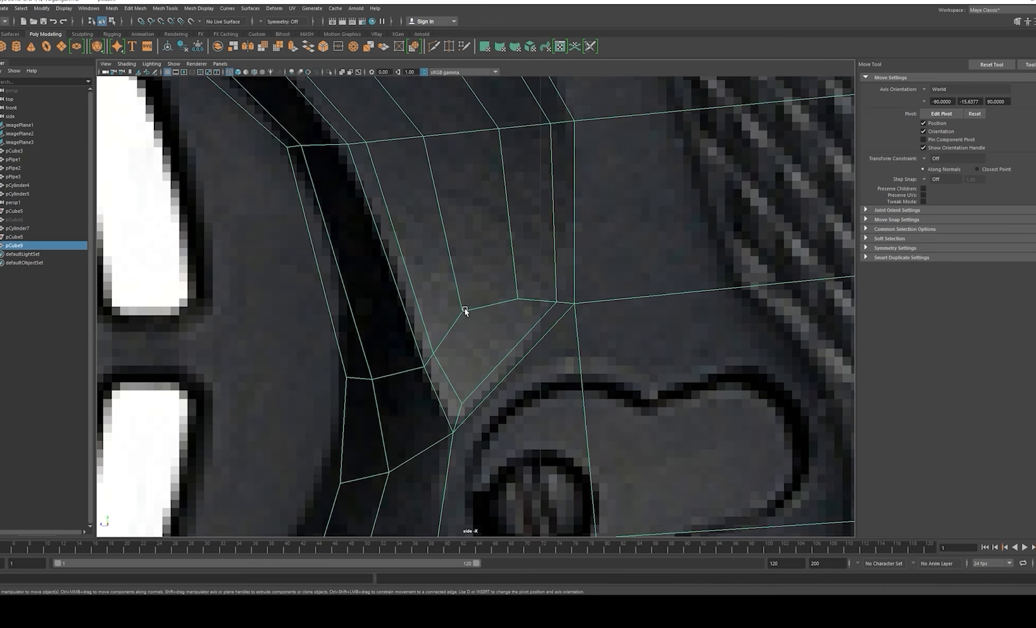
Step: Connect the two middle vertices at the lower end of the recess to its lower corner with Multi-Cut
{"action": "key", "text": "ctrl+shift+x"}
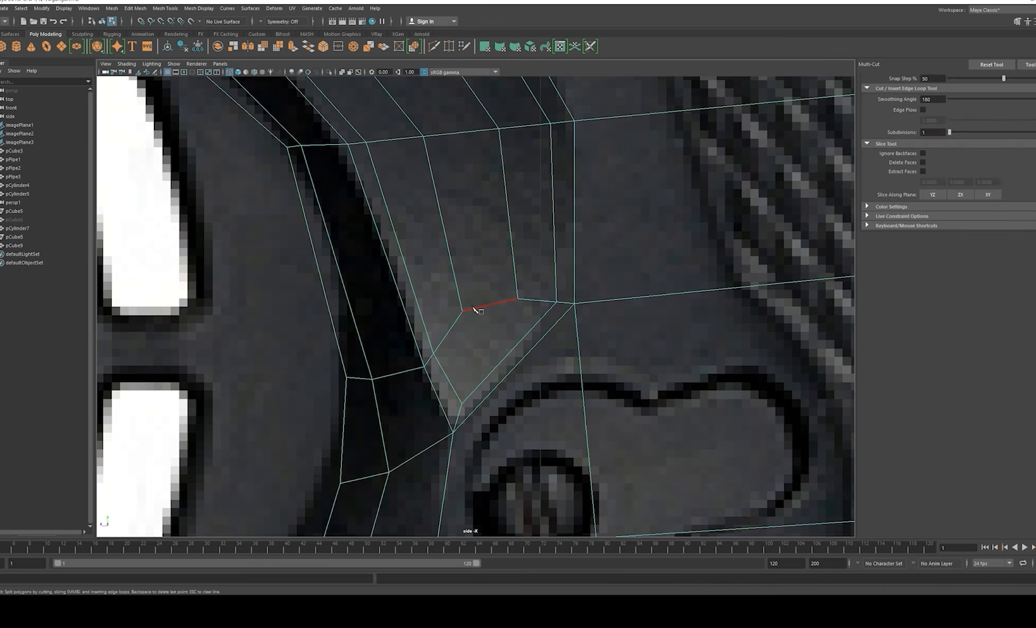
{"action": "key", "text": "Return"}
{"action": "key", "text": "Return"}
{"action": "key", "text": "w"}
{"action": "key", "text": "space"}
{"action": "key", "text": "space"}
Step: Frame the recess's lower corner in perspective and examine its newly cut edges and vertices from several angles
{"action": "key", "text": "f"}
{"action": "left_click_drag", "start_coordinate": [557, 314], "coordinate": [533, 328], "text": "alt"}
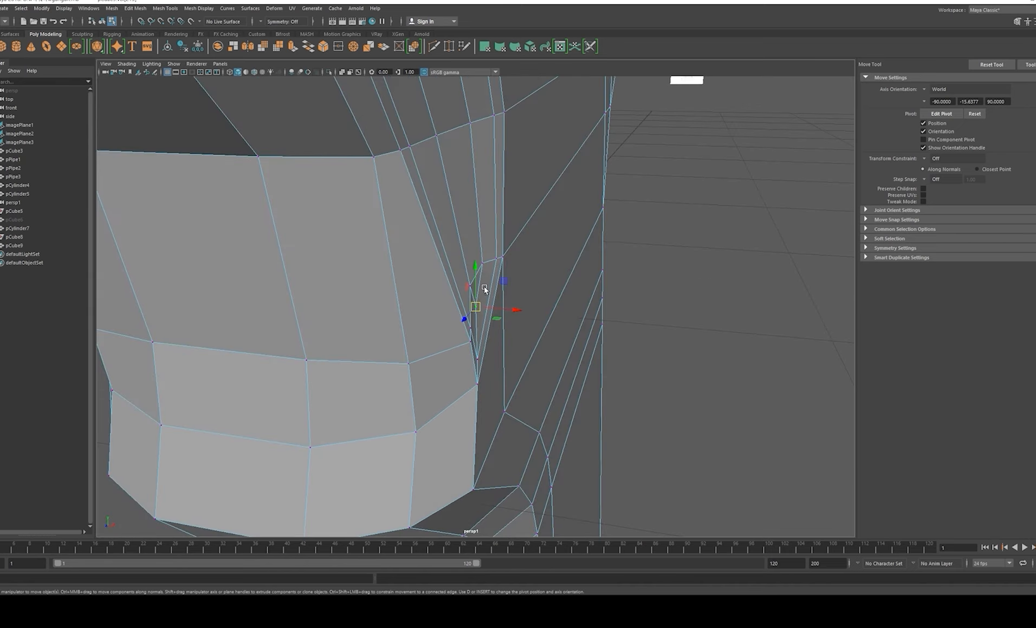
{"action": "key", "text": "q"}
{"action": "left_click", "coordinate": [485, 264], "text": "shift"}
{"action": "key", "text": "w"}
{"action": "left_click_drag", "start_coordinate": [485, 264], "coordinate": [404, 320], "text": "alt"}
{"action": "right_click_drag", "start_coordinate": [612, 314], "coordinate": [508, 290]}
{"action": "left_click_drag", "start_coordinate": [507, 290], "coordinate": [617, 313], "text": "alt"}
Step: Preview the frame in smooth mode around the recess and trigger opening, and restore the unsmoothed display
{"action": "key", "text": "3"}
{"action": "right_click_drag", "start_coordinate": [618, 315], "coordinate": [365, 376], "text": "alt"}
{"action": "left_click", "coordinate": [299, 377]}
{"action": "left_click_drag", "start_coordinate": [299, 377], "coordinate": [411, 359], "text": "alt"}
{"action": "left_click", "coordinate": [529, 315]}
{"action": "key", "text": "1"}
{"action": "left_click_drag", "start_coordinate": [530, 314], "coordinate": [353, 358], "text": "alt"}
{"action": "right_click_drag", "start_coordinate": [621, 306], "coordinate": [560, 342], "text": "alt"}
Step: In the side view, examine the frame's lower crease against the reference from the recess to the area ahead of the trigger guard
{"action": "key", "text": "space"}
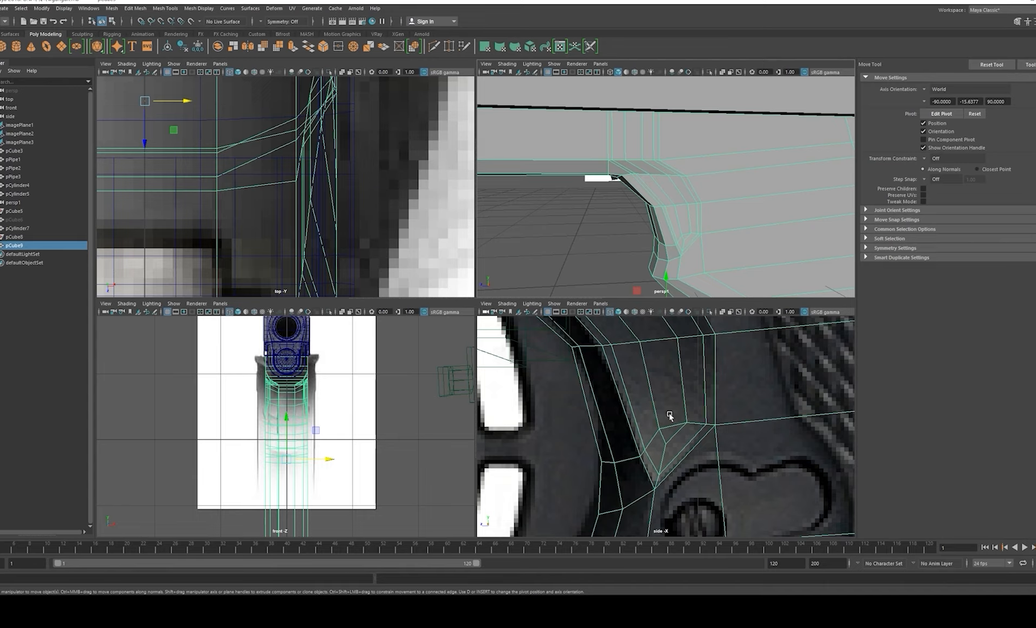
{"action": "key", "text": "space"}
{"action": "right_click_drag", "start_coordinate": [670, 416], "coordinate": [461, 352], "text": "alt"}
{"action": "middle_click_drag", "start_coordinate": [460, 352], "coordinate": [481, 397], "text": "alt"}
{"action": "right_click_drag", "start_coordinate": [651, 412], "coordinate": [834, 461], "text": "alt"}
{"action": "middle_click_drag", "start_coordinate": [629, 460], "coordinate": [590, 357], "text": "alt"}
{"action": "right_click_drag", "start_coordinate": [589, 357], "coordinate": [736, 436], "text": "alt"}
{"action": "middle_click_drag", "start_coordinate": [553, 407], "coordinate": [603, 363], "text": "alt"}
{"action": "middle_click_drag", "start_coordinate": [388, 328], "coordinate": [580, 338], "text": "alt"}
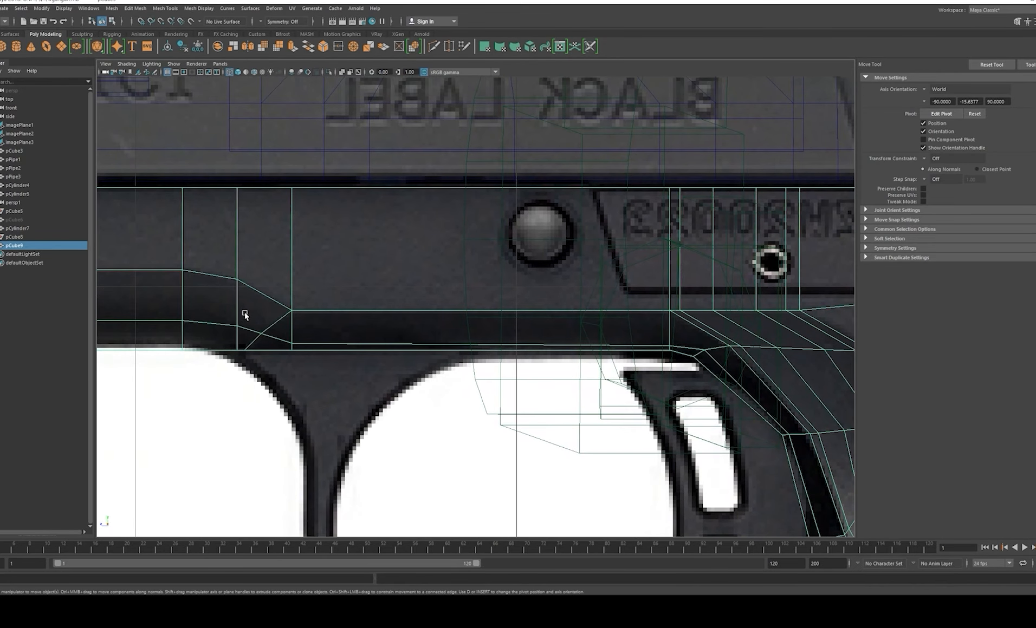
{"action": "right_click_drag", "start_coordinate": [786, 371], "coordinate": [608, 293], "text": "alt"}
{"action": "middle_click_drag", "start_coordinate": [608, 293], "coordinate": [752, 297], "text": "alt"}
Step: Try to place support cuts beside the vertical edge ahead of the trigger guard and along the frame's lower crease
{"action": "key", "text": "ctrl+shift+x"}
{"action": "left_click", "coordinate": [490, 316]}
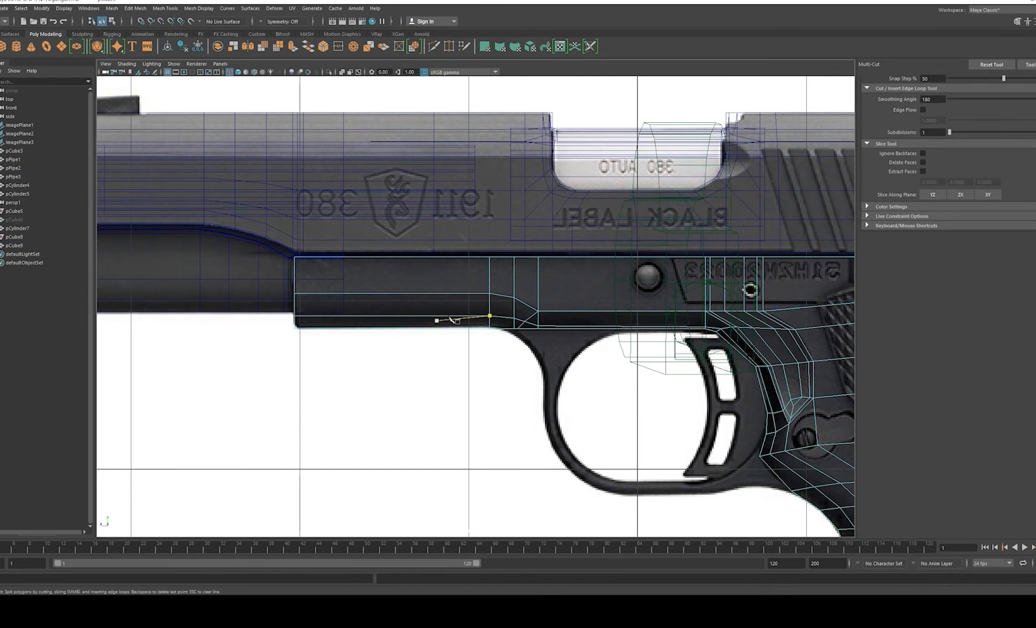
{"action": "right_click_drag", "start_coordinate": [498, 284], "coordinate": [616, 346], "text": "alt"}
{"action": "middle_click_drag", "start_coordinate": [616, 347], "coordinate": [458, 322], "text": "alt"}
{"action": "left_click", "coordinate": [407, 296]}
{"action": "left_click", "coordinate": [379, 282]}
{"action": "left_click", "coordinate": [341, 277]}
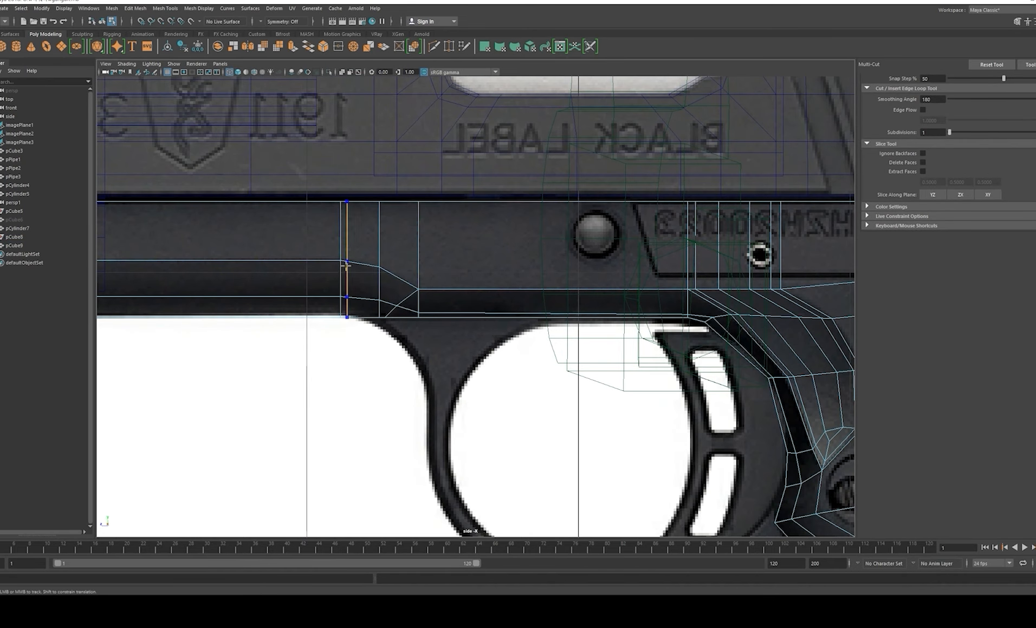
{"action": "left_click", "coordinate": [340, 265], "text": "ctrl"}
{"action": "right_click_drag", "start_coordinate": [388, 285], "coordinate": [568, 331], "text": "alt"}
{"action": "middle_click_drag", "start_coordinate": [568, 332], "coordinate": [331, 320], "text": "alt"}
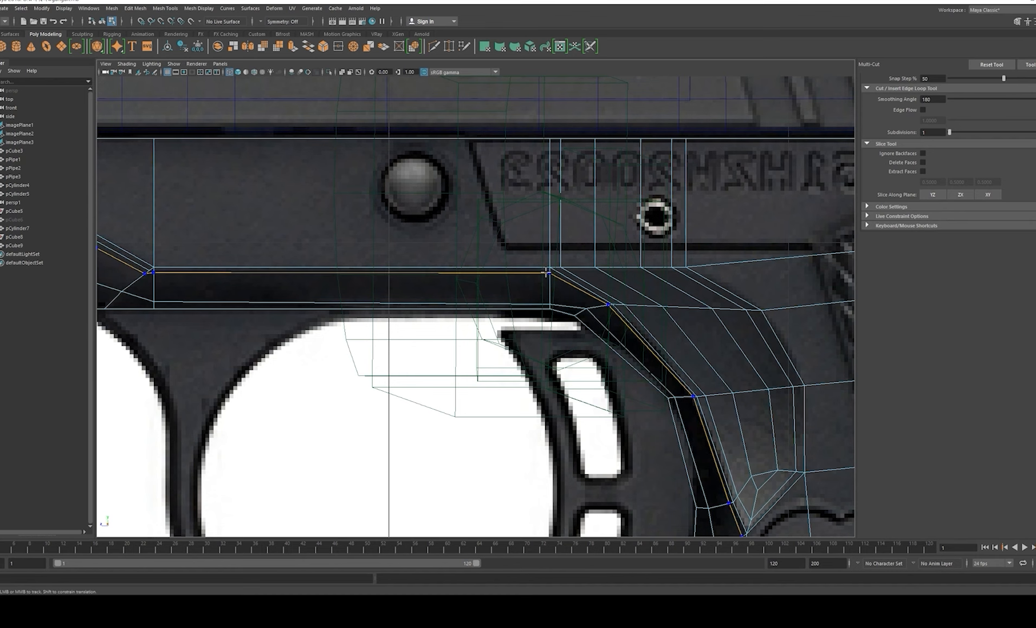
{"action": "middle_click_drag", "start_coordinate": [638, 278], "coordinate": [559, 278], "text": "alt"}
{"action": "left_click", "coordinate": [634, 309]}
{"action": "right_click_drag", "start_coordinate": [640, 303], "coordinate": [704, 342], "text": "alt"}
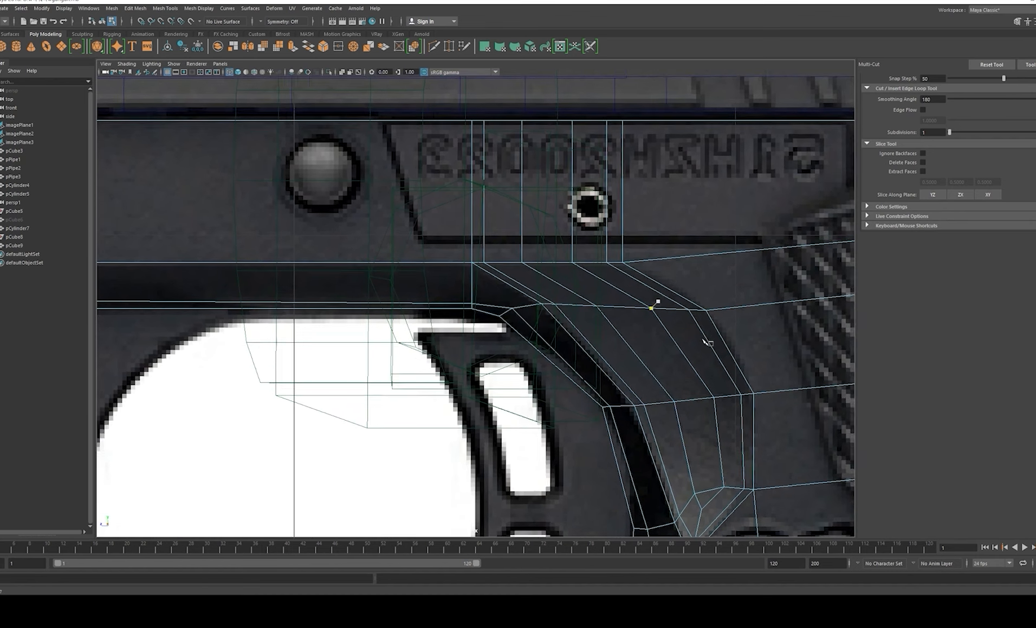
{"action": "key", "text": "q"}
{"action": "middle_click_drag", "start_coordinate": [662, 276], "coordinate": [592, 277], "text": "alt"}
{"action": "scroll", "coordinate": [643, 331], "scroll_direction": "up", "scroll_amount": 4}
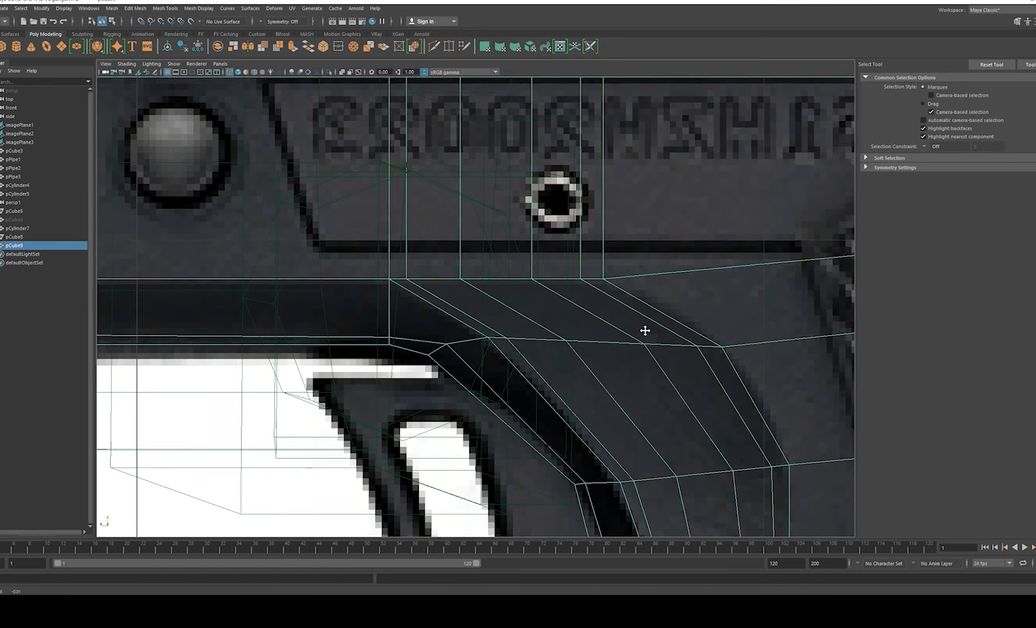
Step: Try a support edge loop just below the frame's side crease with its surplus edges deleted, and undo it
{"action": "key", "text": "ctrl+shift+x"}
{"action": "left_click", "coordinate": [307, 286], "text": "ctrl"}
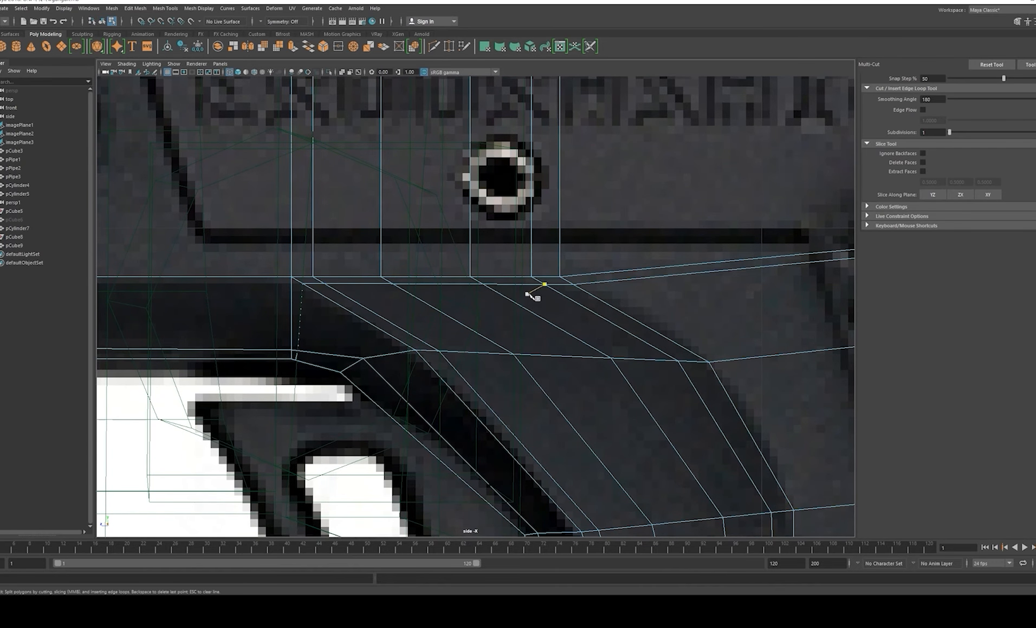
{"action": "key", "text": "w"}
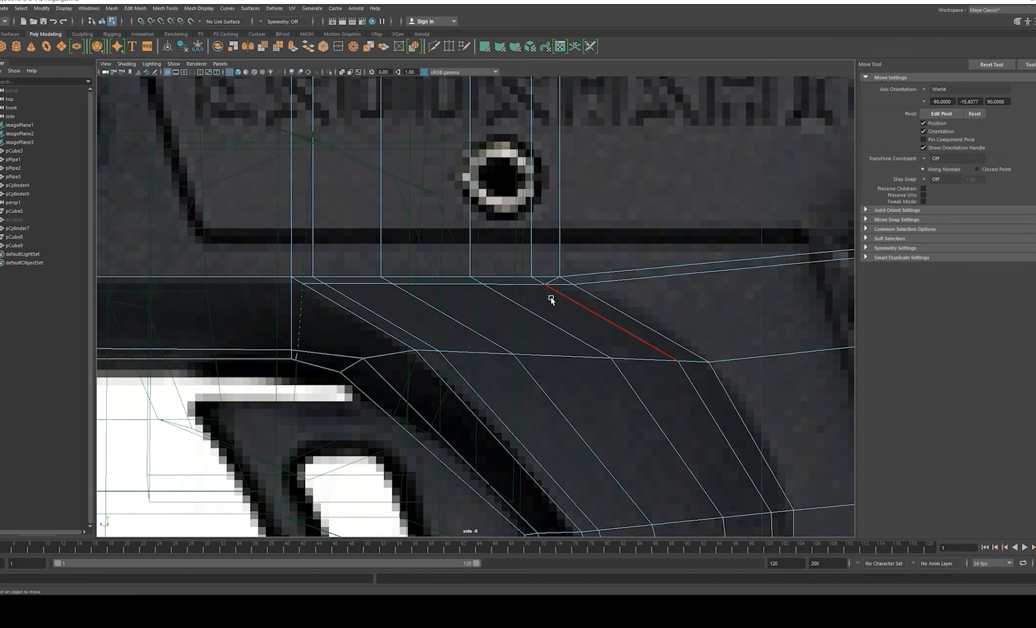
{"action": "middle_click_drag", "start_coordinate": [527, 283], "coordinate": [531, 306], "text": "alt"}
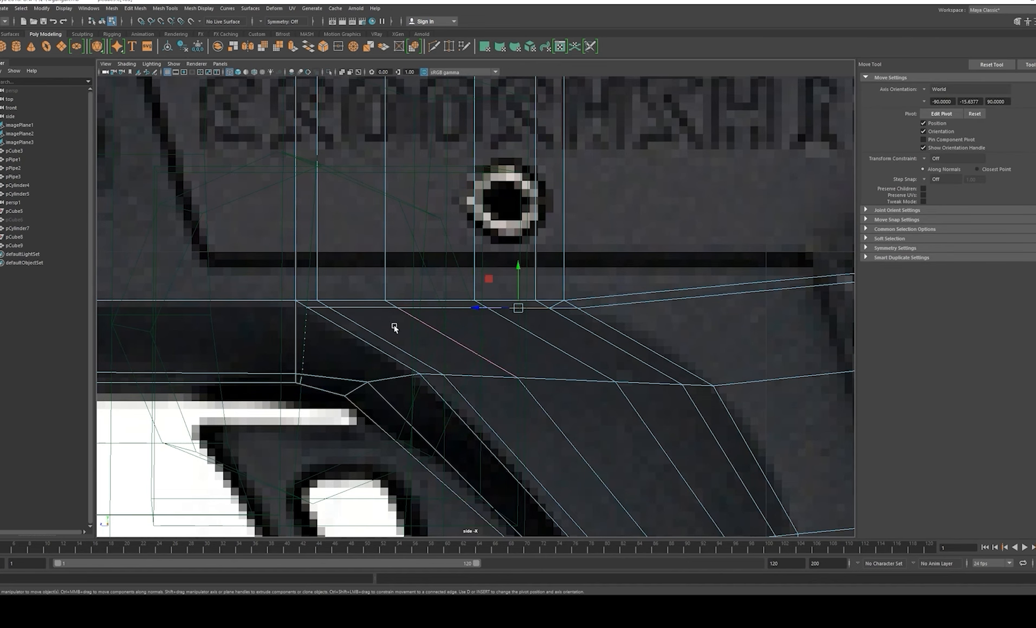
{"action": "key", "text": "q"}
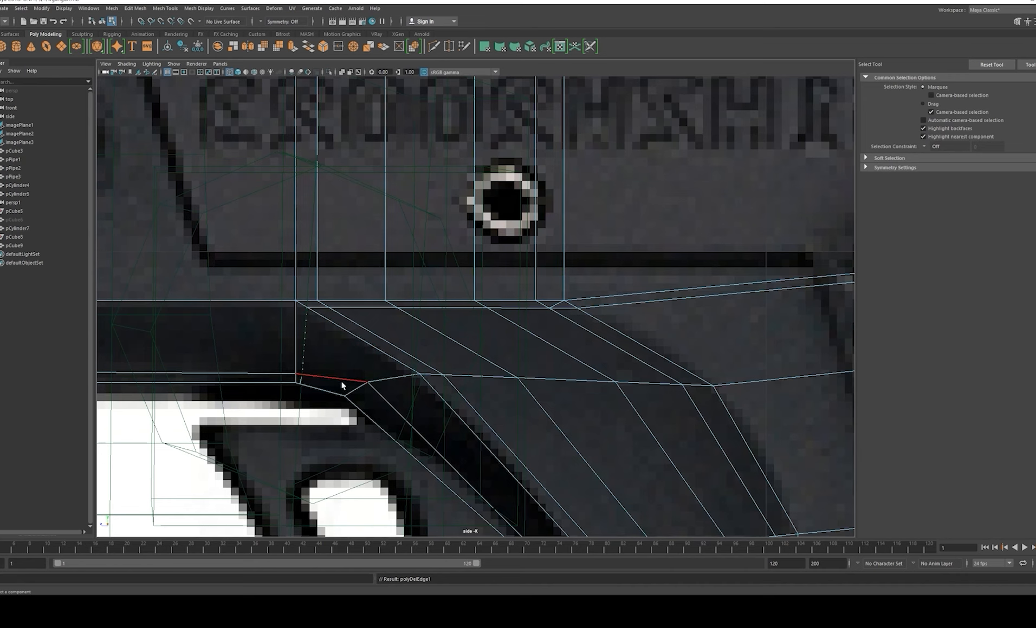
{"action": "key", "text": "space"}
{"action": "key", "text": "space"}
{"action": "key", "text": "ctrl+z"}
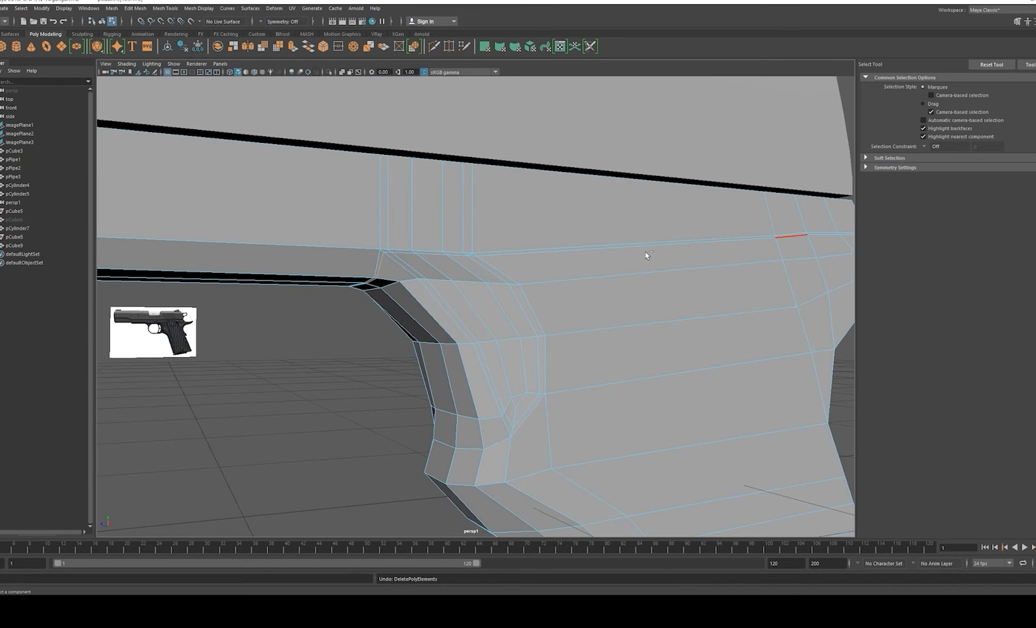
{"action": "key", "text": "ctrl+z"}
Step: Examine the whole frame head-on in the perspective and front views to check both mirrored halves
{"action": "right_click_drag", "start_coordinate": [577, 288], "coordinate": [609, 253]}
{"action": "right_click_drag", "start_coordinate": [601, 254], "coordinate": [527, 252], "text": "alt"}
{"action": "left_click_drag", "start_coordinate": [504, 252], "coordinate": [607, 245], "text": "alt"}
{"action": "middle_click_drag", "start_coordinate": [585, 243], "coordinate": [478, 242], "text": "alt"}
{"action": "key", "text": "space"}
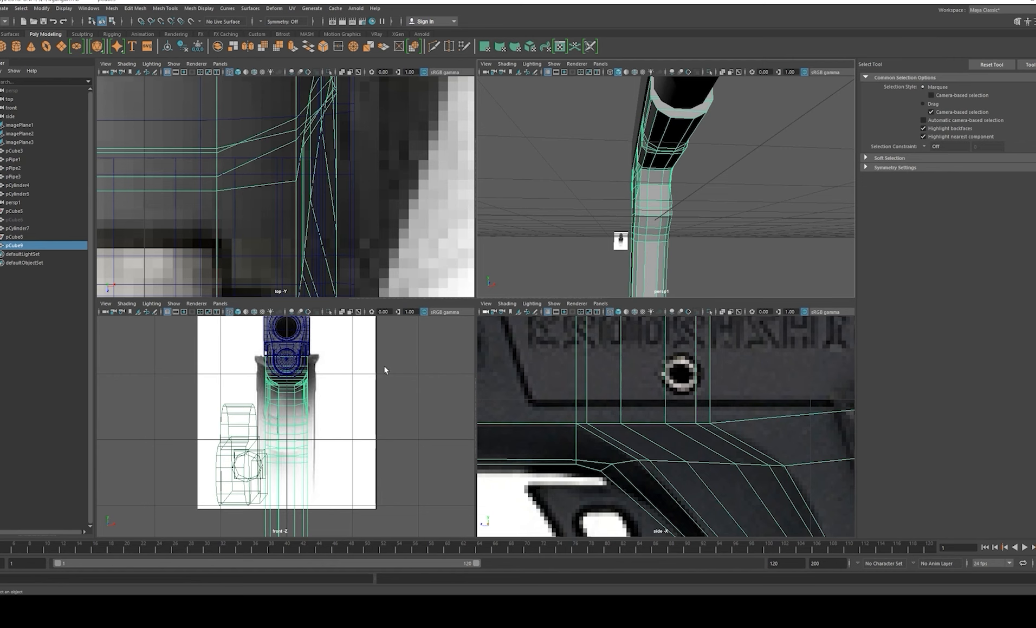
{"action": "key", "text": "space"}
{"action": "right_click_drag", "start_coordinate": [477, 358], "coordinate": [446, 358], "text": "alt"}
{"action": "middle_click_drag", "start_coordinate": [447, 371], "coordinate": [396, 283], "text": "alt"}
{"action": "right_click_drag", "start_coordinate": [450, 215], "coordinate": [449, 234]}
{"action": "scroll", "coordinate": [471, 218], "scroll_direction": "up", "scroll_amount": 1}
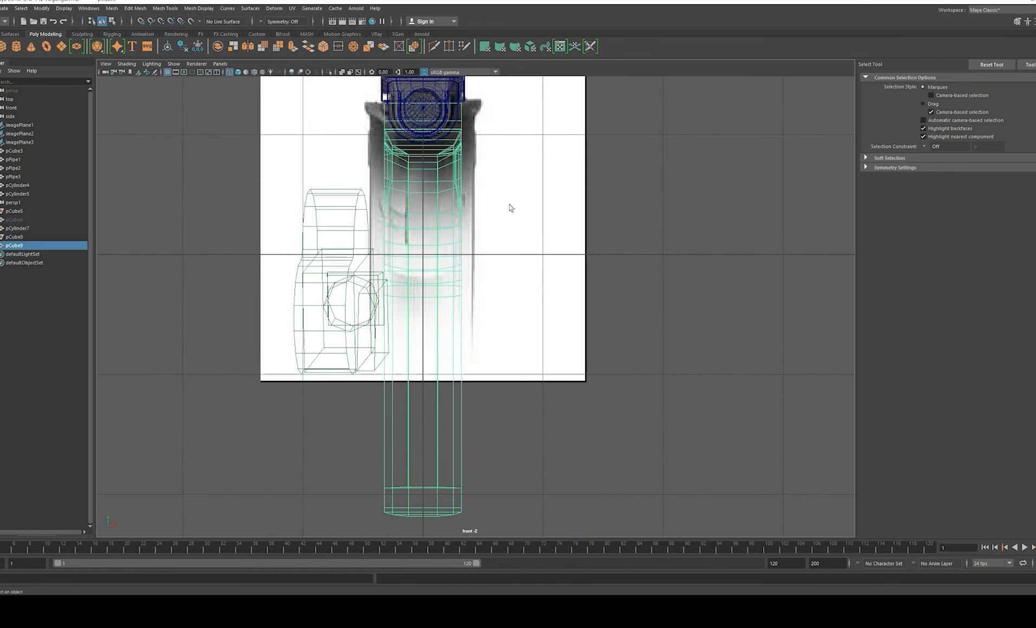
{"action": "key", "text": "space"}
{"action": "key", "text": "space"}
{"action": "left_click_drag", "start_coordinate": [682, 238], "coordinate": [604, 249], "text": "alt"}
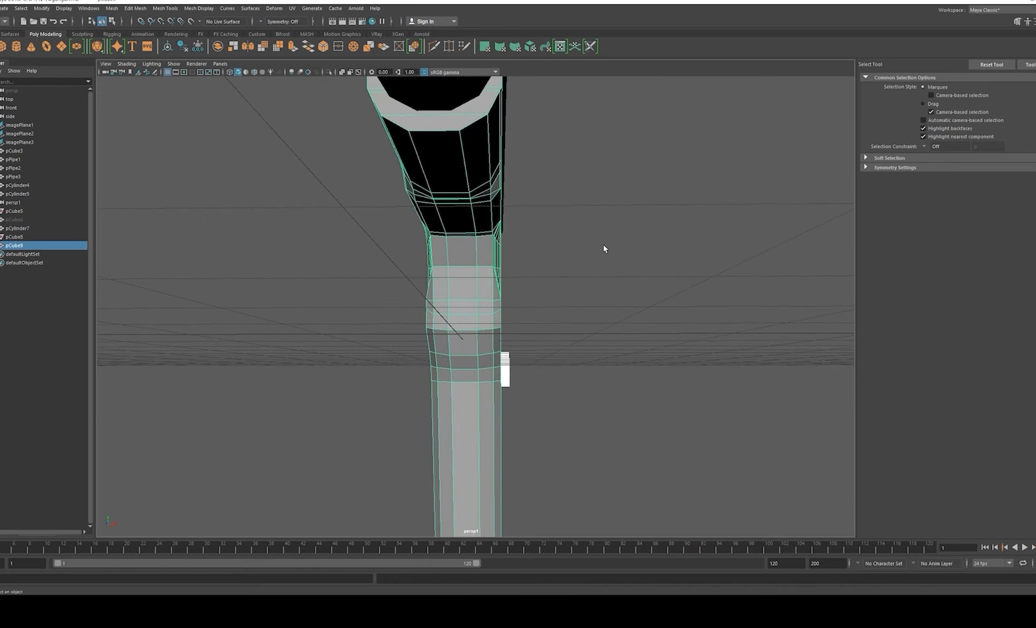
Step: Insert an edge loop down the centre line of the frame with Multi-Cut
{"action": "key", "text": "ctrl+shift+x"}
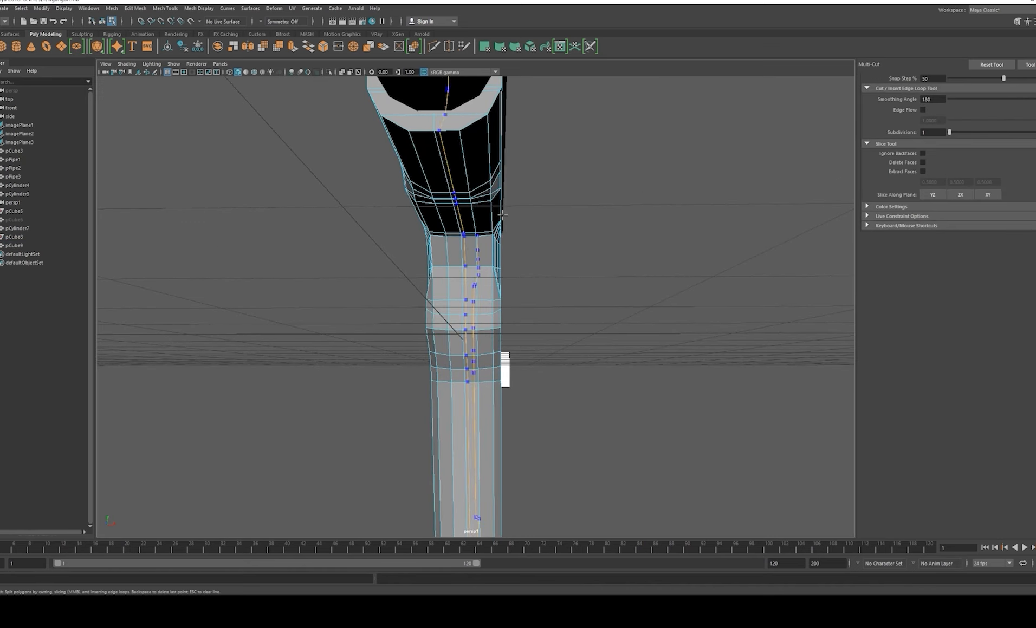
{"action": "left_click_drag", "start_coordinate": [455, 202], "coordinate": [564, 227], "text": "alt"}
{"action": "key", "text": "w"}
{"action": "left_click", "coordinate": [493, 193]}
Step: In the front view, select one half of the frame up to the centre line and delete it
{"action": "key", "text": "space"}
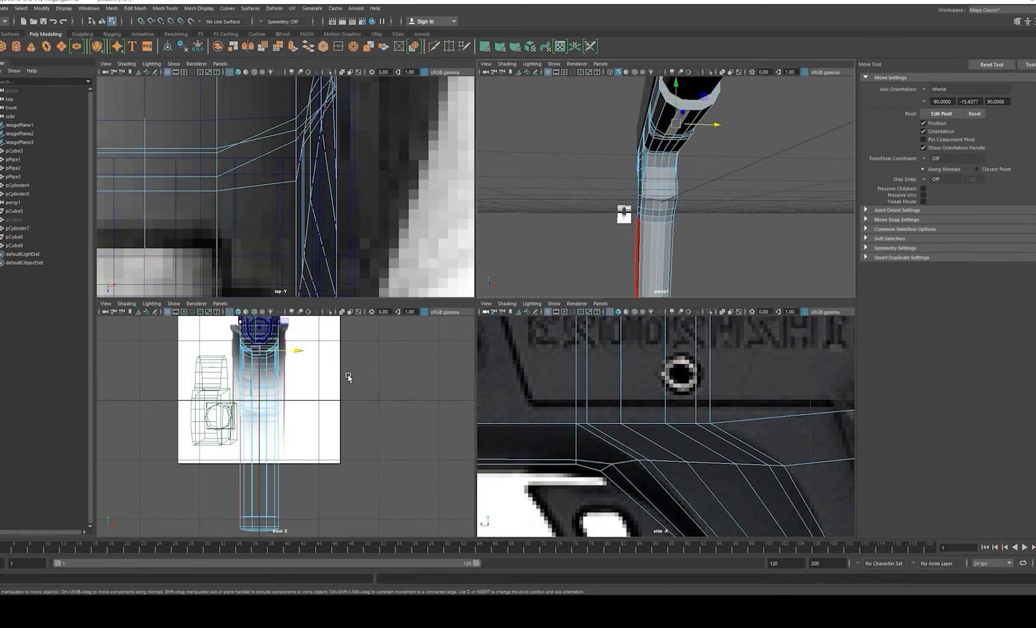
{"action": "key", "text": "space"}
{"action": "left_click_drag", "start_coordinate": [444, 449], "coordinate": [447, 448]}
{"action": "key", "text": "Delete"}
Step: Insert a support edge loop just below the frame's side crease and join it to the crease at the recess's upper rear corner
{"action": "right_click_drag", "start_coordinate": [468, 268], "coordinate": [644, 368]}
{"action": "key", "text": "space"}
{"action": "key", "text": "space"}
{"action": "middle_click_drag", "start_coordinate": [504, 223], "coordinate": [521, 262], "text": "alt"}
{"action": "right_click_drag", "start_coordinate": [521, 262], "coordinate": [558, 346], "text": "alt"}
{"action": "middle_click_drag", "start_coordinate": [563, 332], "coordinate": [622, 365], "text": "alt"}
{"action": "right_click_drag", "start_coordinate": [622, 364], "coordinate": [481, 356], "text": "alt"}
{"action": "middle_click_drag", "start_coordinate": [482, 356], "coordinate": [534, 366], "text": "alt"}
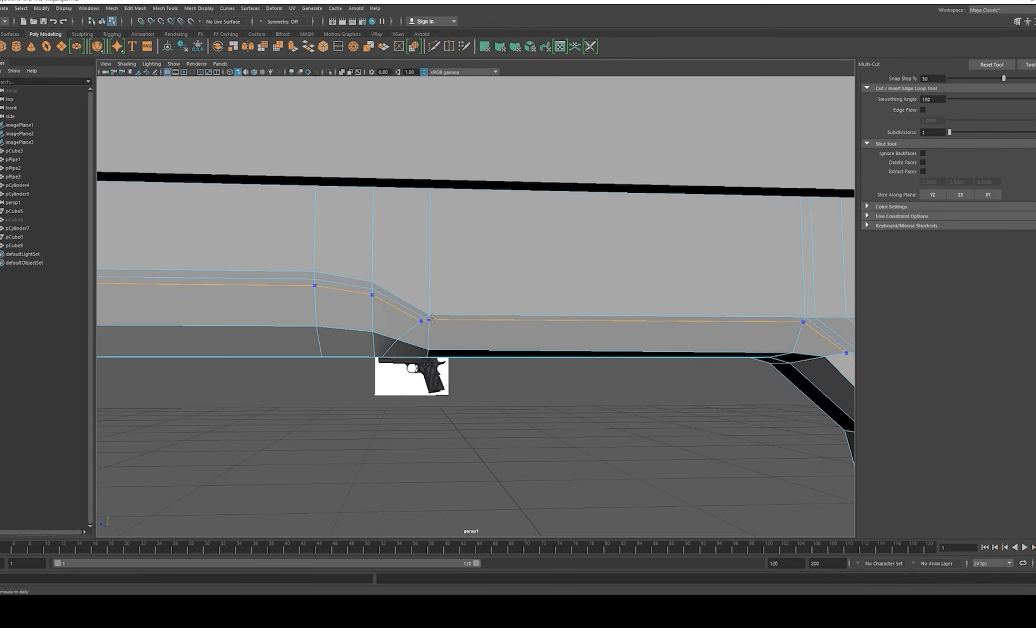
{"action": "left_click_drag", "start_coordinate": [601, 332], "coordinate": [537, 320], "text": "alt"}
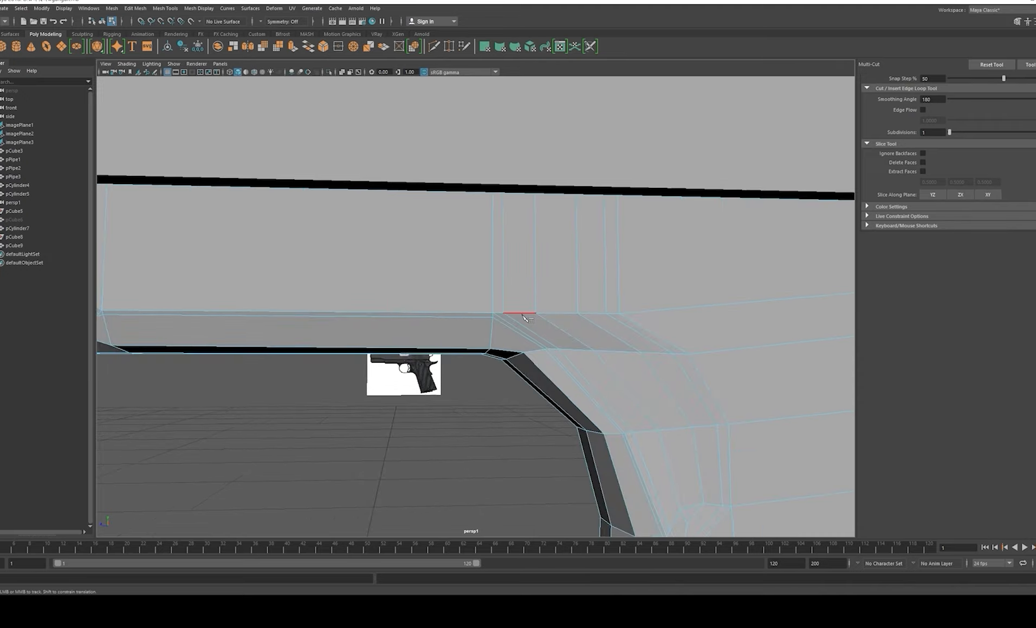
{"action": "right_click_drag", "start_coordinate": [537, 320], "coordinate": [478, 297], "text": "alt"}
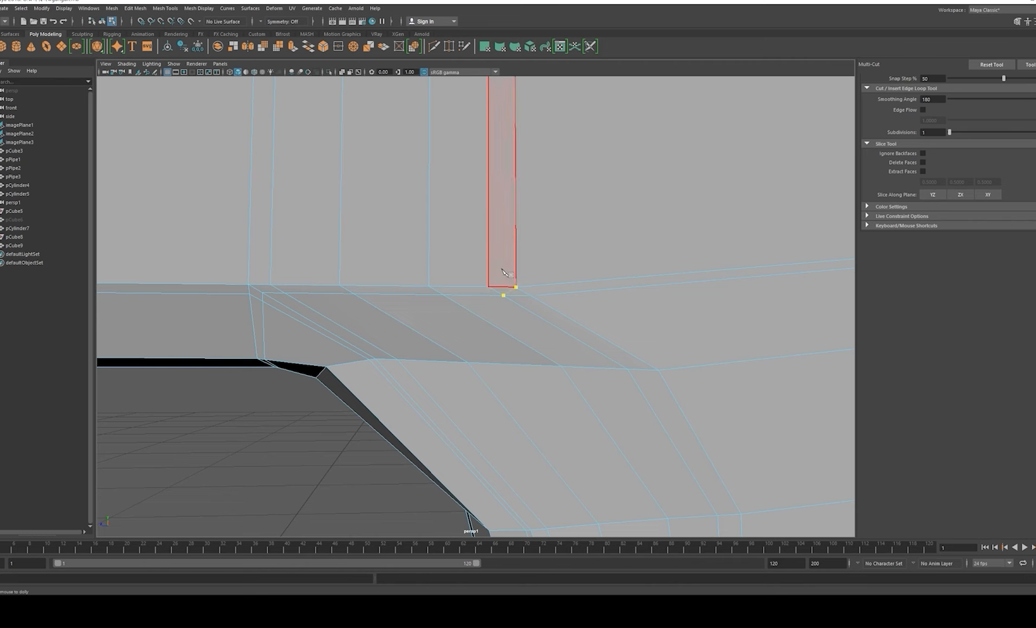
Step: Delete the support loop's stray edges that run down across the underside at the trigger opening's upper rear corner
{"action": "key", "text": "w"}
{"action": "left_click", "coordinate": [520, 299]}
{"action": "left_click", "coordinate": [482, 261]}
{"action": "left_click_drag", "start_coordinate": [474, 261], "coordinate": [388, 281], "text": "alt"}
{"action": "left_click", "coordinate": [388, 280]}
{"action": "right_click_drag", "start_coordinate": [391, 264], "coordinate": [391, 294], "text": "alt"}
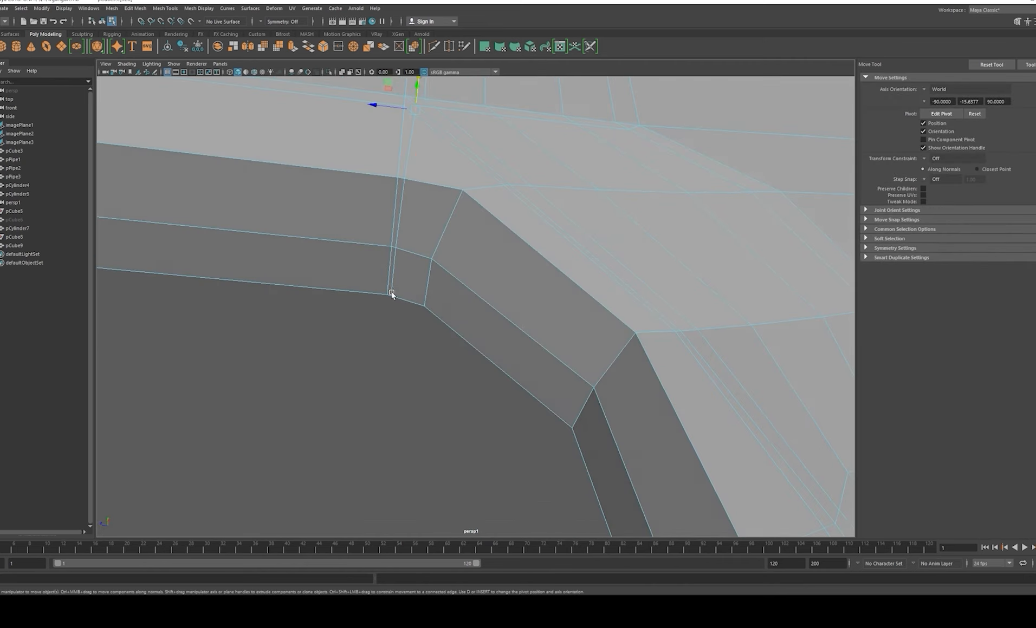
{"action": "left_click", "coordinate": [401, 217]}
{"action": "left_click_drag", "start_coordinate": [407, 215], "coordinate": [596, 330], "text": "alt"}
{"action": "left_click", "coordinate": [596, 329]}
Step: Cut a short edge reconnecting the support loop at the recess's upper front corner
{"action": "middle_click_drag", "start_coordinate": [596, 330], "coordinate": [432, 296], "text": "alt"}
{"action": "key", "text": "ctrl+shift+x"}
{"action": "left_click", "coordinate": [402, 276]}
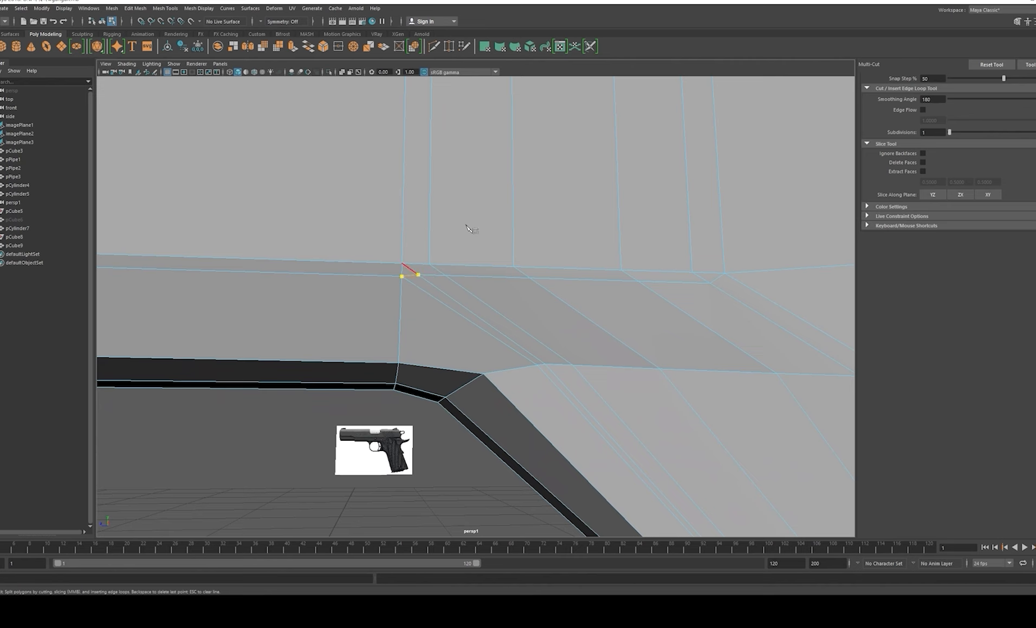
Step: Remove the redundant support edges along the recess front and the sloped crease ahead of the trigger guard
{"action": "key", "text": "w"}
{"action": "double_click", "coordinate": [442, 313]}
{"action": "scroll", "coordinate": [484, 336], "scroll_direction": "down", "scroll_amount": 3}
{"action": "middle_click_drag", "start_coordinate": [484, 336], "coordinate": [454, 279], "text": "alt"}
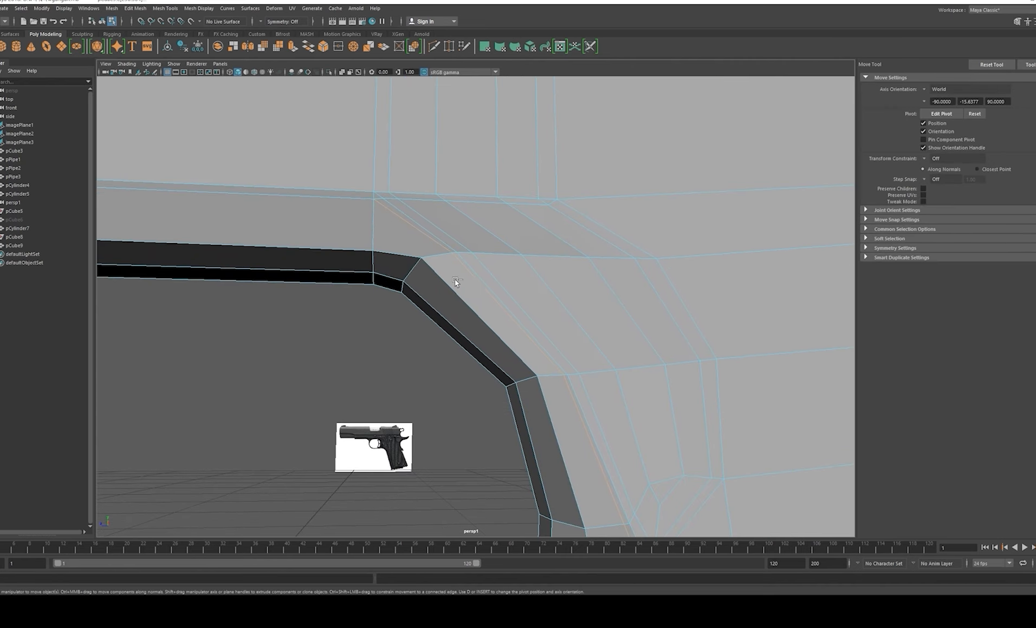
{"action": "left_click_drag", "start_coordinate": [465, 282], "coordinate": [473, 257], "text": "alt"}
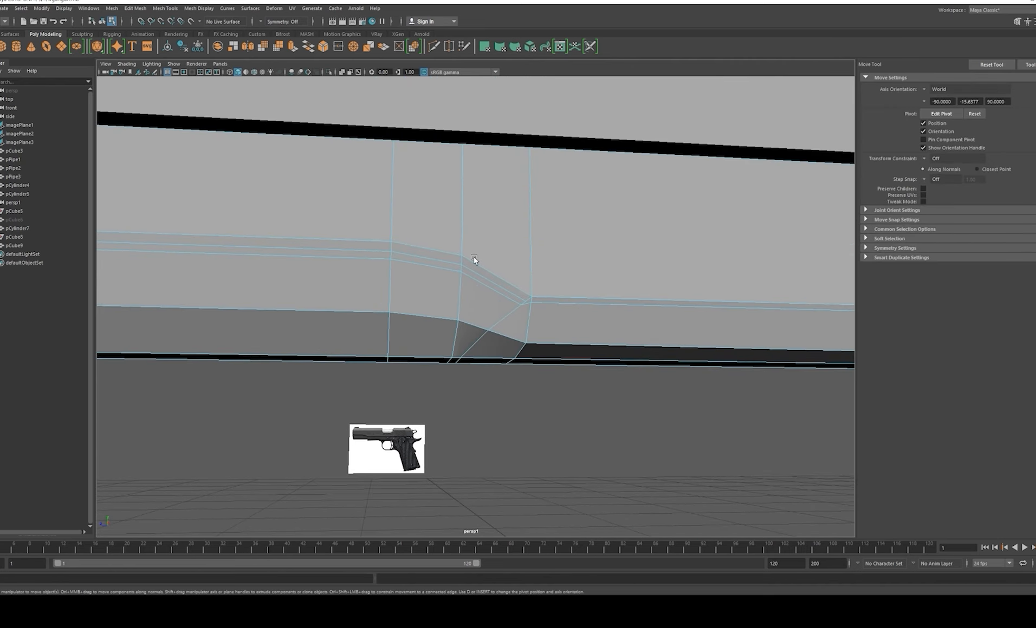
{"action": "scroll", "coordinate": [474, 259], "scroll_direction": "up", "scroll_amount": 3}
{"action": "middle_click_drag", "start_coordinate": [596, 302], "coordinate": [476, 296], "text": "alt"}
{"action": "scroll", "coordinate": [472, 295], "scroll_direction": "up", "scroll_amount": 1}
{"action": "key", "text": "g"}
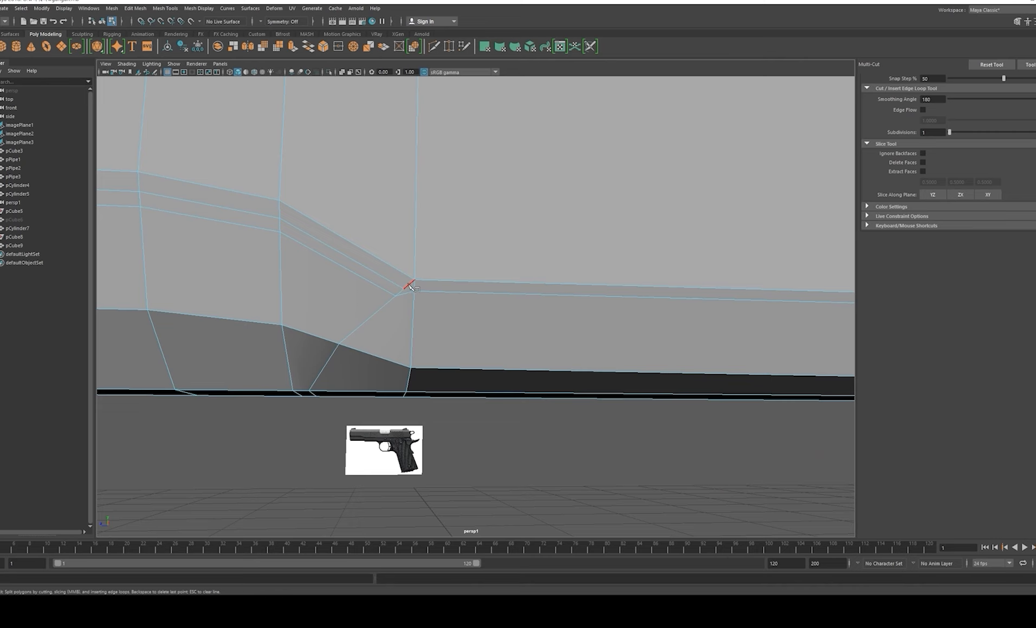
{"action": "key", "text": "w"}
{"action": "left_click", "coordinate": [370, 286]}
{"action": "key", "text": "Delete"}
Step: Check the cleaned-up support edges along the trigger opening in perspective, and compare the frame with the reference in the side view
{"action": "left_click_drag", "start_coordinate": [374, 283], "coordinate": [447, 323], "text": "alt"}
{"action": "scroll", "coordinate": [479, 347], "scroll_direction": "up", "scroll_amount": 1}
{"action": "middle_click_drag", "start_coordinate": [470, 331], "coordinate": [356, 313], "text": "alt"}
{"action": "scroll", "coordinate": [463, 288], "scroll_direction": "down", "scroll_amount": 2}
{"action": "scroll", "coordinate": [455, 309], "scroll_direction": "down", "scroll_amount": 1}
{"action": "key", "text": "space"}
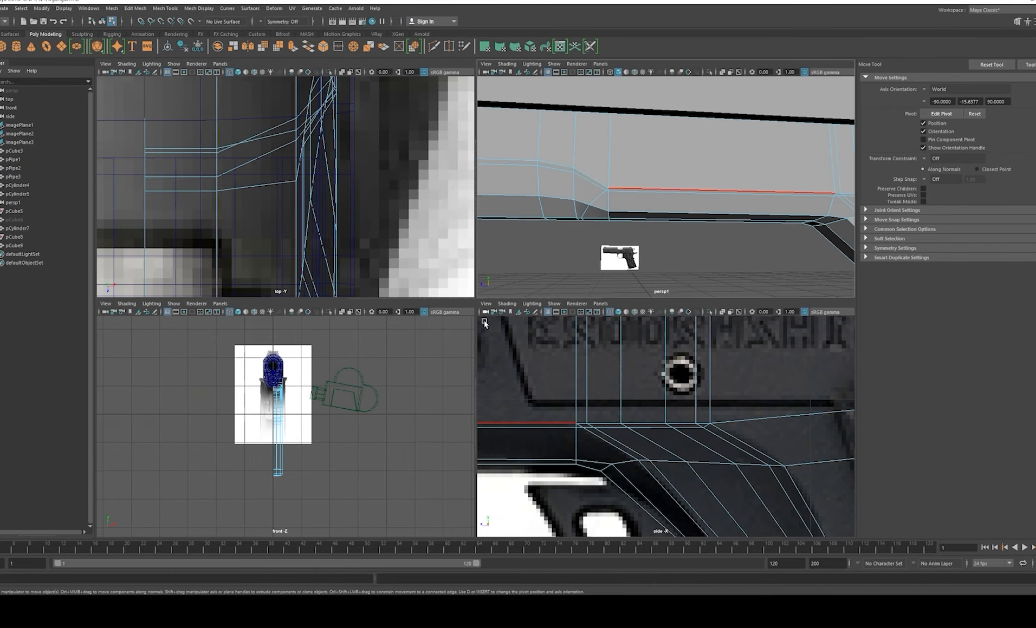
{"action": "key", "text": "space"}
{"action": "scroll", "coordinate": [627, 426], "scroll_direction": "down", "scroll_amount": 5}
{"action": "scroll", "coordinate": [710, 433], "scroll_direction": "up", "scroll_amount": 6}
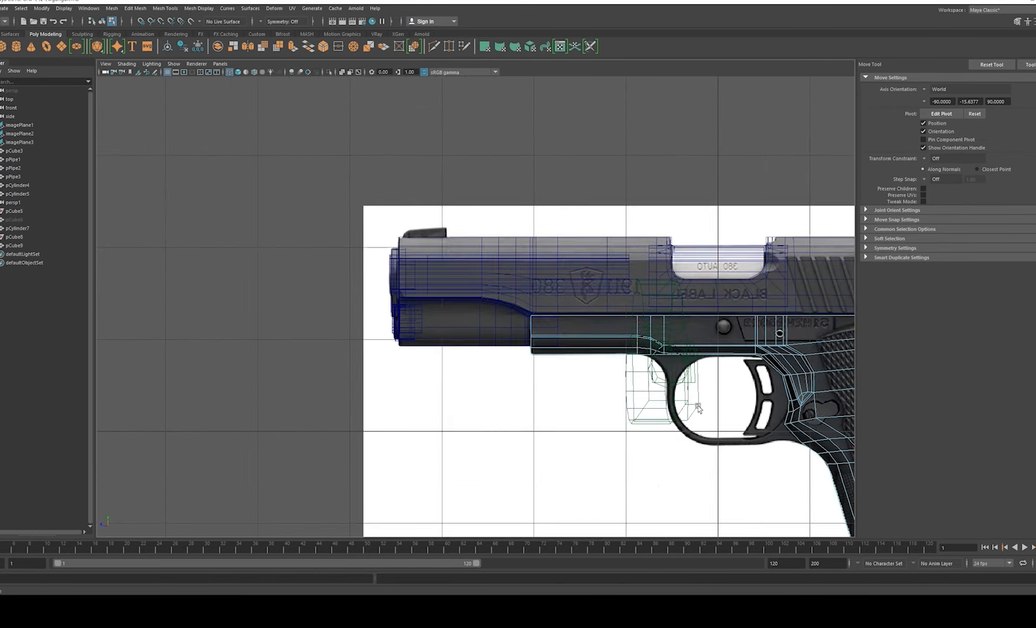
Step: In the side view, insert a vertical support edge loop just ahead of the corner where the sloped crease levels out
{"action": "scroll", "coordinate": [726, 415], "scroll_direction": "up", "scroll_amount": 5}
{"action": "middle_click_drag", "start_coordinate": [731, 410], "coordinate": [606, 407], "text": "alt"}
{"action": "scroll", "coordinate": [666, 432], "scroll_direction": "up", "scroll_amount": 3}
{"action": "middle_click_drag", "start_coordinate": [665, 432], "coordinate": [813, 481], "text": "alt"}
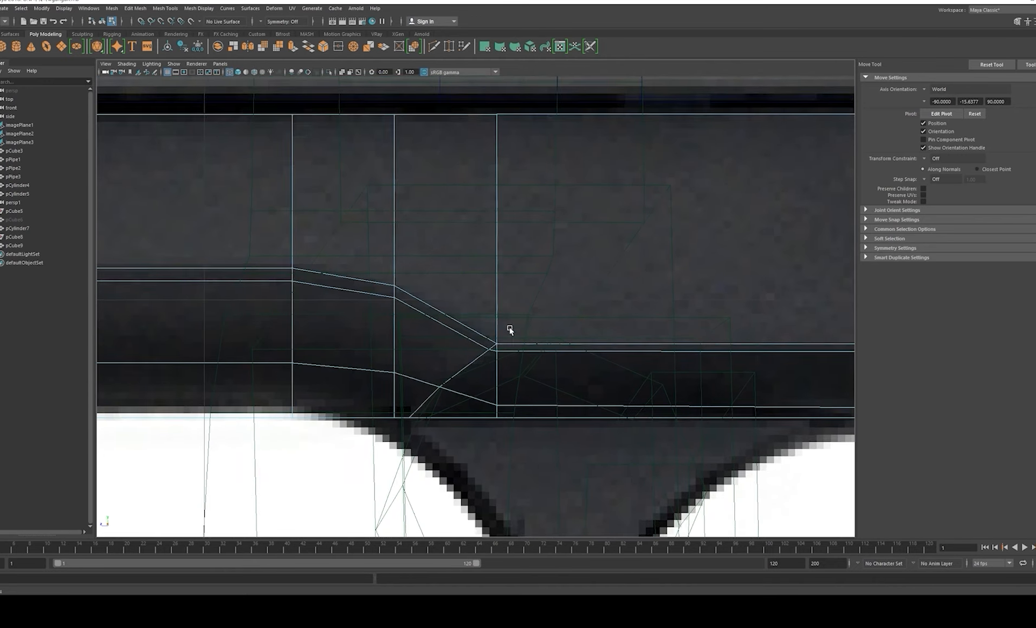
{"action": "scroll", "coordinate": [506, 328], "scroll_direction": "up", "scroll_amount": 2}
{"action": "right_click_drag", "start_coordinate": [537, 351], "coordinate": [577, 329]}
{"action": "scroll", "coordinate": [577, 329], "scroll_direction": "up", "scroll_amount": 1}
{"action": "middle_click_drag", "start_coordinate": [531, 369], "coordinate": [506, 358], "text": "alt"}
{"action": "key", "text": "ctrl+shift+x"}
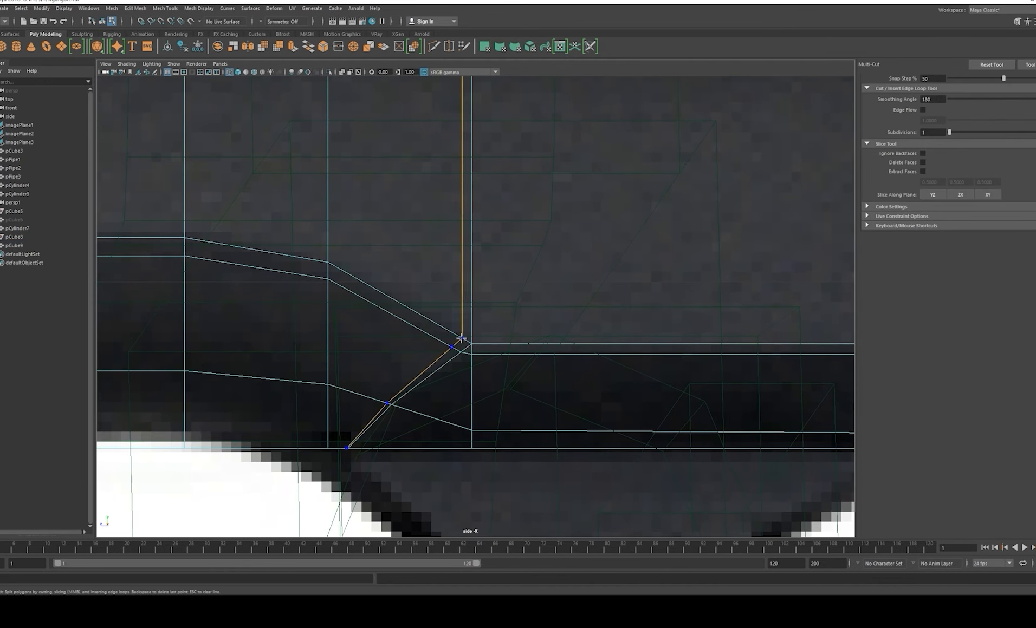
{"action": "left_click", "coordinate": [462, 339]}
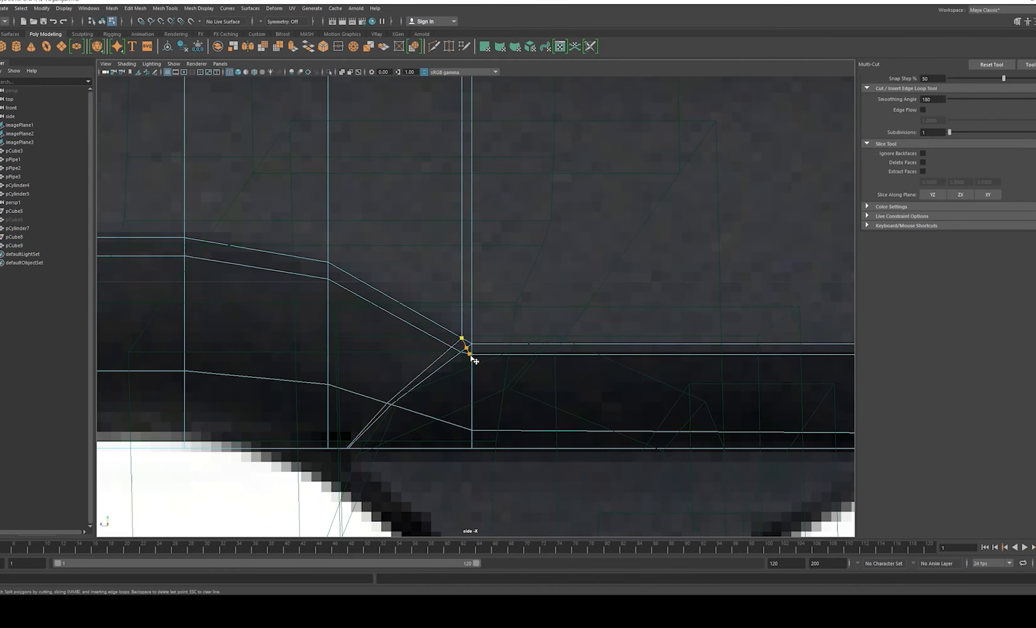
Step: Undo the short connecting cut, and delete the new loop's diagonal lower edges and the short edge at the crease corner
{"action": "key", "text": "ctrl+z"}
{"action": "key", "text": "w"}
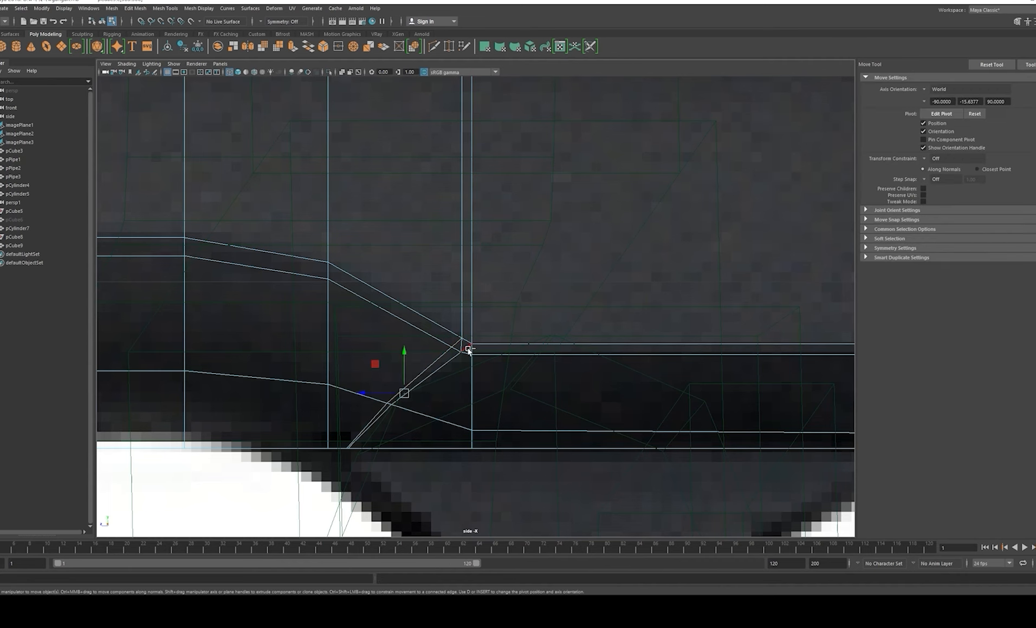
{"action": "key", "text": "Delete"}
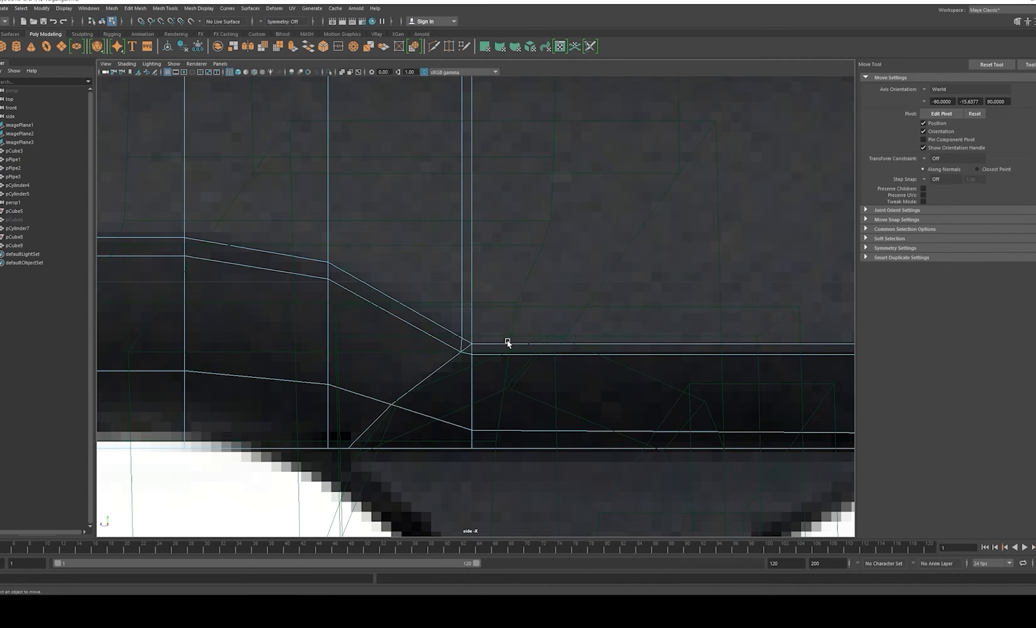
{"action": "left_click", "coordinate": [468, 352]}
{"action": "key", "text": "Delete"}
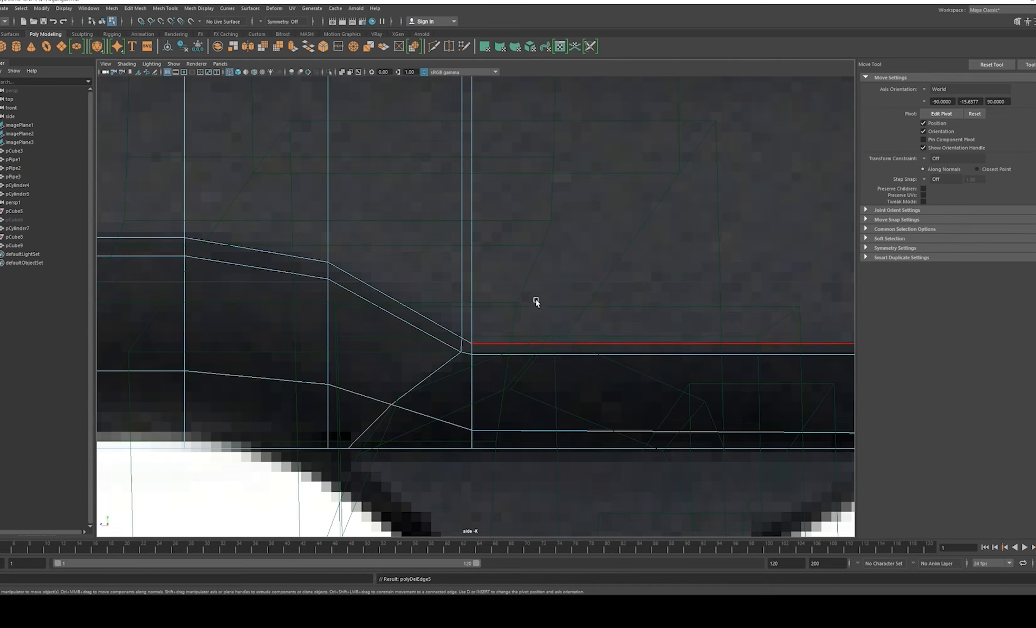
Step: Move the vertical support edge ahead of the sloped crease's lower corner closer to the corner's own vertical edge
{"action": "middle_click_drag", "start_coordinate": [455, 256], "coordinate": [453, 291], "text": "alt"}
{"action": "left_click", "coordinate": [463, 306]}
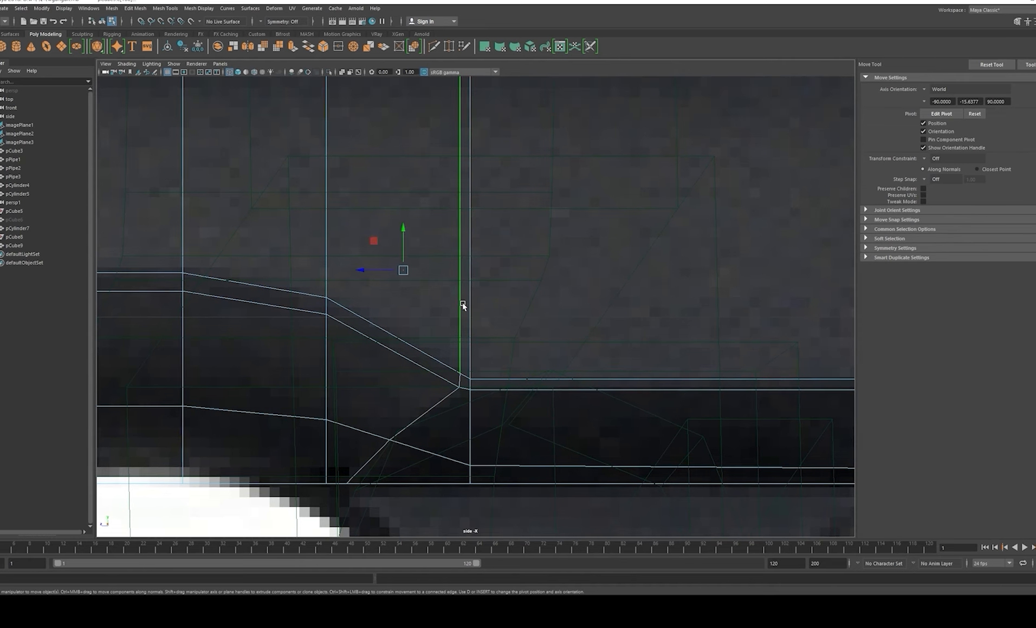
{"action": "left_click_drag", "start_coordinate": [360, 271], "coordinate": [366, 274]}
{"action": "left_click_drag", "start_coordinate": [419, 225], "coordinate": [421, 225]}
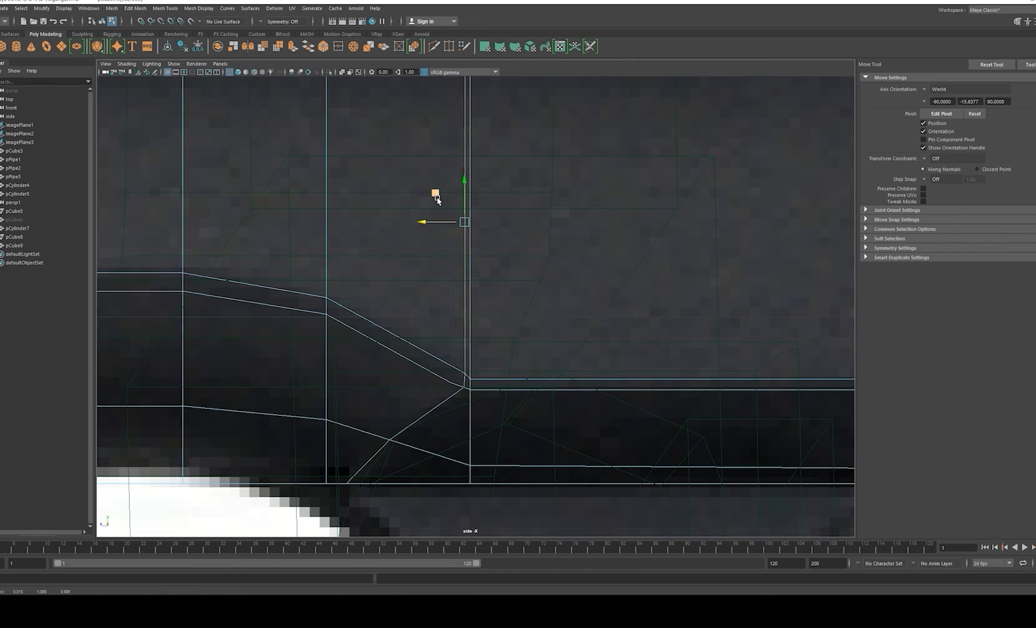
Step: Adjust the vertices at the lower end of that support edge so they sit tight against the crease corner
{"action": "key", "text": "F9"}
{"action": "left_click_drag", "start_coordinate": [464, 401], "coordinate": [464, 400]}
{"action": "left_click_drag", "start_coordinate": [436, 332], "coordinate": [465, 380]}
{"action": "left_click", "coordinate": [460, 387]}
{"action": "left_click_drag", "start_coordinate": [462, 335], "coordinate": [463, 336]}
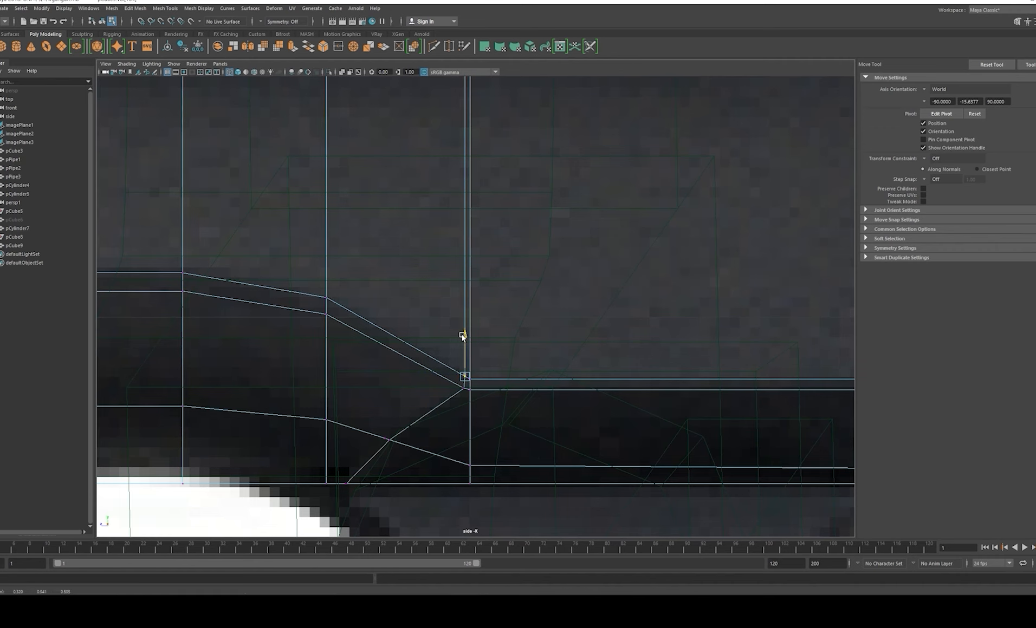
Step: Check the smoothed preview of the frame around the sloped crease in perspective, and return to the unsmoothed mesh
{"action": "key", "text": "space"}
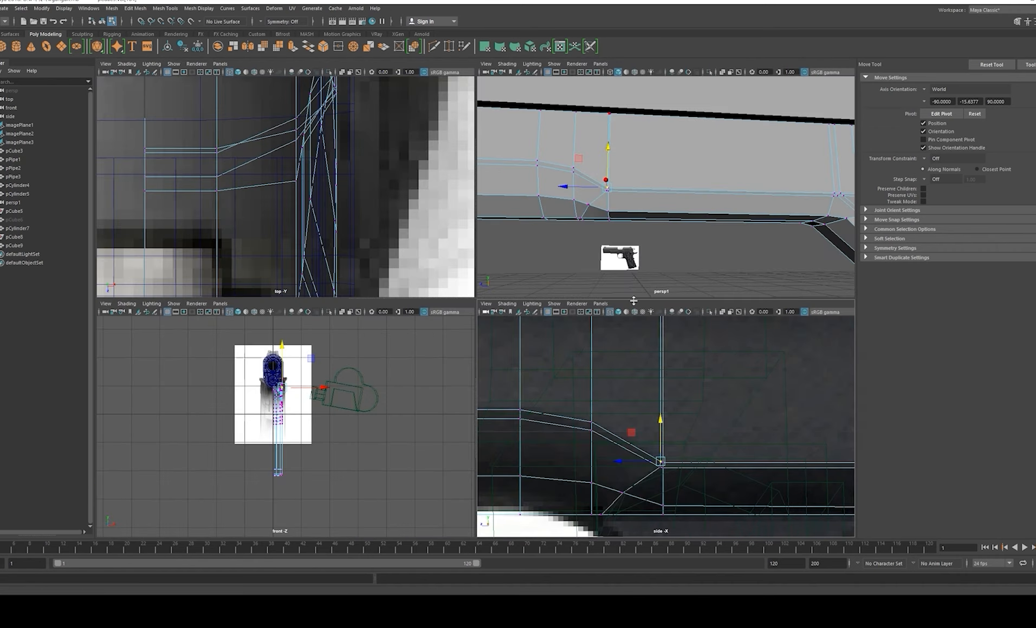
{"action": "key", "text": "space"}
{"action": "middle_click_drag", "start_coordinate": [638, 228], "coordinate": [650, 279], "text": "alt"}
{"action": "key", "text": "F8"}
{"action": "right_click_drag", "start_coordinate": [656, 289], "coordinate": [547, 306], "text": "alt"}
{"action": "left_click_drag", "start_coordinate": [547, 307], "coordinate": [570, 316], "text": "alt"}
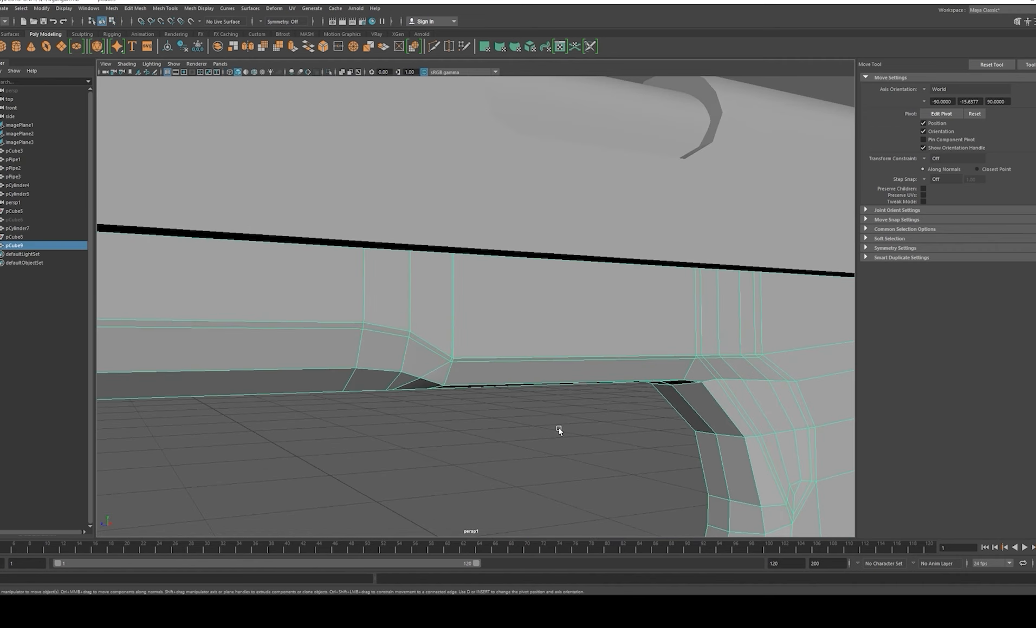
{"action": "key", "text": "3"}
{"action": "left_click", "coordinate": [599, 463]}
{"action": "right_click_drag", "start_coordinate": [596, 373], "coordinate": [541, 350], "text": "alt"}
{"action": "left_click_drag", "start_coordinate": [541, 349], "coordinate": [514, 348], "text": "alt"}
{"action": "left_click", "coordinate": [513, 348]}
{"action": "key", "text": "1"}
{"action": "middle_click_drag", "start_coordinate": [564, 369], "coordinate": [439, 324], "text": "alt"}
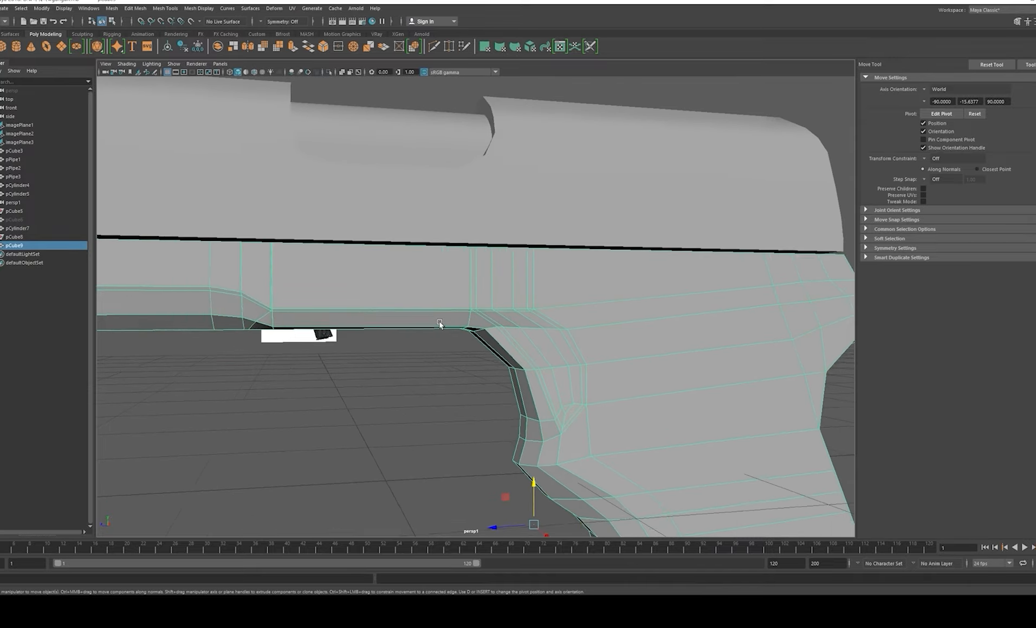
Step: Delete the extra vertical edge just ahead of the rearmost vertical edge above the trigger opening, and return to object mode
{"action": "right_click_drag", "start_coordinate": [439, 323], "coordinate": [548, 314], "text": "alt"}
{"action": "left_click_drag", "start_coordinate": [548, 314], "coordinate": [596, 344], "text": "alt"}
{"action": "middle_click_drag", "start_coordinate": [597, 344], "coordinate": [519, 302], "text": "alt"}
{"action": "right_click_drag", "start_coordinate": [519, 303], "coordinate": [531, 300], "text": "alt"}
{"action": "key", "text": "F10"}
{"action": "left_click", "coordinate": [491, 289]}
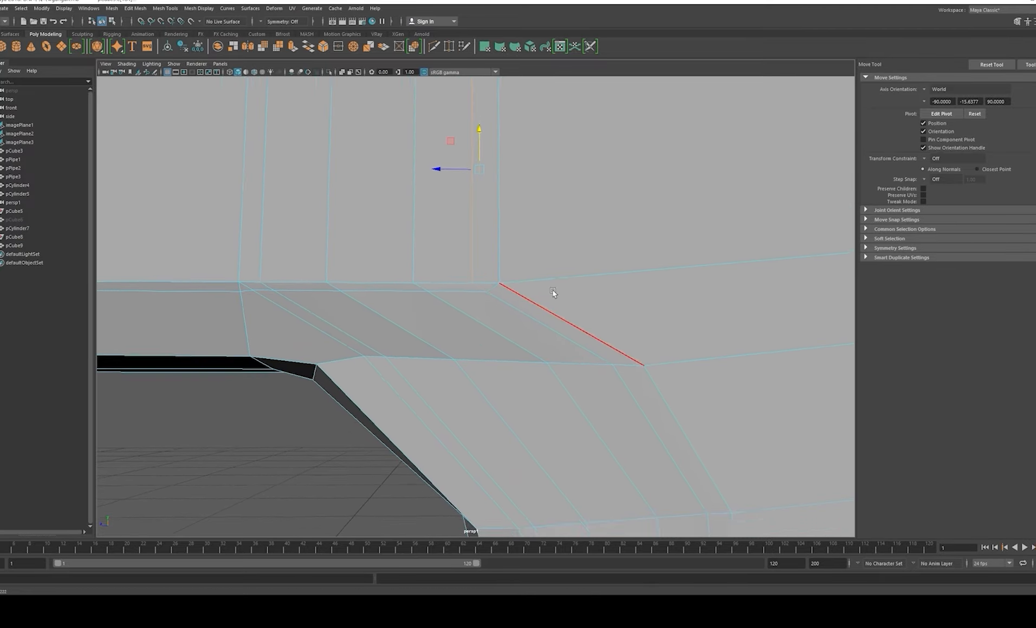
{"action": "left_click_drag", "start_coordinate": [552, 293], "coordinate": [539, 314], "text": "alt"}
{"action": "key", "text": "Delete"}
{"action": "right_click_drag", "start_coordinate": [538, 319], "coordinate": [599, 305]}
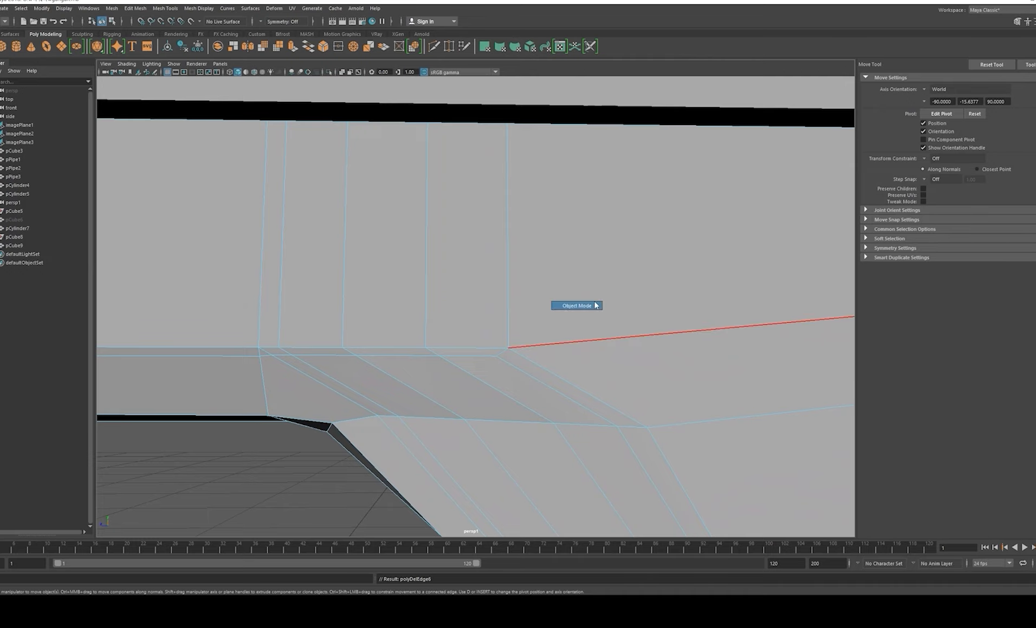
Step: In the side view, cut a new diagonal edge from the inner crease line's corner above the trigger and delete the old diagonal beside it
{"action": "left_click_drag", "start_coordinate": [596, 305], "coordinate": [511, 309], "text": "alt"}
{"action": "right_click_drag", "start_coordinate": [511, 308], "coordinate": [509, 319], "text": "alt"}
{"action": "left_click_drag", "start_coordinate": [510, 319], "coordinate": [475, 339], "text": "alt"}
{"action": "key", "text": "space"}
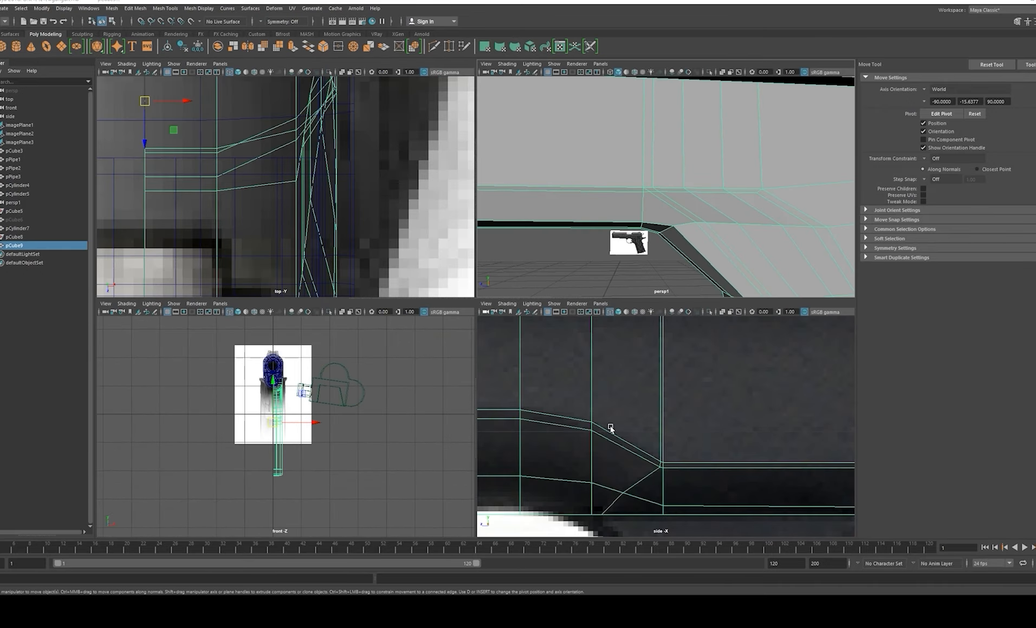
{"action": "key", "text": "space"}
{"action": "scroll", "coordinate": [542, 380], "scroll_direction": "up", "scroll_amount": 10}
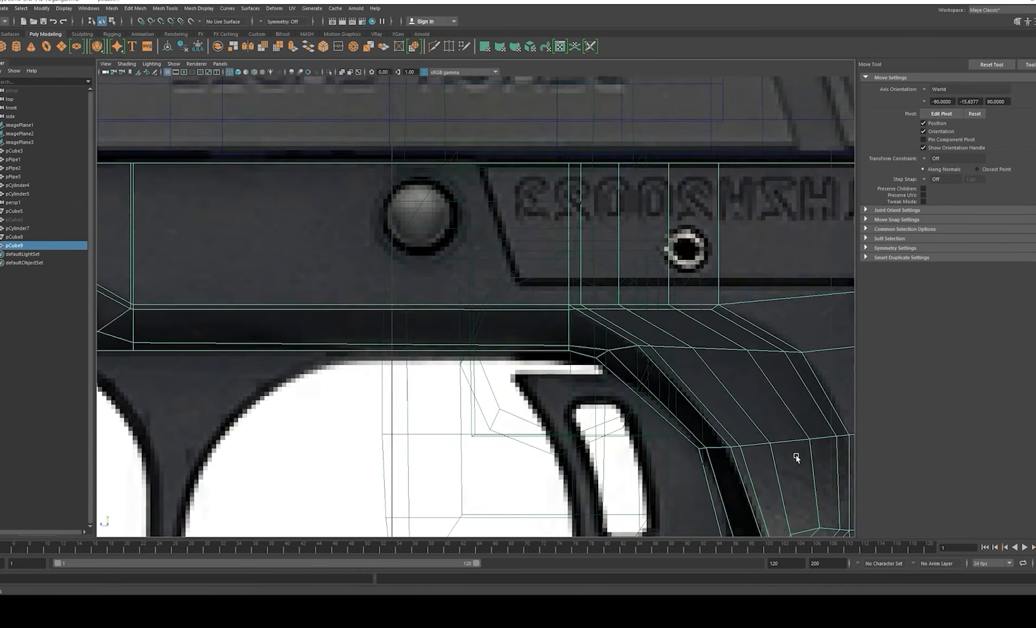
{"action": "middle_click_drag", "start_coordinate": [796, 458], "coordinate": [703, 477], "text": "alt"}
{"action": "scroll", "coordinate": [705, 439], "scroll_direction": "up", "scroll_amount": 5}
{"action": "scroll", "coordinate": [562, 374], "scroll_direction": "up", "scroll_amount": 3}
{"action": "key", "text": "ctrl+shift+x"}
{"action": "left_click", "coordinate": [493, 337]}
{"action": "key", "text": "w"}
{"action": "left_click", "coordinate": [496, 331]}
{"action": "key", "text": "q"}
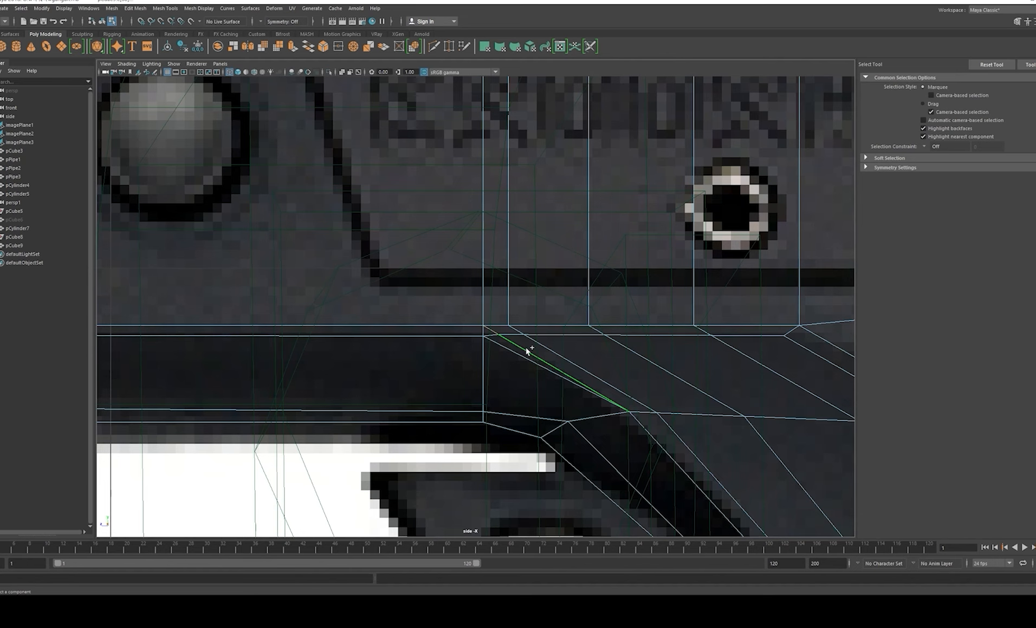
{"action": "key", "text": "w"}
Step: Move the second vertical edge above the trigger closer to the vertical edge at the corner of the trigger opening
{"action": "middle_click_drag", "start_coordinate": [523, 262], "coordinate": [506, 273], "text": "alt"}
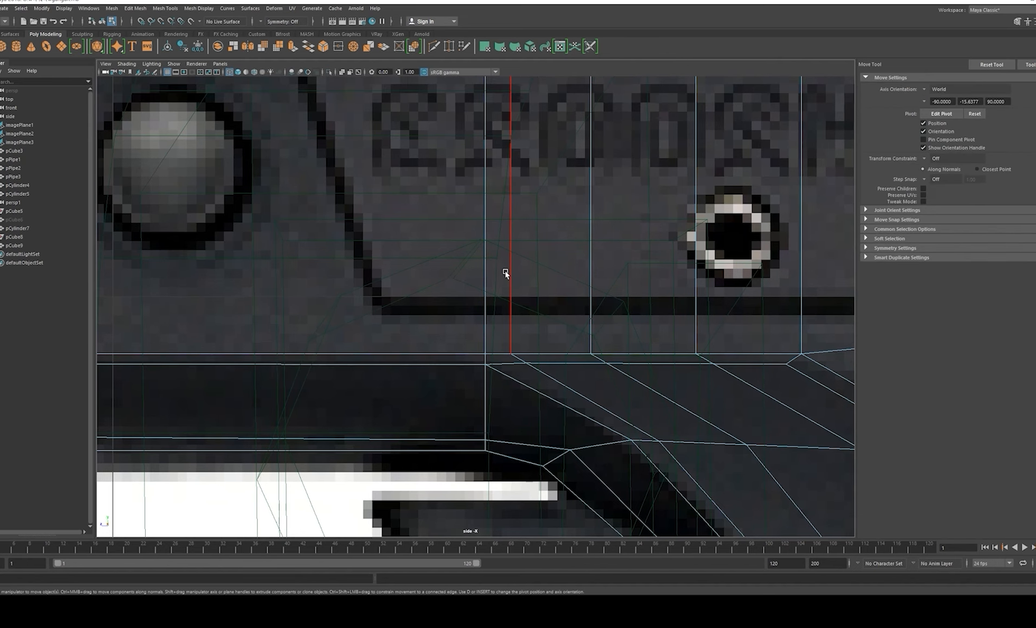
{"action": "left_click", "coordinate": [518, 361], "text": "shift"}
{"action": "scroll", "coordinate": [568, 377], "scroll_direction": "down", "scroll_amount": 10}
{"action": "middle_click_drag", "start_coordinate": [556, 326], "coordinate": [561, 347], "text": "alt"}
{"action": "scroll", "coordinate": [533, 328], "scroll_direction": "up", "scroll_amount": 5}
{"action": "left_click_drag", "start_coordinate": [468, 317], "coordinate": [475, 323]}
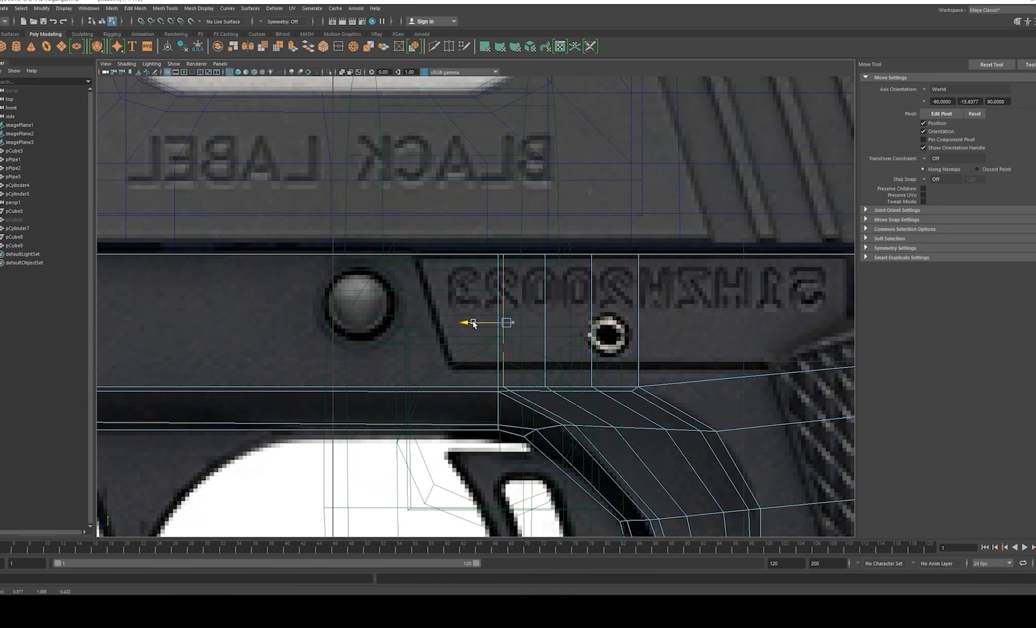
{"action": "middle_click_drag", "start_coordinate": [521, 366], "coordinate": [479, 312], "text": "alt"}
{"action": "scroll", "coordinate": [479, 313], "scroll_direction": "up", "scroll_amount": 4}
{"action": "right_click_drag", "start_coordinate": [552, 352], "coordinate": [705, 232]}
Step: Examine the support edges behind the trigger opening in perspective, and check their shading in the smoothed preview
{"action": "key", "text": "space"}
{"action": "key", "text": "space"}
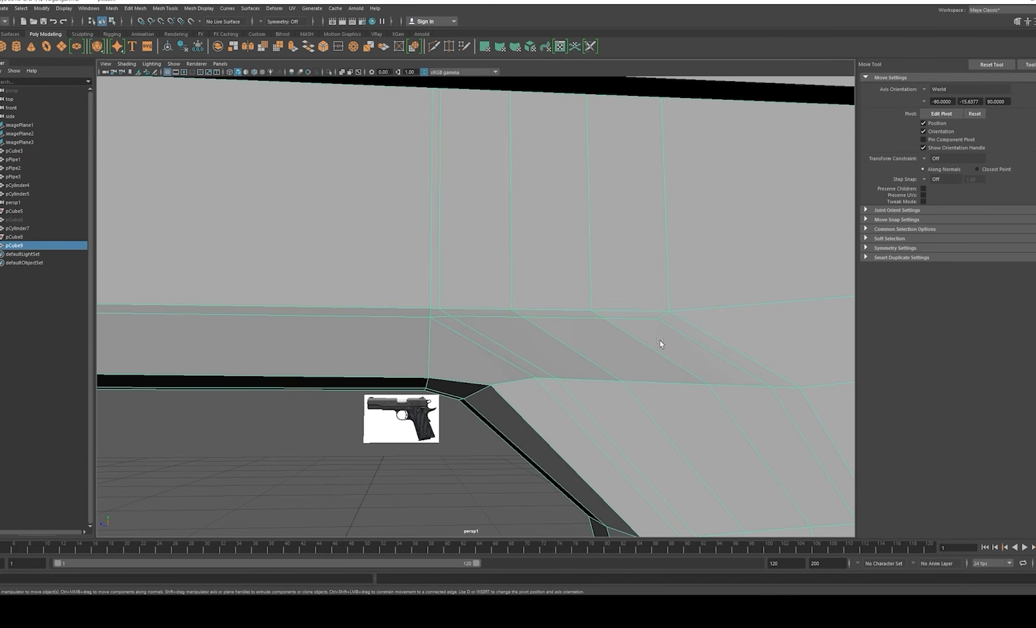
{"action": "scroll", "coordinate": [659, 340], "scroll_direction": "down", "scroll_amount": 3}
{"action": "middle_click_drag", "start_coordinate": [548, 329], "coordinate": [486, 250], "text": "alt"}
{"action": "scroll", "coordinate": [486, 250], "scroll_direction": "up", "scroll_amount": 1}
{"action": "right_click_drag", "start_coordinate": [490, 251], "coordinate": [501, 290]}
{"action": "left_click", "coordinate": [597, 255]}
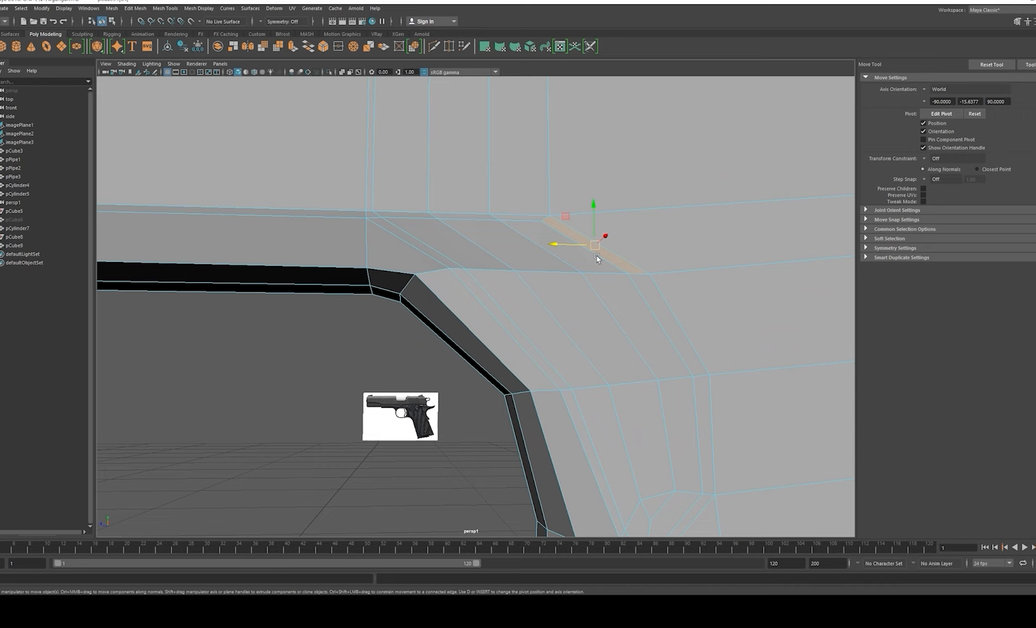
{"action": "double_click", "coordinate": [645, 294], "text": "shift"}
{"action": "scroll", "coordinate": [601, 323], "scroll_direction": "down", "scroll_amount": 5}
{"action": "right_click_drag", "start_coordinate": [541, 336], "coordinate": [587, 303]}
{"action": "key", "text": "3"}
{"action": "left_click_drag", "start_coordinate": [412, 407], "coordinate": [520, 269], "text": "alt"}
{"action": "left_click", "coordinate": [487, 375]}
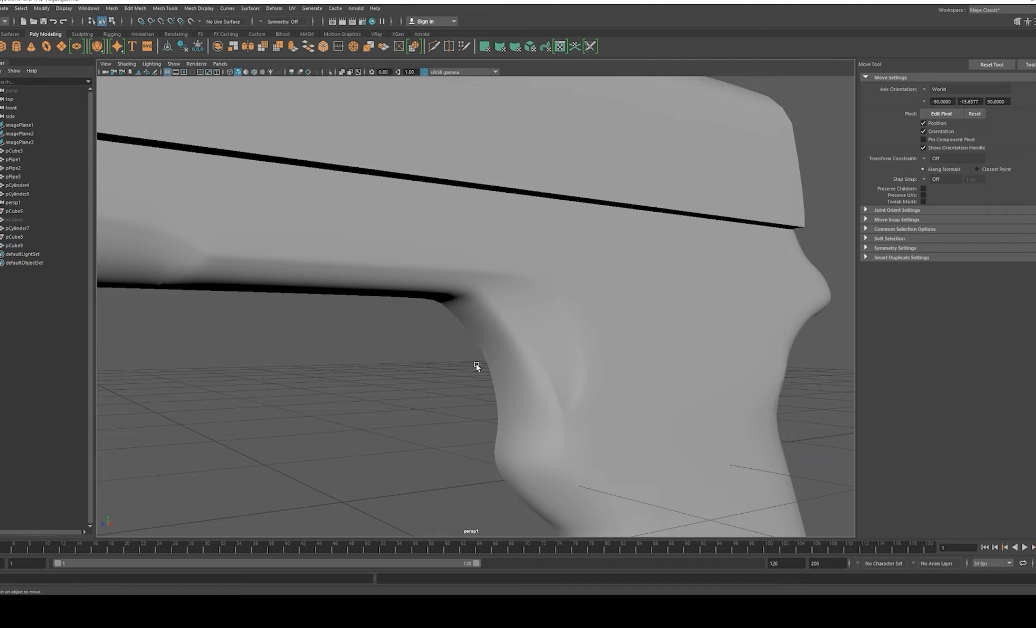
{"action": "left_click", "coordinate": [533, 348]}
{"action": "key", "text": "1"}
{"action": "mouse_move", "coordinate": [541, 346]}
{"action": "left_mouse_down", "text": "alt"}
{"action": "mouse_move", "coordinate": [508, 350]}
{"action": "mouse_move", "coordinate": [476, 339]}
{"action": "mouse_move", "coordinate": [489, 328]}
{"action": "mouse_move", "coordinate": [523, 375]}
{"action": "mouse_move", "coordinate": [528, 339]}
{"action": "mouse_move", "coordinate": [518, 384]}
{"action": "mouse_move", "coordinate": [523, 366]}
{"action": "mouse_move", "coordinate": [622, 374]}
{"action": "mouse_move", "coordinate": [606, 343]}
{"action": "mouse_move", "coordinate": [540, 332]}
{"action": "mouse_move", "coordinate": [554, 340]}
{"action": "left_mouse_up", "text": "alt"}
{"action": "key", "text": "ctrl+shift+x"}
{"action": "right_click", "coordinate": [567, 327]}
{"action": "key", "text": "w"}
{"action": "double_click", "coordinate": [475, 289]}
{"action": "key", "text": "ctrl+z"}
{"action": "key", "text": "ctrl+z"}
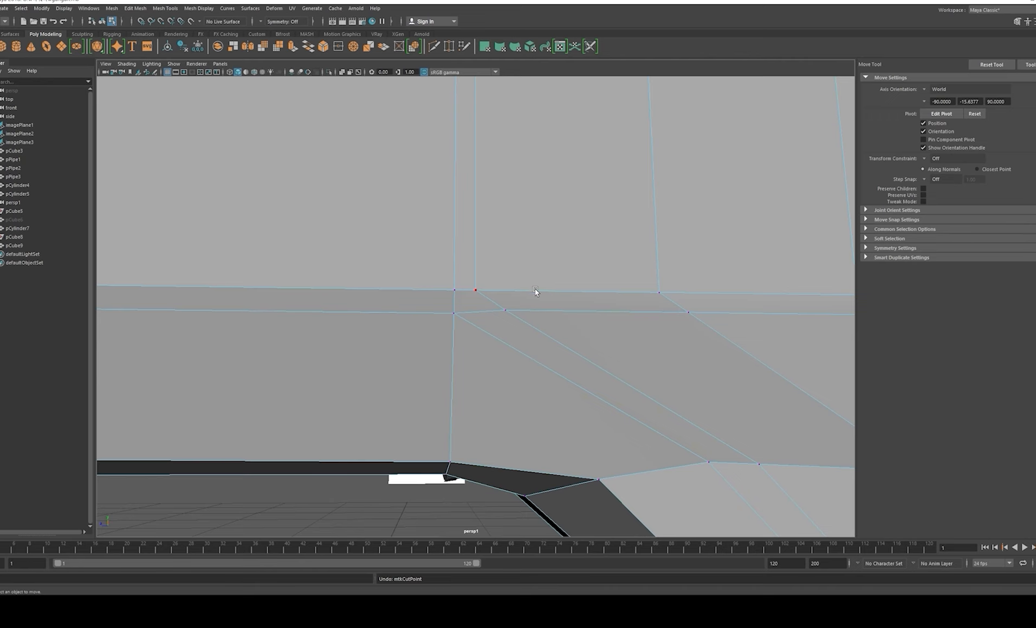
Step: Switch to the reference photo and compare the trigger area and frame contour with the modelled corner
{"action": "right_click_drag", "start_coordinate": [535, 291], "coordinate": [598, 266]}
{"action": "right_click_drag", "start_coordinate": [722, 349], "coordinate": [474, 299], "text": "alt"}
{"action": "left_click_drag", "start_coordinate": [474, 299], "coordinate": [506, 336], "text": "alt"}
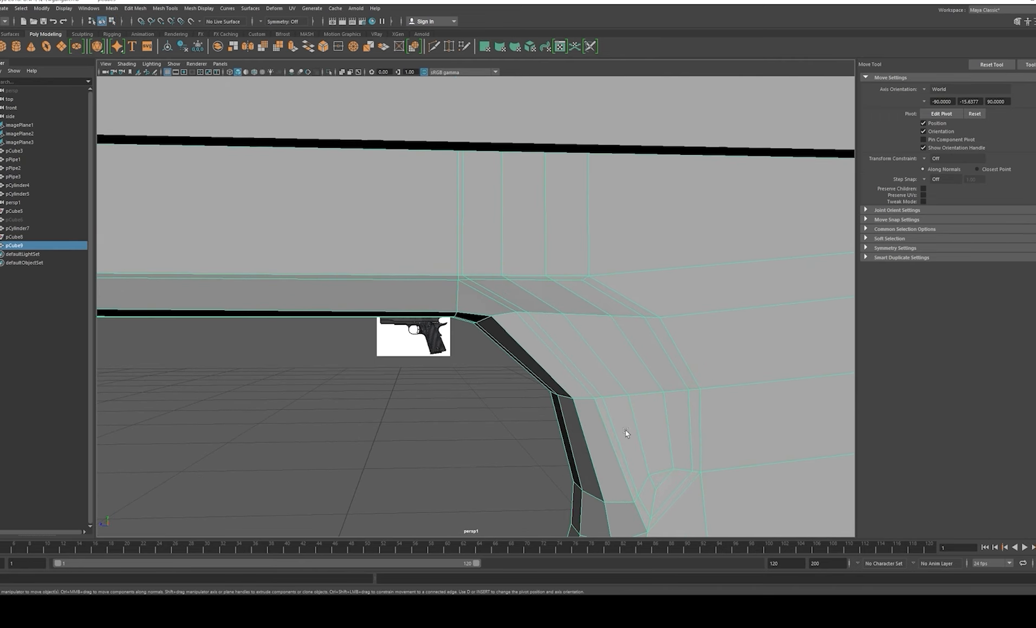
{"action": "left_click", "coordinate": [565, 608]}
{"action": "middle_click_drag", "start_coordinate": [673, 246], "coordinate": [642, 266]}
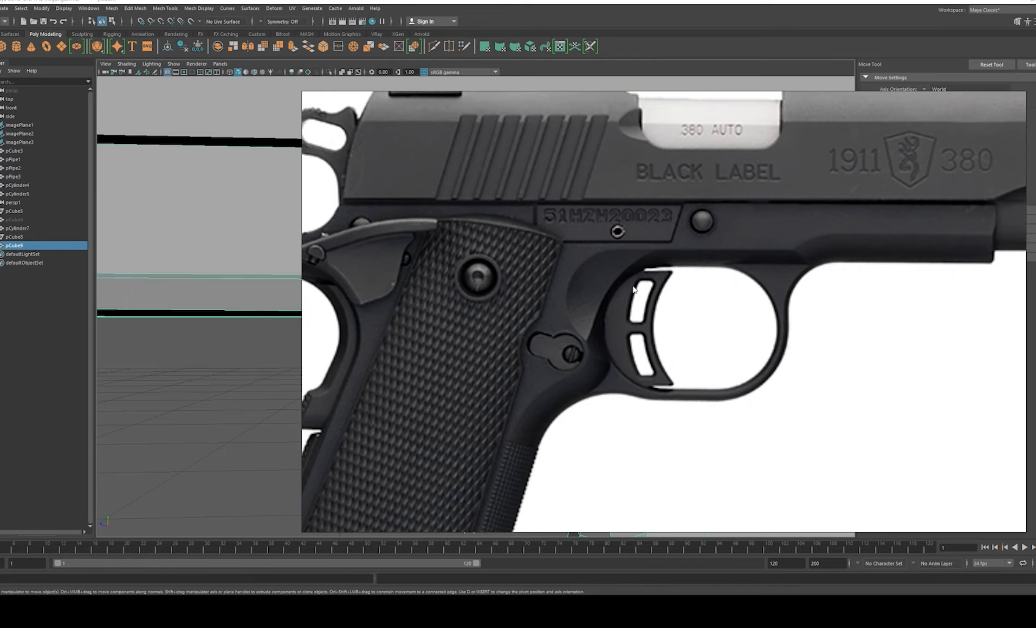
{"action": "middle_click_drag", "start_coordinate": [609, 330], "coordinate": [636, 326]}
{"action": "left_click", "coordinate": [259, 370]}
Step: Connect the upper corner vertex above the trigger to the diagonal support edge, and delete the closely spaced second vertical edge
{"action": "left_click", "coordinate": [549, 279]}
{"action": "right_click_drag", "start_coordinate": [552, 280], "coordinate": [648, 371], "text": "alt"}
{"action": "key", "text": "ctrl+shift+x"}
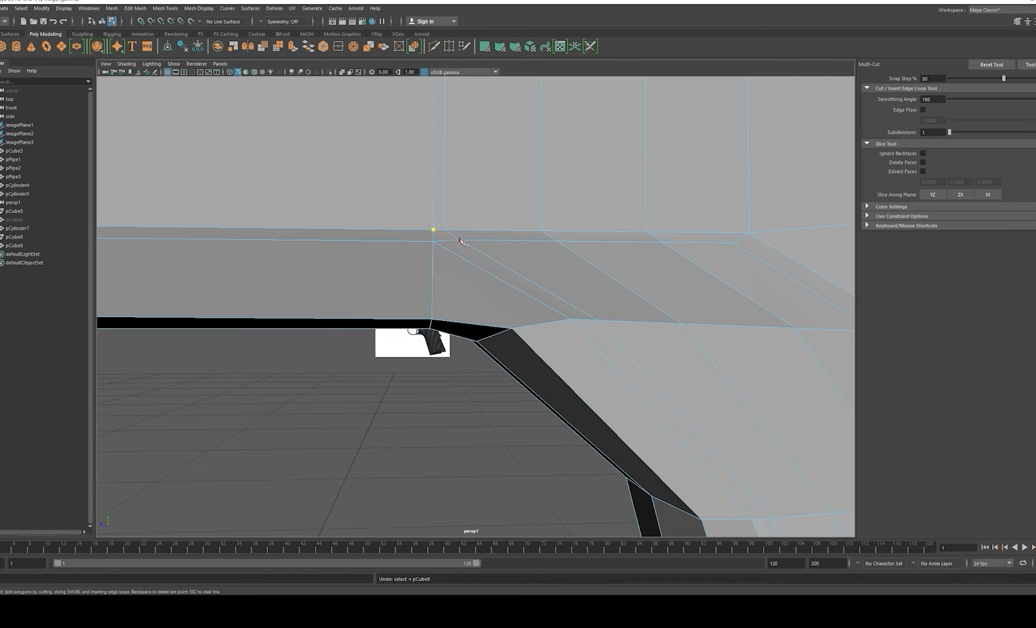
{"action": "key", "text": "w"}
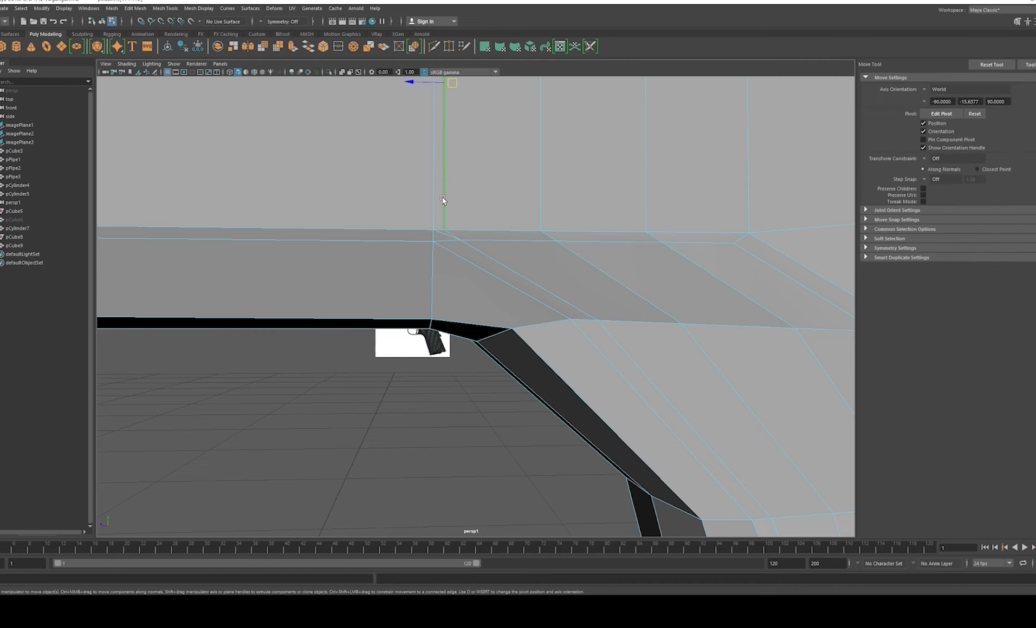
{"action": "right_click_drag", "start_coordinate": [485, 227], "coordinate": [465, 234]}
{"action": "middle_click_drag", "start_coordinate": [467, 238], "coordinate": [474, 247], "text": "alt"}
{"action": "right_click_drag", "start_coordinate": [474, 247], "coordinate": [473, 265], "text": "alt"}
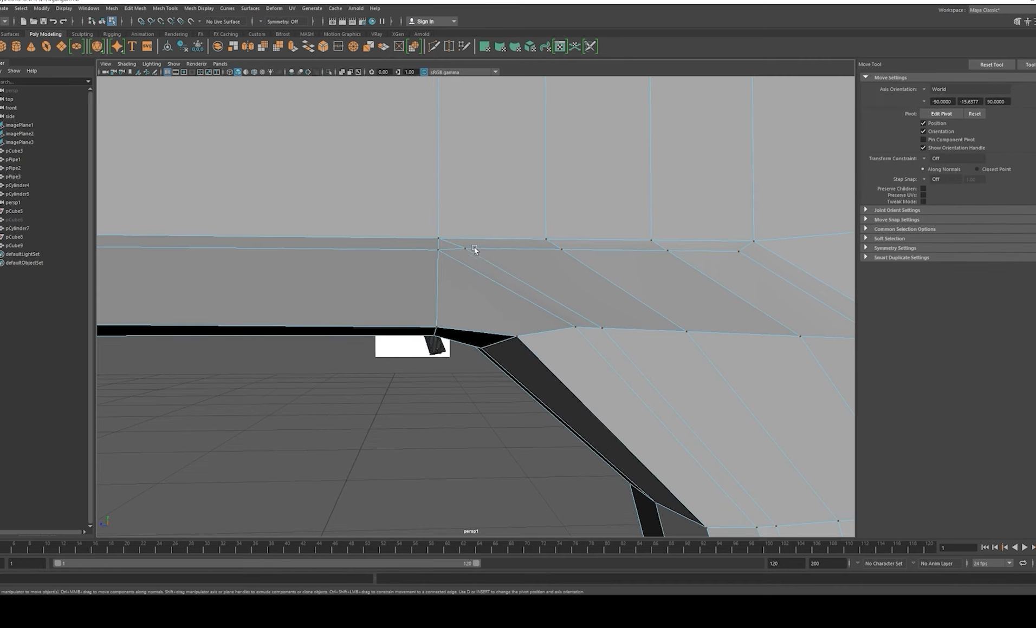
Step: Check the reworked corner behind the trigger opening in the smoothed preview, and inspect its unsmoothed edges
{"action": "key", "text": "3"}
{"action": "left_click", "coordinate": [490, 376]}
{"action": "left_click_drag", "start_coordinate": [490, 376], "coordinate": [508, 304], "text": "alt"}
{"action": "left_click", "coordinate": [547, 301]}
{"action": "key", "text": "1"}
{"action": "right_click_drag", "start_coordinate": [508, 304], "coordinate": [550, 339], "text": "alt"}
{"action": "left_click_drag", "start_coordinate": [550, 338], "coordinate": [565, 349], "text": "alt"}
{"action": "middle_click_drag", "start_coordinate": [565, 349], "coordinate": [525, 336], "text": "alt"}
{"action": "right_click_drag", "start_coordinate": [525, 335], "coordinate": [539, 329], "text": "alt"}
{"action": "middle_click_drag", "start_coordinate": [539, 328], "coordinate": [531, 342], "text": "alt"}
{"action": "right_click_drag", "start_coordinate": [530, 343], "coordinate": [506, 347], "text": "alt"}
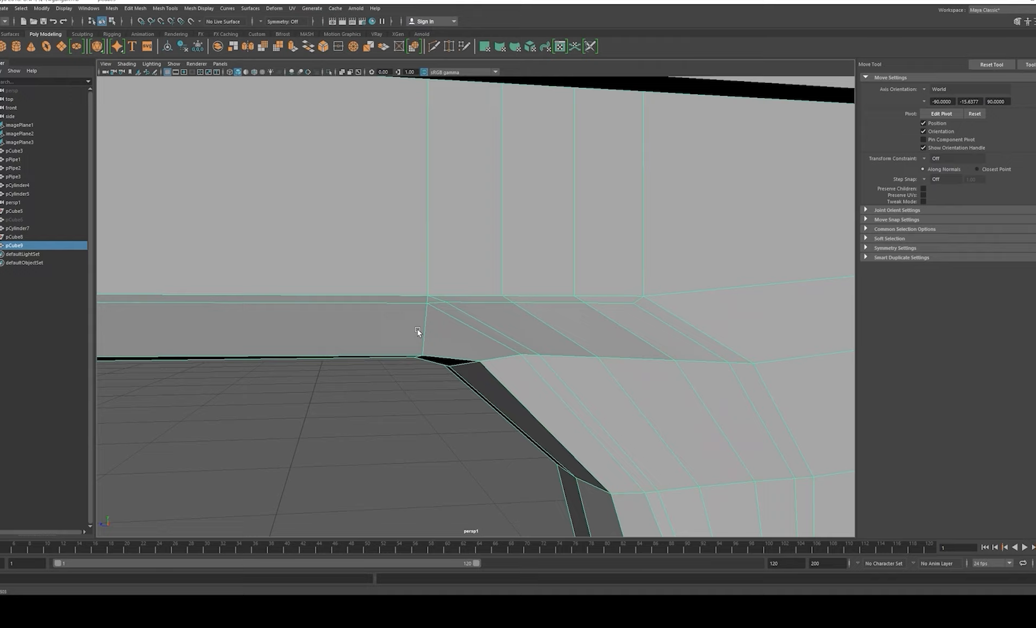
Step: Review the whole frame and grip half from several angles with the smoothed preview on and off
{"action": "scroll", "coordinate": [416, 330], "scroll_direction": "down", "scroll_amount": 5}
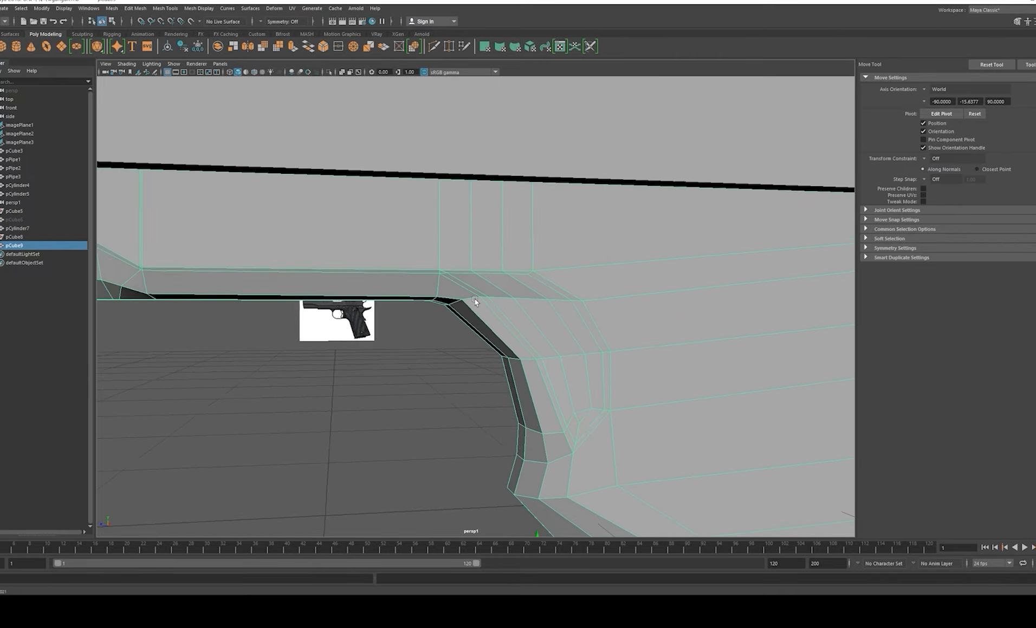
{"action": "left_click_drag", "start_coordinate": [474, 300], "coordinate": [427, 352], "text": "alt"}
{"action": "key", "text": "3"}
{"action": "left_click_drag", "start_coordinate": [562, 414], "coordinate": [532, 317], "text": "alt"}
{"action": "key", "text": "1"}
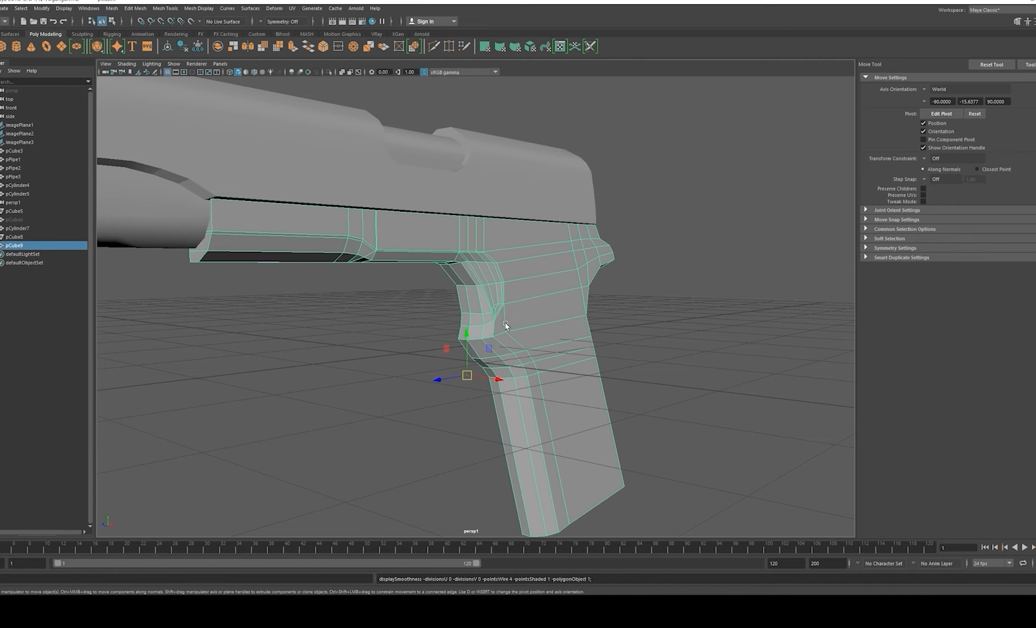
{"action": "key", "text": "3"}
{"action": "left_click", "coordinate": [375, 374]}
{"action": "left_click_drag", "start_coordinate": [375, 375], "coordinate": [433, 374], "text": "alt"}
{"action": "left_click", "coordinate": [487, 340]}
{"action": "key", "text": "1"}
{"action": "left_click_drag", "start_coordinate": [355, 343], "coordinate": [461, 319], "text": "alt"}
Step: Create a mirrored duplicate of the frame half, and combine both halves into one mesh
{"action": "key", "text": "ctrl+d"}
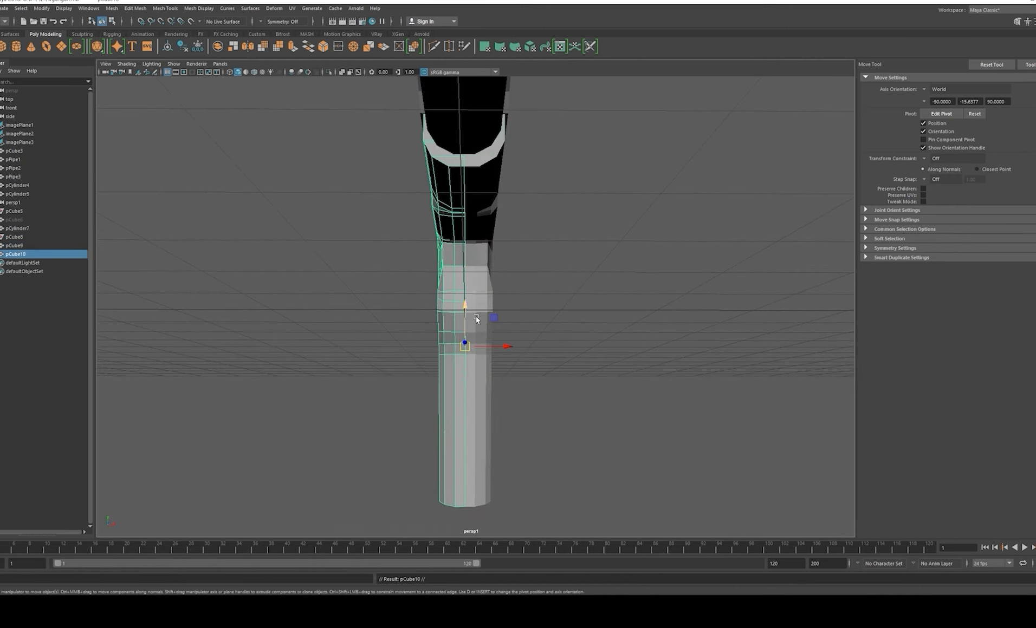
{"action": "left_click_drag", "start_coordinate": [549, 261], "coordinate": [490, 266], "text": "alt"}
{"action": "left_click", "coordinate": [484, 285], "text": "shift"}
{"action": "right_click_drag", "start_coordinate": [657, 223], "coordinate": [647, 342], "text": "shift"}
{"action": "right_click_drag", "start_coordinate": [645, 379], "coordinate": [646, 380], "text": "shift"}
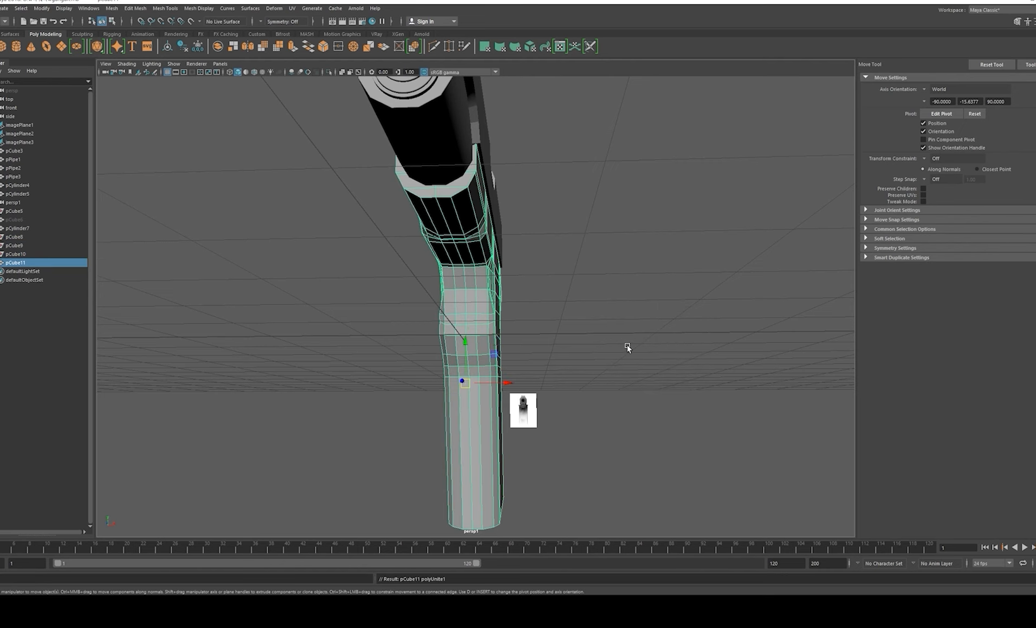
Step: Select the combined frame's vertices in the front view, and merge them using a reduced distance threshold
{"action": "key", "text": "space"}
{"action": "key", "text": "space"}
{"action": "scroll", "coordinate": [366, 393], "scroll_direction": "up", "scroll_amount": 2}
{"action": "right_click_drag", "start_coordinate": [556, 229], "coordinate": [515, 229]}
{"action": "left_click_drag", "start_coordinate": [364, 138], "coordinate": [543, 505]}
{"action": "right_click_drag", "start_coordinate": [662, 224], "coordinate": [692, 144], "text": "shift"}
{"action": "key", "text": "space"}
{"action": "key", "text": "space"}
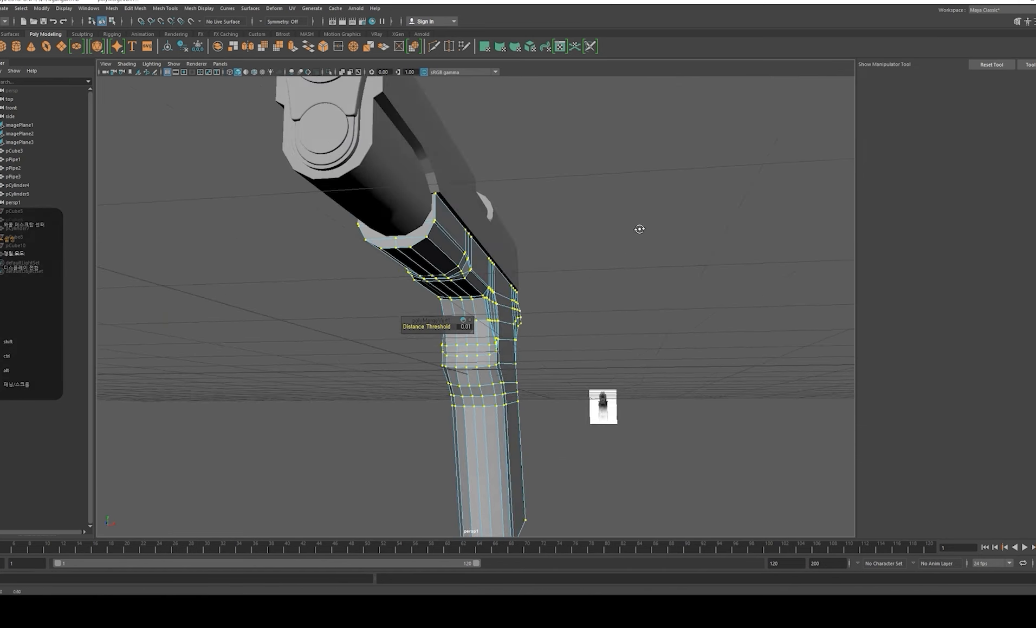
{"action": "scroll", "coordinate": [512, 335], "scroll_direction": "up", "scroll_amount": 3}
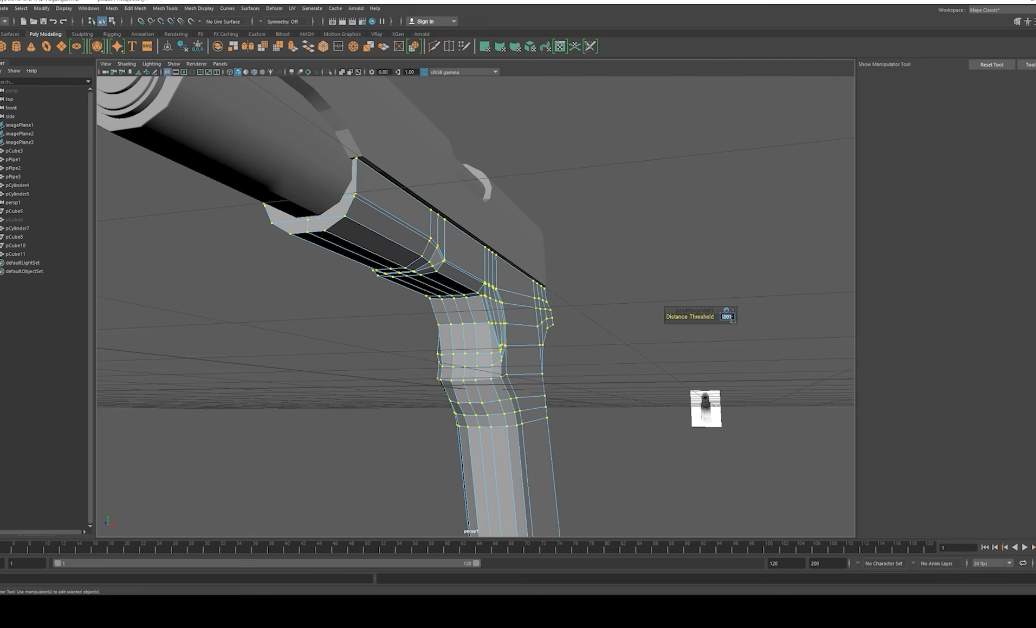
{"action": "key", "text": "F8"}
{"action": "key", "text": "q"}
Step: Inspect the merged vertices around the grip's front corner from several angles, and return to whole-object selection
{"action": "left_click_drag", "start_coordinate": [537, 254], "coordinate": [631, 275], "text": "alt"}
{"action": "left_click", "coordinate": [625, 268]}
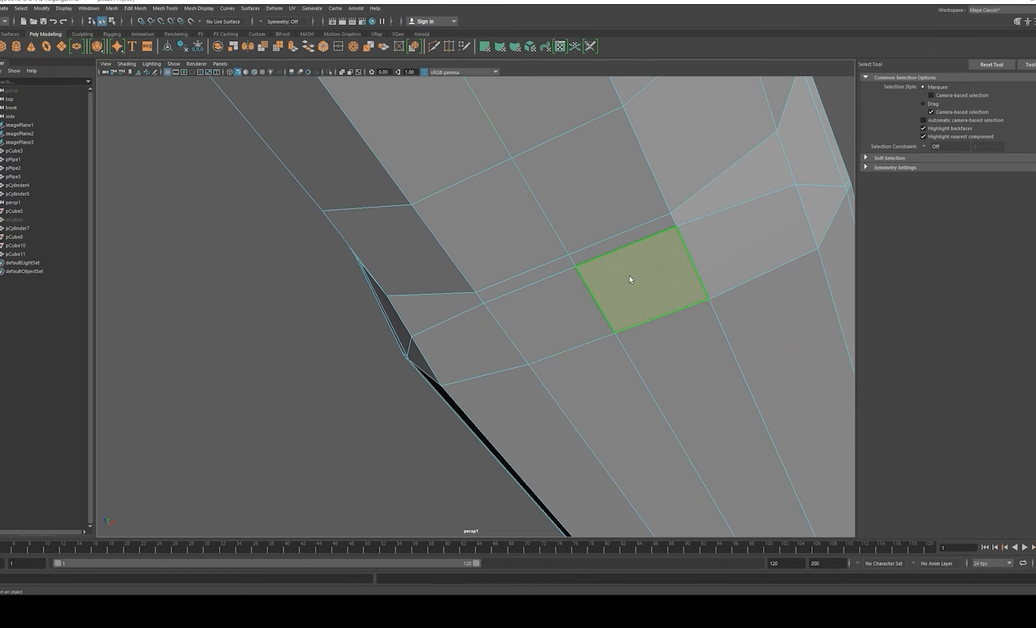
{"action": "key", "text": "w"}
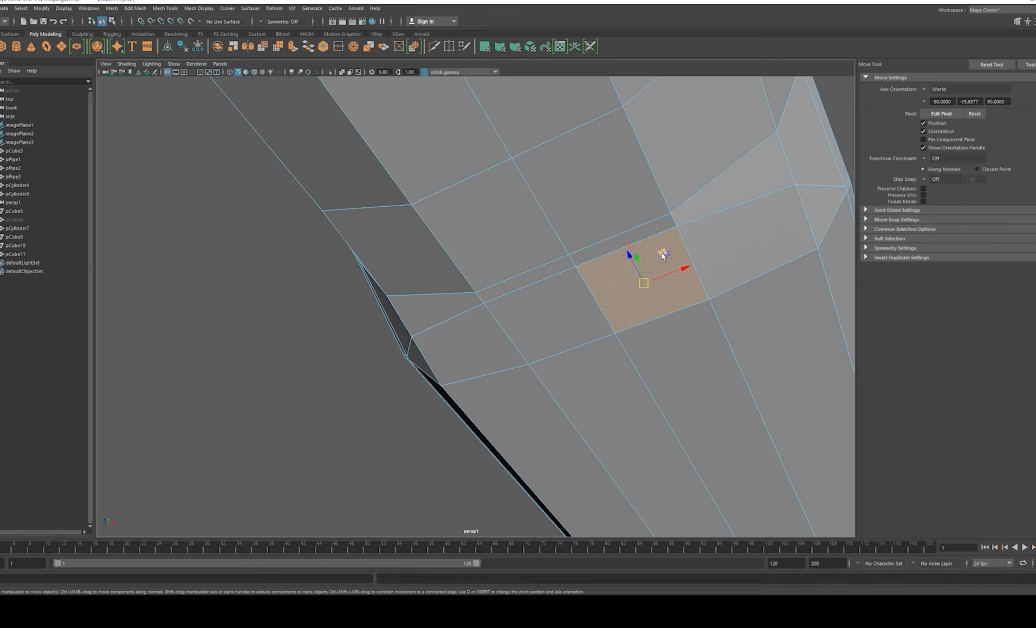
{"action": "right_click_drag", "start_coordinate": [629, 254], "coordinate": [498, 274], "text": "alt"}
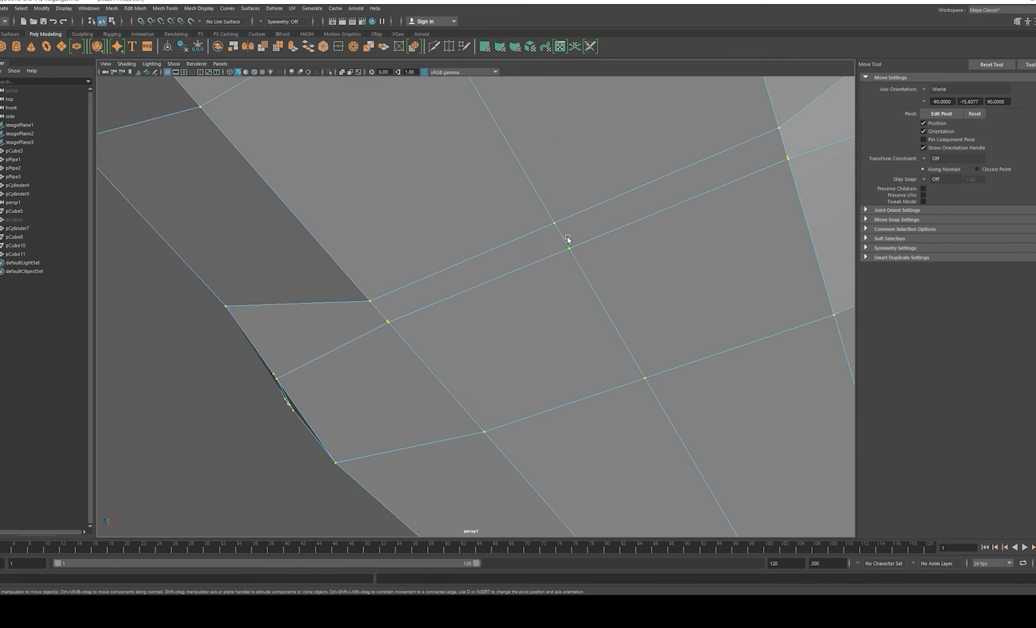
{"action": "right_click_drag", "start_coordinate": [568, 238], "coordinate": [562, 266], "text": "alt"}
{"action": "left_click_drag", "start_coordinate": [562, 265], "coordinate": [589, 262], "text": "alt"}
{"action": "middle_click_drag", "start_coordinate": [589, 261], "coordinate": [481, 251], "text": "alt"}
{"action": "left_click", "coordinate": [432, 318]}
{"action": "left_click_drag", "start_coordinate": [435, 313], "coordinate": [394, 322], "text": "alt"}
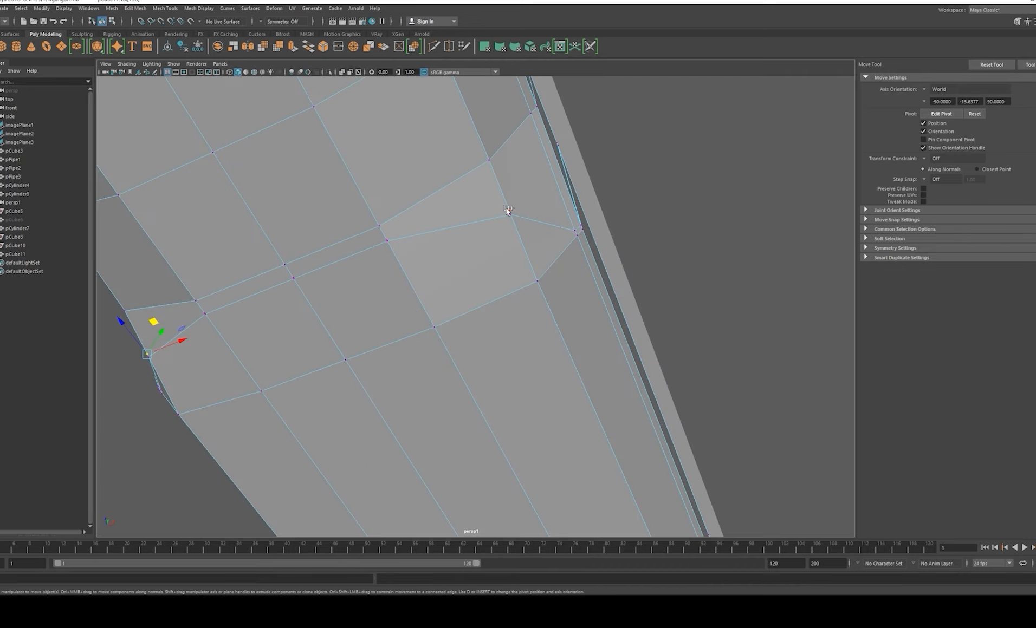
{"action": "left_click_drag", "start_coordinate": [501, 211], "coordinate": [590, 267], "text": "alt"}
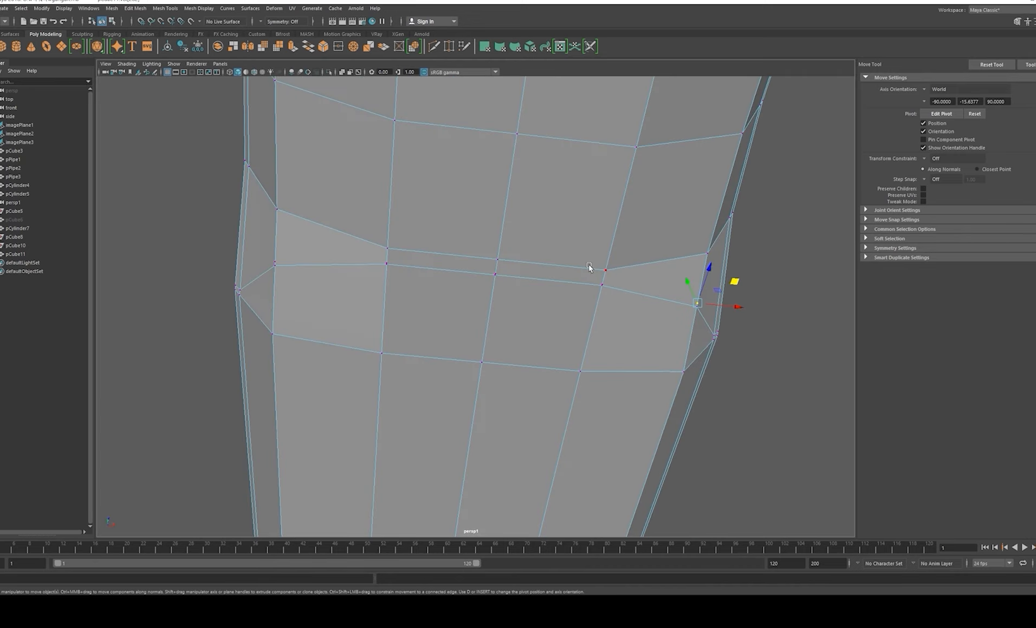
{"action": "right_click_drag", "start_coordinate": [508, 272], "coordinate": [557, 282], "text": "alt"}
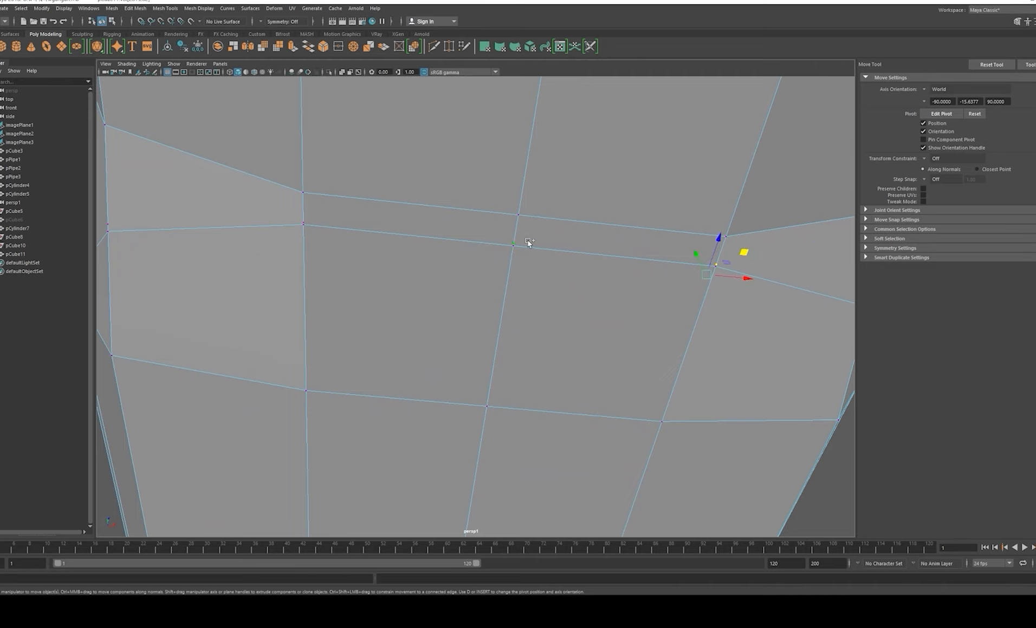
{"action": "left_click_drag", "start_coordinate": [528, 243], "coordinate": [555, 294], "text": "alt"}
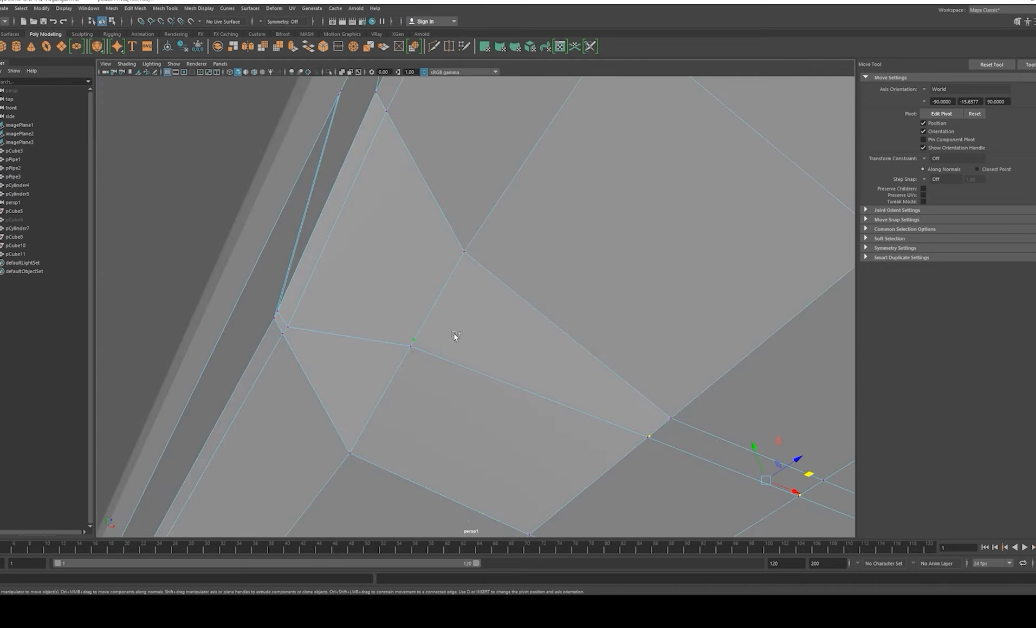
{"action": "key", "text": "ctrl+z"}
{"action": "right_click_drag", "start_coordinate": [454, 333], "coordinate": [616, 264]}
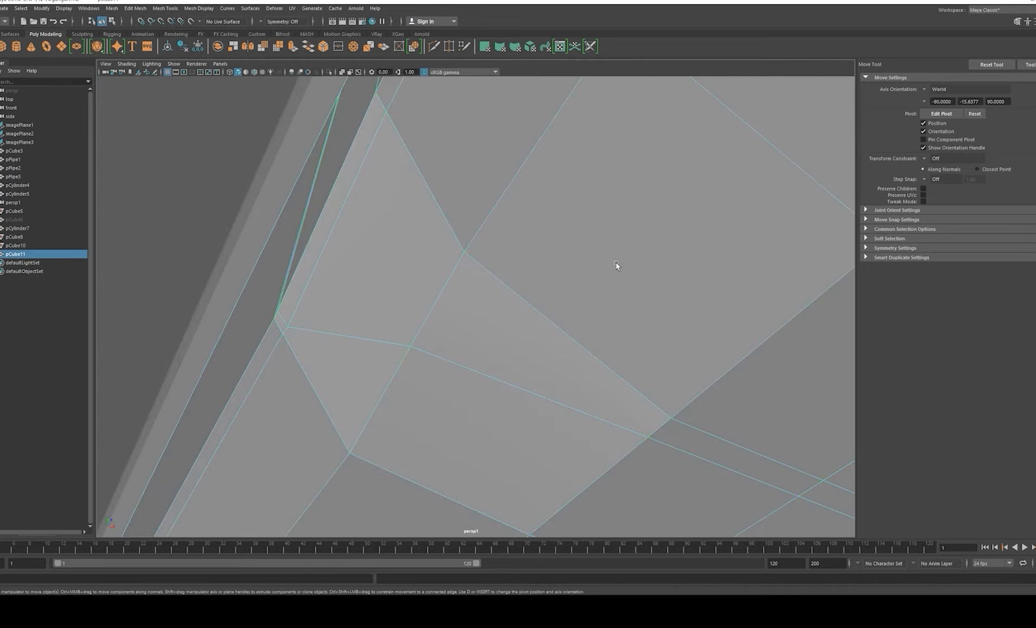
Step: Check the merged frame in the smoothed preview along its grip and underside, and restore the unsmoothed display
{"action": "left_click_drag", "start_coordinate": [616, 265], "coordinate": [539, 272], "text": "alt"}
{"action": "left_click_drag", "start_coordinate": [711, 359], "coordinate": [506, 342], "text": "alt"}
{"action": "key", "text": "3"}
{"action": "left_click_drag", "start_coordinate": [558, 298], "coordinate": [513, 341], "text": "alt"}
{"action": "left_click", "coordinate": [545, 383]}
{"action": "left_click", "coordinate": [507, 332]}
{"action": "key", "text": "1"}
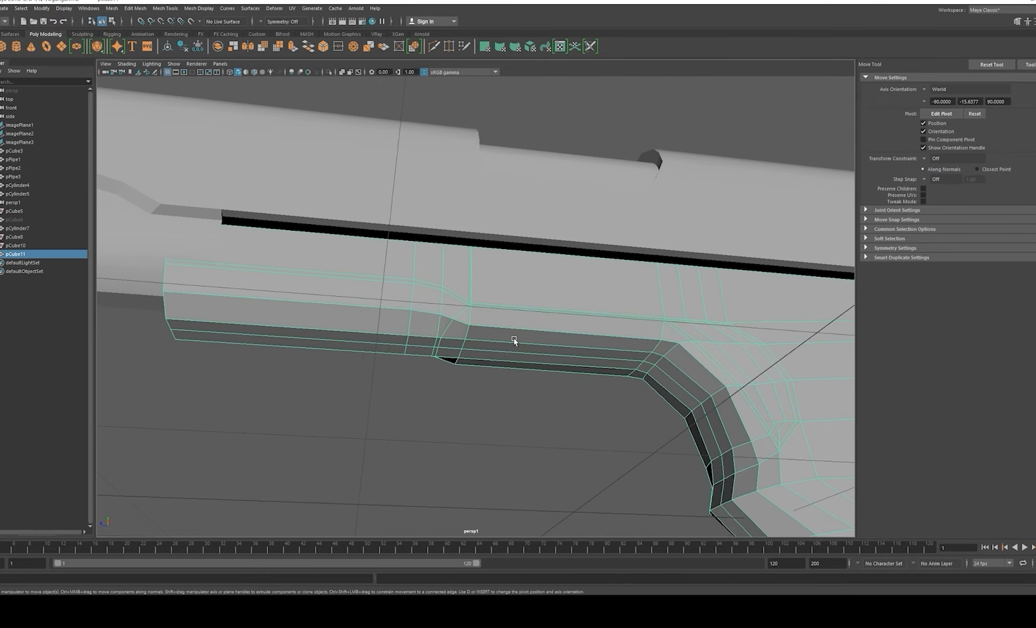
Step: Select the lengthwise edge loops along the frame's underside and inspect them in front of the trigger opening
{"action": "key", "text": "F10"}
{"action": "double_click", "coordinate": [473, 353]}
{"action": "scroll", "coordinate": [485, 349], "scroll_direction": "down", "scroll_amount": 4}
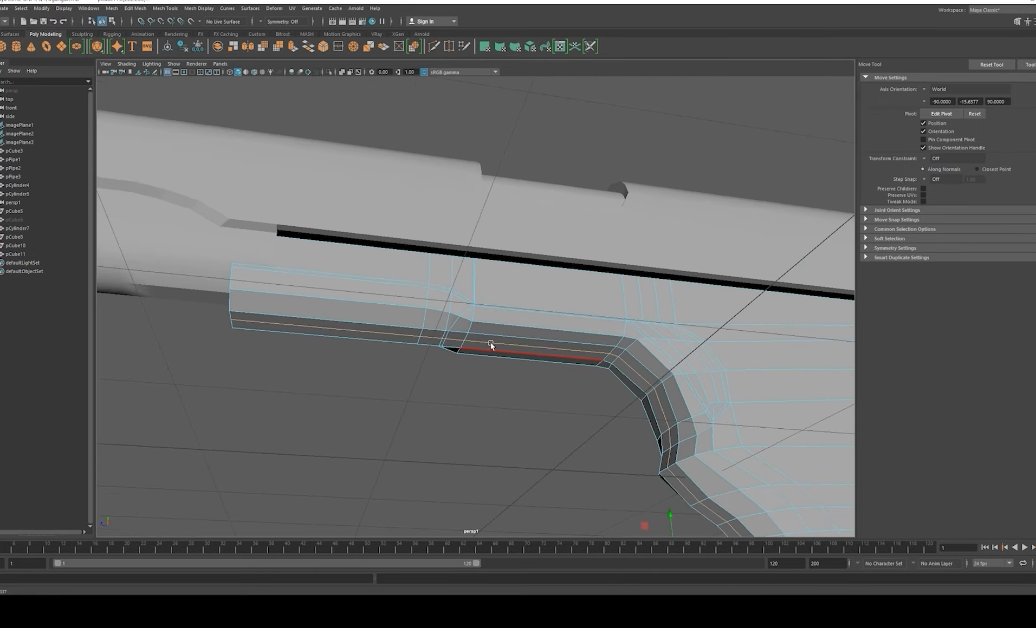
{"action": "middle_click_drag", "start_coordinate": [491, 347], "coordinate": [527, 266], "text": "alt"}
{"action": "left_click_drag", "start_coordinate": [527, 266], "coordinate": [490, 281], "text": "alt"}
{"action": "key", "text": "F8"}
{"action": "double_click", "coordinate": [478, 262]}
{"action": "double_click", "coordinate": [503, 263], "text": "shift"}
{"action": "left_click_drag", "start_coordinate": [532, 311], "coordinate": [516, 382], "text": "alt"}
{"action": "key", "text": "r"}
{"action": "left_click_drag", "start_coordinate": [515, 337], "coordinate": [527, 303], "text": "alt"}
{"action": "right_click_drag", "start_coordinate": [528, 303], "coordinate": [715, 332], "text": "alt"}
{"action": "mouse_move", "coordinate": [478, 330]}
{"action": "left_mouse_down", "text": "alt"}
{"action": "mouse_move", "coordinate": [506, 346]}
{"action": "mouse_move", "coordinate": [476, 349]}
{"action": "left_mouse_up", "text": "alt"}
Step: Select the edges outlining the frame's front end in wireframe, and bevel them with fraction 0.1 and 2 segments
{"action": "right_click_drag", "start_coordinate": [461, 354], "coordinate": [457, 325]}
{"action": "left_click", "coordinate": [409, 356]}
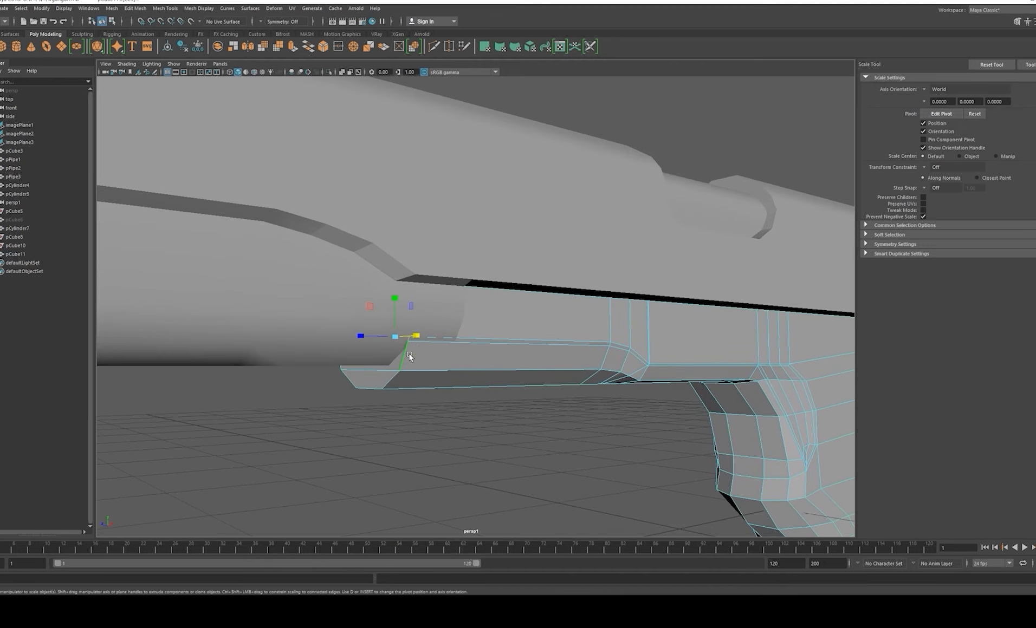
{"action": "key", "text": "4"}
{"action": "left_click_drag", "start_coordinate": [415, 328], "coordinate": [428, 338], "text": "alt"}
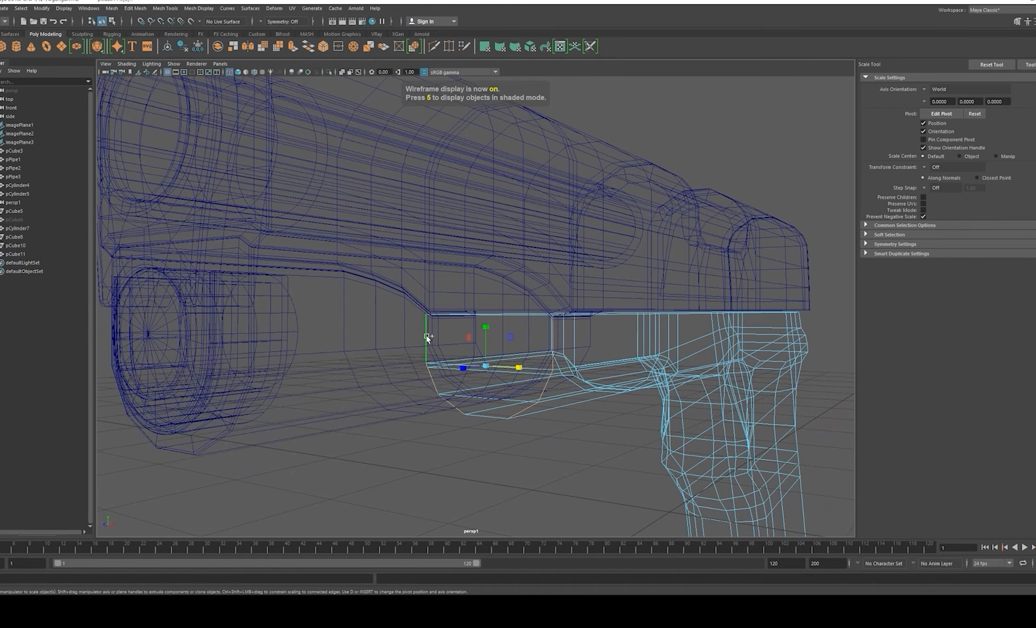
{"action": "left_click_drag", "start_coordinate": [483, 422], "coordinate": [497, 381], "text": "alt"}
{"action": "key", "text": "ctrl+b"}
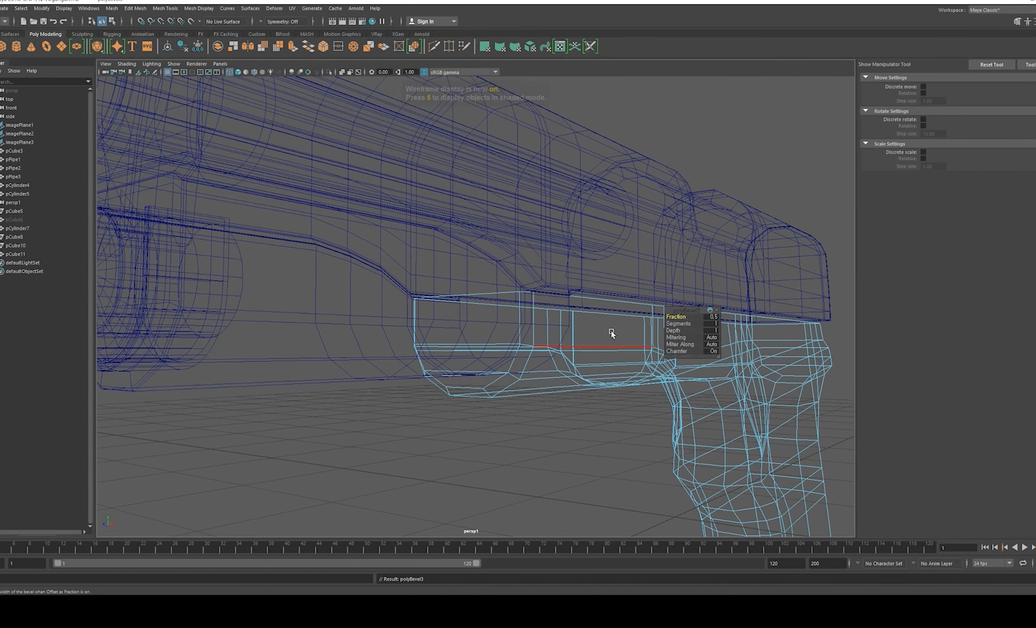
{"action": "left_click_drag", "start_coordinate": [670, 317], "coordinate": [669, 318]}
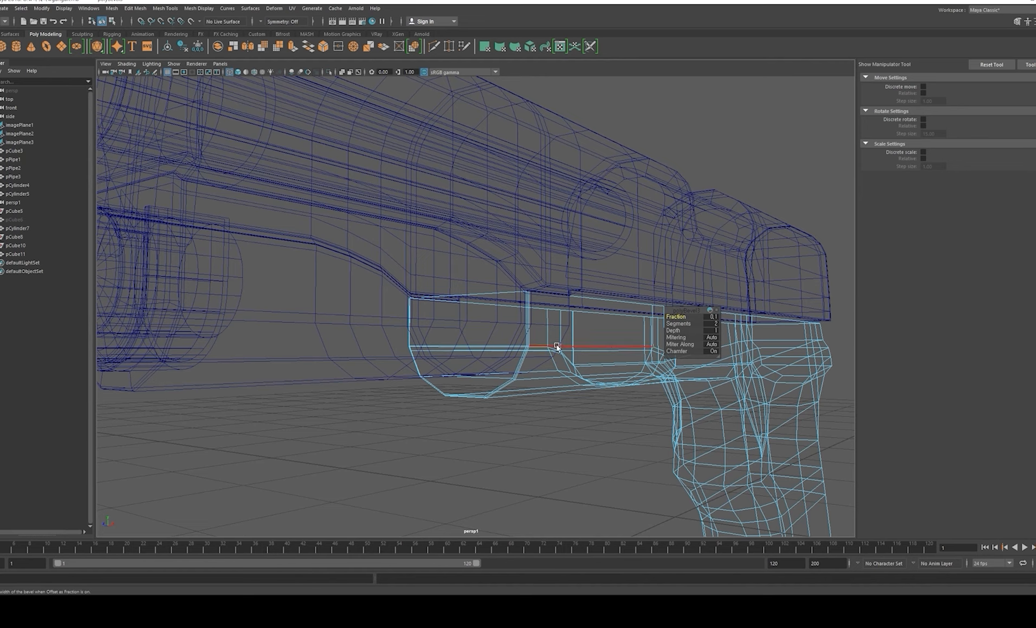
{"action": "key", "text": "5"}
{"action": "key", "text": "q"}
Step: Select the whole frame object, set its Translate X to 0, and check its alignment under the slide
{"action": "mouse_move", "coordinate": [611, 326]}
{"action": "left_mouse_down", "text": "alt"}
{"action": "mouse_move", "coordinate": [429, 343]}
{"action": "mouse_move", "coordinate": [486, 349]}
{"action": "mouse_move", "coordinate": [501, 337]}
{"action": "left_mouse_up", "text": "alt"}
{"action": "right_click_drag", "start_coordinate": [654, 333], "coordinate": [536, 303], "text": "alt"}
{"action": "left_click_drag", "start_coordinate": [536, 303], "coordinate": [651, 306], "text": "alt"}
{"action": "key", "text": "ctrl+z"}
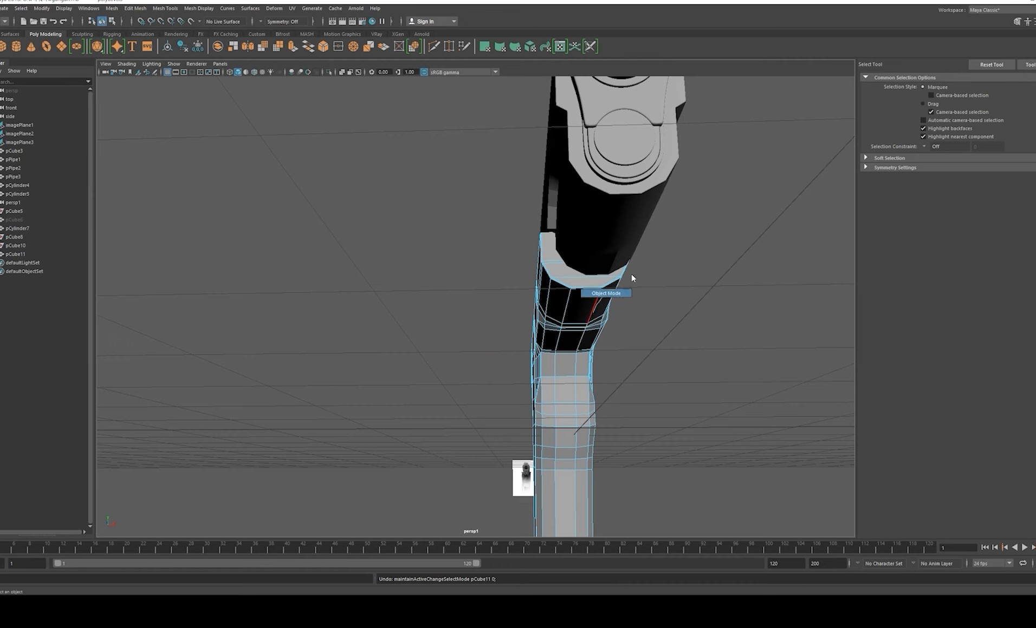
{"action": "right_click_drag", "start_coordinate": [632, 275], "coordinate": [636, 275]}
{"action": "key", "text": "ctrl+a"}
{"action": "key", "text": "ctrl+a"}
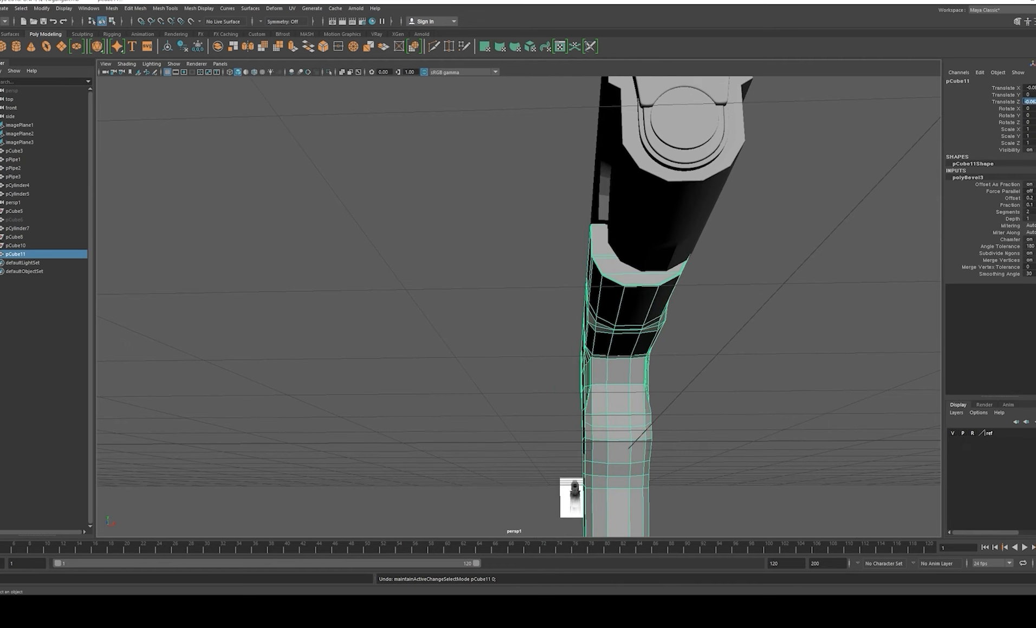
{"action": "type", "text": "0"}
{"action": "key", "text": "Return"}
{"action": "left_click_drag", "start_coordinate": [666, 217], "coordinate": [650, 238], "text": "alt"}
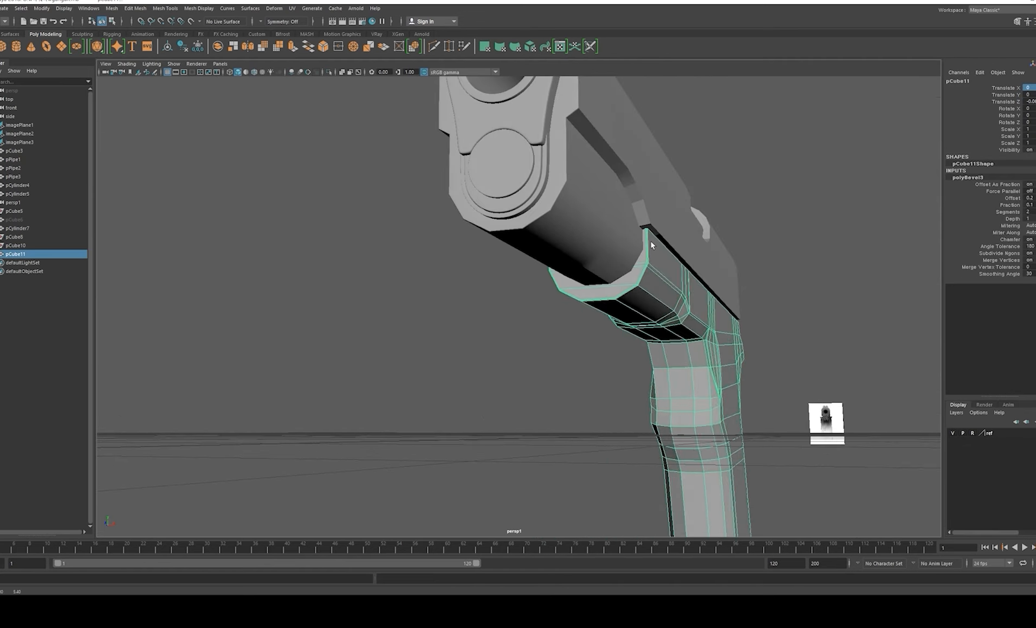
{"action": "left_click", "coordinate": [657, 283]}
{"action": "left_click_drag", "start_coordinate": [658, 283], "coordinate": [615, 333], "text": "alt"}
Step: In the side view, try inserting a lengthwise edge loop just above the frame's existing lower side edges
{"action": "key", "text": "space"}
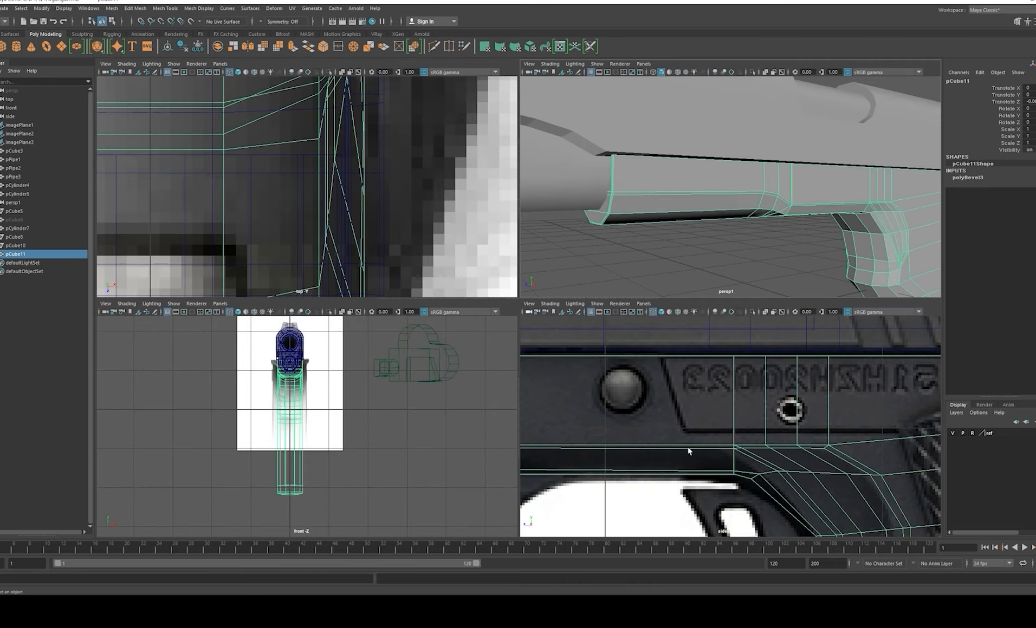
{"action": "key", "text": "space"}
{"action": "scroll", "coordinate": [699, 446], "scroll_direction": "down", "scroll_amount": 10}
{"action": "middle_click_drag", "start_coordinate": [625, 427], "coordinate": [645, 426], "text": "alt"}
{"action": "scroll", "coordinate": [596, 420], "scroll_direction": "up", "scroll_amount": 5}
{"action": "middle_click_drag", "start_coordinate": [535, 412], "coordinate": [726, 391], "text": "alt"}
{"action": "scroll", "coordinate": [767, 446], "scroll_direction": "up", "scroll_amount": 7}
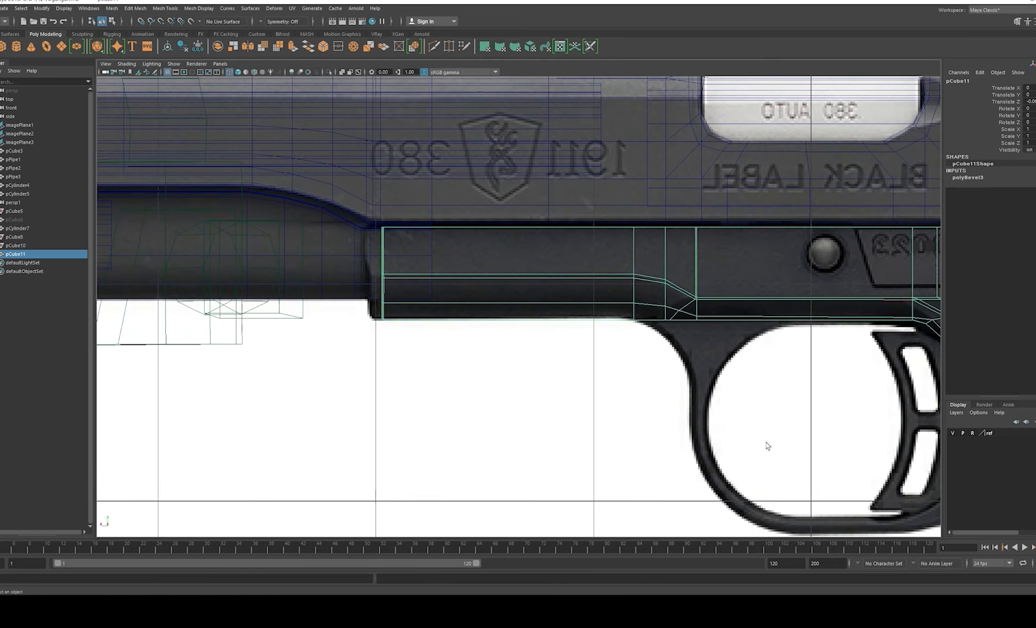
{"action": "middle_click_drag", "start_coordinate": [797, 407], "coordinate": [701, 468], "text": "alt"}
{"action": "scroll", "coordinate": [615, 368], "scroll_direction": "up", "scroll_amount": 2}
{"action": "key", "text": "ctrl+shift+x"}
{"action": "left_click", "coordinate": [575, 327], "text": "ctrl"}
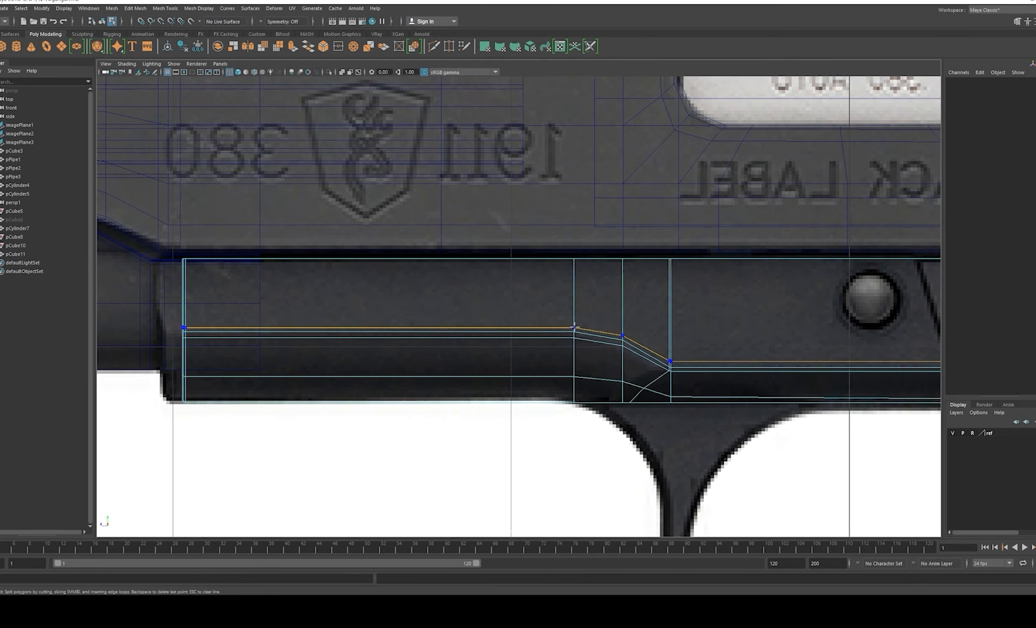
Step: Try inserting a vertical edge loop behind the trigger opening that continues down the front of the grip
{"action": "scroll", "coordinate": [691, 387], "scroll_direction": "down", "scroll_amount": 8}
{"action": "scroll", "coordinate": [633, 376], "scroll_direction": "up", "scroll_amount": 6}
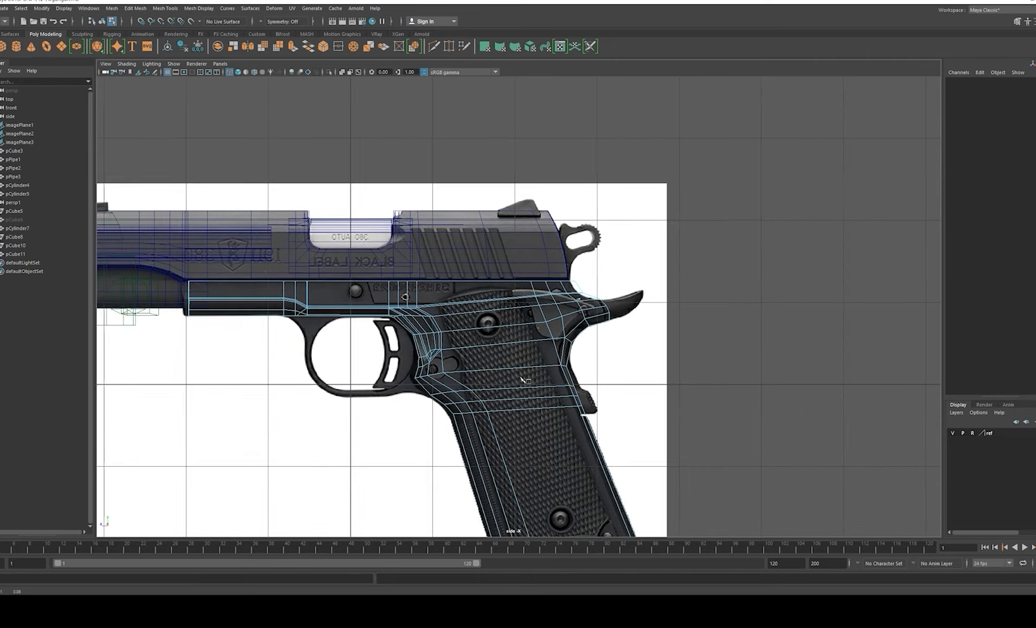
{"action": "left_click", "coordinate": [756, 357]}
{"action": "middle_click_drag", "start_coordinate": [699, 382], "coordinate": [626, 395], "text": "alt"}
{"action": "scroll", "coordinate": [626, 395], "scroll_direction": "up", "scroll_amount": 1}
{"action": "scroll", "coordinate": [577, 352], "scroll_direction": "up", "scroll_amount": 1}
{"action": "middle_click_drag", "start_coordinate": [483, 357], "coordinate": [609, 303], "text": "alt"}
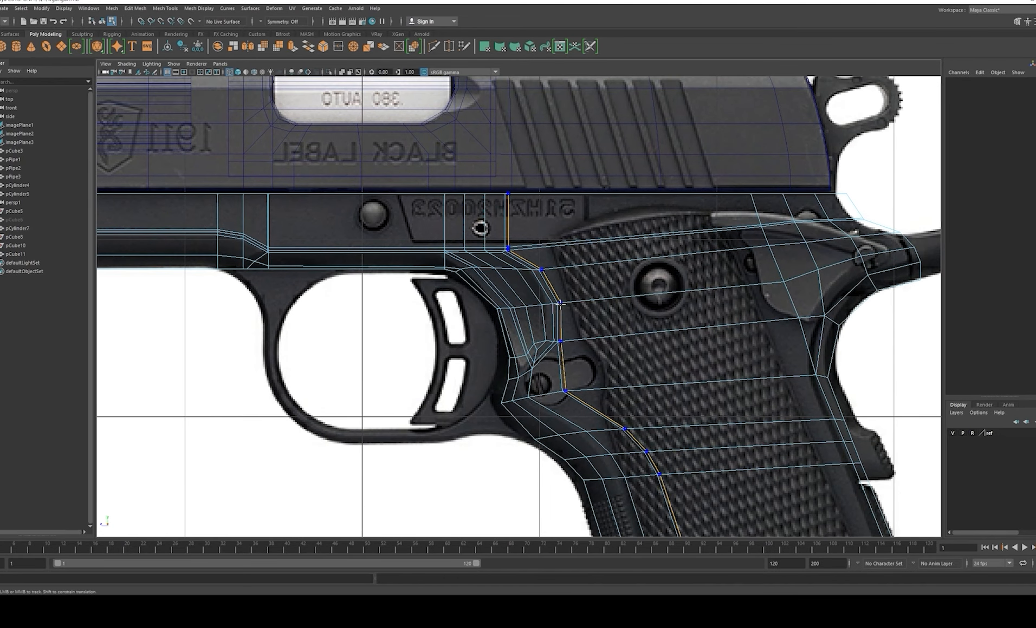
{"action": "scroll", "coordinate": [561, 279], "scroll_direction": "up", "scroll_amount": 10}
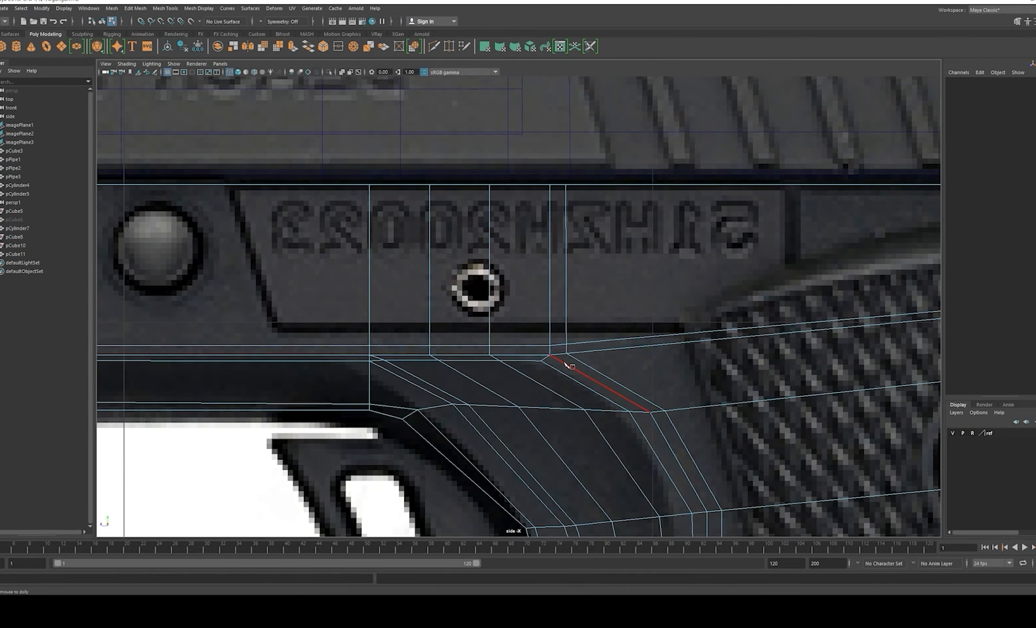
Step: Examine the loop crossing above the grip's front corner, and undo the trial edge loops
{"action": "scroll", "coordinate": [565, 364], "scroll_direction": "down", "scroll_amount": 15}
{"action": "scroll", "coordinate": [779, 425], "scroll_direction": "up", "scroll_amount": 8}
{"action": "middle_click_drag", "start_coordinate": [644, 381], "coordinate": [656, 381], "text": "alt"}
{"action": "middle_click_drag", "start_coordinate": [471, 362], "coordinate": [432, 347], "text": "alt"}
{"action": "scroll", "coordinate": [433, 346], "scroll_direction": "up", "scroll_amount": 3}
{"action": "middle_click_drag", "start_coordinate": [531, 337], "coordinate": [415, 262], "text": "alt"}
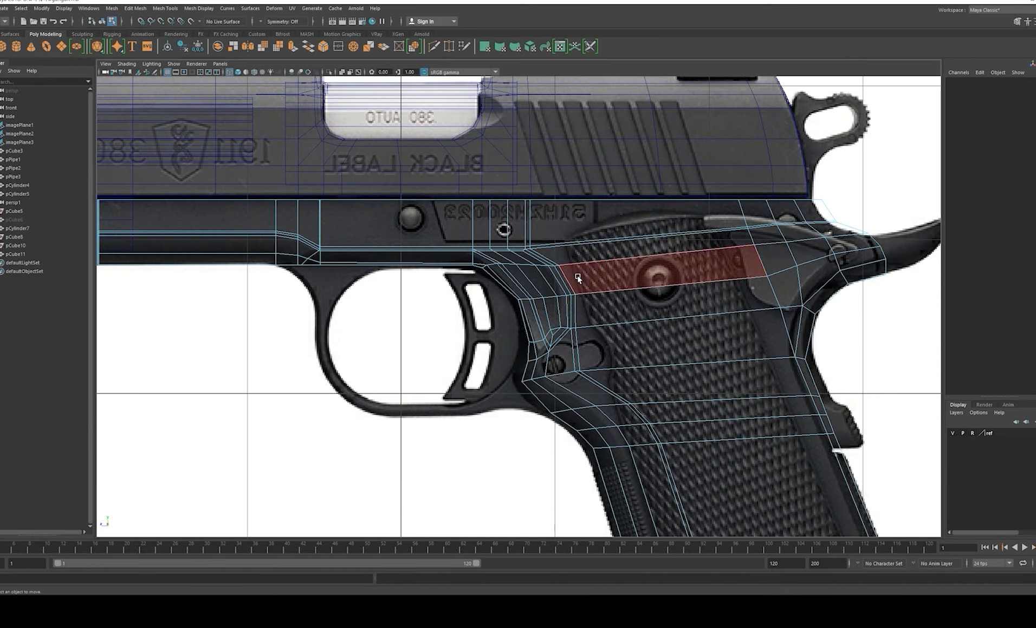
{"action": "scroll", "coordinate": [554, 290], "scroll_direction": "up", "scroll_amount": 6}
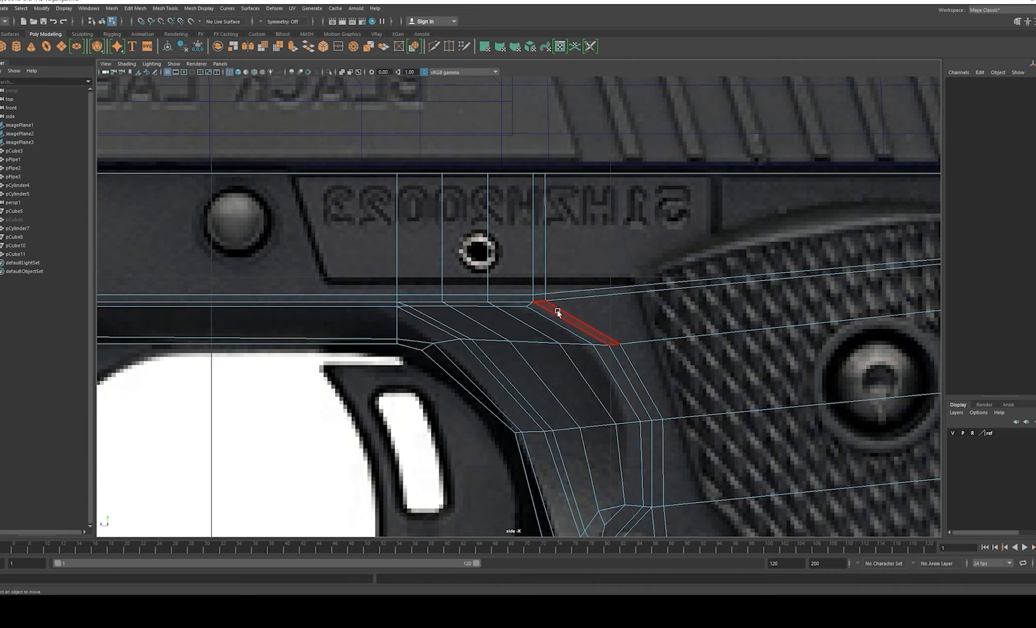
{"action": "right_click_drag", "start_coordinate": [577, 347], "coordinate": [655, 401], "text": "alt"}
{"action": "key", "text": "g"}
{"action": "key", "text": "ctrl+z"}
{"action": "key", "text": "ctrl+z"}
{"action": "key", "text": "w"}
Step: Move the frame aside to reveal the reference image in the side view, and undo the move
{"action": "scroll", "coordinate": [801, 255], "scroll_direction": "down", "scroll_amount": 10}
{"action": "scroll", "coordinate": [680, 332], "scroll_direction": "up", "scroll_amount": 8}
{"action": "middle_click_drag", "start_coordinate": [680, 332], "coordinate": [760, 368], "text": "alt"}
{"action": "scroll", "coordinate": [705, 369], "scroll_direction": "up", "scroll_amount": 3}
{"action": "middle_click_drag", "start_coordinate": [623, 370], "coordinate": [457, 287], "text": "alt"}
{"action": "scroll", "coordinate": [657, 289], "scroll_direction": "down", "scroll_amount": 4}
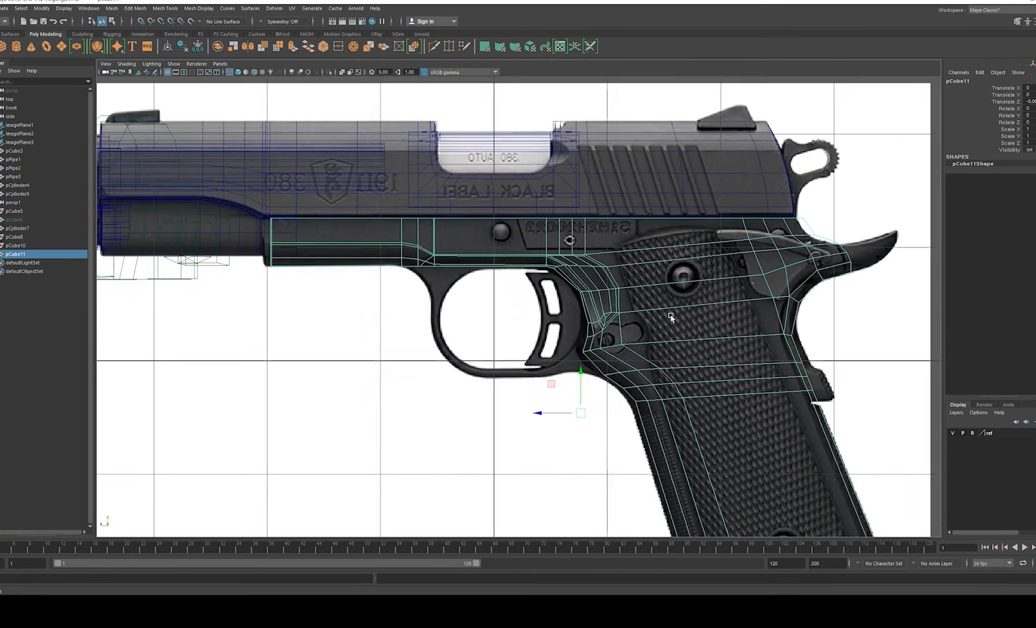
{"action": "left_click_drag", "start_coordinate": [542, 367], "coordinate": [864, 340]}
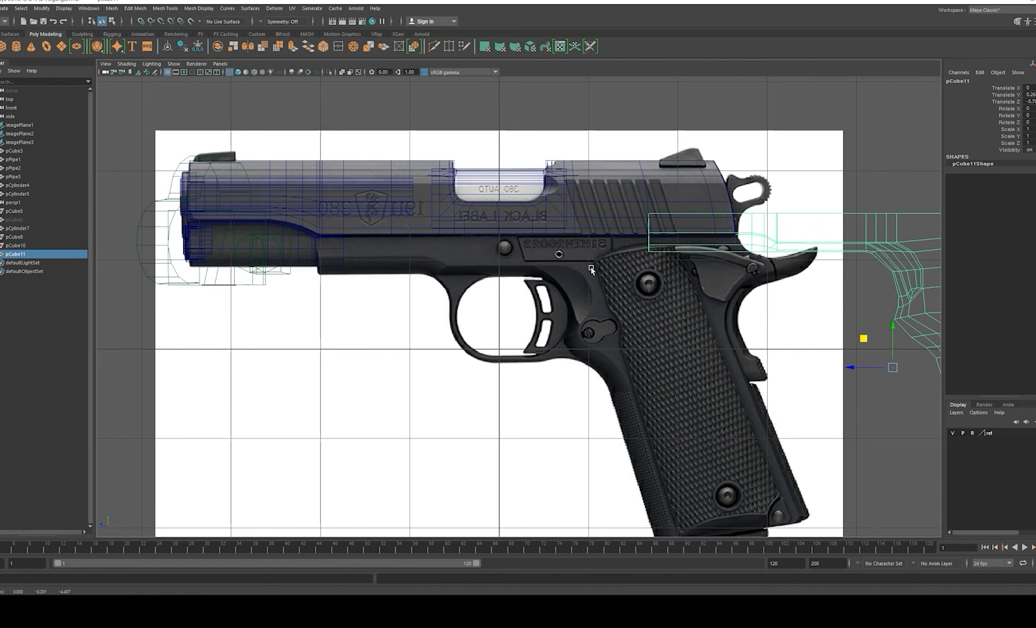
{"action": "middle_click_drag", "start_coordinate": [646, 439], "coordinate": [647, 460], "text": "alt"}
{"action": "key", "text": "ctrl+z"}
{"action": "scroll", "coordinate": [541, 277], "scroll_direction": "up", "scroll_amount": 5}
{"action": "middle_click_drag", "start_coordinate": [638, 334], "coordinate": [614, 340], "text": "alt"}
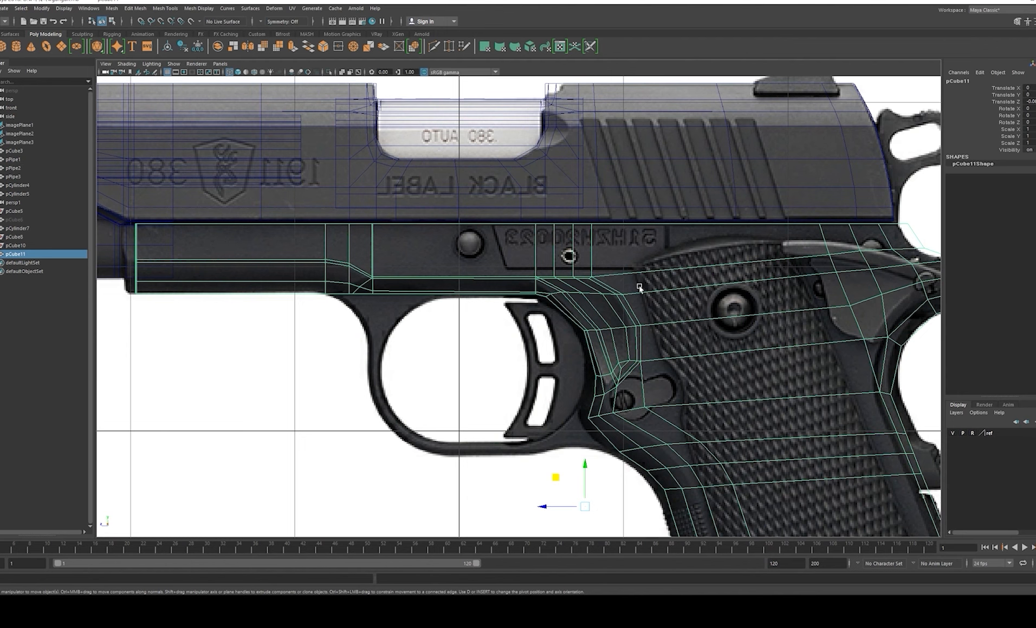
Step: Insert a lengthwise edge loop above the frame's lower side edges and a vertical loop down the grip's front
{"action": "key", "text": "ctrl+shift+x"}
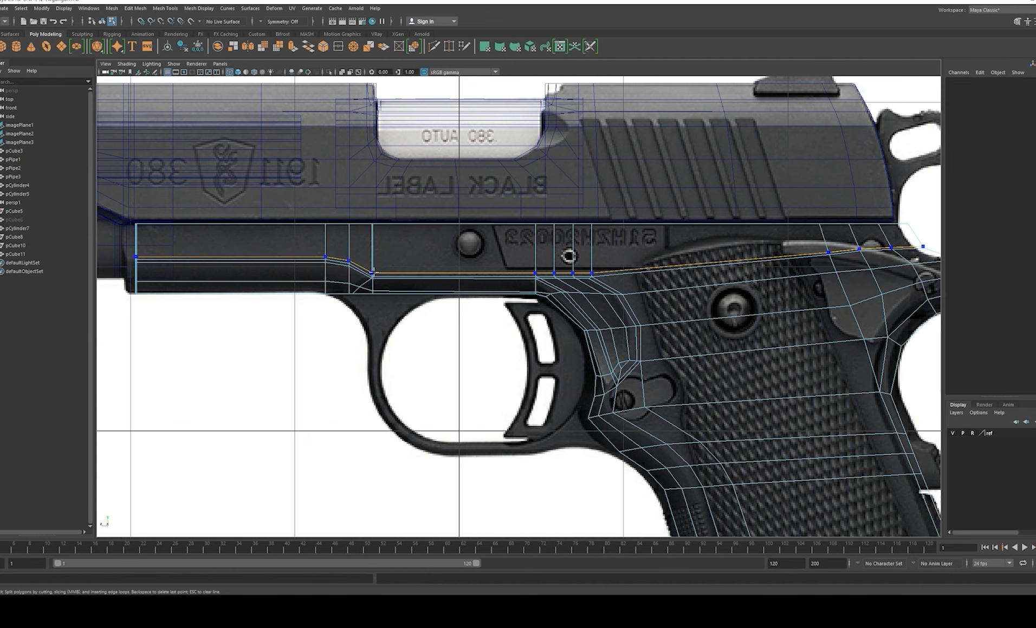
{"action": "left_click", "coordinate": [372, 272], "text": "ctrl"}
{"action": "scroll", "coordinate": [665, 309], "scroll_direction": "up", "scroll_amount": 2}
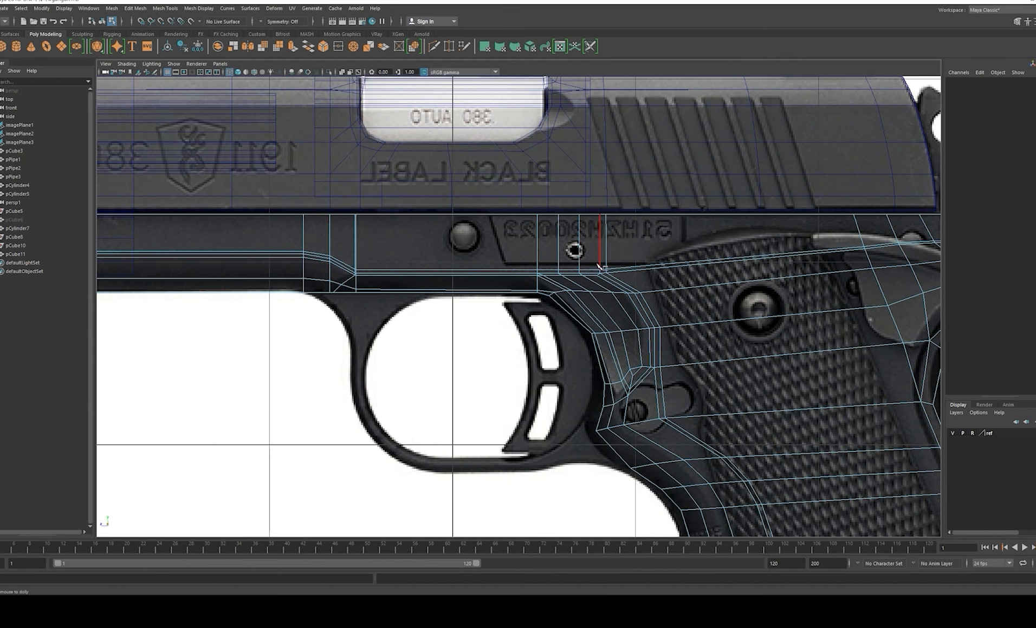
{"action": "scroll", "coordinate": [637, 287], "scroll_direction": "up", "scroll_amount": 6}
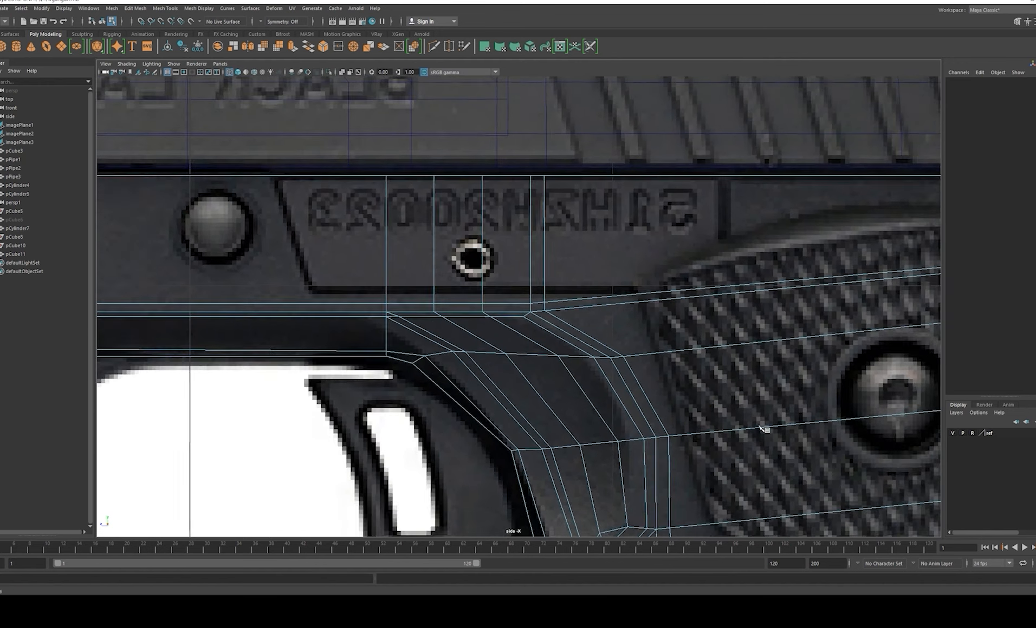
Step: Cut a diagonal edge at the loop crossing behind the trigger opening, joining the new loops' intersection to the neighbouring corner
{"action": "left_click", "coordinate": [548, 301]}
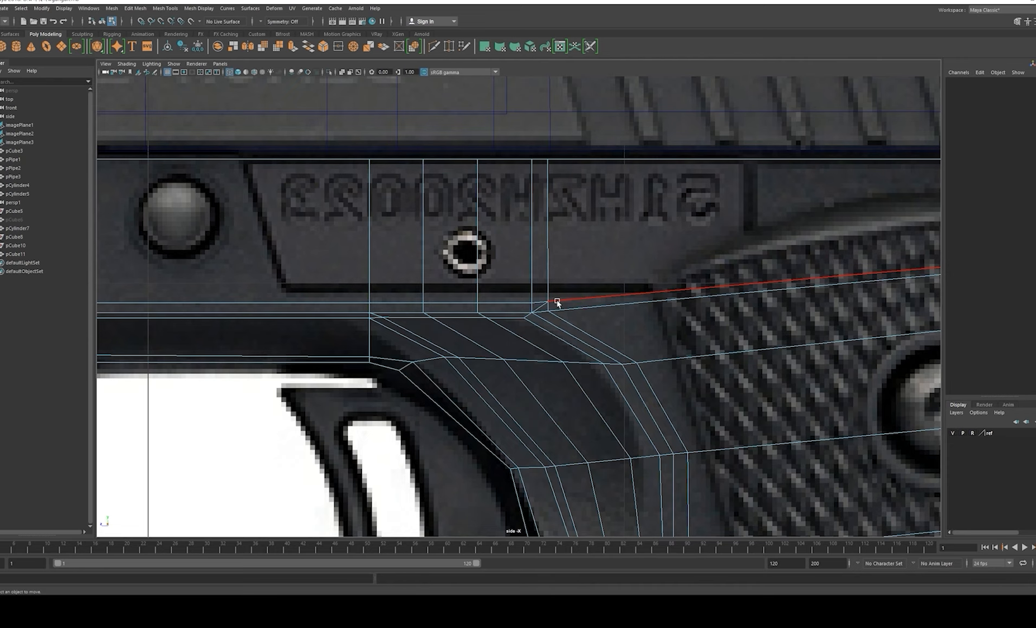
{"action": "scroll", "coordinate": [556, 279], "scroll_direction": "up", "scroll_amount": 2}
{"action": "middle_click_drag", "start_coordinate": [569, 305], "coordinate": [564, 335], "text": "alt"}
{"action": "left_click", "coordinate": [553, 276]}
Step: Delete the redundant vertical support edge running from the diagonal cut up to the frame's upper edge
{"action": "key", "text": "q"}
{"action": "middle_click_drag", "start_coordinate": [597, 325], "coordinate": [499, 322], "text": "alt"}
{"action": "scroll", "coordinate": [505, 329], "scroll_direction": "up", "scroll_amount": 2}
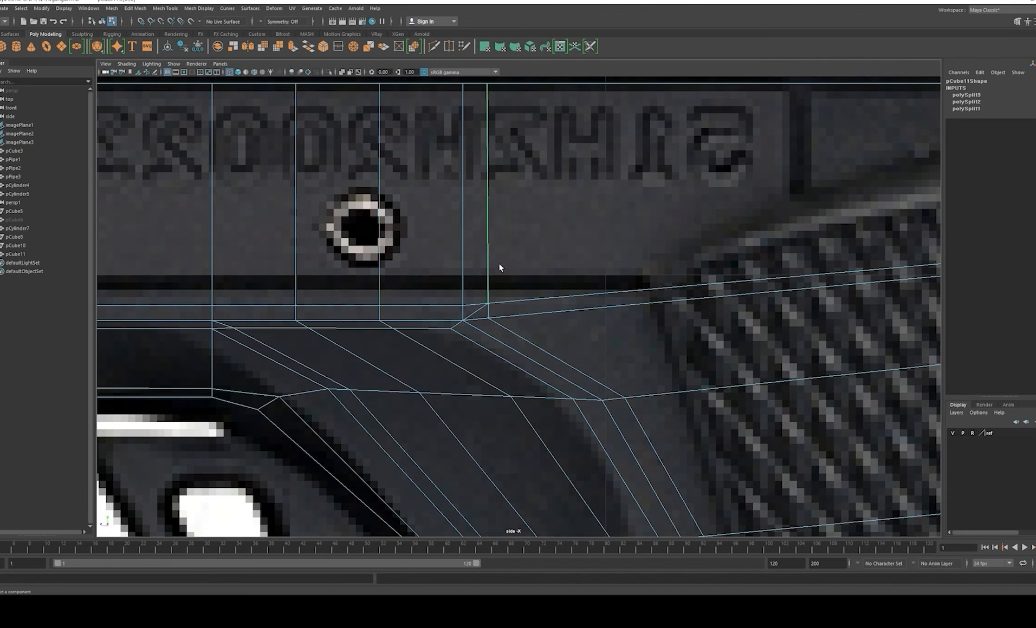
{"action": "key", "text": "Delete"}
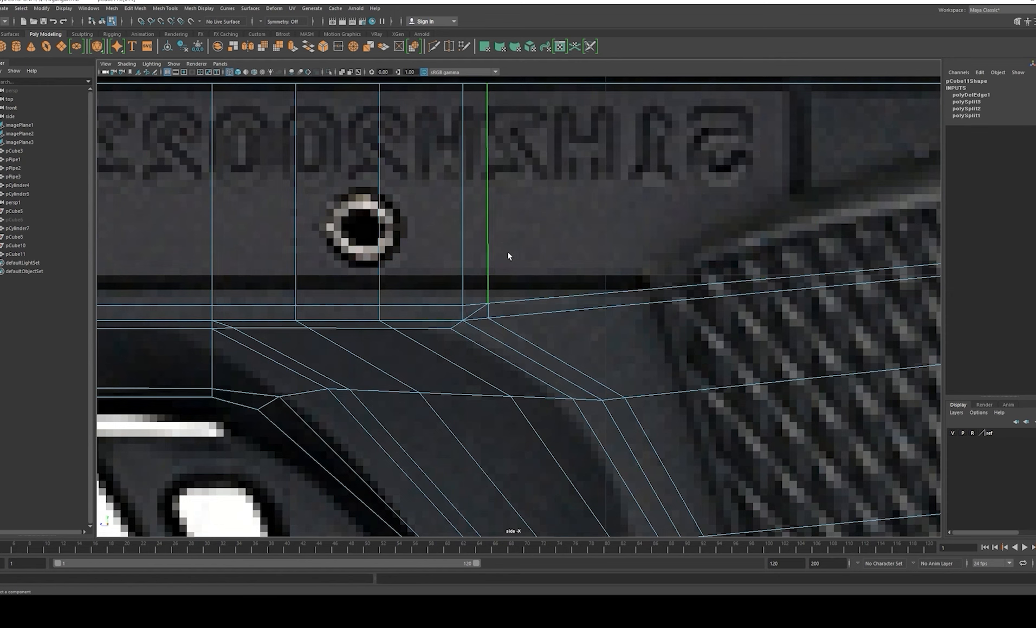
{"action": "key", "text": "Delete"}
{"action": "scroll", "coordinate": [514, 237], "scroll_direction": "up", "scroll_amount": 3}
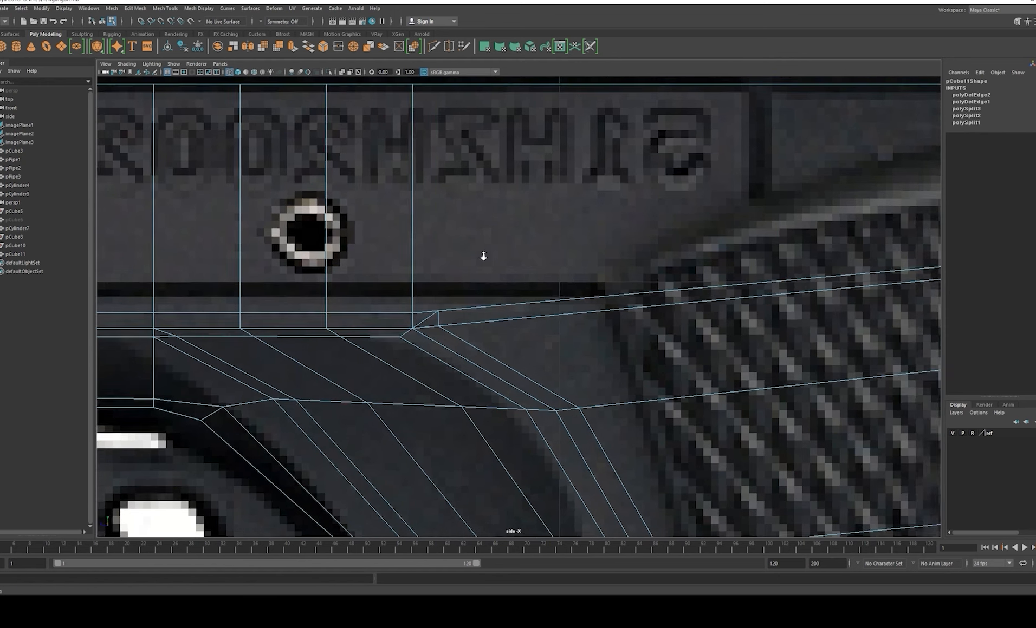
Step: Undo the recent support edge deletions around the loop crossing behind the trigger opening
{"action": "scroll", "coordinate": [410, 304], "scroll_direction": "down", "scroll_amount": 3}
{"action": "scroll", "coordinate": [438, 293], "scroll_direction": "up", "scroll_amount": 3}
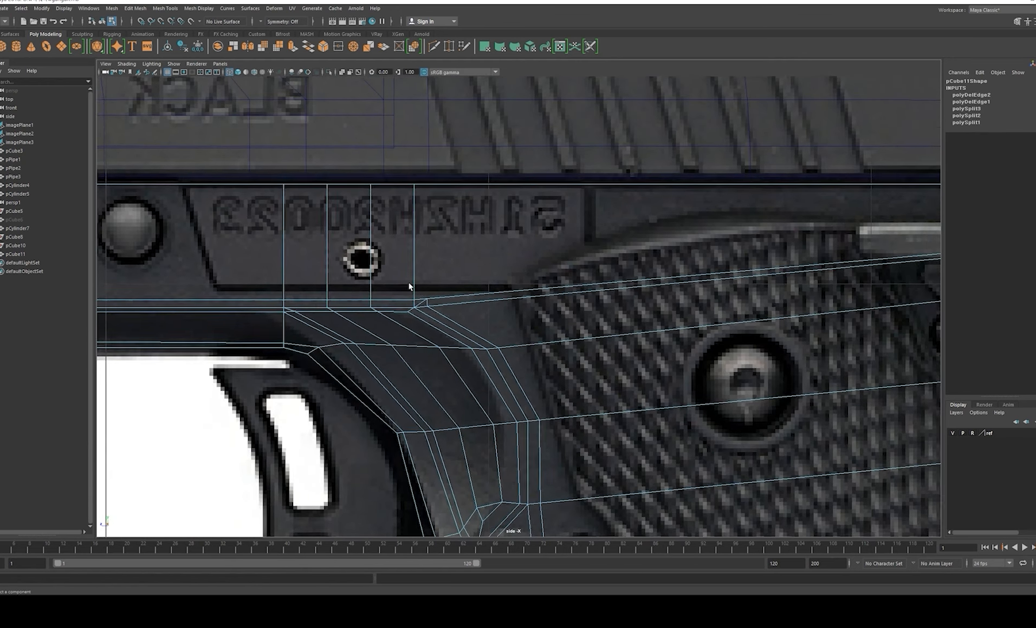
{"action": "key", "text": "ctrl+z"}
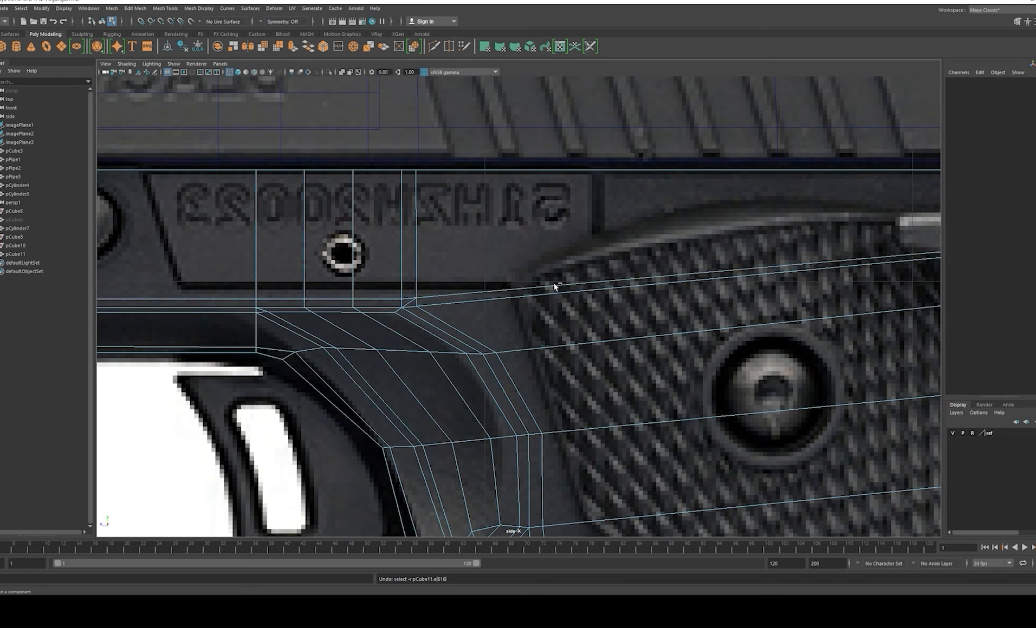
{"action": "middle_click_drag", "start_coordinate": [714, 283], "coordinate": [537, 250], "text": "alt"}
{"action": "double_click", "coordinate": [465, 276]}
{"action": "scroll", "coordinate": [444, 272], "scroll_direction": "down", "scroll_amount": 8}
{"action": "scroll", "coordinate": [536, 250], "scroll_direction": "up", "scroll_amount": 5}
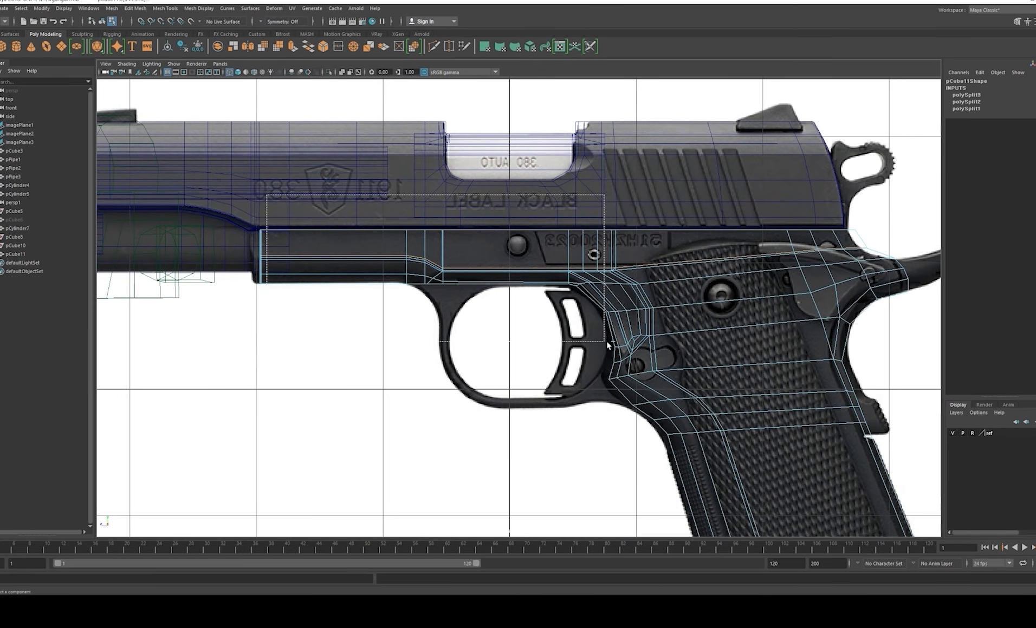
Step: Delete the rear part of the new lengthwise support loop where it runs across the side of the grip
{"action": "key", "text": "space"}
{"action": "key", "text": "space"}
{"action": "left_click_drag", "start_coordinate": [704, 182], "coordinate": [542, 255], "text": "alt"}
{"action": "middle_click_drag", "start_coordinate": [541, 255], "coordinate": [512, 246], "text": "alt"}
{"action": "scroll", "coordinate": [517, 290], "scroll_direction": "up", "scroll_amount": 3}
{"action": "left_click_drag", "start_coordinate": [507, 307], "coordinate": [508, 308], "text": "ctrl"}
{"action": "left_click_drag", "start_coordinate": [508, 307], "coordinate": [471, 304], "text": "alt"}
{"action": "right_click_drag", "start_coordinate": [632, 335], "coordinate": [515, 297], "text": "alt"}
{"action": "left_click_drag", "start_coordinate": [514, 297], "coordinate": [573, 308], "text": "alt"}
{"action": "double_click", "coordinate": [447, 306], "text": "shift"}
{"action": "key", "text": "space"}
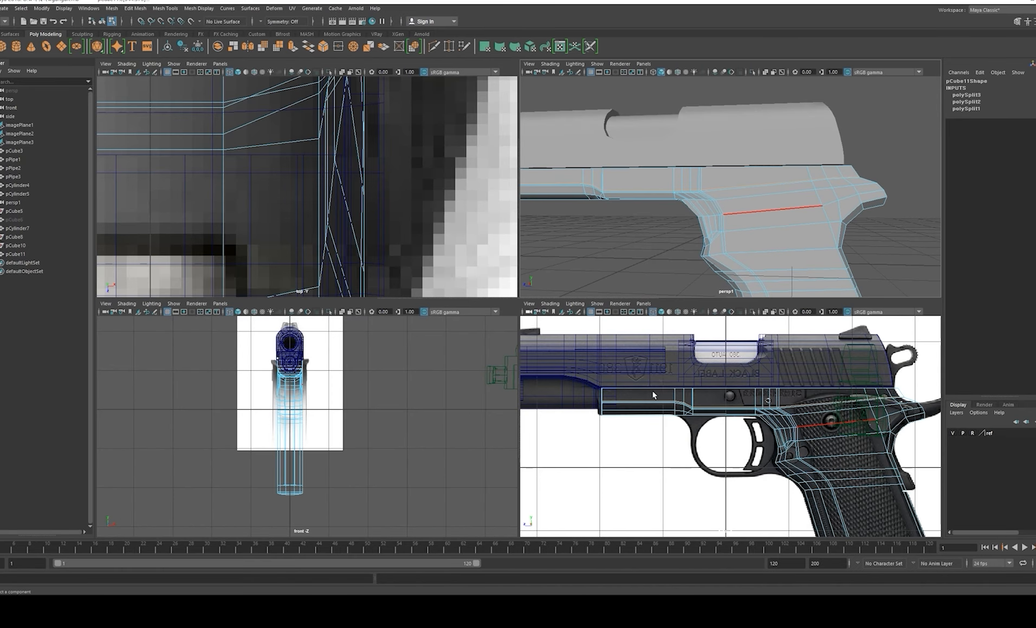
{"action": "left_click_drag", "start_coordinate": [795, 251], "coordinate": [795, 261], "text": "alt"}
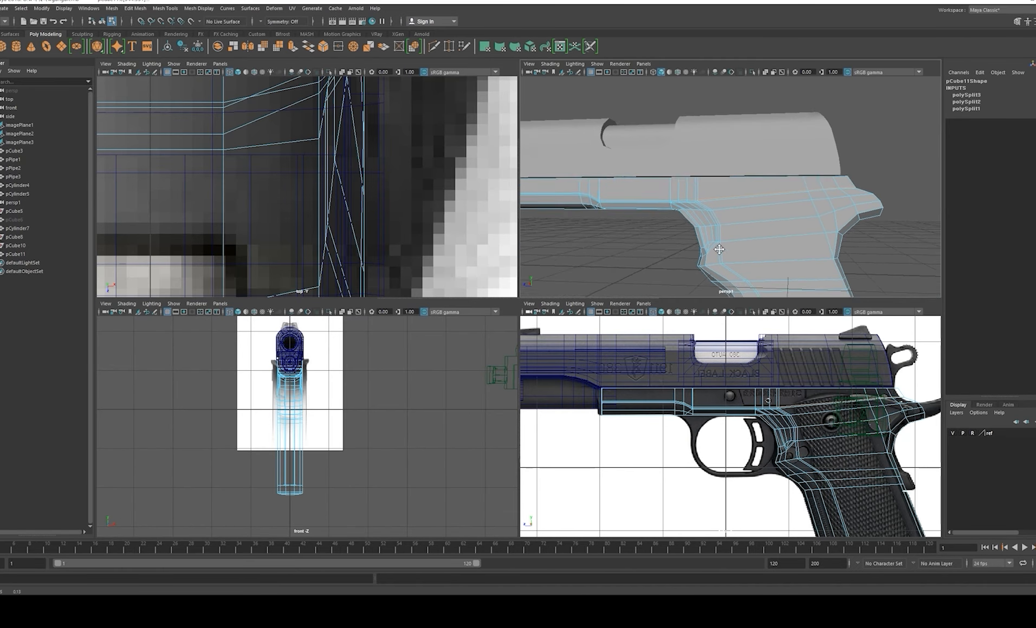
{"action": "middle_click_drag", "start_coordinate": [796, 261], "coordinate": [795, 282], "text": "alt"}
{"action": "scroll", "coordinate": [796, 282], "scroll_direction": "up", "scroll_amount": 4}
{"action": "middle_click_drag", "start_coordinate": [733, 252], "coordinate": [730, 225], "text": "alt"}
{"action": "scroll", "coordinate": [726, 239], "scroll_direction": "up", "scroll_amount": 3}
{"action": "middle_click_drag", "start_coordinate": [718, 273], "coordinate": [723, 238], "text": "alt"}
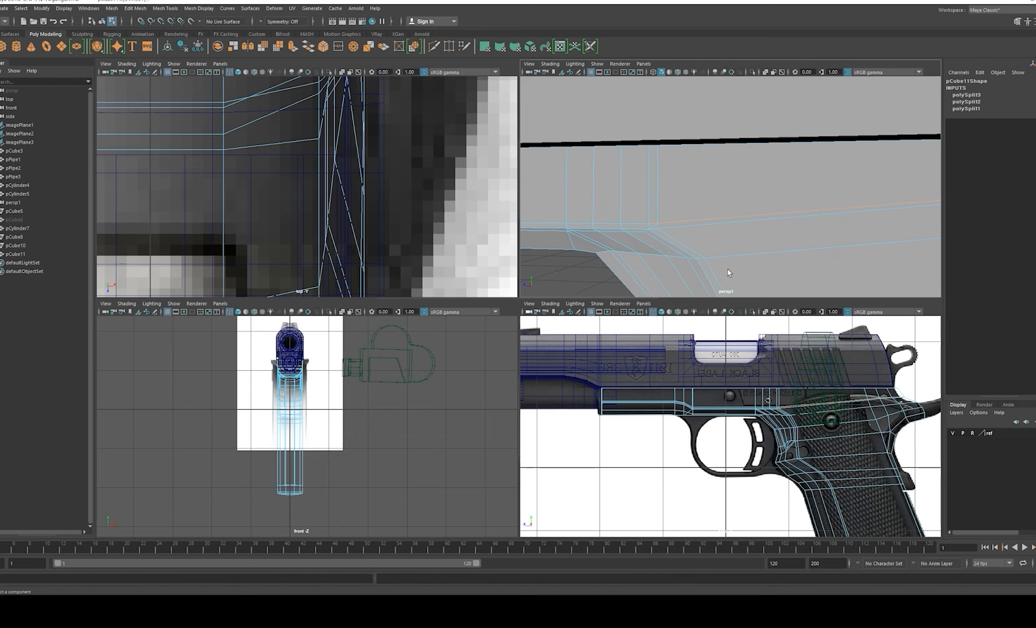
{"action": "scroll", "coordinate": [849, 466], "scroll_direction": "up", "scroll_amount": 4}
{"action": "middle_click_drag", "start_coordinate": [861, 439], "coordinate": [772, 458], "text": "alt"}
{"action": "scroll", "coordinate": [772, 455], "scroll_direction": "up", "scroll_amount": 5}
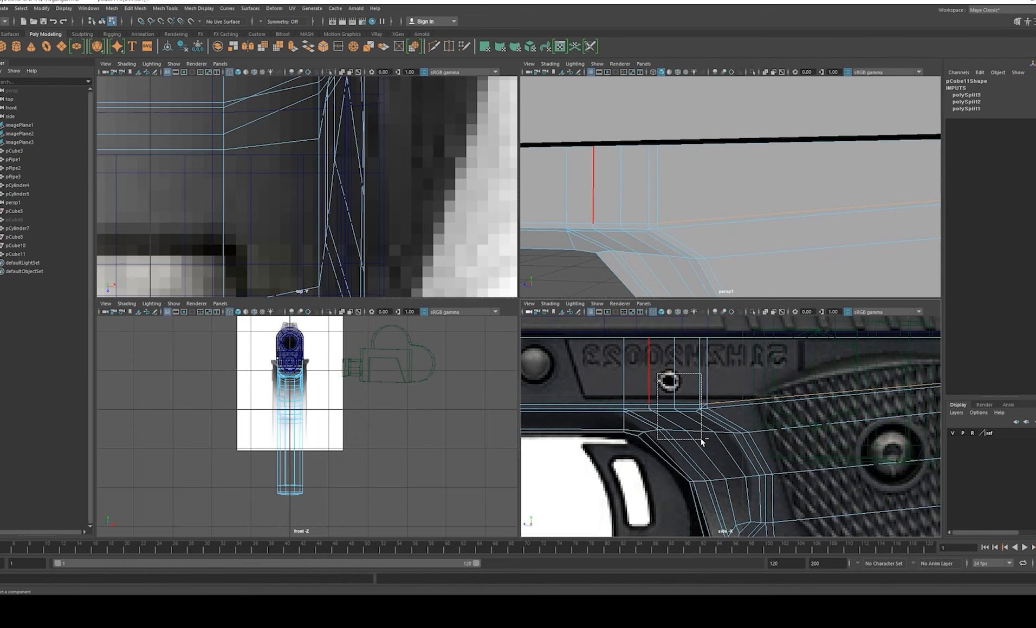
{"action": "left_click", "coordinate": [699, 437]}
{"action": "key", "text": "Delete"}
Step: Delete the surplus edges of the new vertical support loop behind the trigger opening
{"action": "middle_click_drag", "start_coordinate": [761, 247], "coordinate": [644, 217], "text": "alt"}
{"action": "left_click_drag", "start_coordinate": [673, 355], "coordinate": [698, 443]}
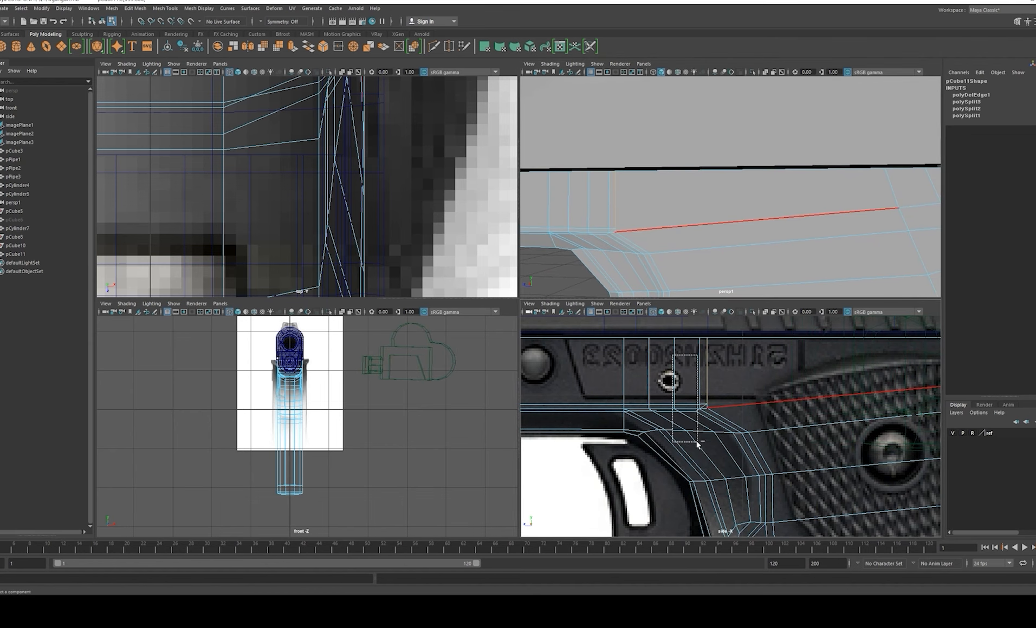
{"action": "key", "text": "Delete"}
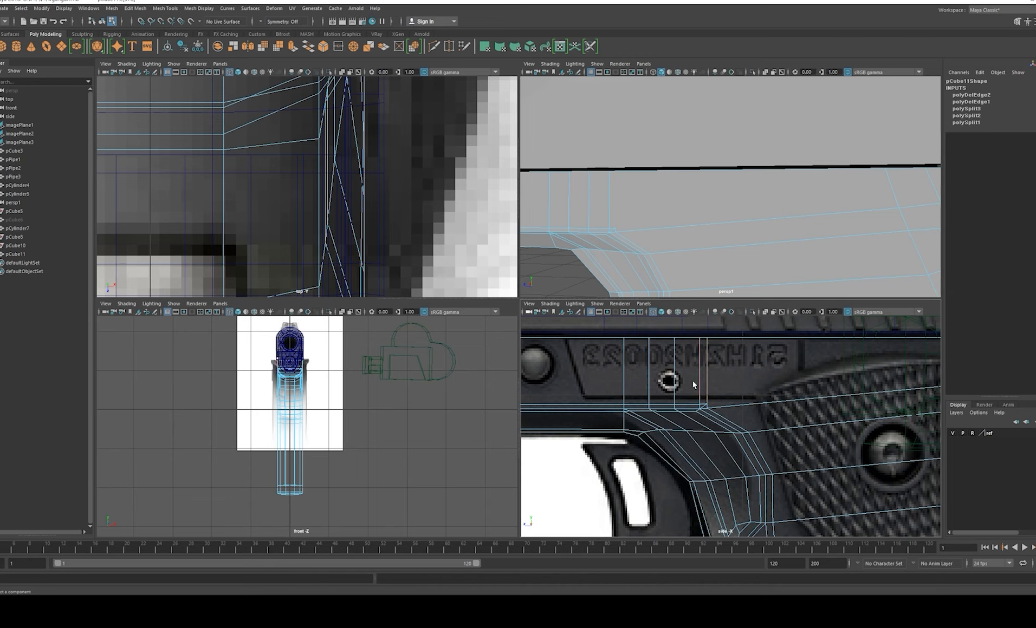
Step: Delete the vertical support edge above the loop crossing, and undo that deletion
{"action": "key", "text": "Delete"}
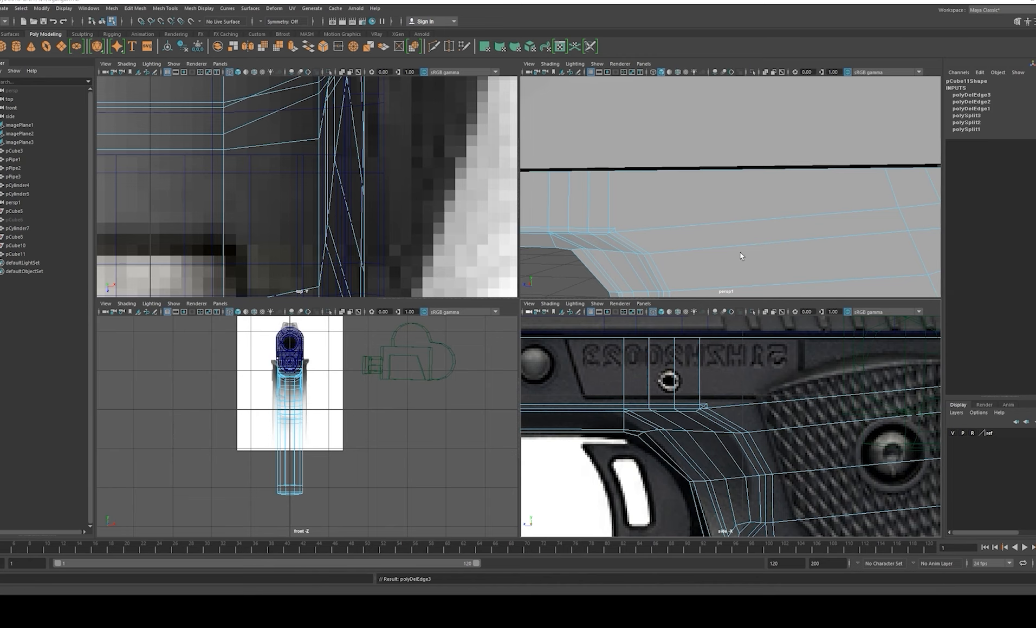
{"action": "key", "text": "space"}
{"action": "mouse_move", "coordinate": [695, 253]}
{"action": "left_mouse_down", "text": "alt"}
{"action": "mouse_move", "coordinate": [525, 287]}
{"action": "mouse_move", "coordinate": [686, 262]}
{"action": "left_mouse_up", "text": "alt"}
{"action": "key", "text": "ctrl+z"}
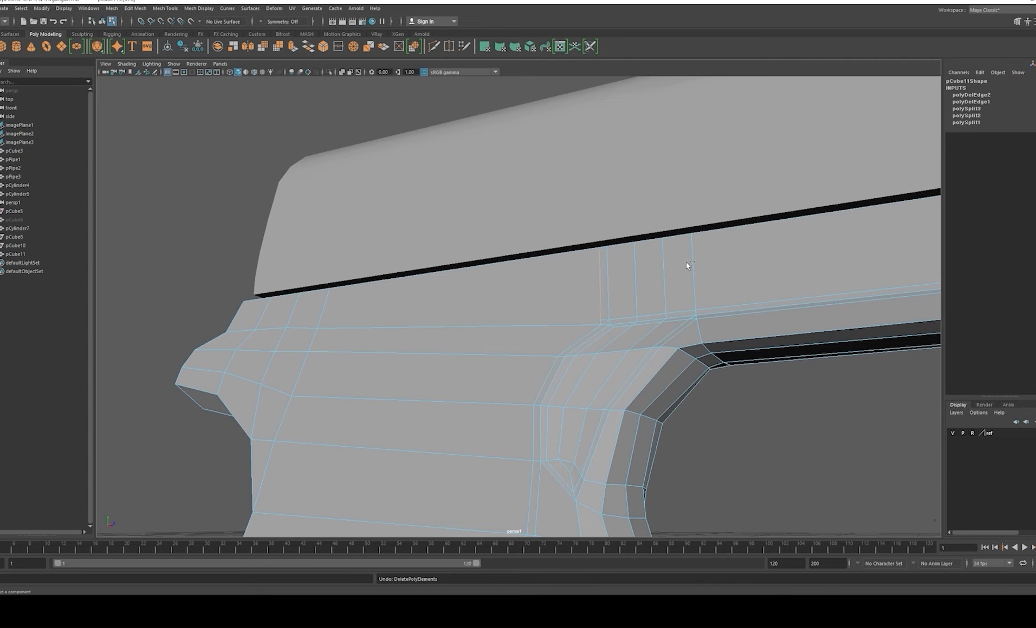
Step: Cut a short diagonal edge joining the loop crossing to the neighbouring corner, and delete the vertical support edge above the crossing
{"action": "left_click_drag", "start_coordinate": [616, 323], "coordinate": [652, 337], "text": "alt"}
{"action": "scroll", "coordinate": [654, 337], "scroll_direction": "up", "scroll_amount": 2}
{"action": "key", "text": "F8"}
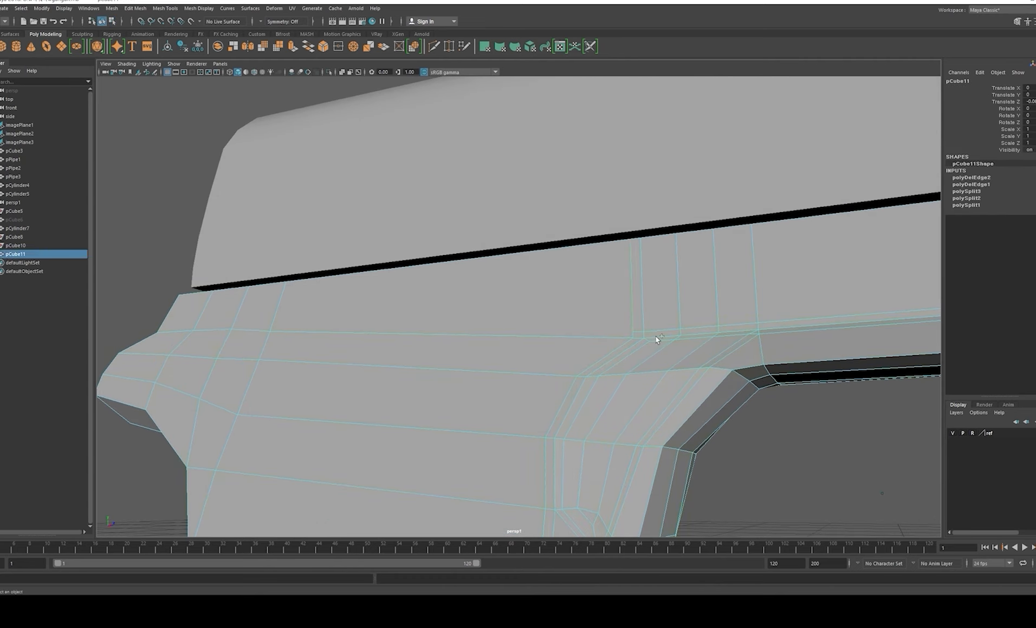
{"action": "key", "text": "ctrl+shift+x"}
{"action": "left_click", "coordinate": [633, 332]}
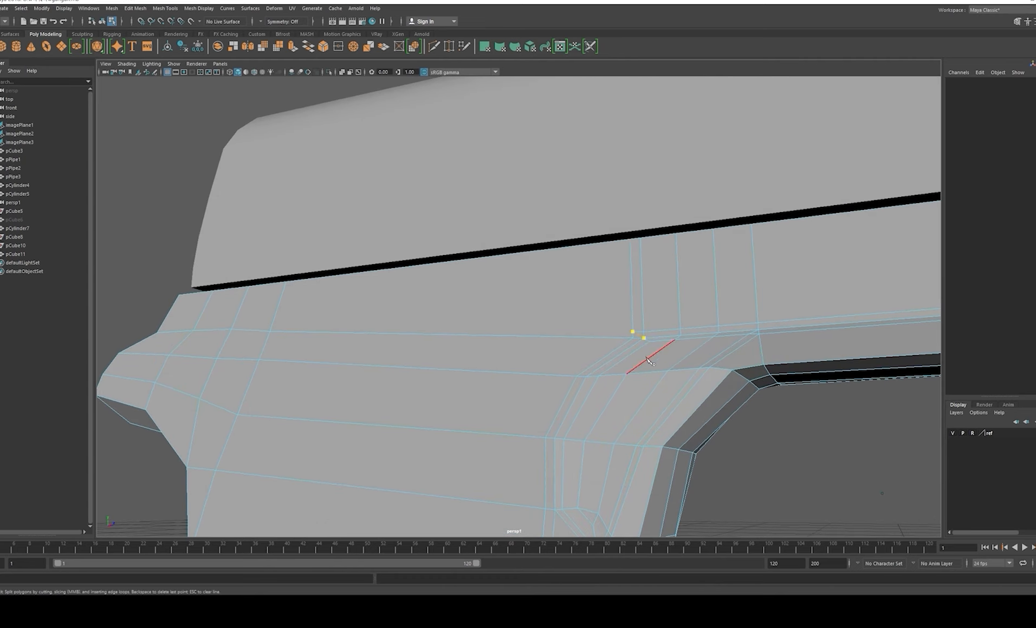
{"action": "left_click", "coordinate": [630, 297]}
{"action": "key", "text": "Delete"}
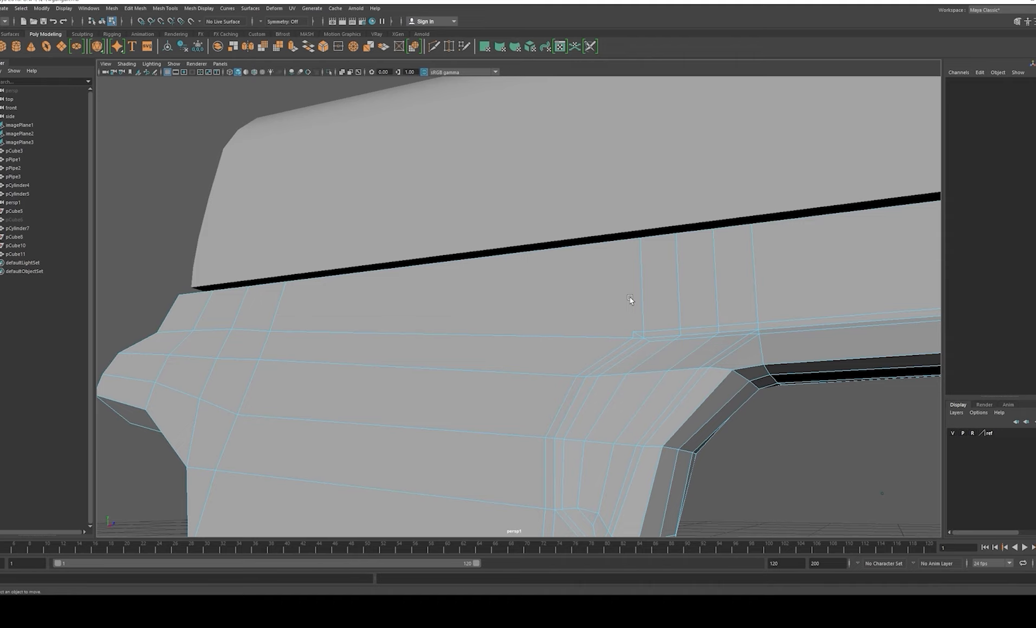
Step: Cut an edge from the frame's upper edge down to the support corner behind the trigger opening, and delete the old vertical edge beside it
{"action": "right_click_drag", "start_coordinate": [630, 297], "coordinate": [672, 283]}
{"action": "scroll", "coordinate": [752, 352], "scroll_direction": "down", "scroll_amount": 5}
{"action": "left_click_drag", "start_coordinate": [490, 343], "coordinate": [560, 321], "text": "alt"}
{"action": "scroll", "coordinate": [561, 322], "scroll_direction": "up", "scroll_amount": 3}
{"action": "middle_click_drag", "start_coordinate": [575, 339], "coordinate": [580, 309], "text": "alt"}
{"action": "left_click_drag", "start_coordinate": [434, 324], "coordinate": [560, 361], "text": "alt"}
{"action": "scroll", "coordinate": [559, 360], "scroll_direction": "up", "scroll_amount": 3}
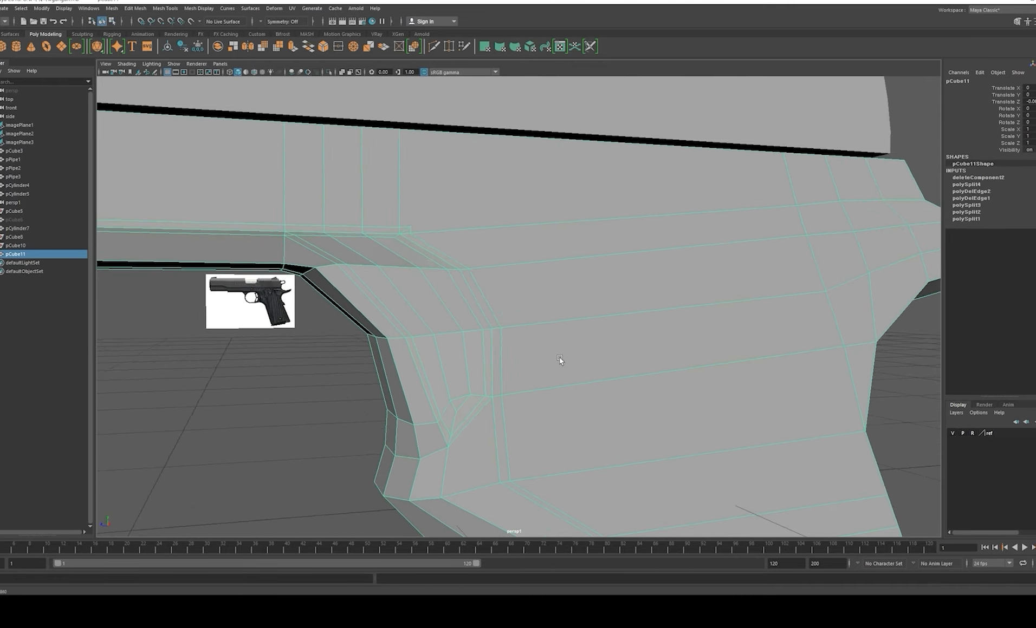
{"action": "middle_click_drag", "start_coordinate": [477, 268], "coordinate": [536, 293], "text": "alt"}
{"action": "left_click_drag", "start_coordinate": [536, 293], "coordinate": [500, 327], "text": "alt"}
{"action": "scroll", "coordinate": [581, 381], "scroll_direction": "up", "scroll_amount": 3}
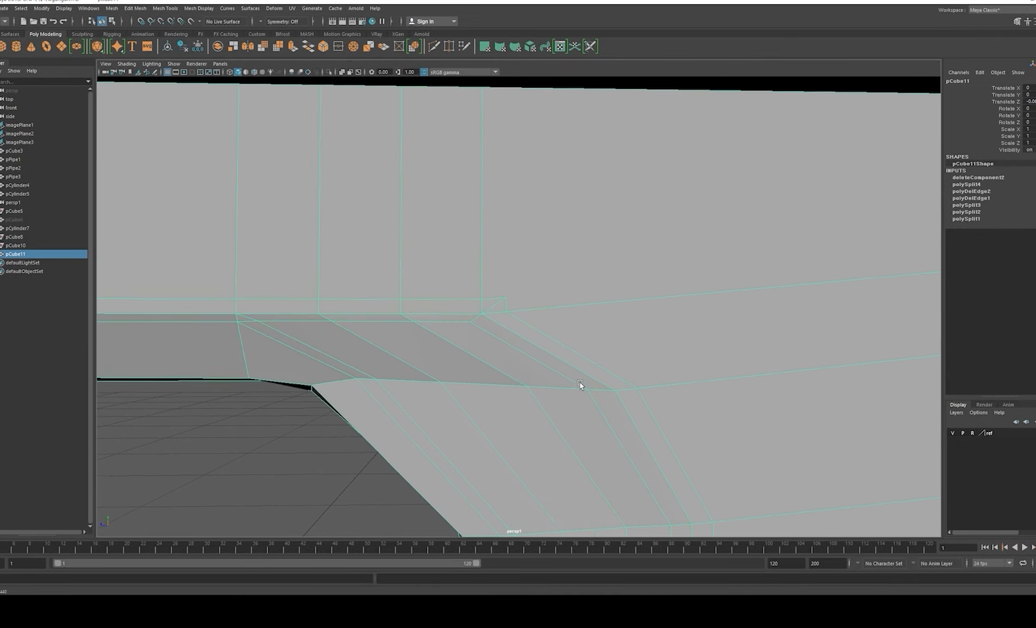
{"action": "left_click_drag", "start_coordinate": [561, 350], "coordinate": [479, 360], "text": "alt"}
{"action": "key", "text": "F10"}
{"action": "left_click", "coordinate": [491, 295]}
{"action": "middle_click_drag", "start_coordinate": [479, 360], "coordinate": [490, 359], "text": "alt"}
{"action": "key", "text": "ctrl+shift+x"}
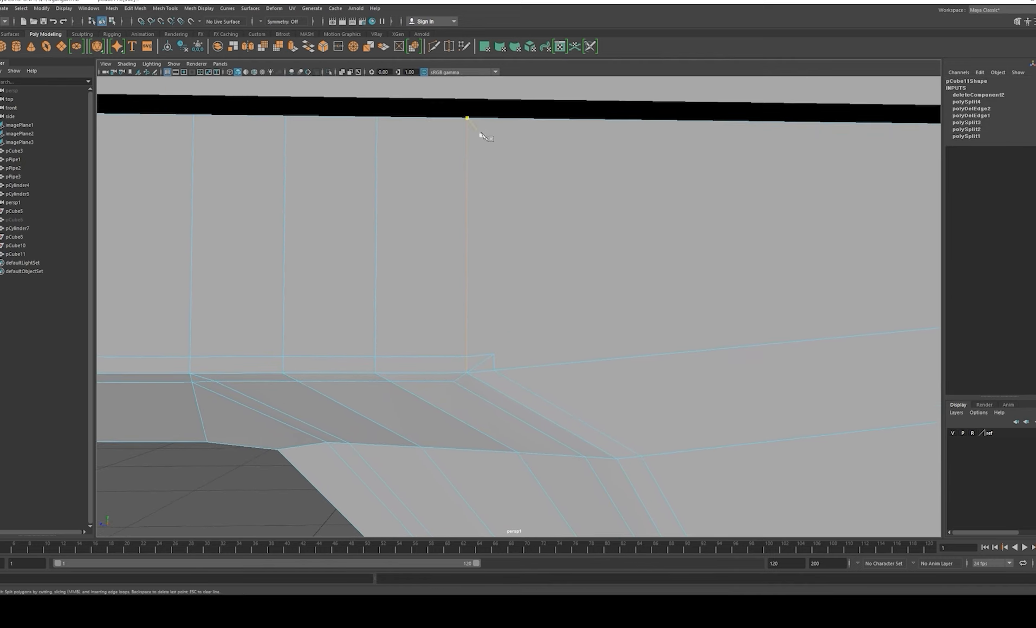
{"action": "left_click", "coordinate": [467, 118]}
{"action": "key", "text": "Return"}
{"action": "key", "text": "w"}
{"action": "left_click", "coordinate": [466, 298]}
{"action": "key", "text": "ctrl+Delete"}
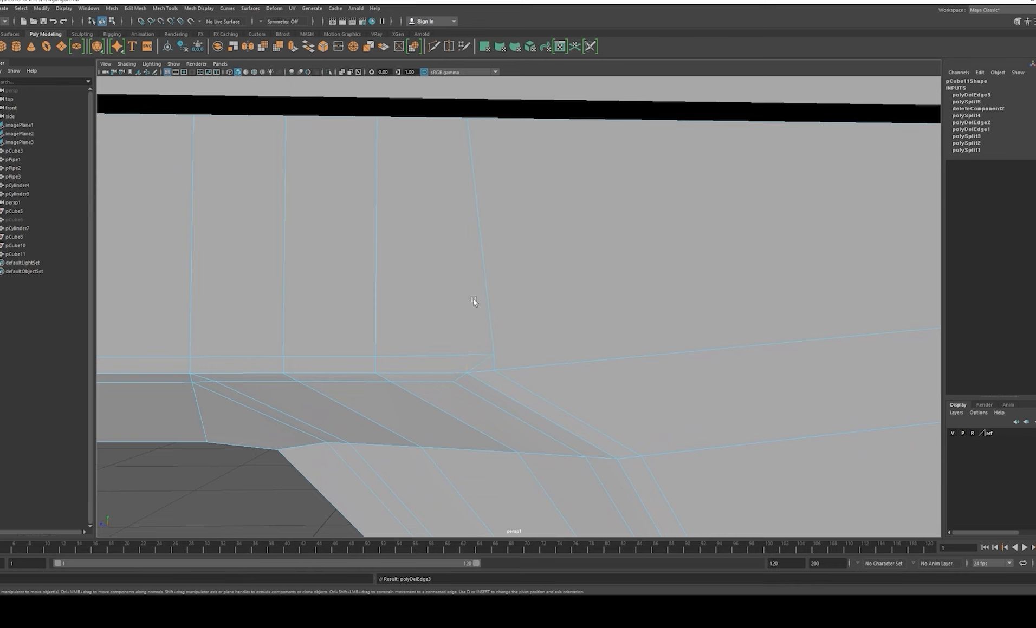
Step: Cut an edge from the upper support corner back across the grip's side to its rear edges, and delete the edge it replaces
{"action": "scroll", "coordinate": [543, 344], "scroll_direction": "down", "scroll_amount": 1}
{"action": "left_click", "coordinate": [488, 368]}
{"action": "scroll", "coordinate": [578, 384], "scroll_direction": "down", "scroll_amount": 1}
{"action": "middle_click_drag", "start_coordinate": [634, 386], "coordinate": [317, 332], "text": "alt"}
{"action": "key", "text": "y"}
{"action": "left_click", "coordinate": [339, 324]}
{"action": "scroll", "coordinate": [548, 363], "scroll_direction": "down", "scroll_amount": 2}
{"action": "scroll", "coordinate": [596, 347], "scroll_direction": "down", "scroll_amount": 3}
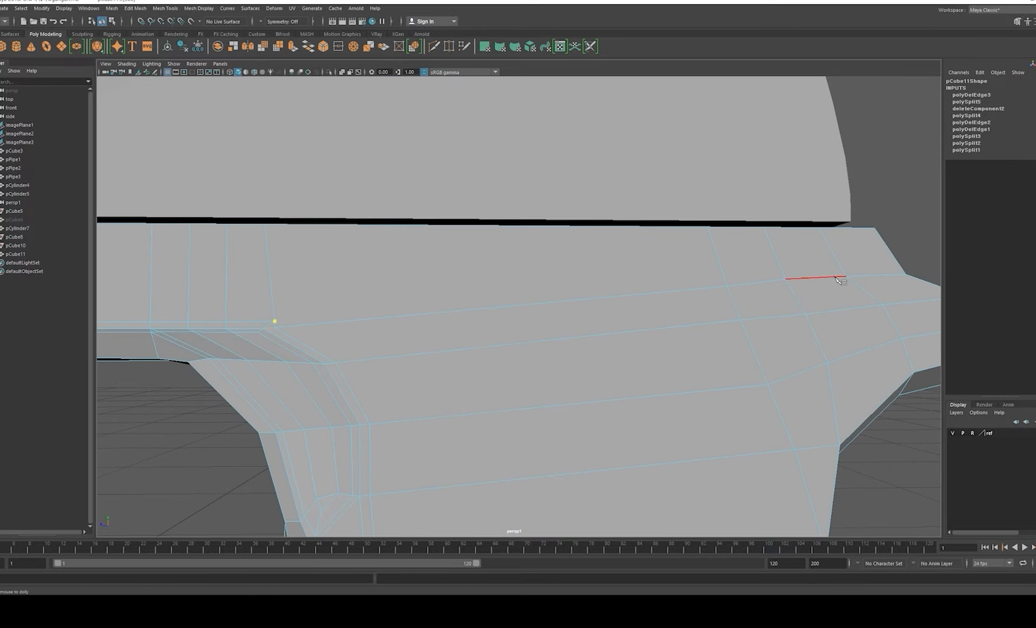
{"action": "key", "text": "Return"}
{"action": "key", "text": "w"}
{"action": "key", "text": "Delete"}
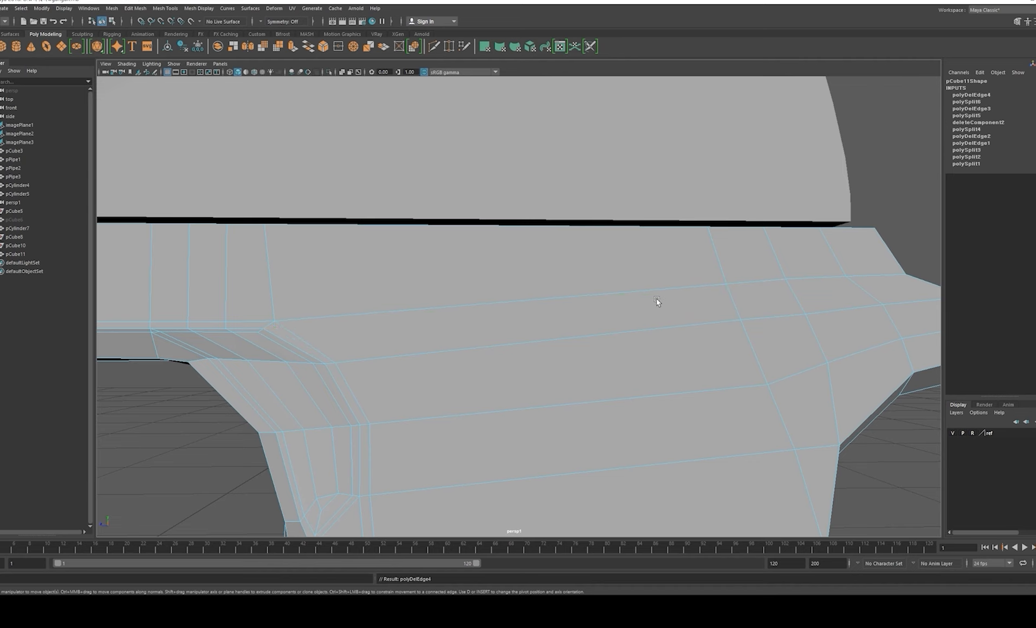
{"action": "right_click_drag", "start_coordinate": [578, 303], "coordinate": [690, 344], "text": "alt"}
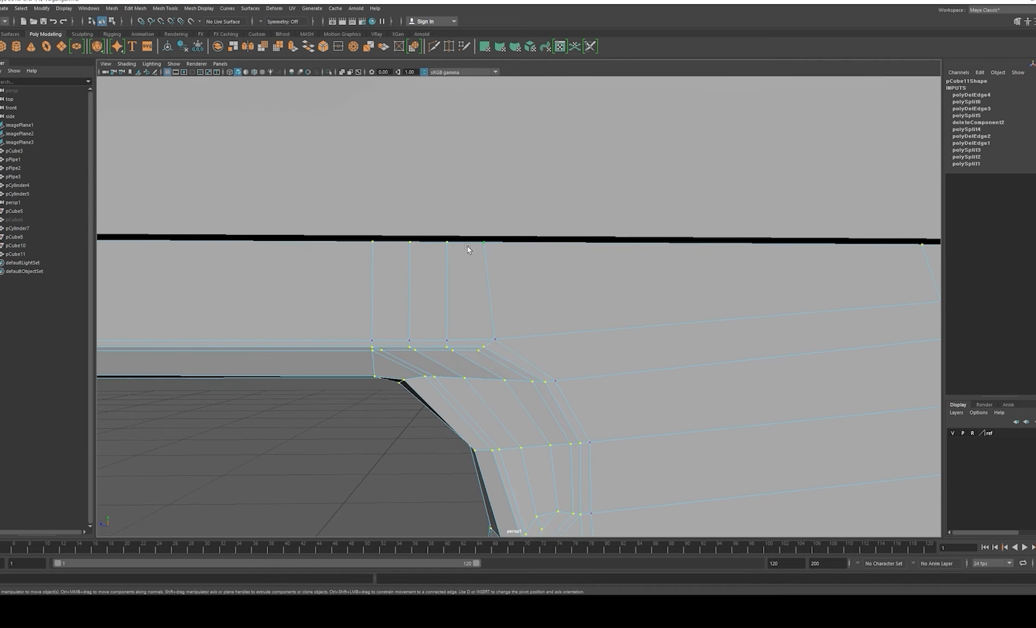
{"action": "left_click", "coordinate": [486, 241]}
{"action": "key", "text": "space"}
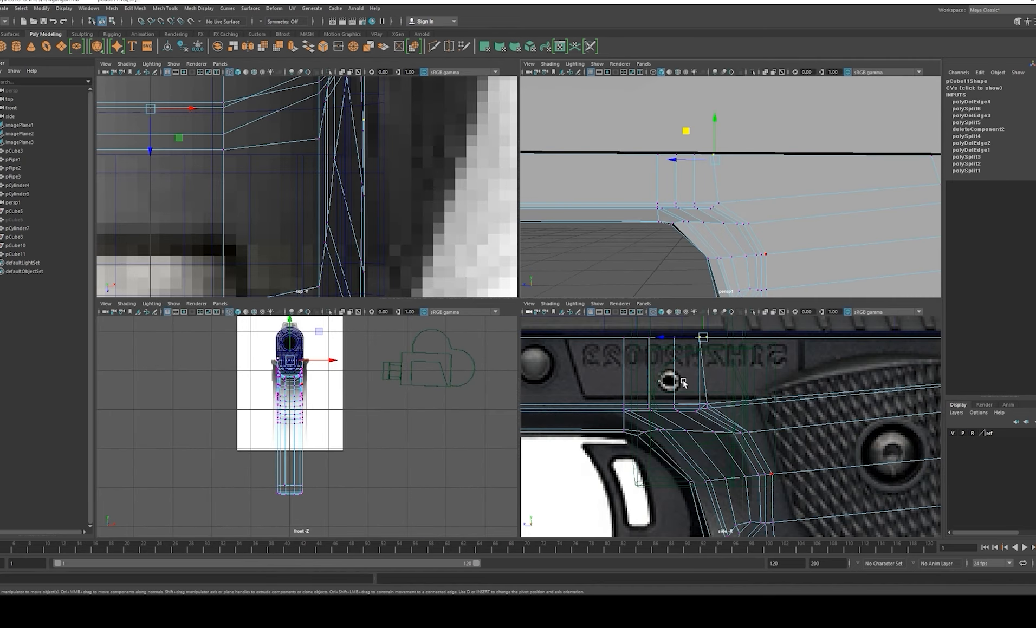
{"action": "key", "text": "space"}
{"action": "right_click_drag", "start_coordinate": [657, 342], "coordinate": [590, 289], "text": "alt"}
{"action": "middle_click_drag", "start_coordinate": [490, 250], "coordinate": [525, 305], "text": "alt"}
{"action": "right_click_drag", "start_coordinate": [525, 305], "coordinate": [630, 289], "text": "alt"}
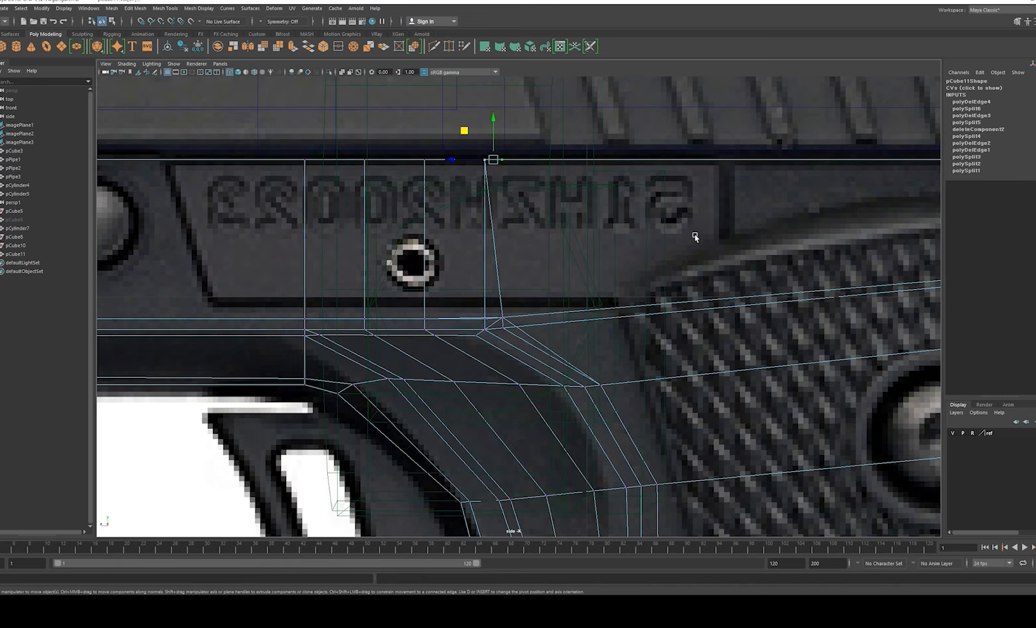
Step: Cut a lengthwise centre loop through the frame and delete the half left of the centre line in the front view
{"action": "key", "text": "space"}
{"action": "key", "text": "space"}
{"action": "left_click_drag", "start_coordinate": [580, 240], "coordinate": [574, 273], "text": "alt"}
{"action": "right_click_drag", "start_coordinate": [575, 273], "coordinate": [577, 306]}
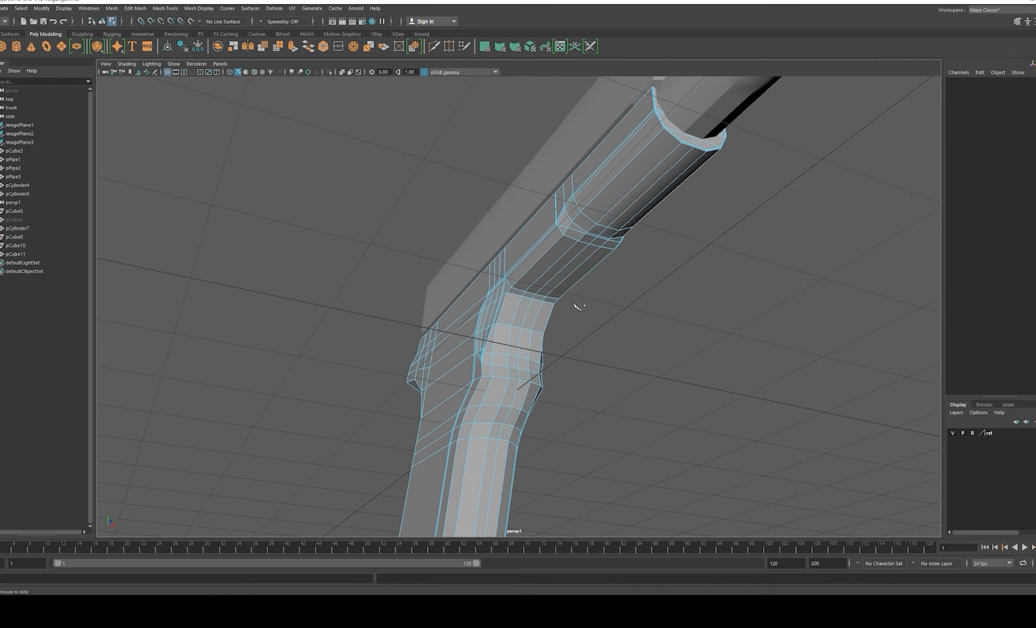
{"action": "left_click", "coordinate": [543, 280]}
{"action": "key", "text": "space"}
{"action": "key", "text": "space"}
{"action": "right_click_drag", "start_coordinate": [472, 258], "coordinate": [472, 285]}
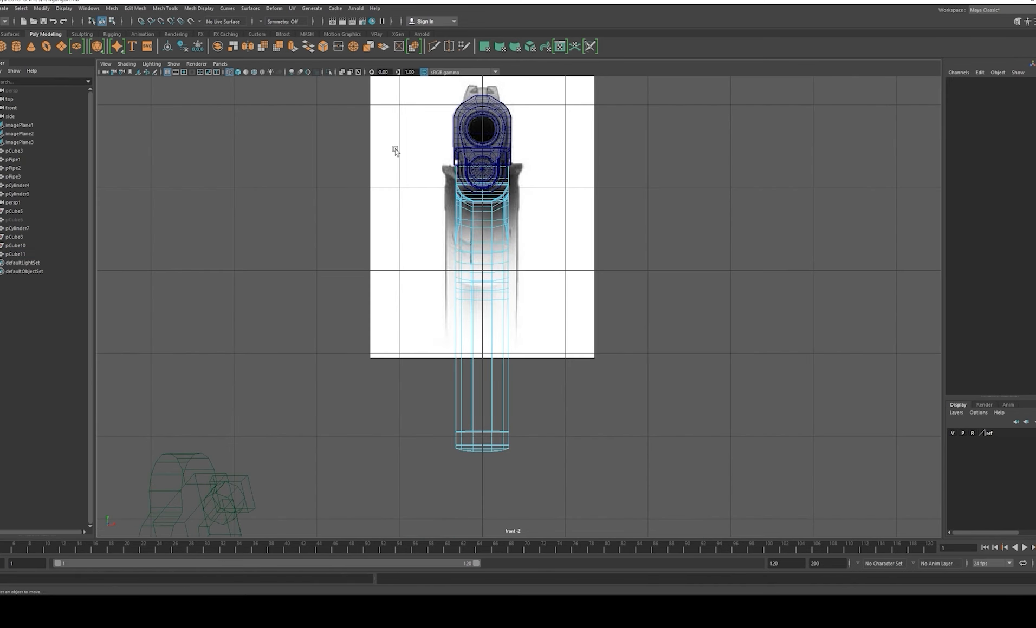
{"action": "left_click_drag", "start_coordinate": [475, 499], "coordinate": [475, 498]}
{"action": "key", "text": "Delete"}
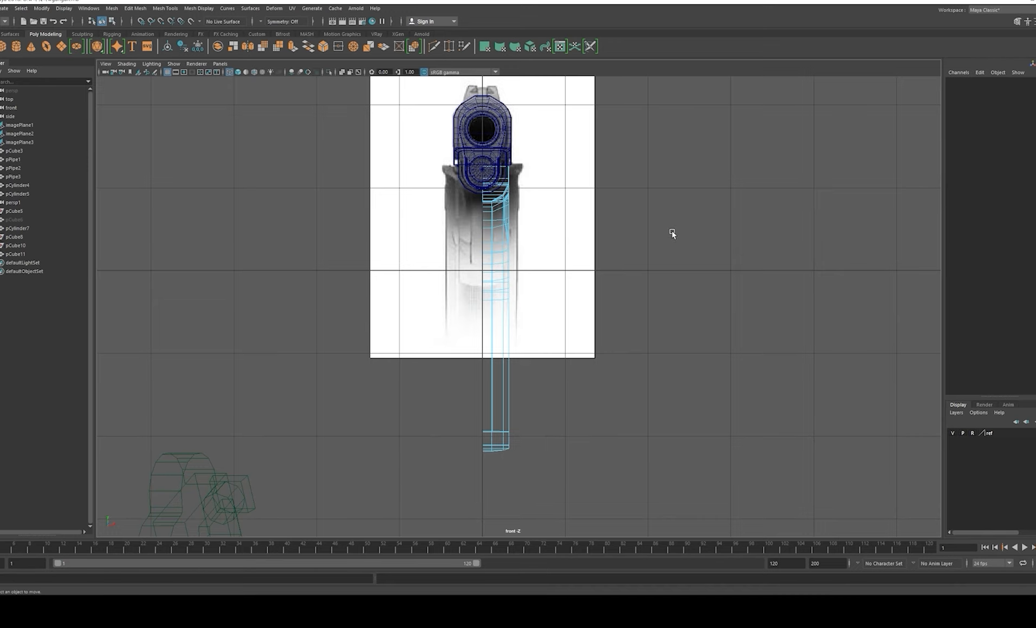
Step: Move the slanted edge's top vertex backward along the frame's upper edge so it lines up vertically with the support corner below
{"action": "key", "text": "space"}
{"action": "key", "text": "space"}
{"action": "left_click_drag", "start_coordinate": [719, 231], "coordinate": [623, 244], "text": "alt"}
{"action": "right_click_drag", "start_coordinate": [521, 288], "coordinate": [541, 264]}
{"action": "left_click_drag", "start_coordinate": [541, 264], "coordinate": [570, 291], "text": "alt"}
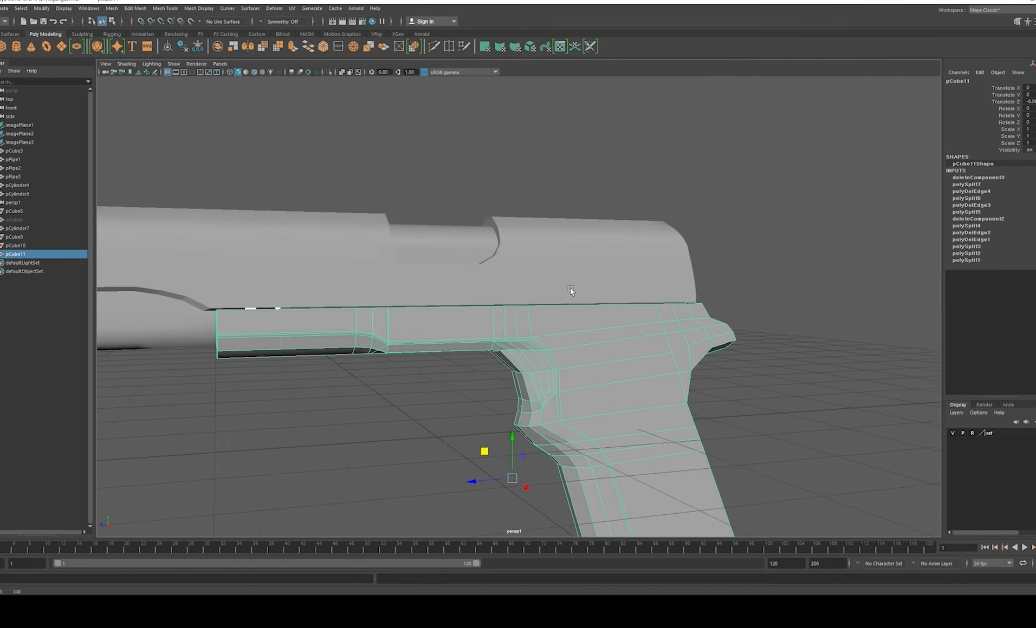
{"action": "middle_click_drag", "start_coordinate": [570, 291], "coordinate": [439, 283], "text": "alt"}
{"action": "scroll", "coordinate": [440, 325], "scroll_direction": "up", "scroll_amount": 5}
{"action": "left_click_drag", "start_coordinate": [440, 336], "coordinate": [436, 296], "text": "alt"}
{"action": "scroll", "coordinate": [433, 297], "scroll_direction": "up", "scroll_amount": 2}
{"action": "right_click_drag", "start_coordinate": [432, 285], "coordinate": [399, 273]}
{"action": "left_click_drag", "start_coordinate": [426, 193], "coordinate": [447, 233]}
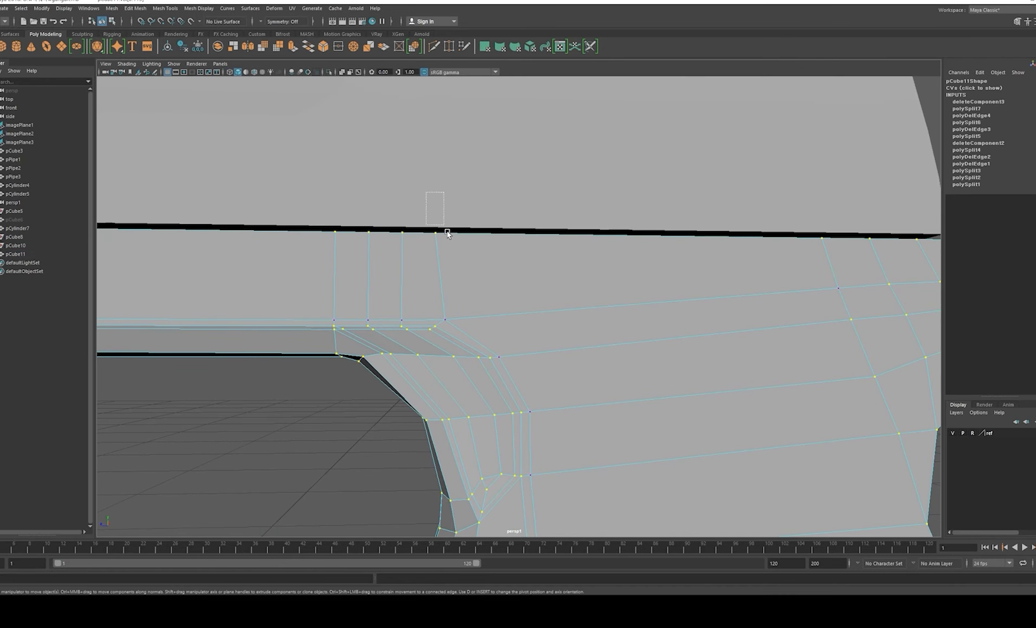
{"action": "key", "text": "space"}
{"action": "key", "text": "space"}
{"action": "middle_click_drag", "start_coordinate": [439, 176], "coordinate": [463, 165]}
{"action": "left_click_drag", "start_coordinate": [463, 164], "coordinate": [462, 163]}
{"action": "right_click_drag", "start_coordinate": [611, 257], "coordinate": [698, 402], "text": "alt"}
{"action": "middle_click_drag", "start_coordinate": [562, 326], "coordinate": [590, 293], "text": "alt"}
{"action": "key", "text": "space"}
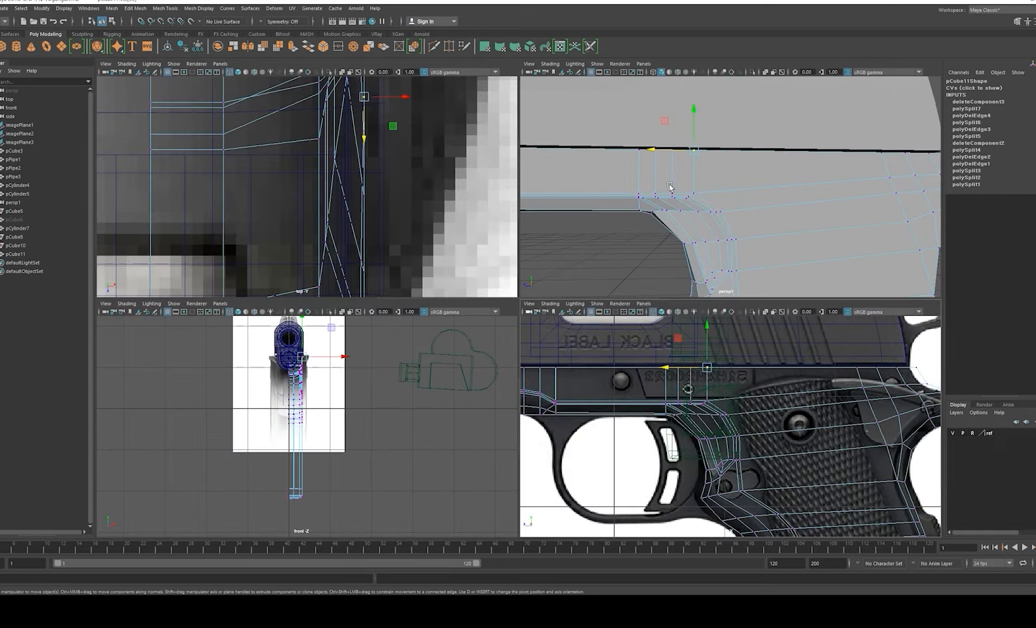
Step: Insert a supporting edge loop in the remaining half of the frame with the Multi-Cut tool
{"action": "key", "text": "space"}
{"action": "key", "text": "F8"}
{"action": "right_click_drag", "start_coordinate": [718, 257], "coordinate": [572, 308], "text": "alt"}
{"action": "left_click_drag", "start_coordinate": [572, 308], "coordinate": [529, 318], "text": "alt"}
{"action": "middle_click_drag", "start_coordinate": [529, 318], "coordinate": [536, 278], "text": "alt"}
{"action": "key", "text": "ctrl+shift+x"}
{"action": "left_click", "coordinate": [490, 258], "text": "ctrl"}
{"action": "key", "text": "w"}
{"action": "key", "text": "F8"}
Step: Preview the half frame smoothed, check its shading and wireframe from several angles, and return to the unsmoothed display
{"action": "middle_click_drag", "start_coordinate": [638, 388], "coordinate": [639, 370], "text": "alt"}
{"action": "key", "text": "3"}
{"action": "key", "text": "4"}
{"action": "key", "text": "5"}
{"action": "left_click", "coordinate": [785, 396]}
{"action": "left_click_drag", "start_coordinate": [784, 395], "coordinate": [577, 368], "text": "alt"}
{"action": "middle_click_drag", "start_coordinate": [576, 368], "coordinate": [571, 328], "text": "alt"}
{"action": "left_click_drag", "start_coordinate": [570, 328], "coordinate": [544, 303], "text": "alt"}
{"action": "left_click", "coordinate": [583, 312]}
{"action": "key", "text": "1"}
Step: Insert a support loop down the grip's front side corner and a horizontal loop across the grip's side behind the trigger opening
{"action": "right_click_drag", "start_coordinate": [544, 303], "coordinate": [620, 364], "text": "alt"}
{"action": "left_click_drag", "start_coordinate": [620, 364], "coordinate": [501, 320], "text": "alt"}
{"action": "right_click_drag", "start_coordinate": [501, 319], "coordinate": [588, 371], "text": "alt"}
{"action": "key", "text": "ctrl+shift+x"}
{"action": "middle_click_drag", "start_coordinate": [528, 324], "coordinate": [517, 283], "text": "alt"}
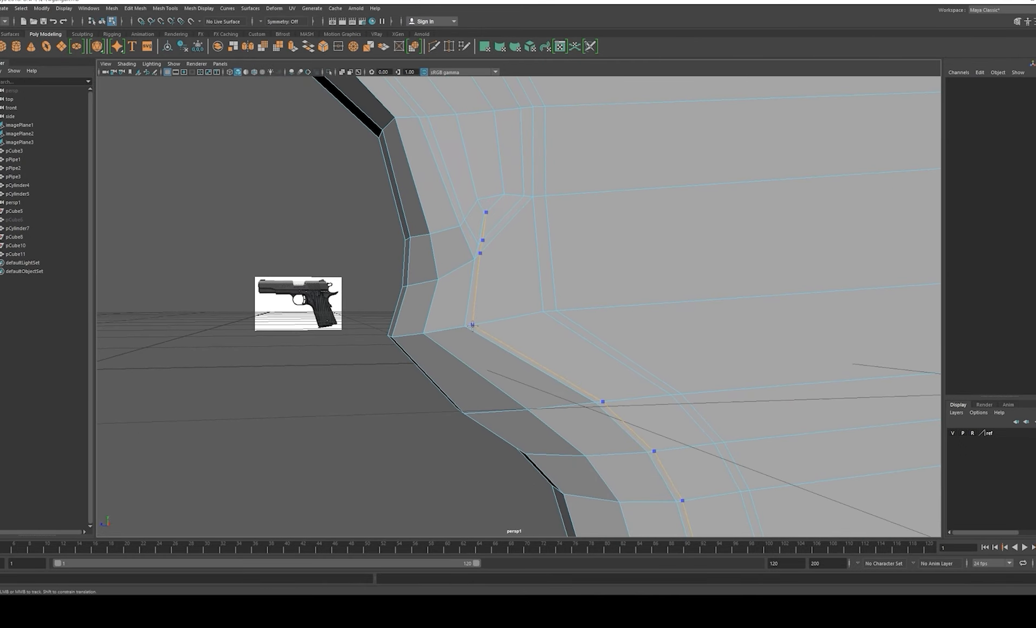
{"action": "right_click_drag", "start_coordinate": [474, 326], "coordinate": [455, 343], "text": "alt"}
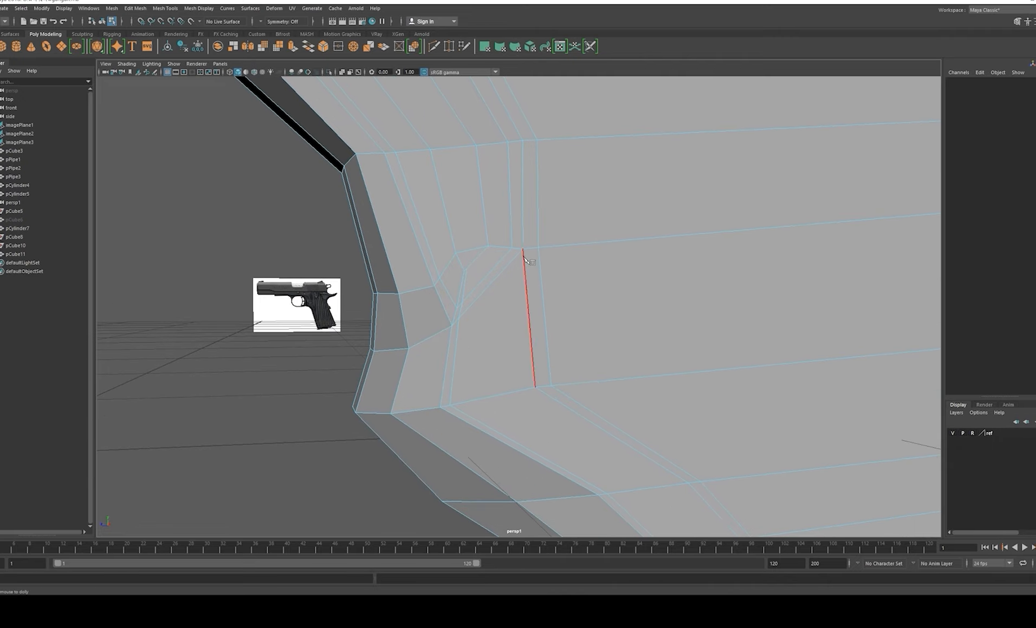
{"action": "middle_click_drag", "start_coordinate": [534, 334], "coordinate": [499, 329], "text": "alt"}
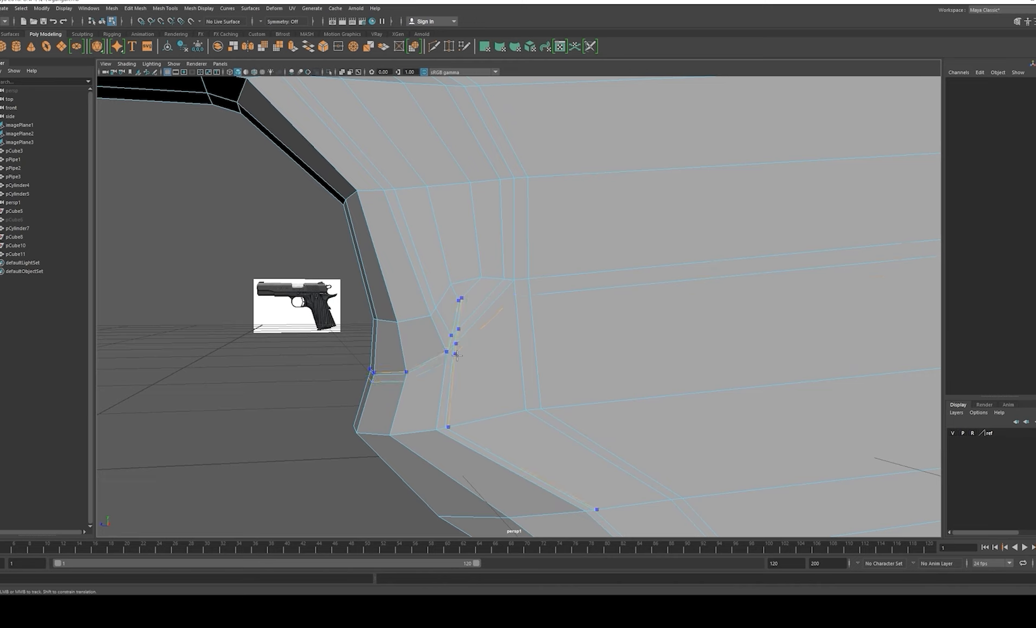
Step: Cut a short edge joining the new loops at the grip's front corner, and delete the horizontal loop's excess edges across the grip front
{"action": "right_click_drag", "start_coordinate": [456, 355], "coordinate": [481, 386], "text": "alt"}
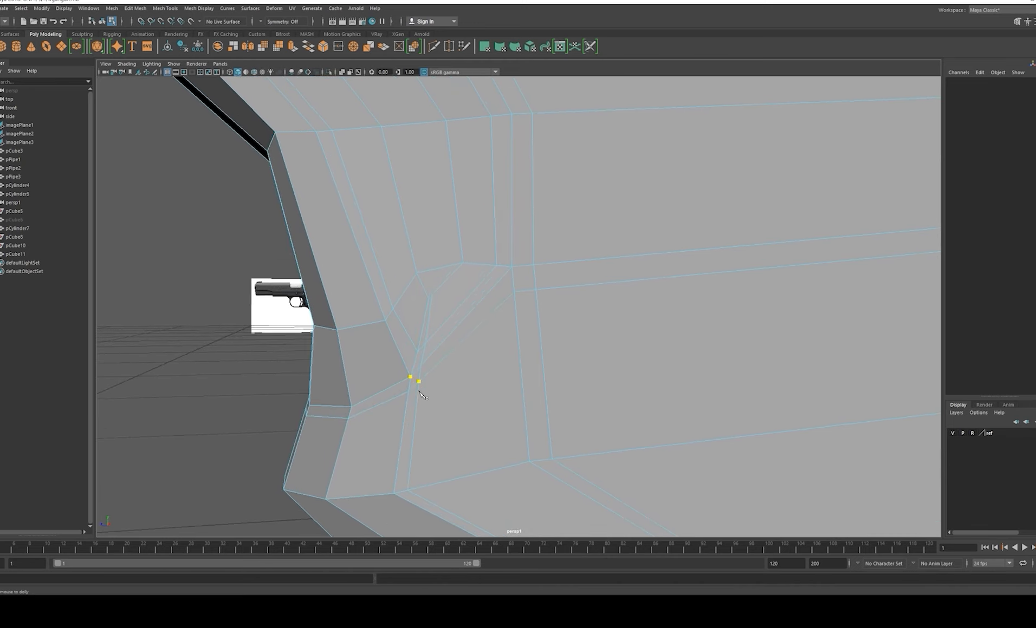
{"action": "right_click_drag", "start_coordinate": [528, 285], "coordinate": [539, 241], "text": "alt"}
{"action": "middle_click_drag", "start_coordinate": [539, 241], "coordinate": [527, 282], "text": "alt"}
{"action": "right_click_drag", "start_coordinate": [527, 283], "coordinate": [506, 319], "text": "alt"}
{"action": "key", "text": "w"}
{"action": "left_click", "coordinate": [346, 440]}
{"action": "key", "text": "Delete"}
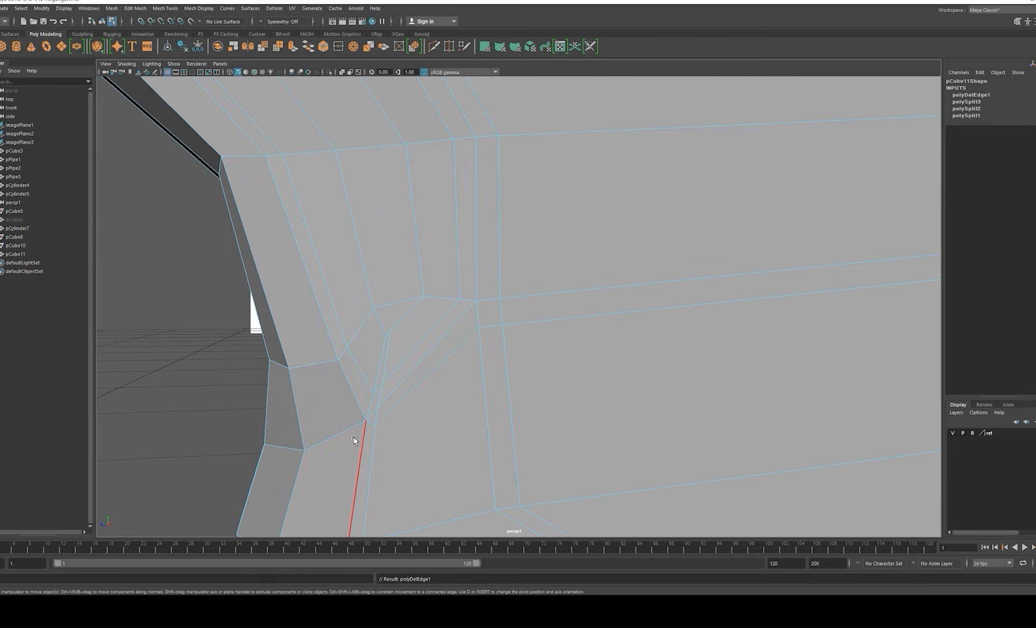
{"action": "middle_click_drag", "start_coordinate": [357, 412], "coordinate": [414, 340], "text": "alt"}
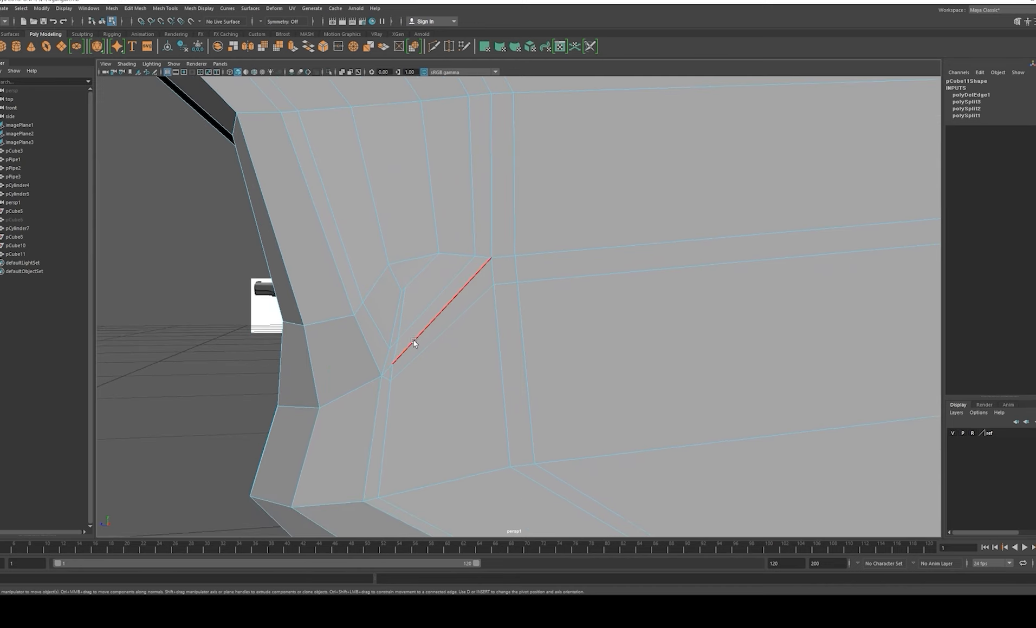
Step: Delete the surplus short edge at the grip's front corner and merge the two neighbouring vertices there at their centre
{"action": "key", "text": "ctrl+Delete"}
{"action": "left_click", "coordinate": [496, 276]}
{"action": "right_click_drag", "start_coordinate": [501, 305], "coordinate": [532, 290]}
{"action": "middle_click_drag", "start_coordinate": [532, 290], "coordinate": [528, 317], "text": "alt"}
{"action": "left_click_drag", "start_coordinate": [528, 316], "coordinate": [506, 319], "text": "alt"}
{"action": "right_click_drag", "start_coordinate": [507, 319], "coordinate": [478, 303]}
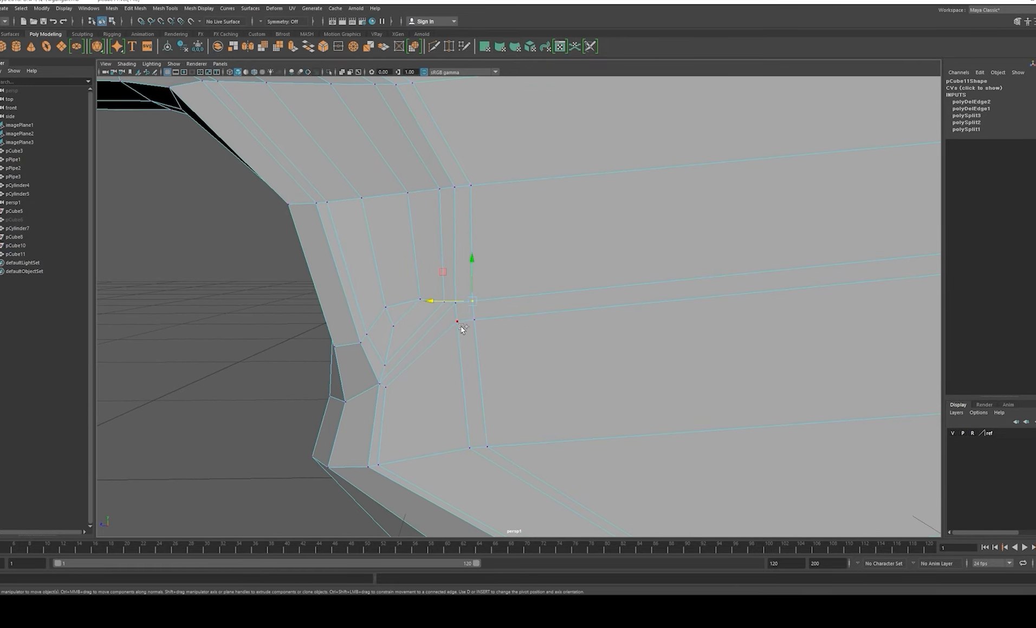
{"action": "right_click_drag", "start_coordinate": [555, 266], "coordinate": [548, 210], "text": "shift"}
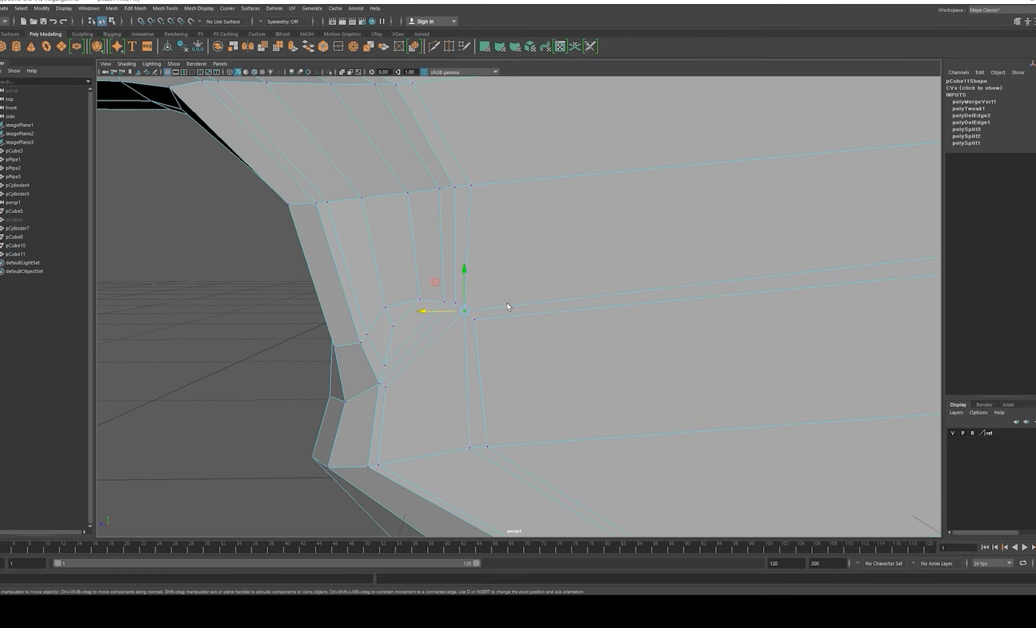
Step: Delete the horizontal loop across the grip's side and the extra loop running down the grip, and clear the mesh's construction history
{"action": "mouse_move", "coordinate": [528, 317]}
{"action": "right_mouse_down"}
{"action": "mouse_move", "coordinate": [574, 288]}
{"action": "mouse_move", "coordinate": [545, 328]}
{"action": "mouse_move", "coordinate": [541, 301]}
{"action": "right_mouse_up"}
{"action": "left_click", "coordinate": [553, 279]}
{"action": "right_click_drag", "start_coordinate": [600, 335], "coordinate": [538, 302], "text": "alt"}
{"action": "middle_click_drag", "start_coordinate": [538, 301], "coordinate": [522, 252], "text": "alt"}
{"action": "double_click", "coordinate": [460, 281], "text": "shift"}
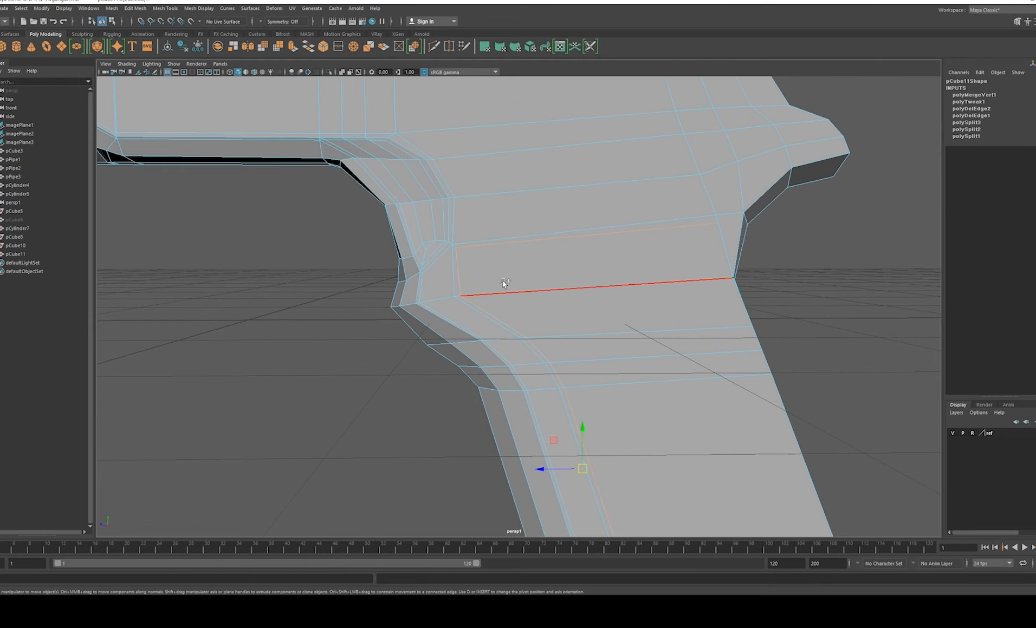
{"action": "key", "text": "ctrl+Delete"}
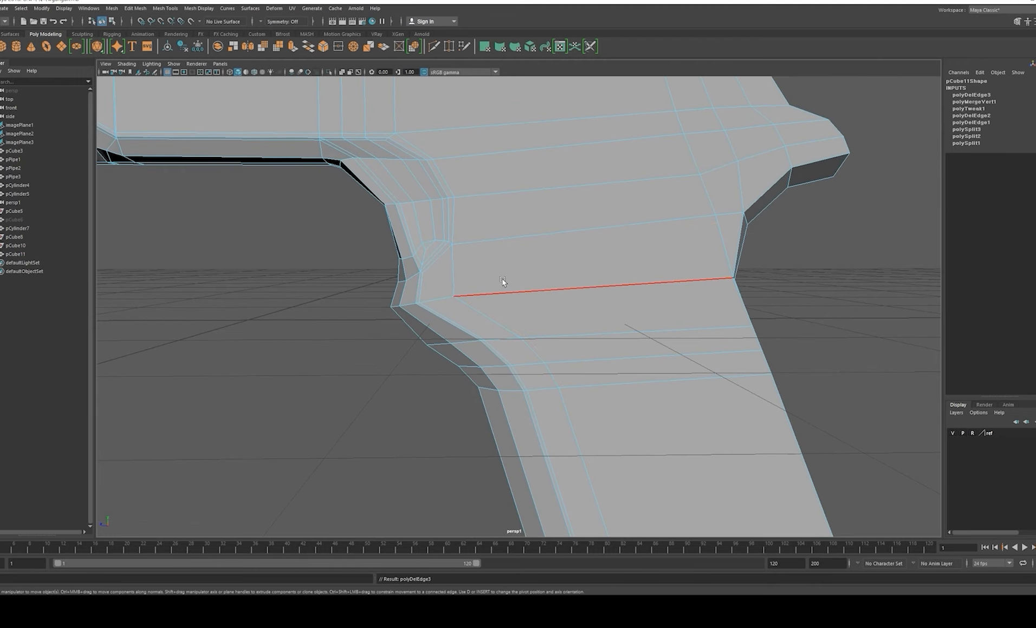
{"action": "right_click_drag", "start_coordinate": [503, 279], "coordinate": [550, 250]}
{"action": "right_click_drag", "start_coordinate": [648, 261], "coordinate": [613, 256], "text": "alt"}
{"action": "left_click_drag", "start_coordinate": [612, 256], "coordinate": [603, 288], "text": "alt"}
{"action": "key", "text": "alt+shift+d"}
Step: Preview the frame half smoothed and compare it with the unsmoothed mesh around the grip's front and the trigger opening
{"action": "key", "text": "3"}
{"action": "left_click", "coordinate": [750, 278]}
{"action": "right_click_drag", "start_coordinate": [750, 279], "coordinate": [592, 288], "text": "alt"}
{"action": "left_click_drag", "start_coordinate": [593, 288], "coordinate": [633, 307], "text": "alt"}
{"action": "right_click_drag", "start_coordinate": [632, 307], "coordinate": [670, 352], "text": "alt"}
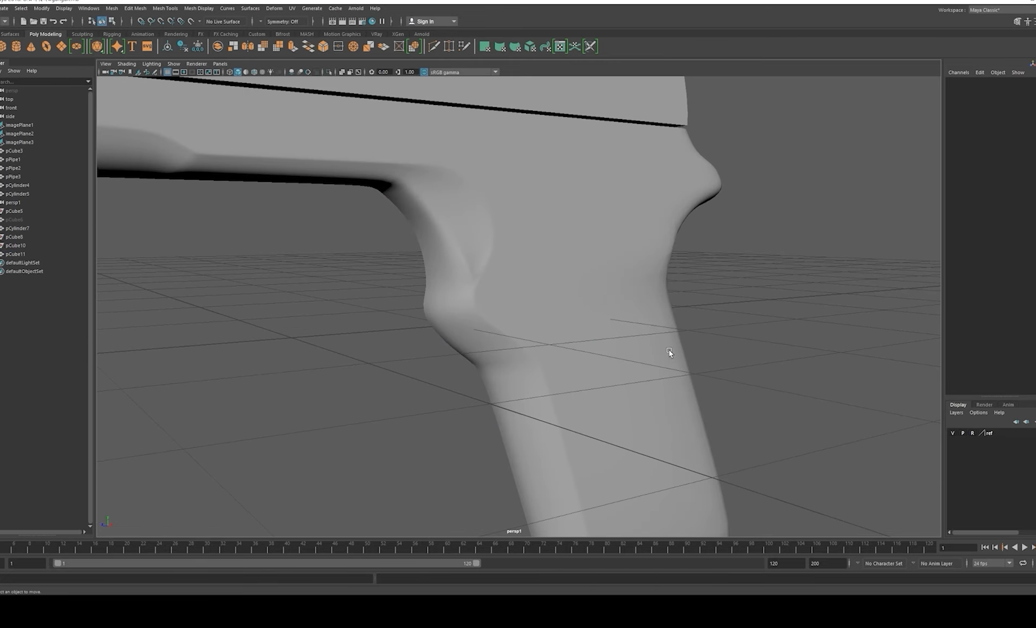
{"action": "left_click", "coordinate": [543, 292]}
{"action": "key", "text": "1"}
{"action": "right_click_drag", "start_coordinate": [514, 273], "coordinate": [612, 348], "text": "alt"}
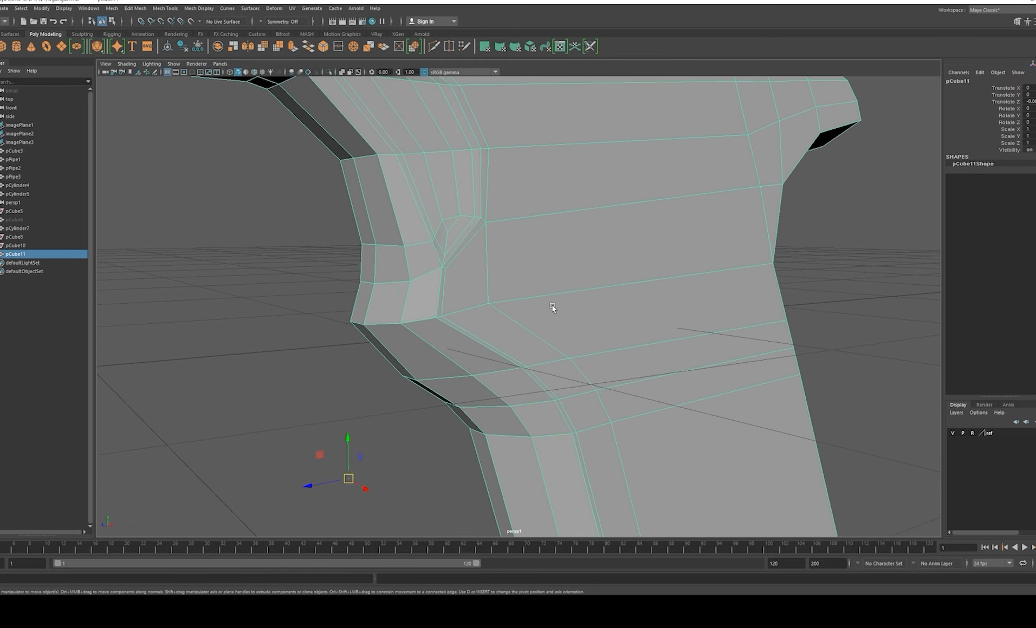
{"action": "key", "text": "3"}
{"action": "left_click_drag", "start_coordinate": [782, 293], "coordinate": [530, 295], "text": "alt"}
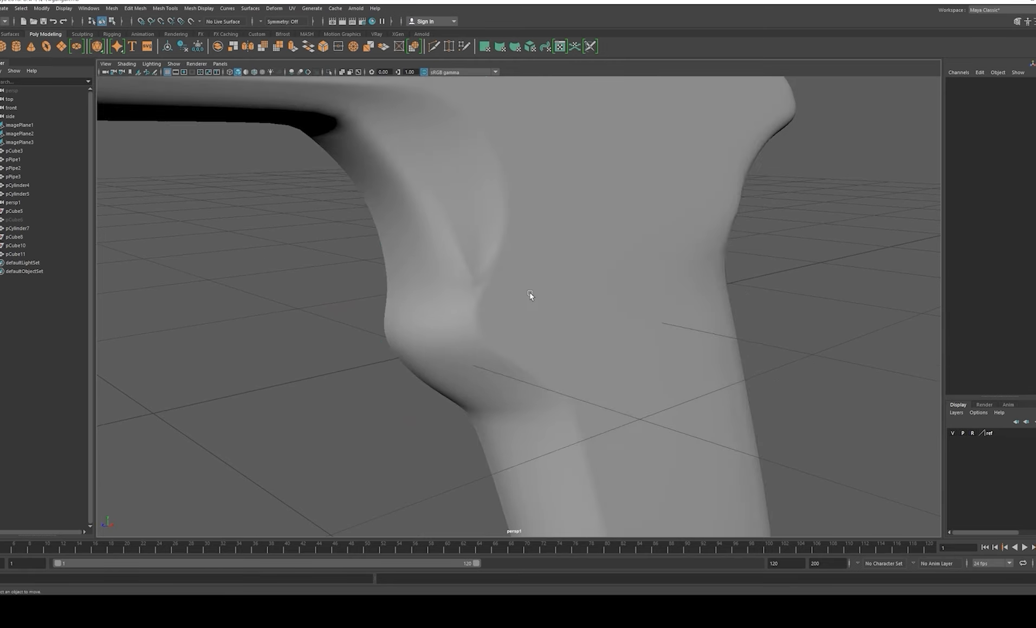
{"action": "key", "text": "1"}
{"action": "middle_click_drag", "start_coordinate": [494, 317], "coordinate": [529, 334], "text": "alt"}
{"action": "right_click_drag", "start_coordinate": [529, 334], "coordinate": [611, 405], "text": "alt"}
{"action": "left_click_drag", "start_coordinate": [610, 405], "coordinate": [363, 340], "text": "alt"}
{"action": "key", "text": "3"}
{"action": "left_click_drag", "start_coordinate": [601, 334], "coordinate": [557, 372], "text": "alt"}
{"action": "key", "text": "1"}
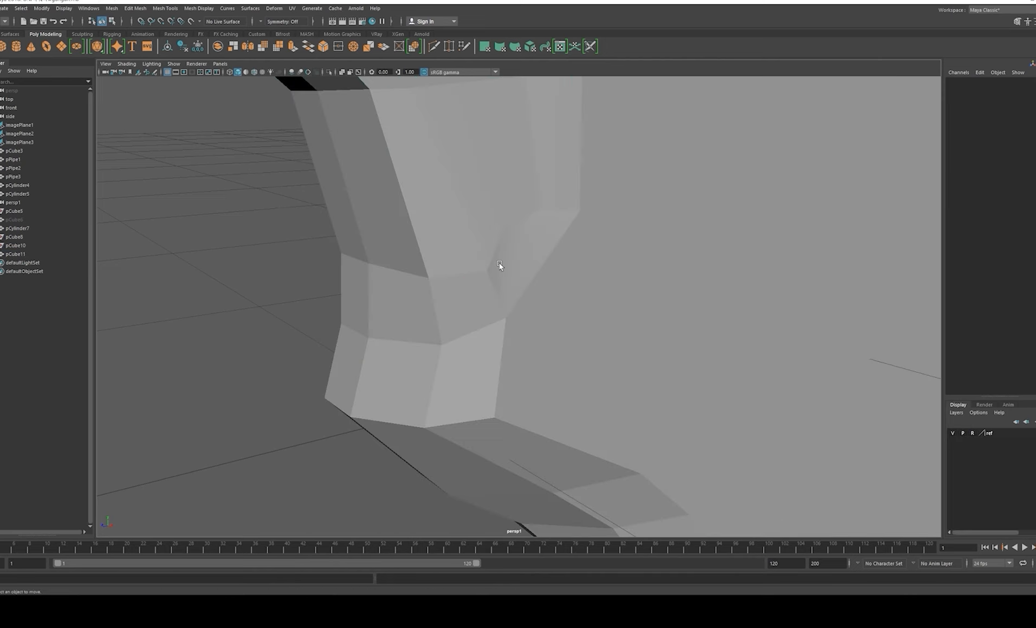
Step: Insert a support loop along the grip's front corner with the Multi-Cut tool and clear the mesh's construction history
{"action": "scroll", "coordinate": [500, 289], "scroll_direction": "down", "scroll_amount": 4}
{"action": "left_click_drag", "start_coordinate": [640, 269], "coordinate": [662, 258], "text": "alt"}
{"action": "key", "text": "ctrl+shift+x"}
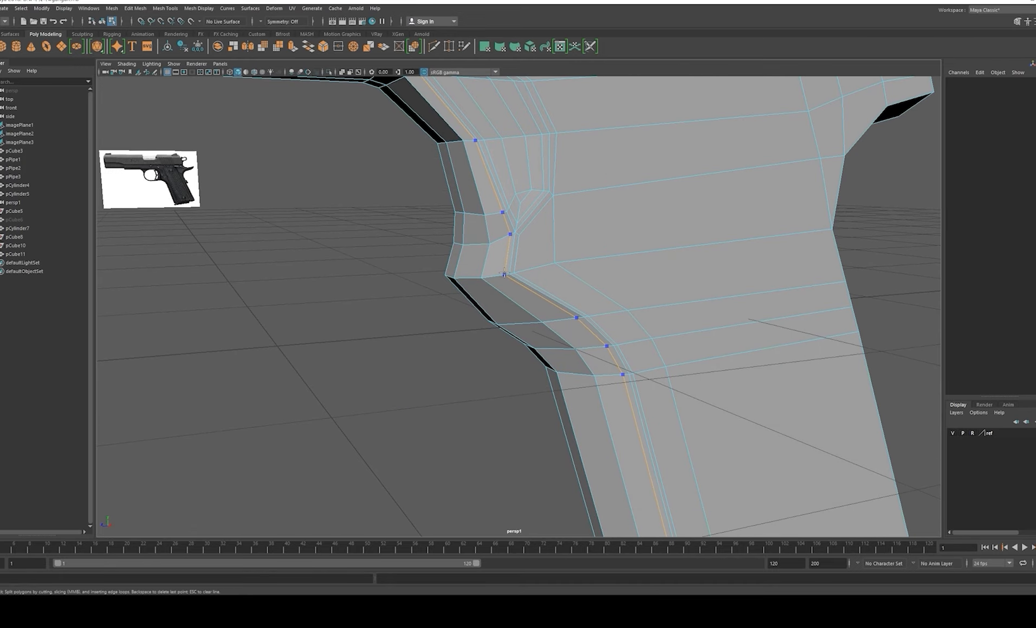
{"action": "scroll", "coordinate": [627, 310], "scroll_direction": "down", "scroll_amount": 3}
{"action": "left_click_drag", "start_coordinate": [626, 310], "coordinate": [592, 276], "text": "alt"}
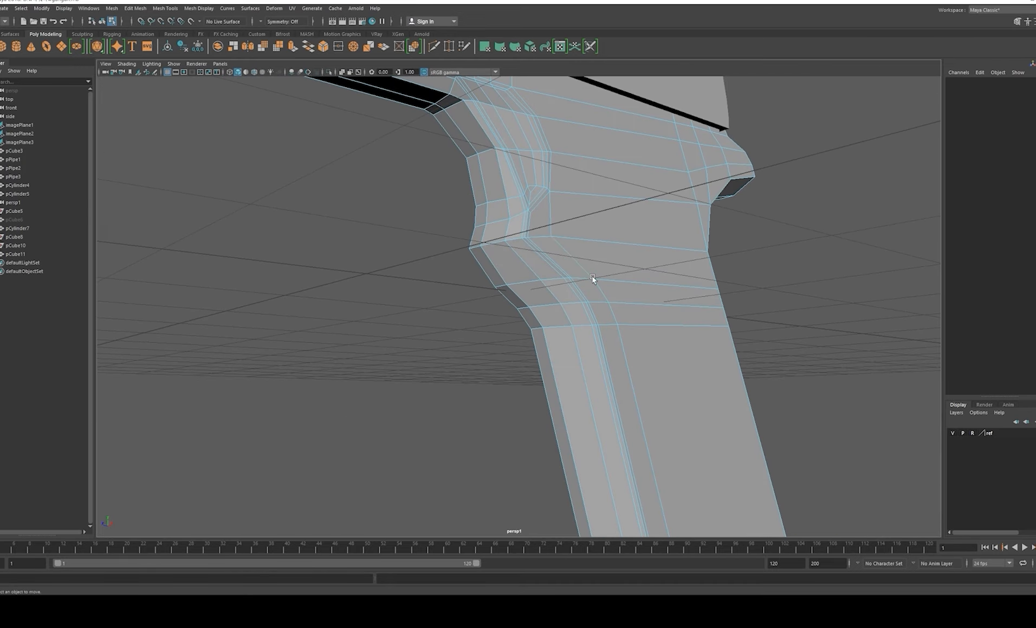
{"action": "scroll", "coordinate": [718, 237], "scroll_direction": "down", "scroll_amount": 3}
{"action": "key", "text": "w"}
{"action": "left_click_drag", "start_coordinate": [726, 232], "coordinate": [608, 263], "text": "alt"}
{"action": "key", "text": "alt+shift+d"}
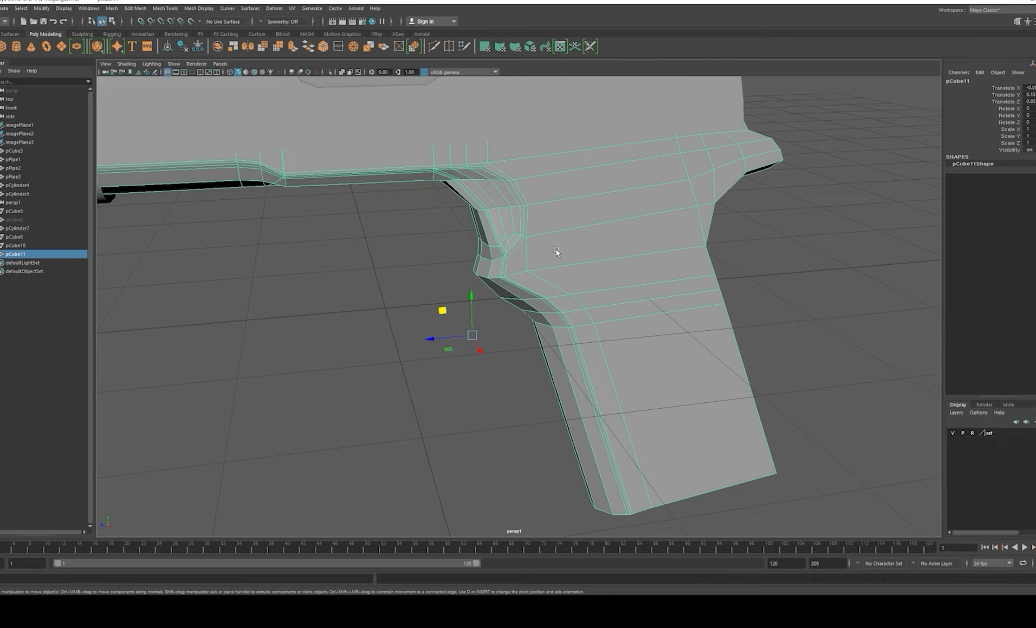
Step: Examine the edge flow where the curved grip recess meets the frame above the rear of the trigger opening
{"action": "middle_click_drag", "start_coordinate": [556, 249], "coordinate": [569, 279]}
{"action": "left_click_drag", "start_coordinate": [568, 279], "coordinate": [552, 243], "text": "alt"}
{"action": "scroll", "coordinate": [552, 243], "scroll_direction": "up", "scroll_amount": 3}
{"action": "middle_click_drag", "start_coordinate": [552, 242], "coordinate": [573, 289], "text": "alt"}
{"action": "left_click_drag", "start_coordinate": [572, 288], "coordinate": [621, 319], "text": "alt"}
{"action": "scroll", "coordinate": [621, 319], "scroll_direction": "up", "scroll_amount": 3}
{"action": "middle_click_drag", "start_coordinate": [479, 257], "coordinate": [703, 307], "text": "alt"}
{"action": "middle_click_drag", "start_coordinate": [621, 277], "coordinate": [762, 304], "text": "alt"}
{"action": "scroll", "coordinate": [762, 304], "scroll_direction": "down", "scroll_amount": 3}
{"action": "left_click_drag", "start_coordinate": [596, 282], "coordinate": [671, 284], "text": "alt"}
{"action": "scroll", "coordinate": [680, 287], "scroll_direction": "up", "scroll_amount": 2}
{"action": "scroll", "coordinate": [527, 266], "scroll_direction": "up", "scroll_amount": 5}
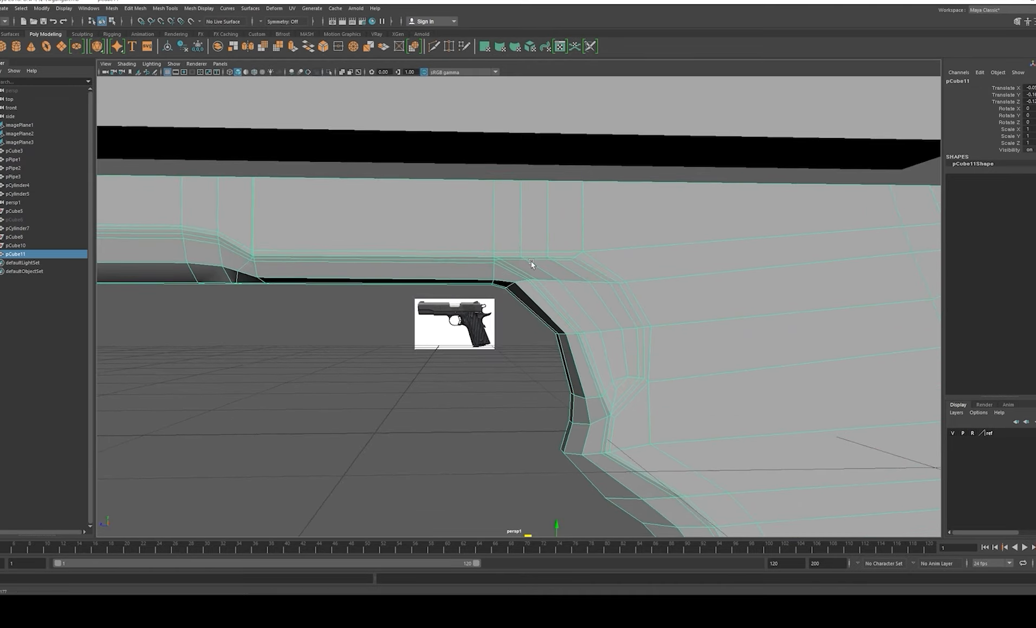
{"action": "middle_click_drag", "start_coordinate": [558, 260], "coordinate": [562, 282], "text": "alt"}
{"action": "right_click_drag", "start_coordinate": [536, 272], "coordinate": [558, 280], "text": "alt"}
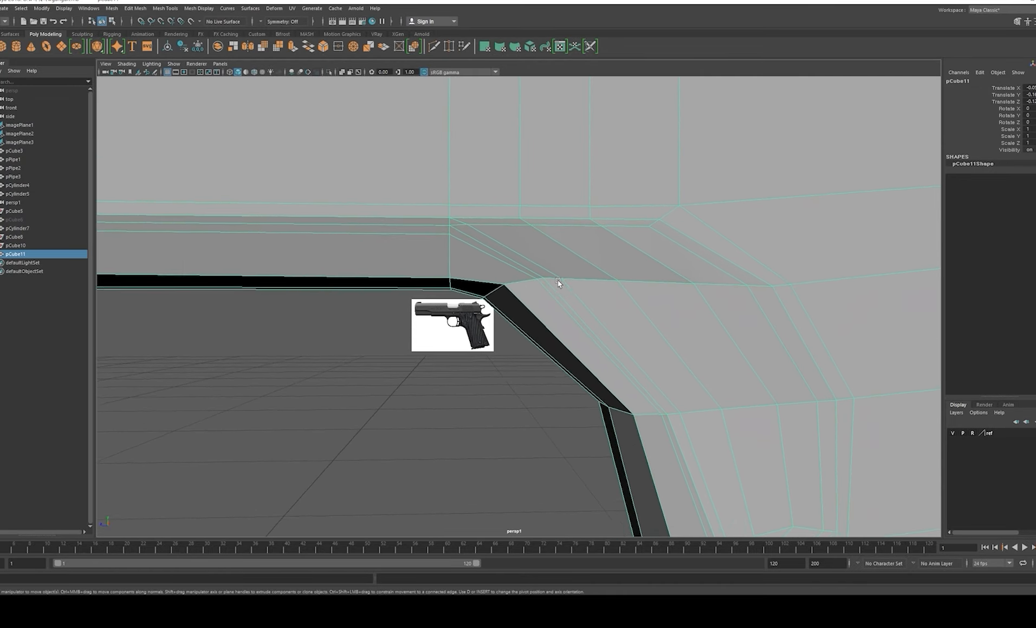
{"action": "middle_click_drag", "start_coordinate": [557, 281], "coordinate": [561, 244], "text": "alt"}
{"action": "right_click_drag", "start_coordinate": [561, 245], "coordinate": [525, 229], "text": "alt"}
{"action": "mouse_move", "coordinate": [525, 230]}
{"action": "left_mouse_down", "text": "alt"}
{"action": "mouse_move", "coordinate": [532, 250]}
{"action": "mouse_move", "coordinate": [544, 238]}
{"action": "mouse_move", "coordinate": [537, 244]}
{"action": "left_mouse_up", "text": "alt"}
{"action": "middle_click_drag", "start_coordinate": [532, 217], "coordinate": [529, 241], "text": "alt"}
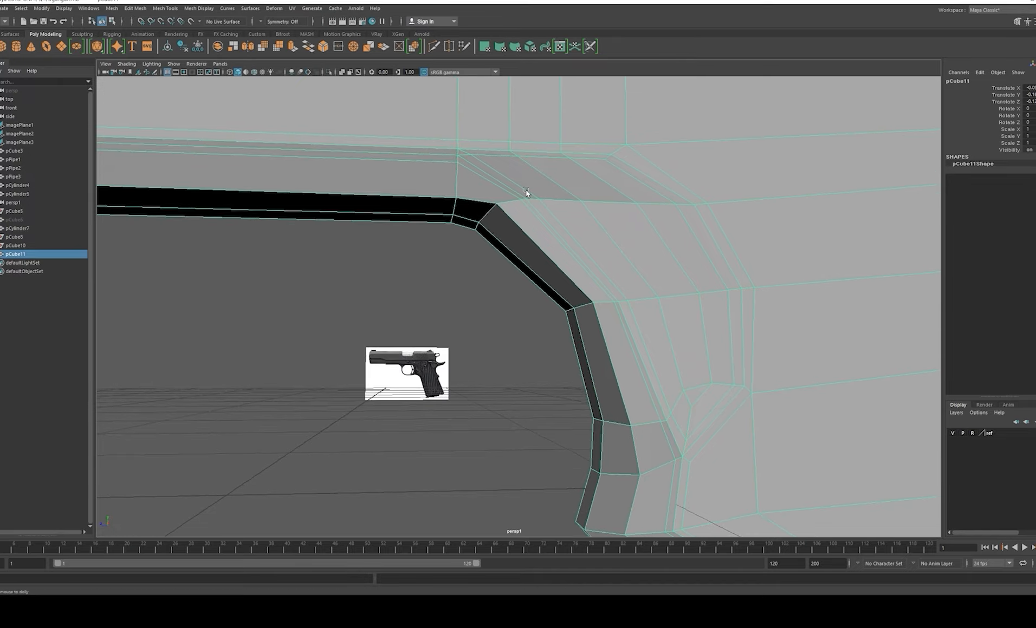
{"action": "middle_click_drag", "start_coordinate": [527, 194], "coordinate": [539, 236], "text": "alt"}
{"action": "right_click_drag", "start_coordinate": [539, 237], "coordinate": [553, 239], "text": "alt"}
{"action": "middle_click_drag", "start_coordinate": [551, 240], "coordinate": [522, 273], "text": "alt"}
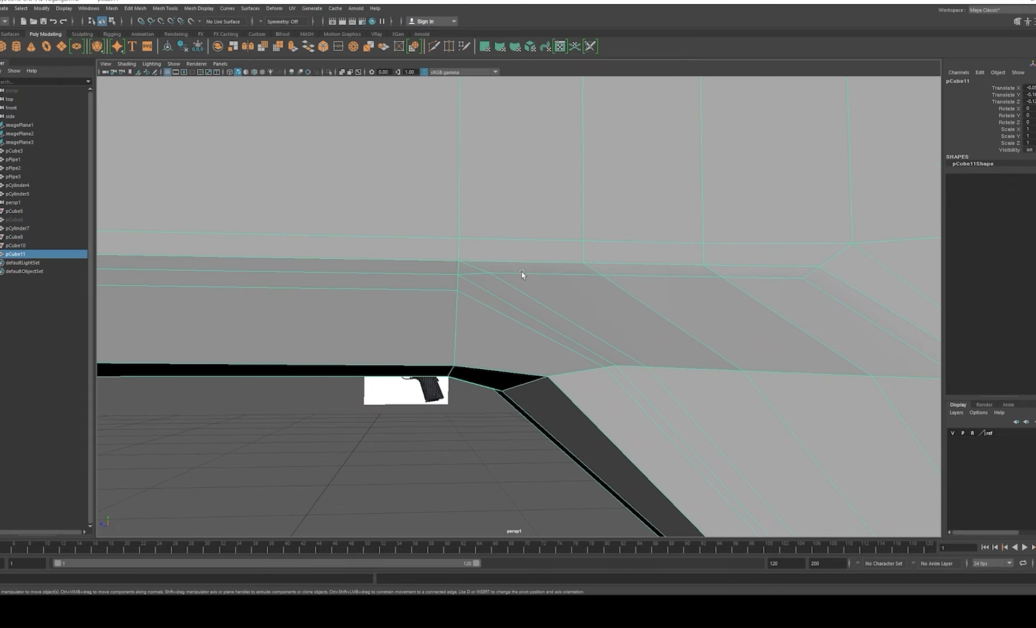
Step: Cut new edges with Multi-Cut from the corner above the trigger opening along the start of the curved recess
{"action": "middle_click_drag", "start_coordinate": [519, 300], "coordinate": [431, 282], "text": "alt"}
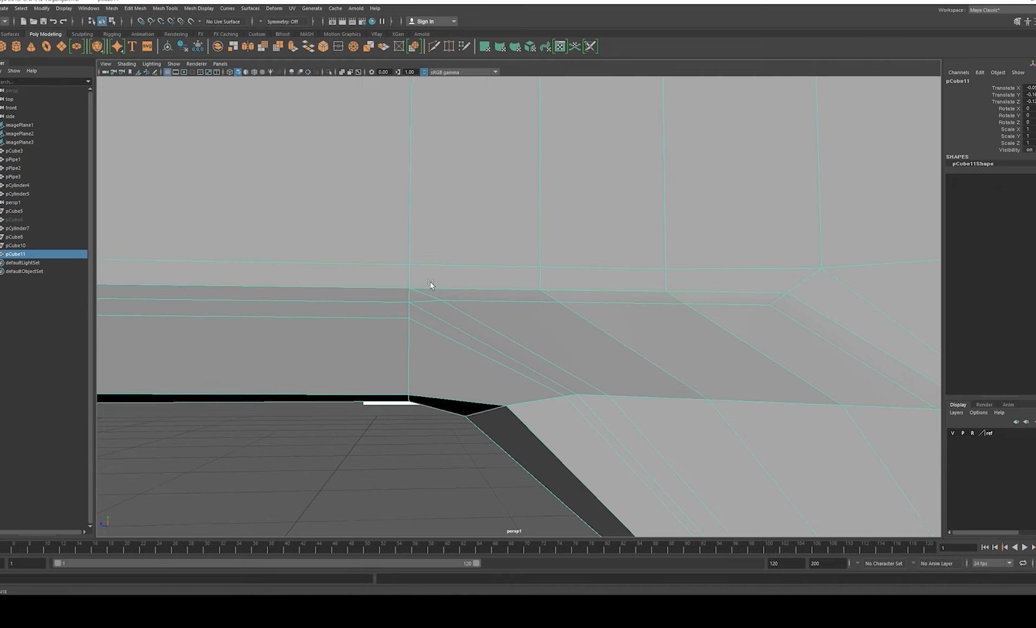
{"action": "key", "text": "ctrl+shift+x"}
{"action": "left_click", "coordinate": [423, 291]}
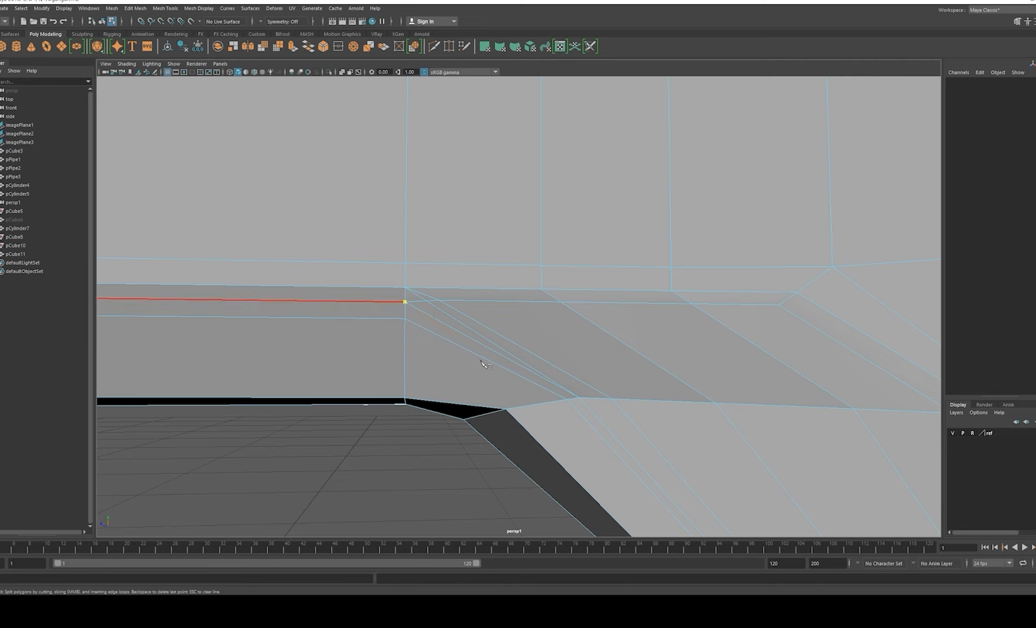
{"action": "left_click_drag", "start_coordinate": [545, 389], "coordinate": [592, 427]}
{"action": "key", "text": "w"}
Step: Delete the redundant lower support loop and the leftover diagonal edge at the recess corner, and return to object mode
{"action": "right_click_drag", "start_coordinate": [595, 357], "coordinate": [590, 326]}
{"action": "double_click", "coordinate": [442, 346]}
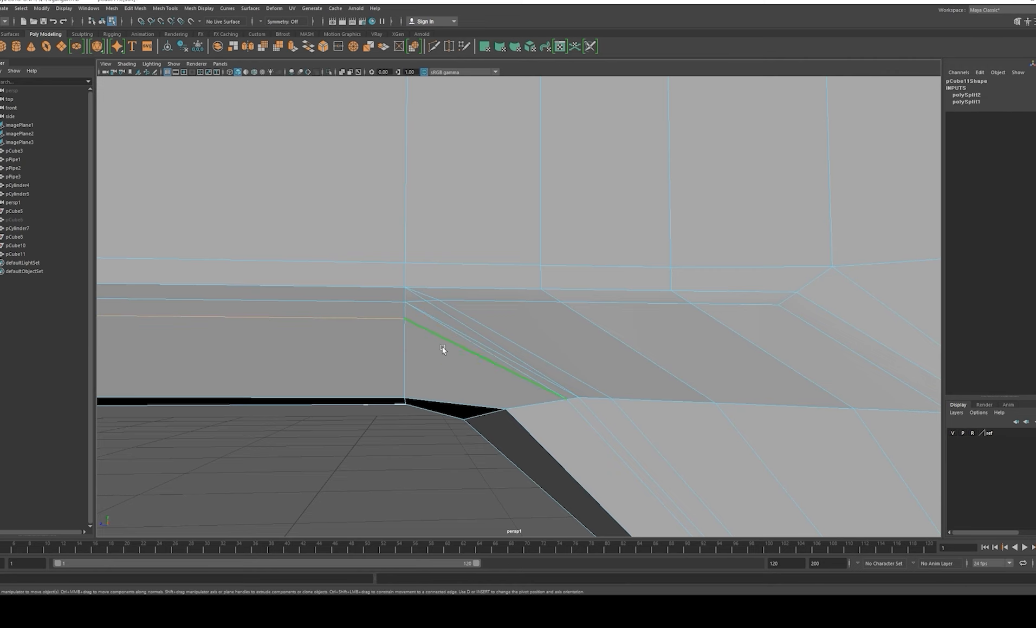
{"action": "scroll", "coordinate": [518, 343], "scroll_direction": "down", "scroll_amount": 1}
{"action": "scroll", "coordinate": [518, 343], "scroll_direction": "up", "scroll_amount": 2}
{"action": "left_click", "coordinate": [451, 334]}
{"action": "key", "text": "Delete"}
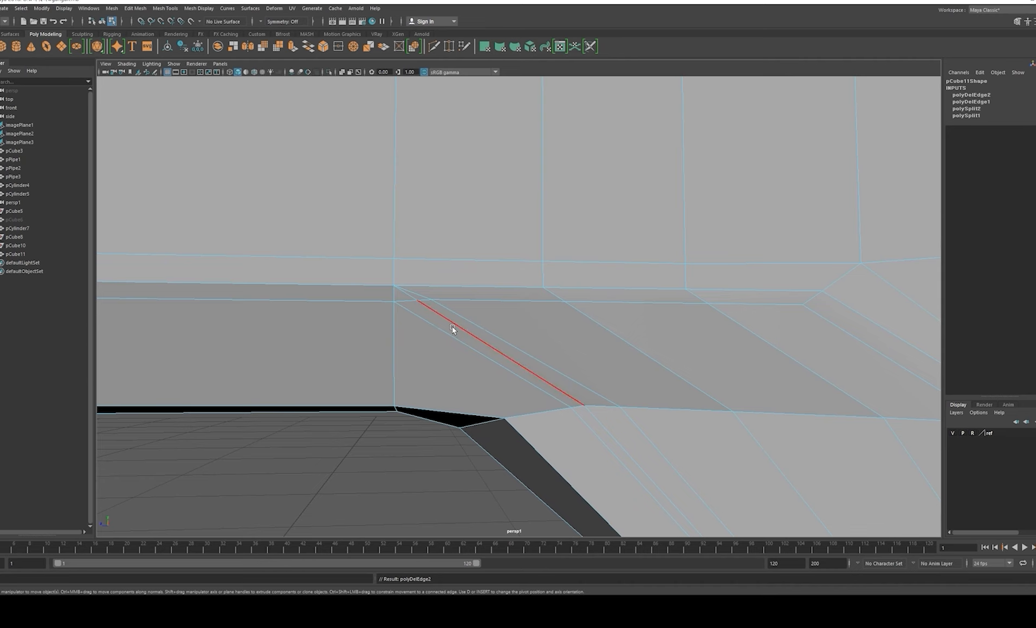
{"action": "scroll", "coordinate": [450, 327], "scroll_direction": "up", "scroll_amount": 2}
{"action": "key", "text": "F8"}
{"action": "scroll", "coordinate": [493, 355], "scroll_direction": "down", "scroll_amount": 4}
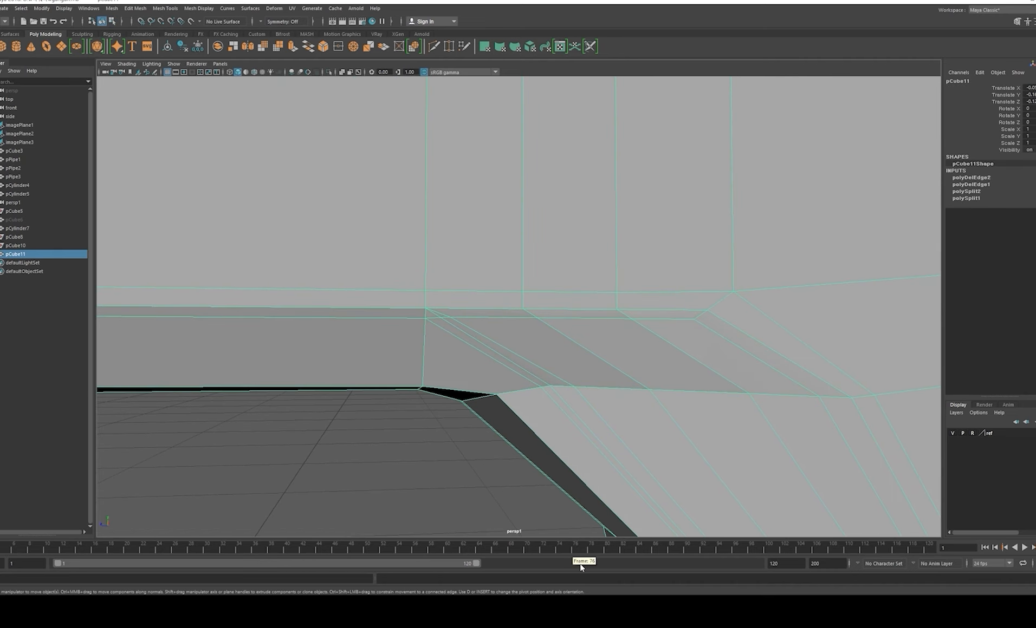
Step: Check the area above the trigger guard in the pistol reference photo and return to Maya
{"action": "left_click", "coordinate": [583, 602]}
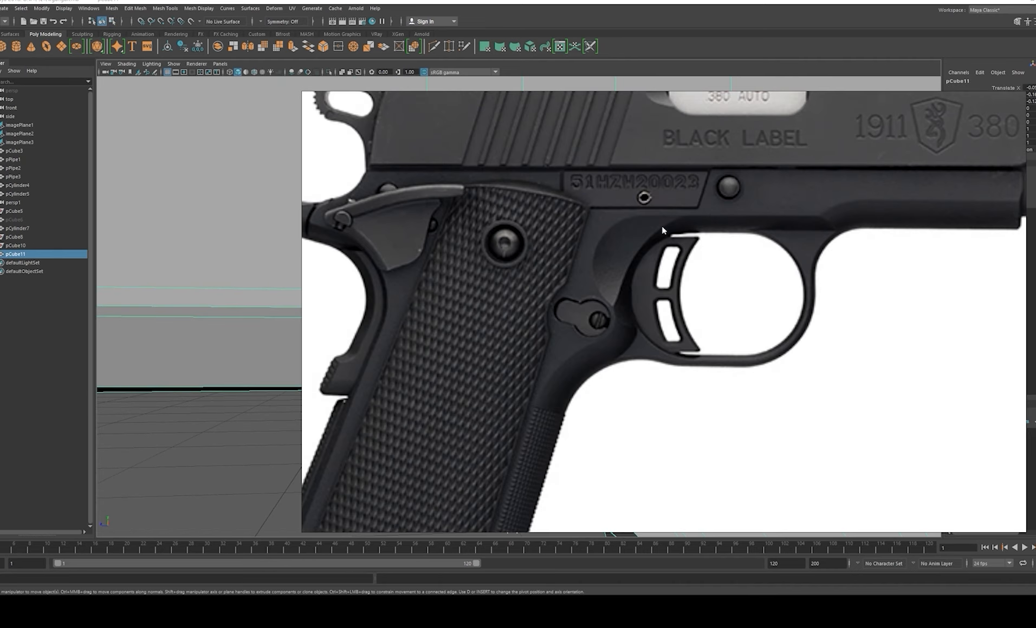
{"action": "left_click", "coordinate": [244, 452]}
{"action": "left_click", "coordinate": [502, 309]}
Step: Insert a vertical support loop just behind the recess corner's vertical edge and cut a short edge down from it
{"action": "middle_click_drag", "start_coordinate": [501, 309], "coordinate": [423, 314], "text": "alt"}
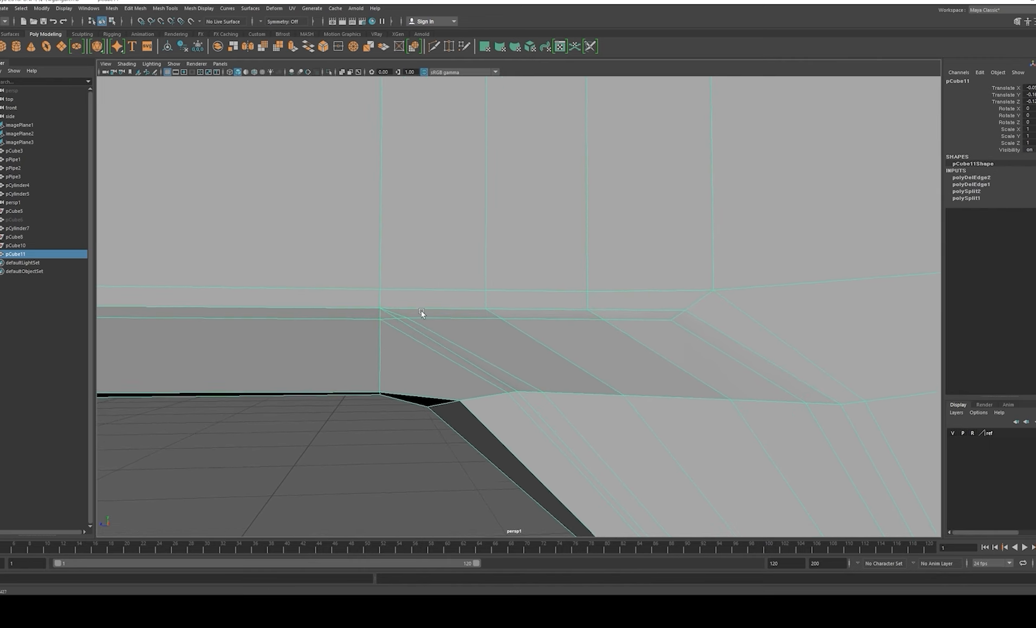
{"action": "key", "text": "ctrl+shift+x"}
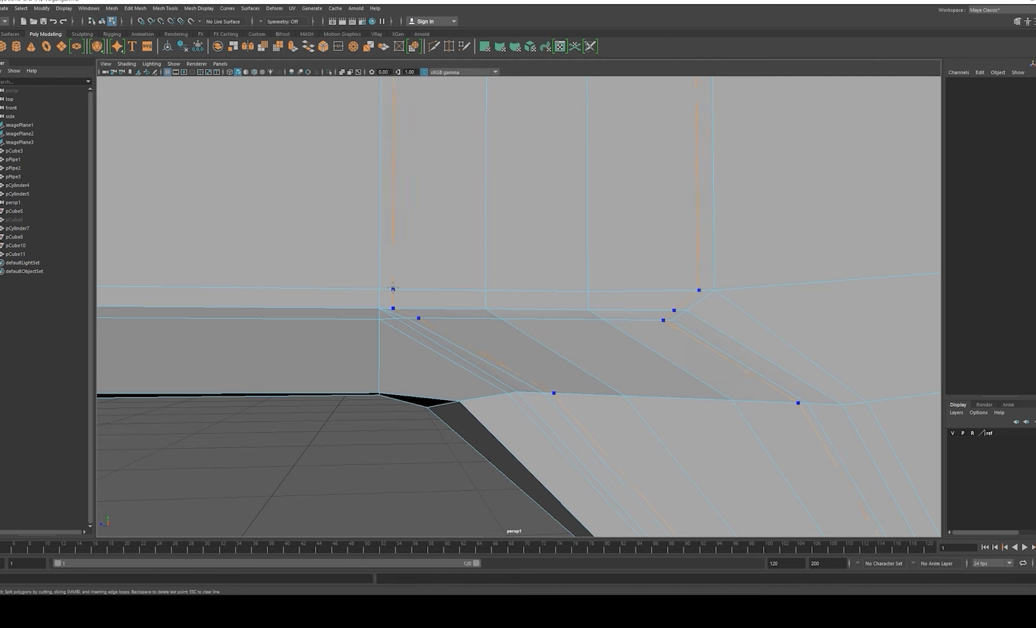
{"action": "left_click", "coordinate": [397, 319]}
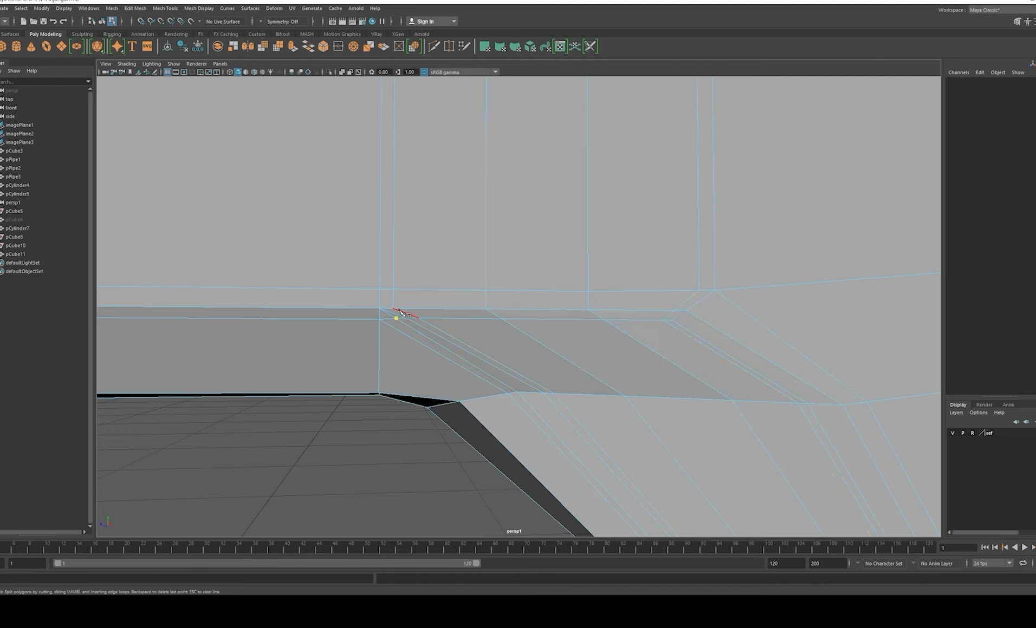
{"action": "right_click", "coordinate": [411, 252]}
{"action": "scroll", "coordinate": [392, 276], "scroll_direction": "up", "scroll_amount": 3}
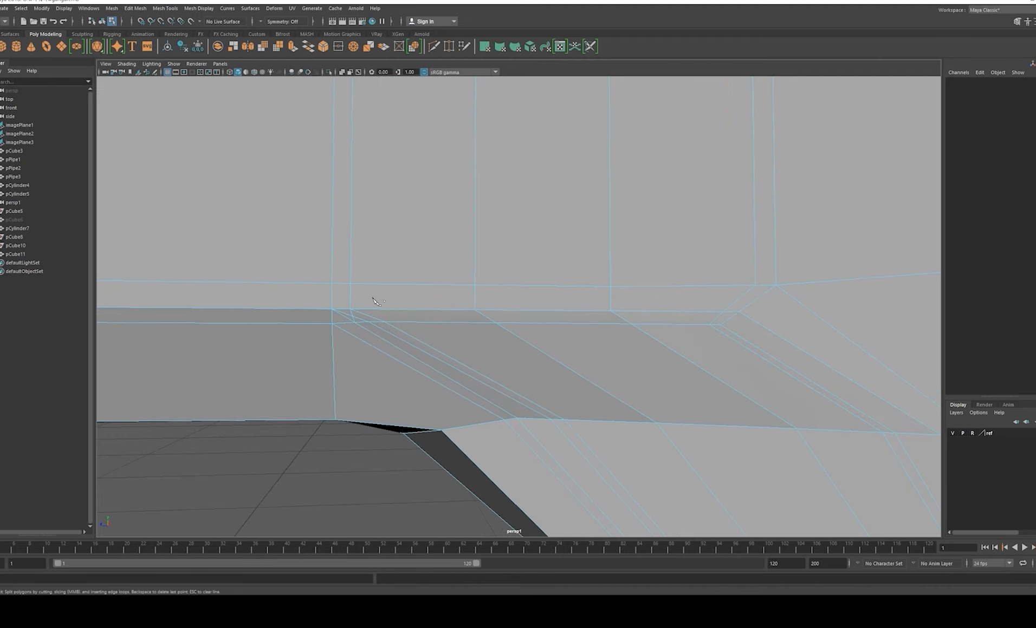
Step: Delete the two short surplus edges between the recess corner and the new vertical support loop
{"action": "key", "text": "w"}
{"action": "left_click", "coordinate": [342, 316]}
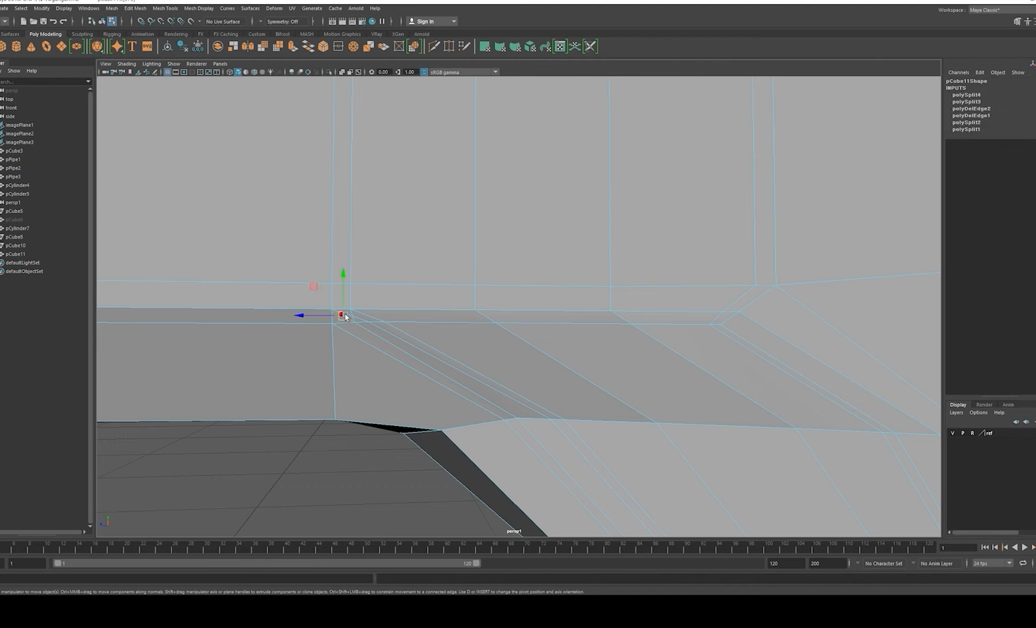
{"action": "key", "text": "q"}
{"action": "left_click", "coordinate": [343, 312]}
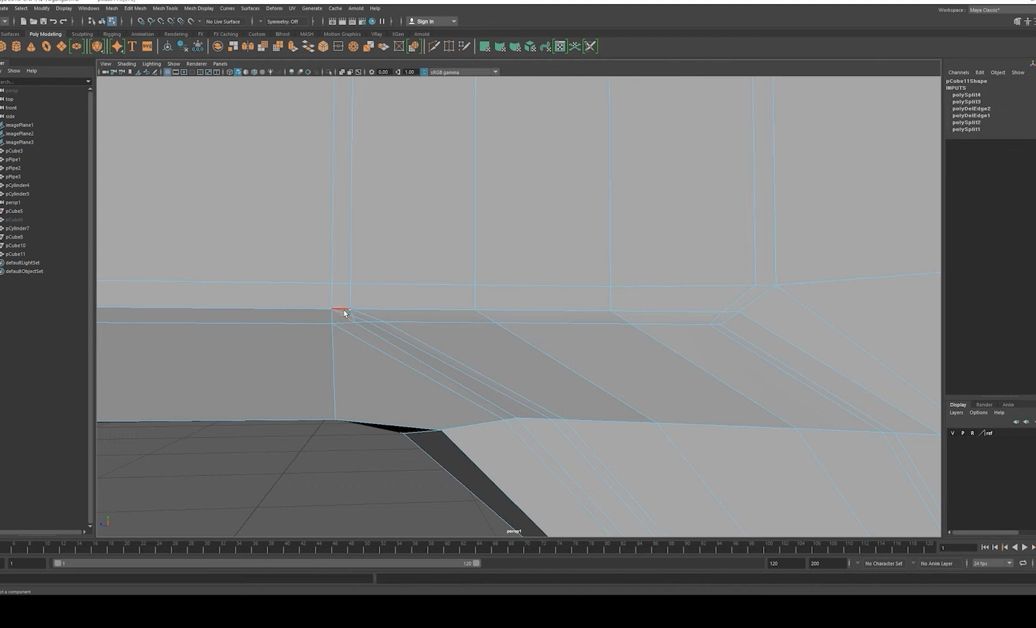
{"action": "left_click", "coordinate": [351, 315], "text": "shift"}
{"action": "key", "text": "Delete"}
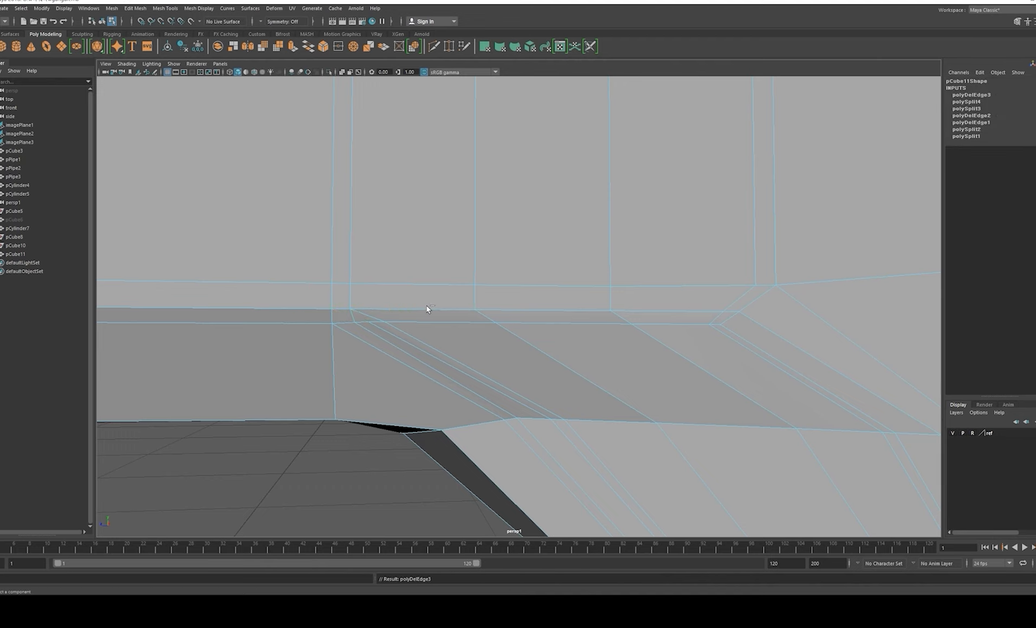
Step: Insert a second vertical support loop slightly farther back and cut a short edge from it to the horizontal support edge
{"action": "left_click_drag", "start_coordinate": [381, 315], "coordinate": [396, 269], "text": "alt"}
{"action": "key", "text": "ctrl+shift+x"}
{"action": "left_click", "coordinate": [363, 275]}
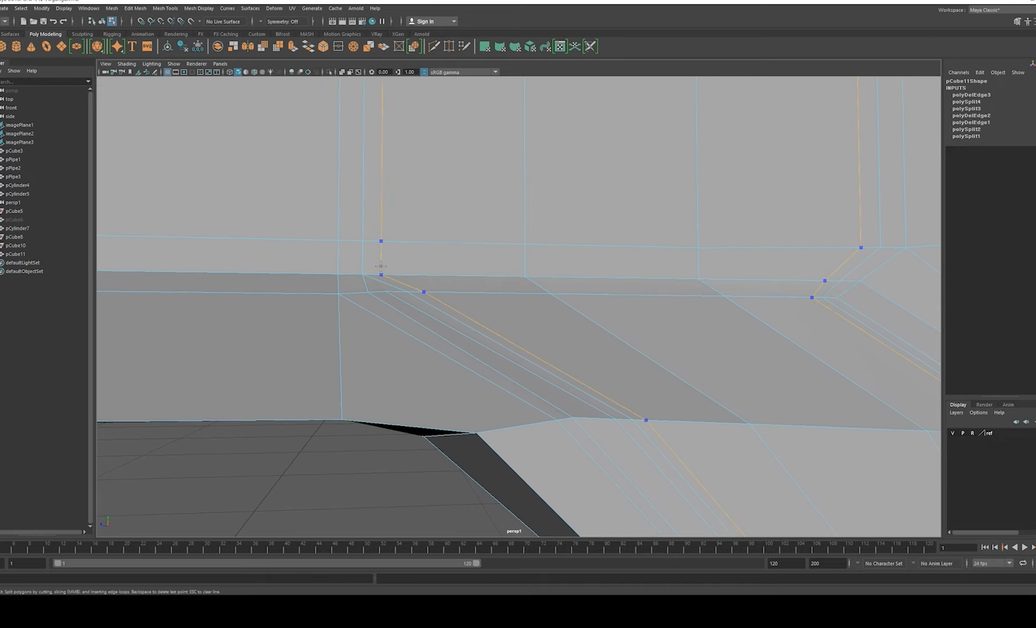
{"action": "left_click", "coordinate": [381, 266], "text": "ctrl"}
{"action": "left_click", "coordinate": [381, 274]}
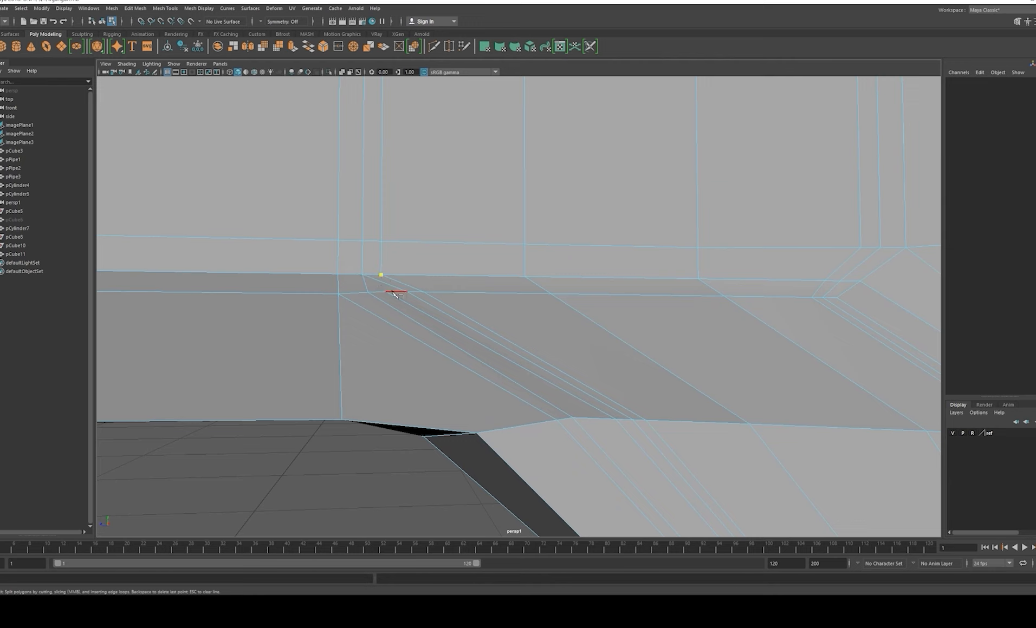
Step: Select the short surplus edges beside the second vertical support loop at the recess corner
{"action": "key", "text": "w"}
{"action": "left_click", "coordinate": [373, 281]}
{"action": "key", "text": "q"}
{"action": "left_click", "coordinate": [393, 287], "text": "shift"}
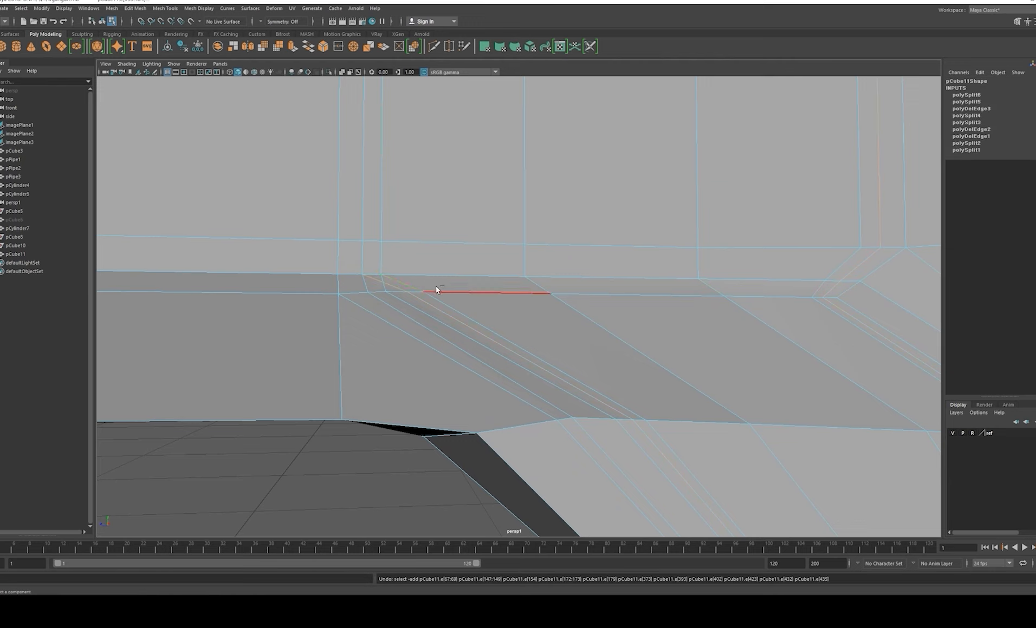